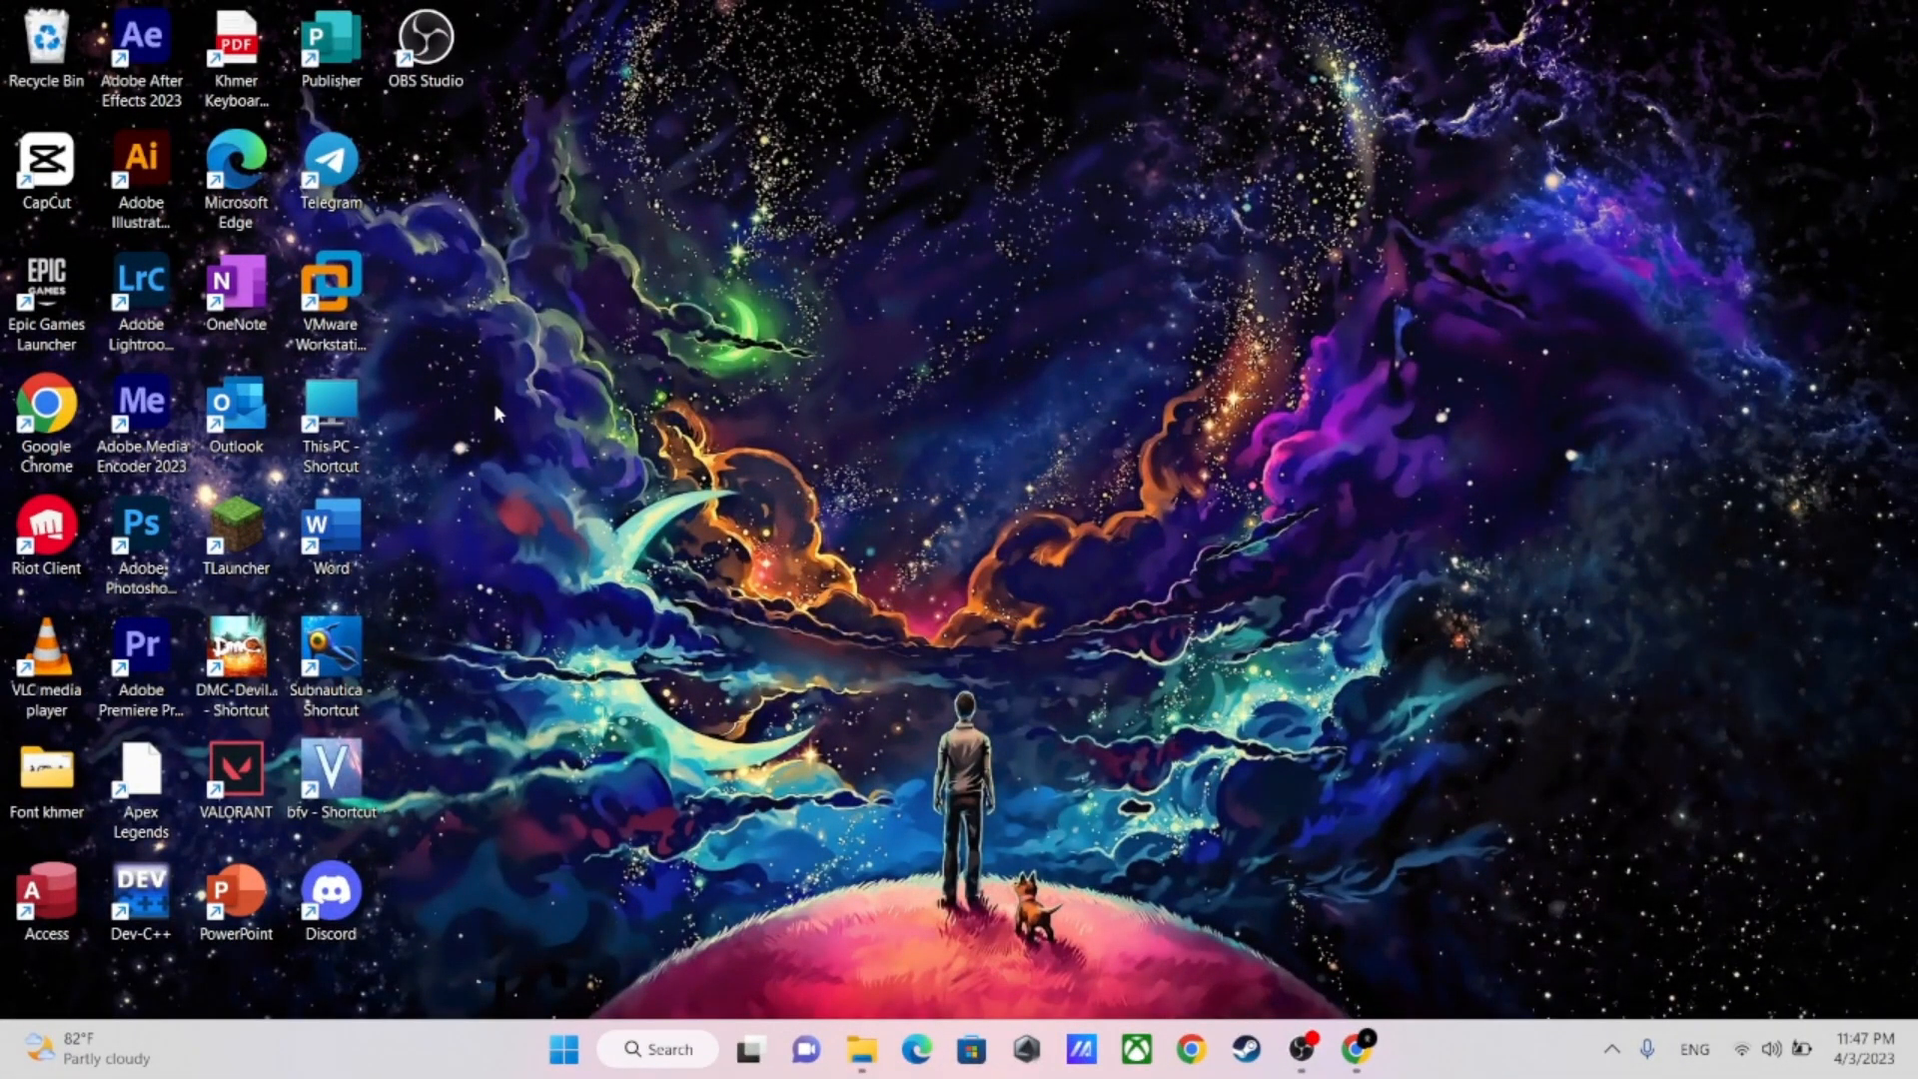
Open the folder C:\ASH3\Win Iso in File Explorer to locate the Windows 11 ISO, and minimize the window
left_click(861, 1049)
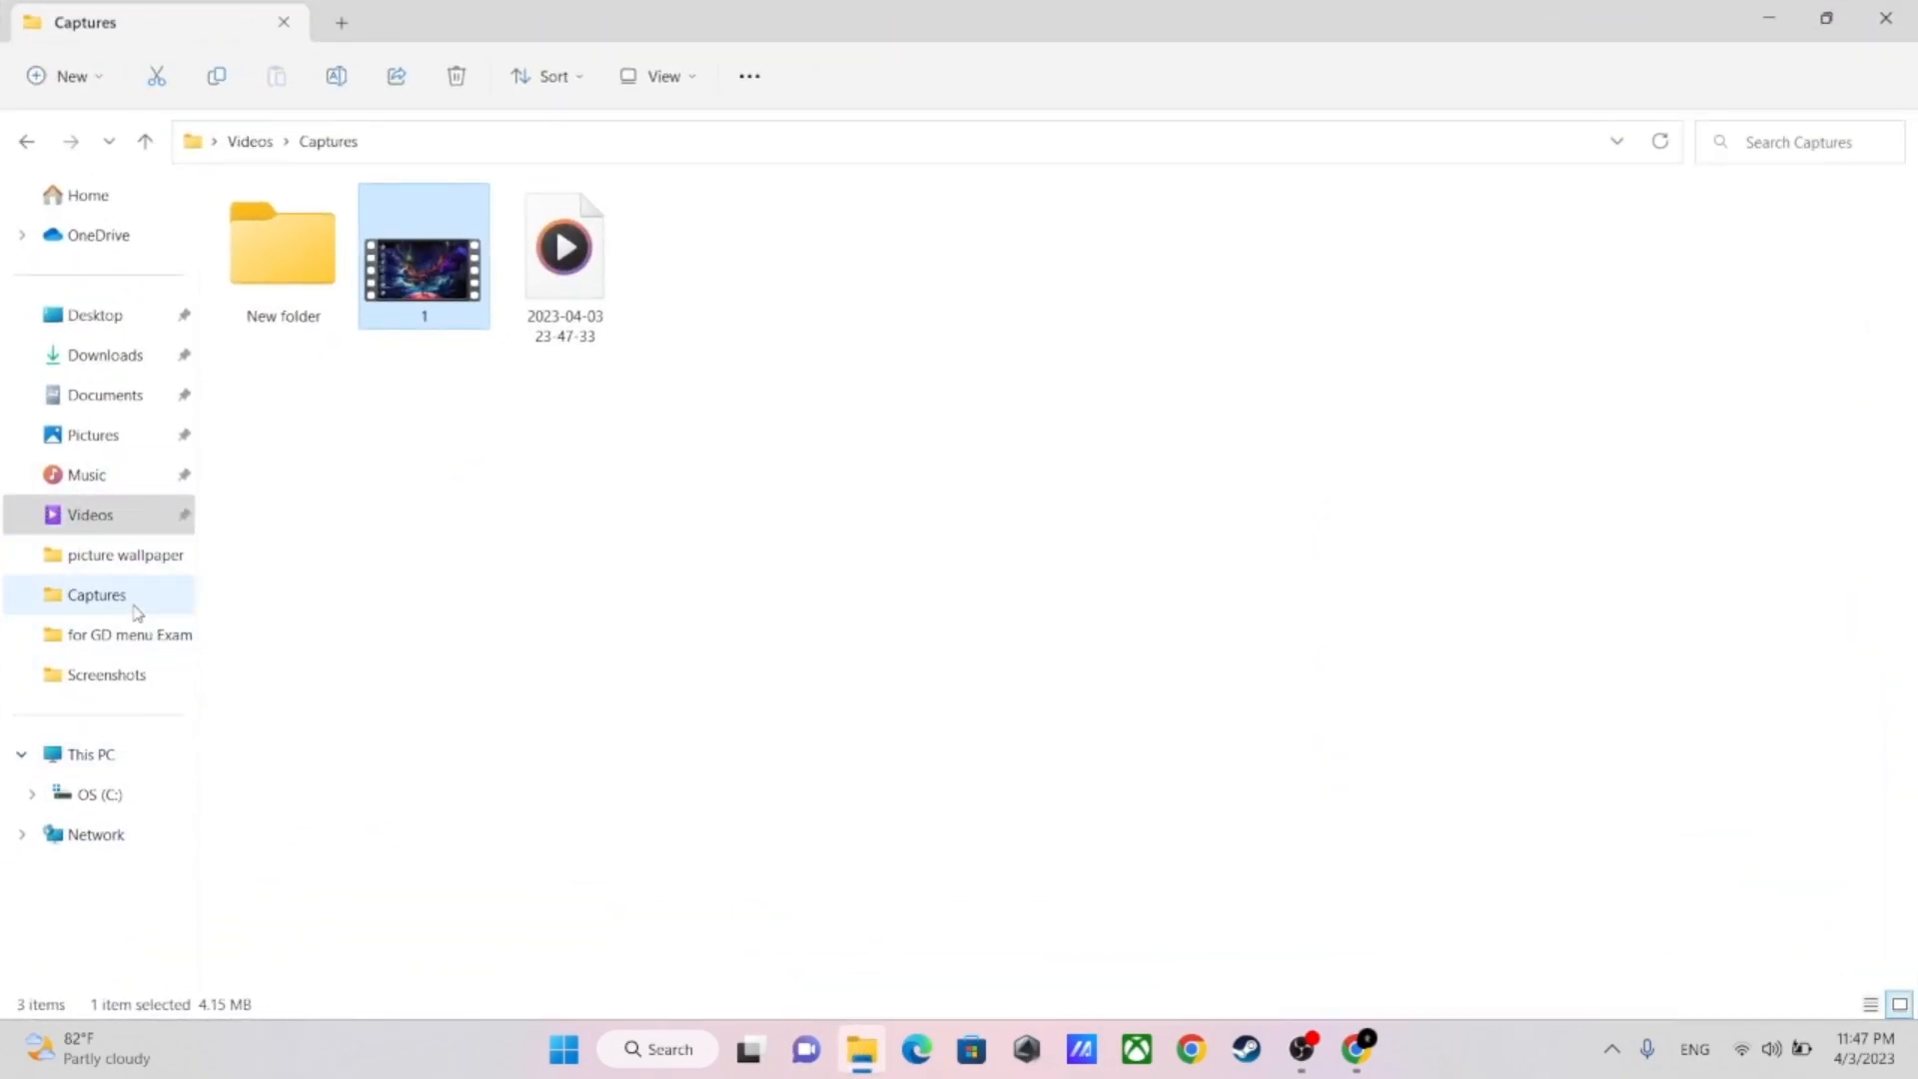
left_click(70, 784)
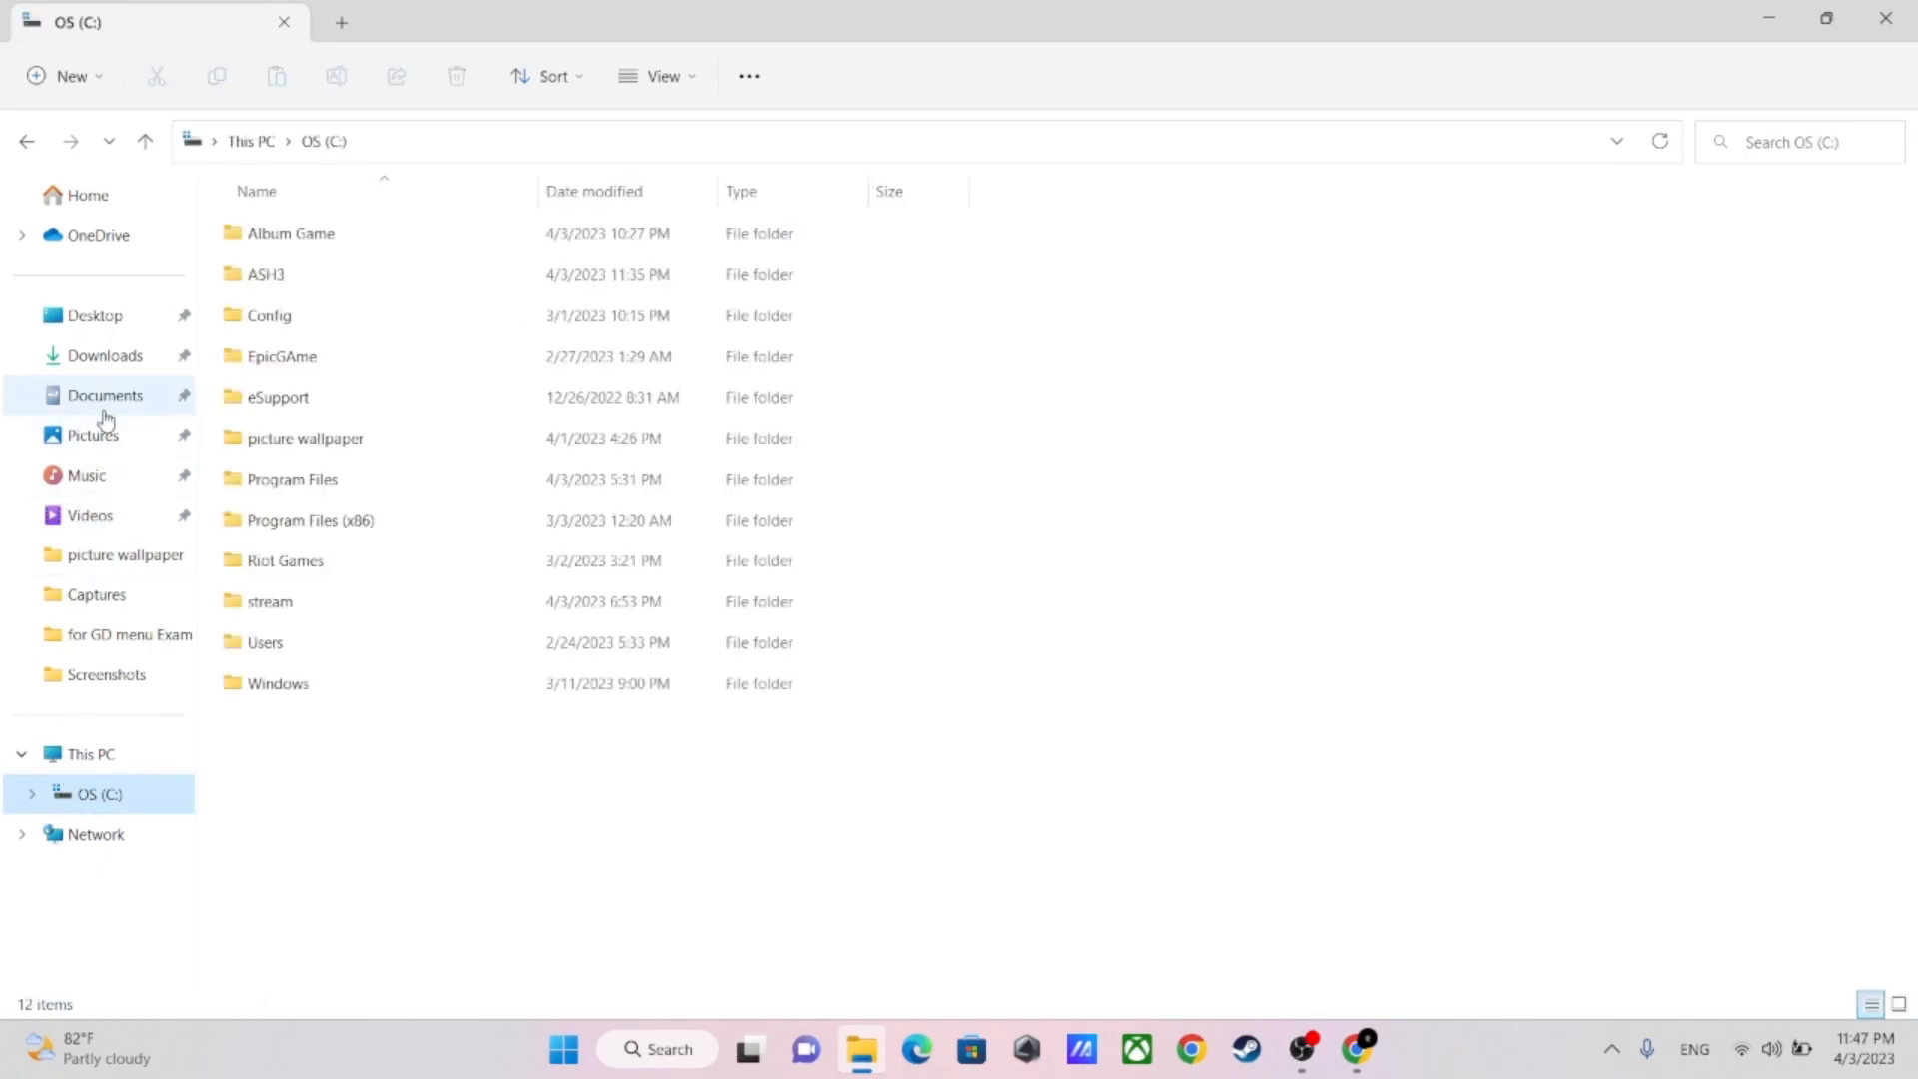
double_click(272, 284)
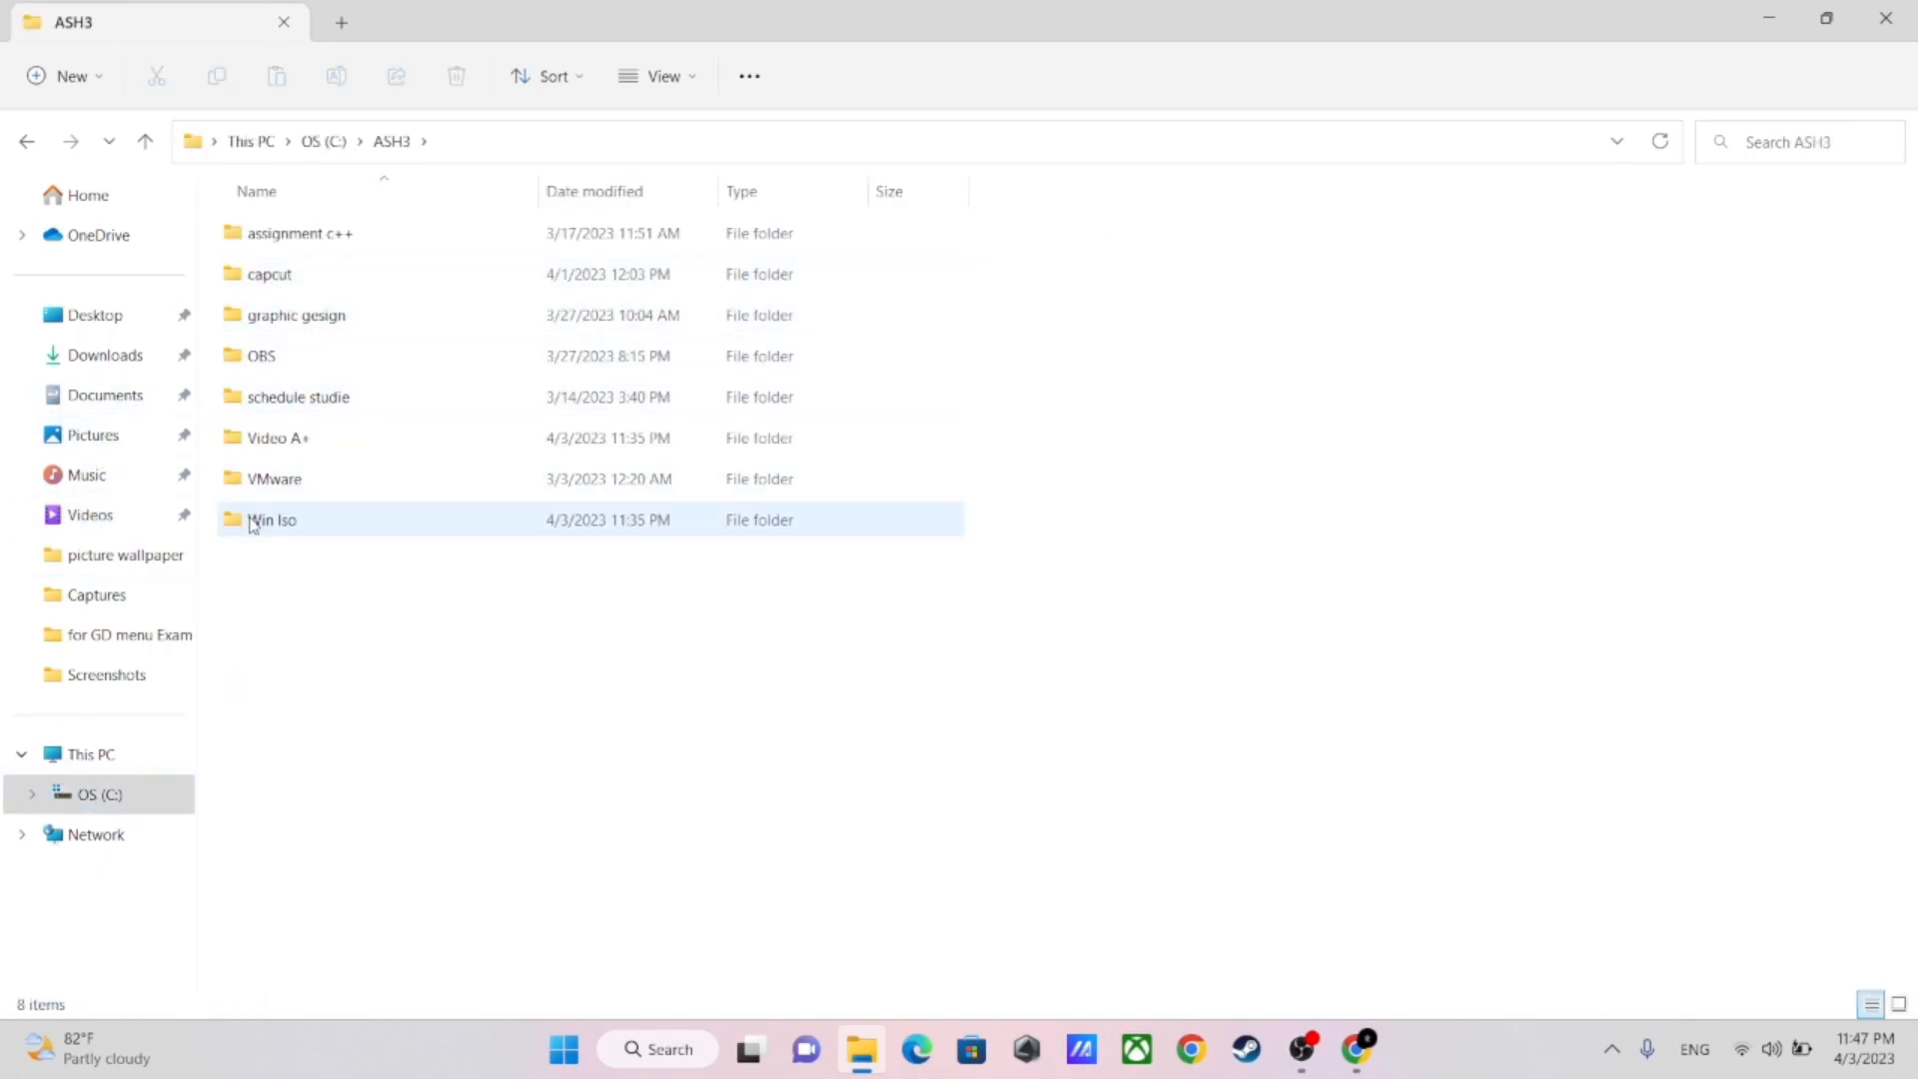
double_click(262, 520)
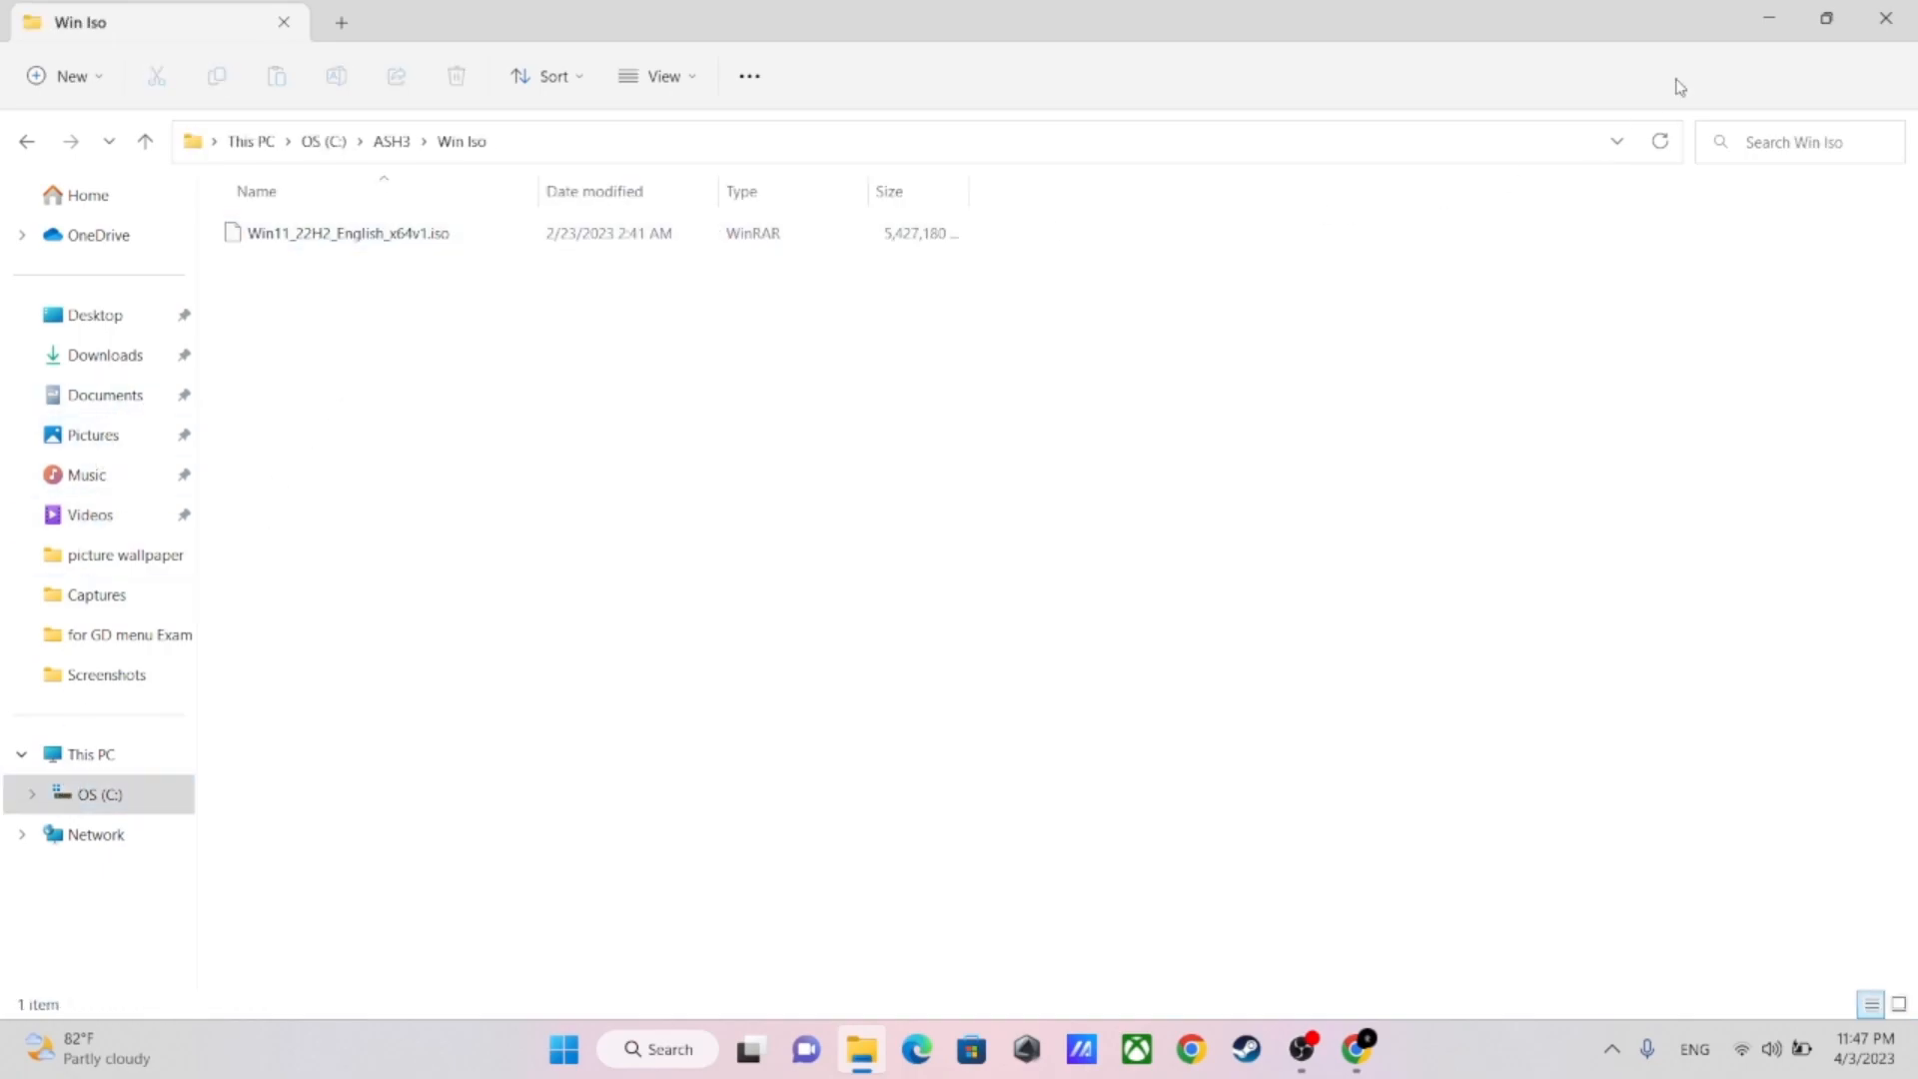
left_click(1826, 18)
left_click(1761, 206)
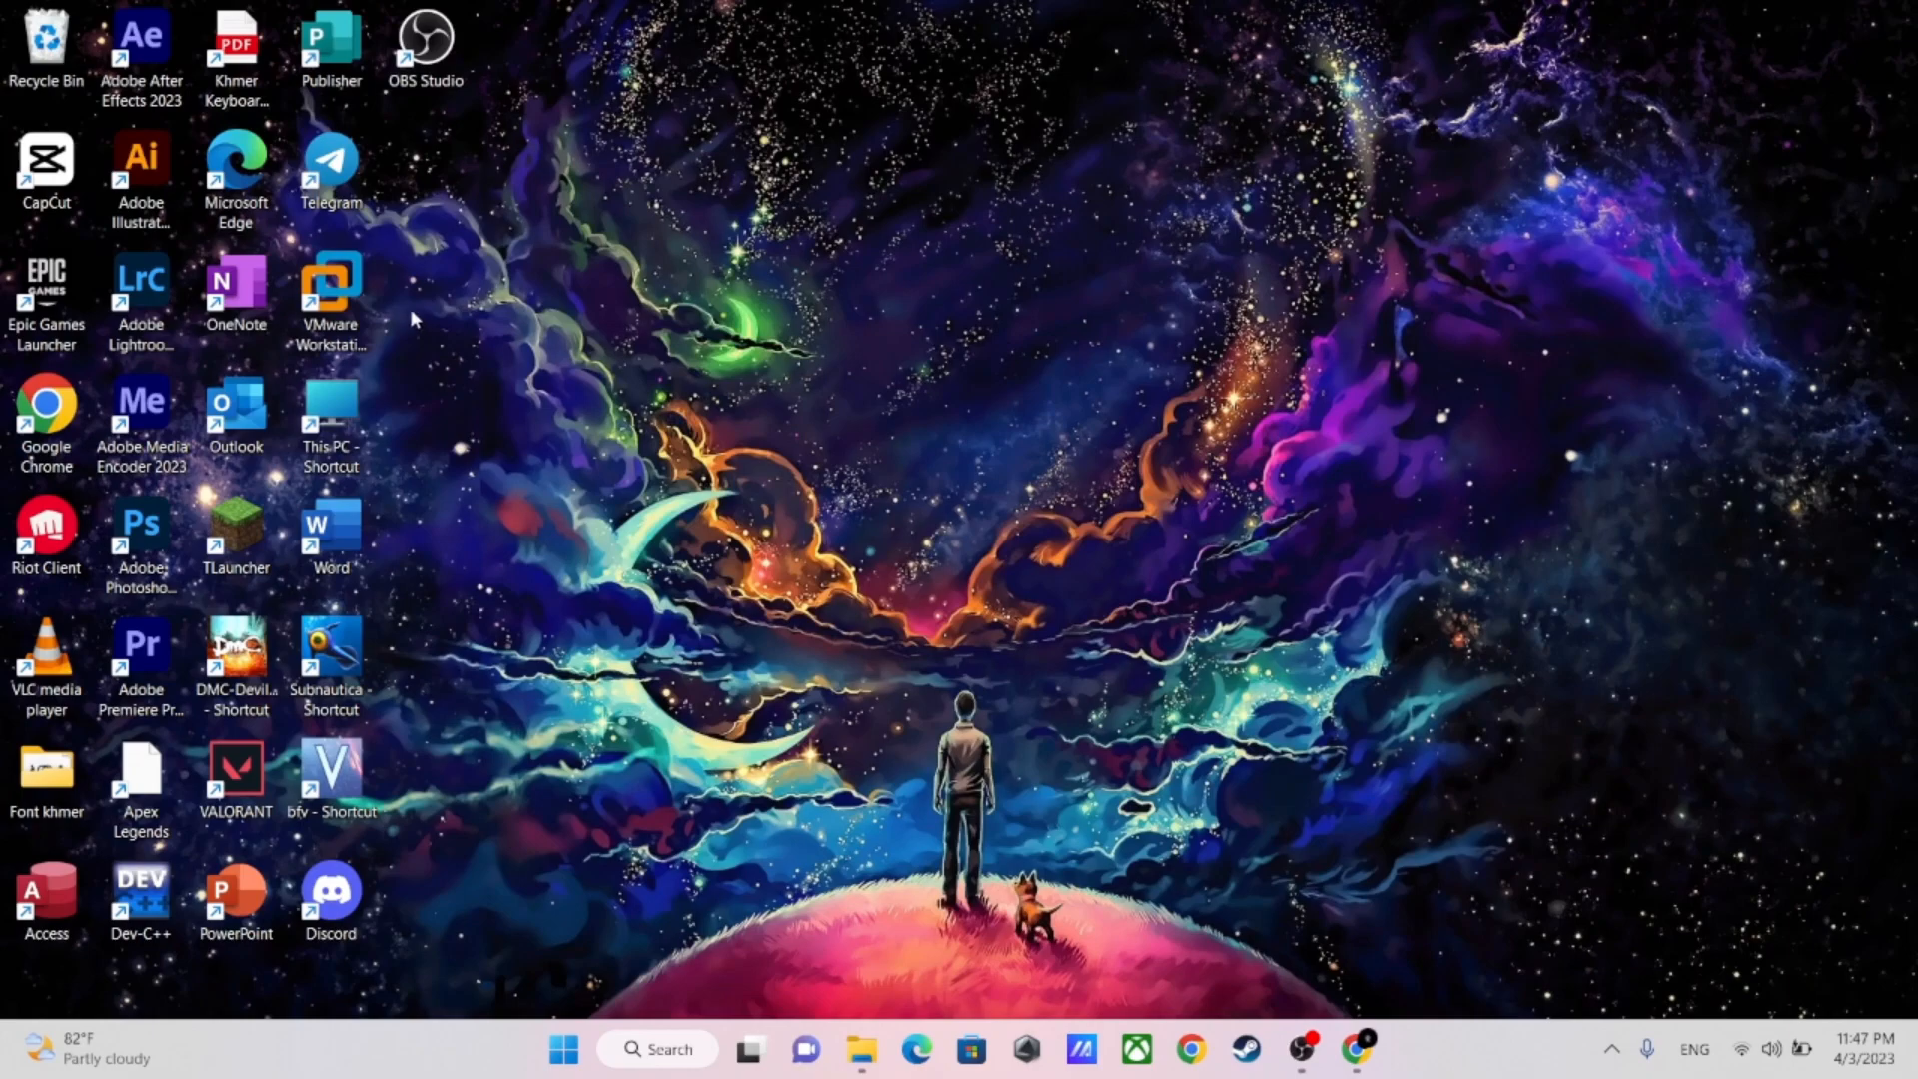
Launch VMware Workstation Pro and start creating a new virtual machine with the Typical (recommended) configuration
left_click(337, 303)
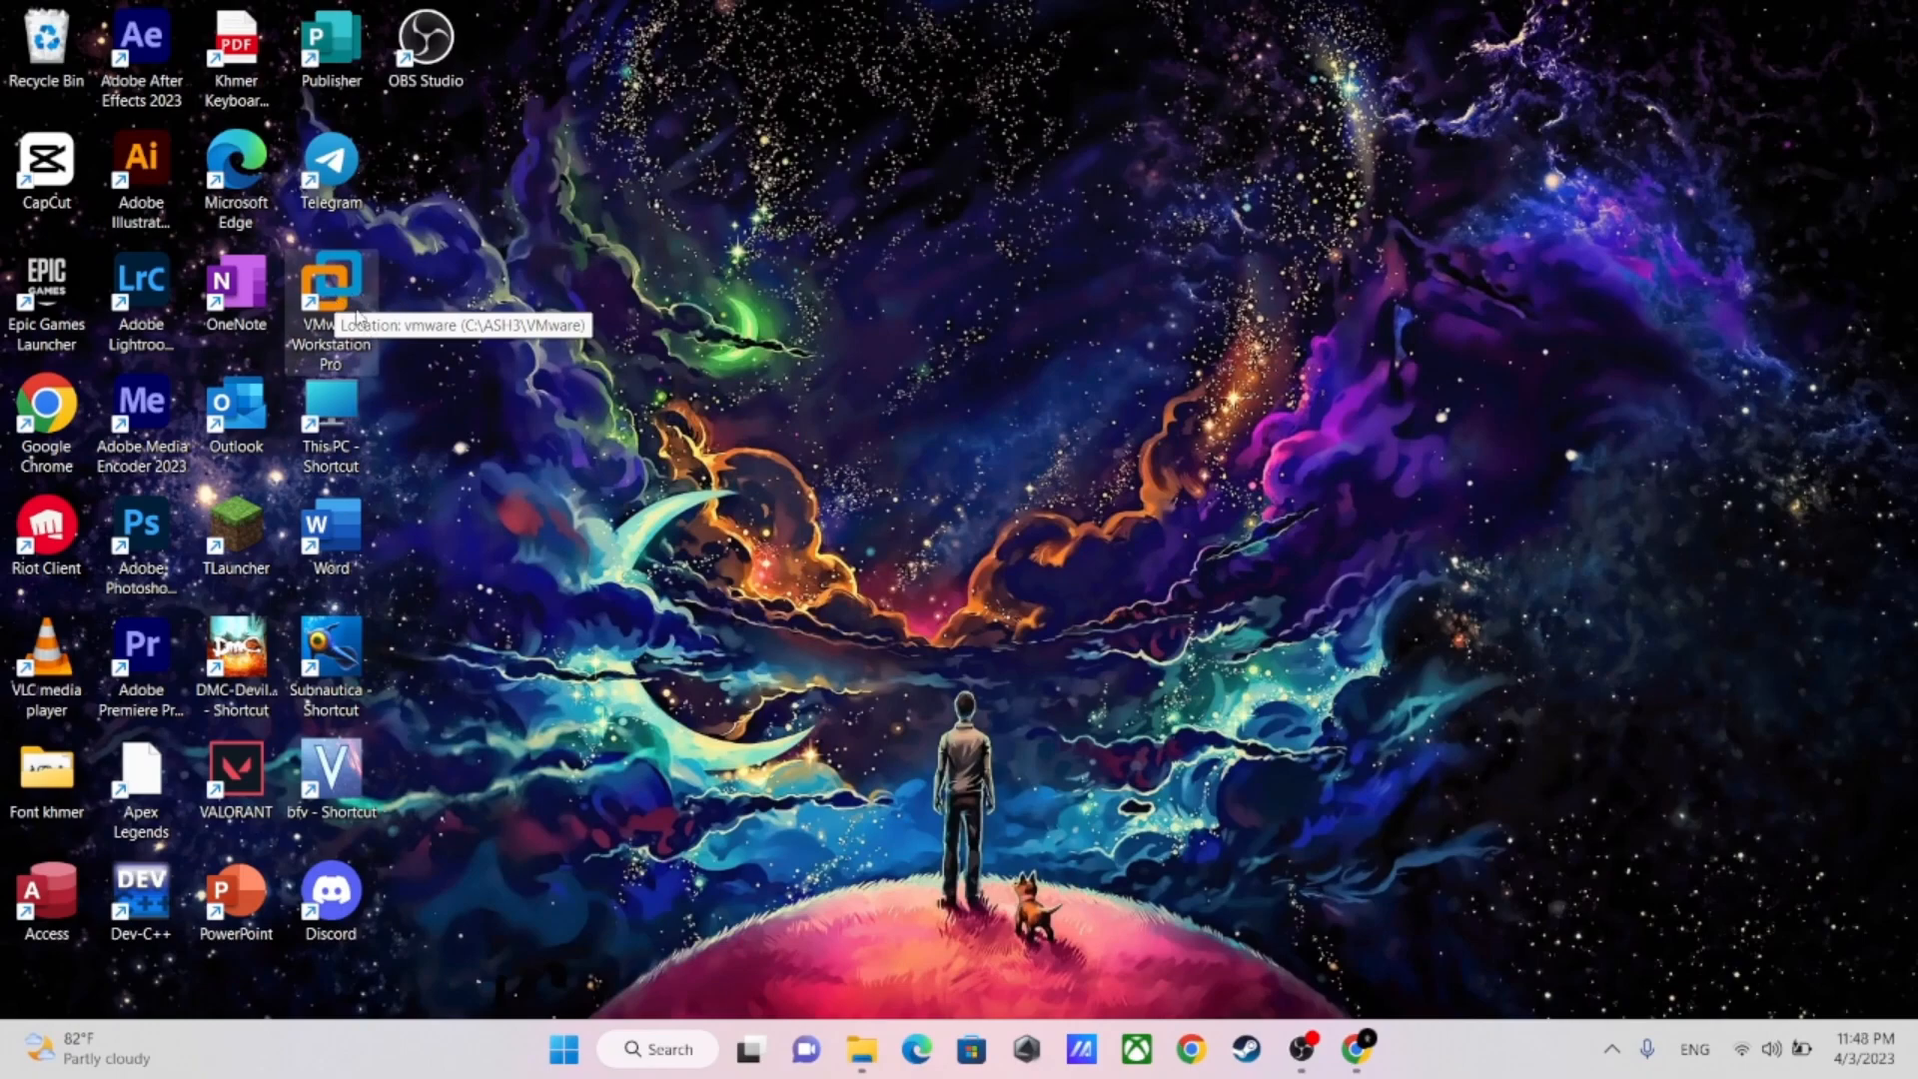
double_click(357, 314)
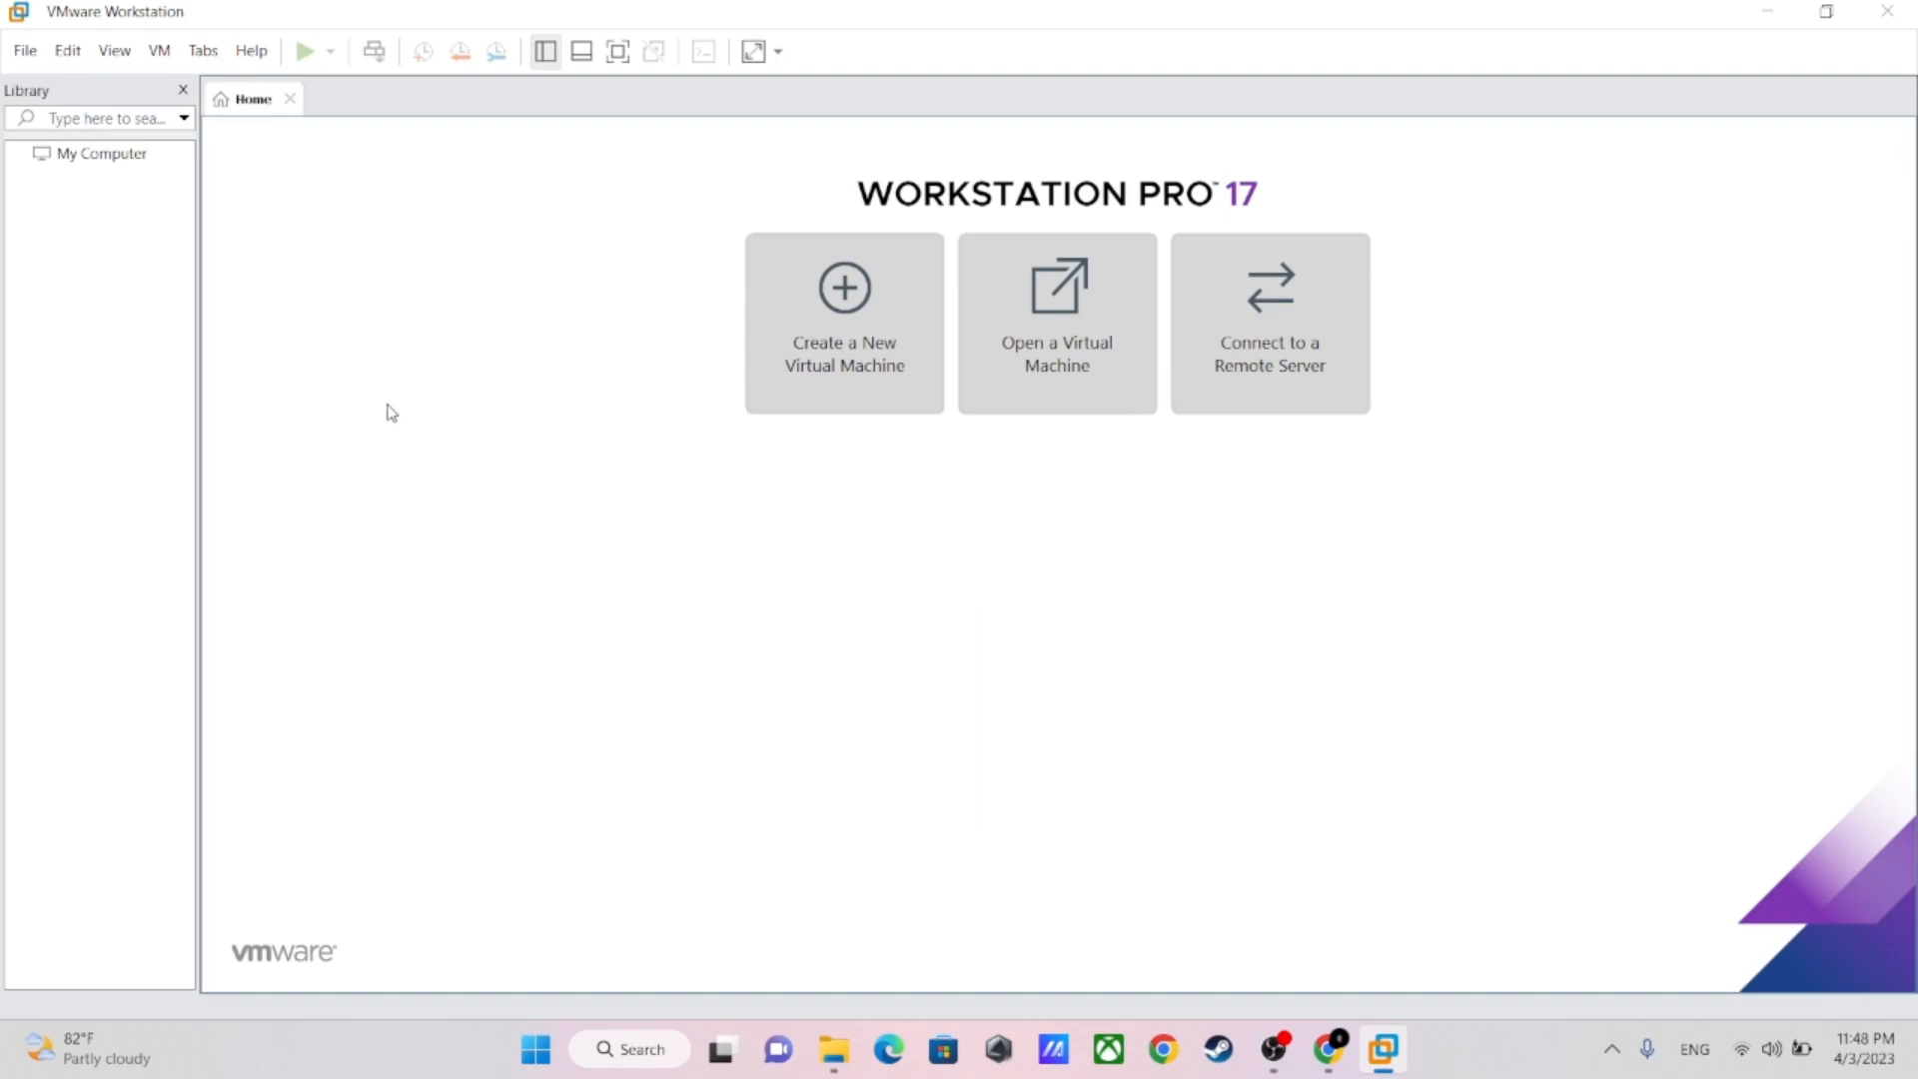
left_click(844, 344)
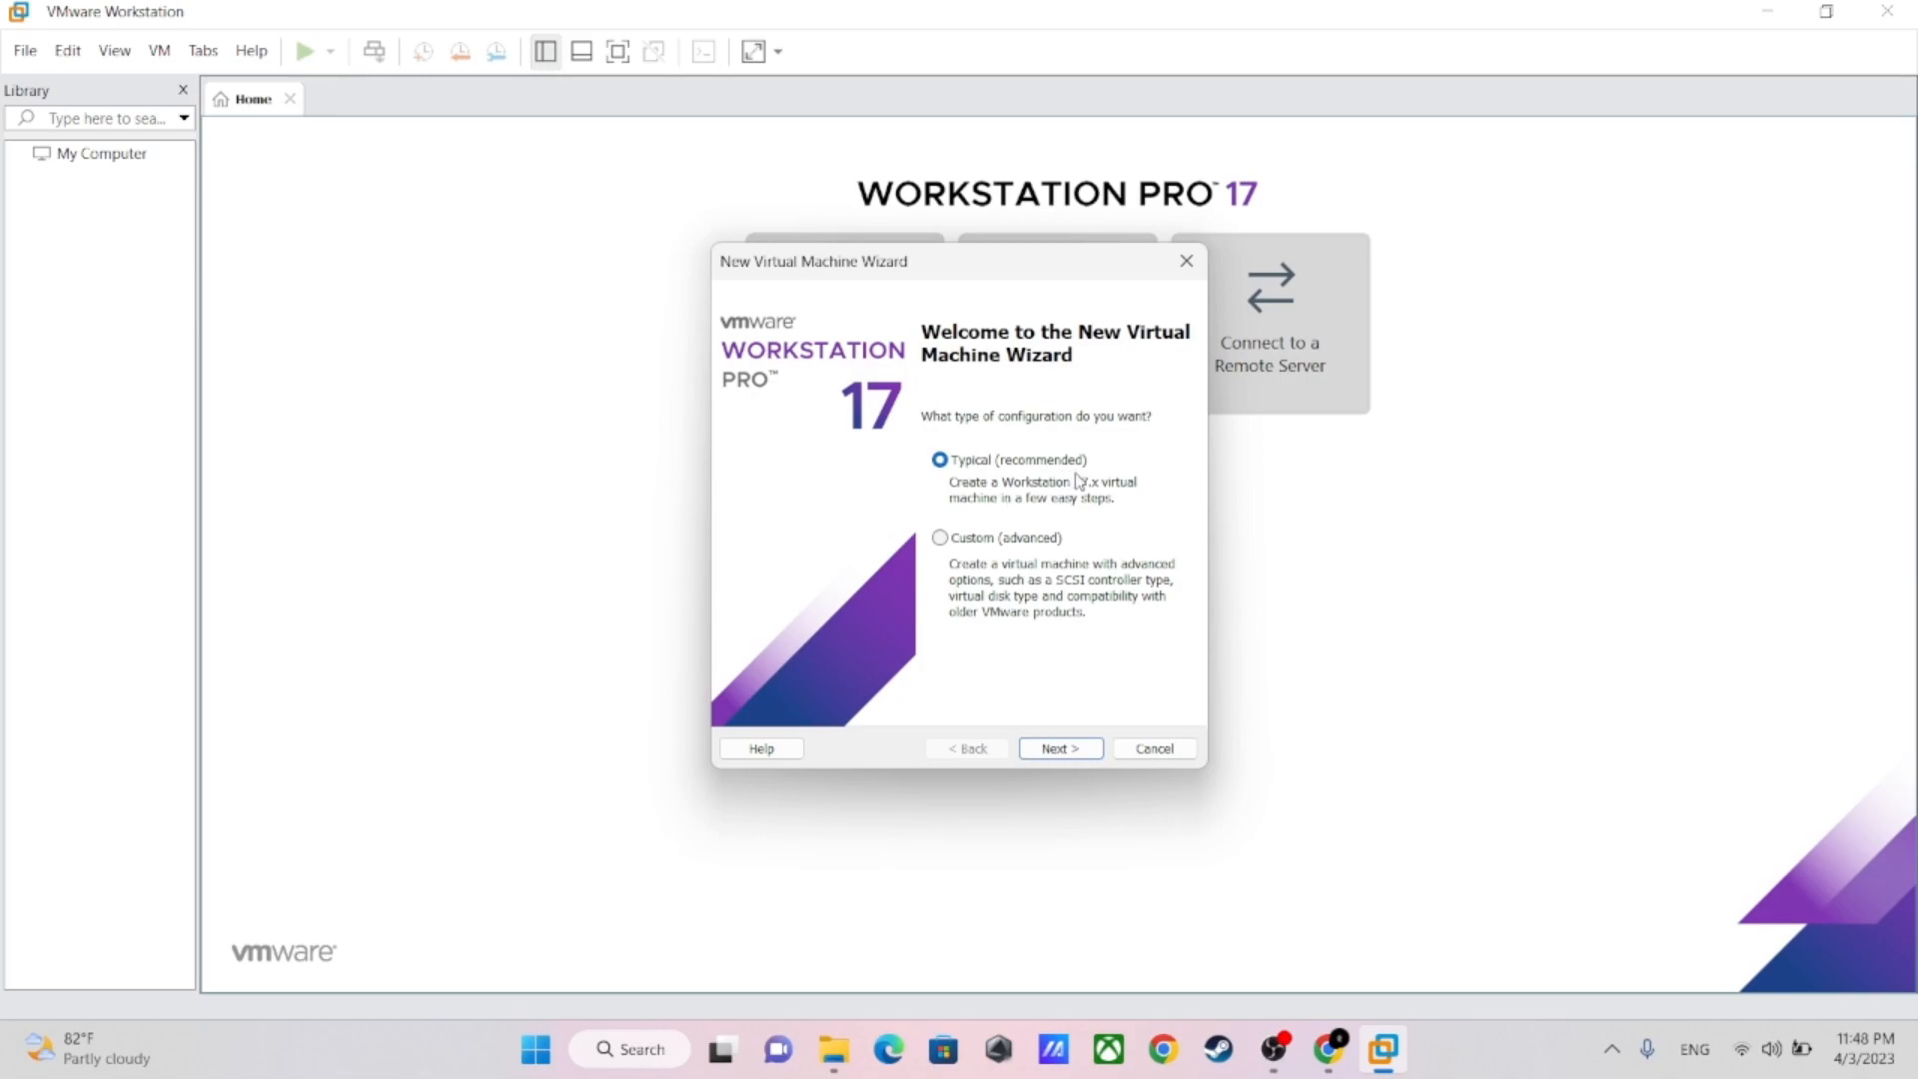
left_click(1060, 749)
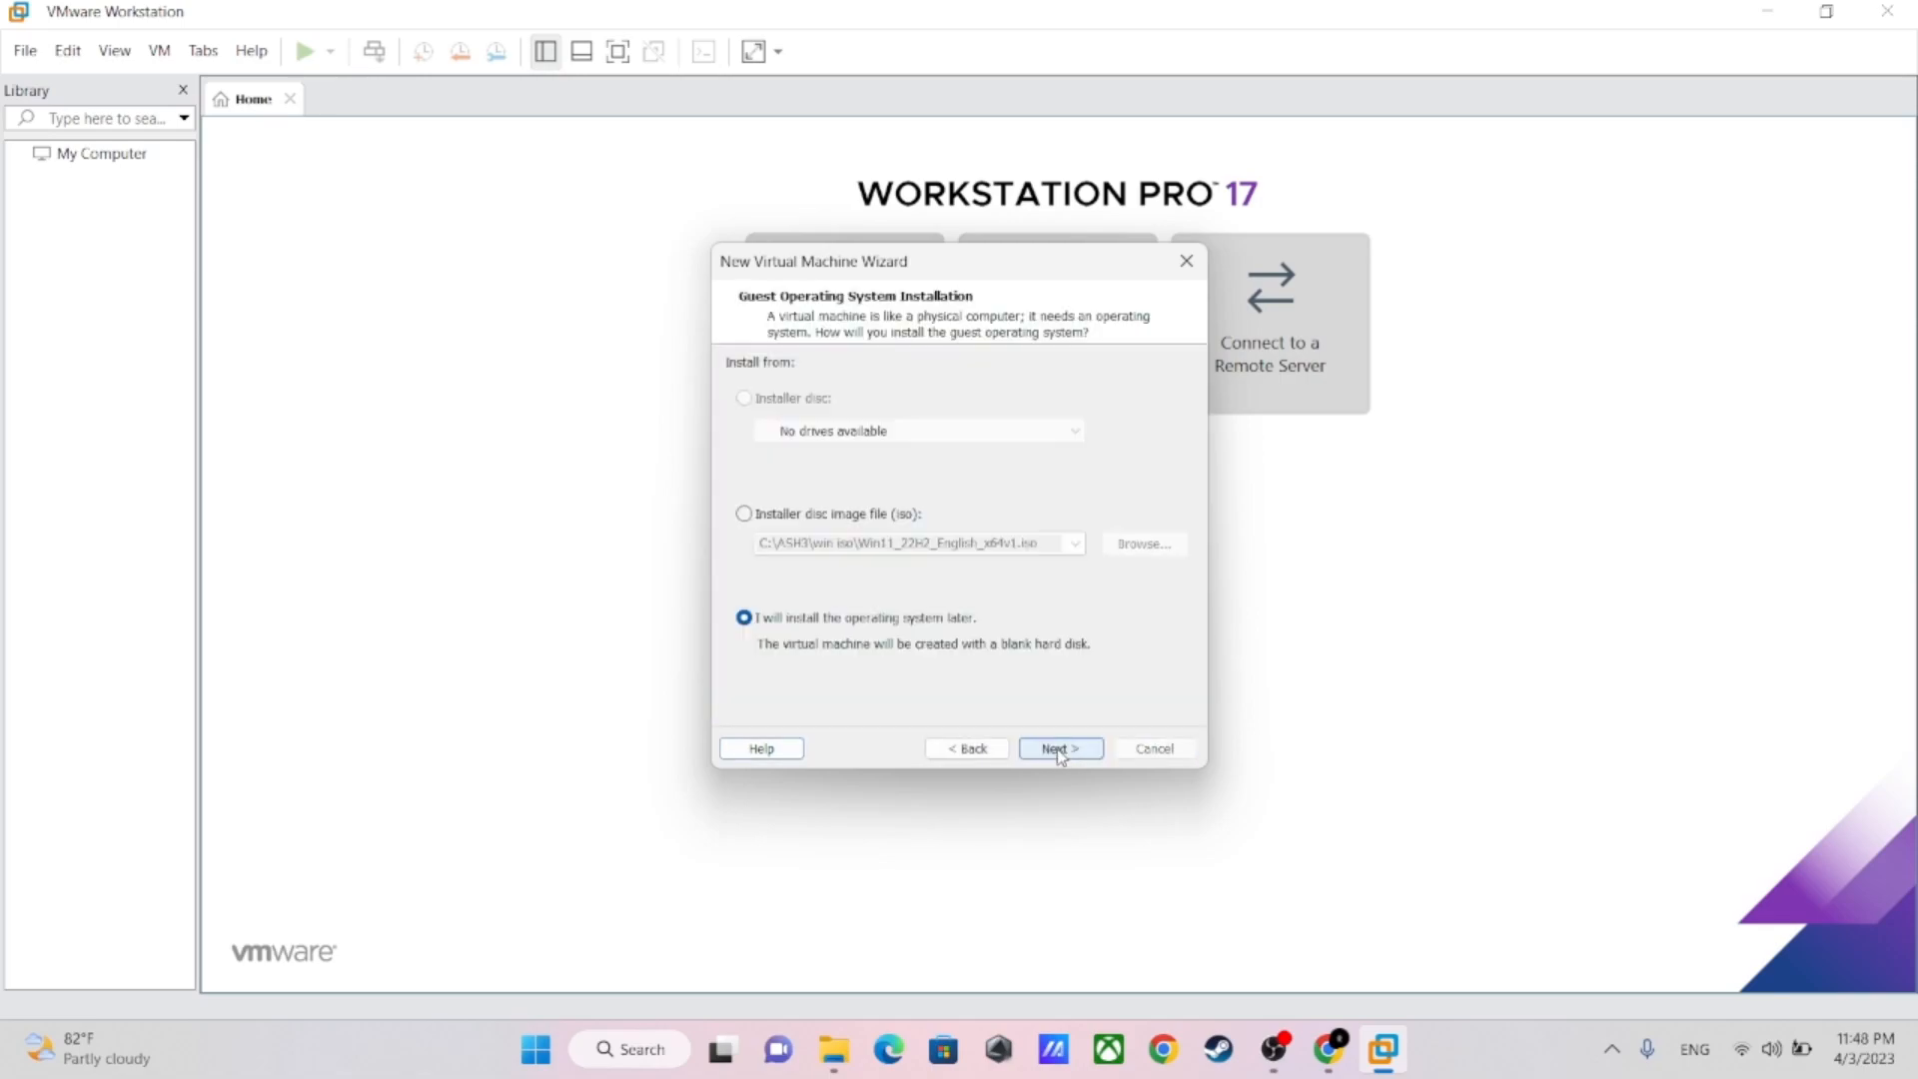
Select Win11_22H2_English_x64v1.iso from C:\ASH3\Win Iso as the installer disc image for the guest operating system
left_click(744, 515)
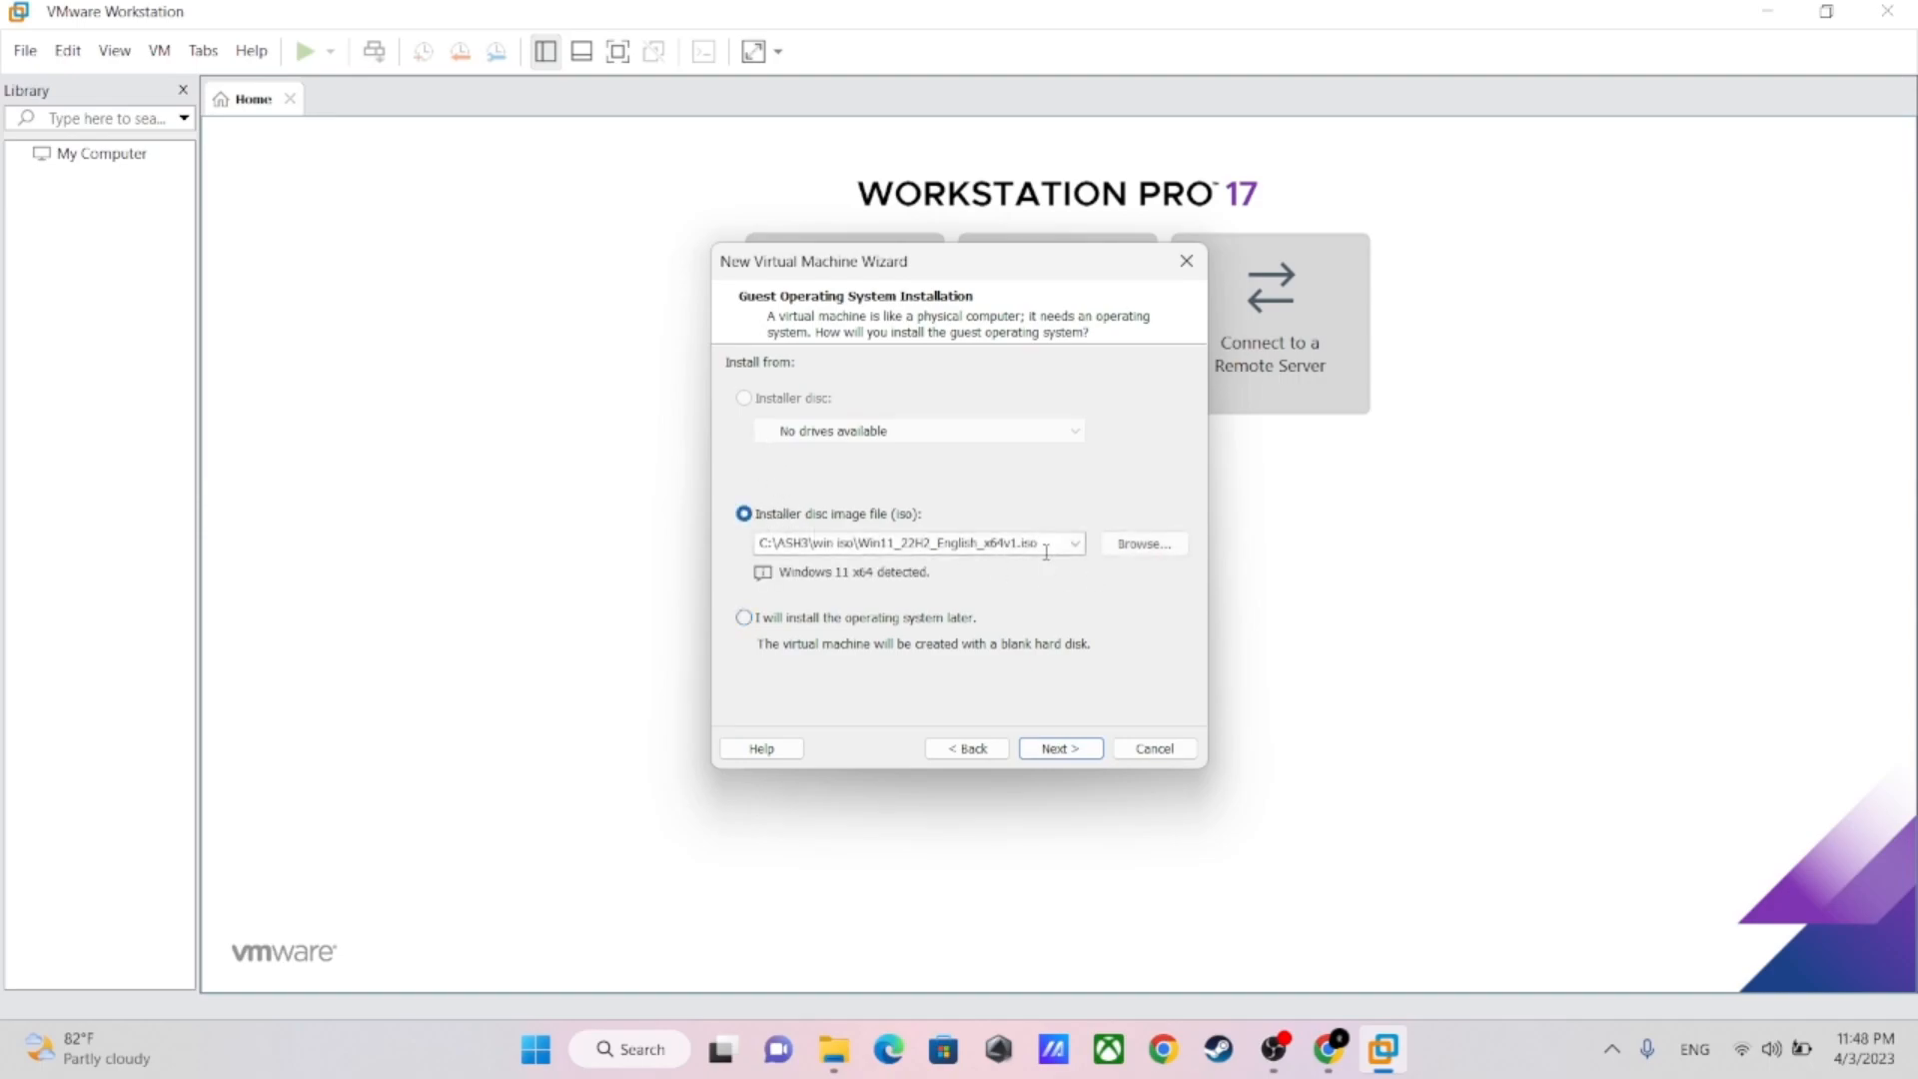
left_click(1143, 543)
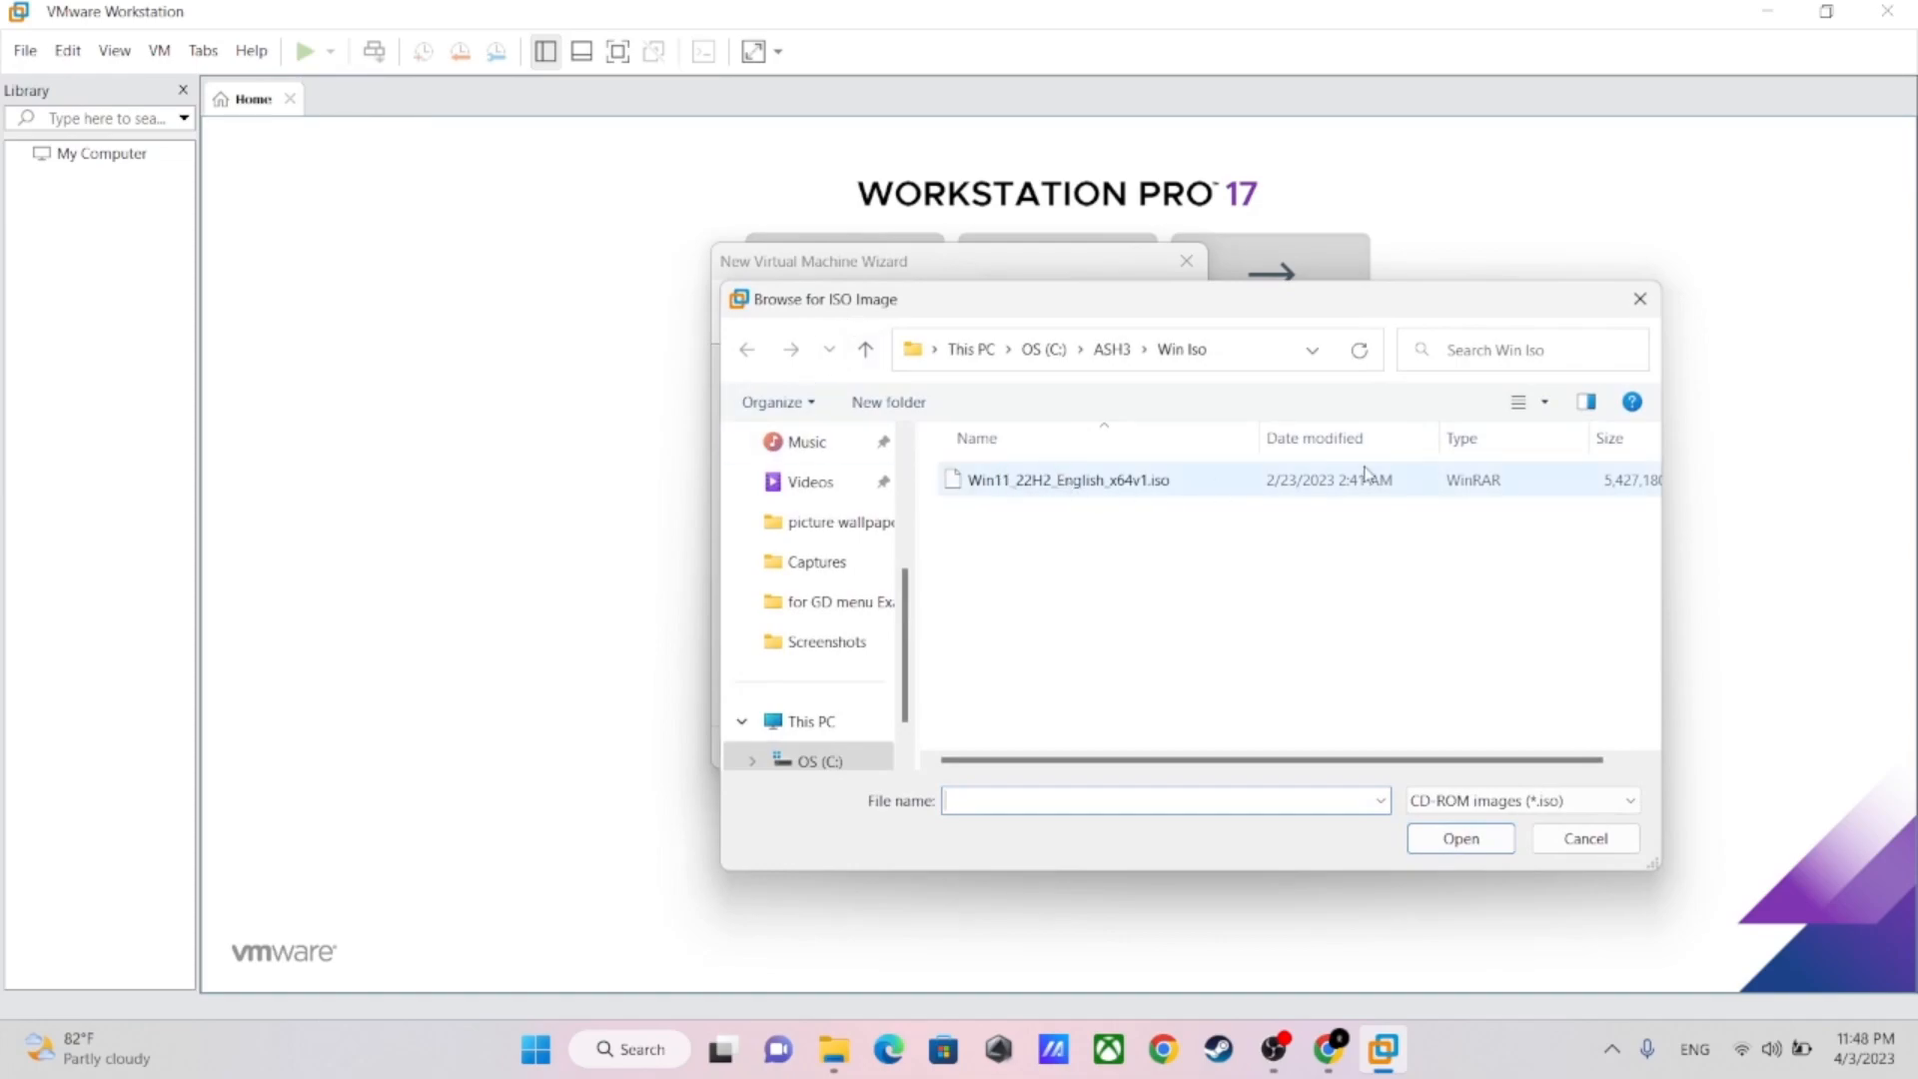
double_click(1315, 485)
Choose the option to install the operating system later and continue to the guest operating system selection
left_click(747, 619)
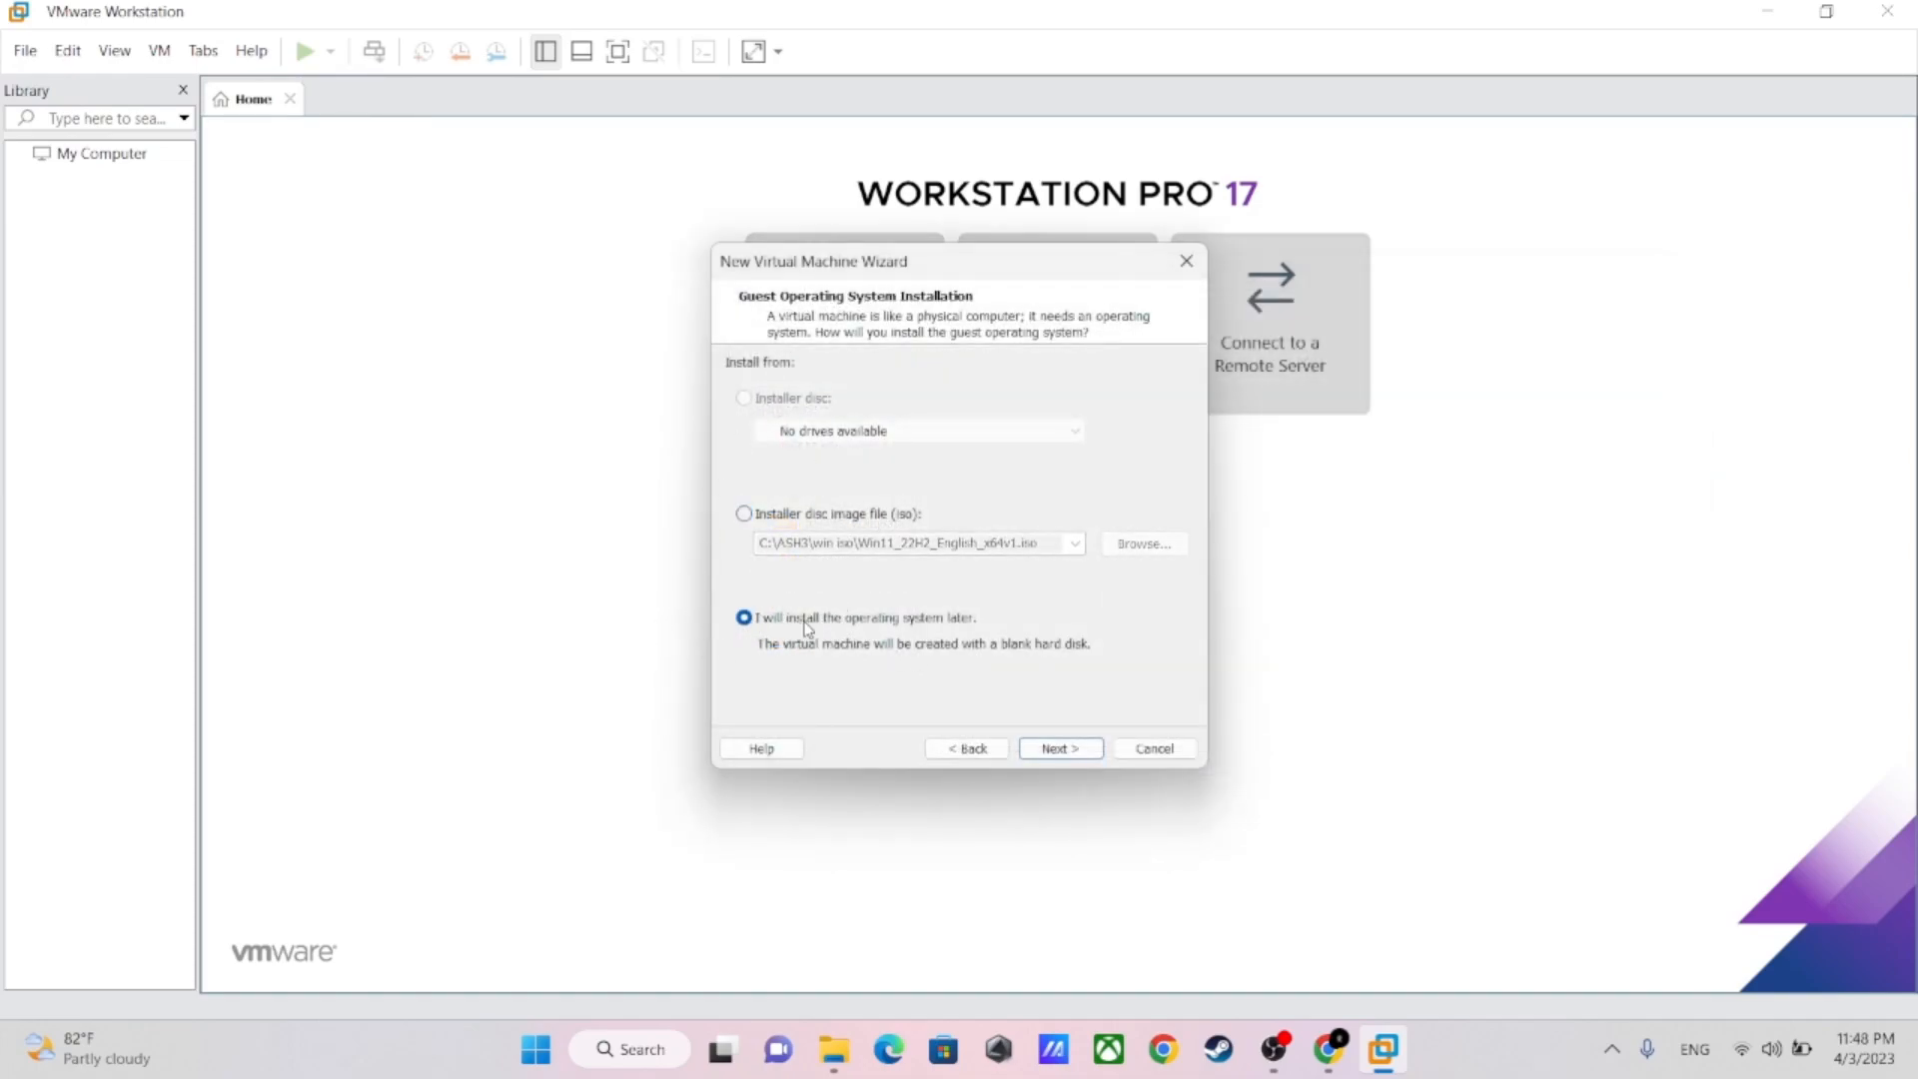
left_click(1060, 751)
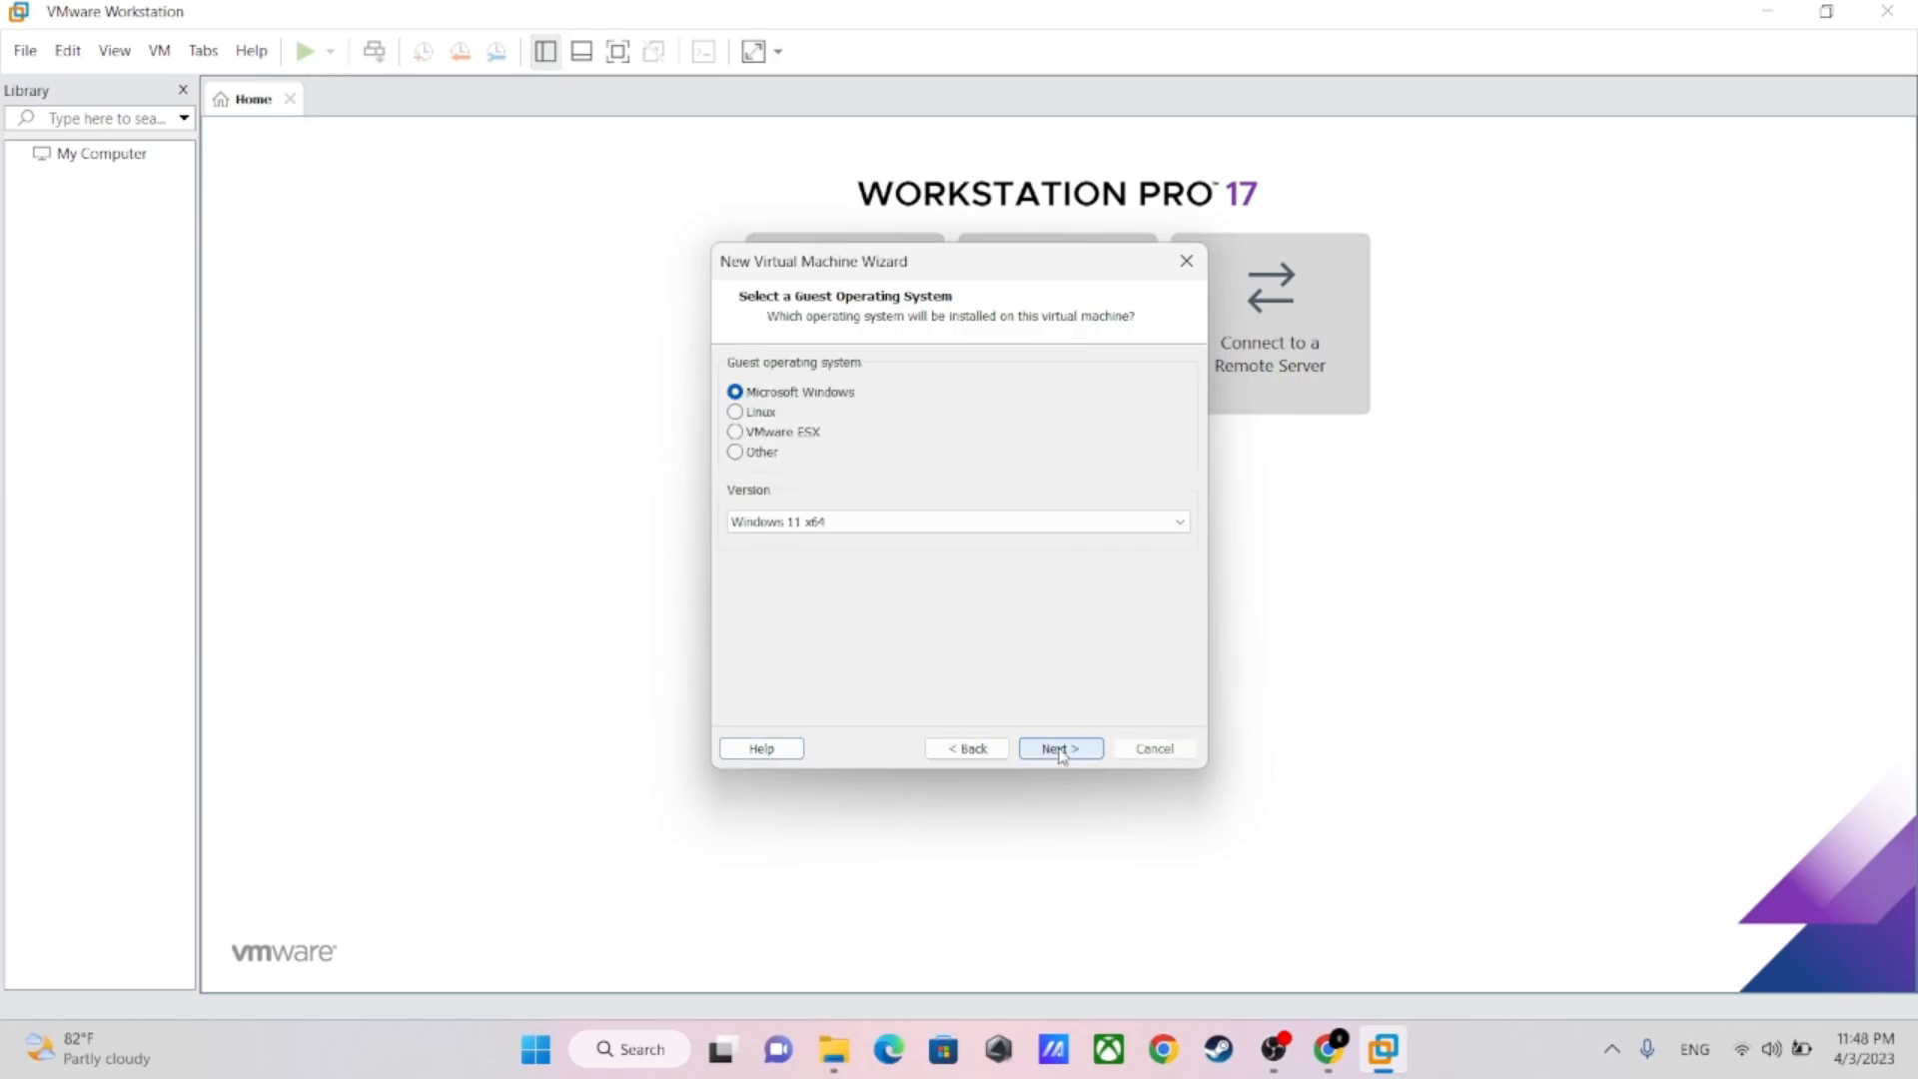
left_click(736, 412)
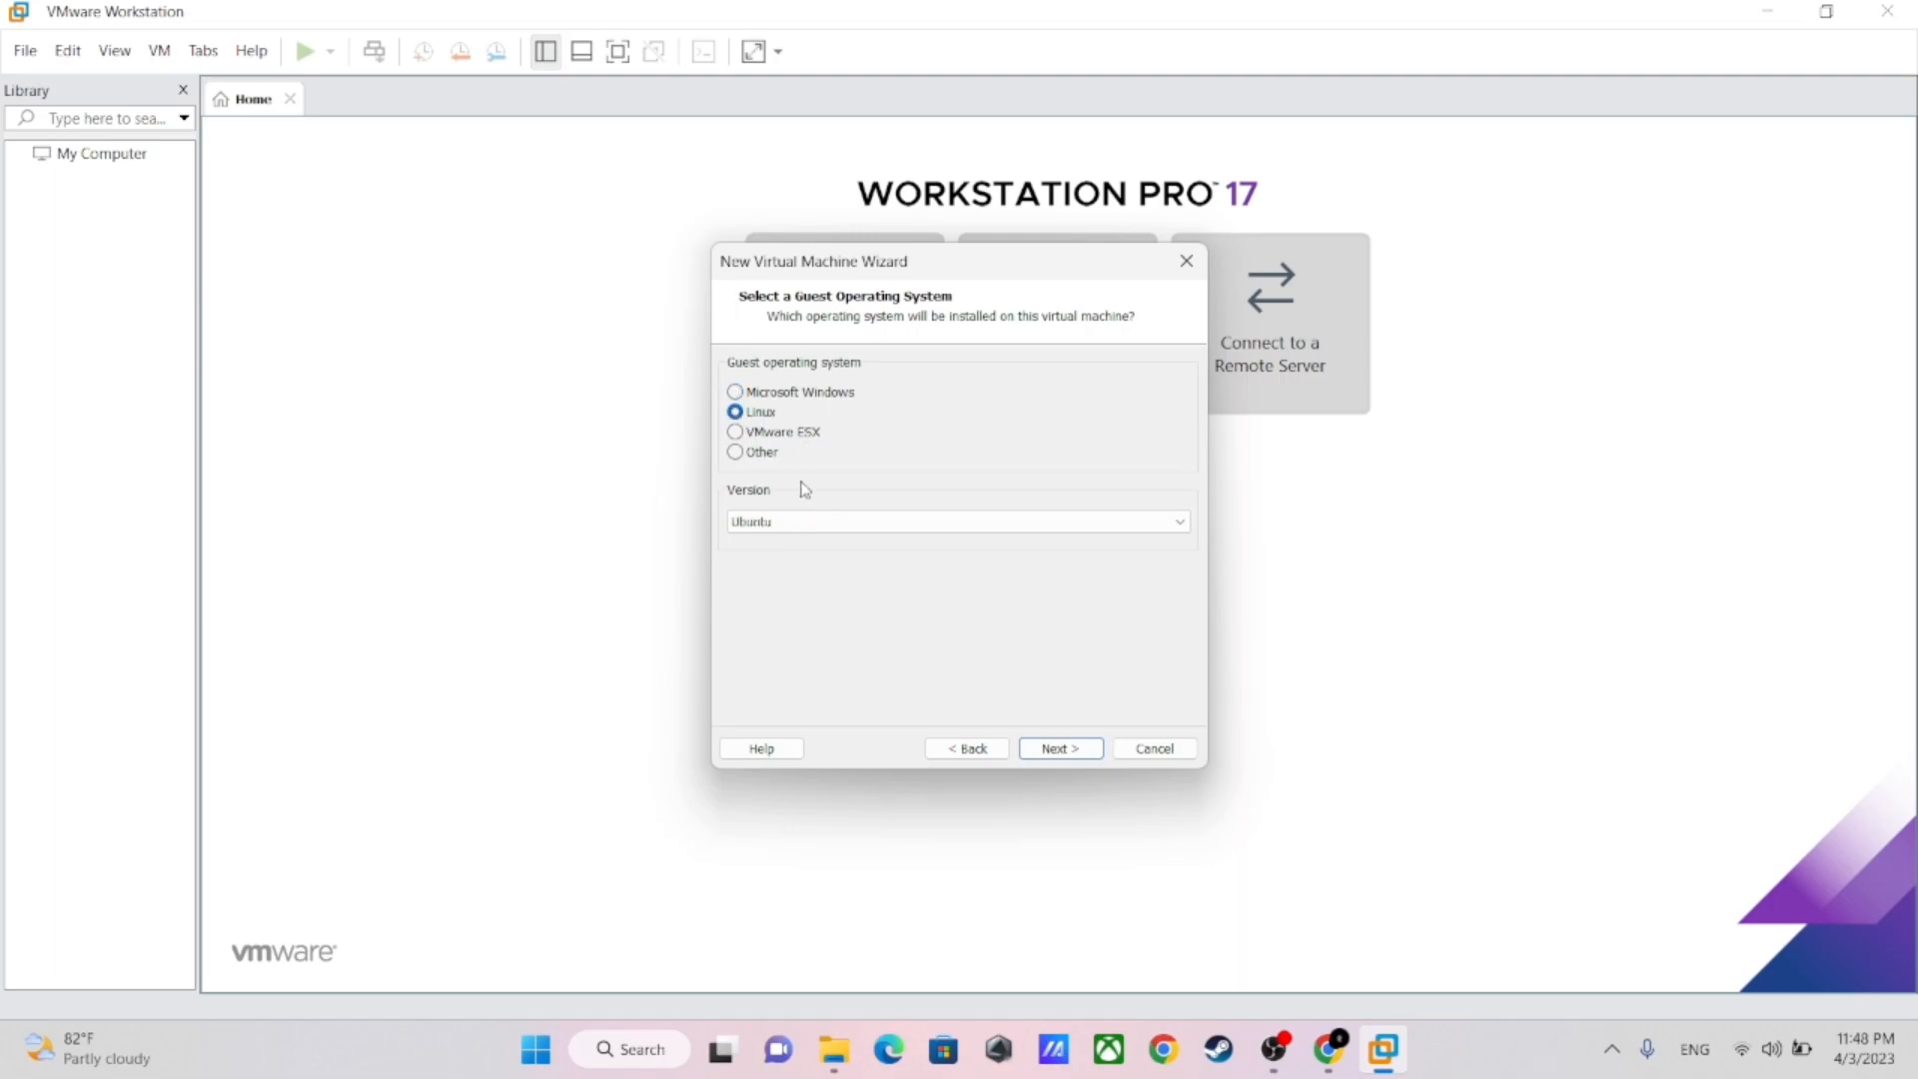
left_click(813, 521)
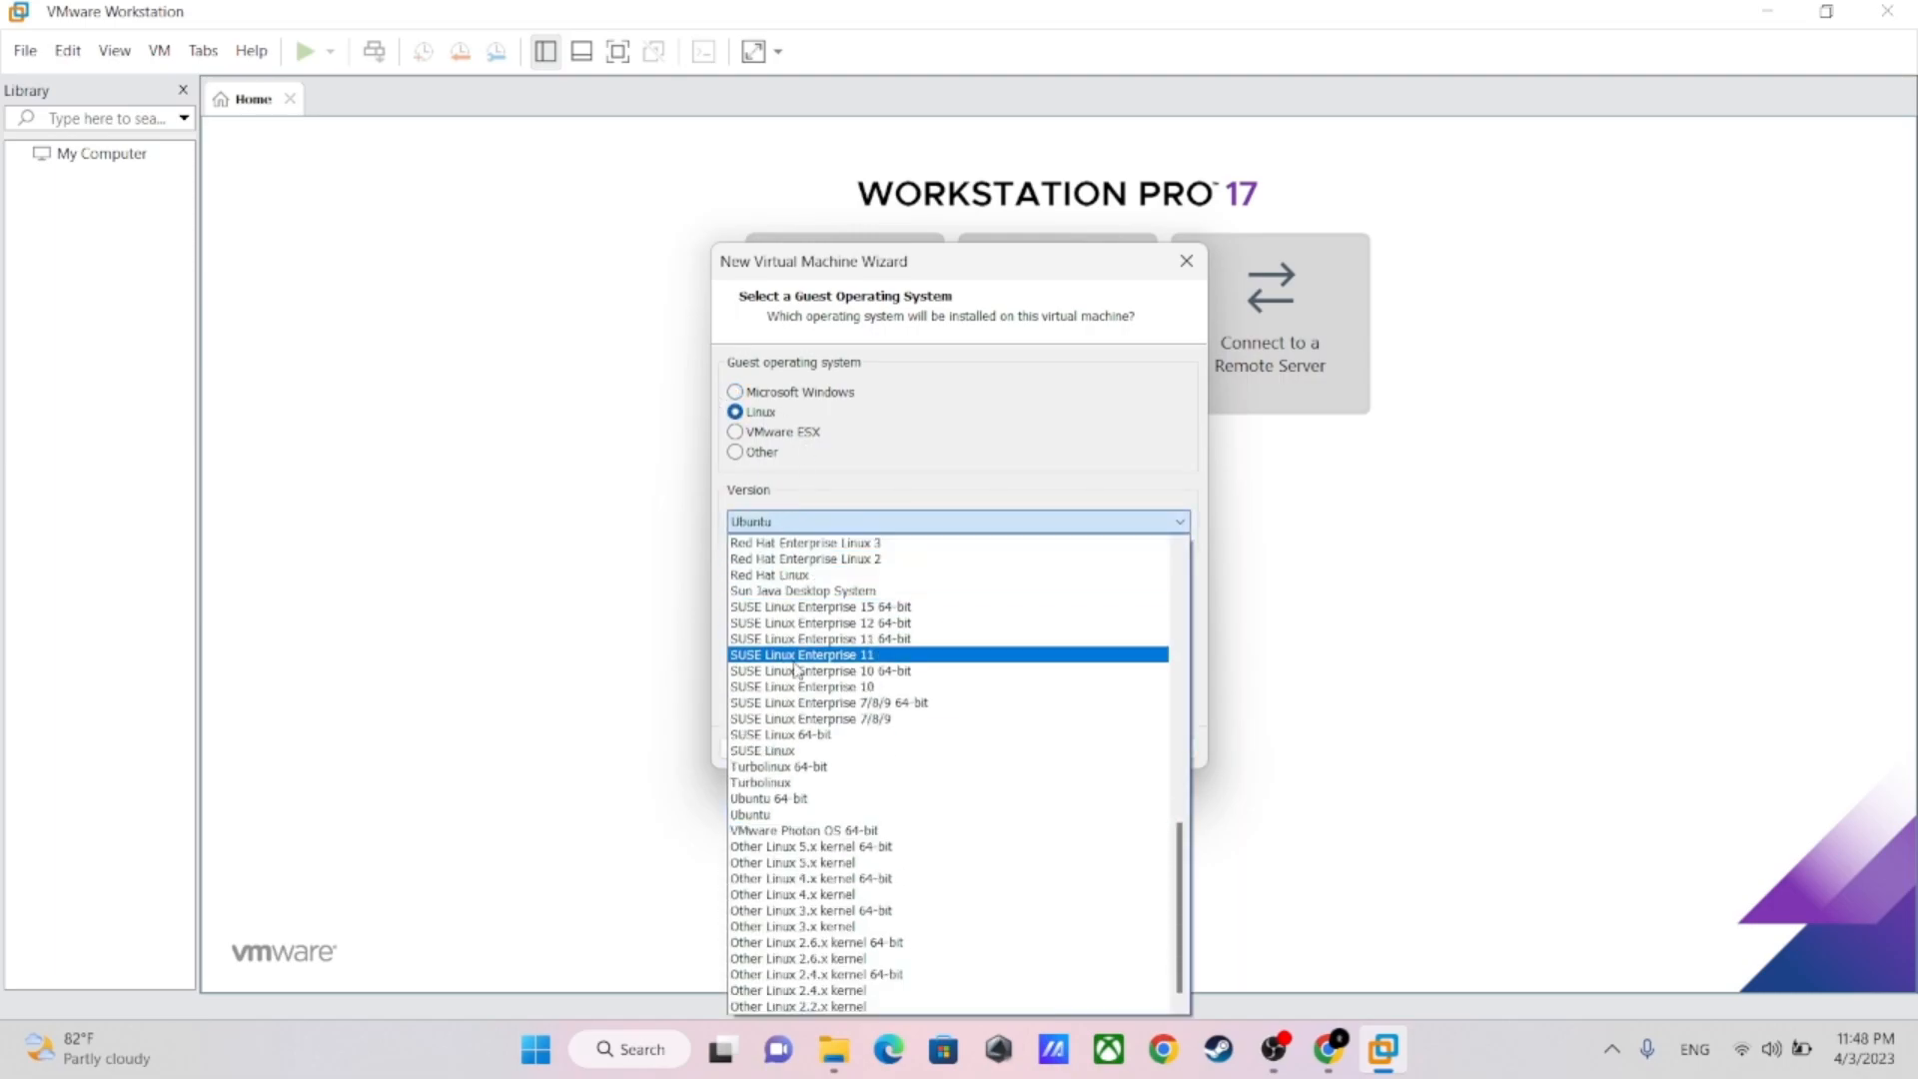
left_click(847, 403)
Set the guest operating system to Microsoft Windows with version Windows 11 x64, and continue to the naming page
left_click(799, 393)
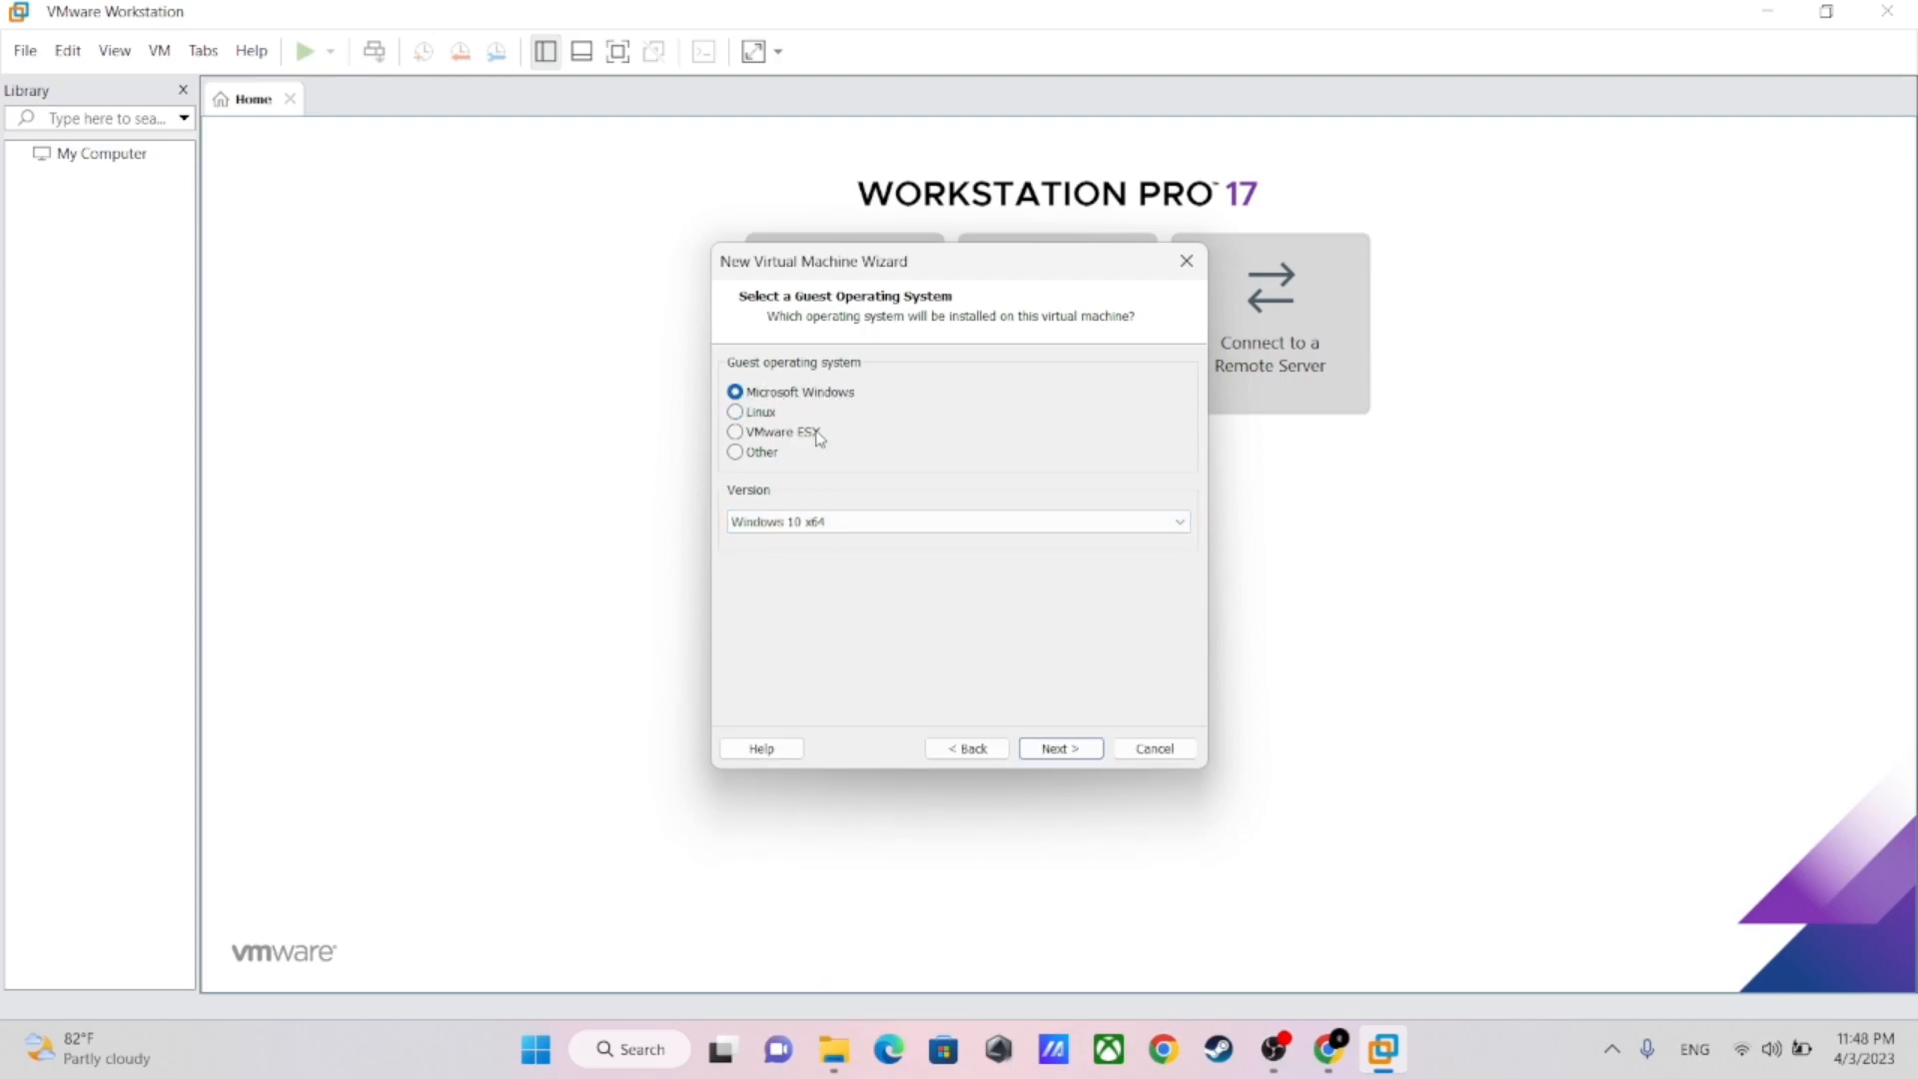
left_click(1179, 532)
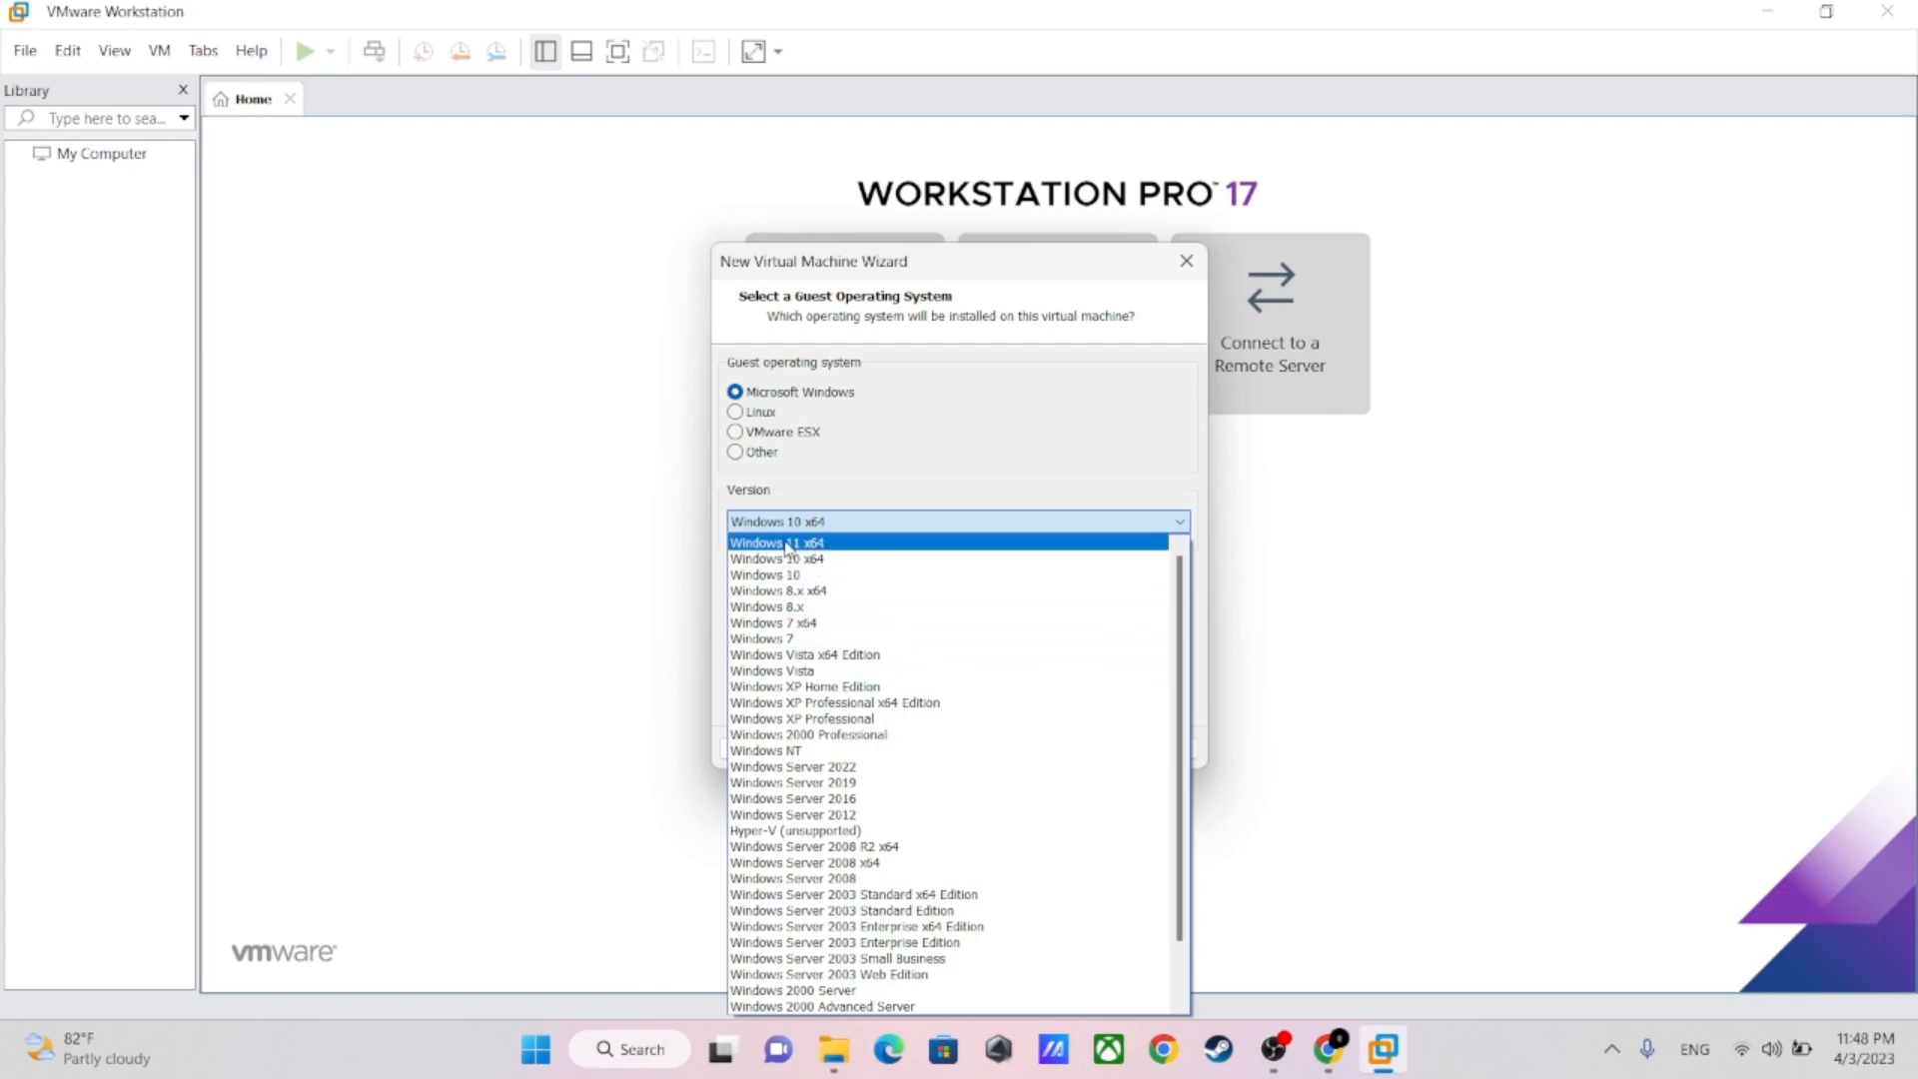
left_click(787, 544)
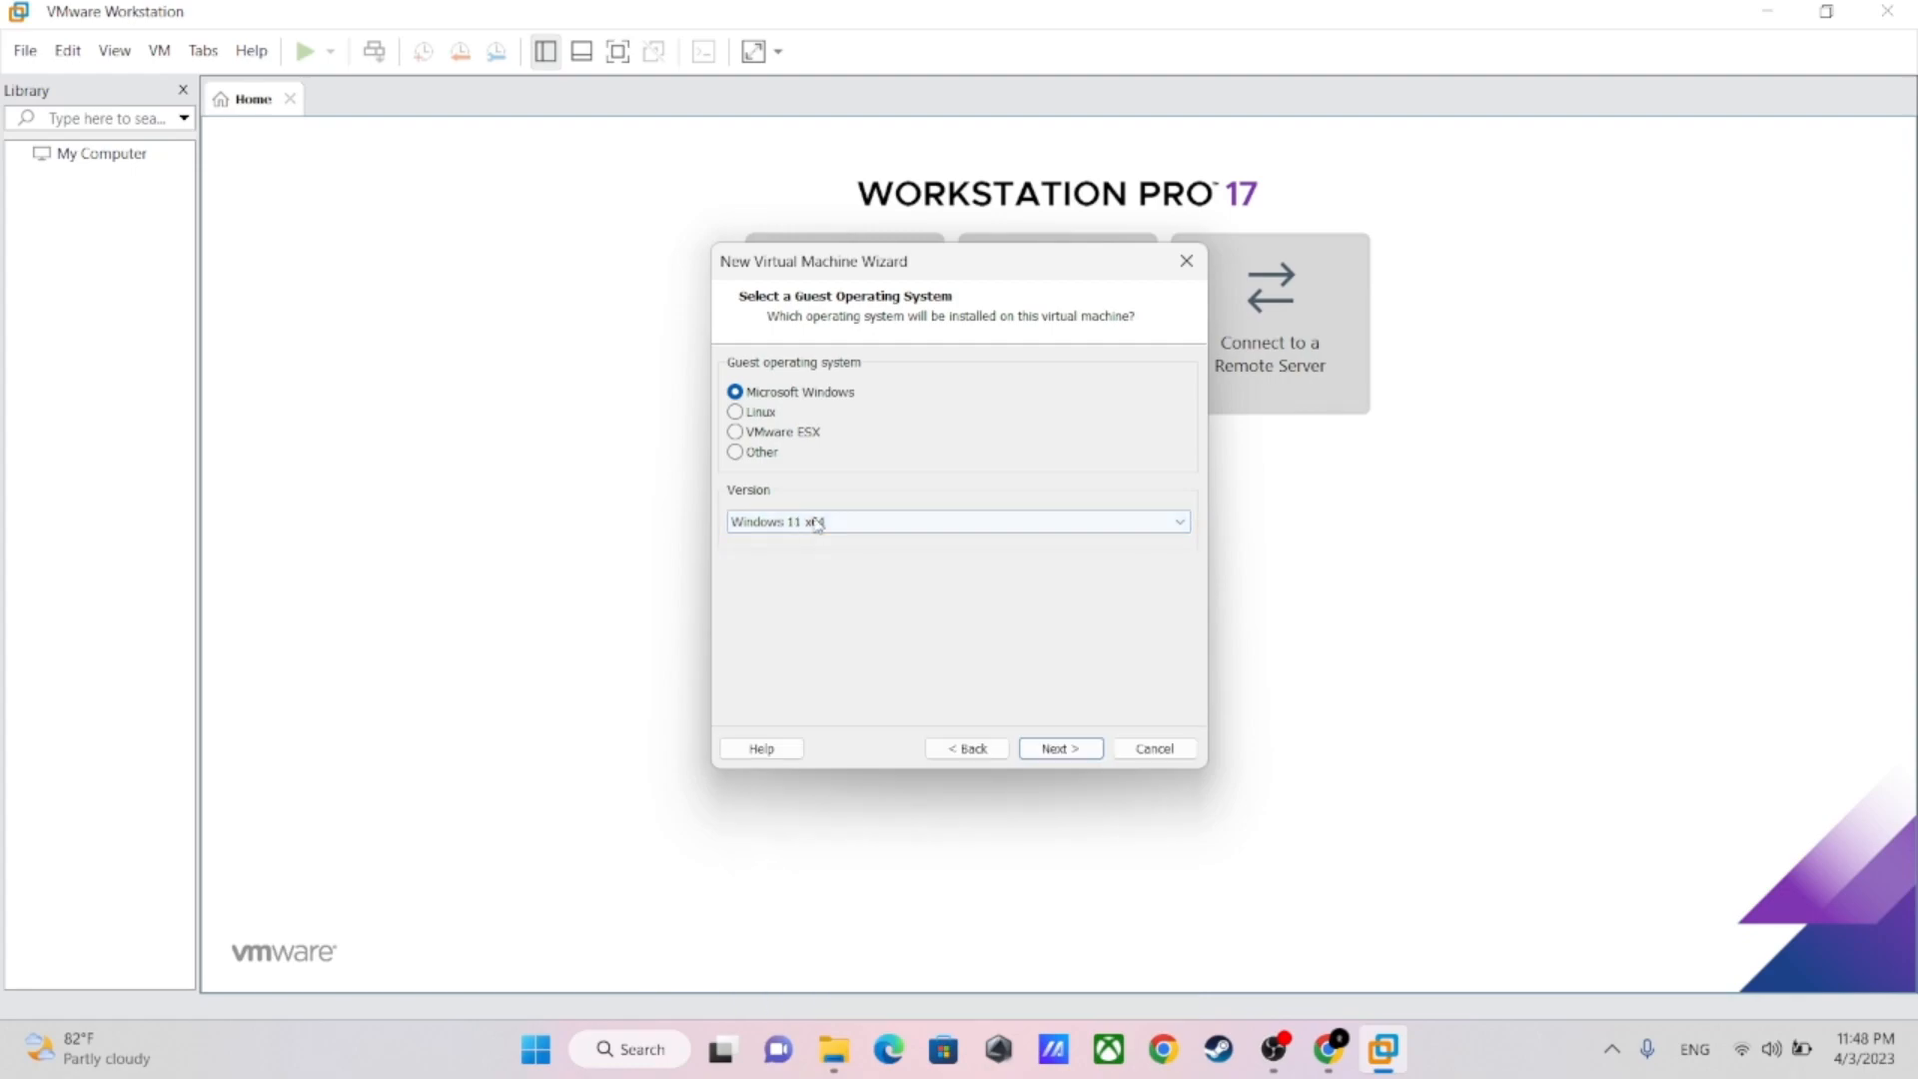
left_click(1061, 748)
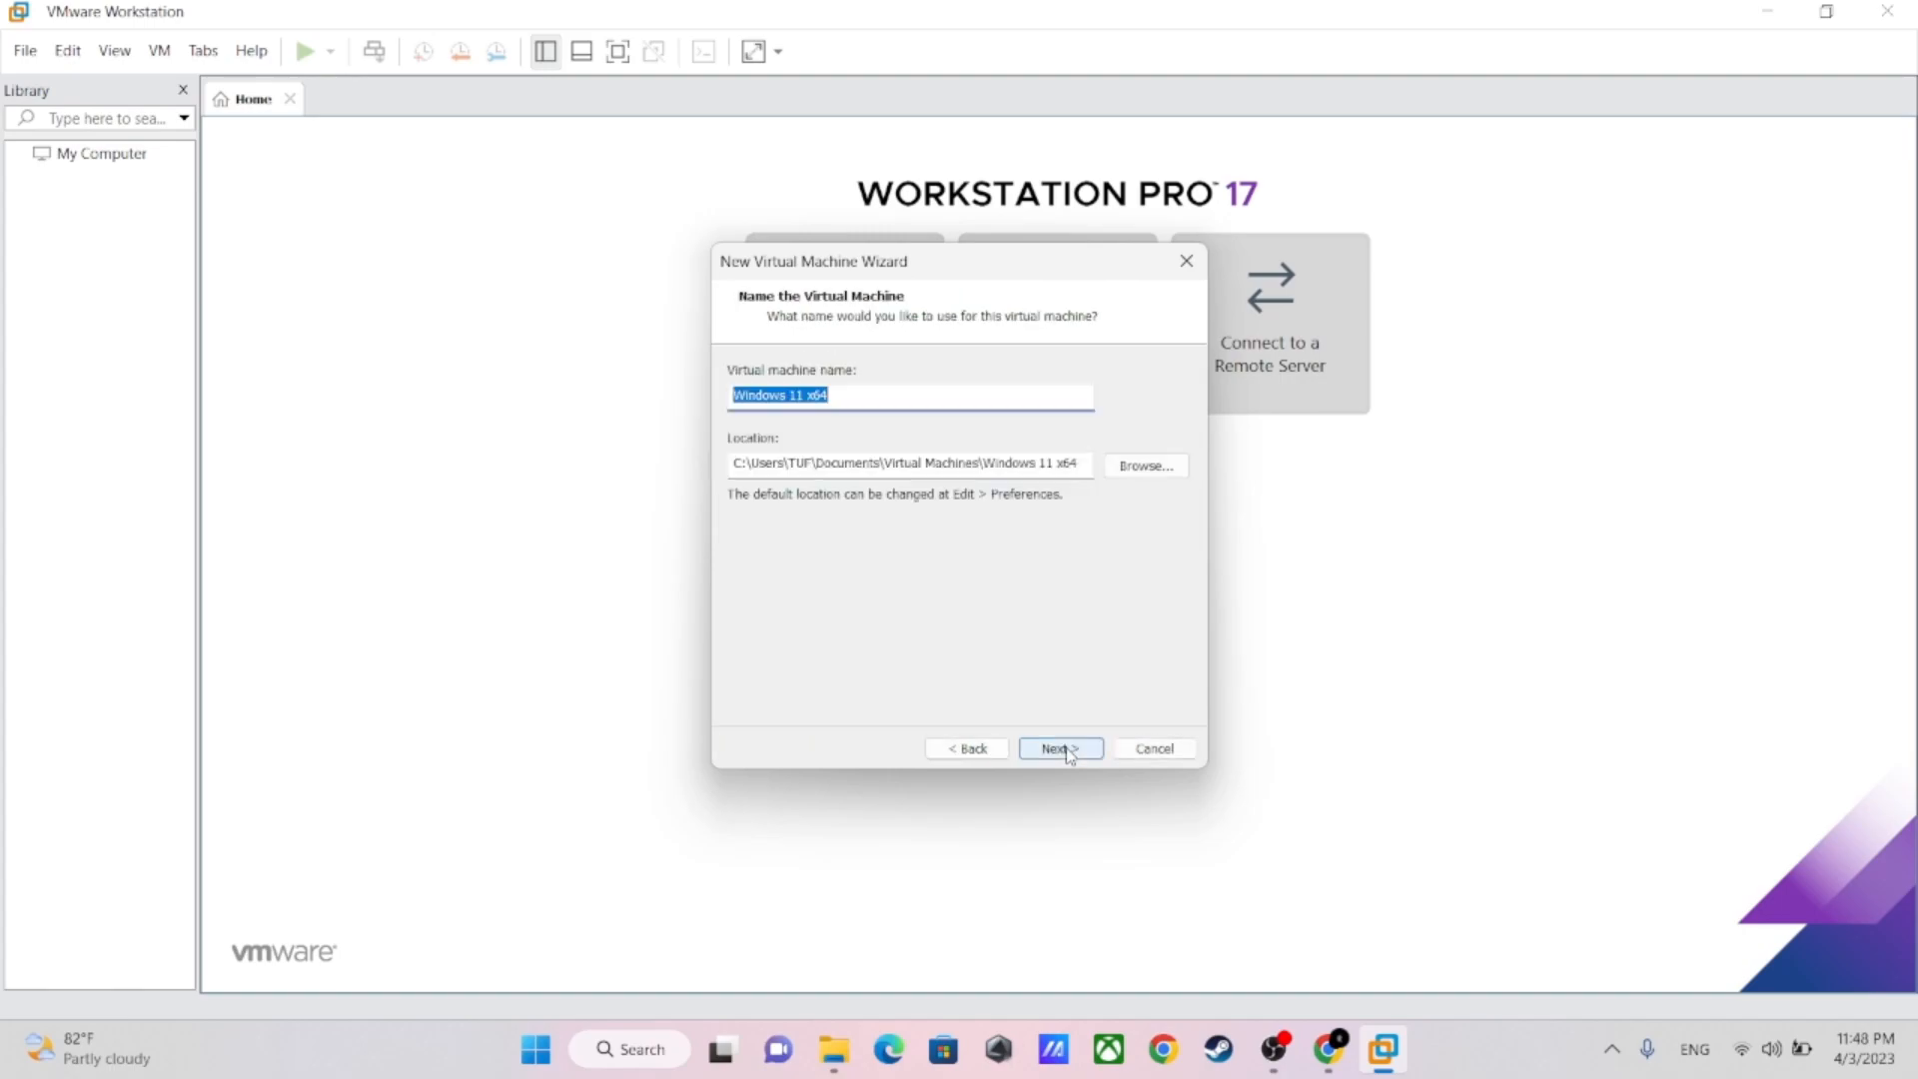
left_click(1139, 470)
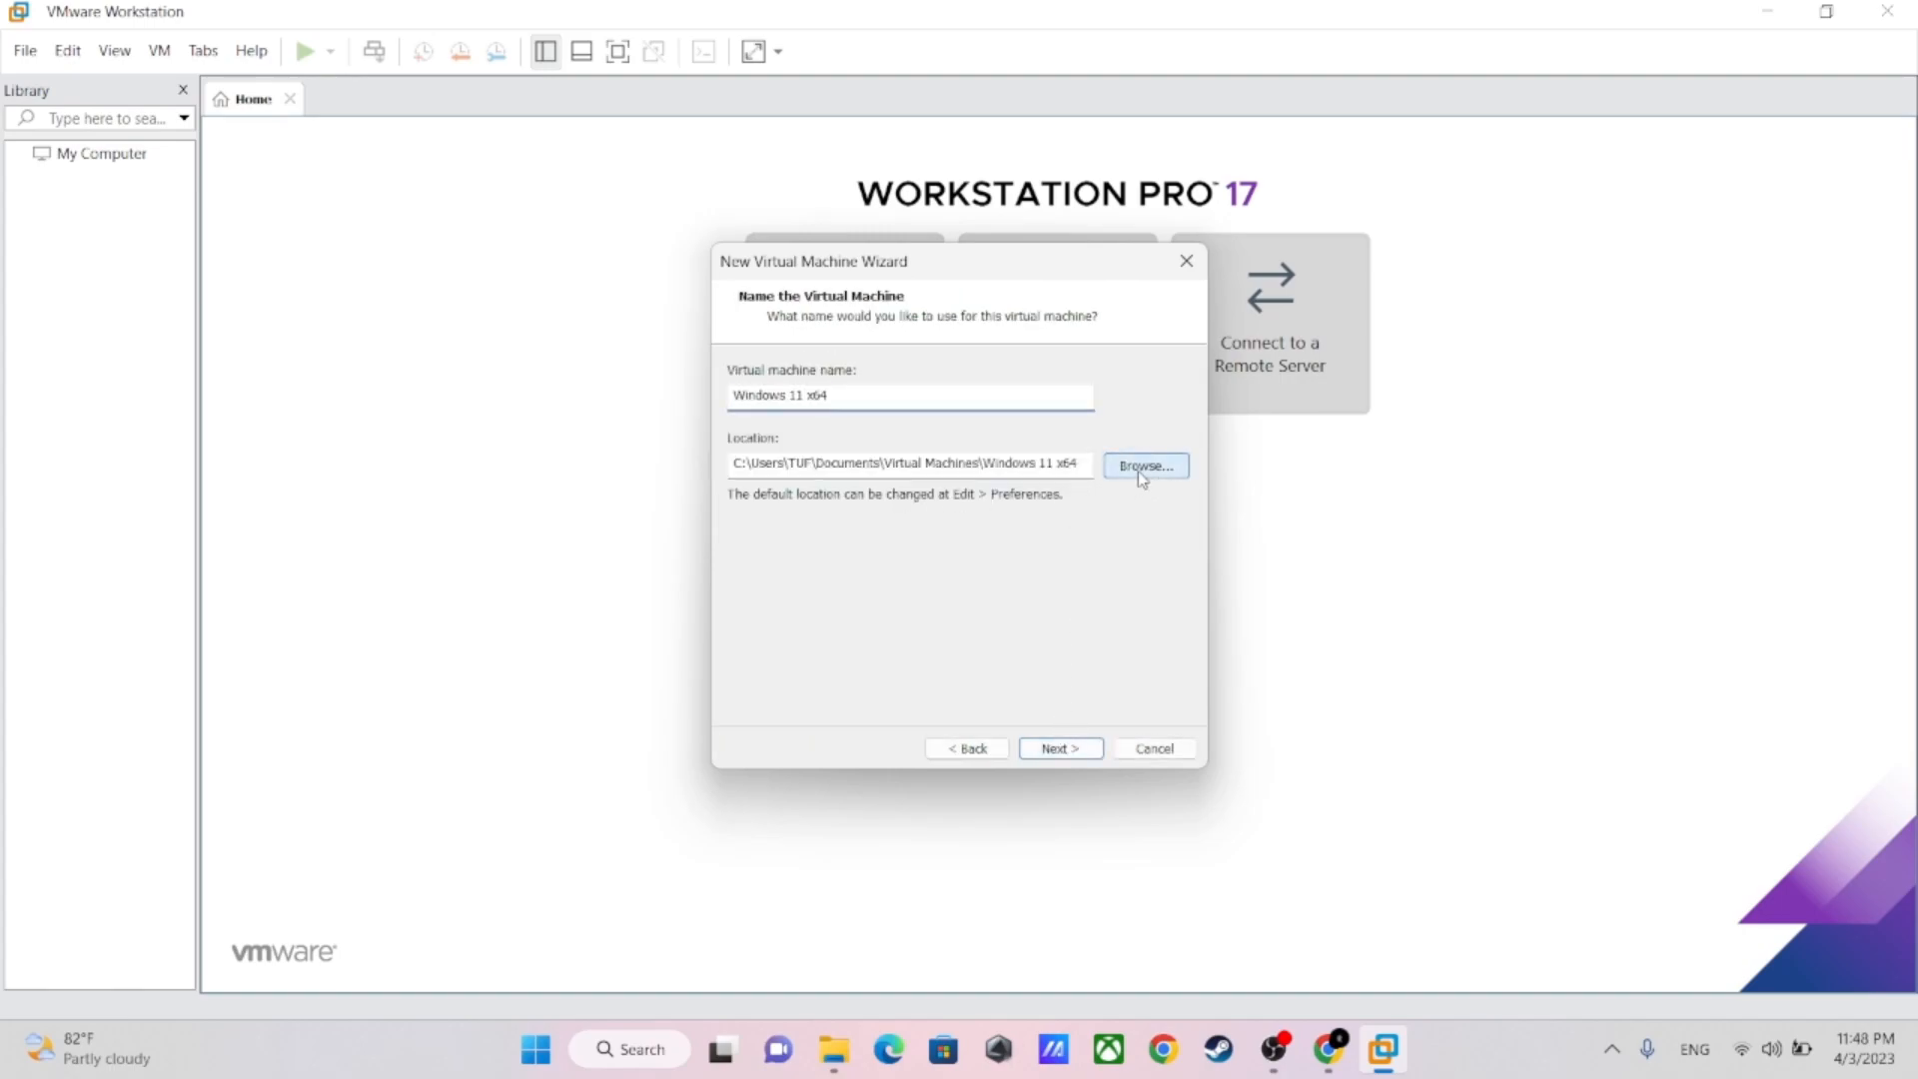
scroll(875, 514, "down", 1)
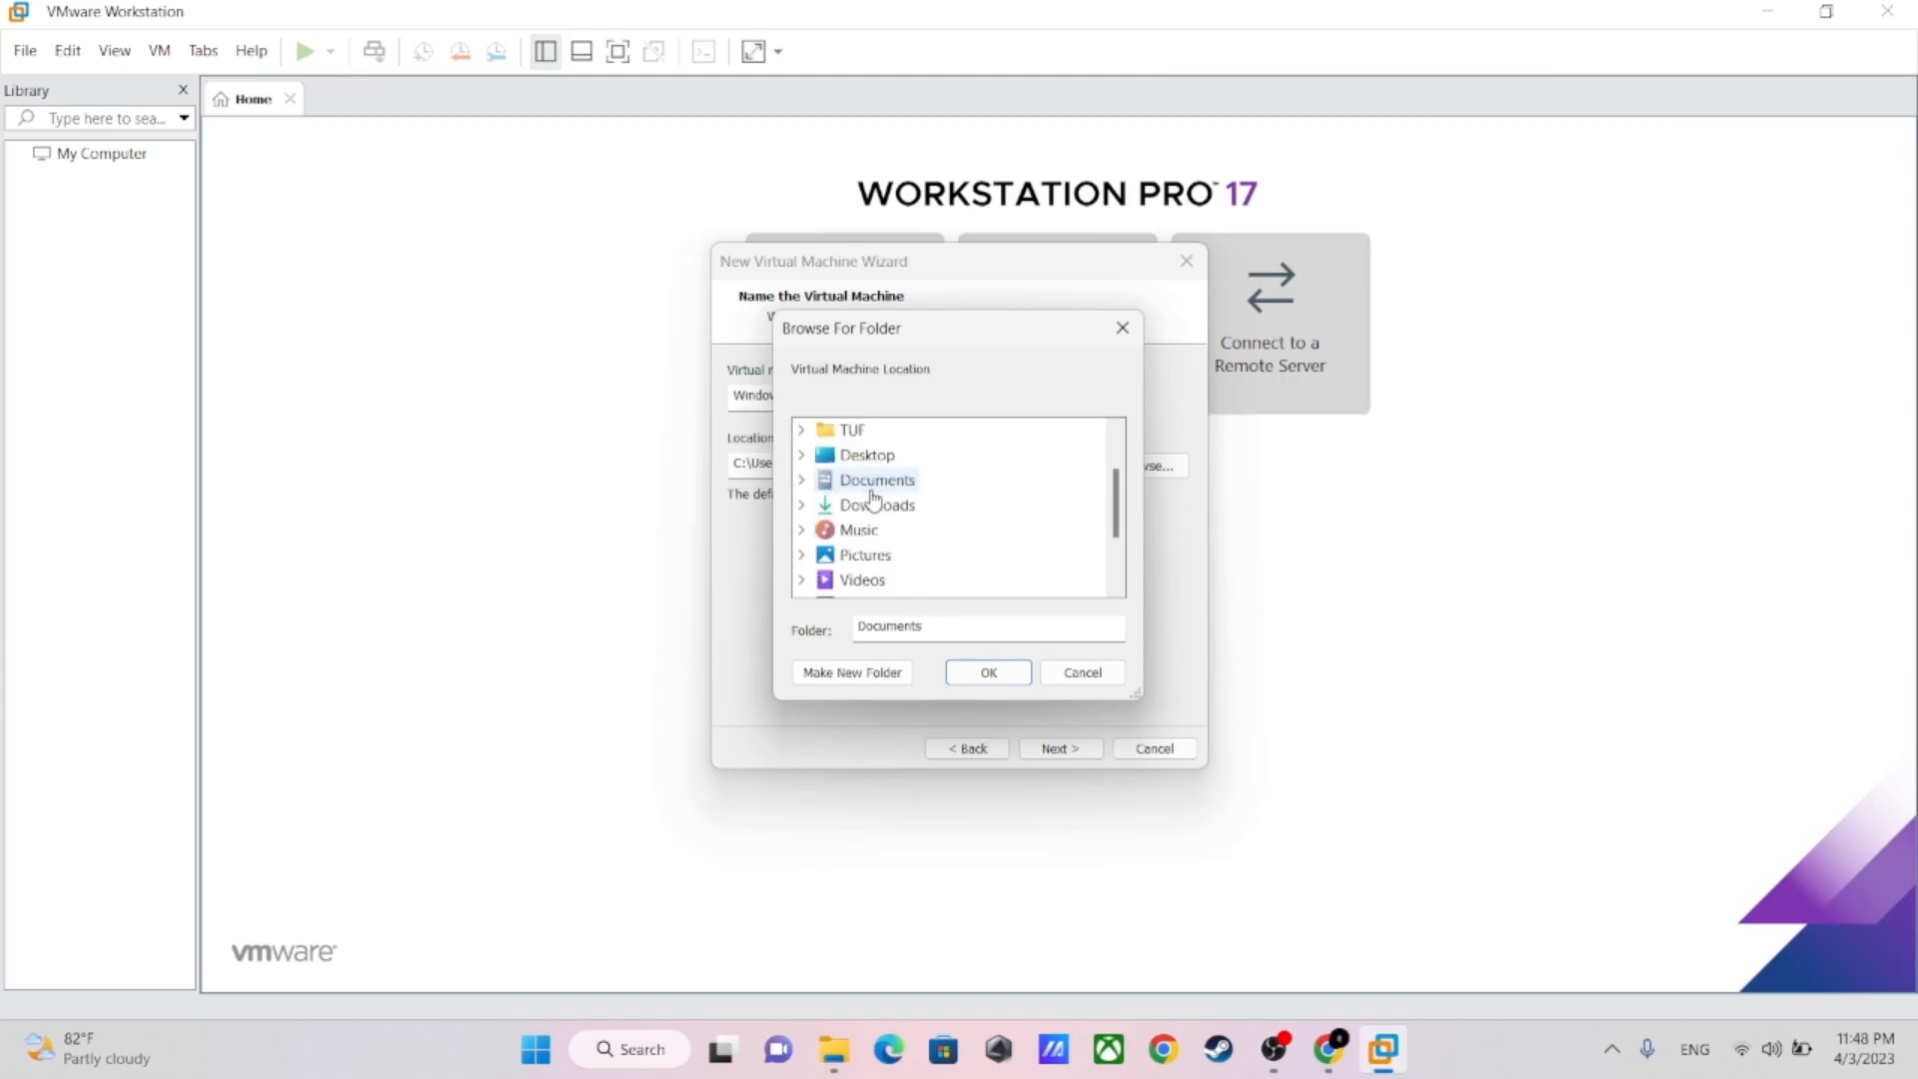
scroll(939, 525, "up", 1)
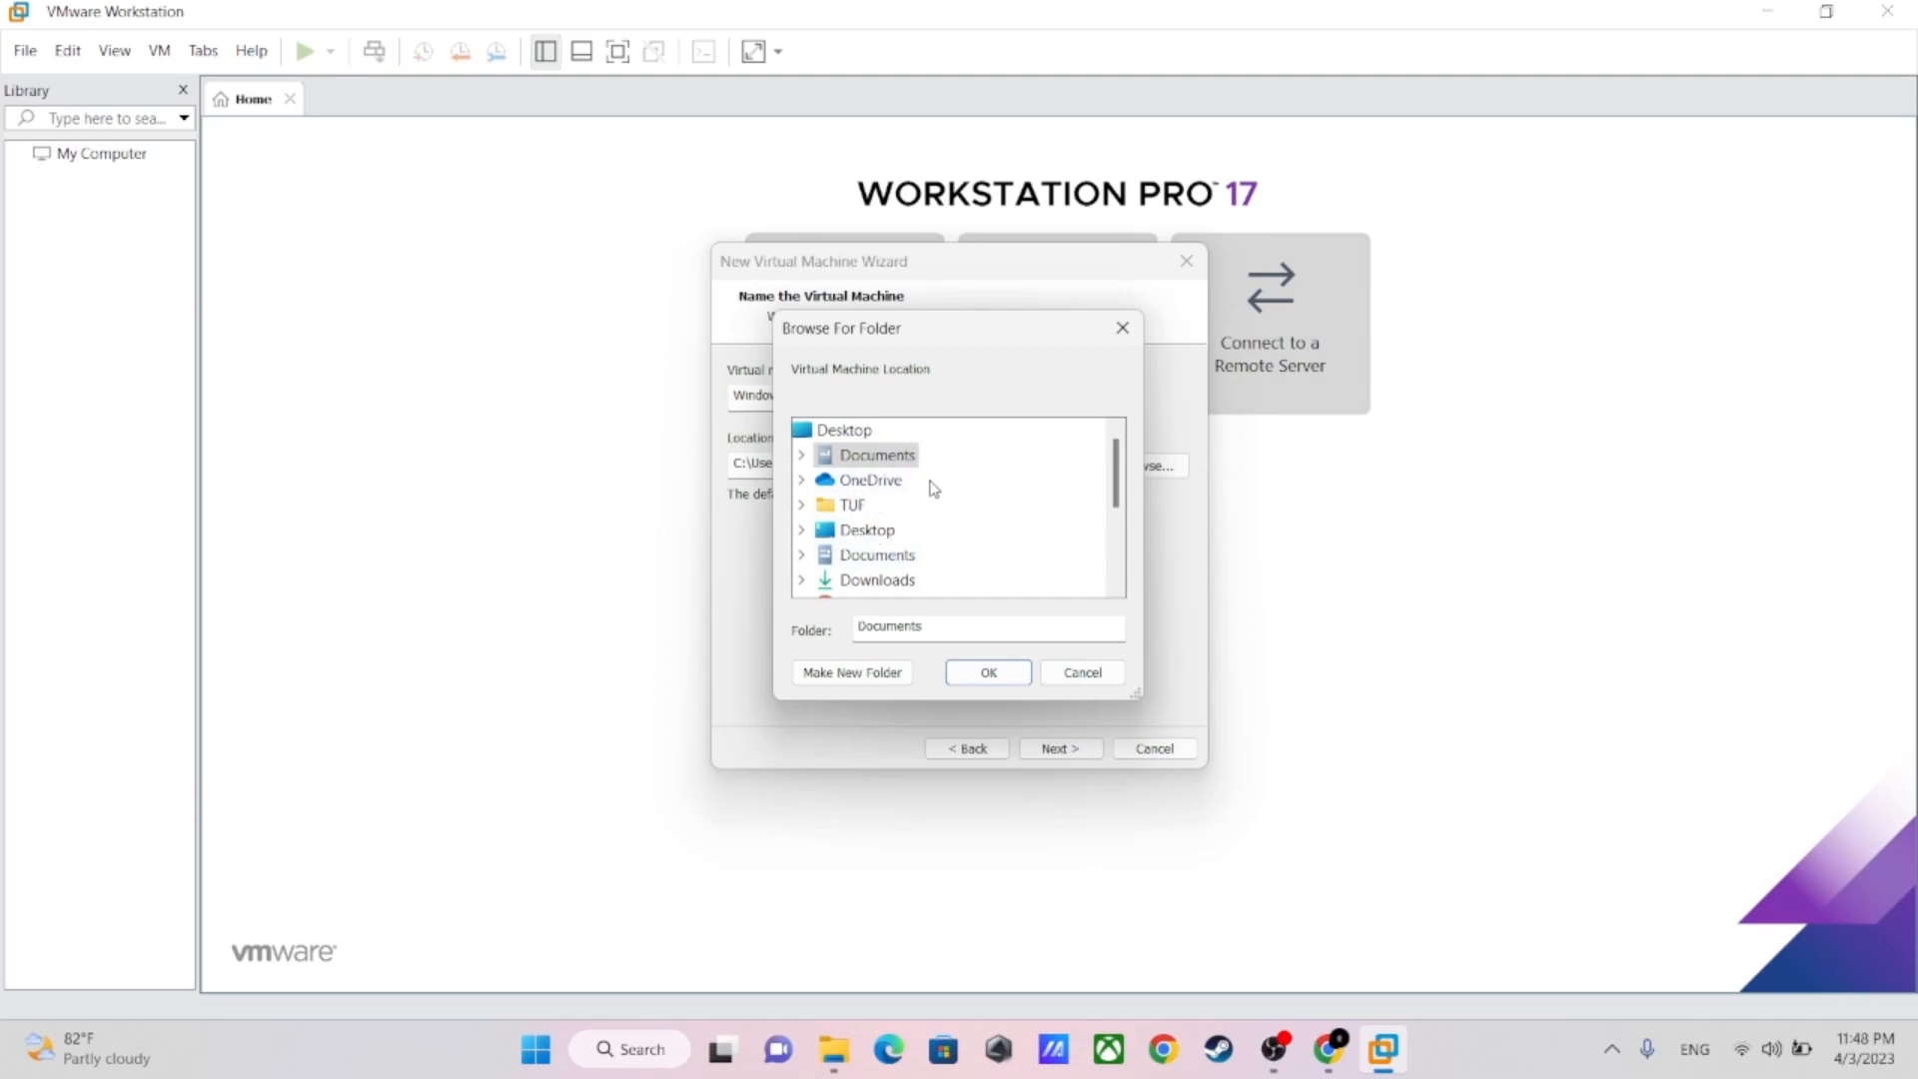
scroll(864, 559, "down", 1)
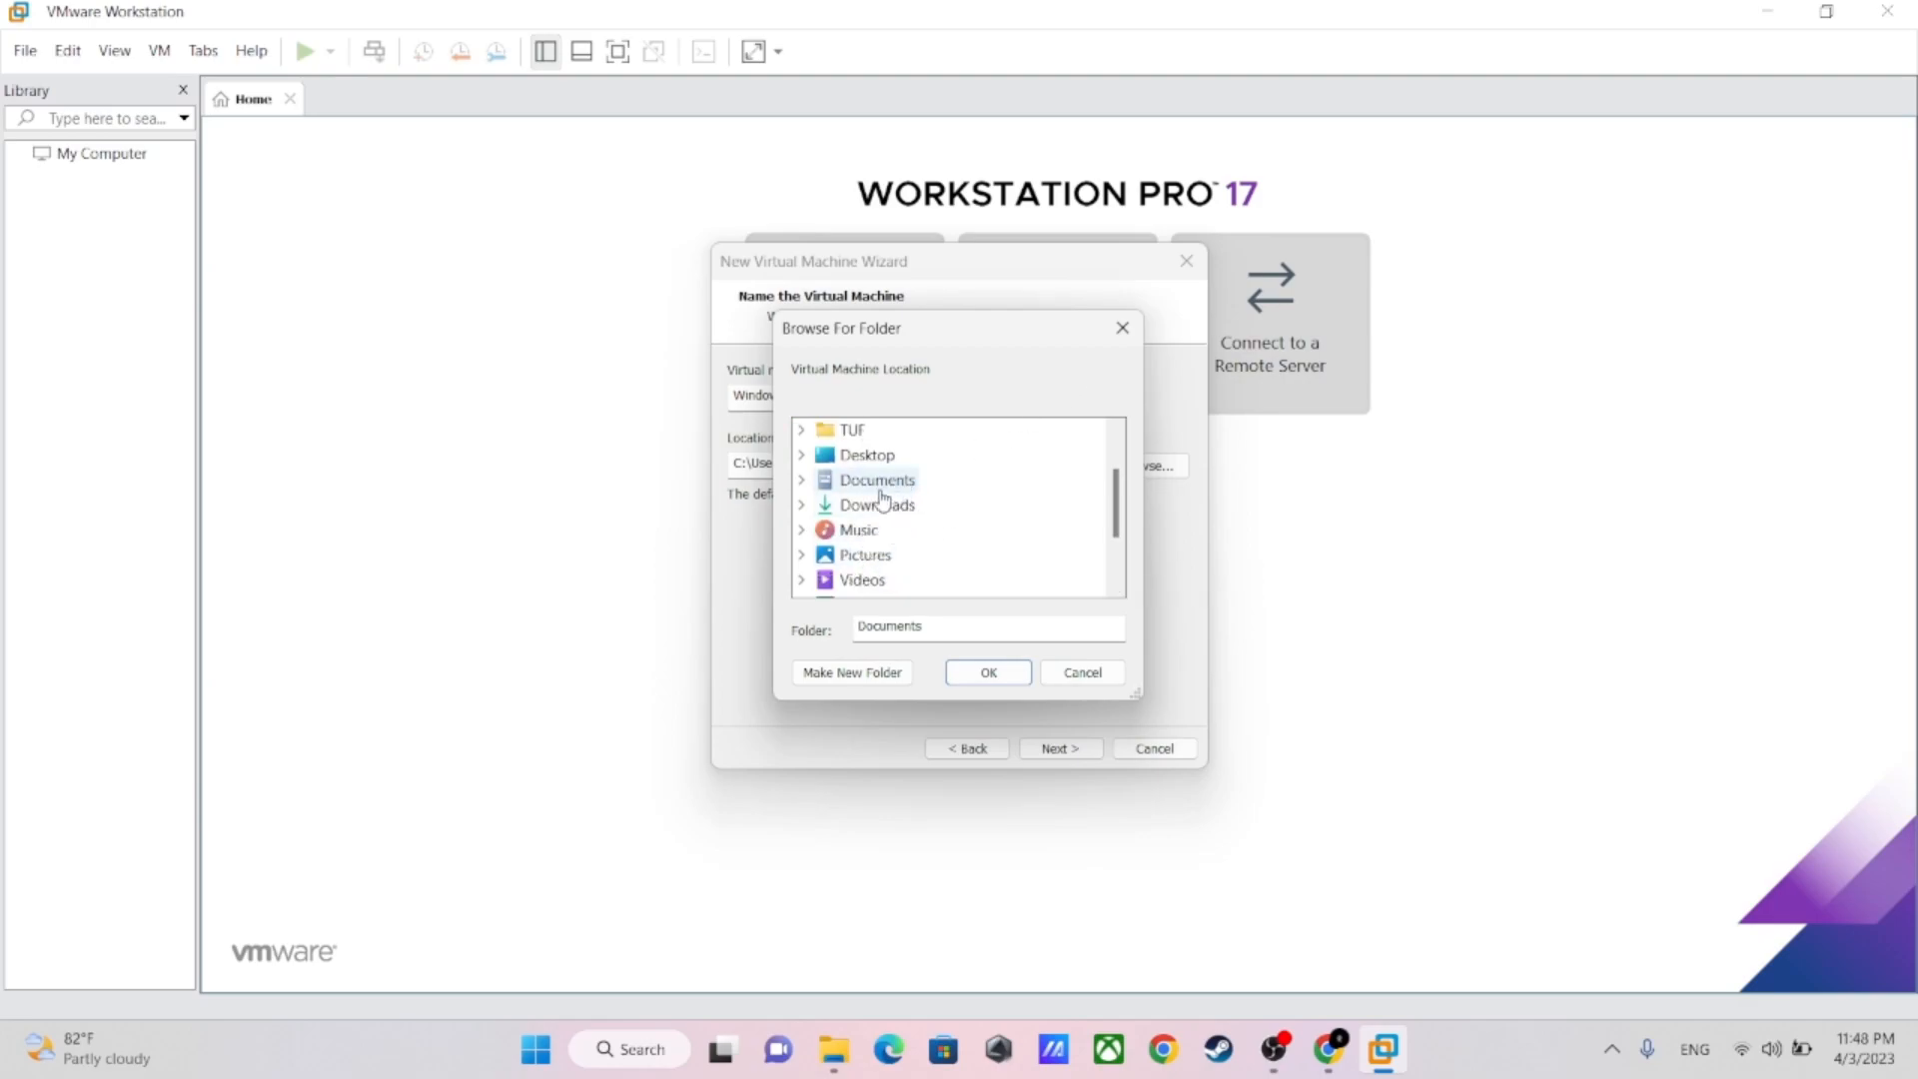
scroll(860, 530, "down", 1)
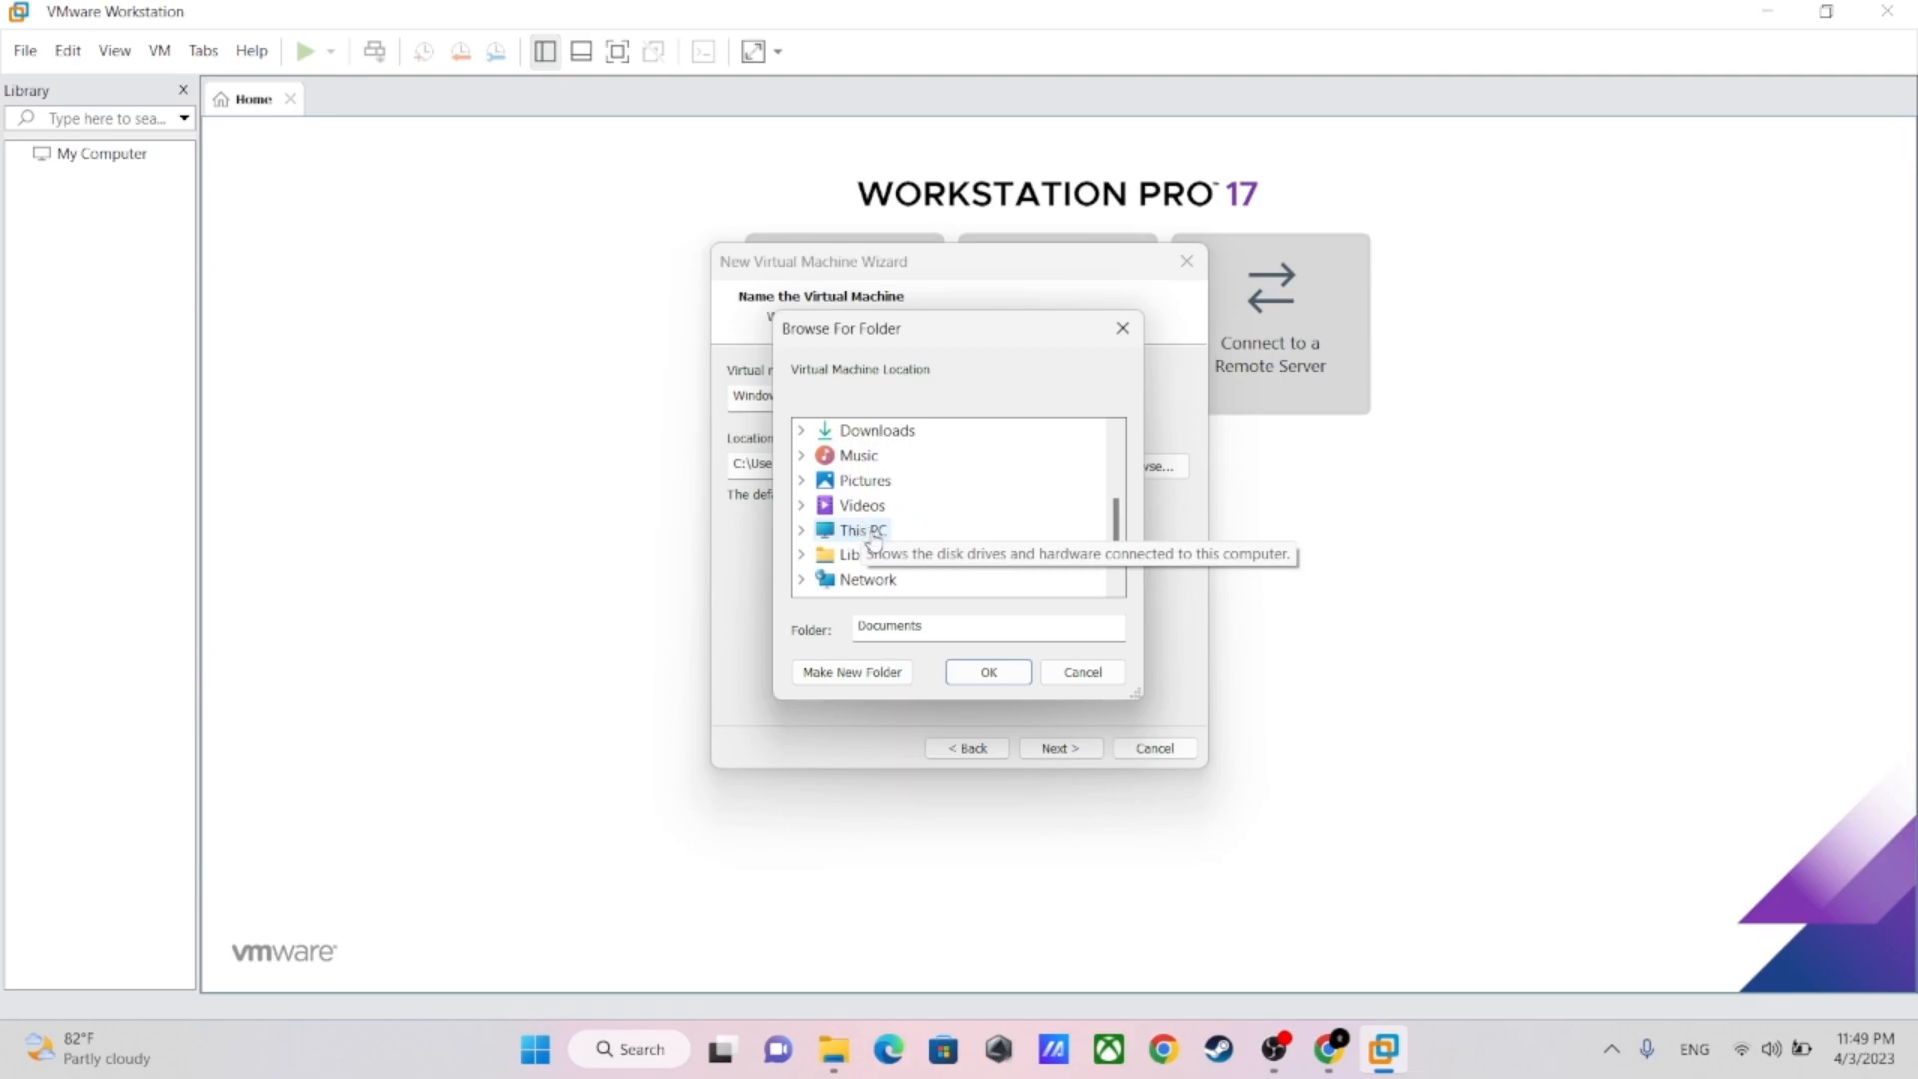
left_click(801, 532)
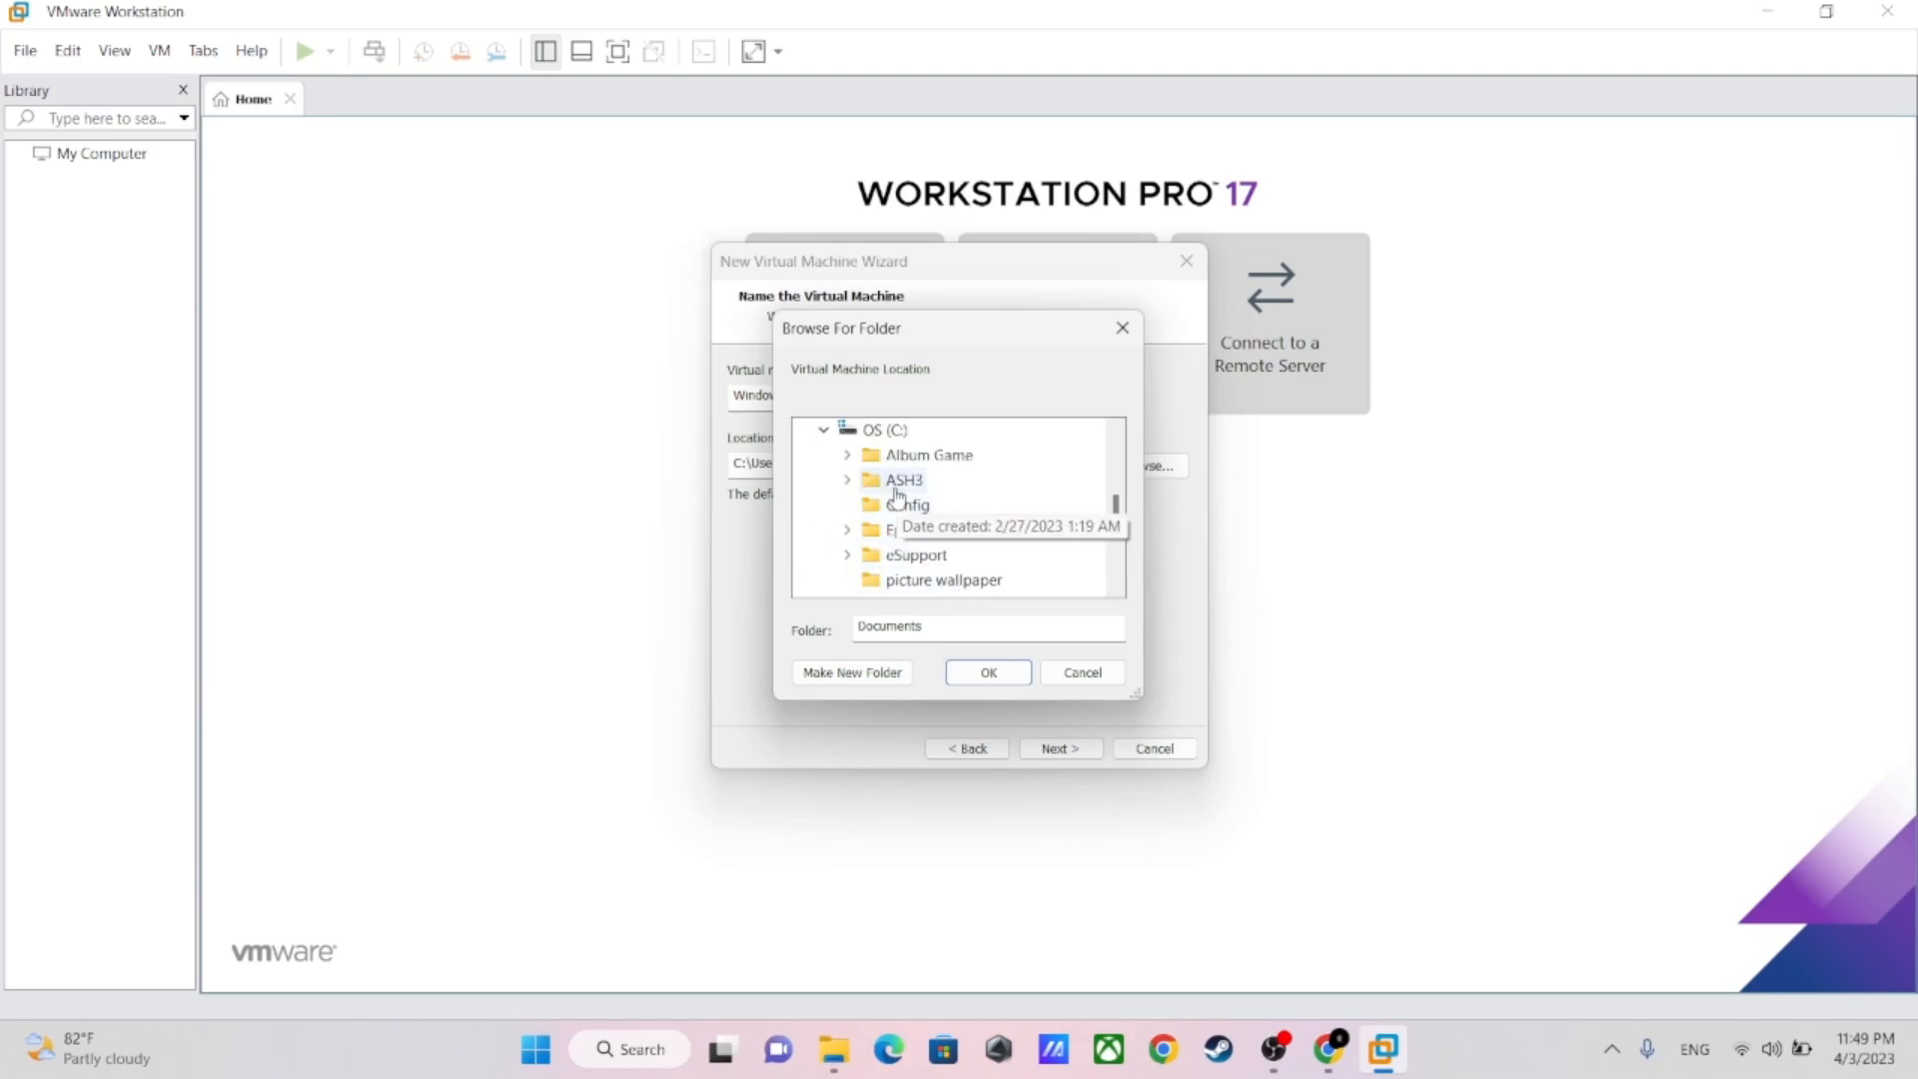
left_click(848, 479)
scroll(899, 499, "down", 1)
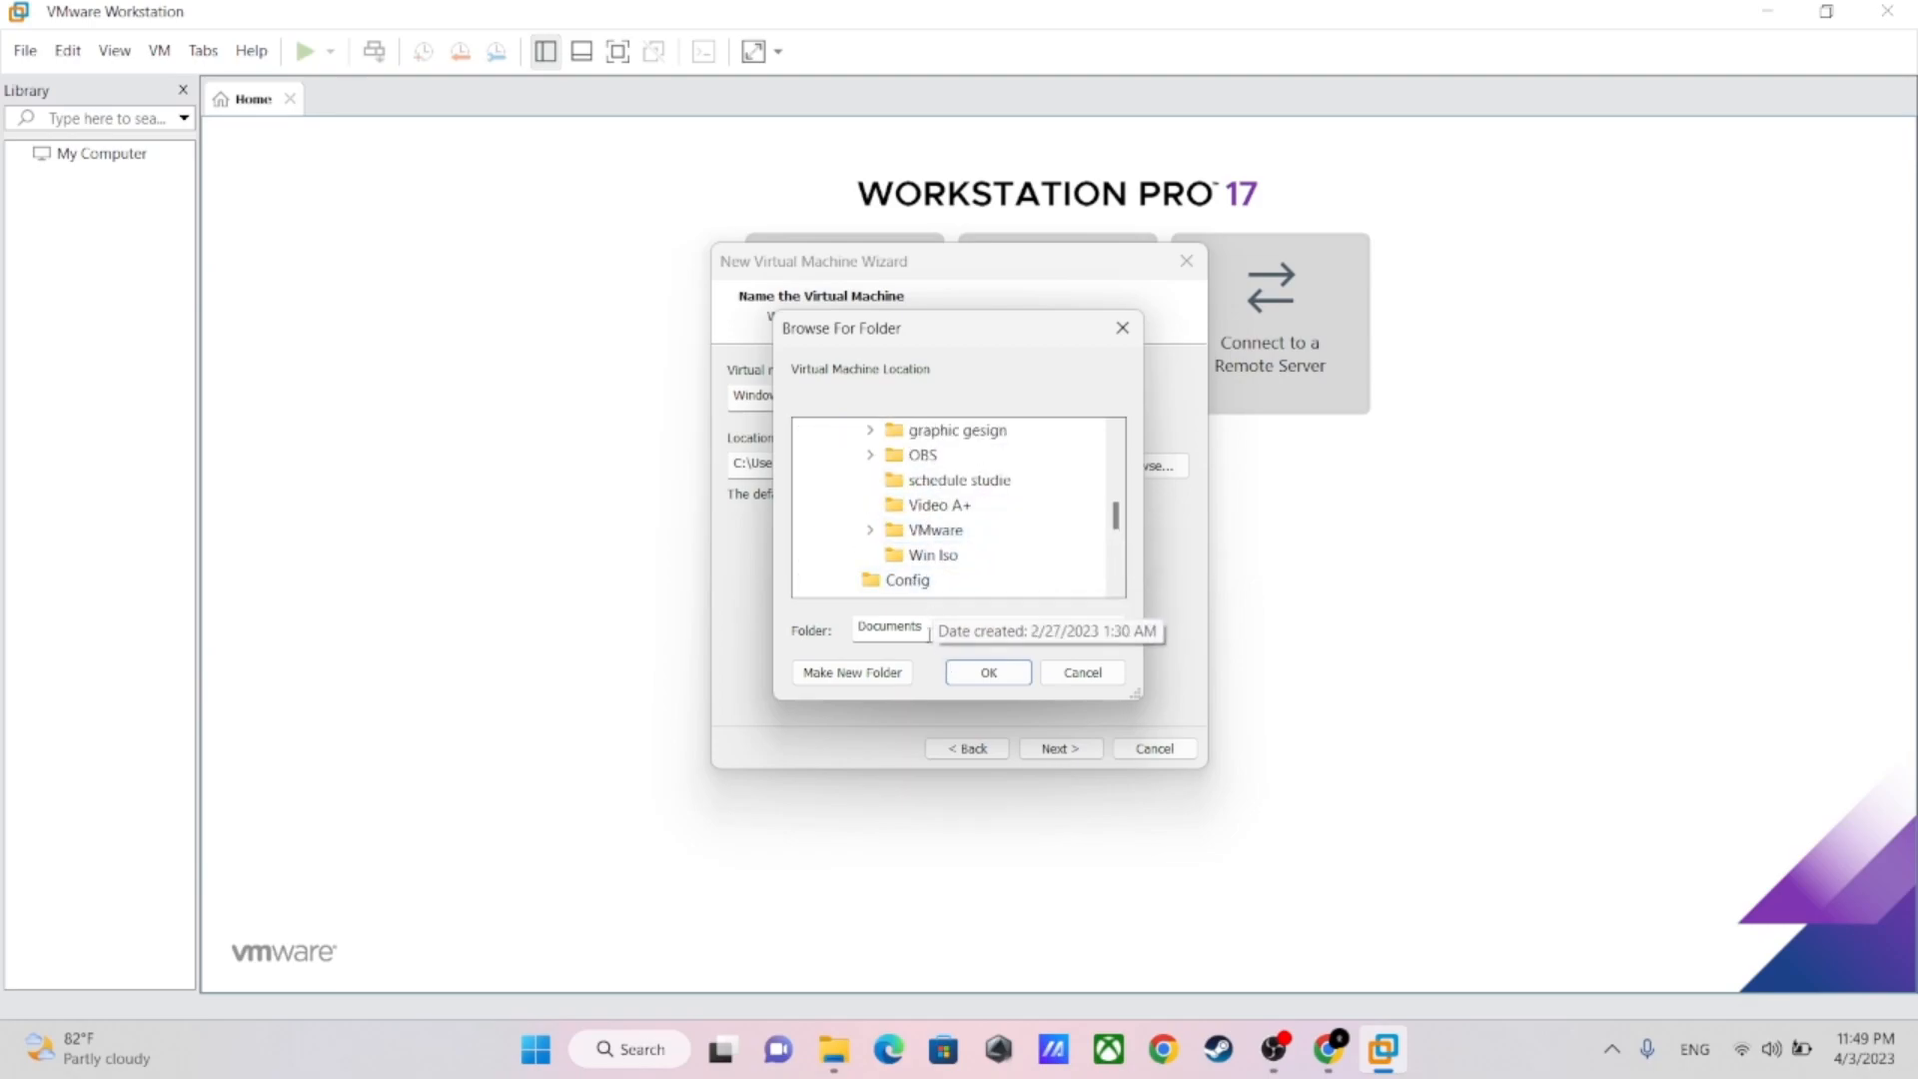
Create a folder named A++ inside C:\ASH3 using File Explorer, and close the Explorer window
left_click(834, 1049)
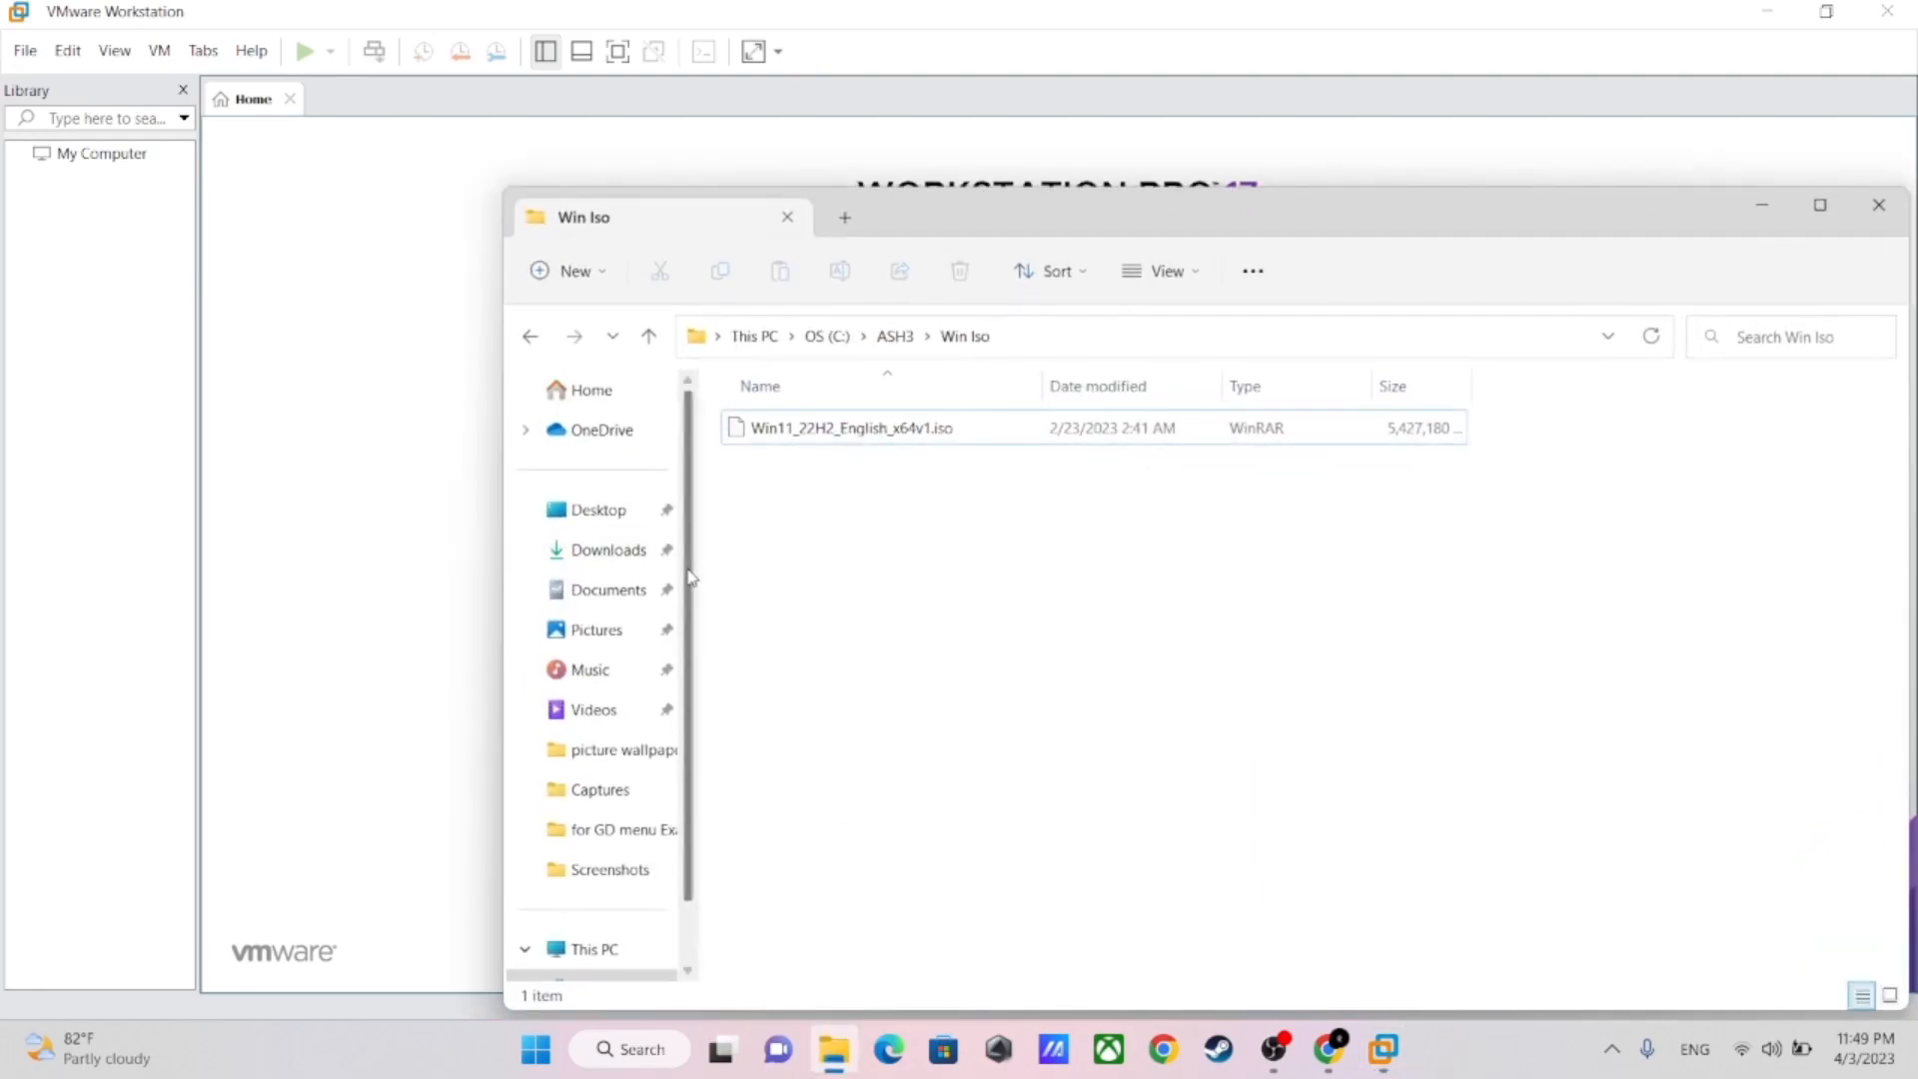
scroll(607, 760, "down", 1)
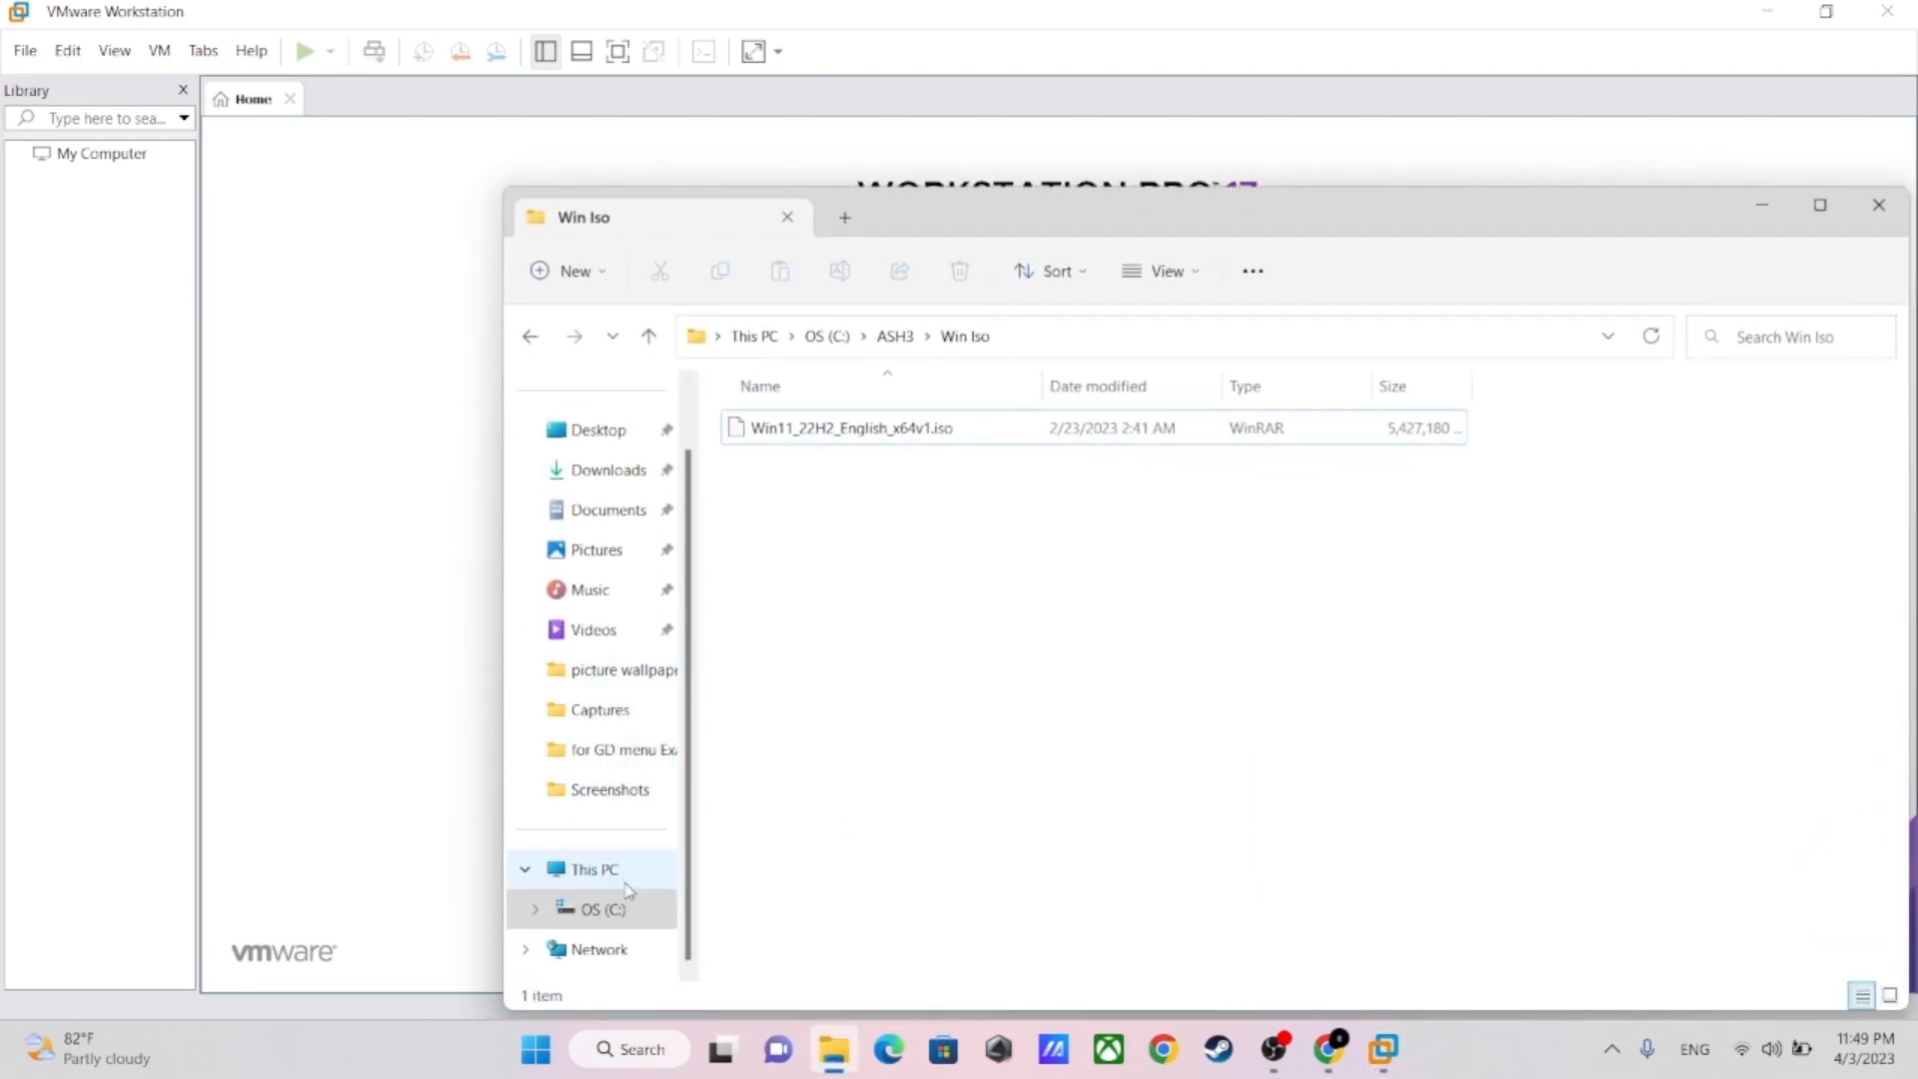
left_click(605, 906)
double_click(774, 467)
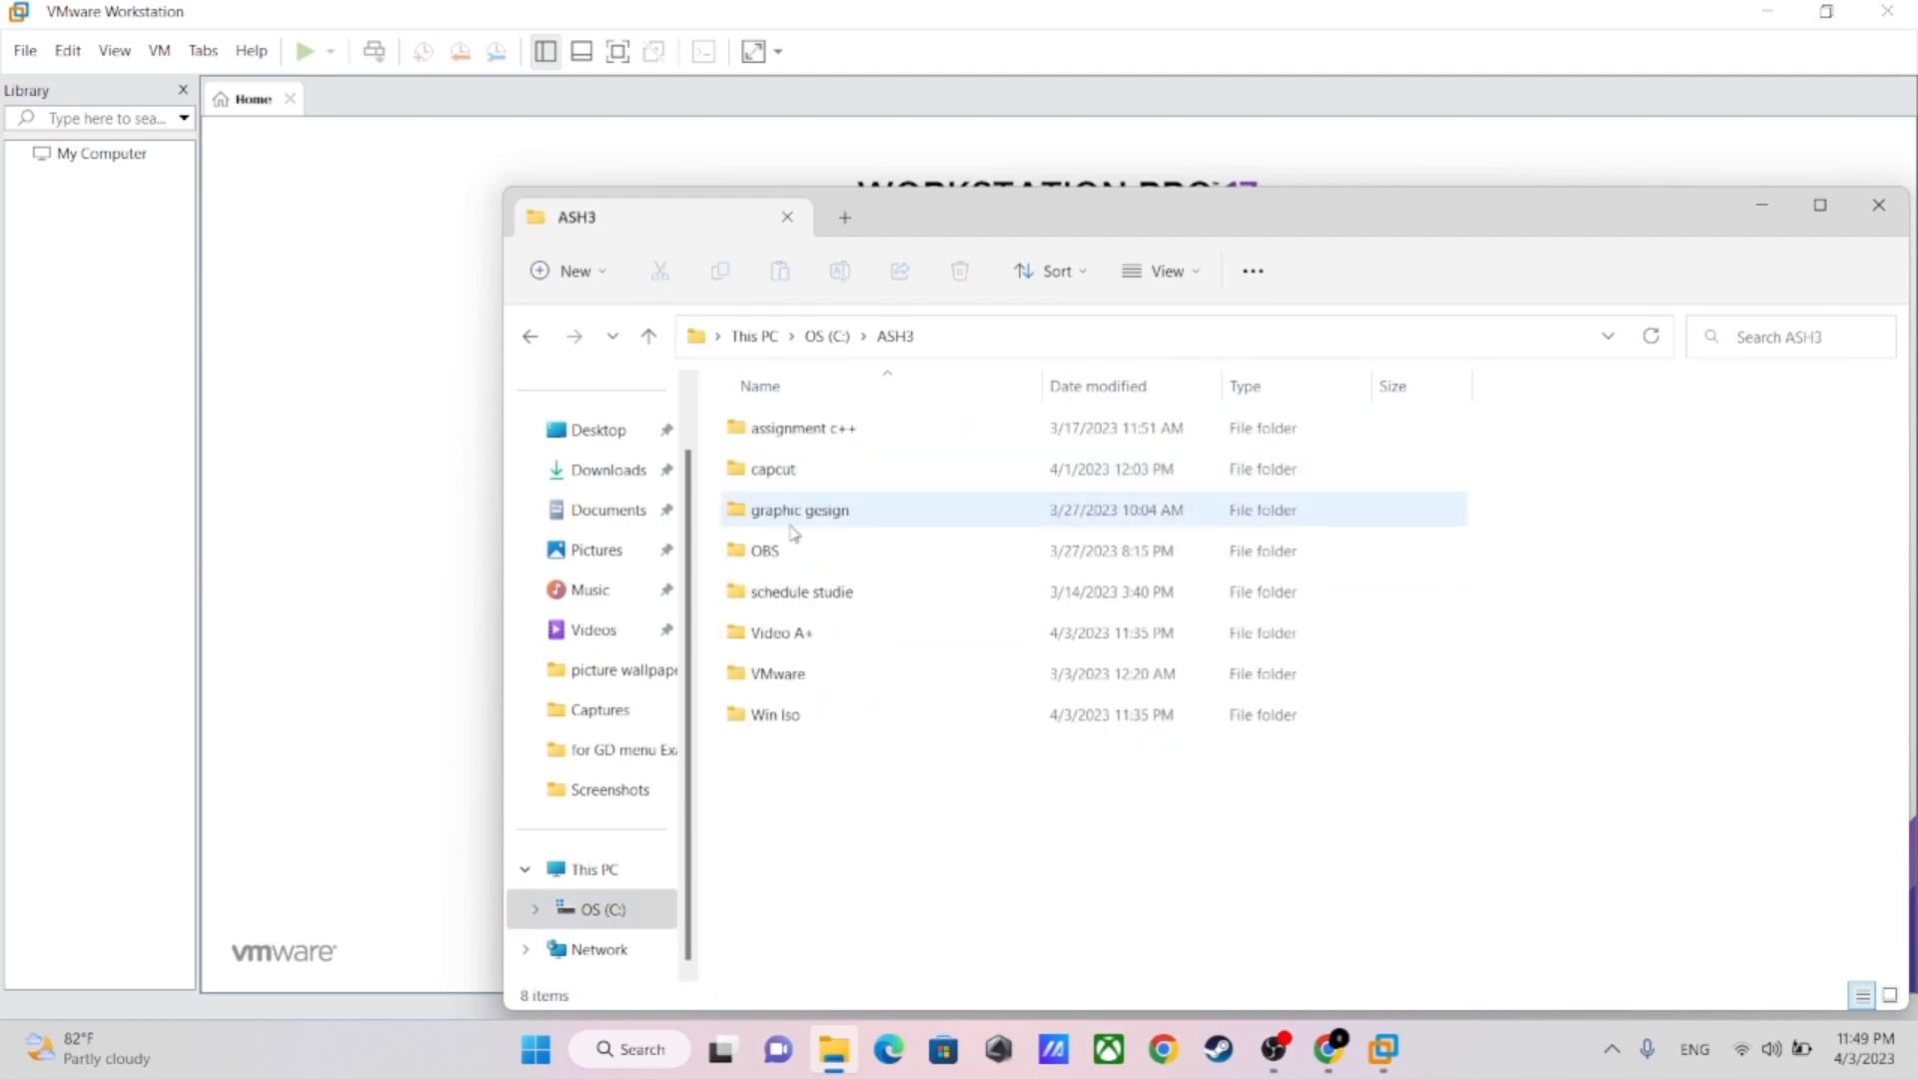
right_click(759, 761)
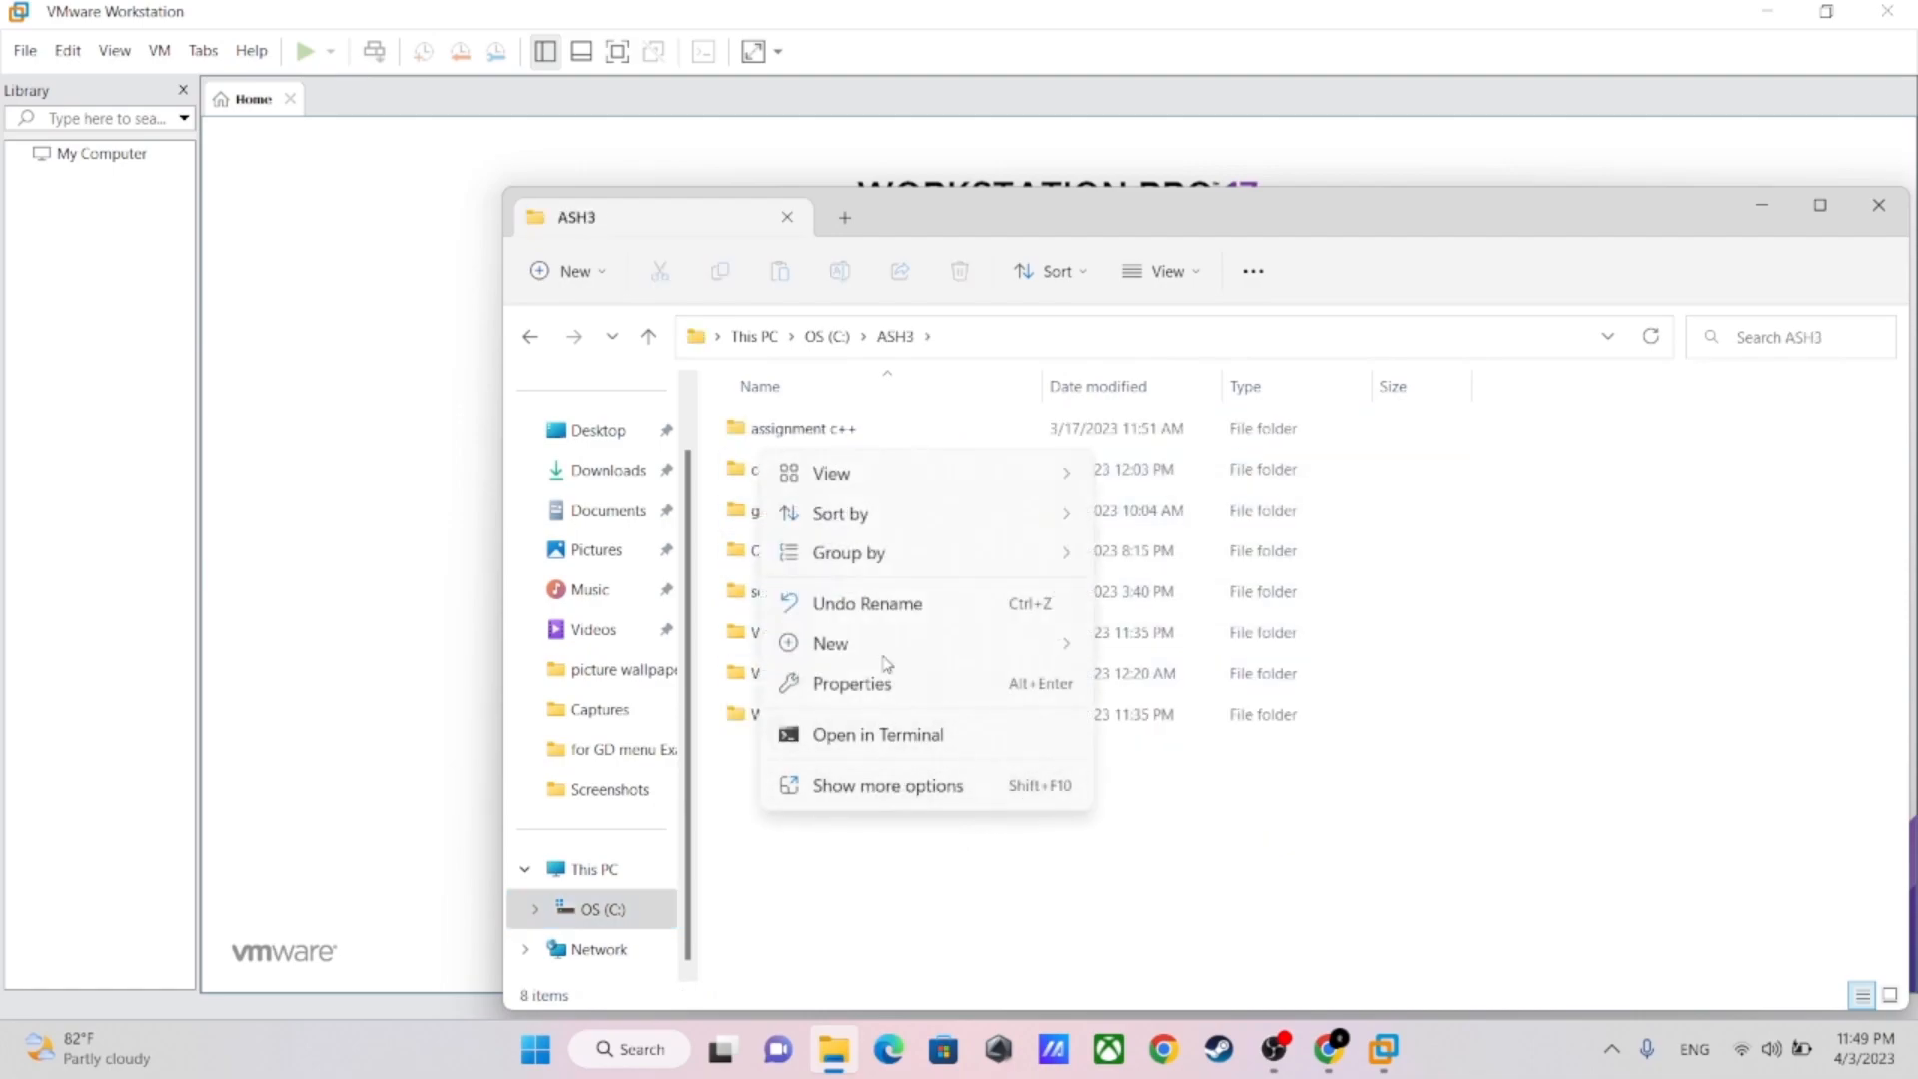
mouse_move(836, 647)
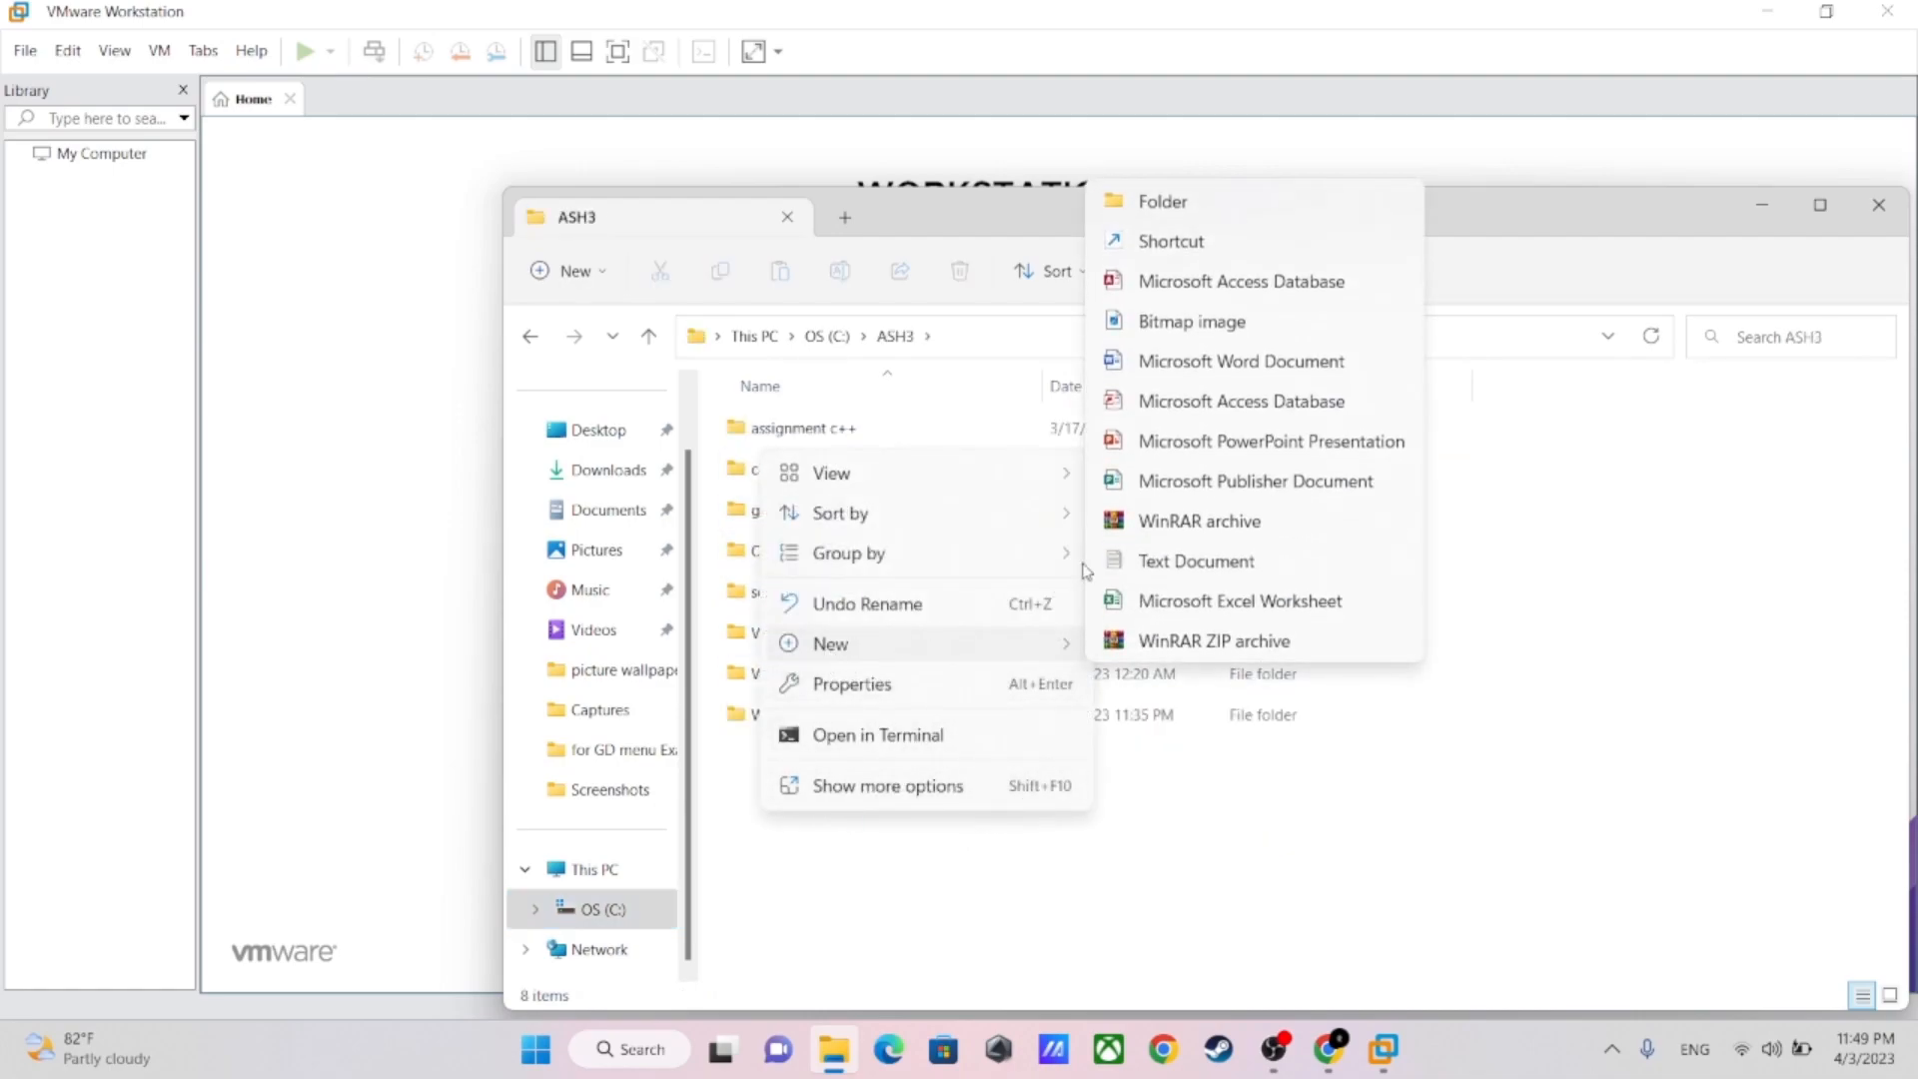
left_click(1162, 202)
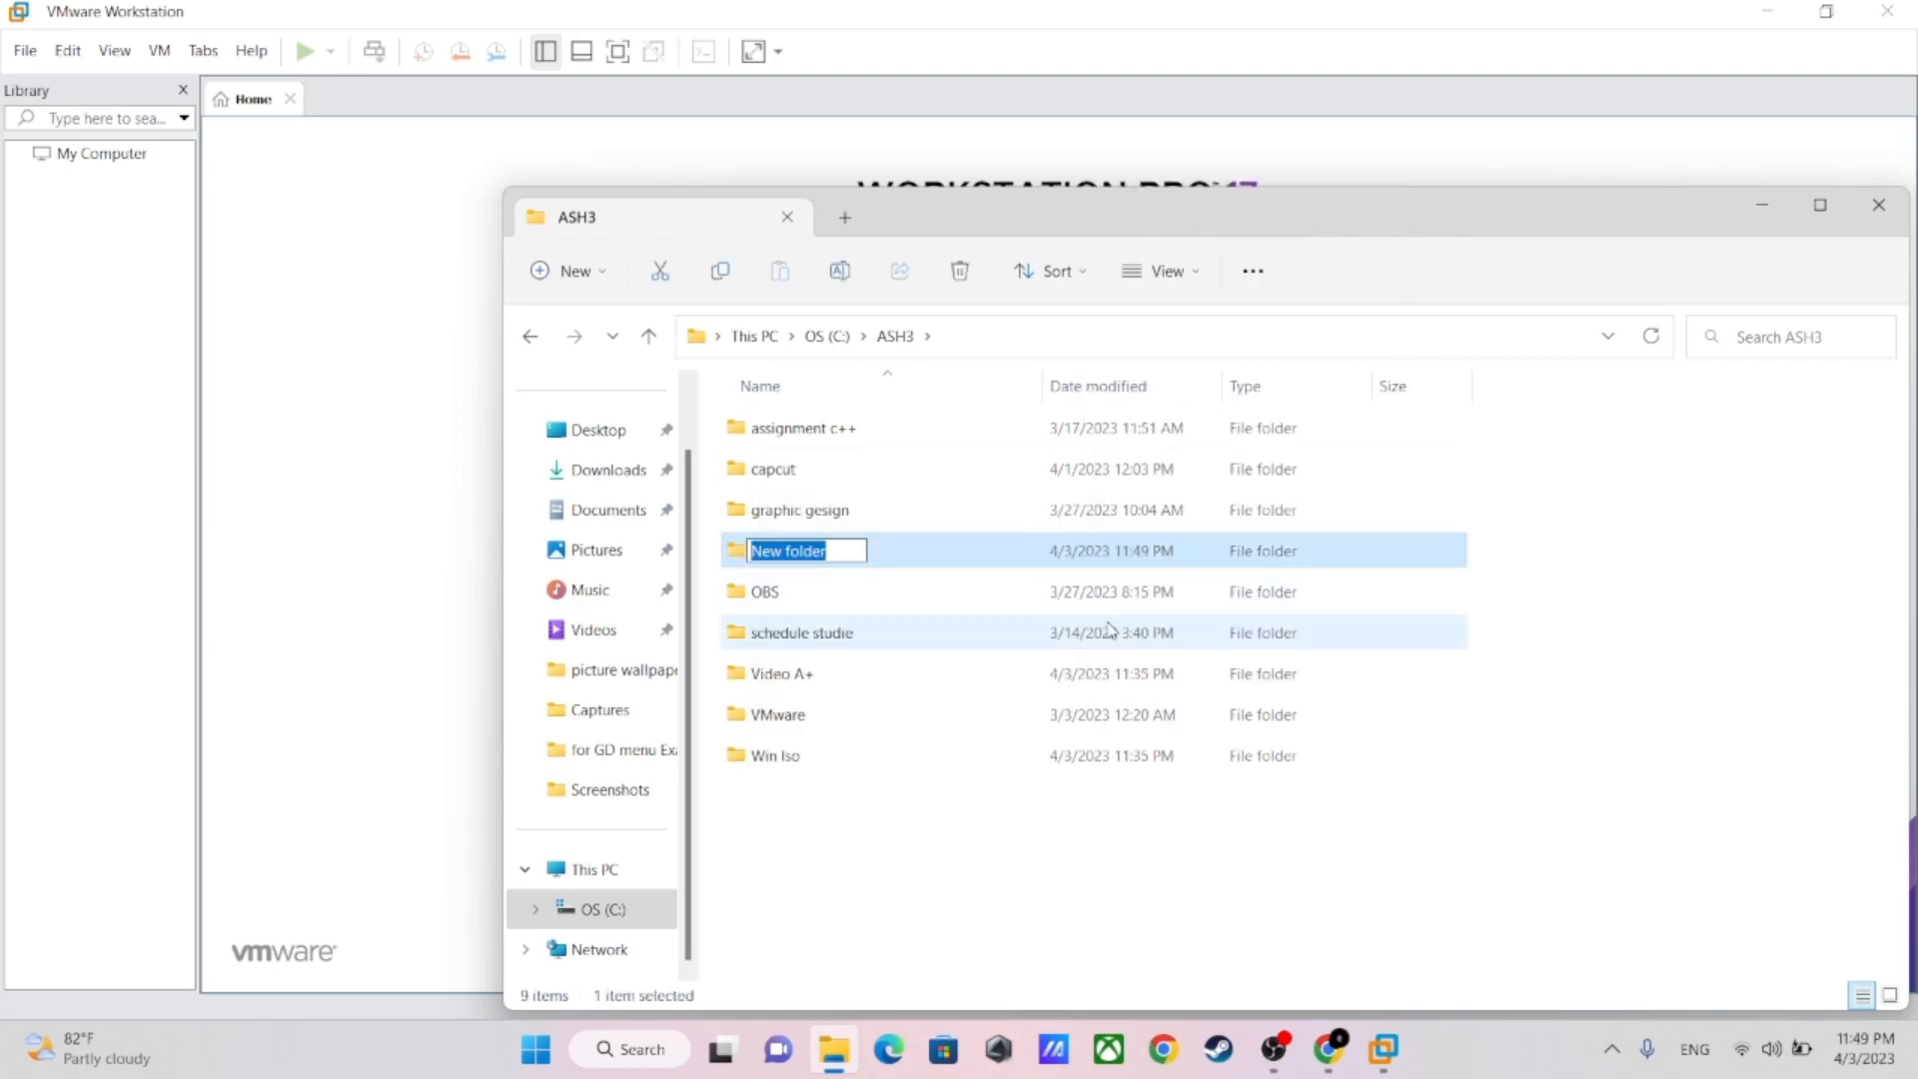
type("A++")
key("Return")
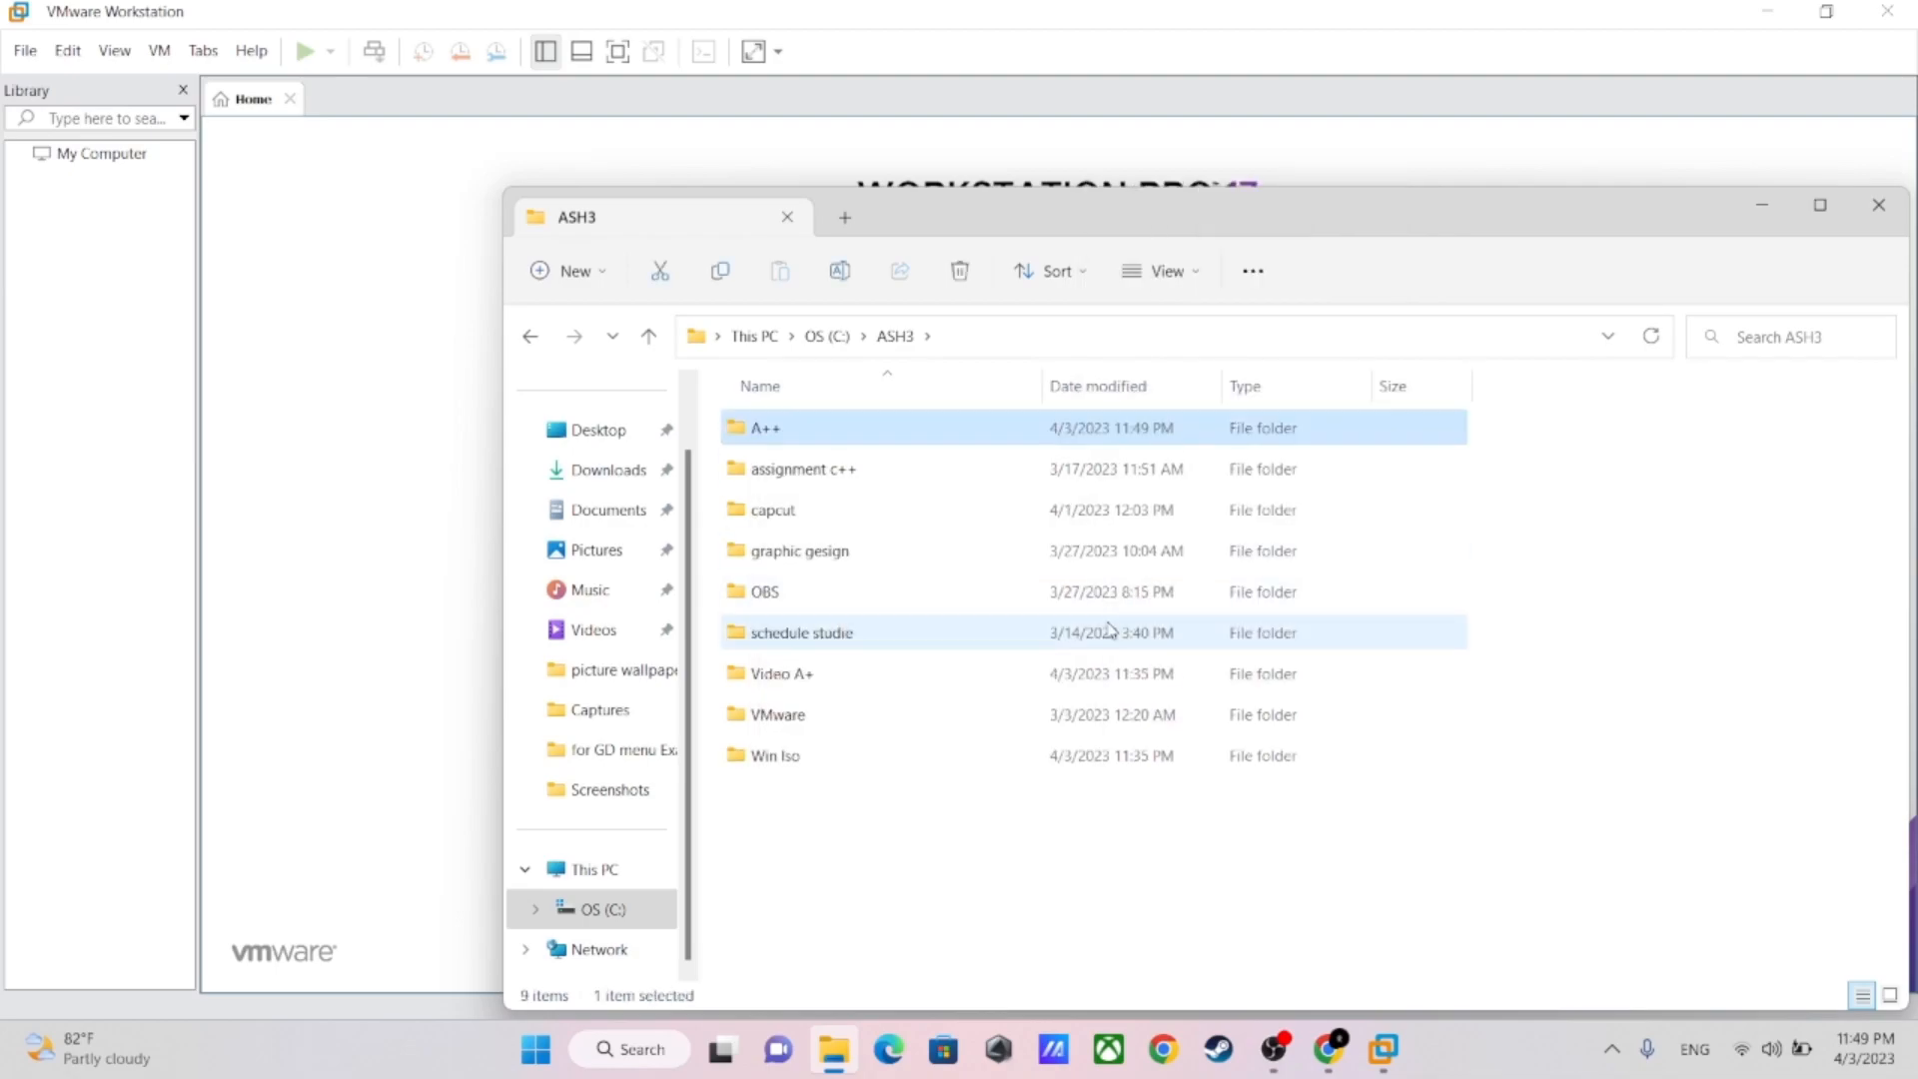
left_click(1879, 204)
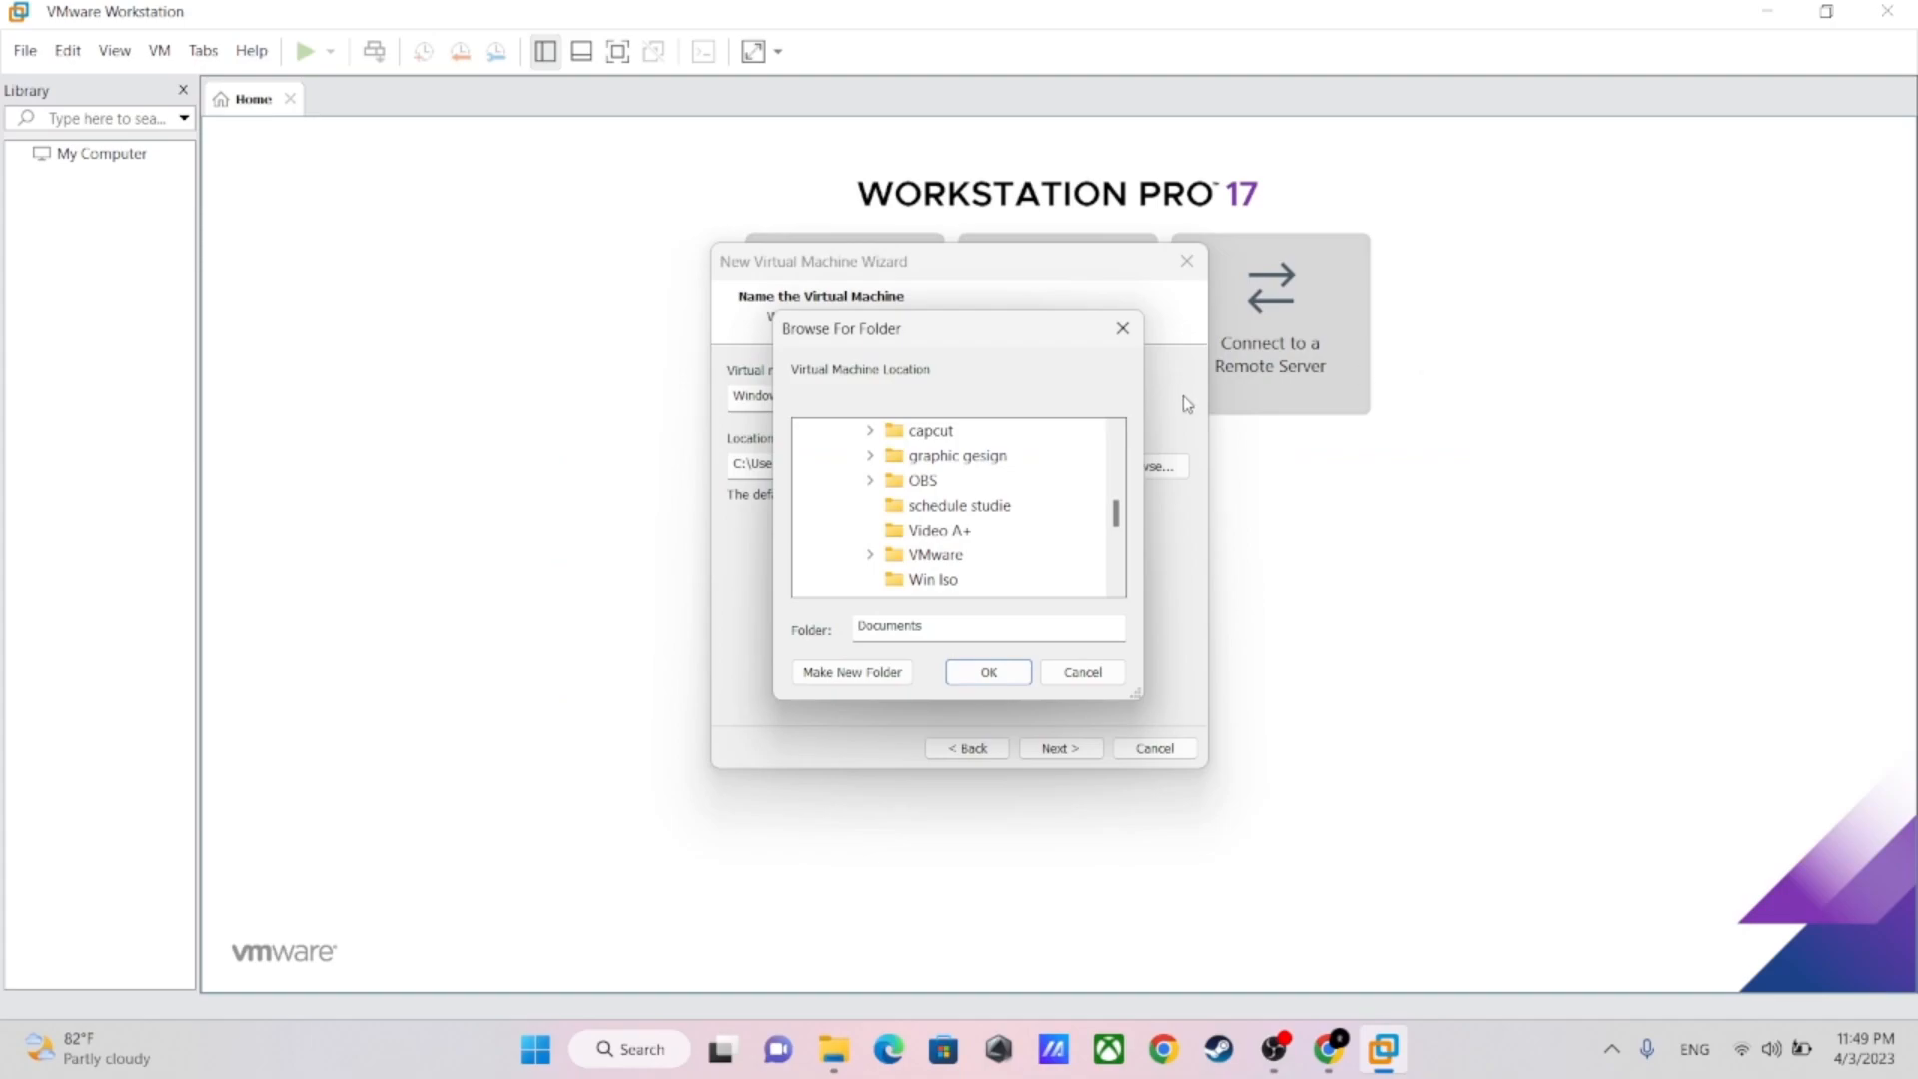
Set the virtual machine's location to the C:\ASH3\A++ folder and continue to the encryption settings
left_click(1117, 326)
left_click(1146, 466)
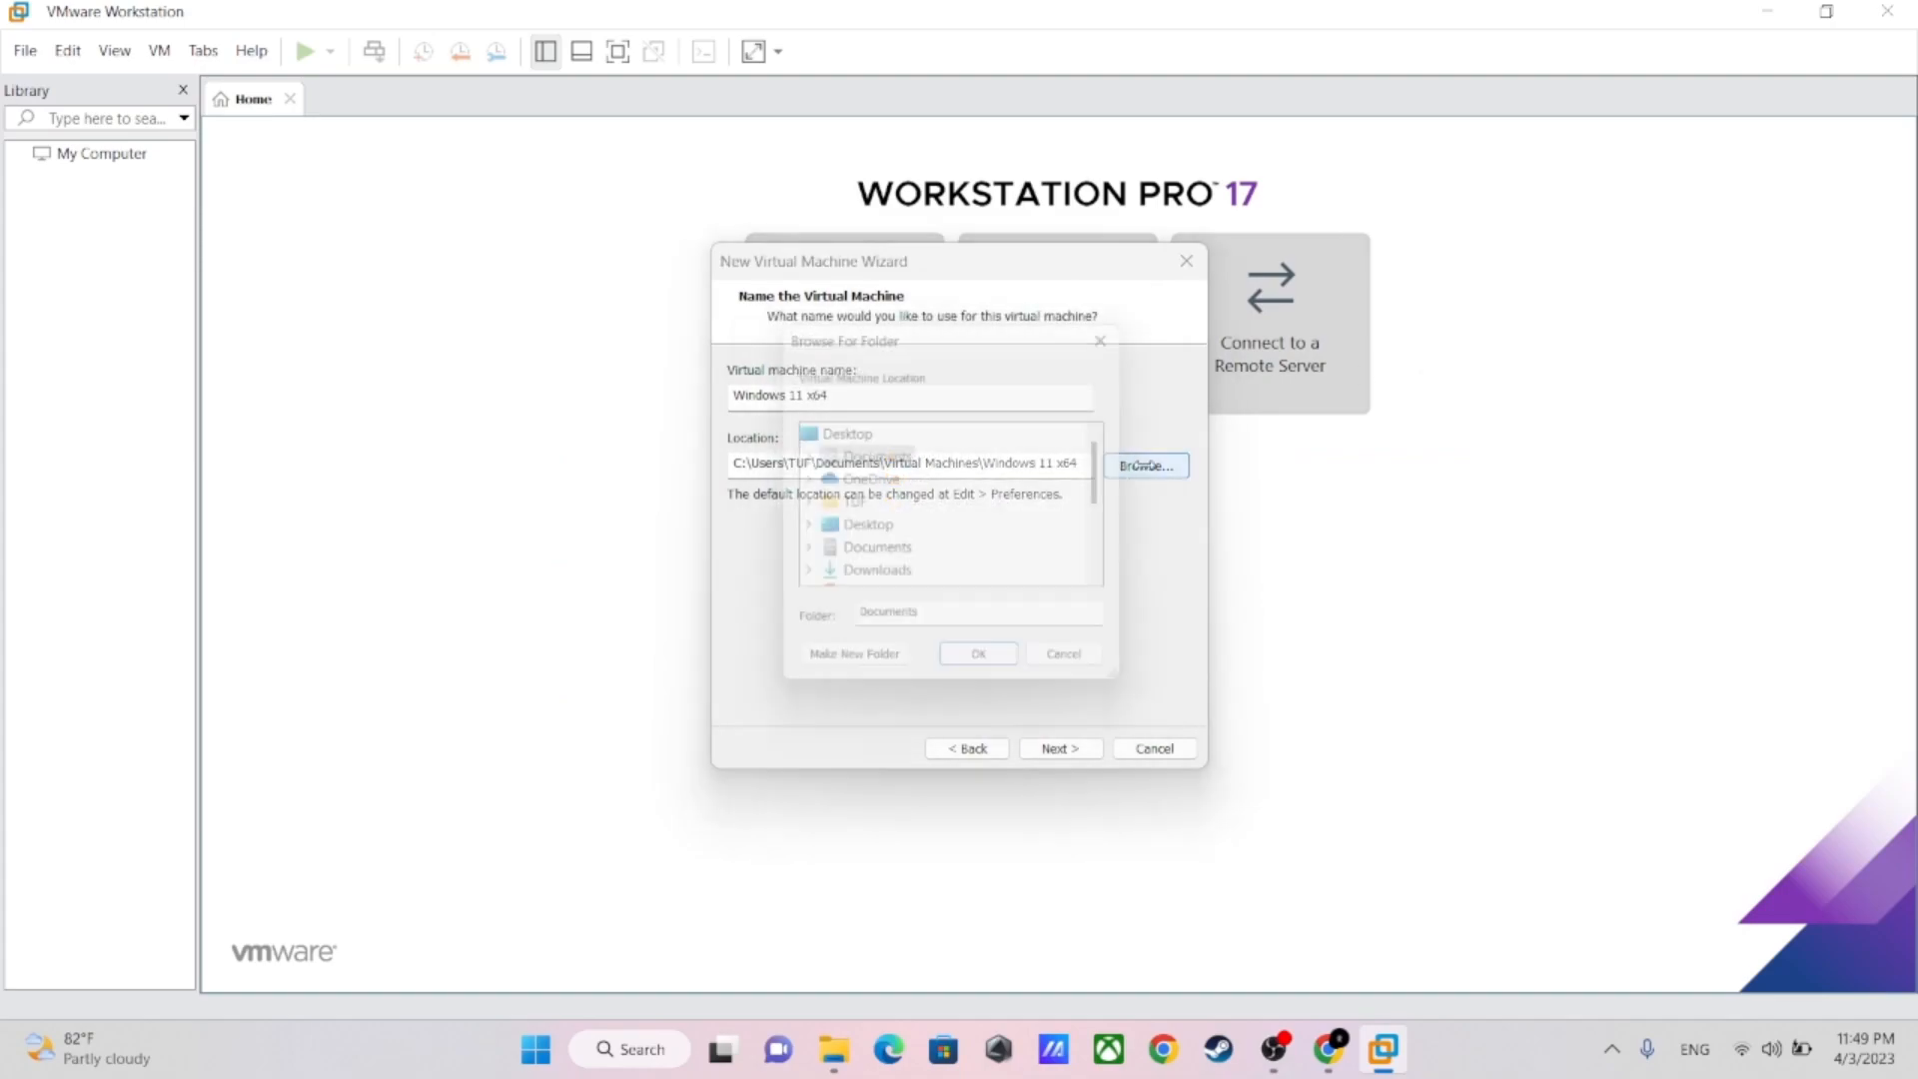
scroll(902, 514, "down", 1)
scroll(904, 505, "down", 1)
scroll(859, 459, "up", 1)
scroll(845, 500, "down", 1)
left_click(802, 529)
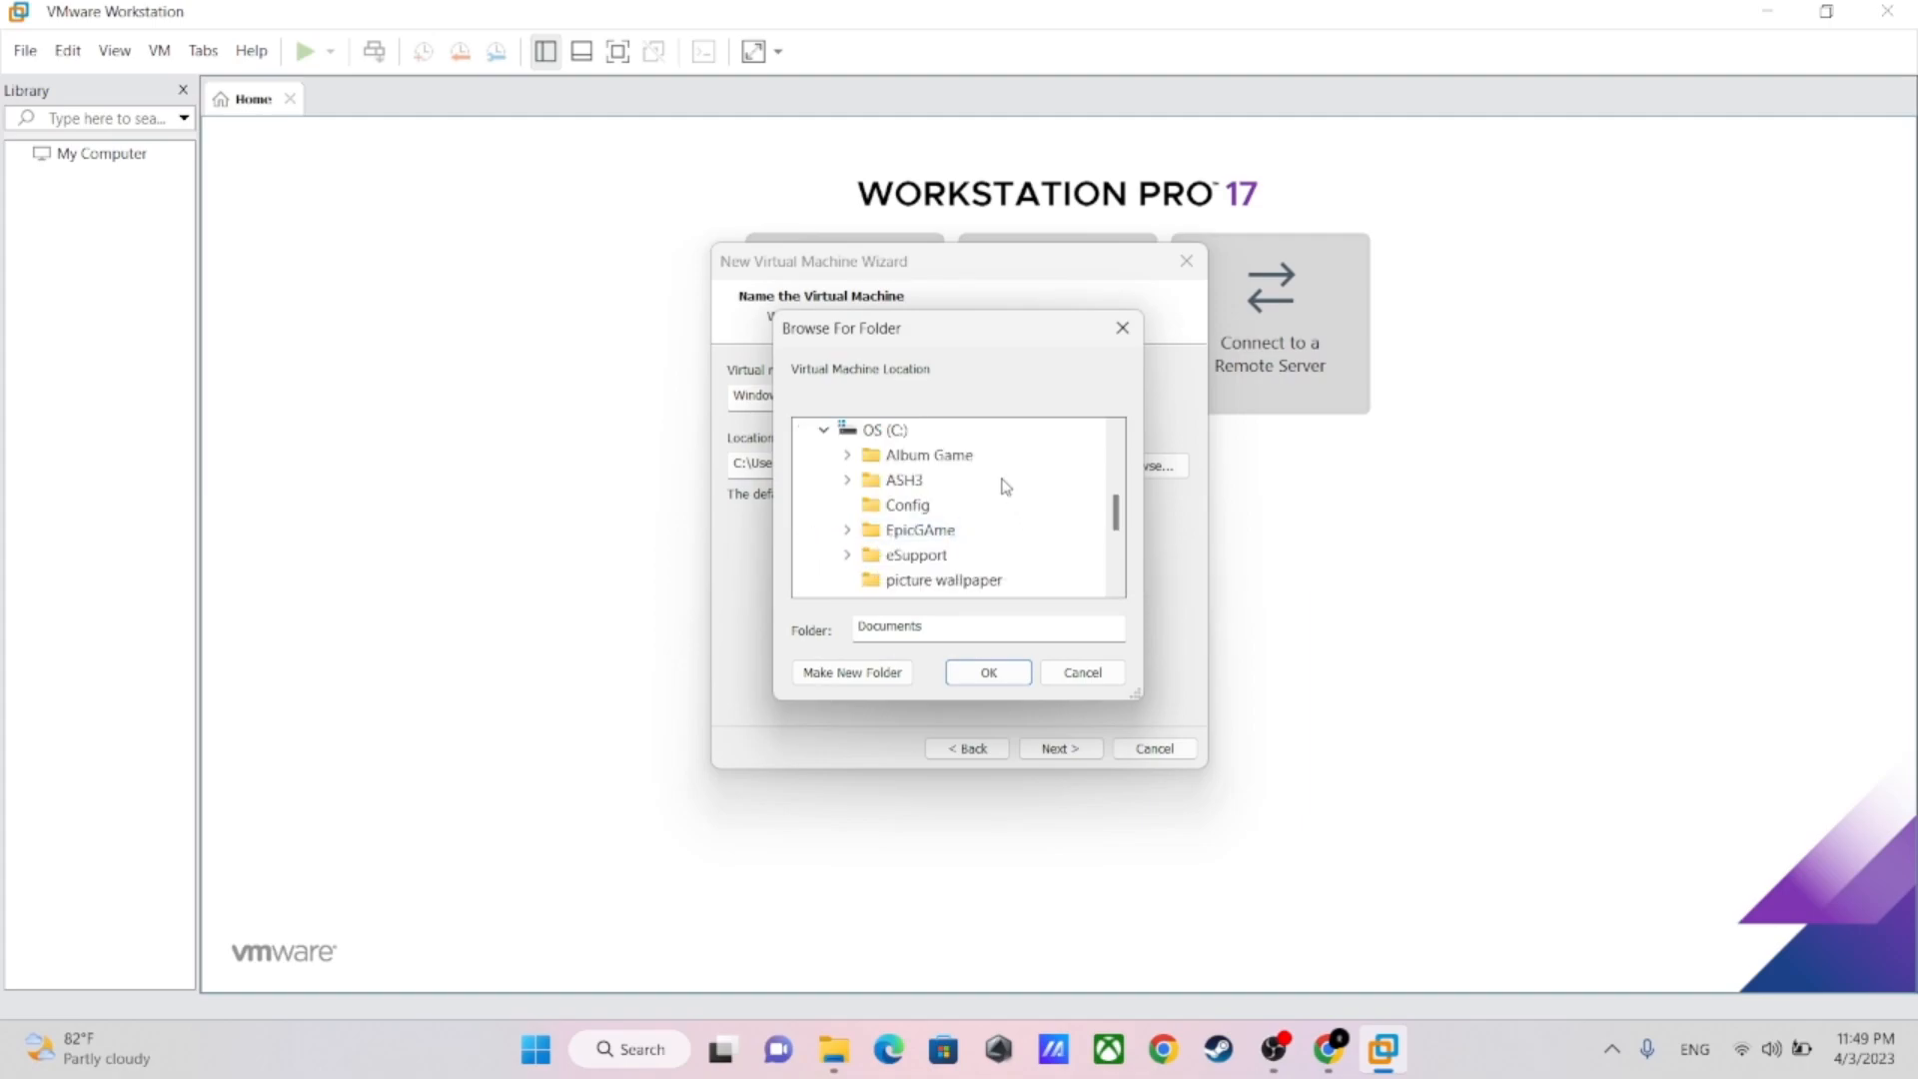
double_click(879, 481)
left_click(919, 456)
left_click(999, 672)
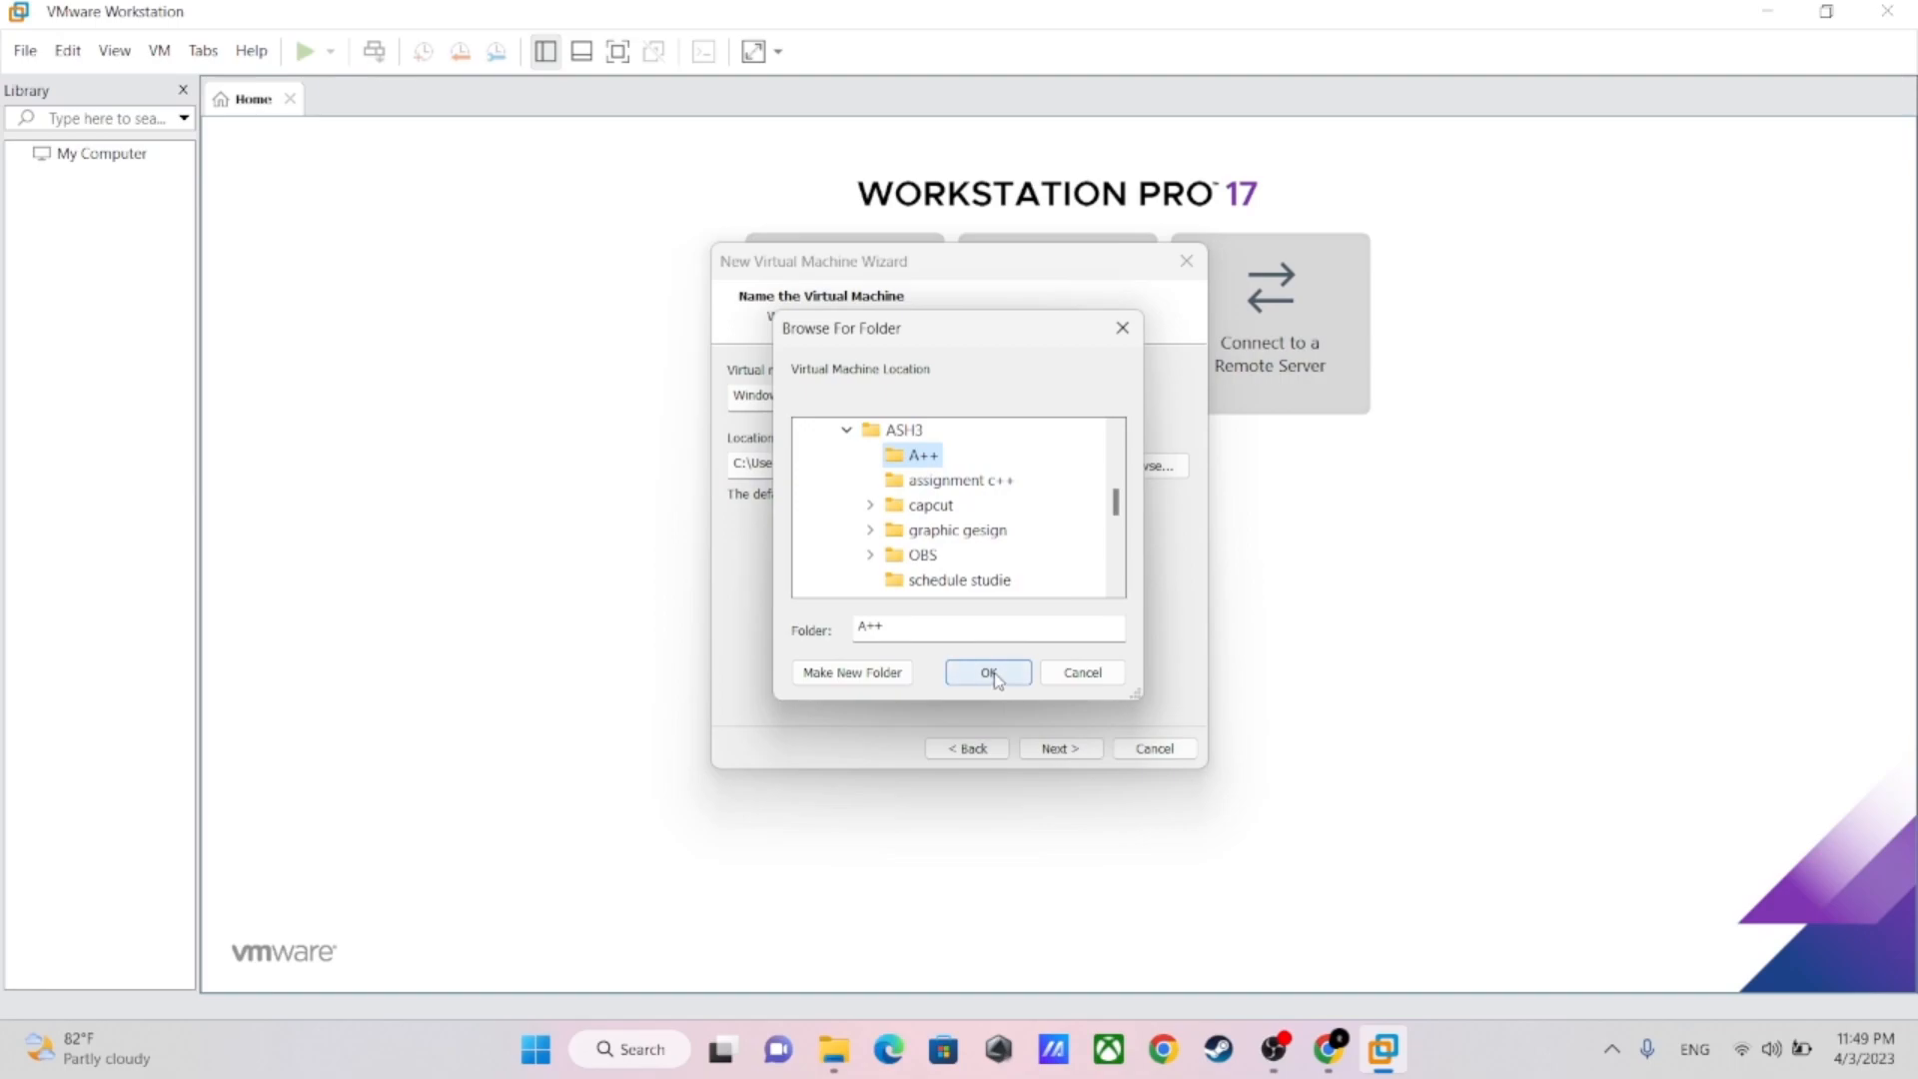
left_click(1061, 750)
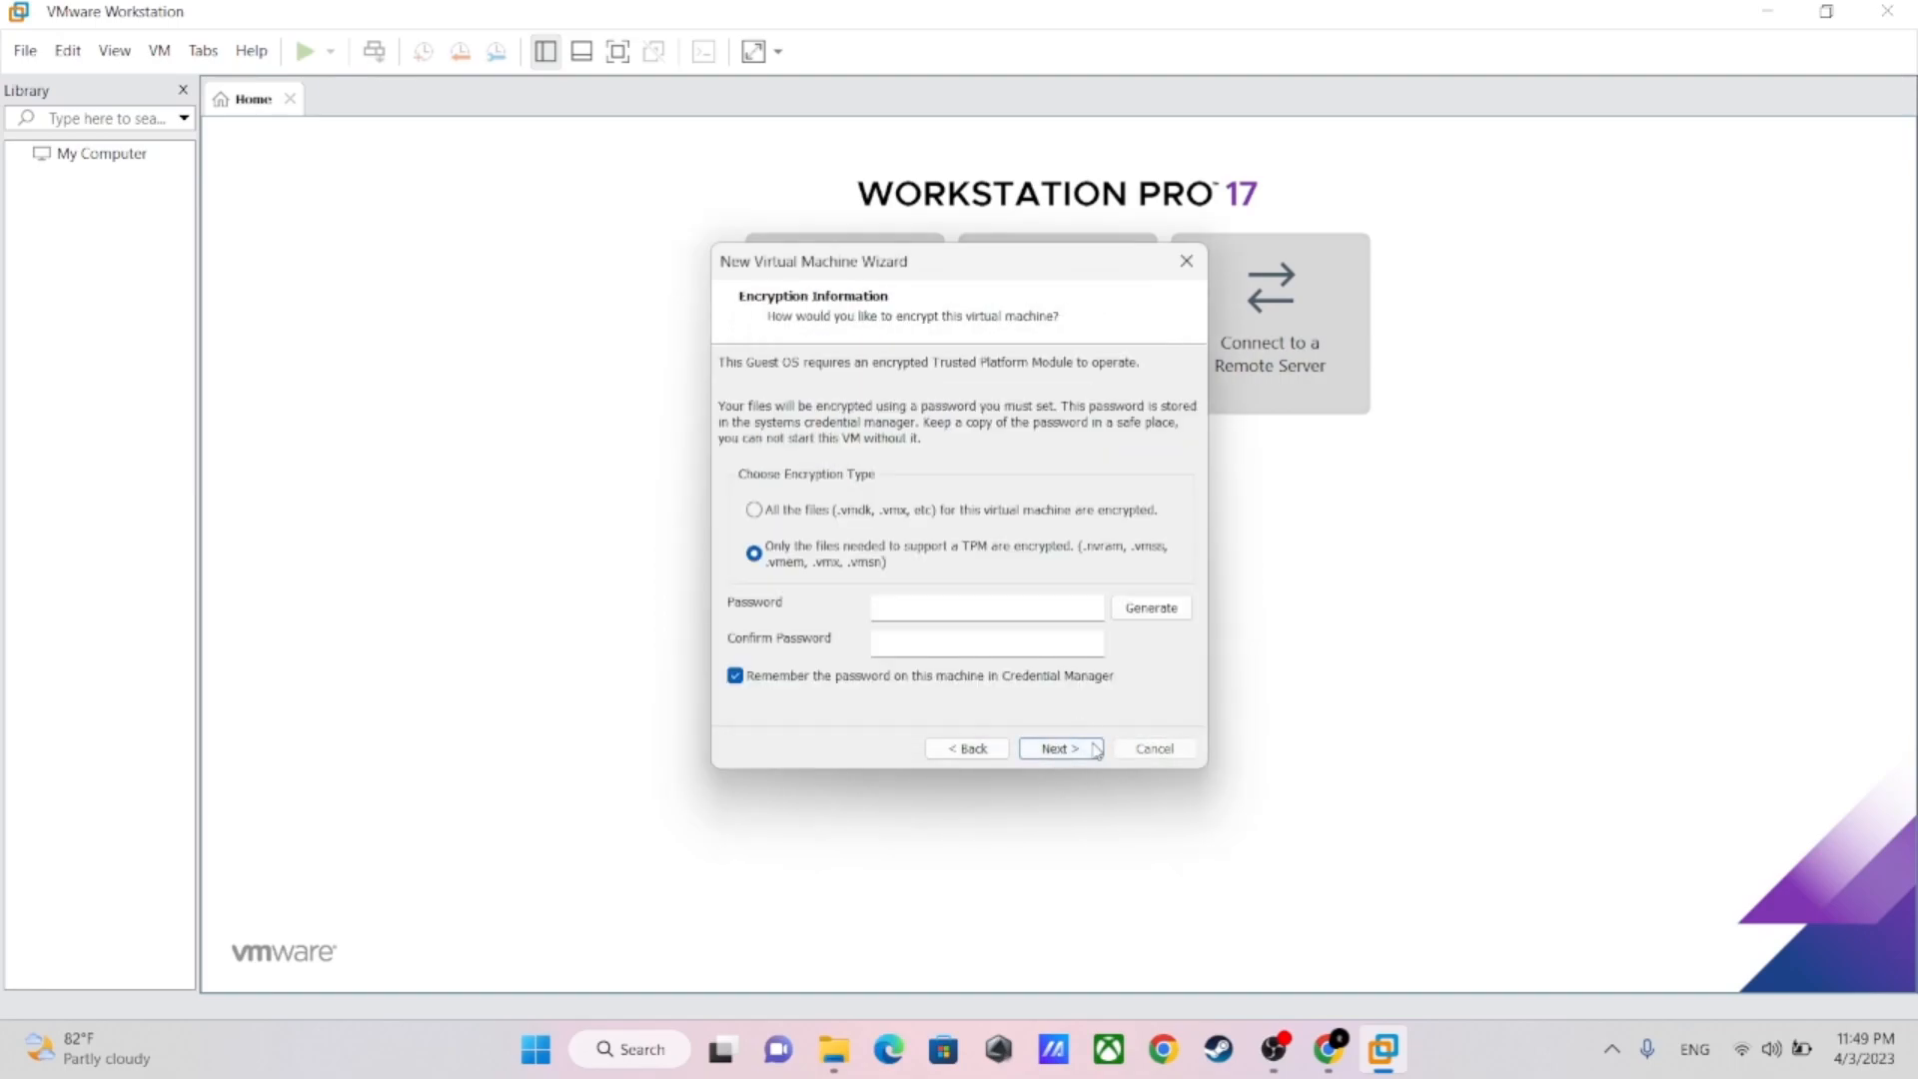
Enter and confirm the encryption password for the virtual machine, and continue to the disk capacity page
left_click(949, 605)
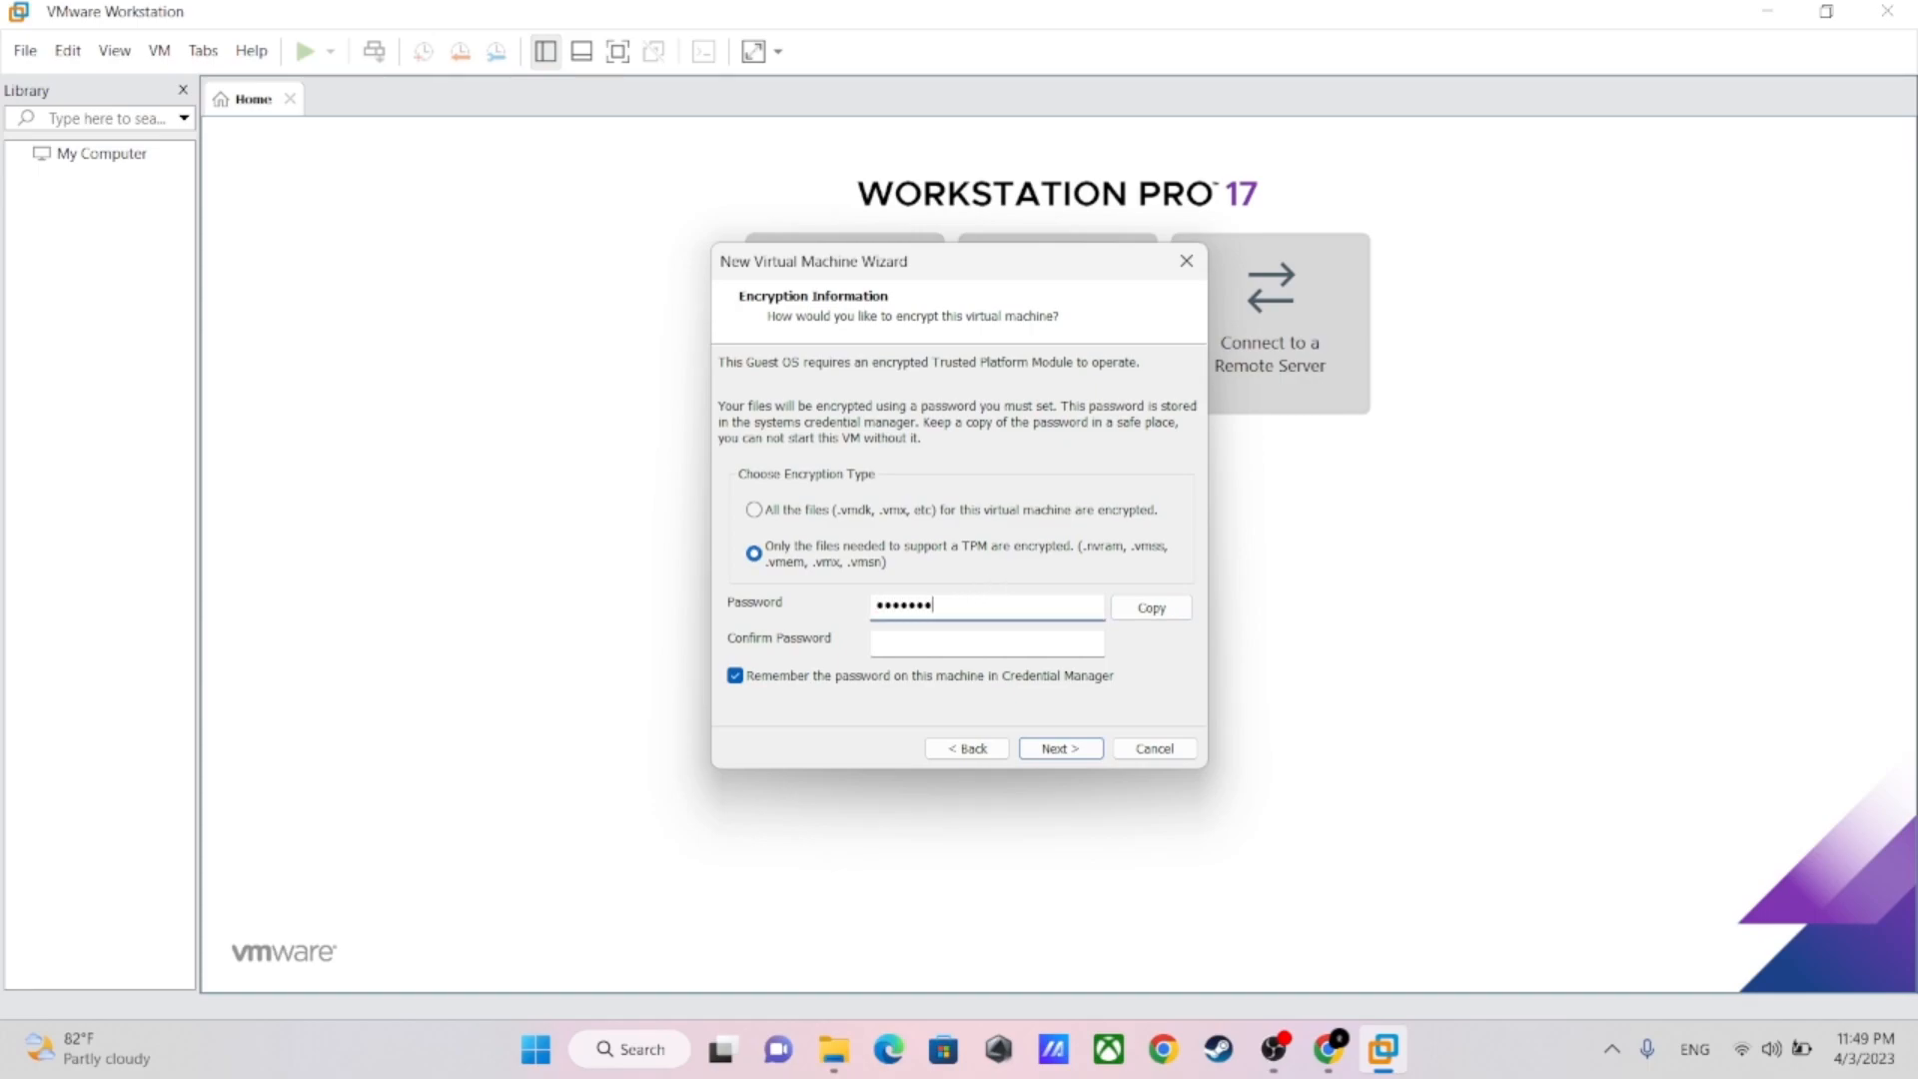
left_click(1152, 609)
left_click(911, 652)
key("ctrl+v")
left_click(1051, 748)
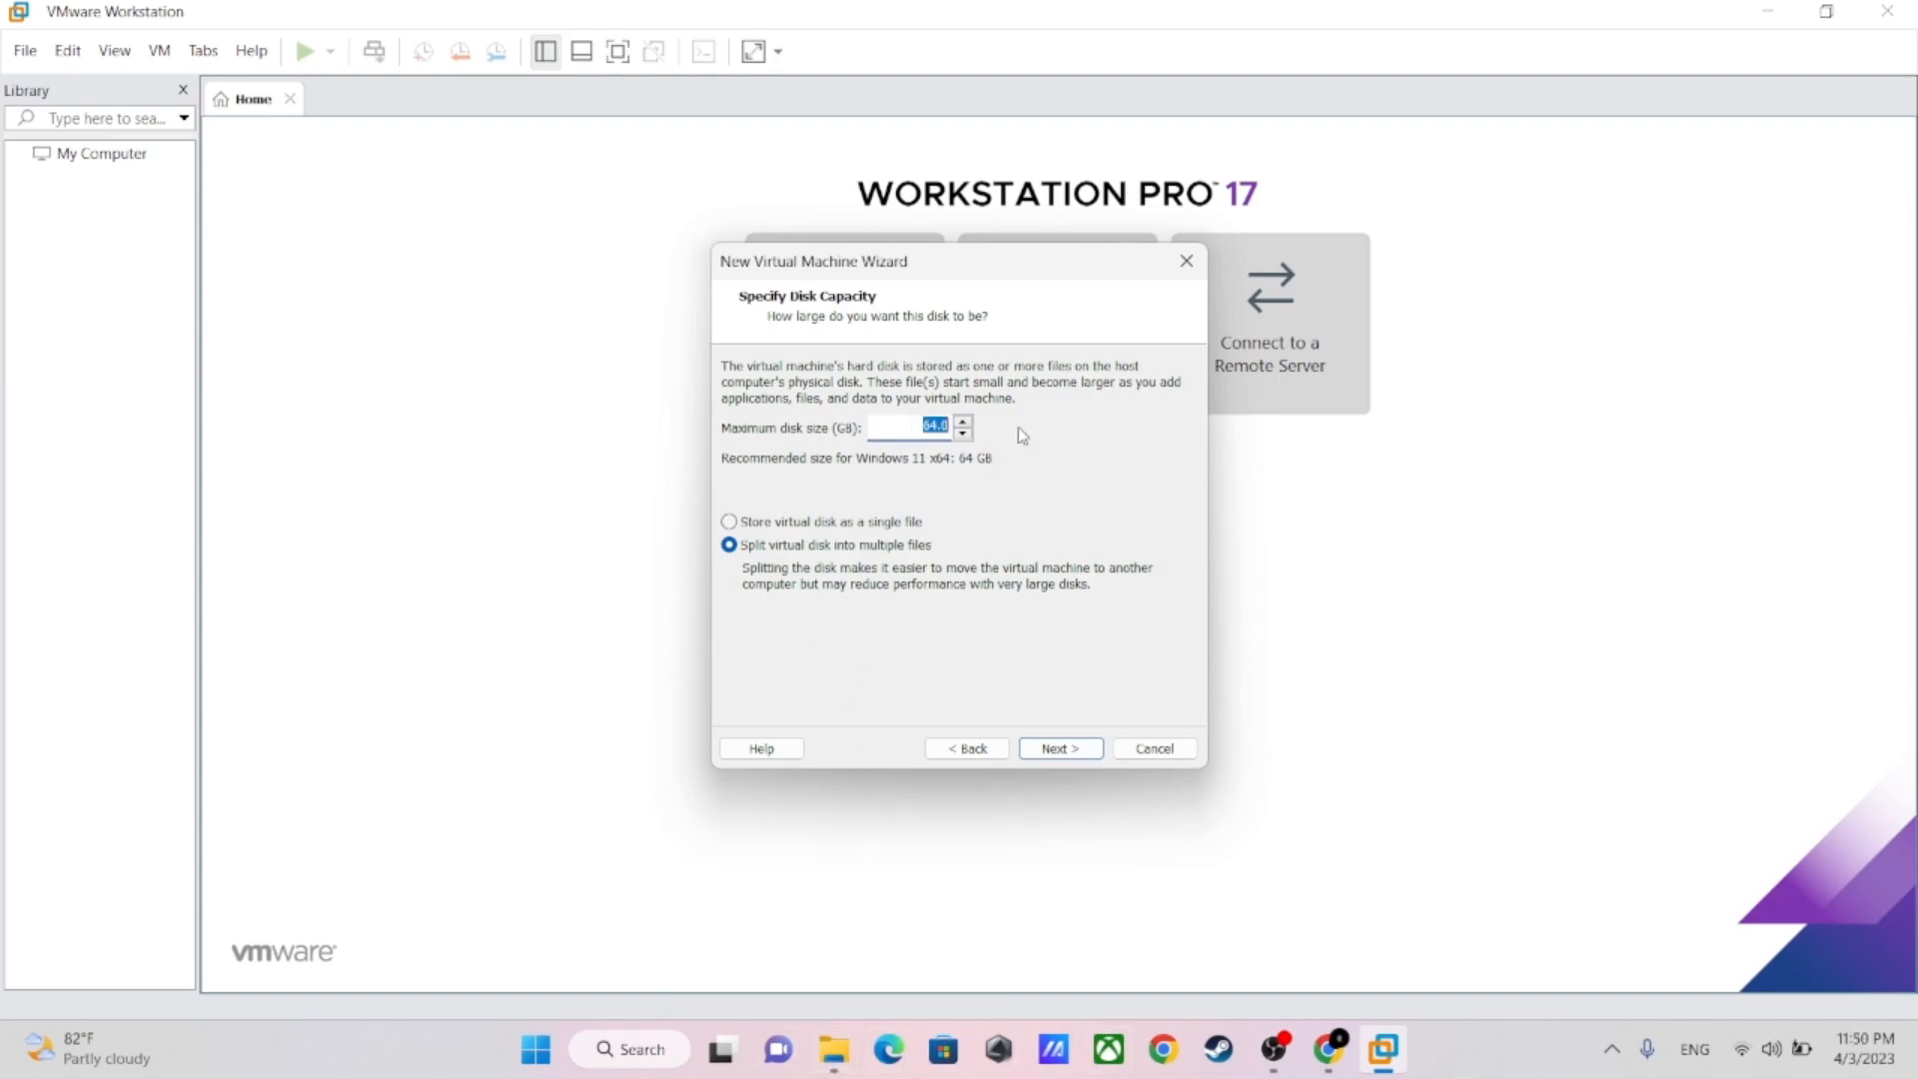
Set the maximum disk size to 1000 GB and finish creating the virtual machine
type("1000")
left_click(1051, 751)
left_click(1063, 750)
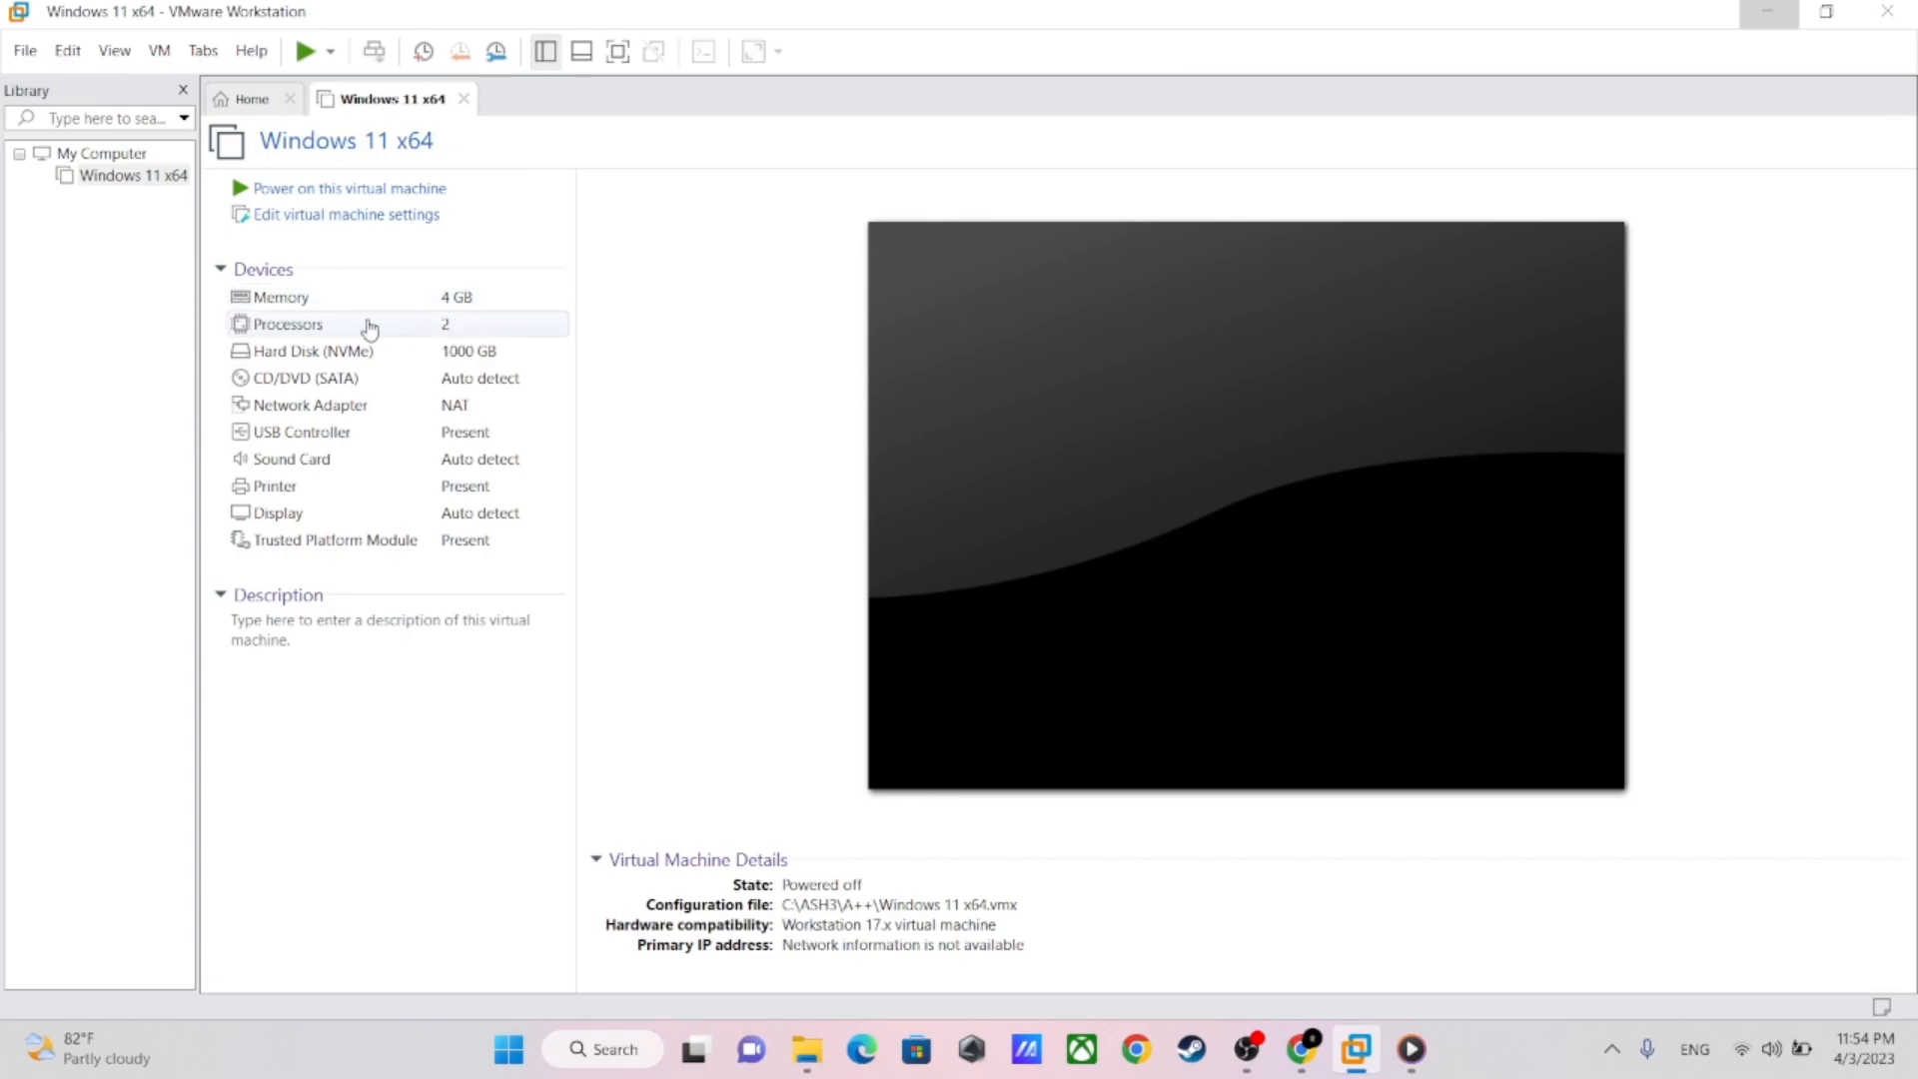
Set the number of cores per processor to 2 in the virtual machine's processor settings and save
double_click(300, 326)
double_click(1138, 205)
key("BackSpace")
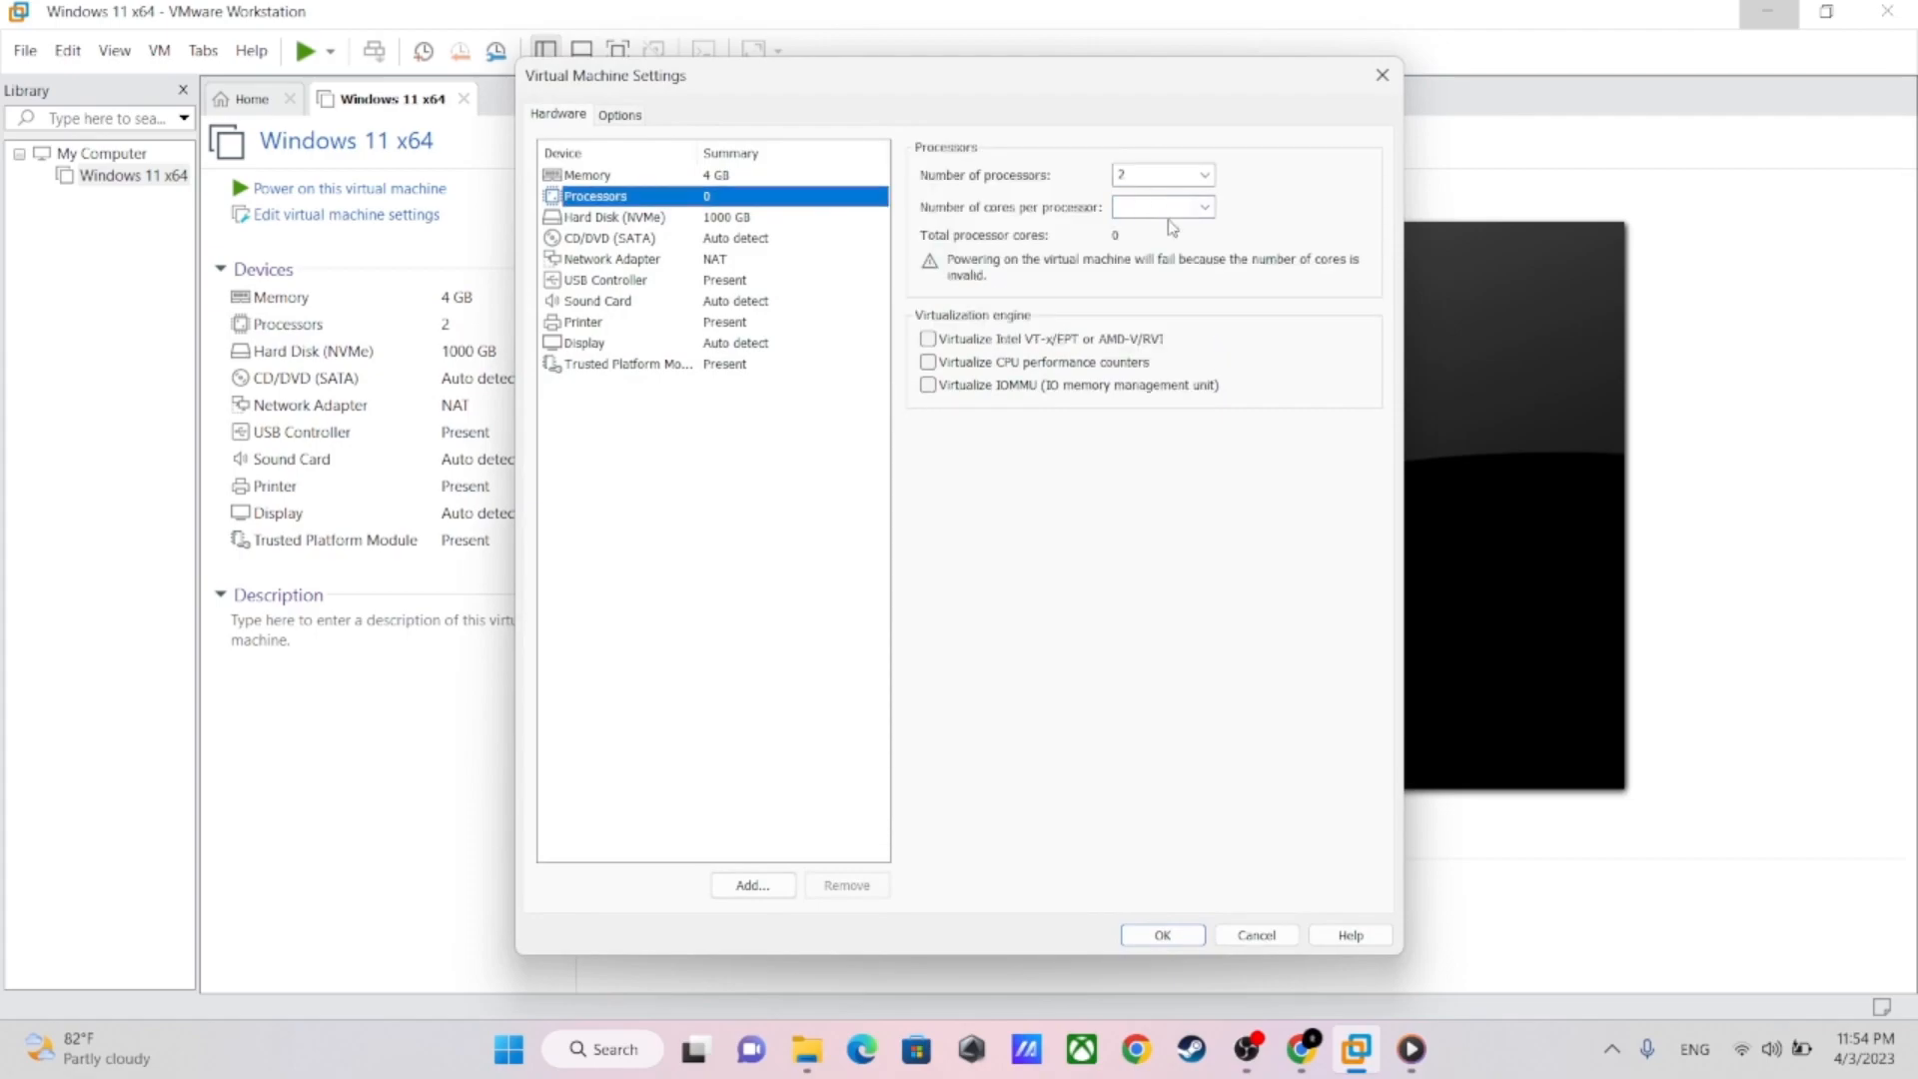
type("2")
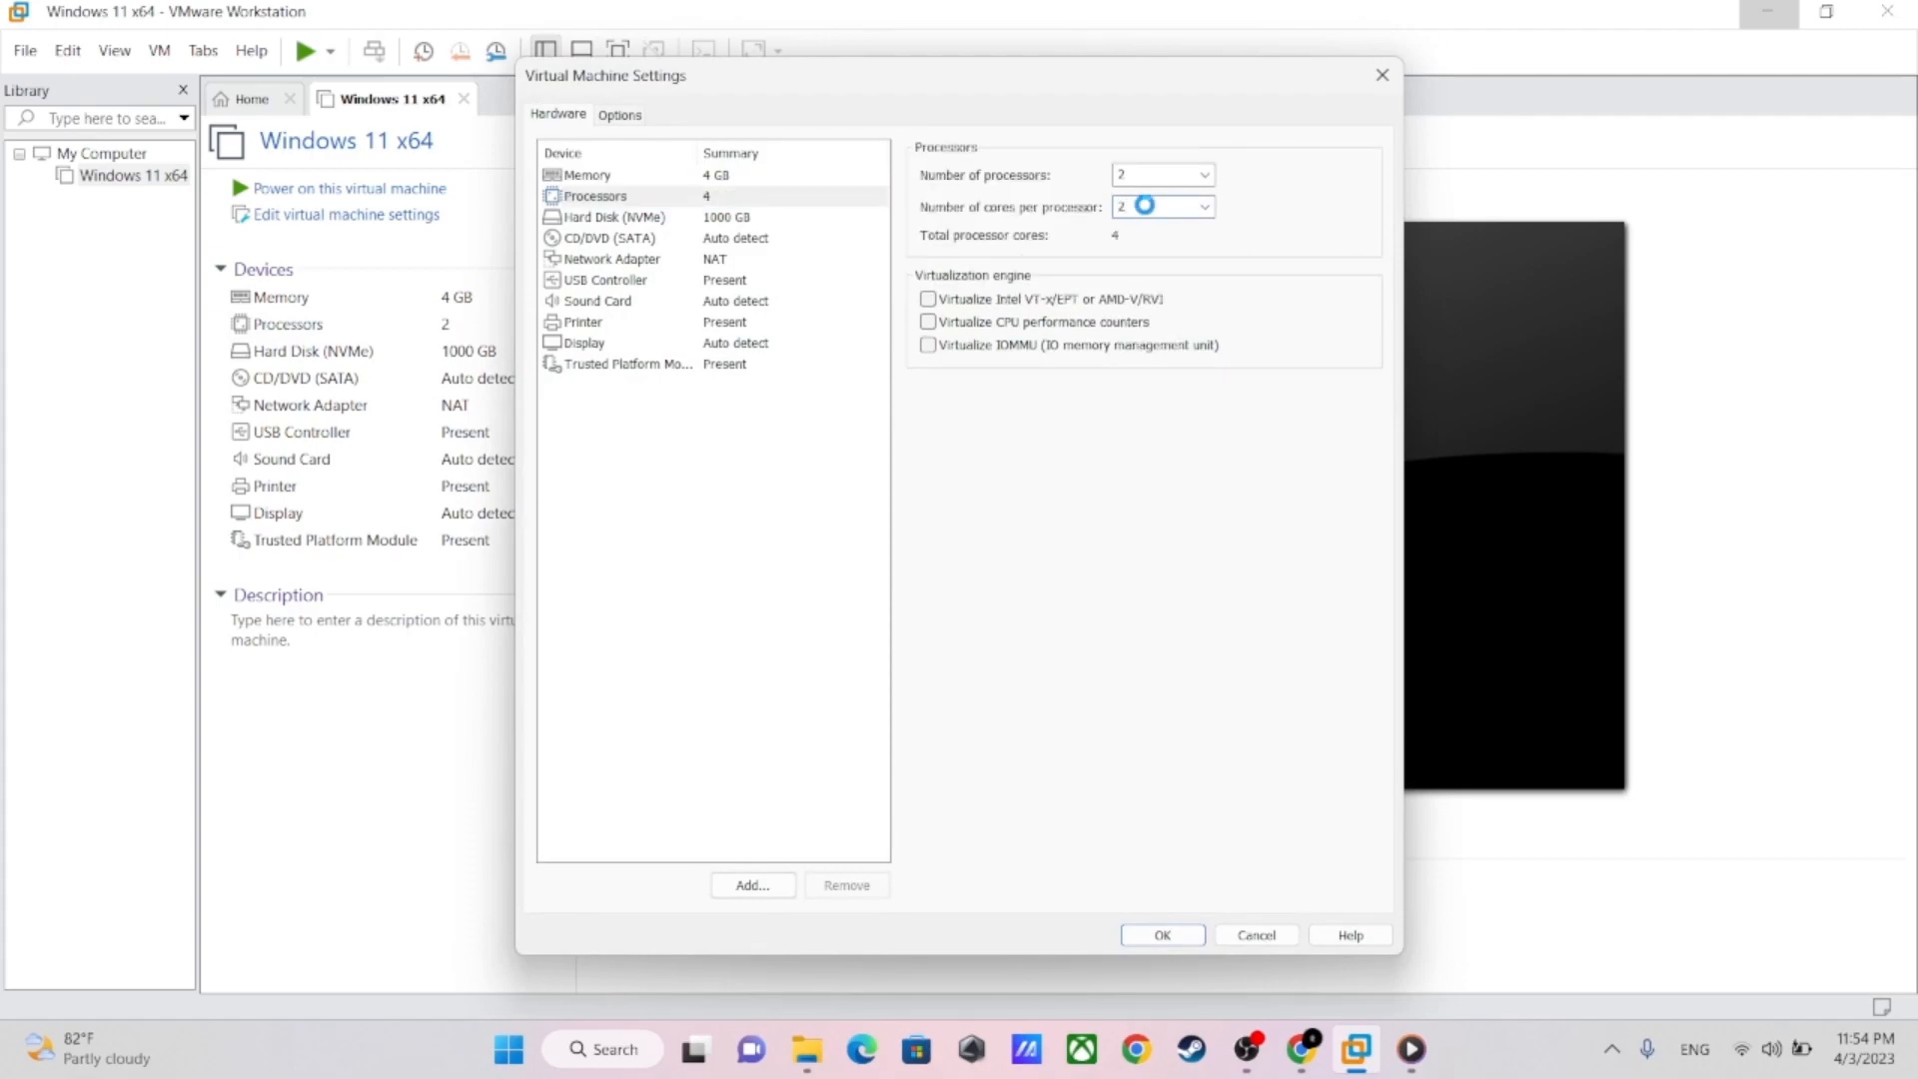
key("Return")
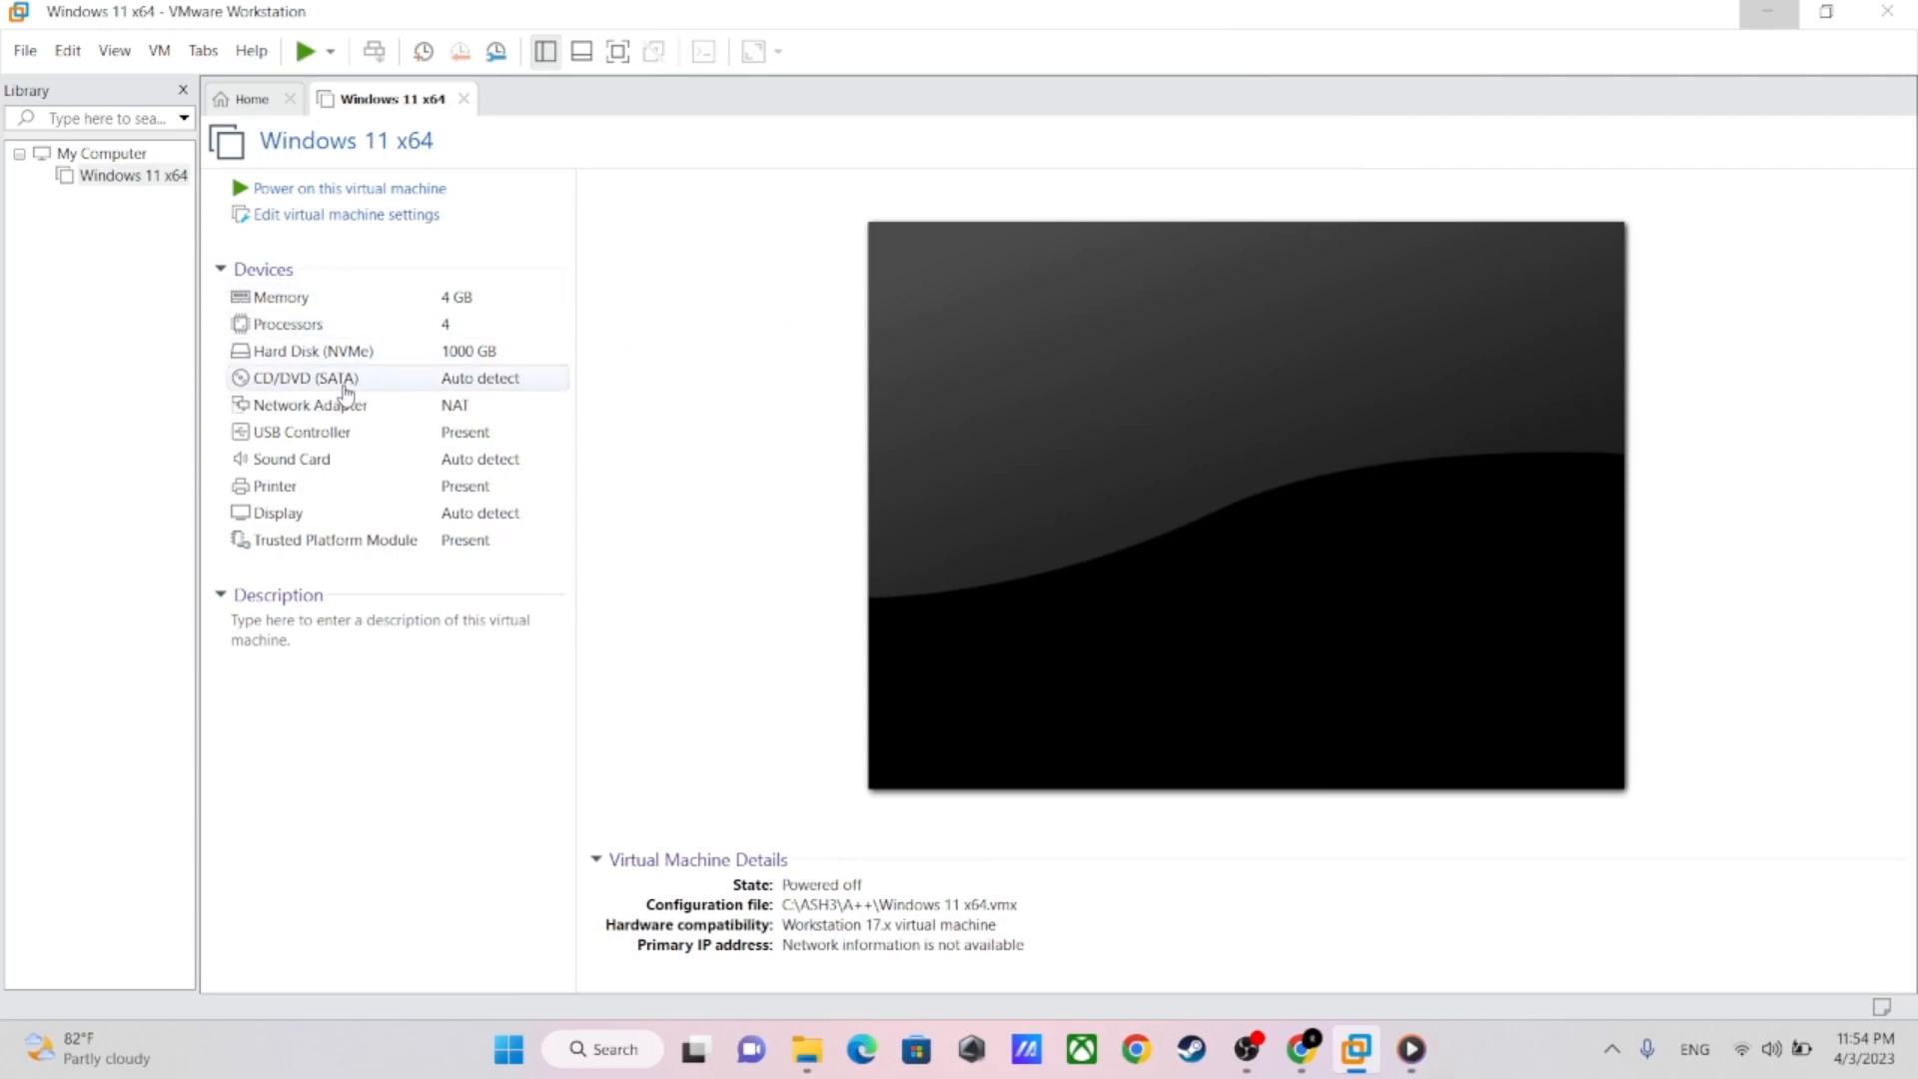
Connect the CD/DVD (SATA) drive to the ISO image Win11_22H2_English_x64v1.iso from C:\ASH3\Win Iso and save the settings
left_click(405, 380)
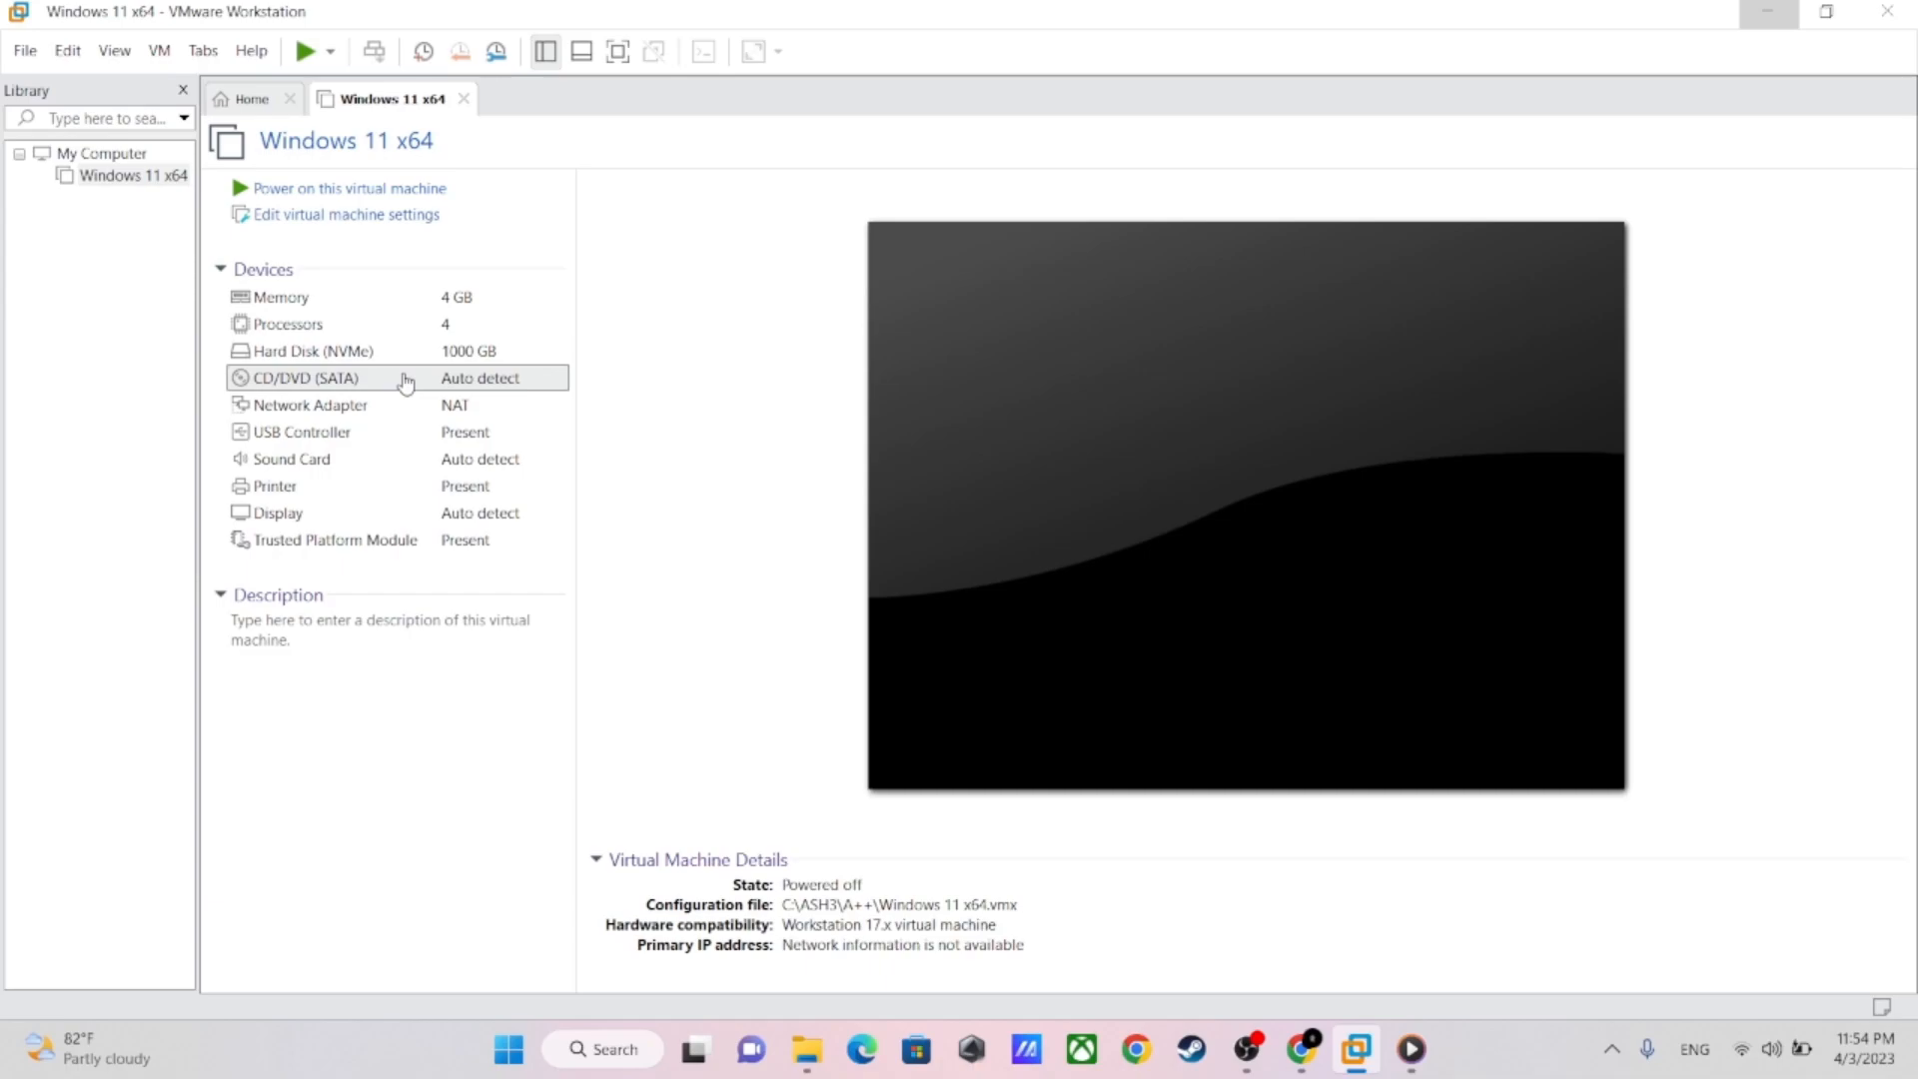
double_click(422, 381)
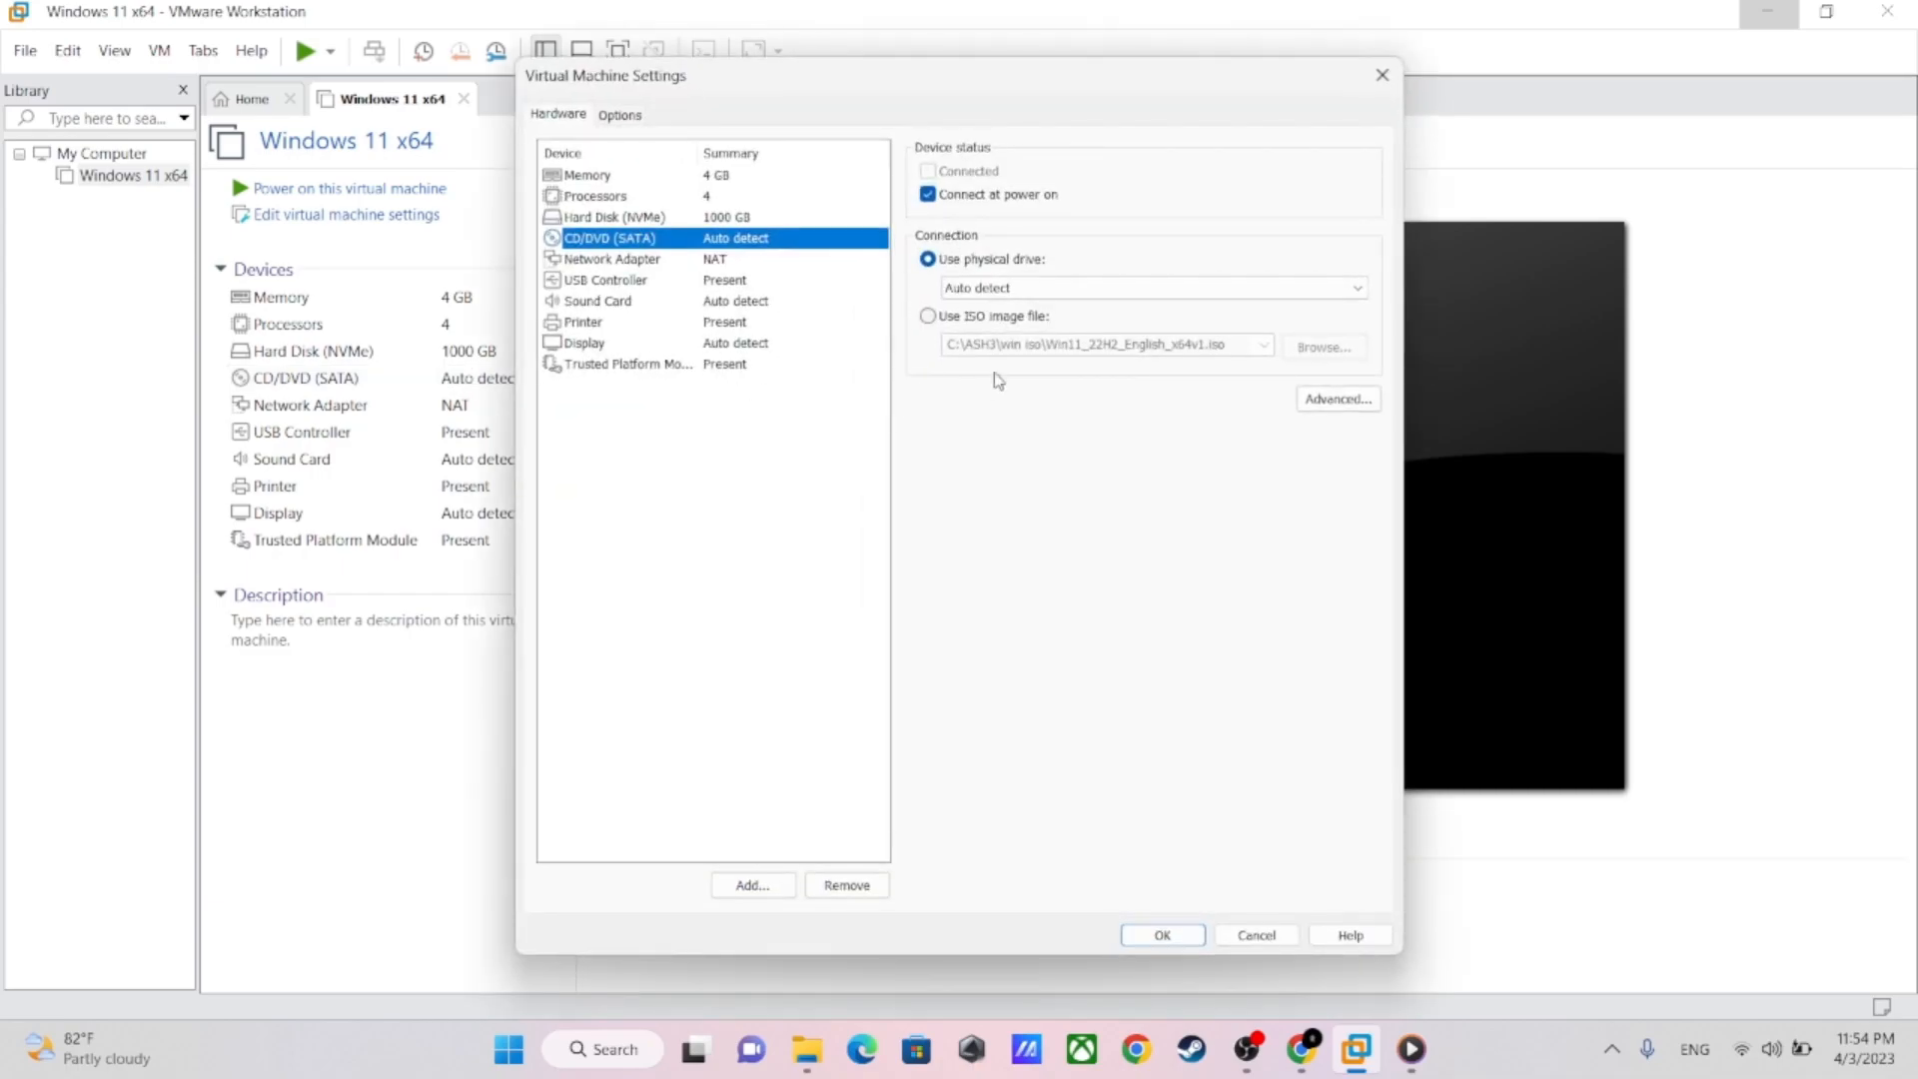
left_click(931, 320)
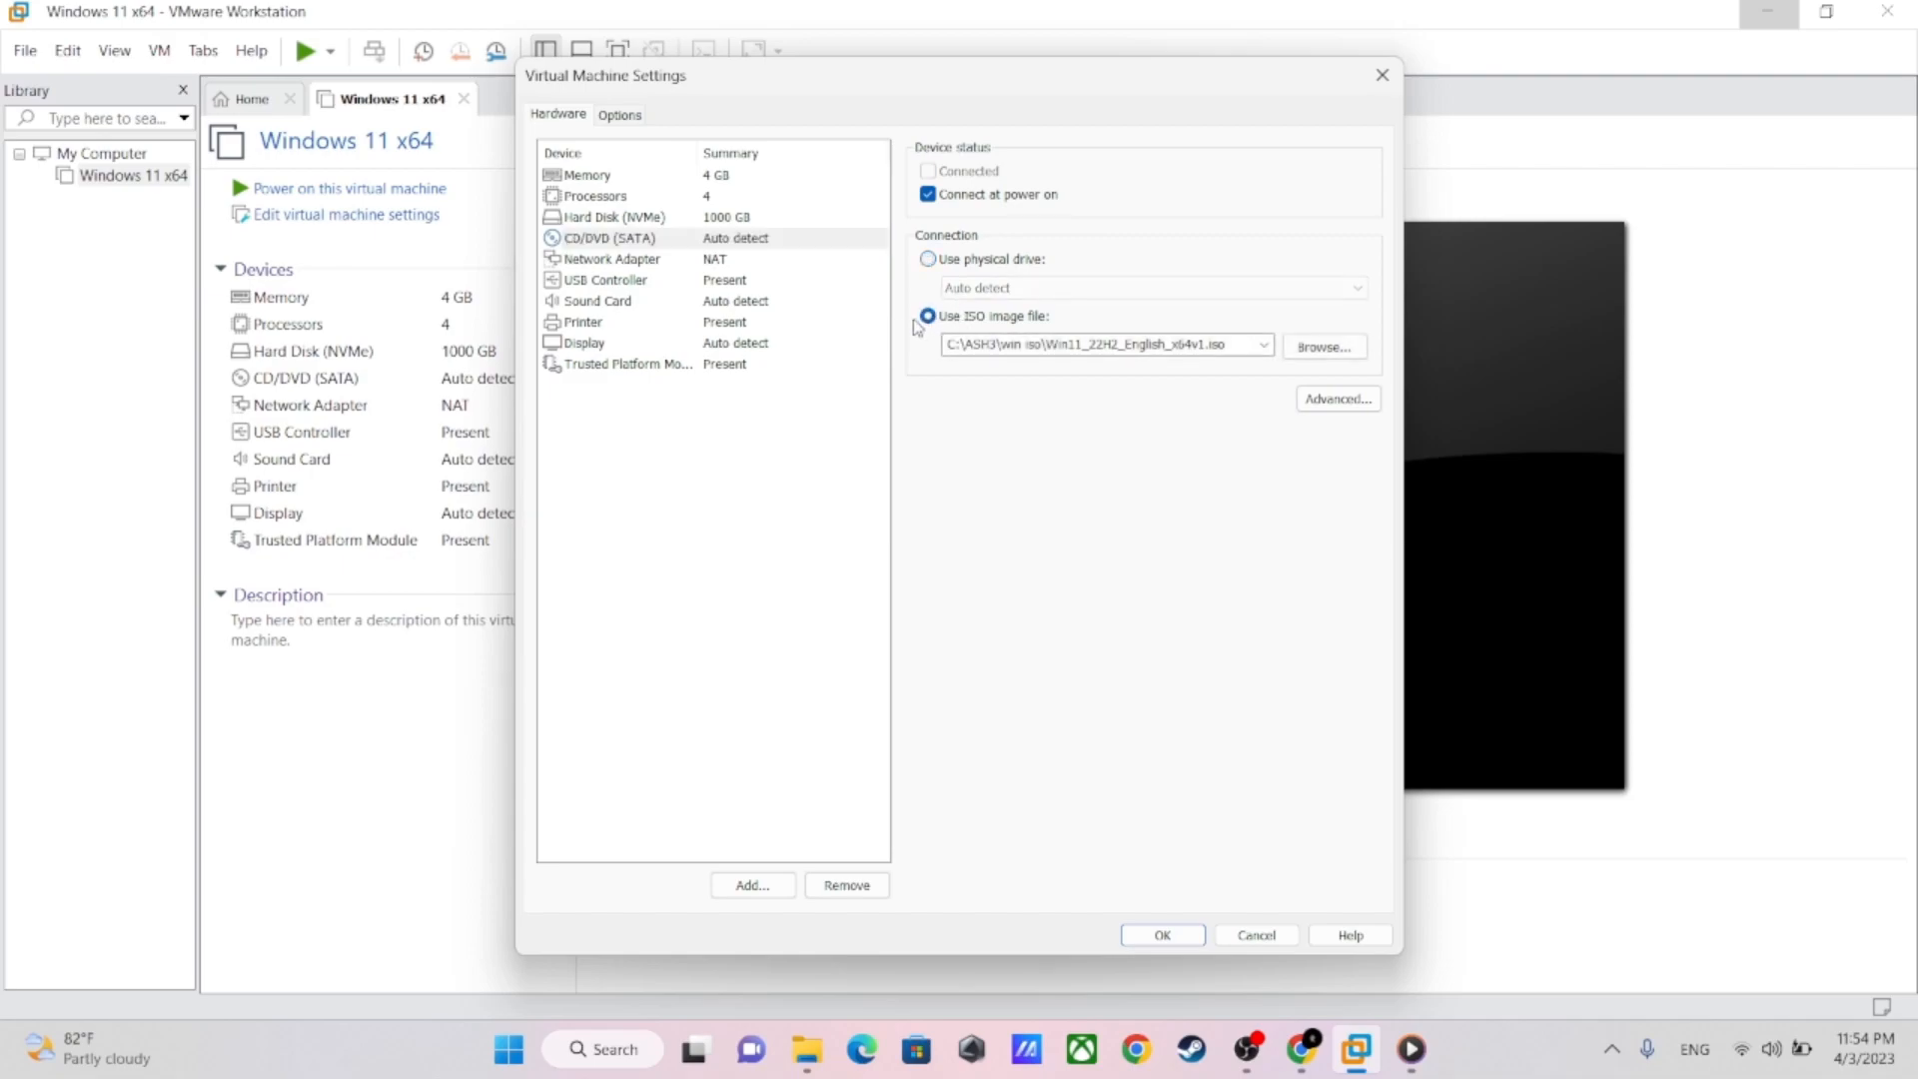
left_click(1324, 347)
left_click(811, 296)
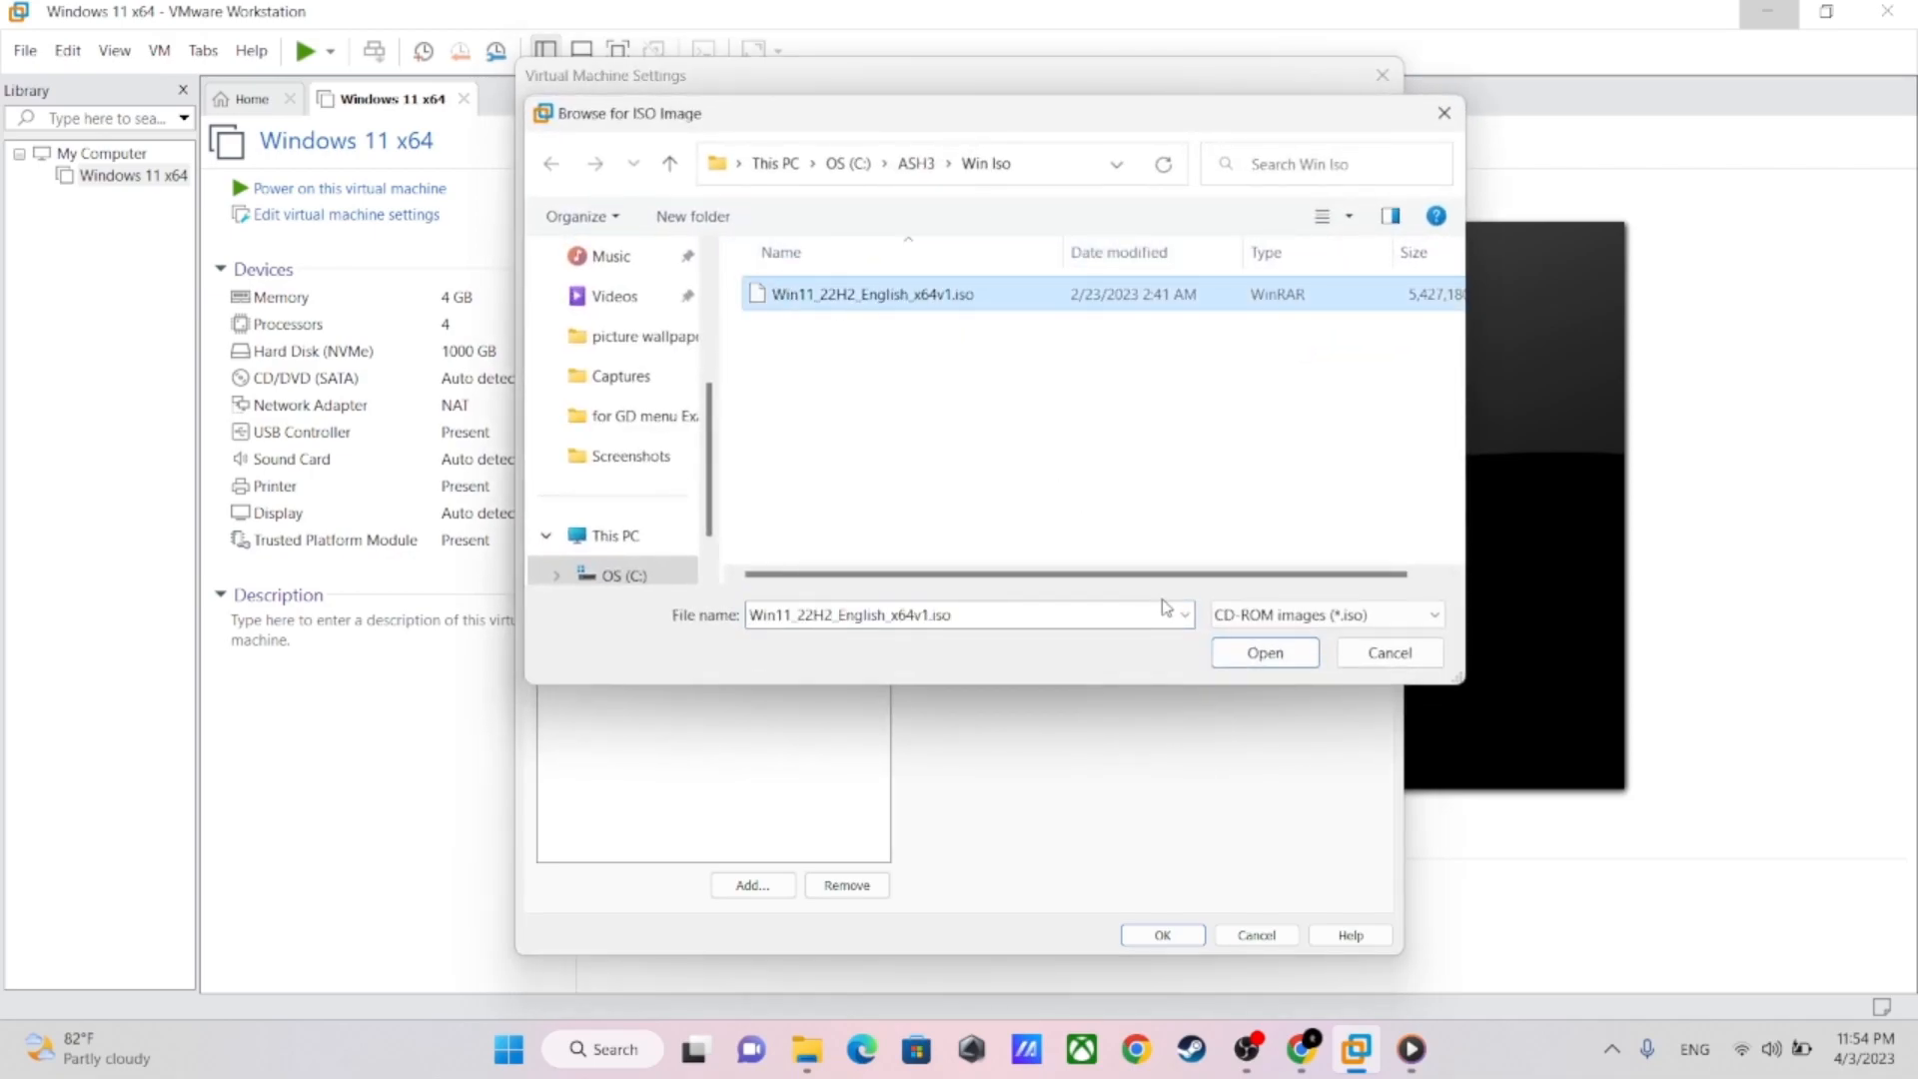
left_click(1258, 654)
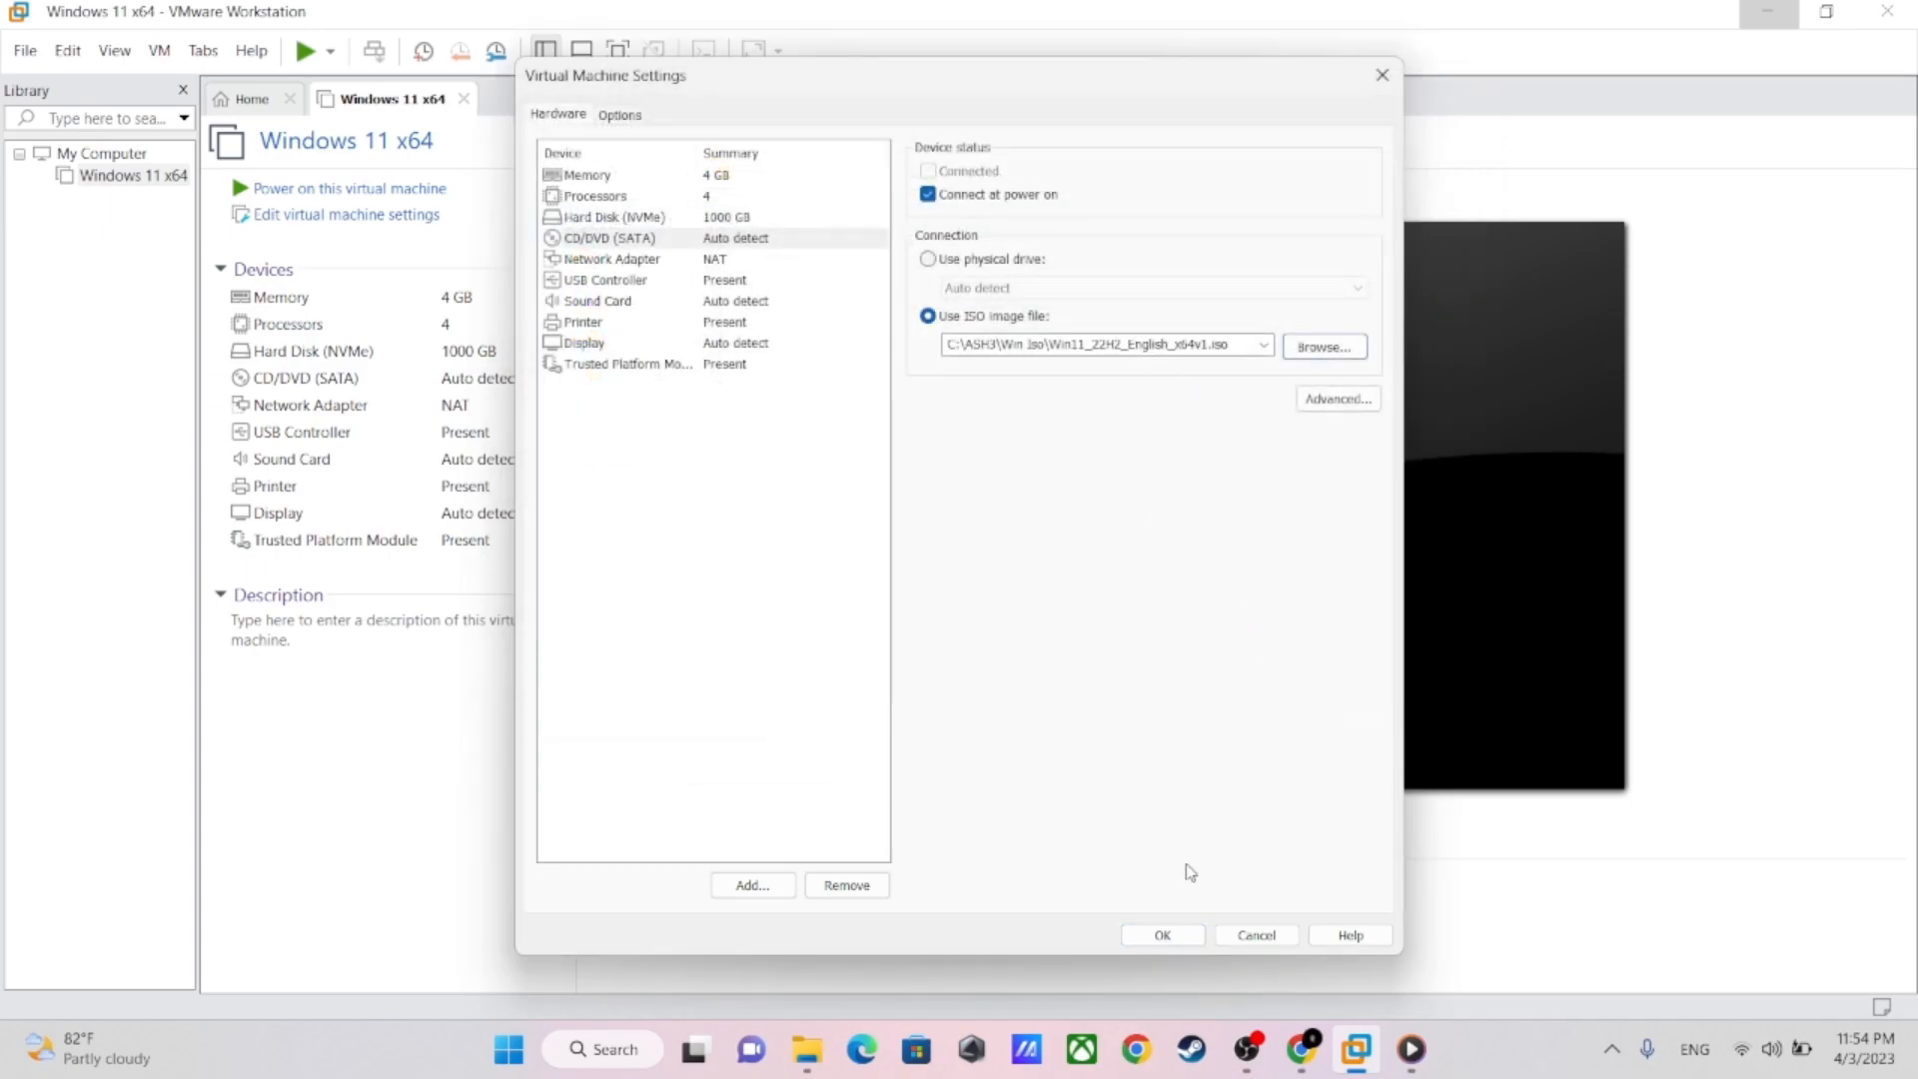
left_click(1162, 934)
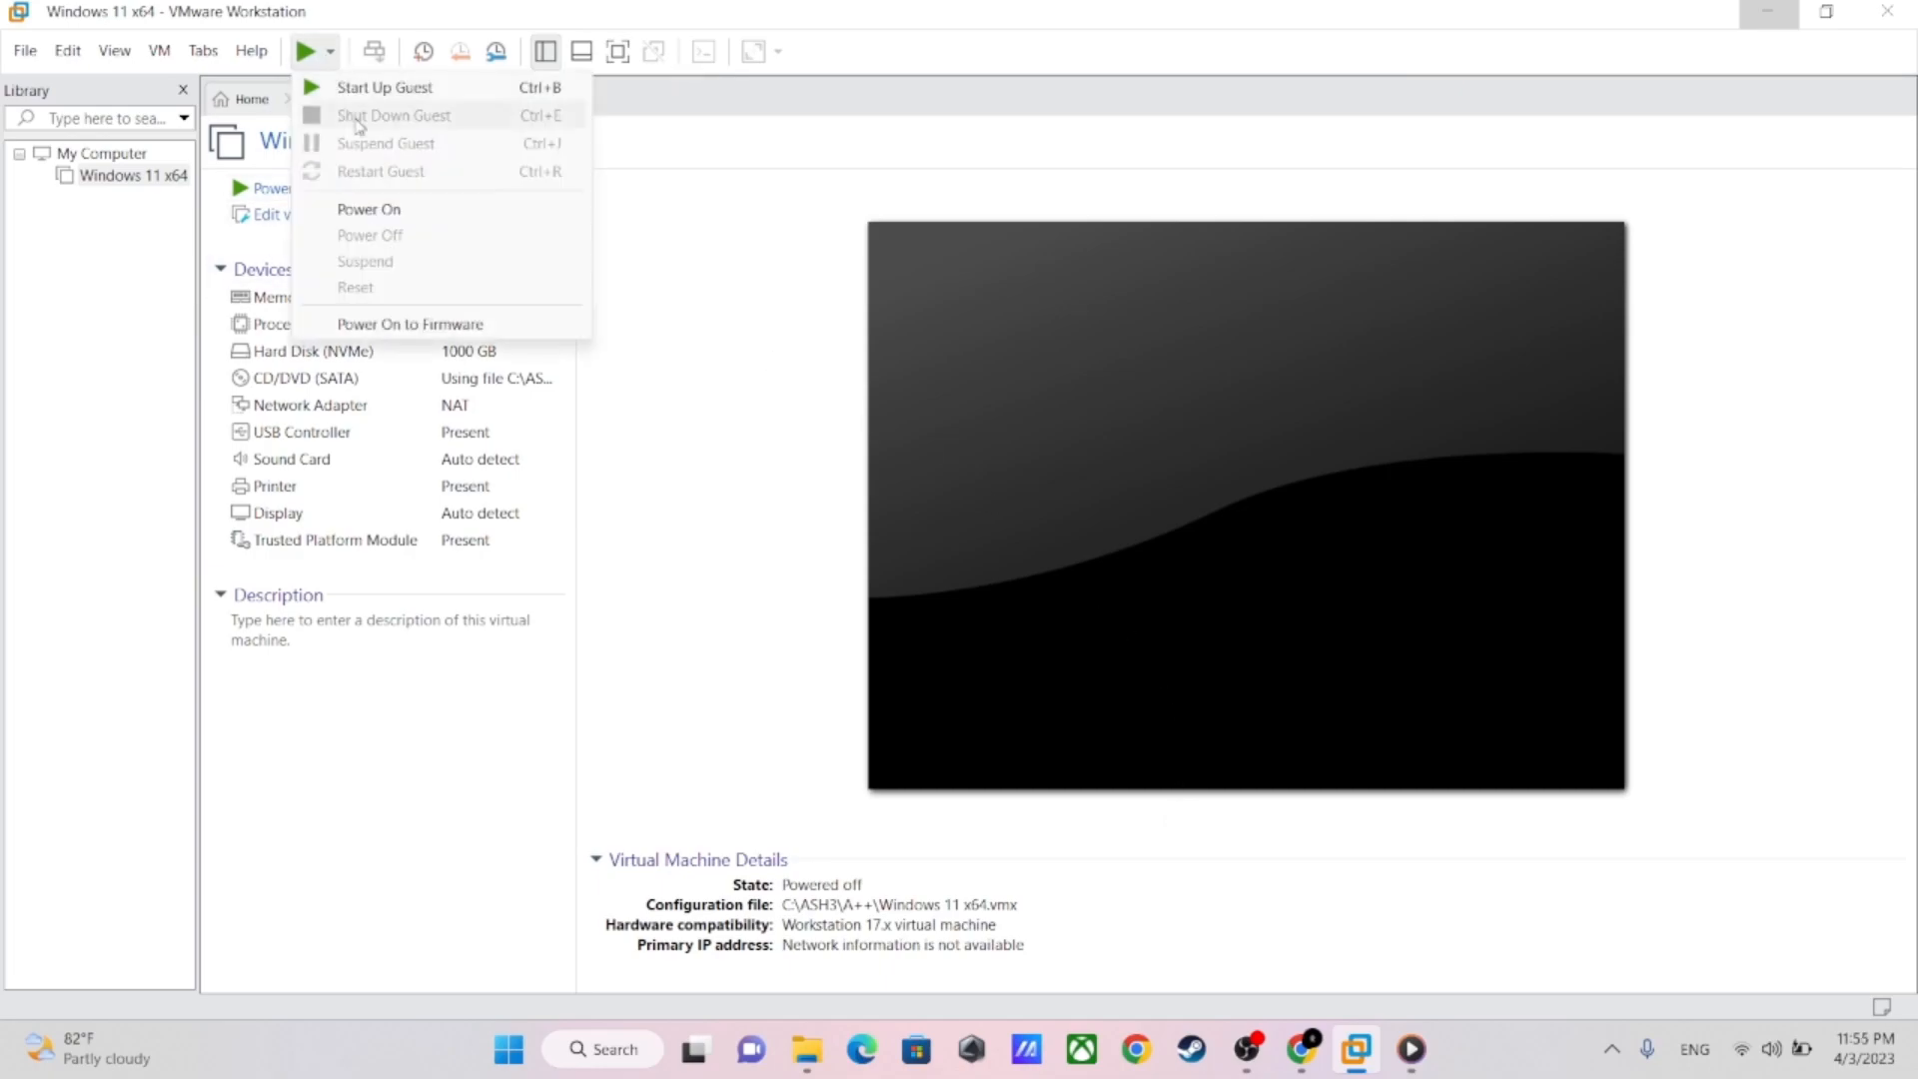
Power on the Windows 11 x64 virtual machine to firmware, dismiss the installation hint, and direct input to its display
left_click(399, 325)
left_click(1107, 620)
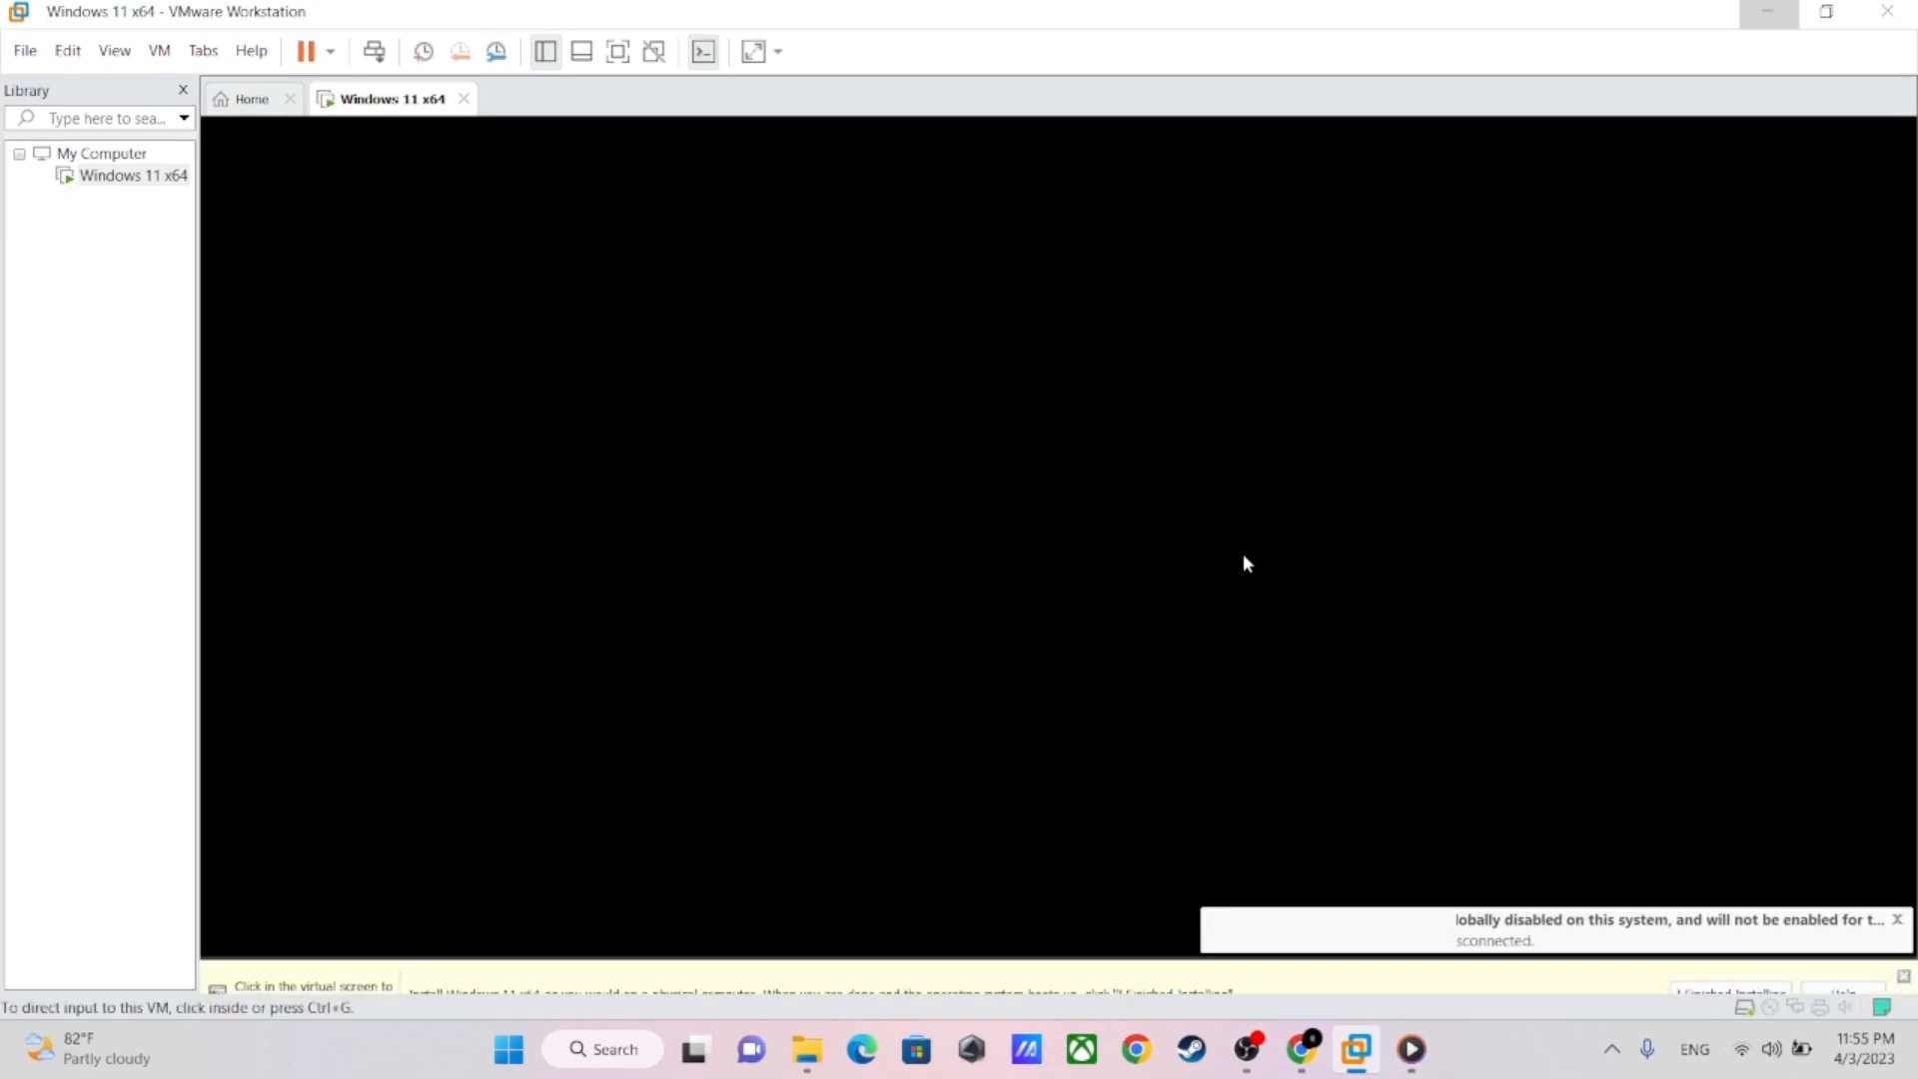
left_click(1903, 942)
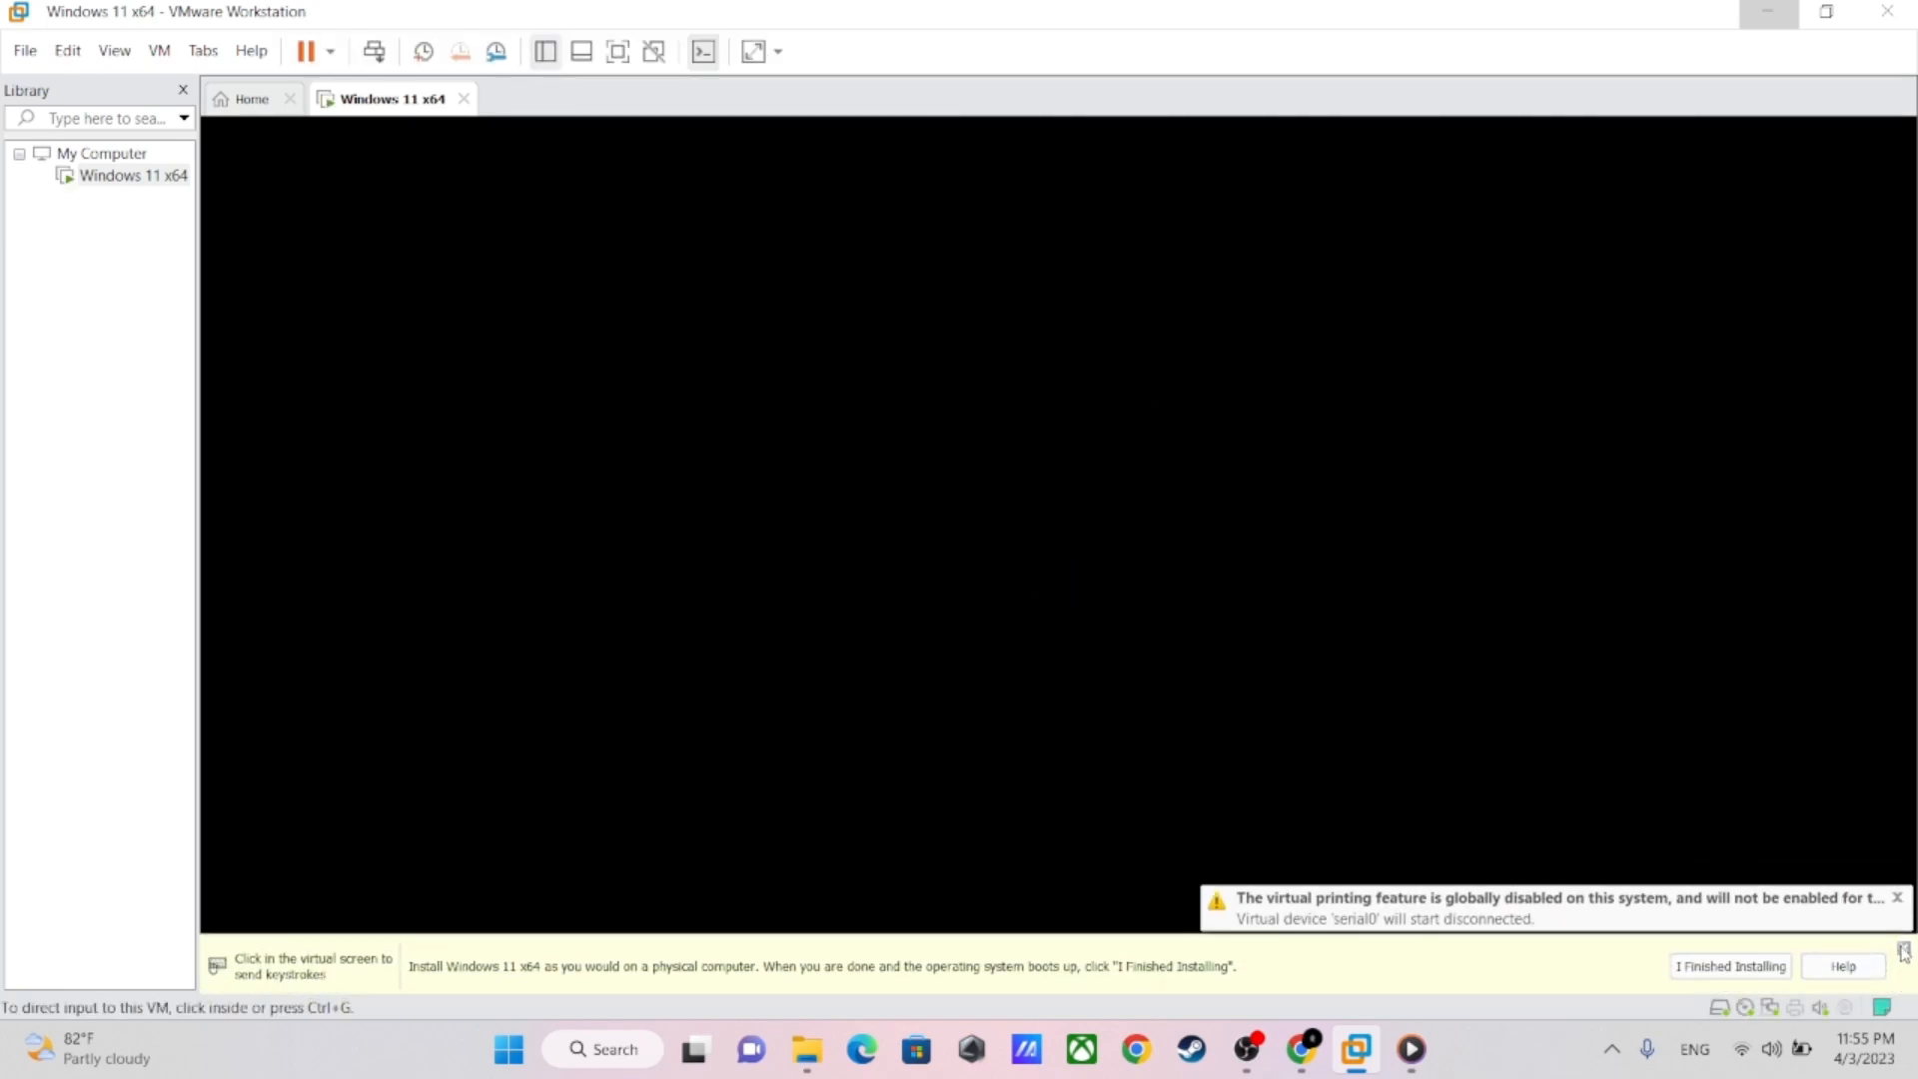
left_click(1049, 569)
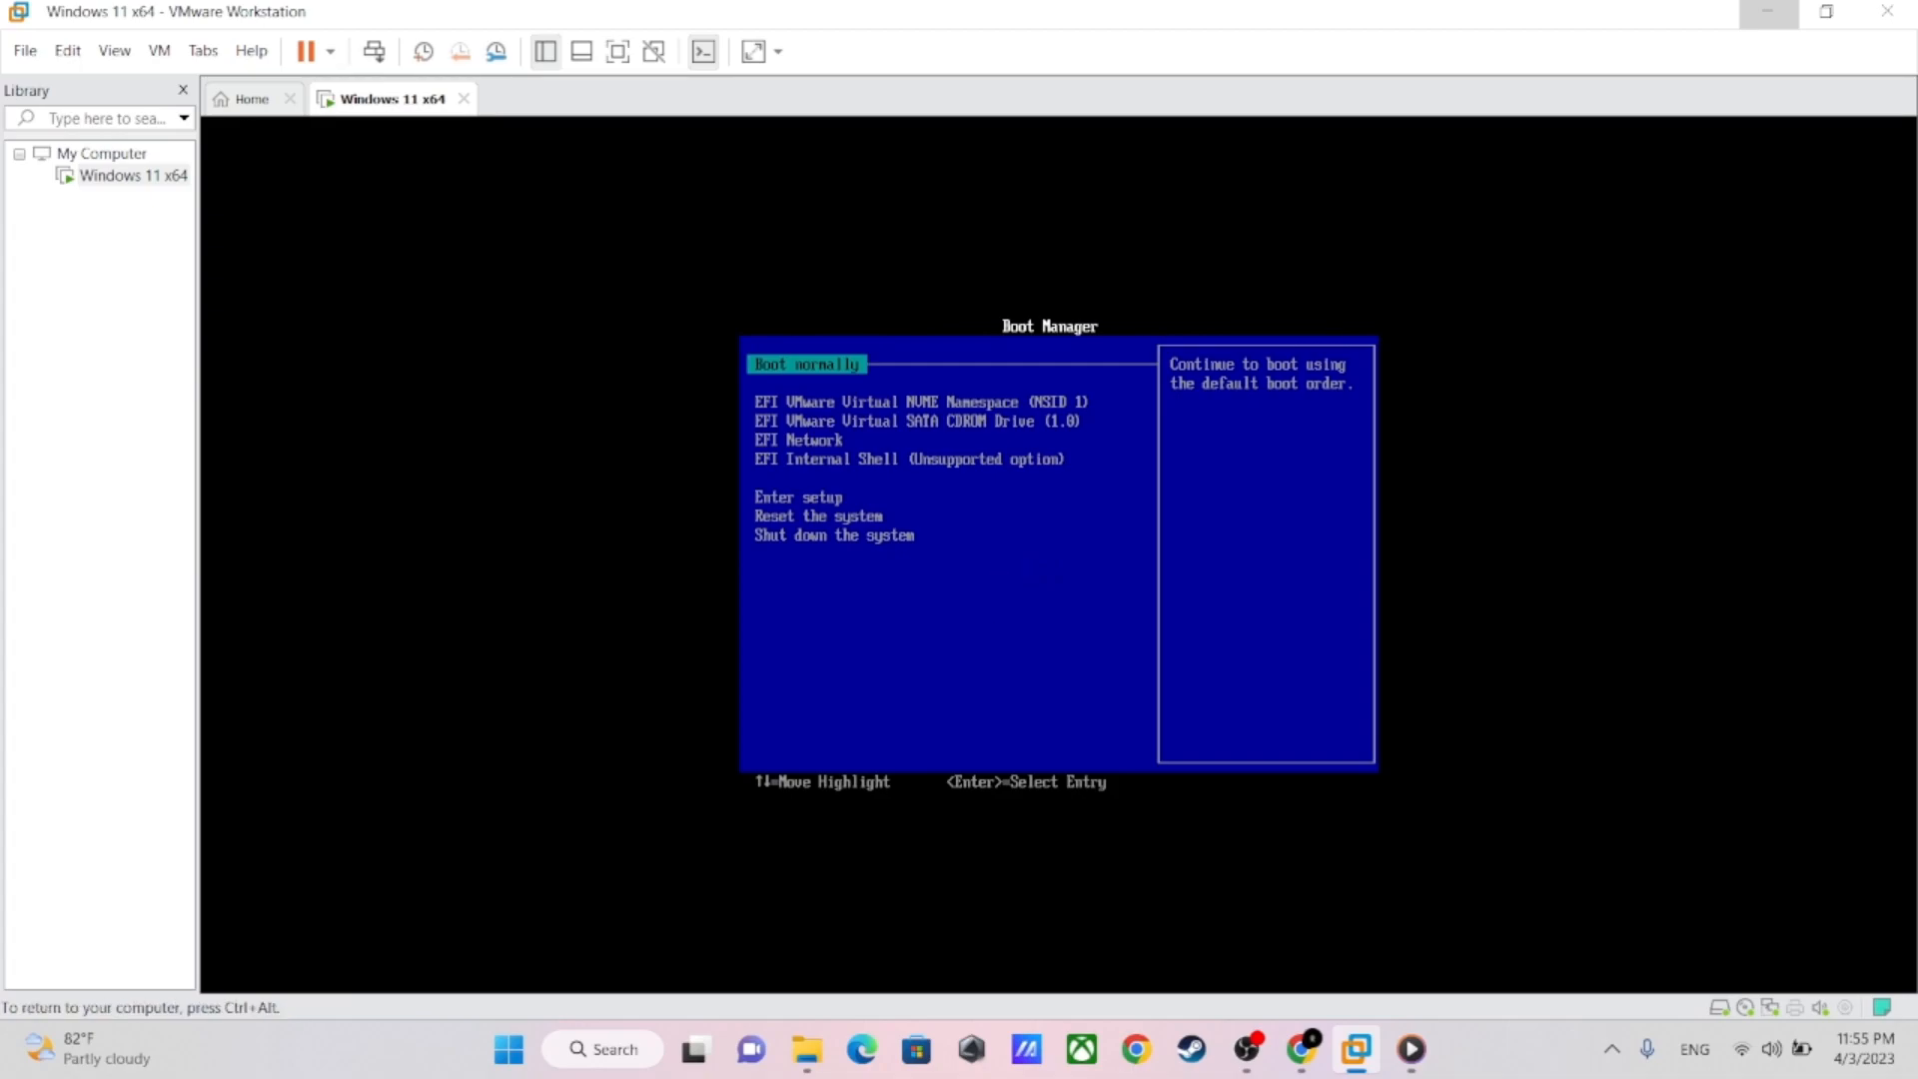
Boot the virtual machine from EFI VMware Virtual SATA CDROM Drive (1.0) to start the Windows installer
key("Down")
key("Down")
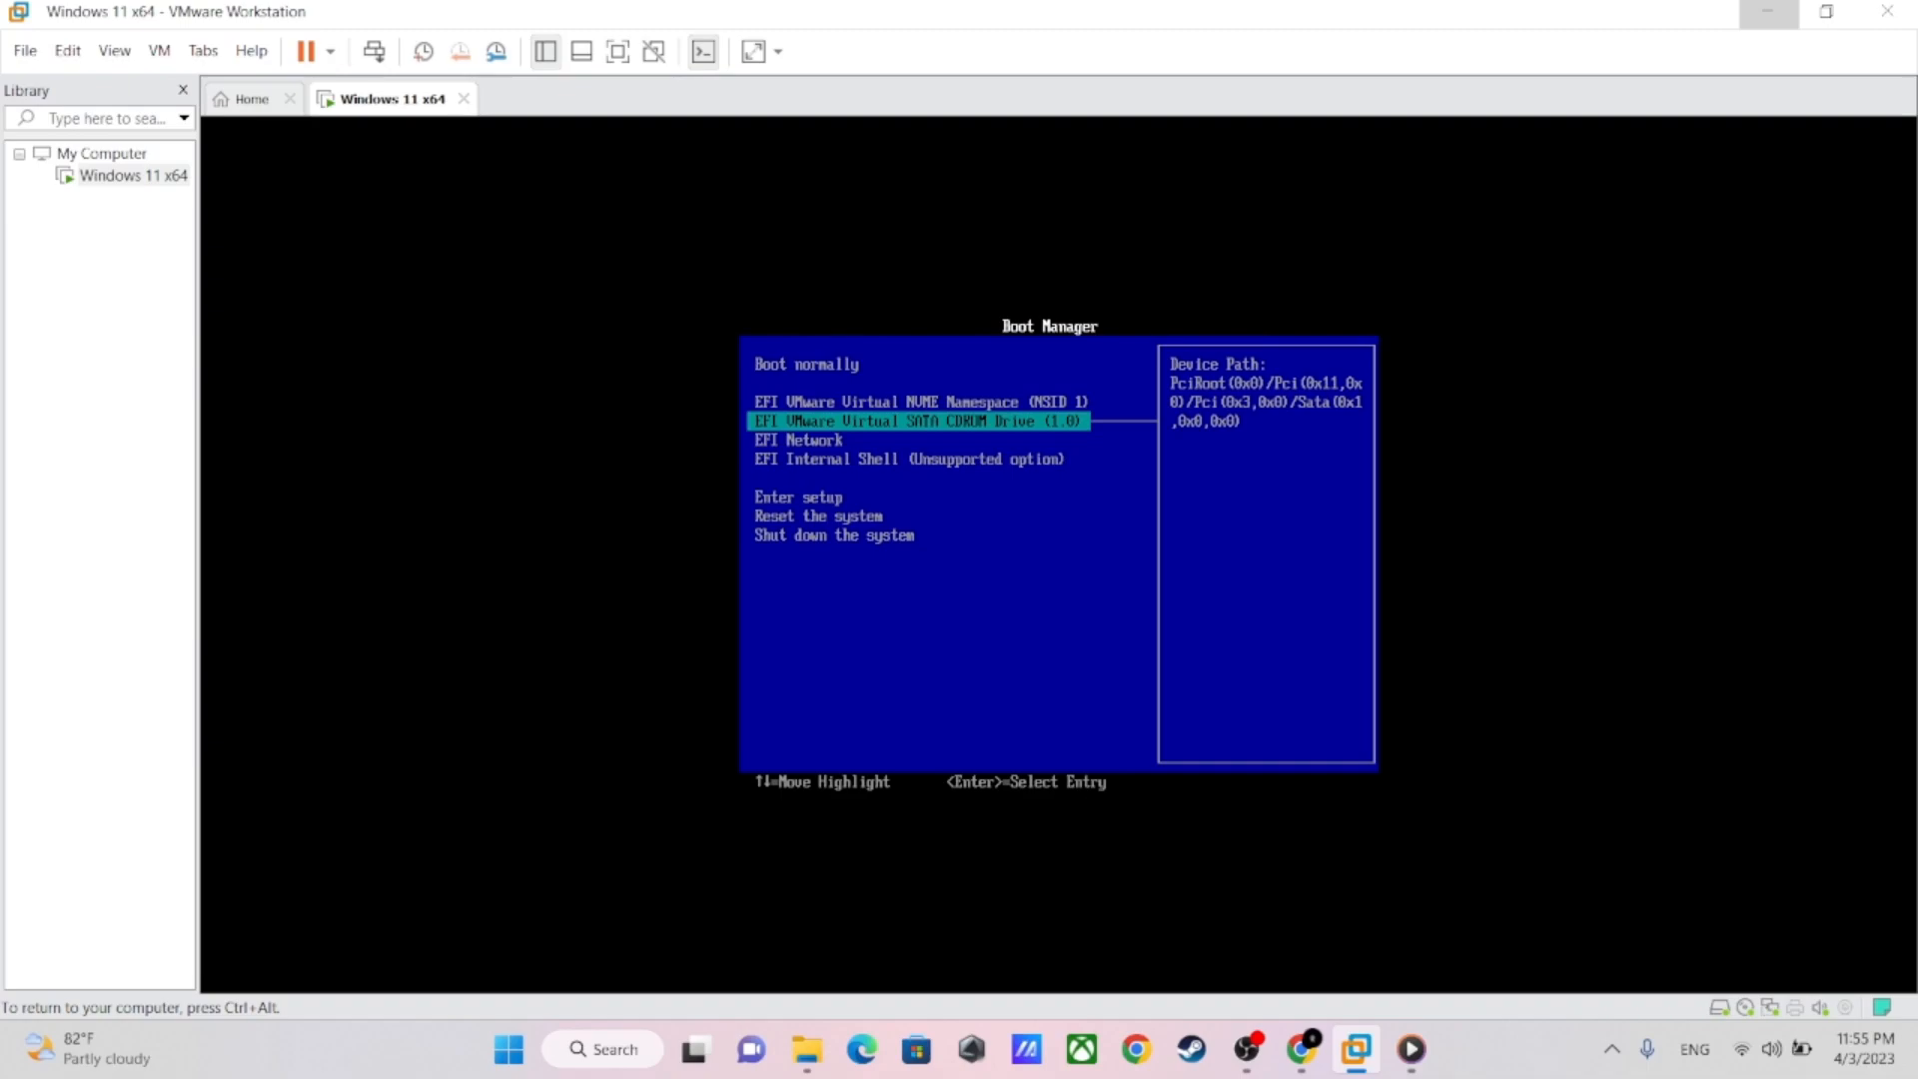
key("Return")
key("Return")
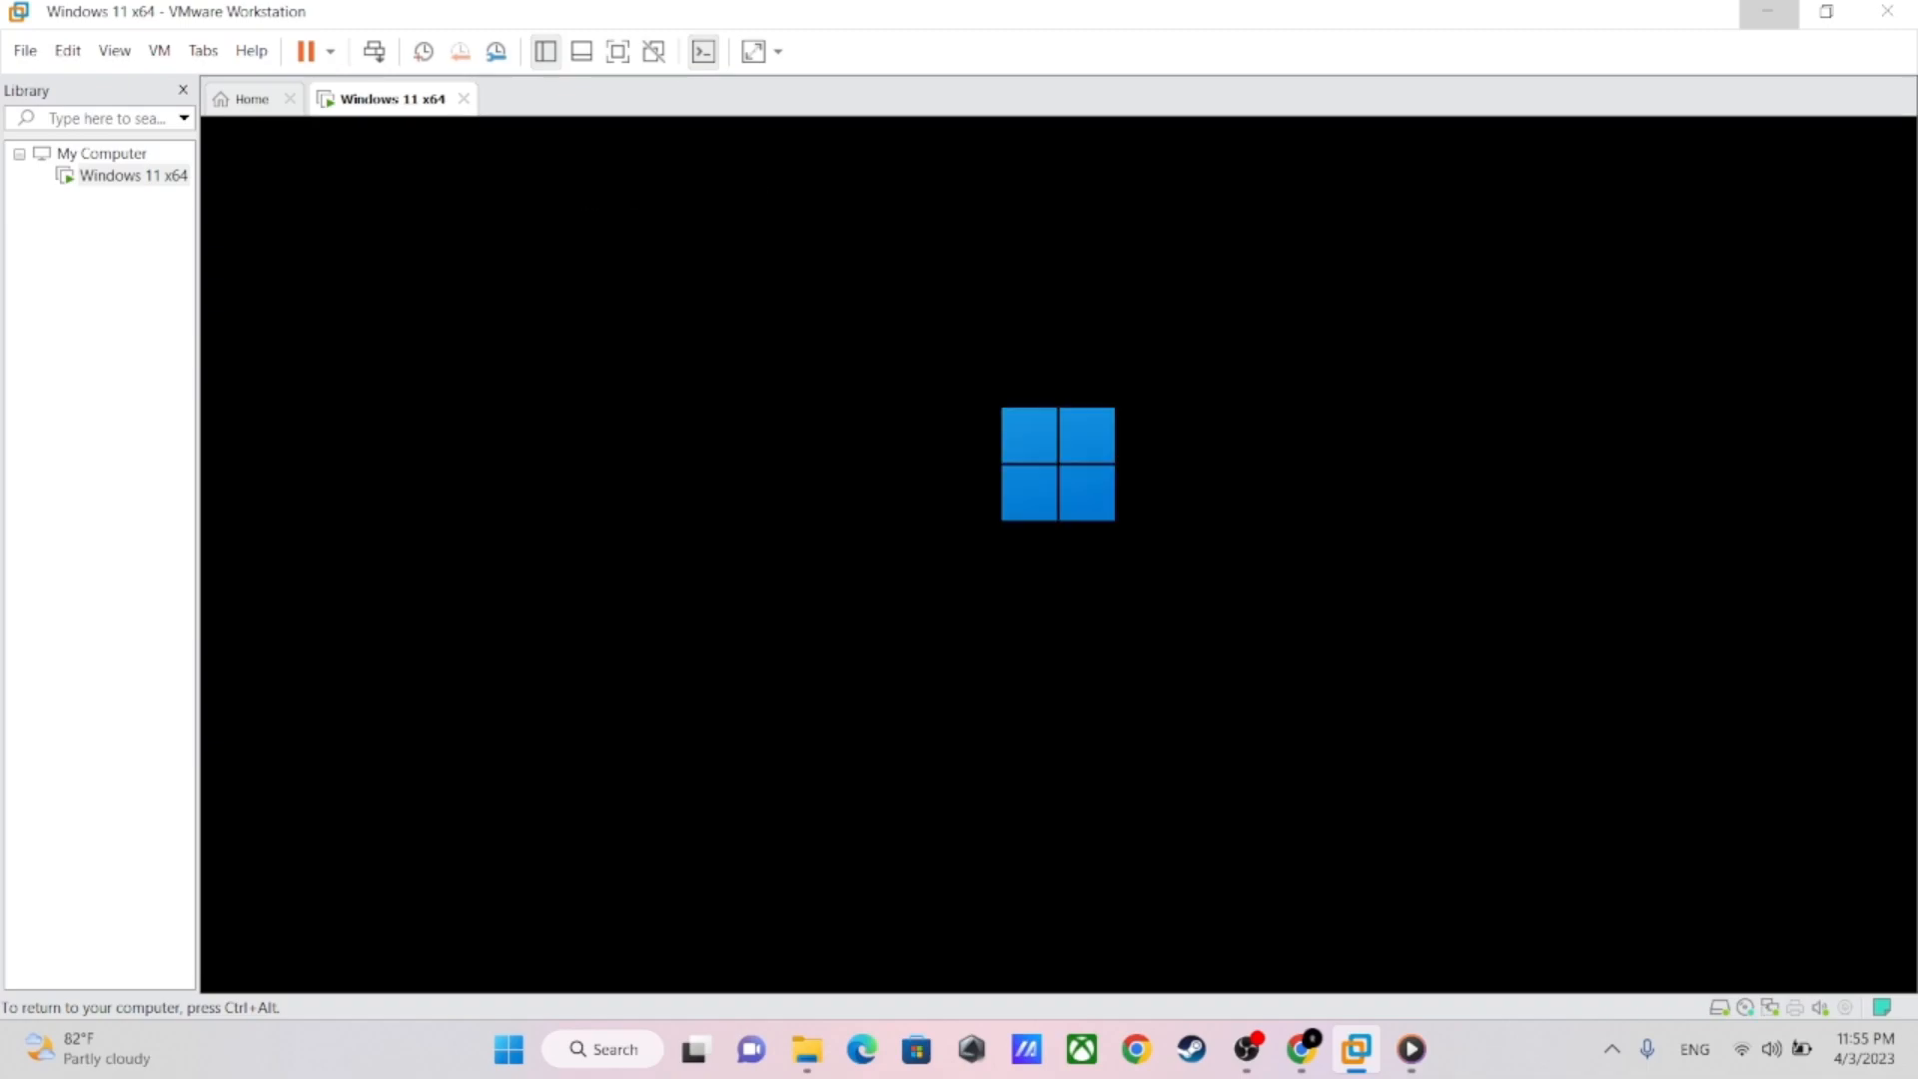
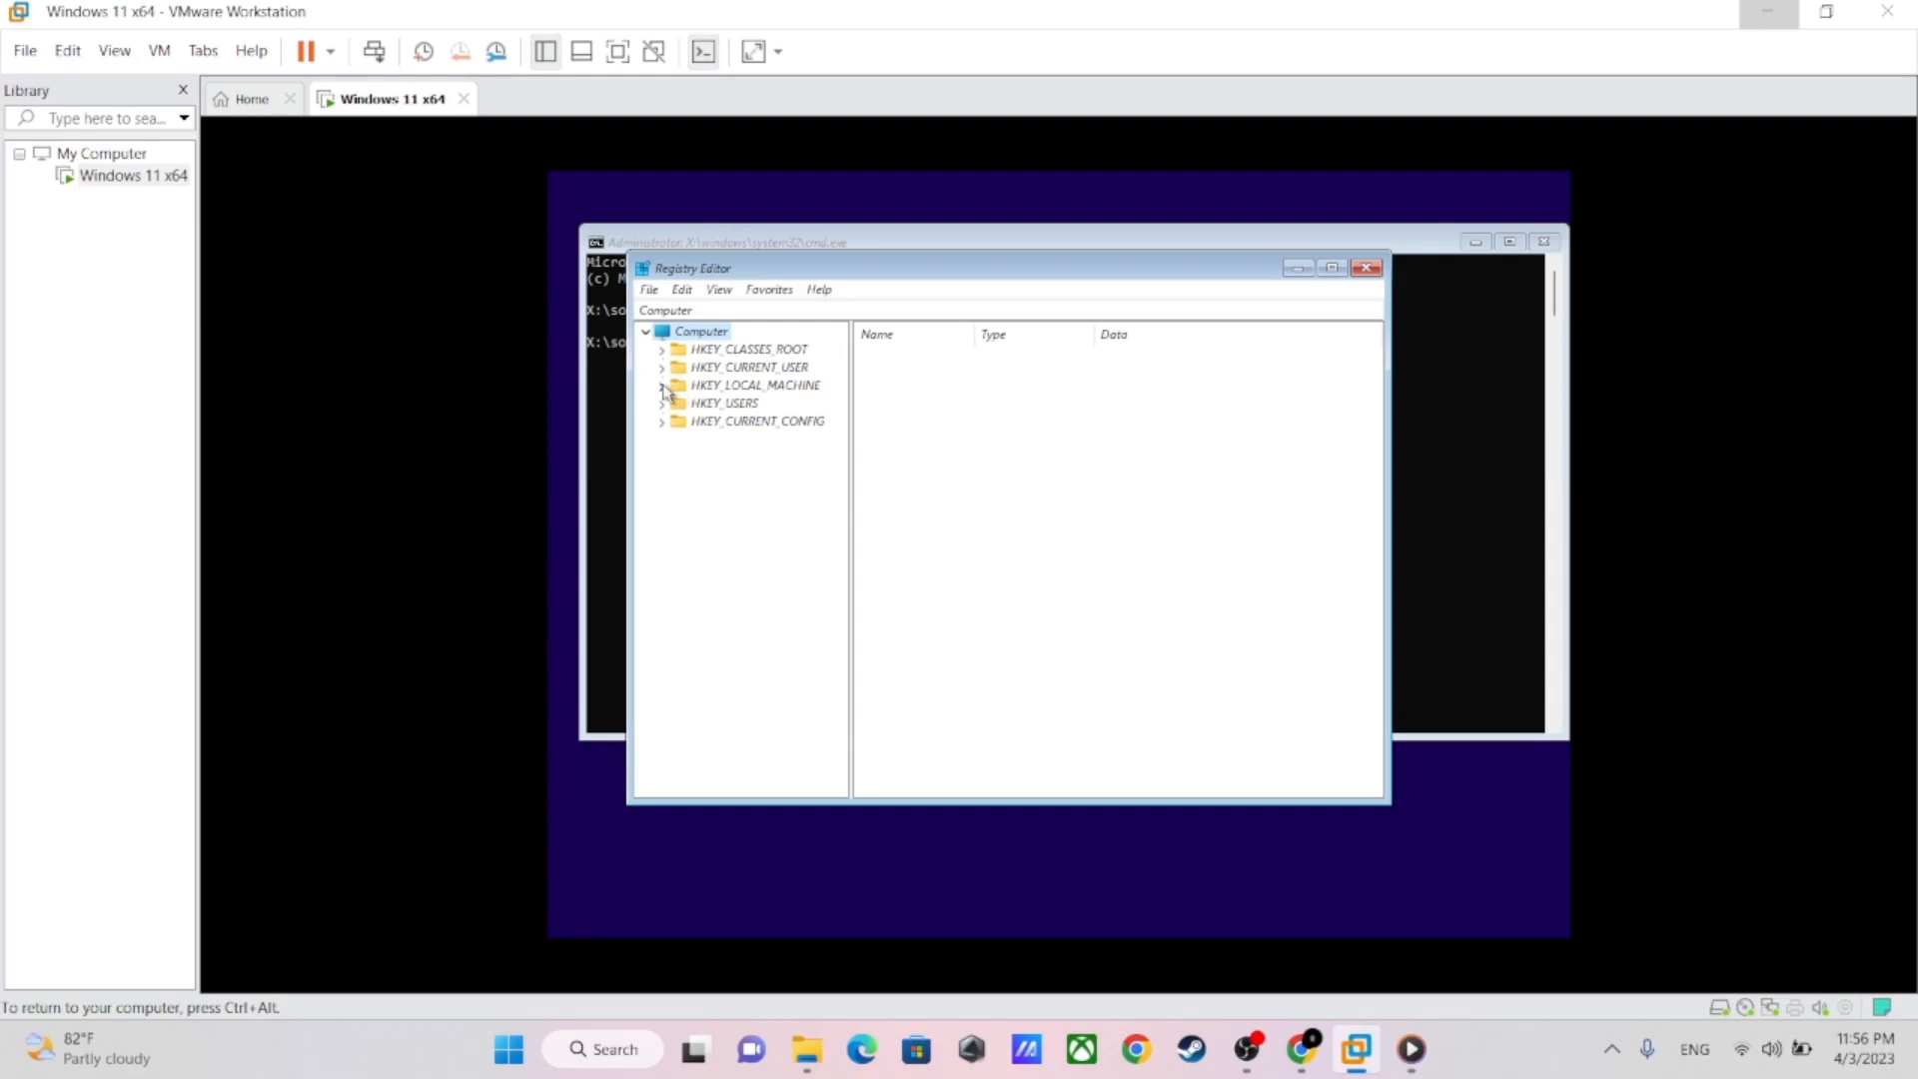
Create a new registry key under HKEY_LOCAL_MACHINE\SYSTEM\Setup in the virtual machine's Registry Editor
left_click(663, 386)
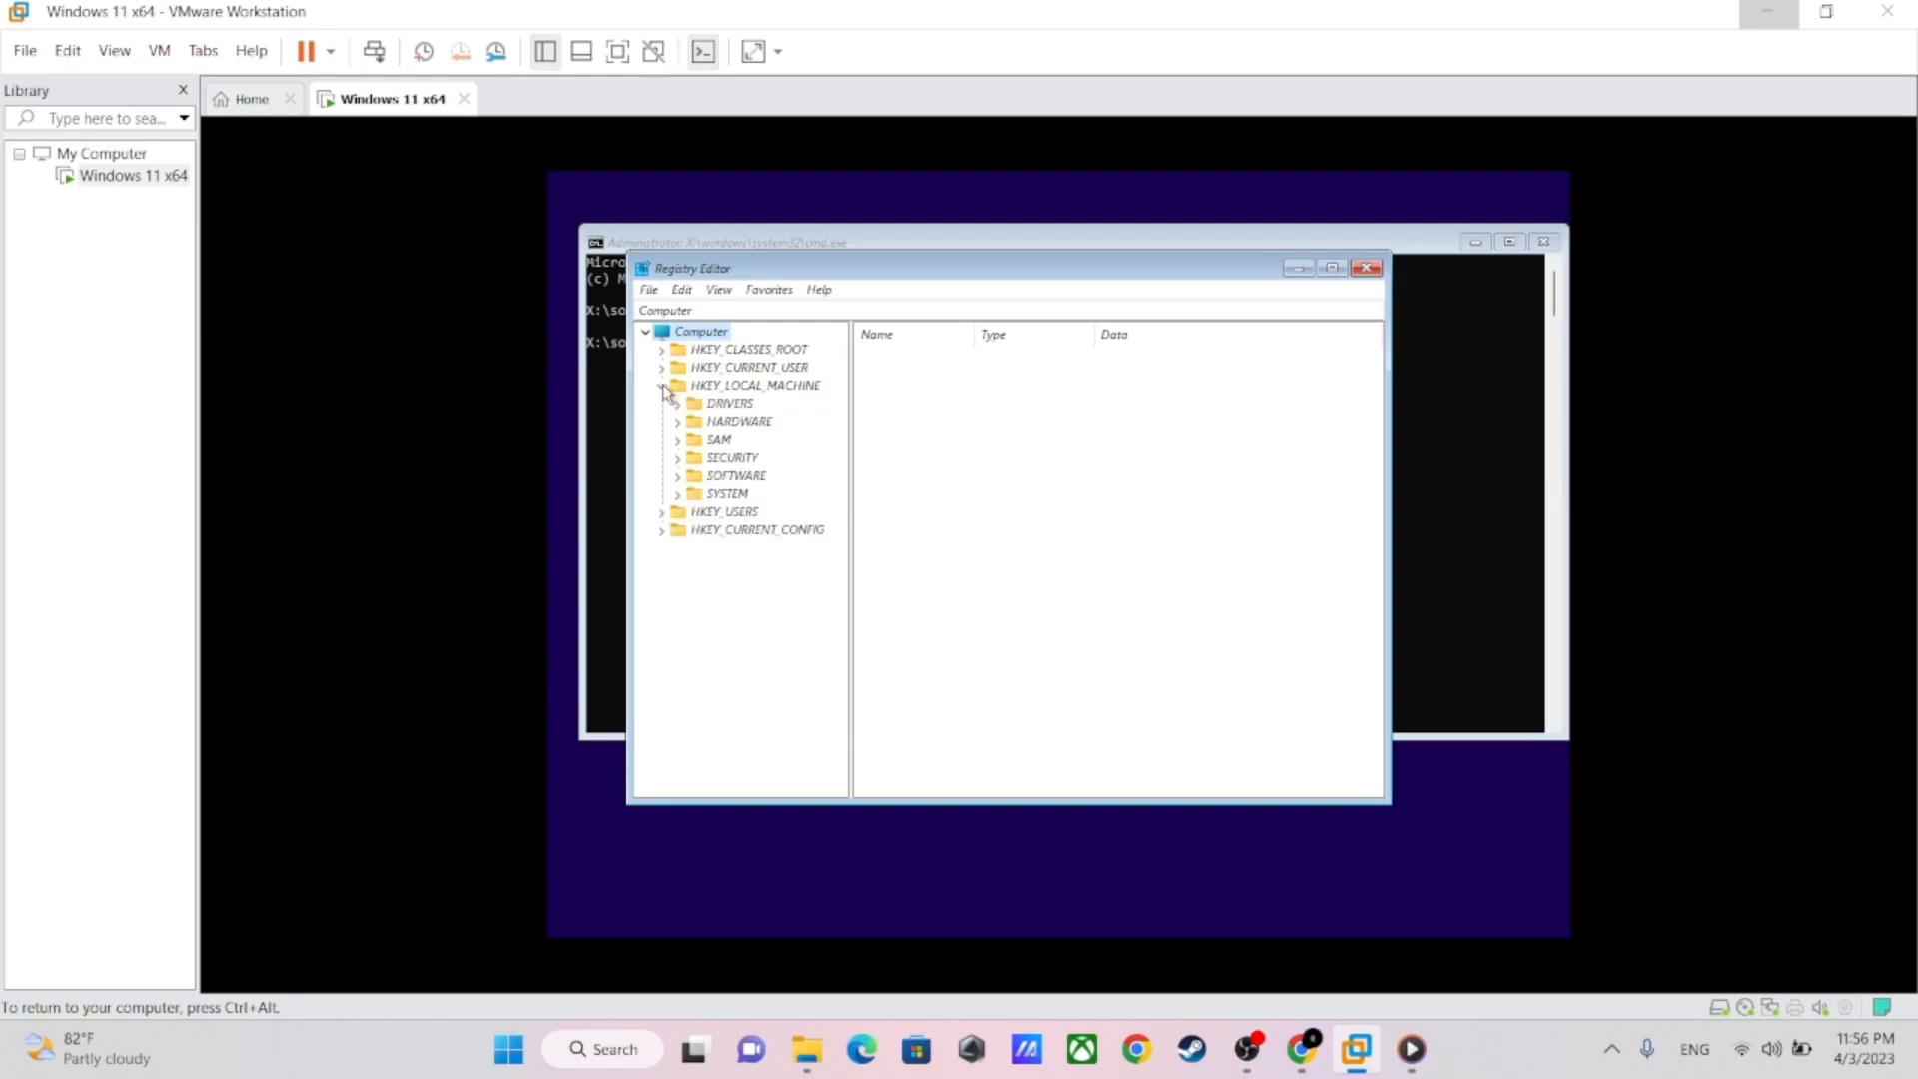
left_click(679, 493)
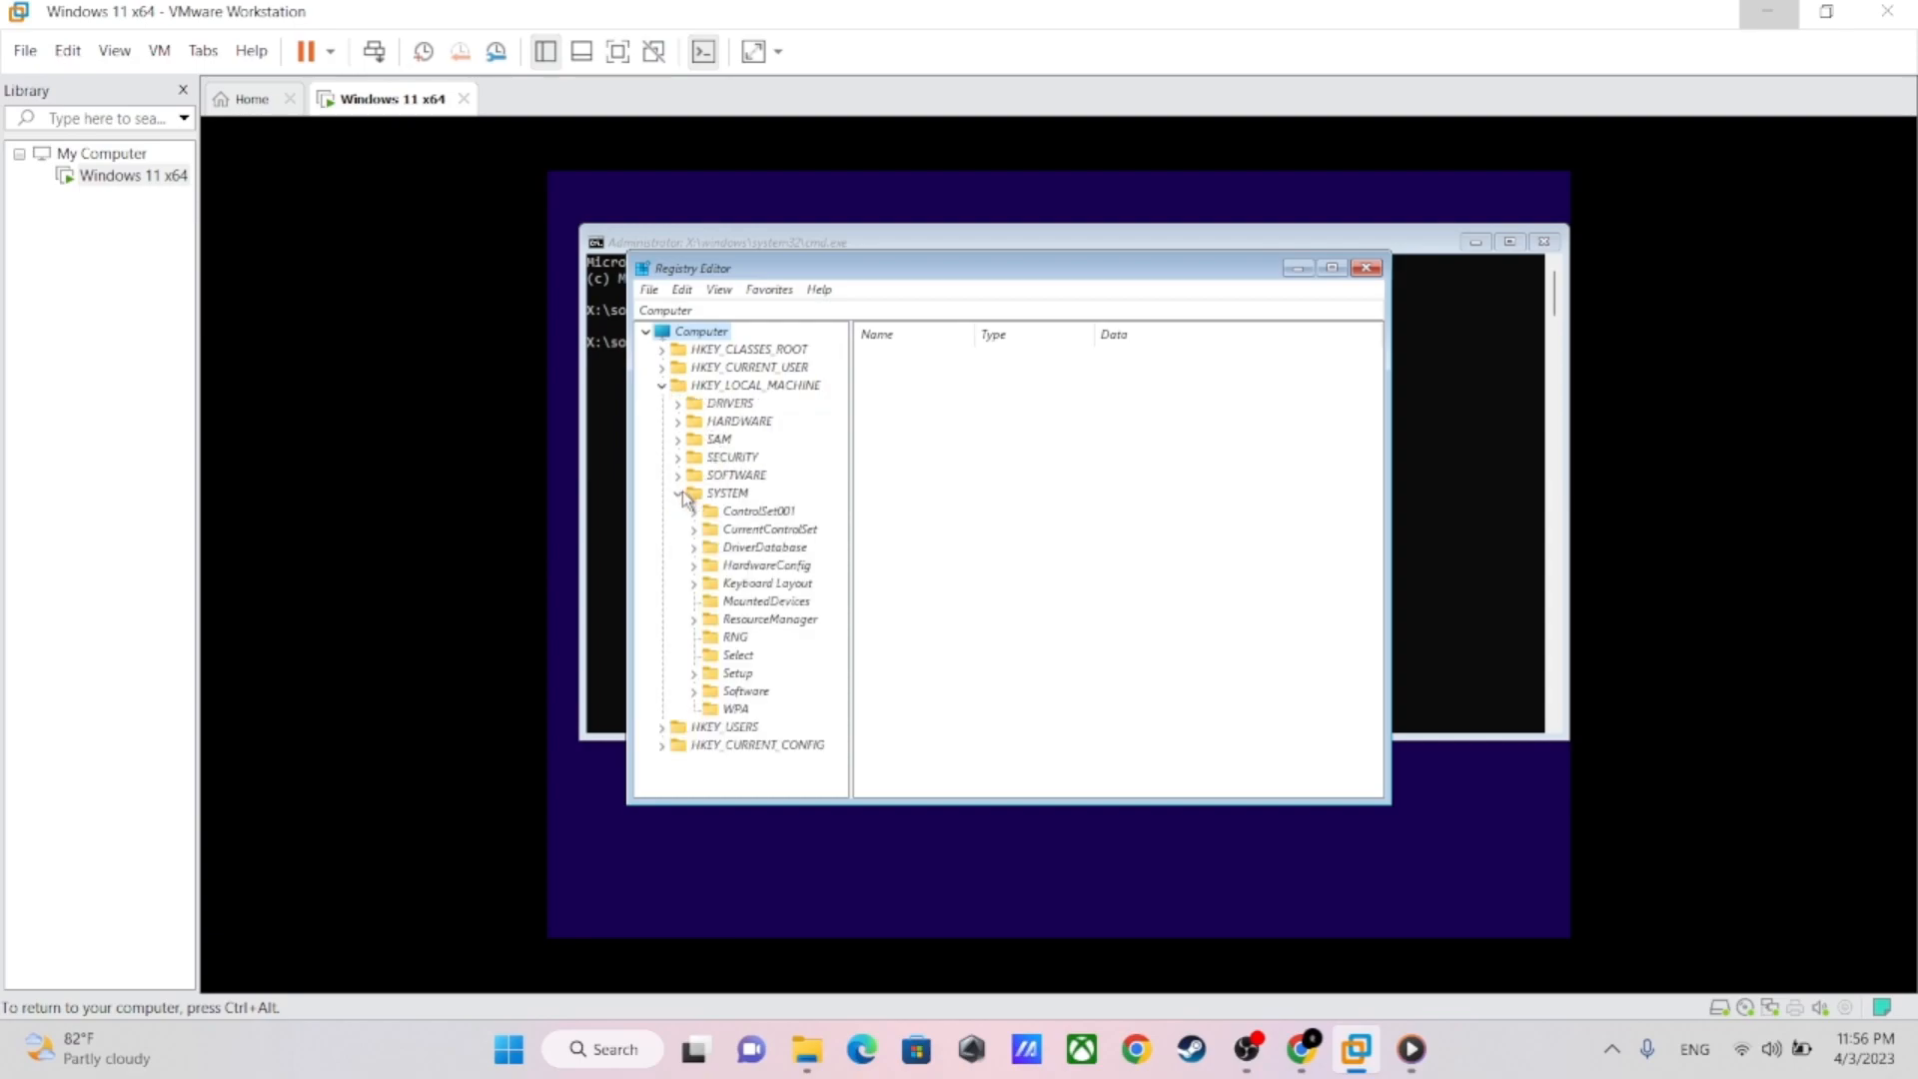
right_click(733, 676)
mouse_move(777, 716)
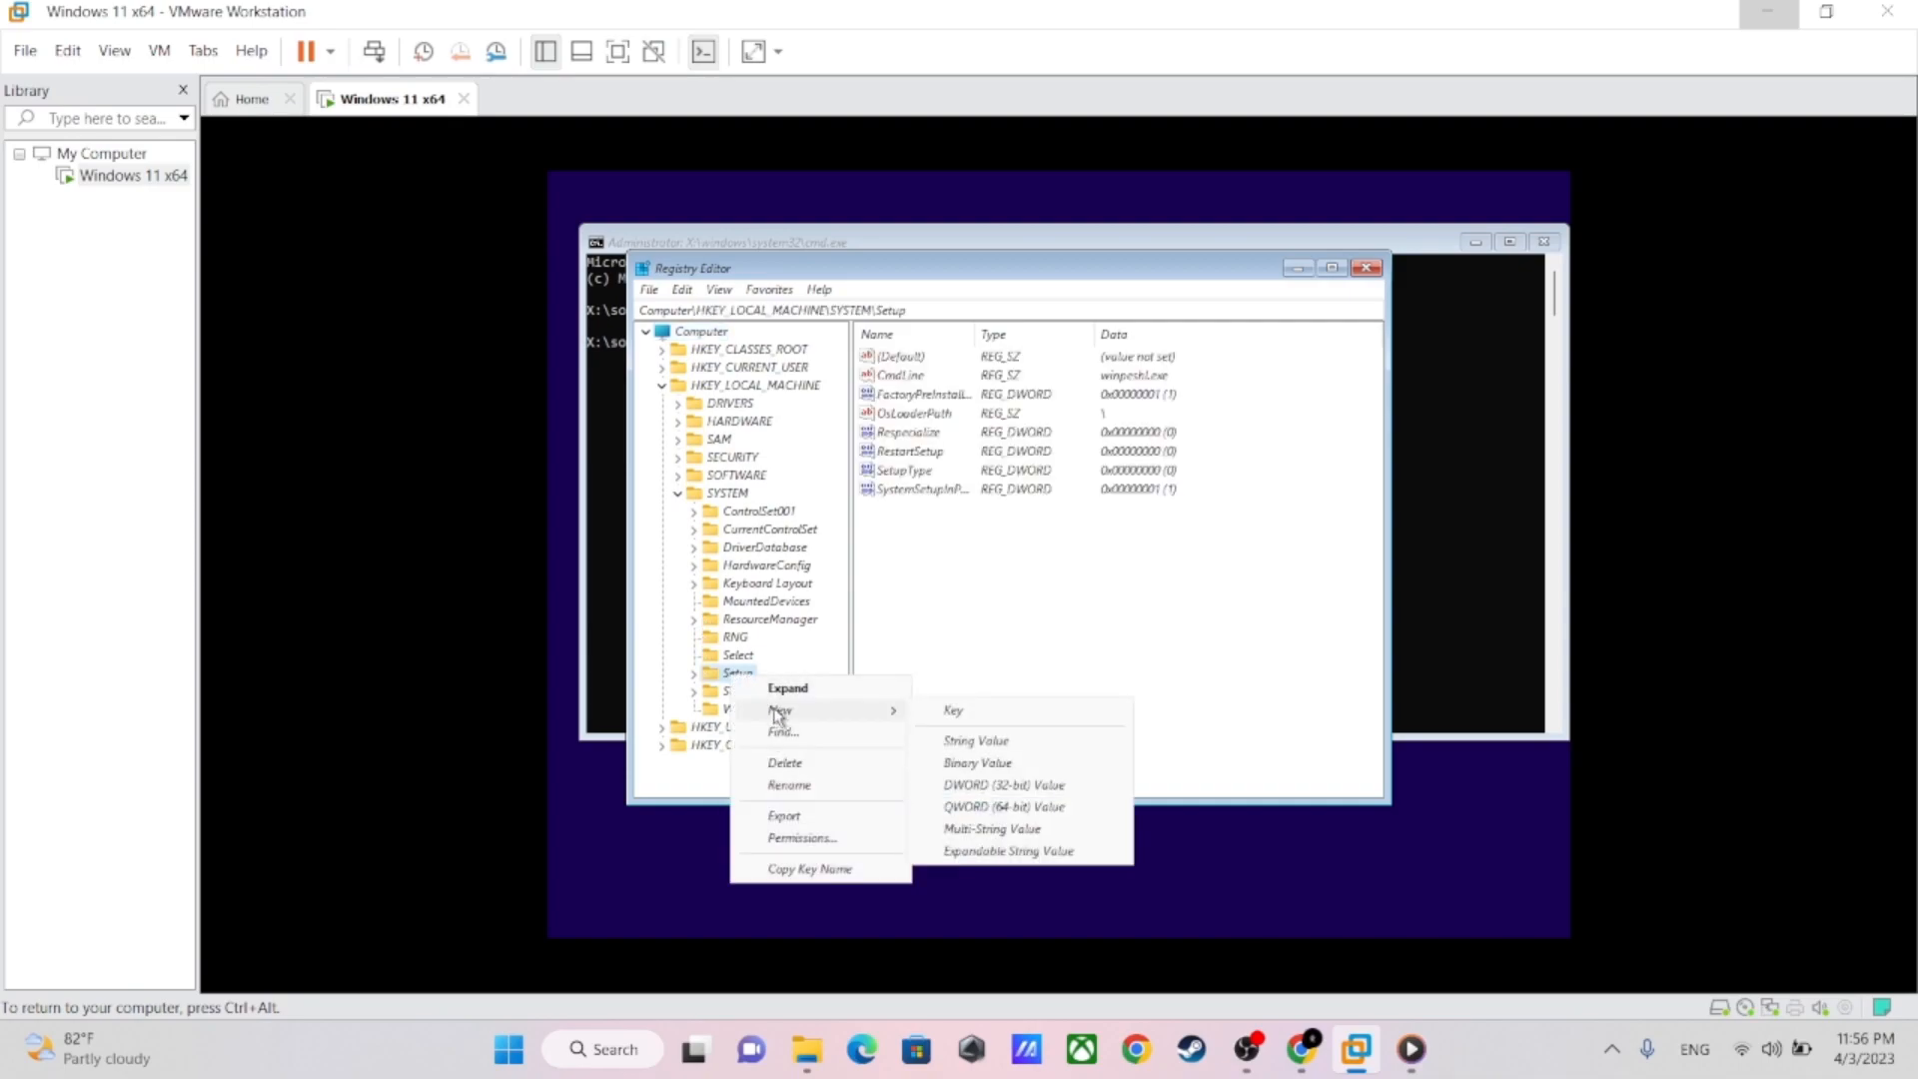
left_click(967, 713)
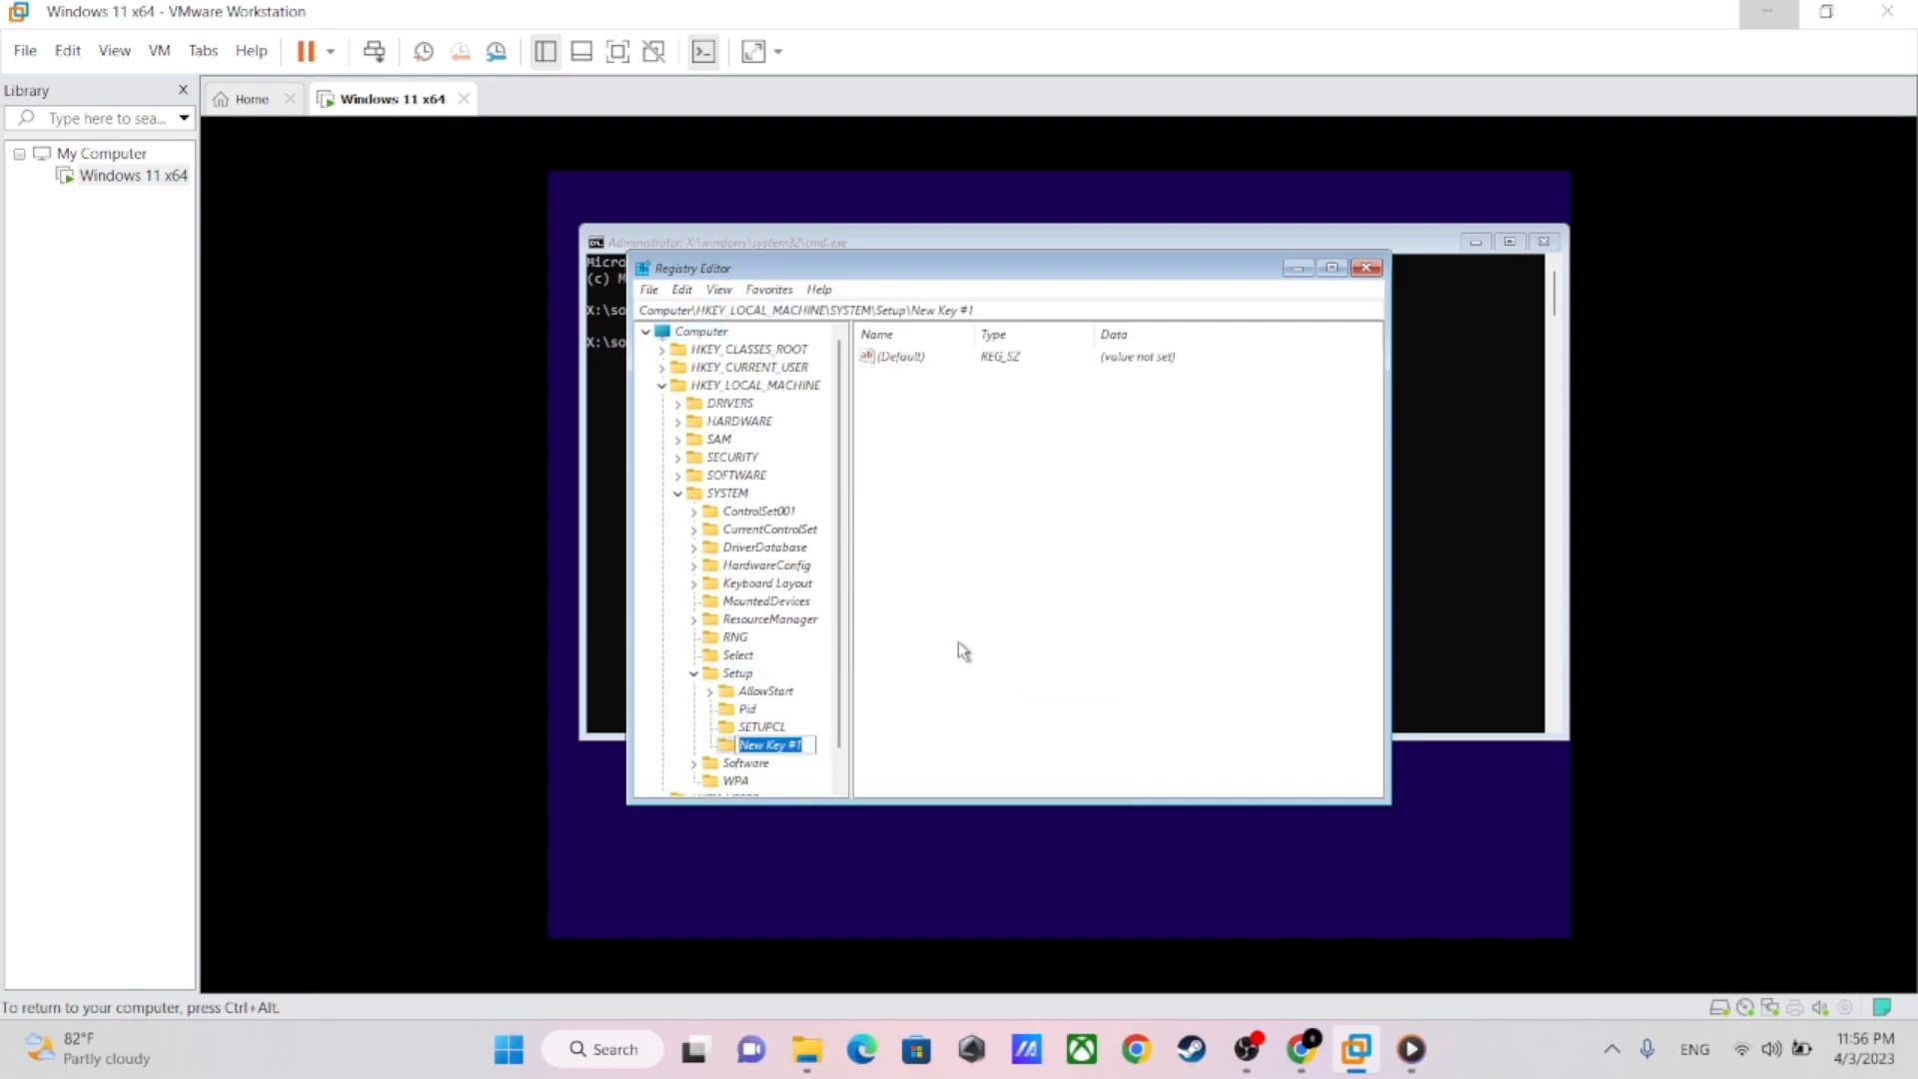
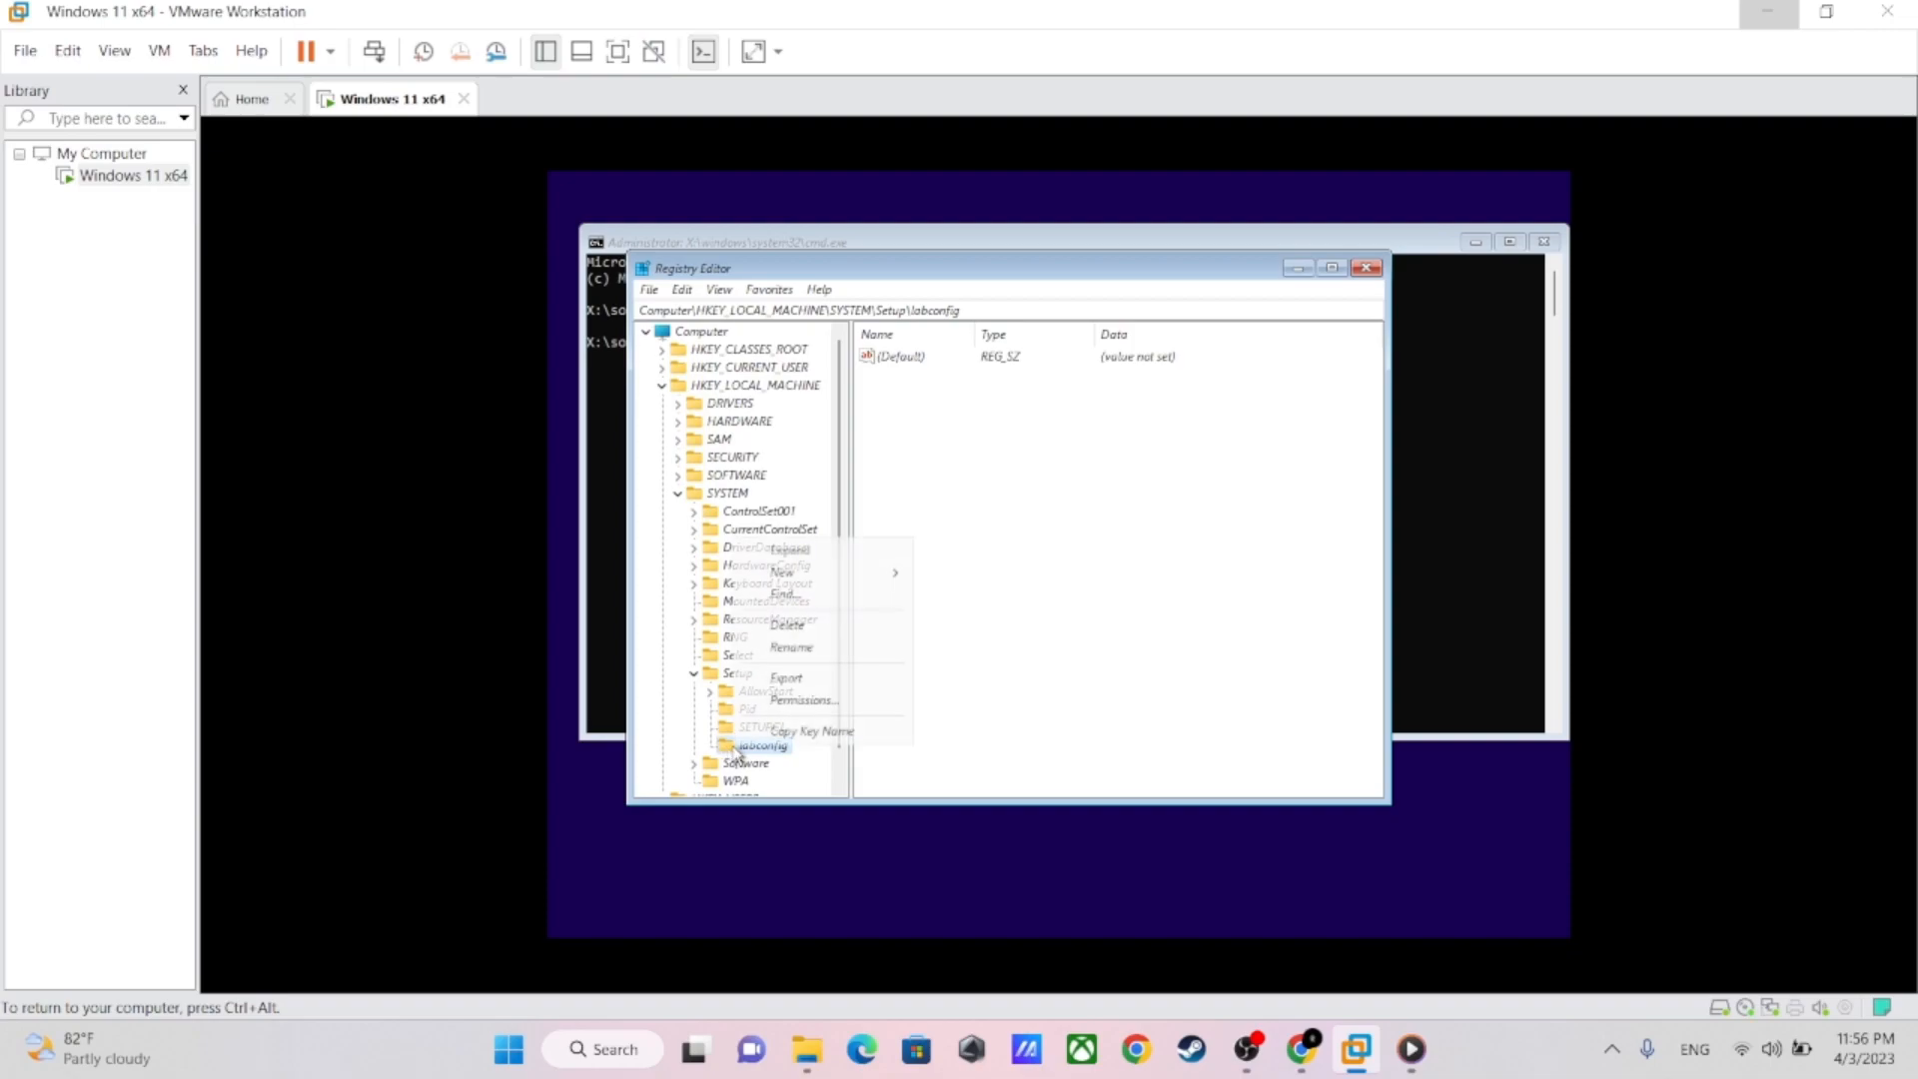
Create a DWORD (32-bit) value named BypassTPMCheck in the labconfig key
mouse_move(799, 574)
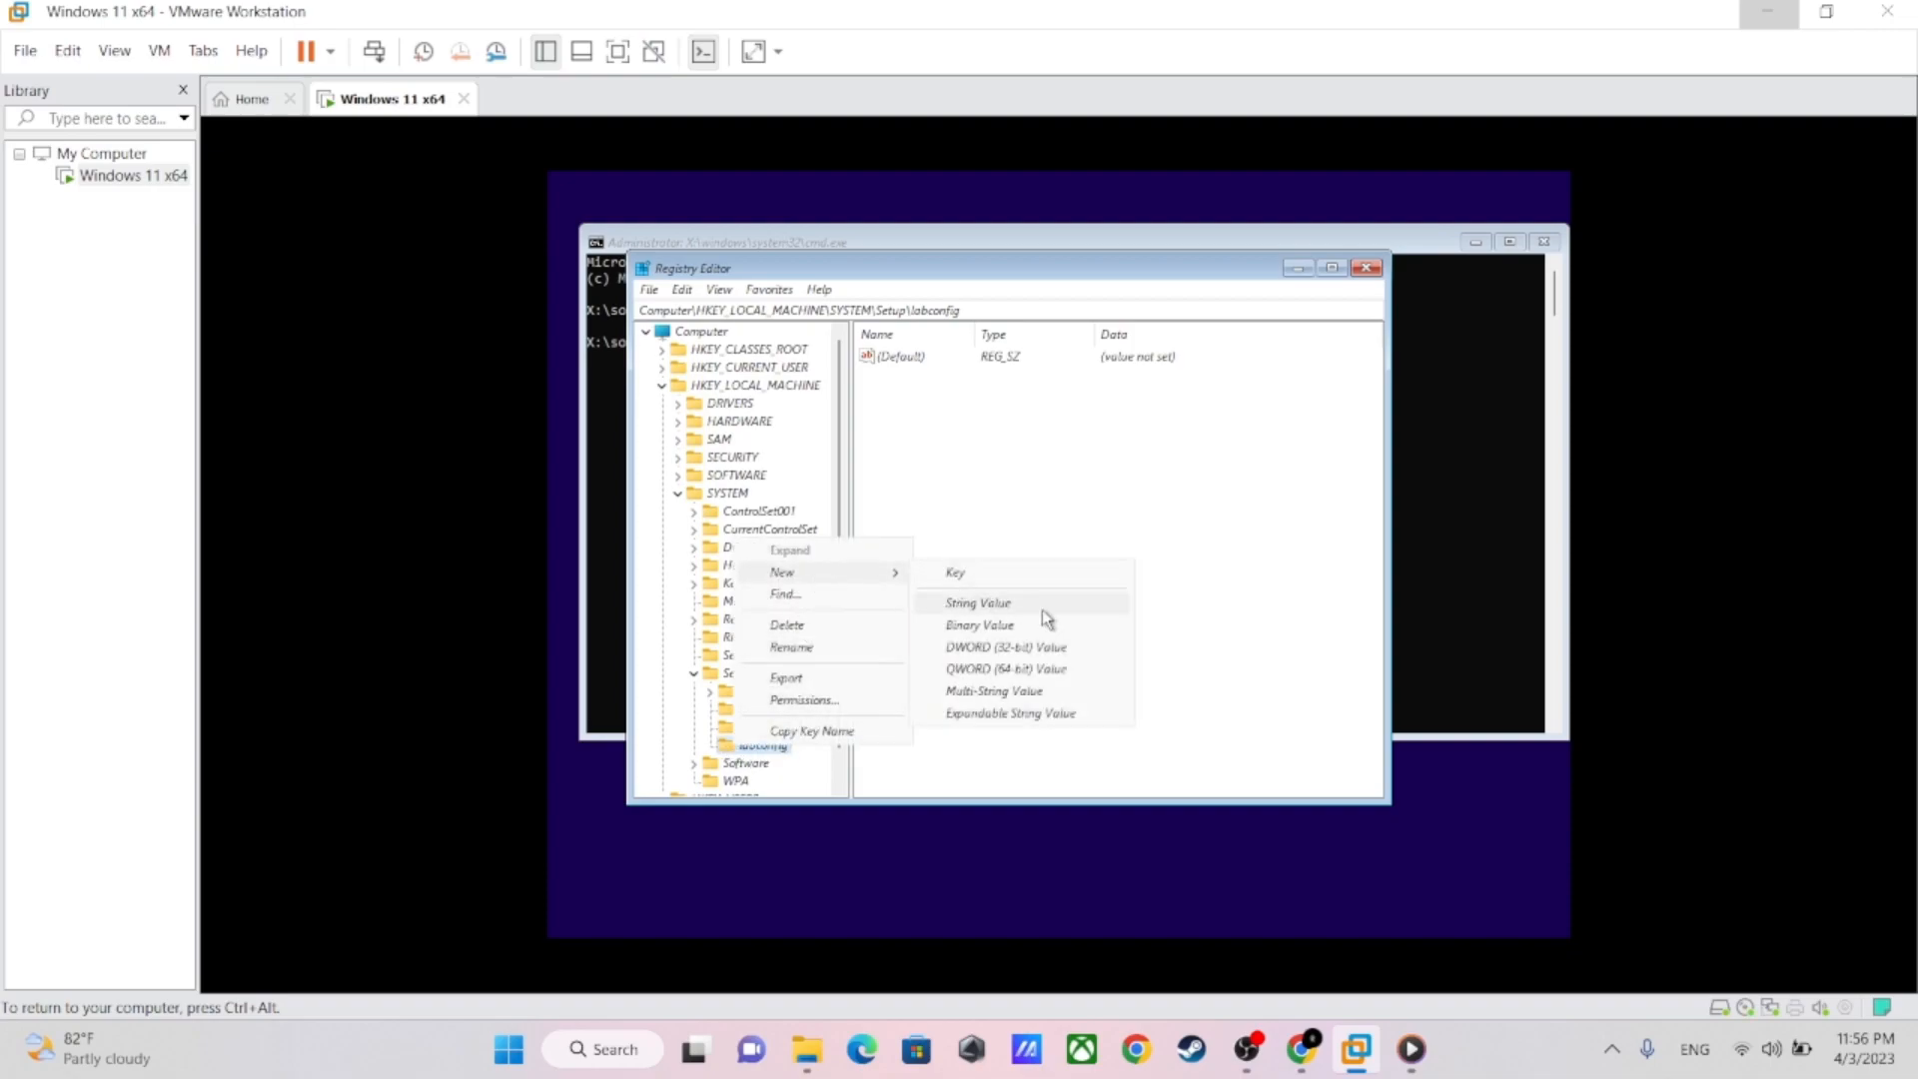
left_click(999, 652)
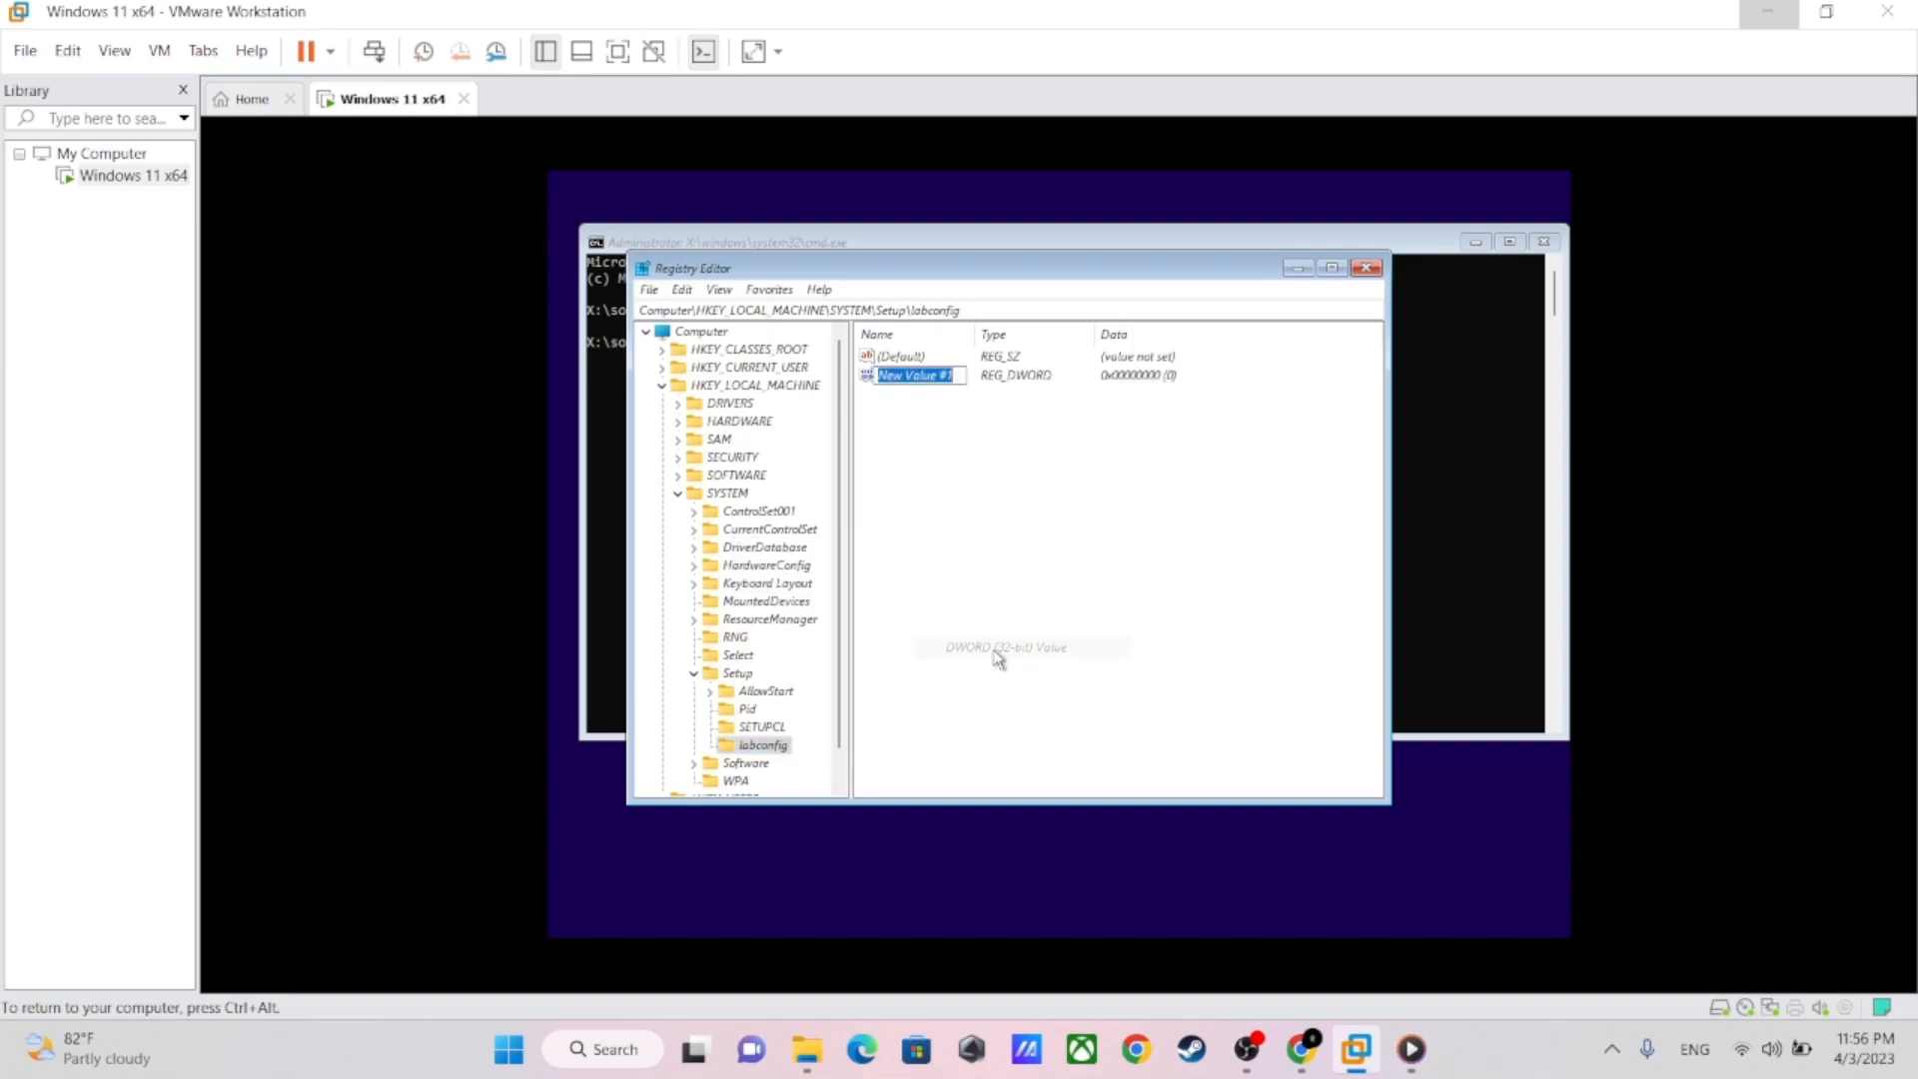
type("R")
type("ypass")
type("TPMChe")
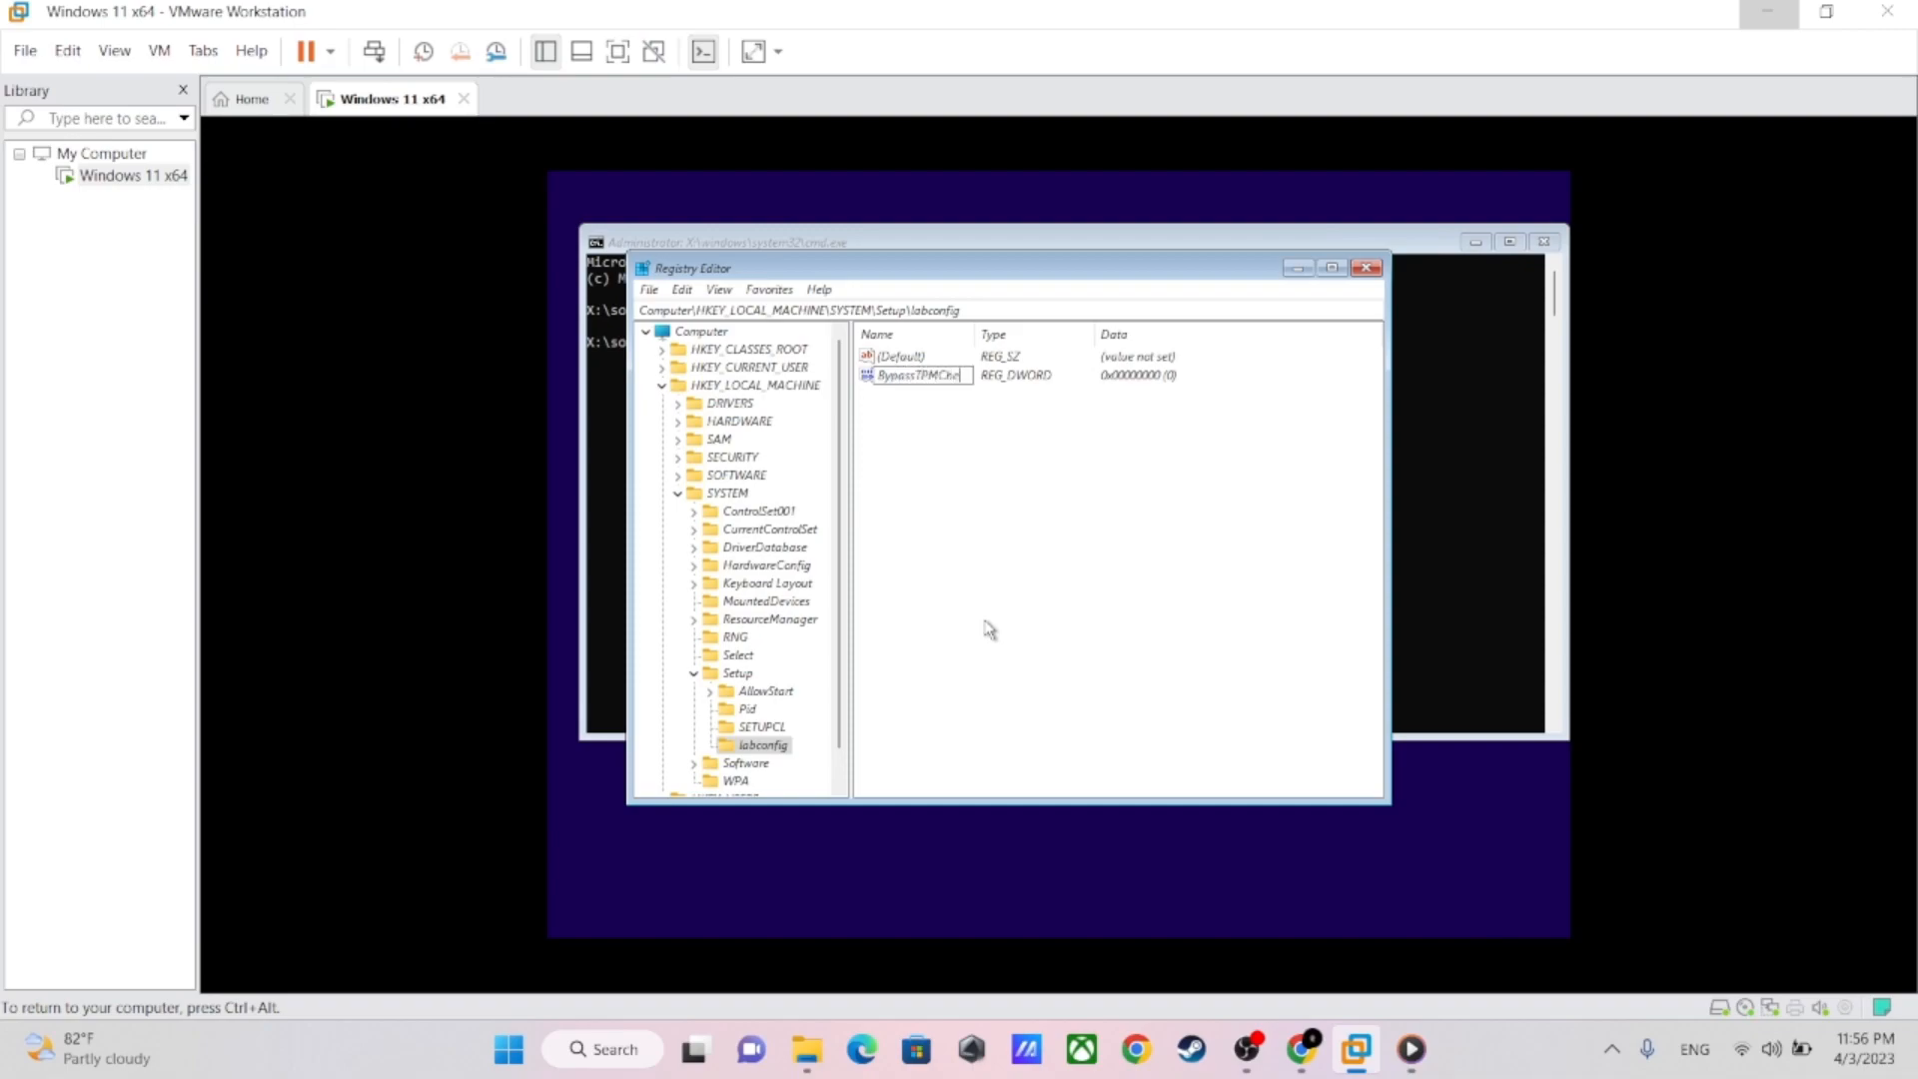
type("ck")
key("Return")
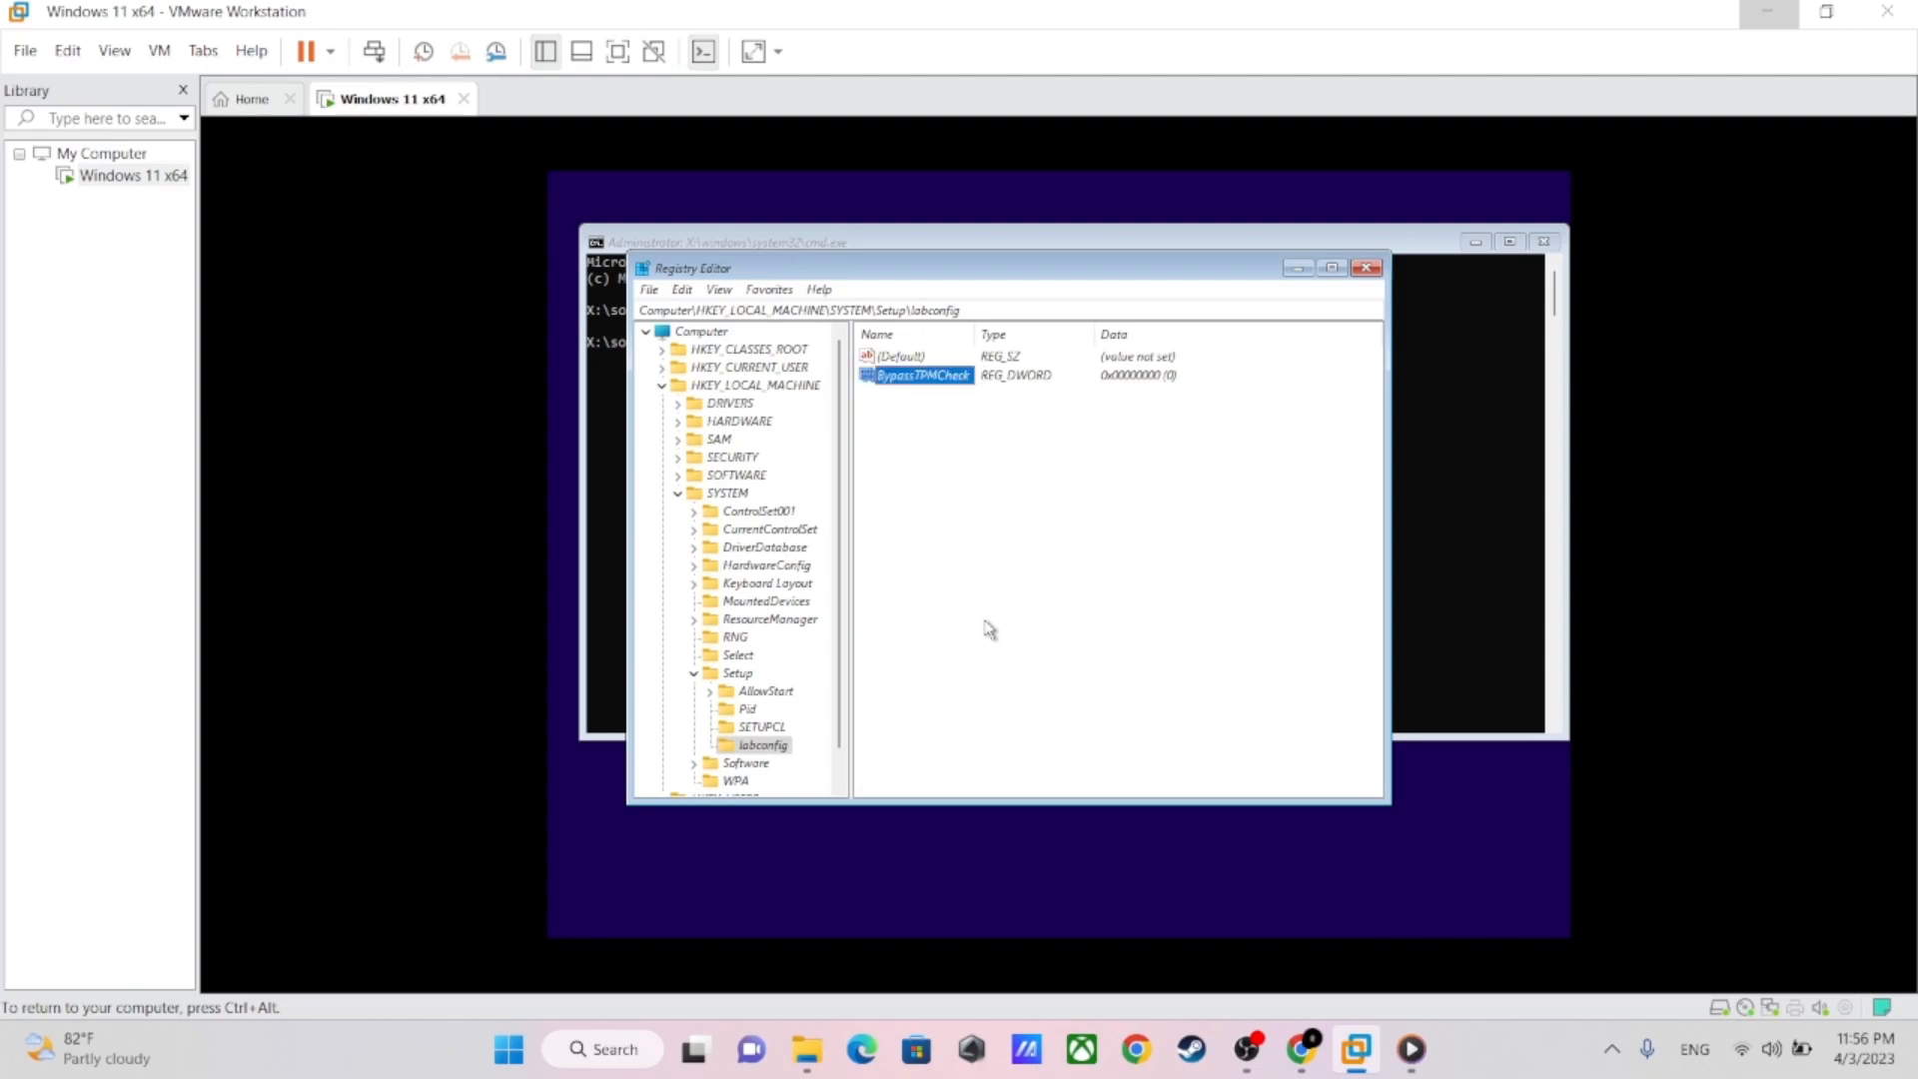
Set the value data of BypassTPMCheck to 1 and close the Registry Editor and Command Prompt
right_click(929, 385)
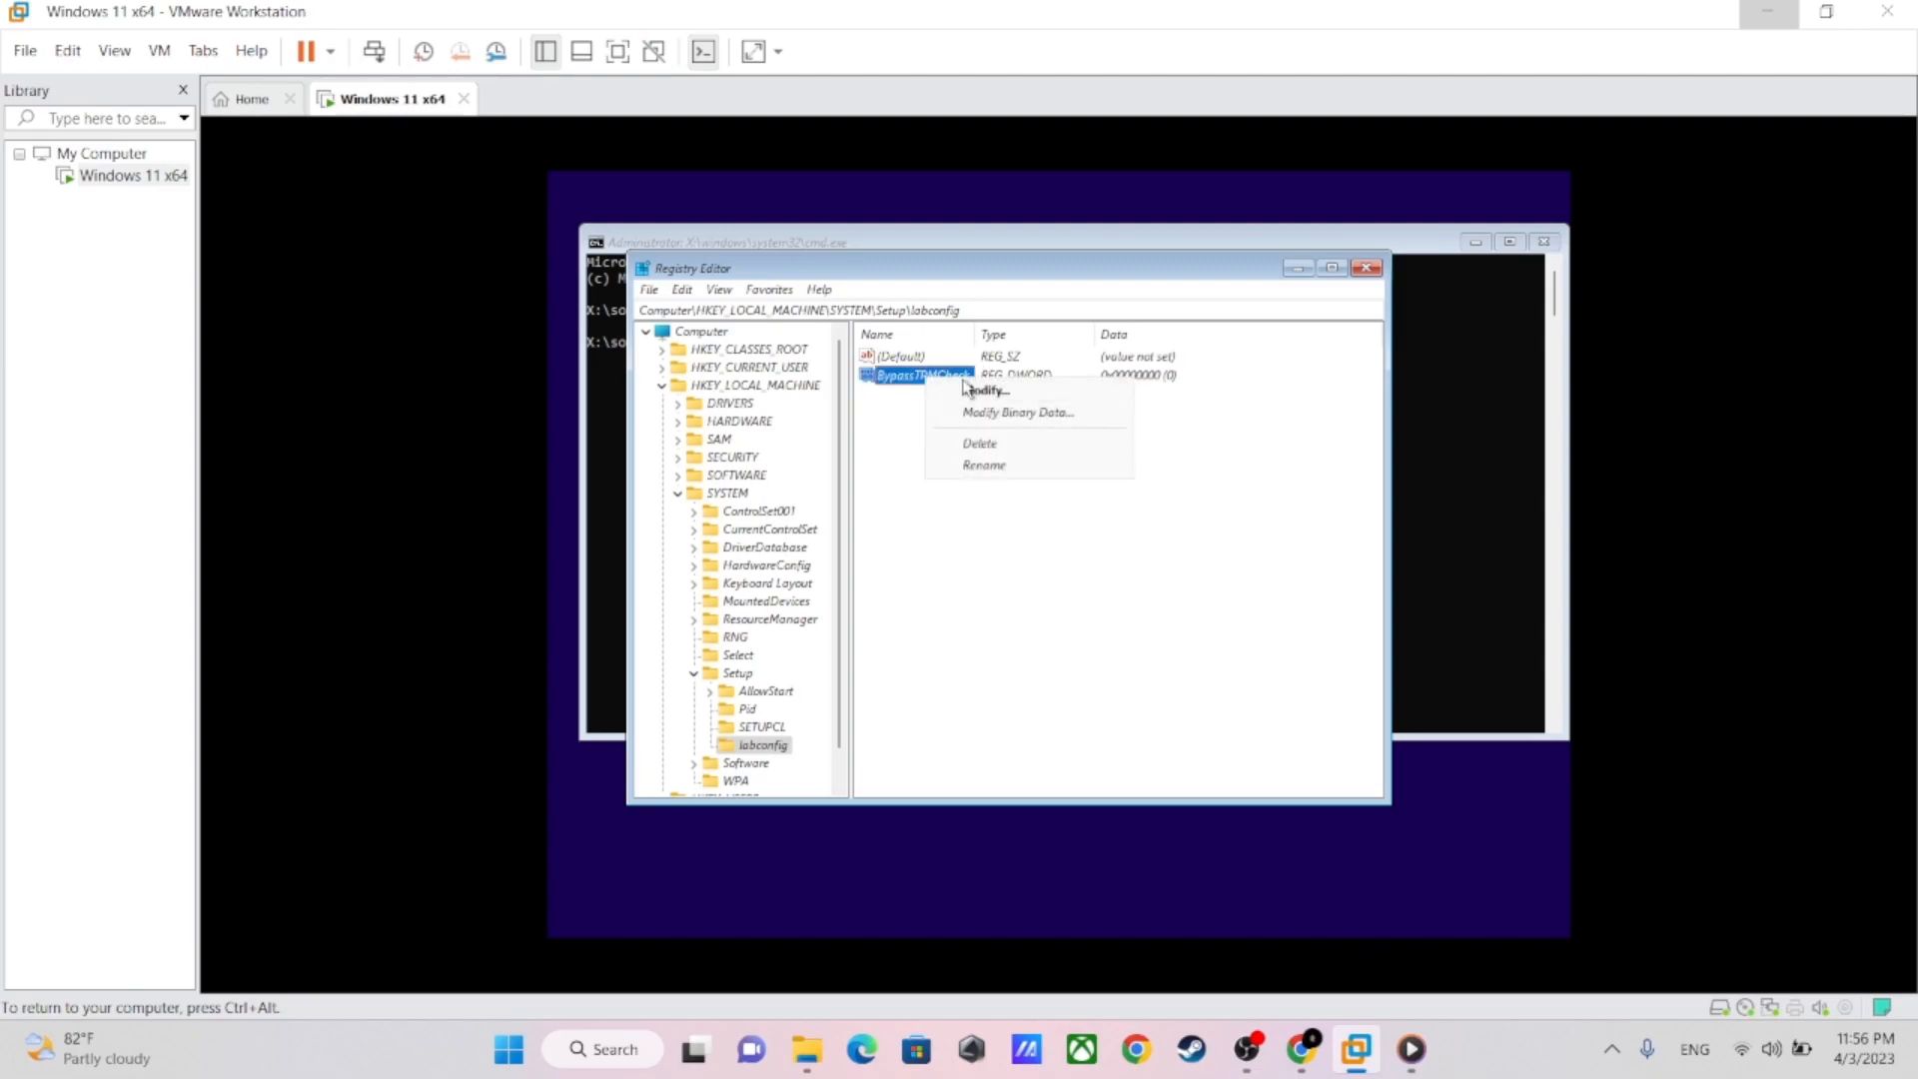
left_click(964, 392)
type("1")
left_click(894, 520)
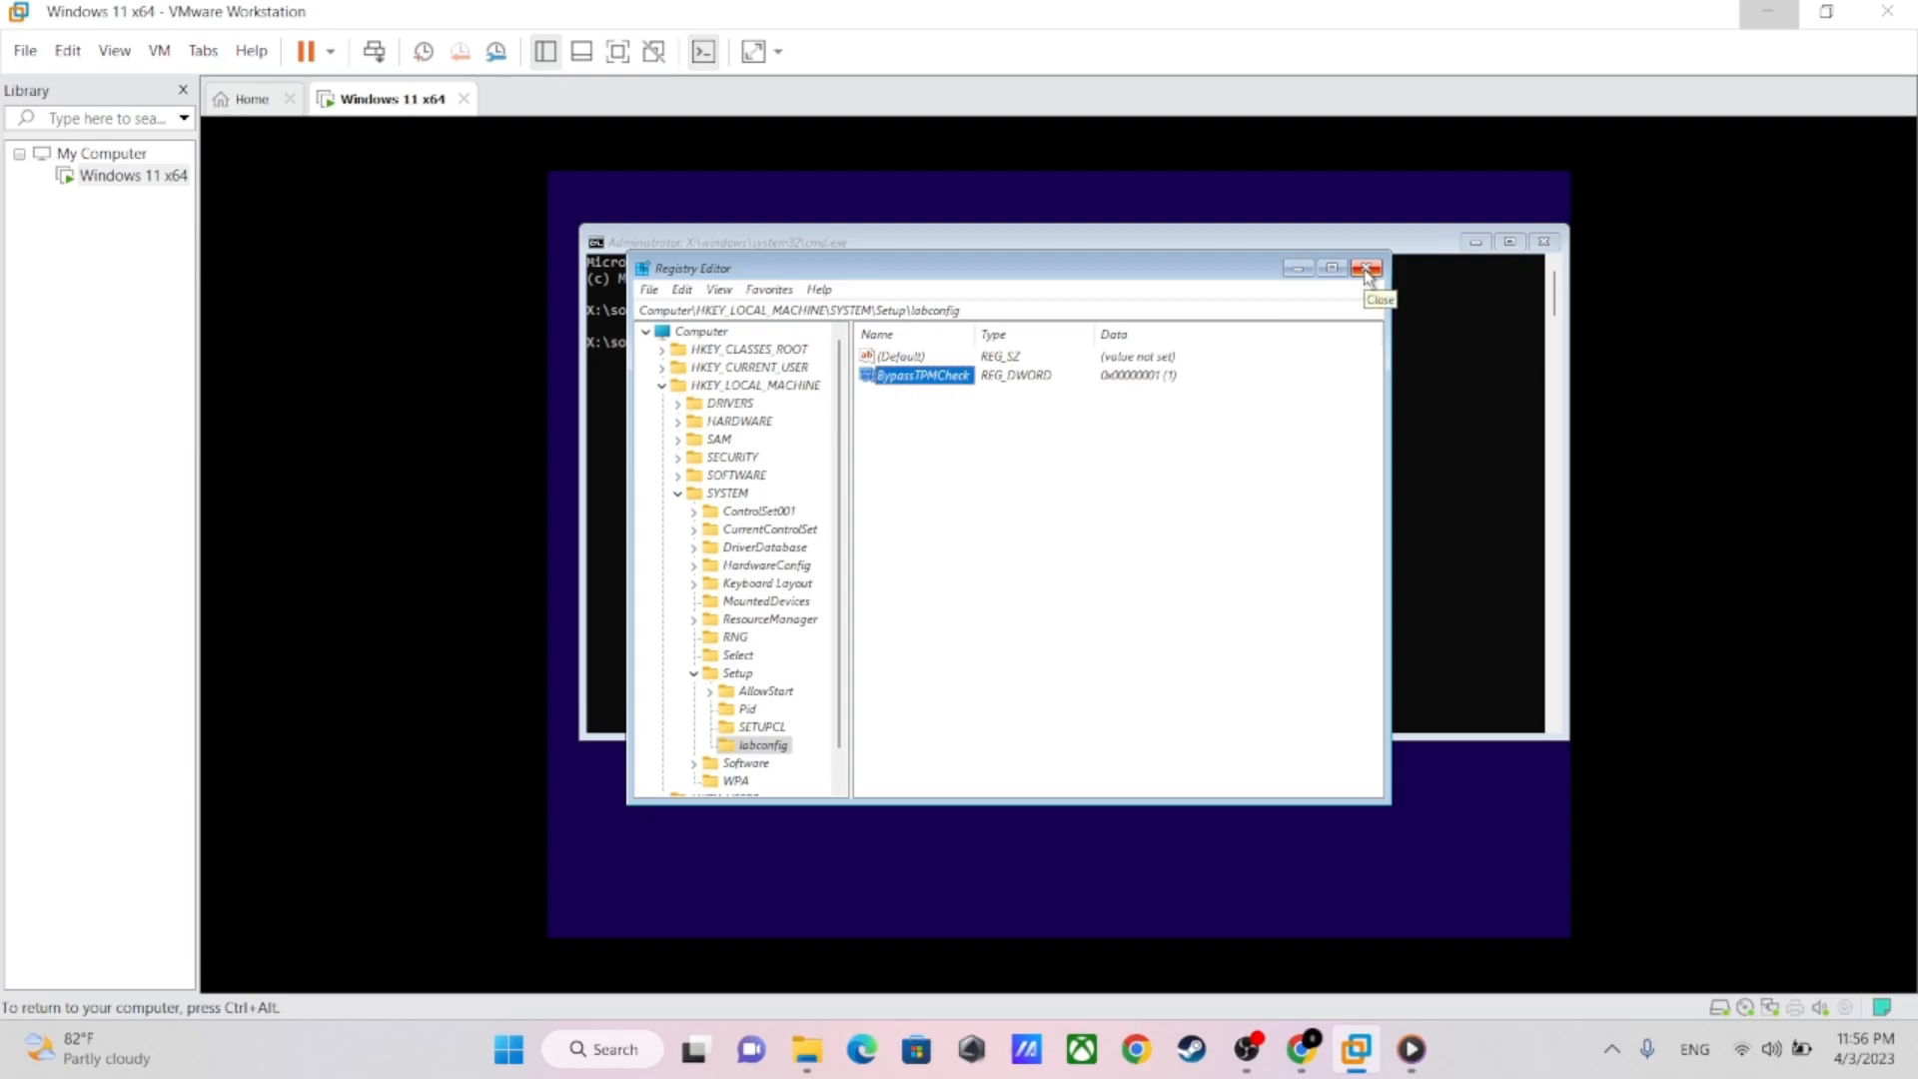
left_click(1366, 270)
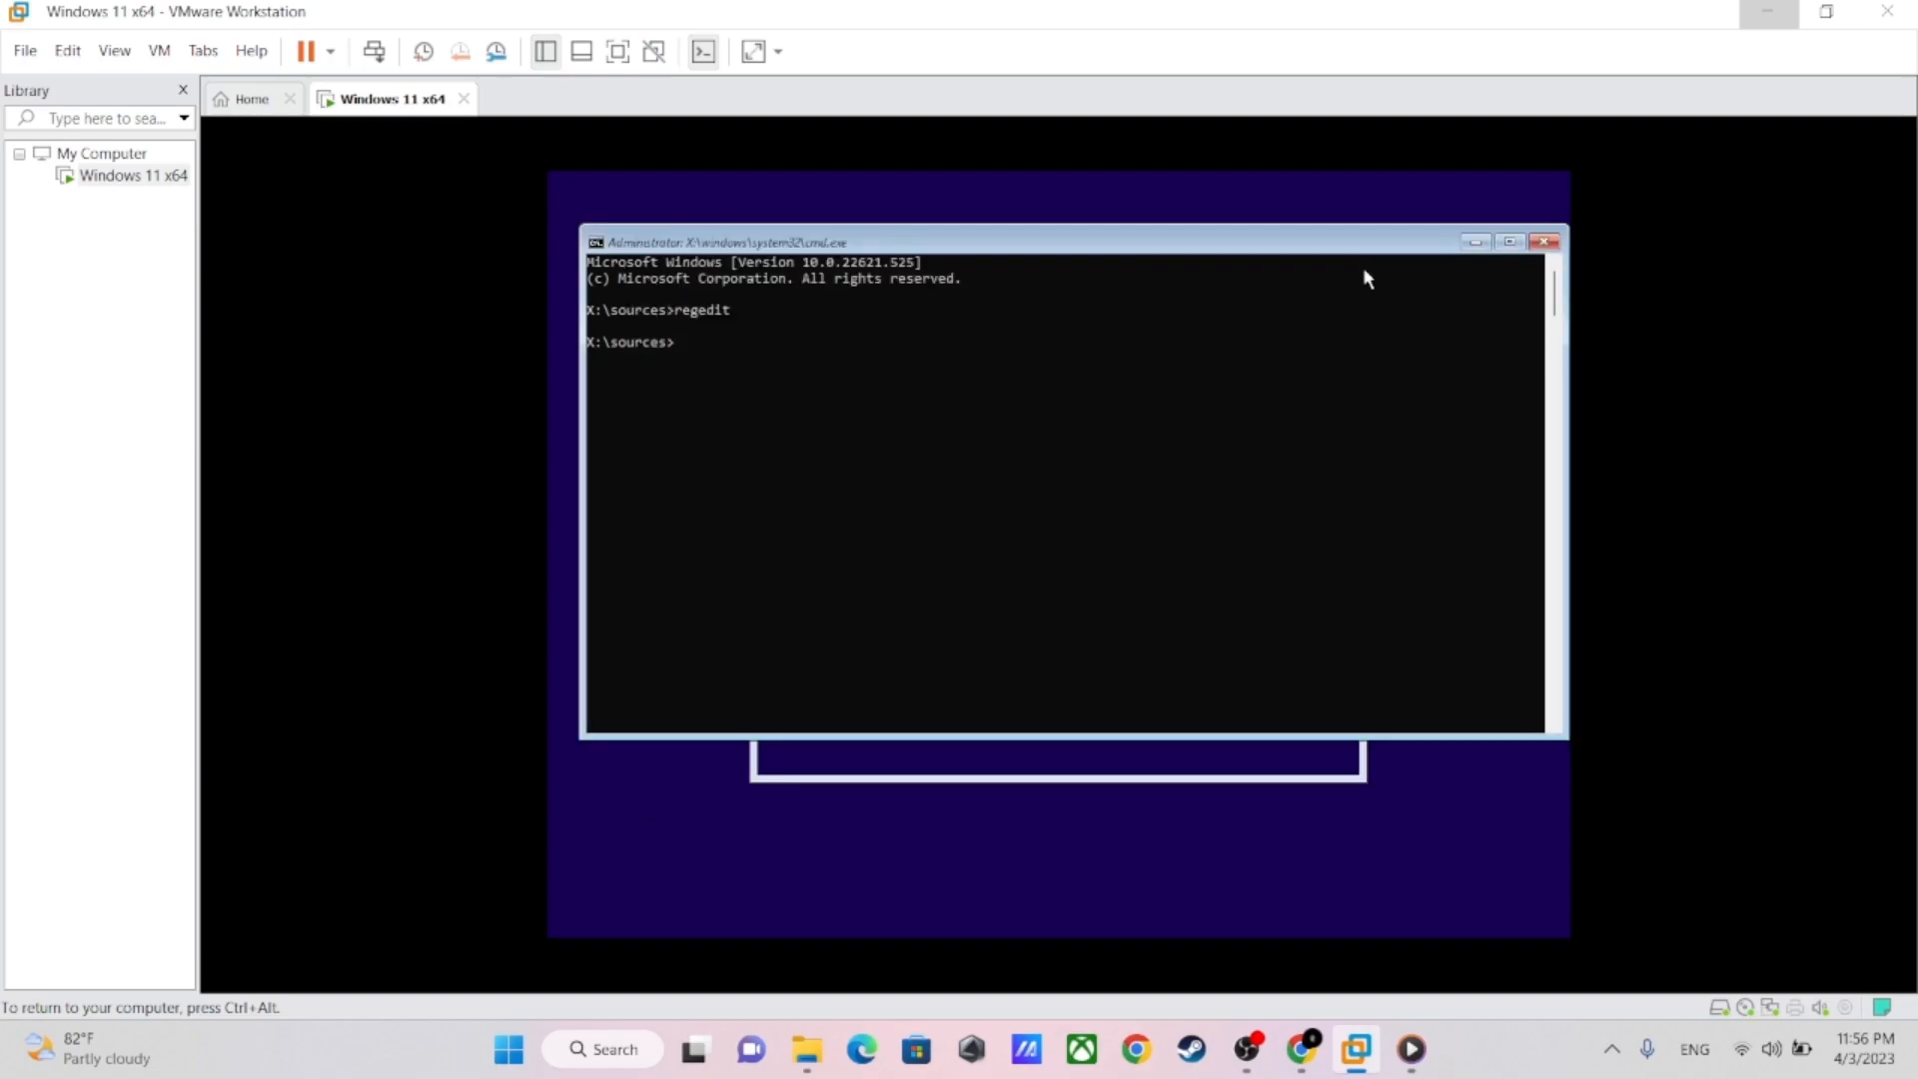
left_click(1550, 243)
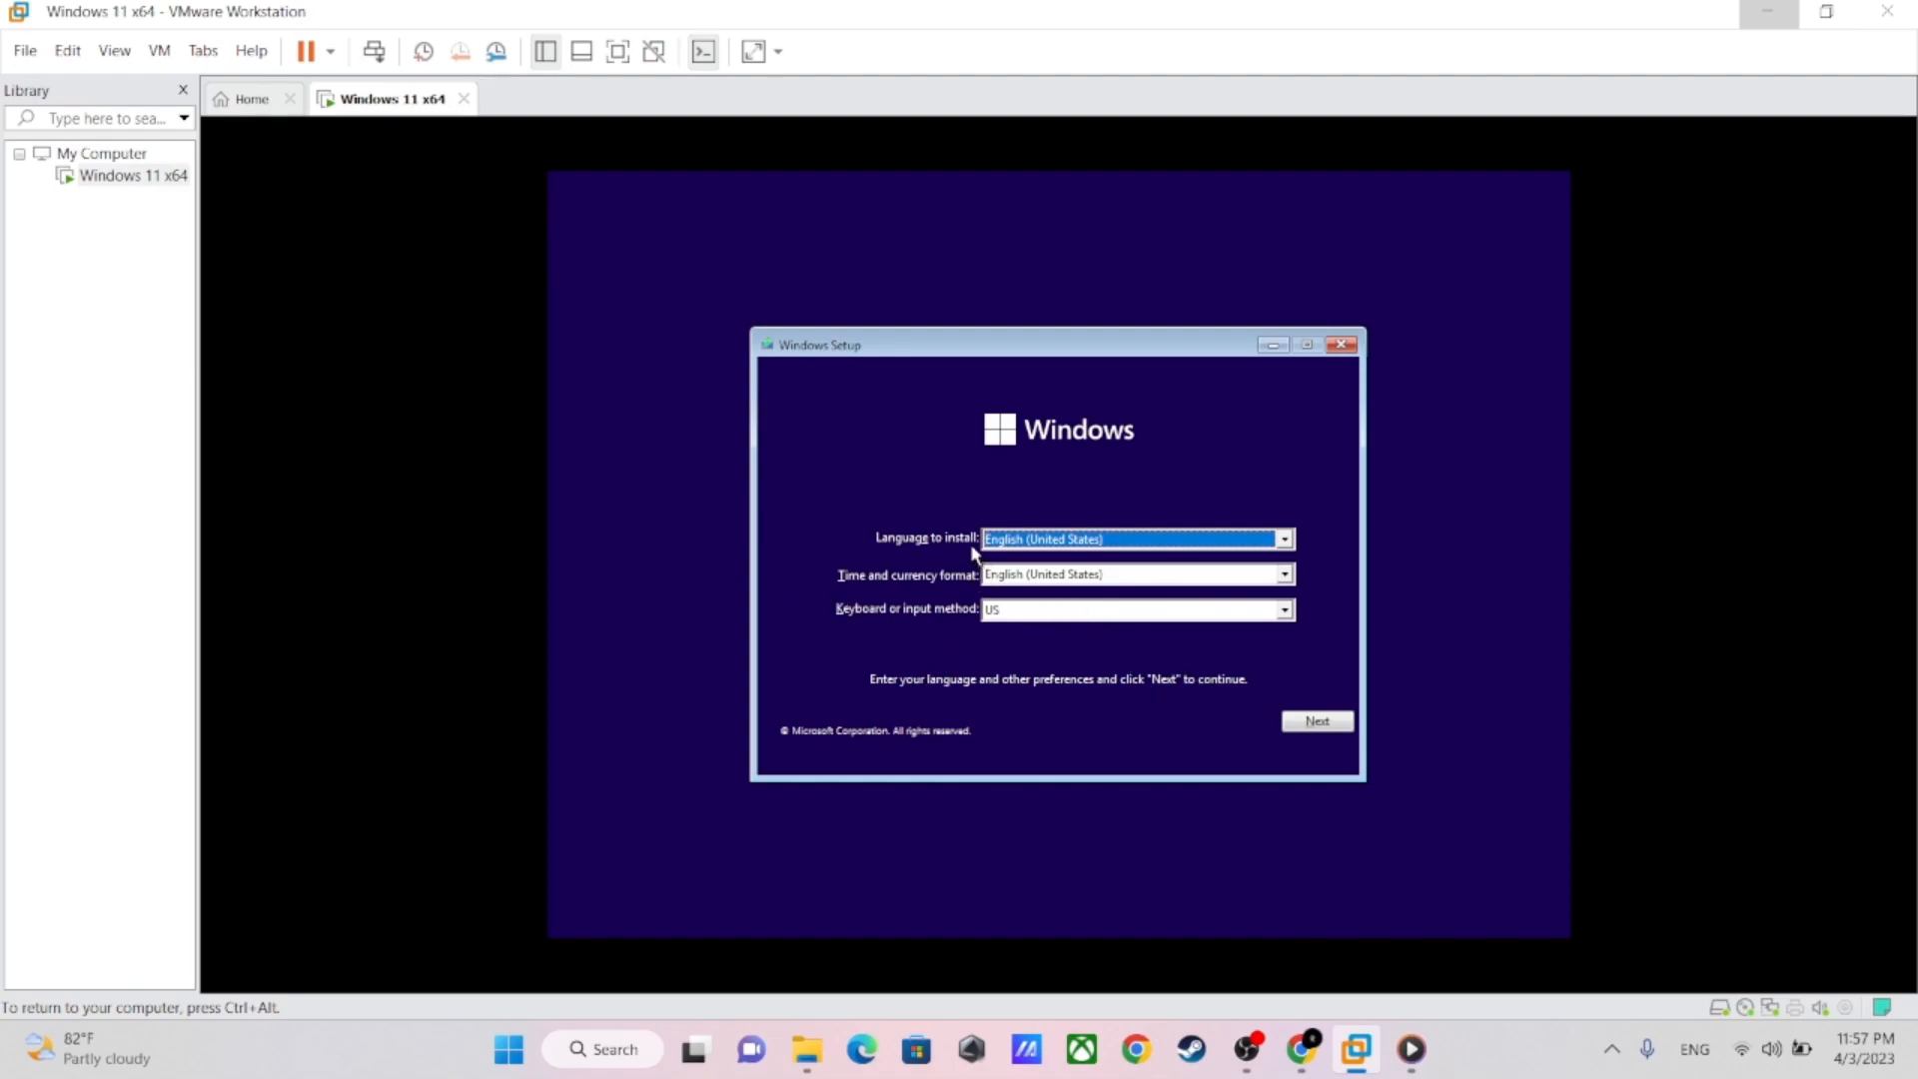
Keep English (United States) as the installation language and start the Windows installation
left_click(1289, 542)
left_click(1289, 542)
left_click(1323, 726)
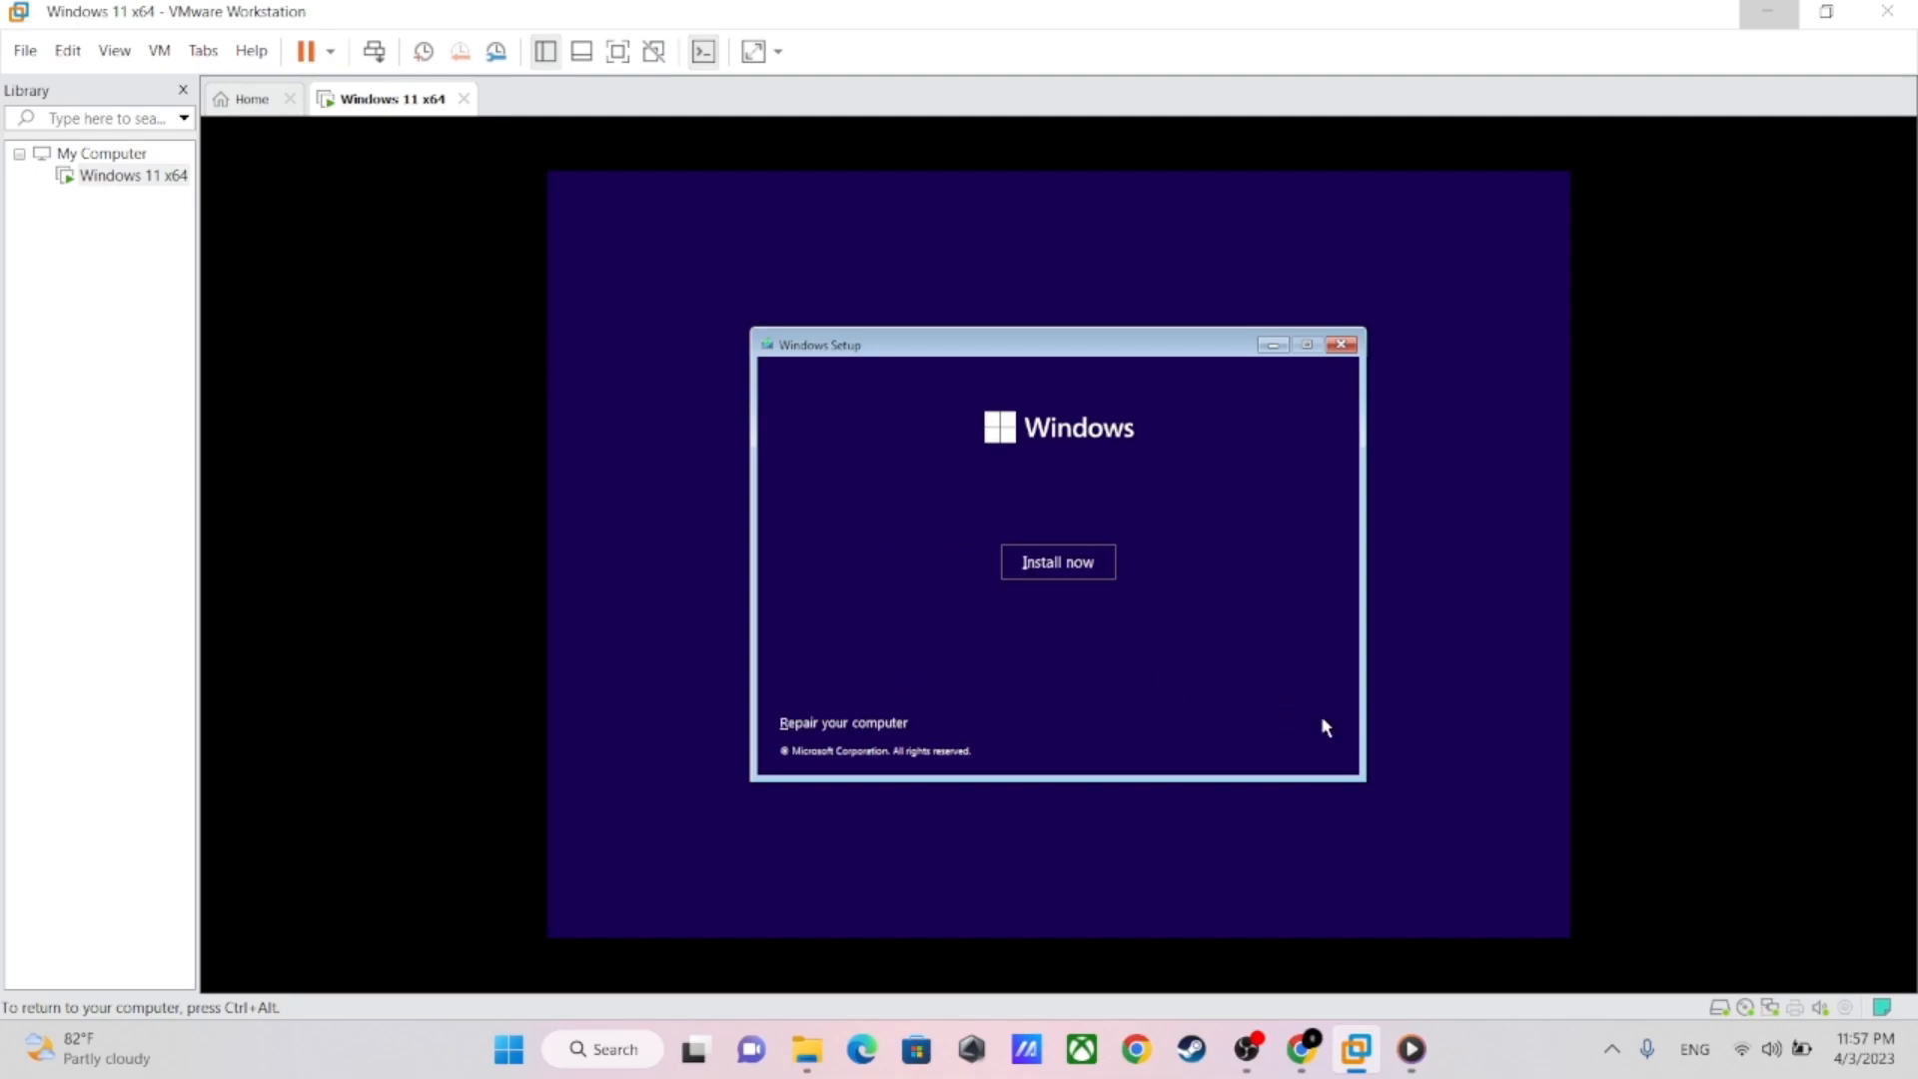
left_click(1034, 575)
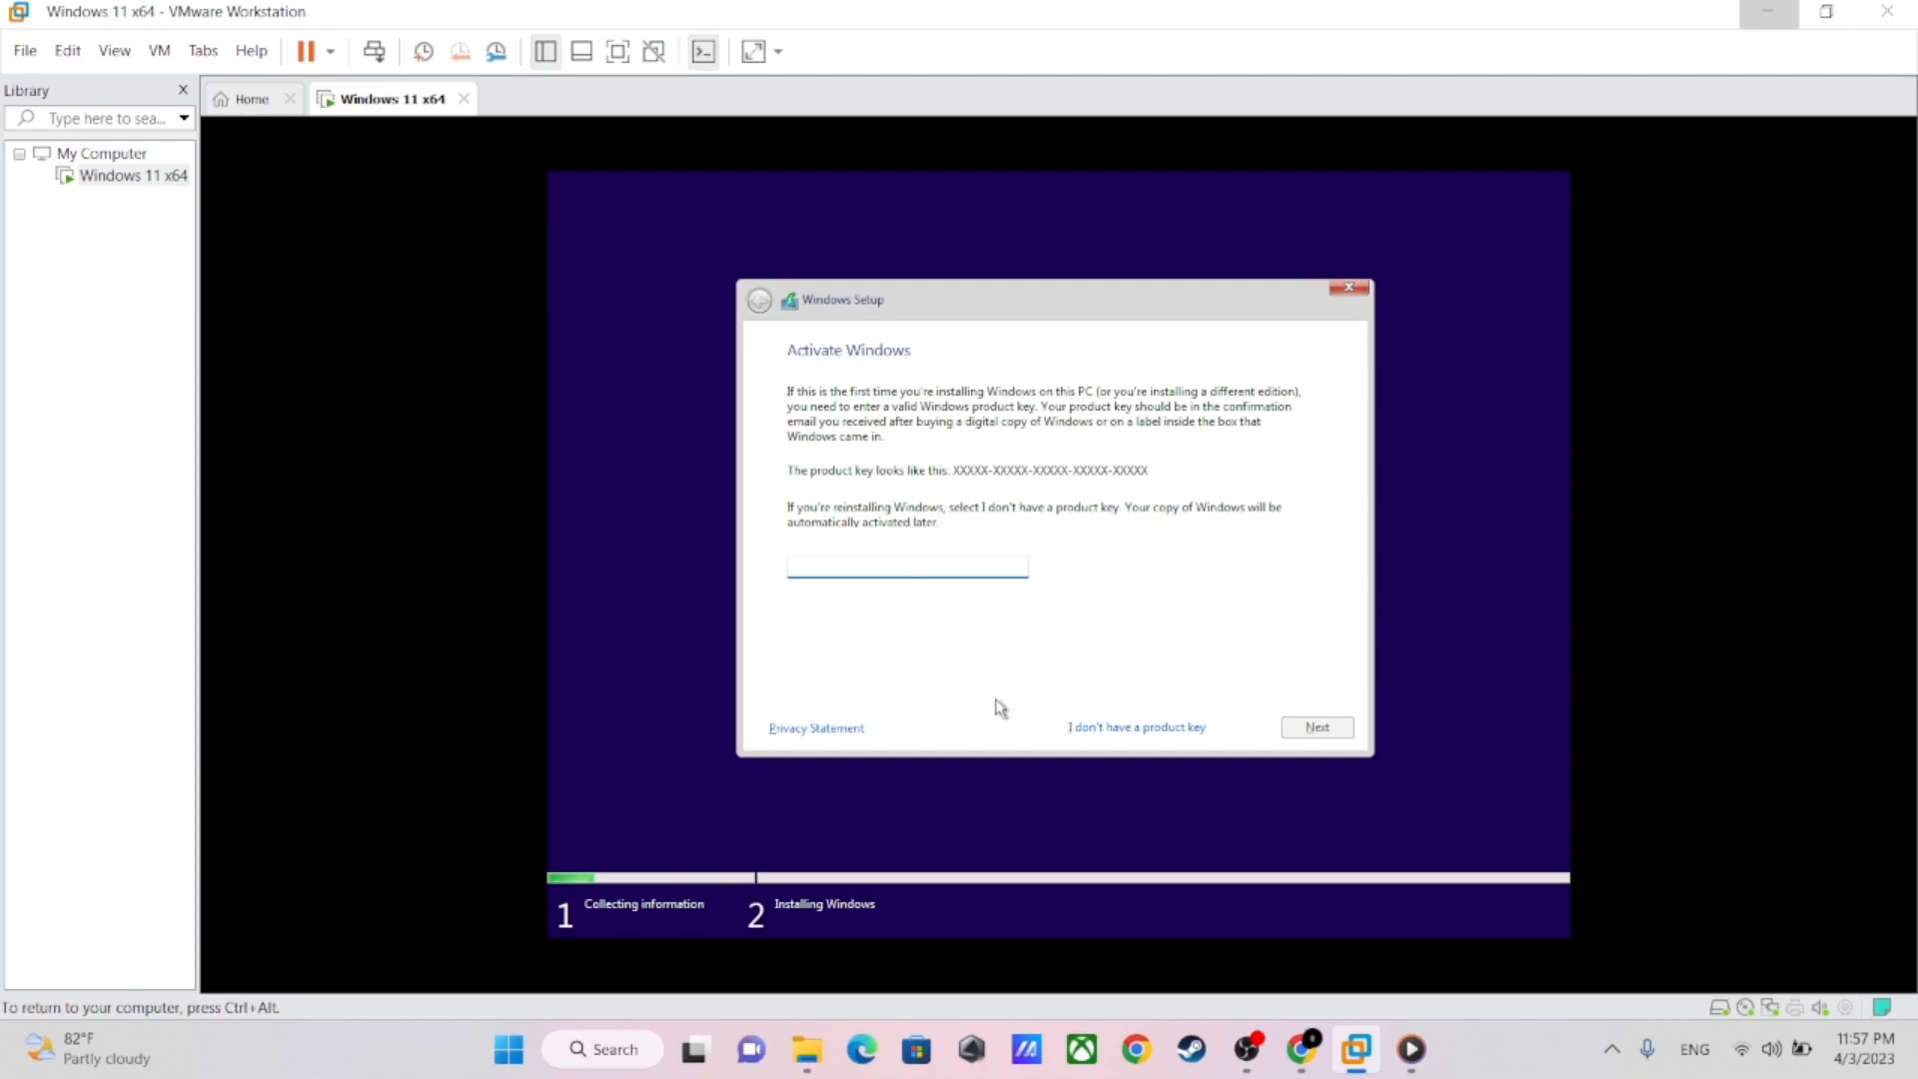
Continue without a product key and choose Windows 11 Pro as the operating system to install
left_click(1149, 729)
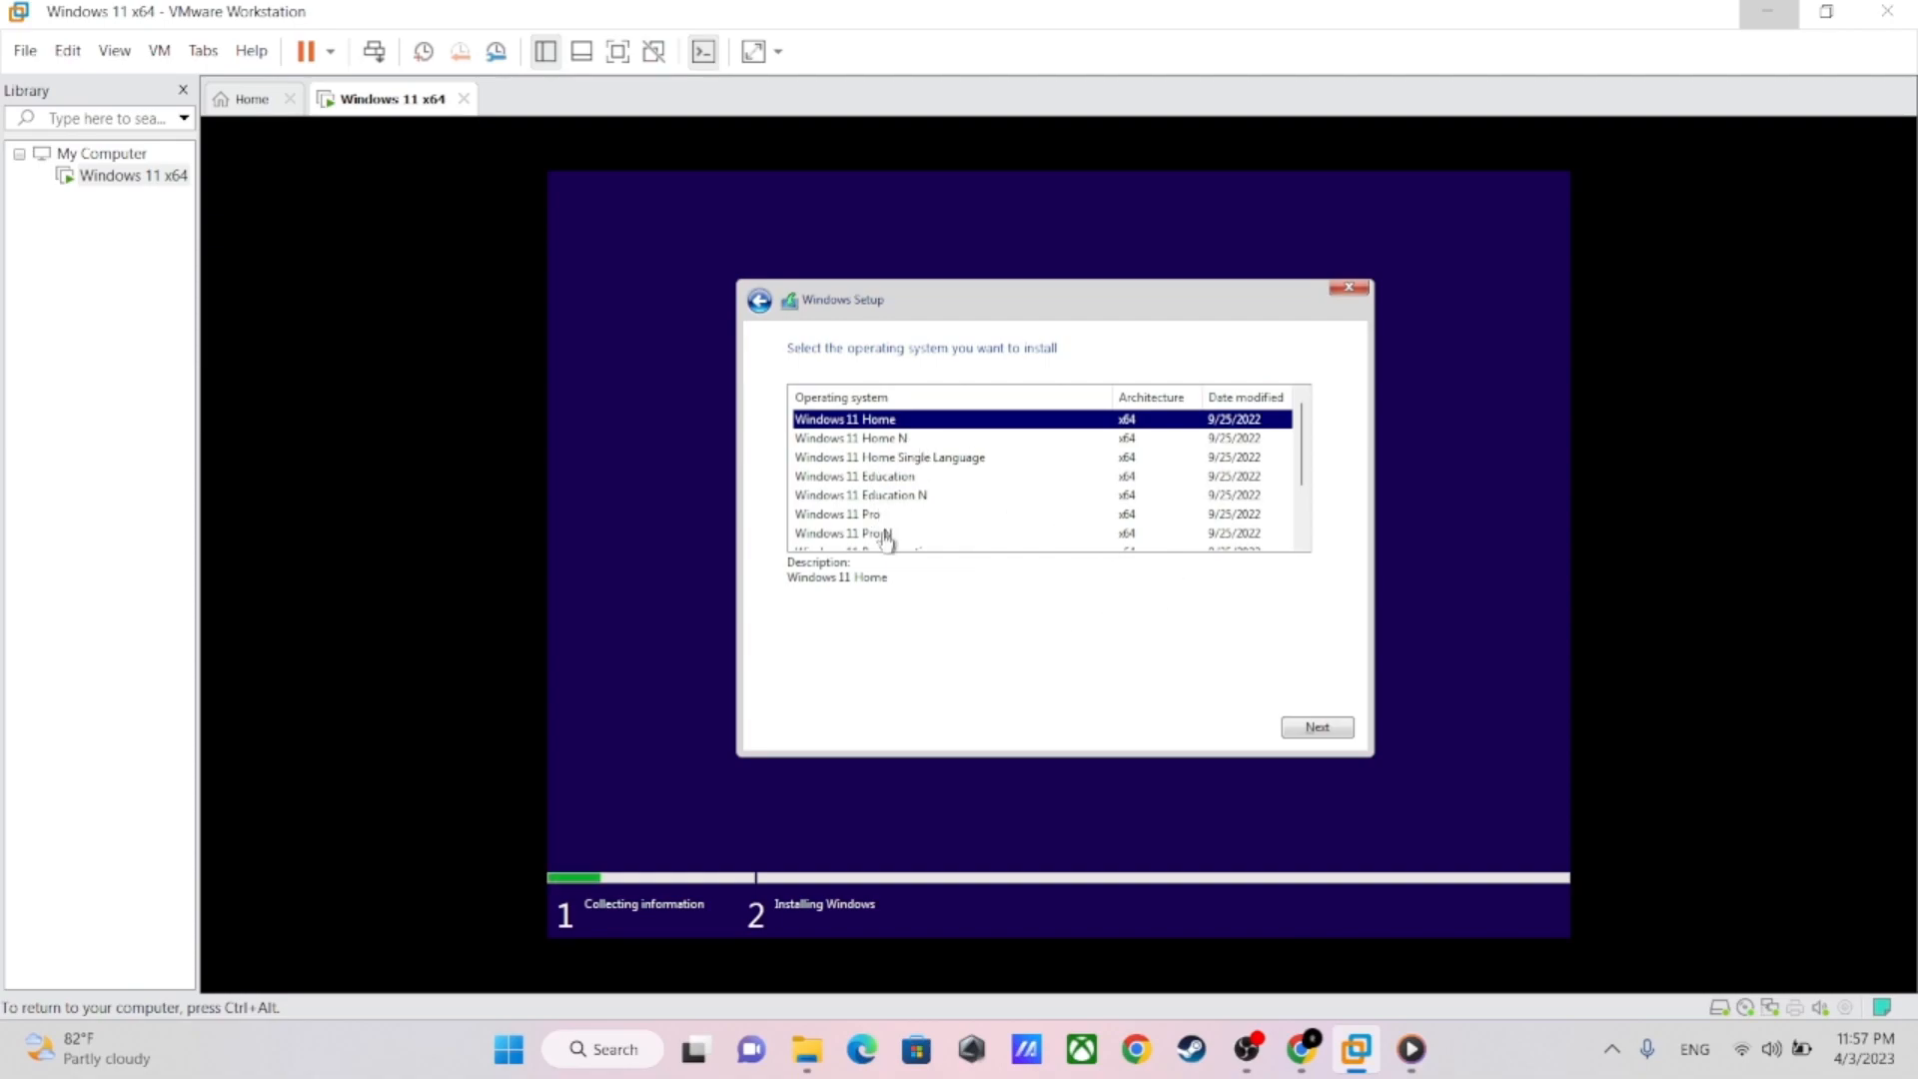
left_click(855, 515)
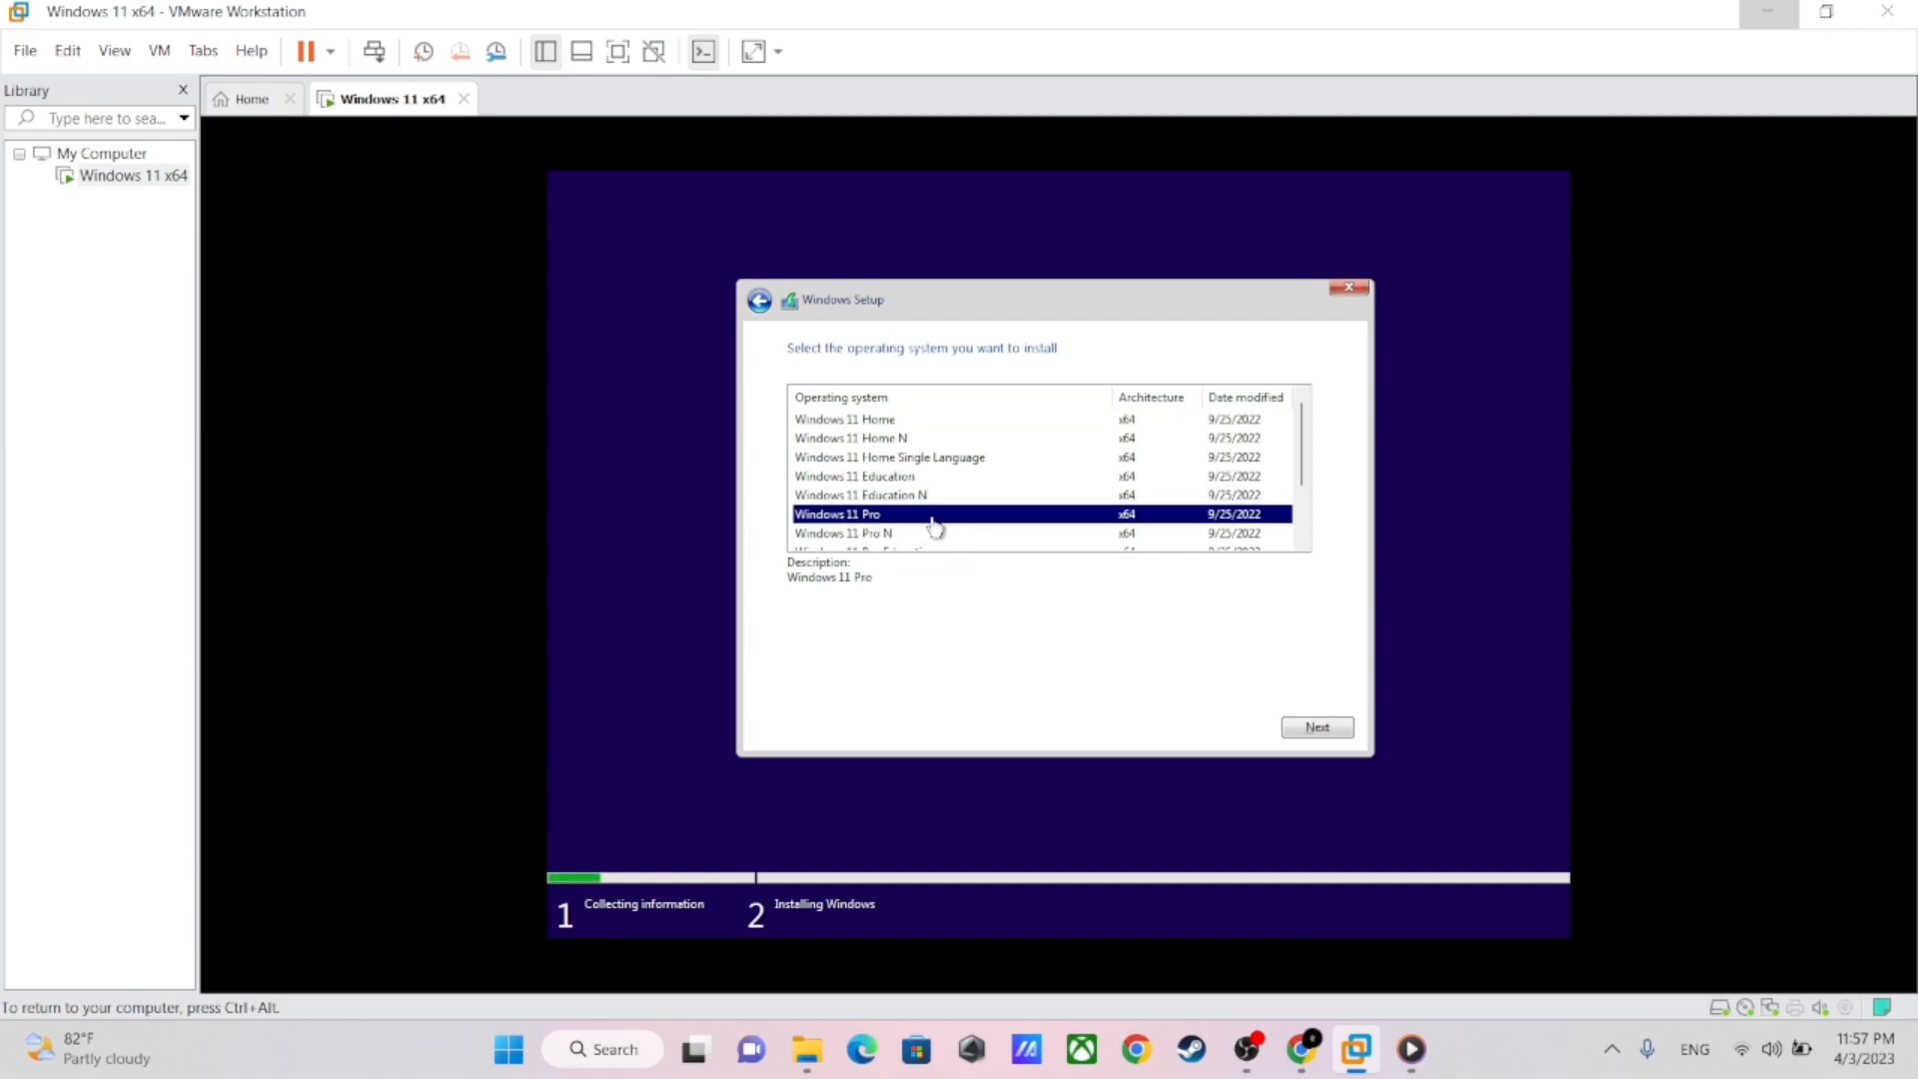
left_click(1320, 729)
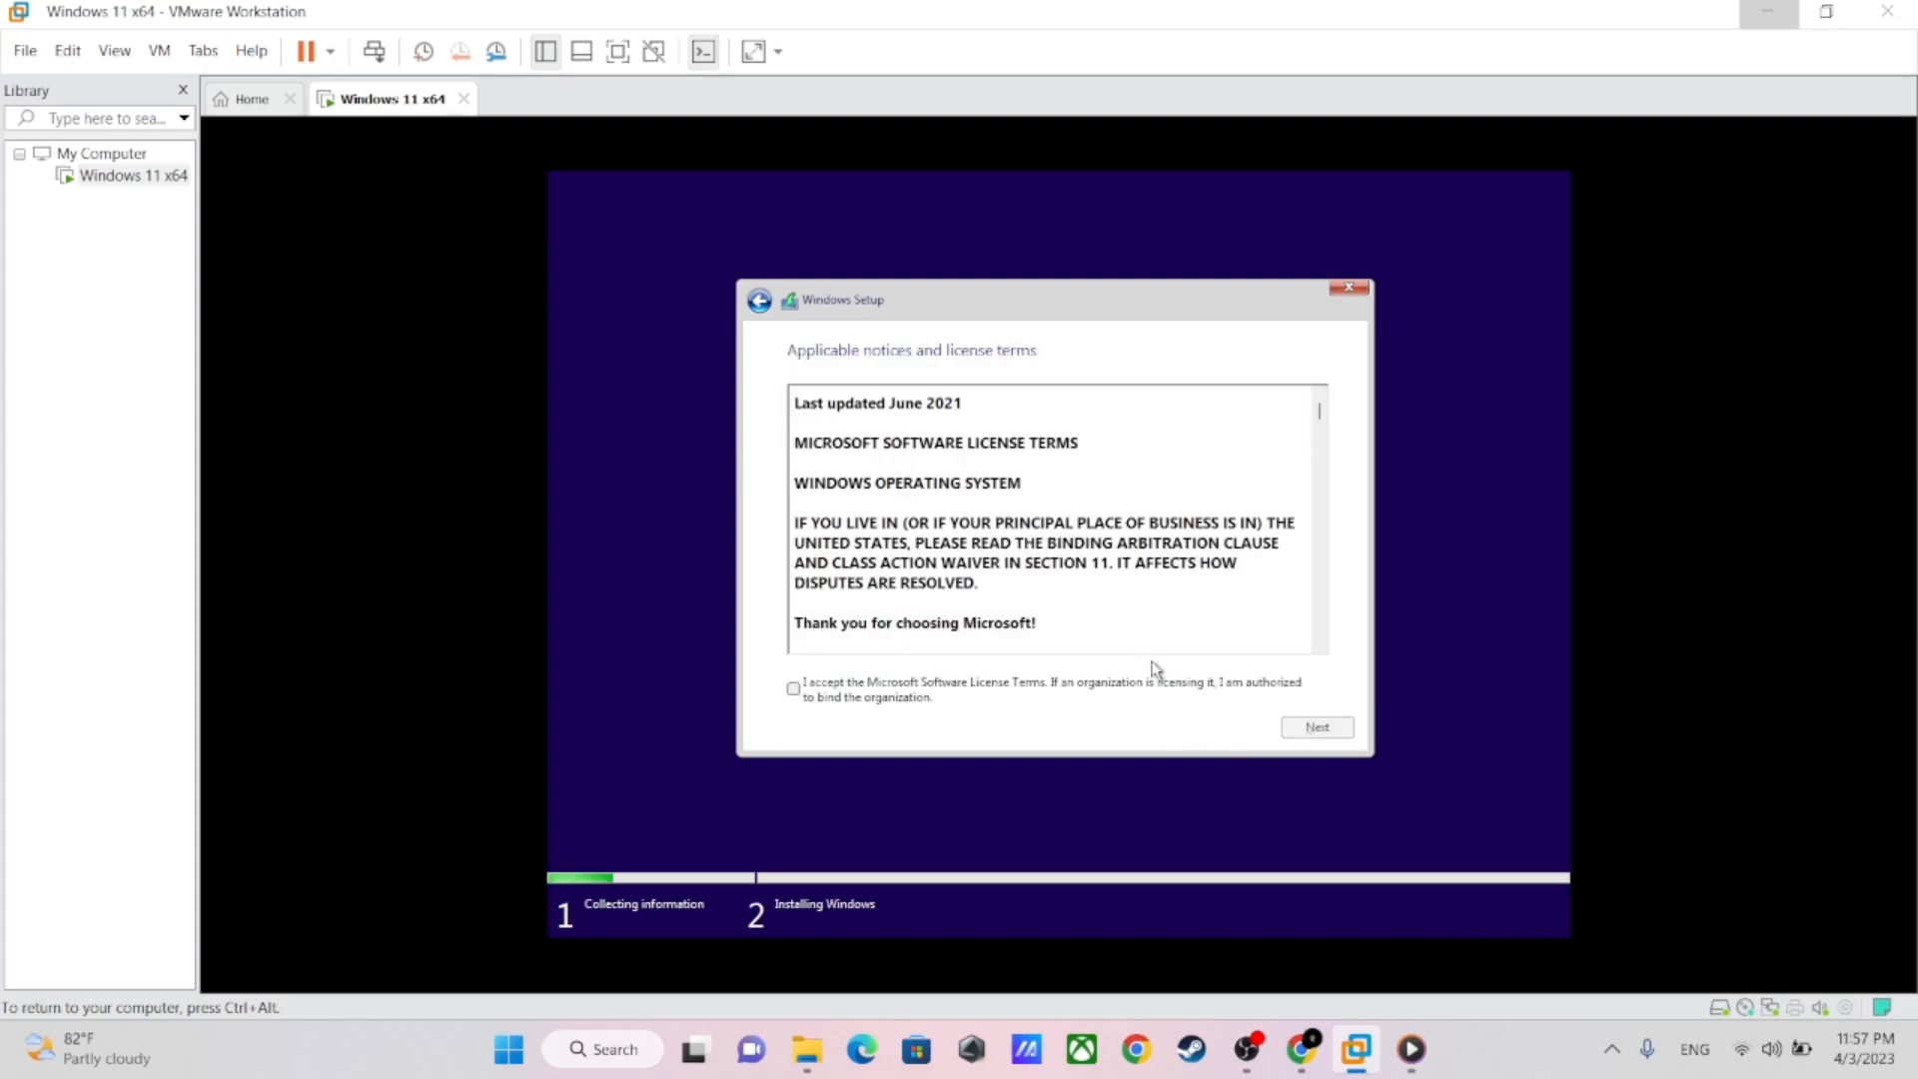
Accept the Microsoft license terms and choose the Custom: Install Windows only (advanced) installation type
left_click(794, 689)
left_click(1308, 735)
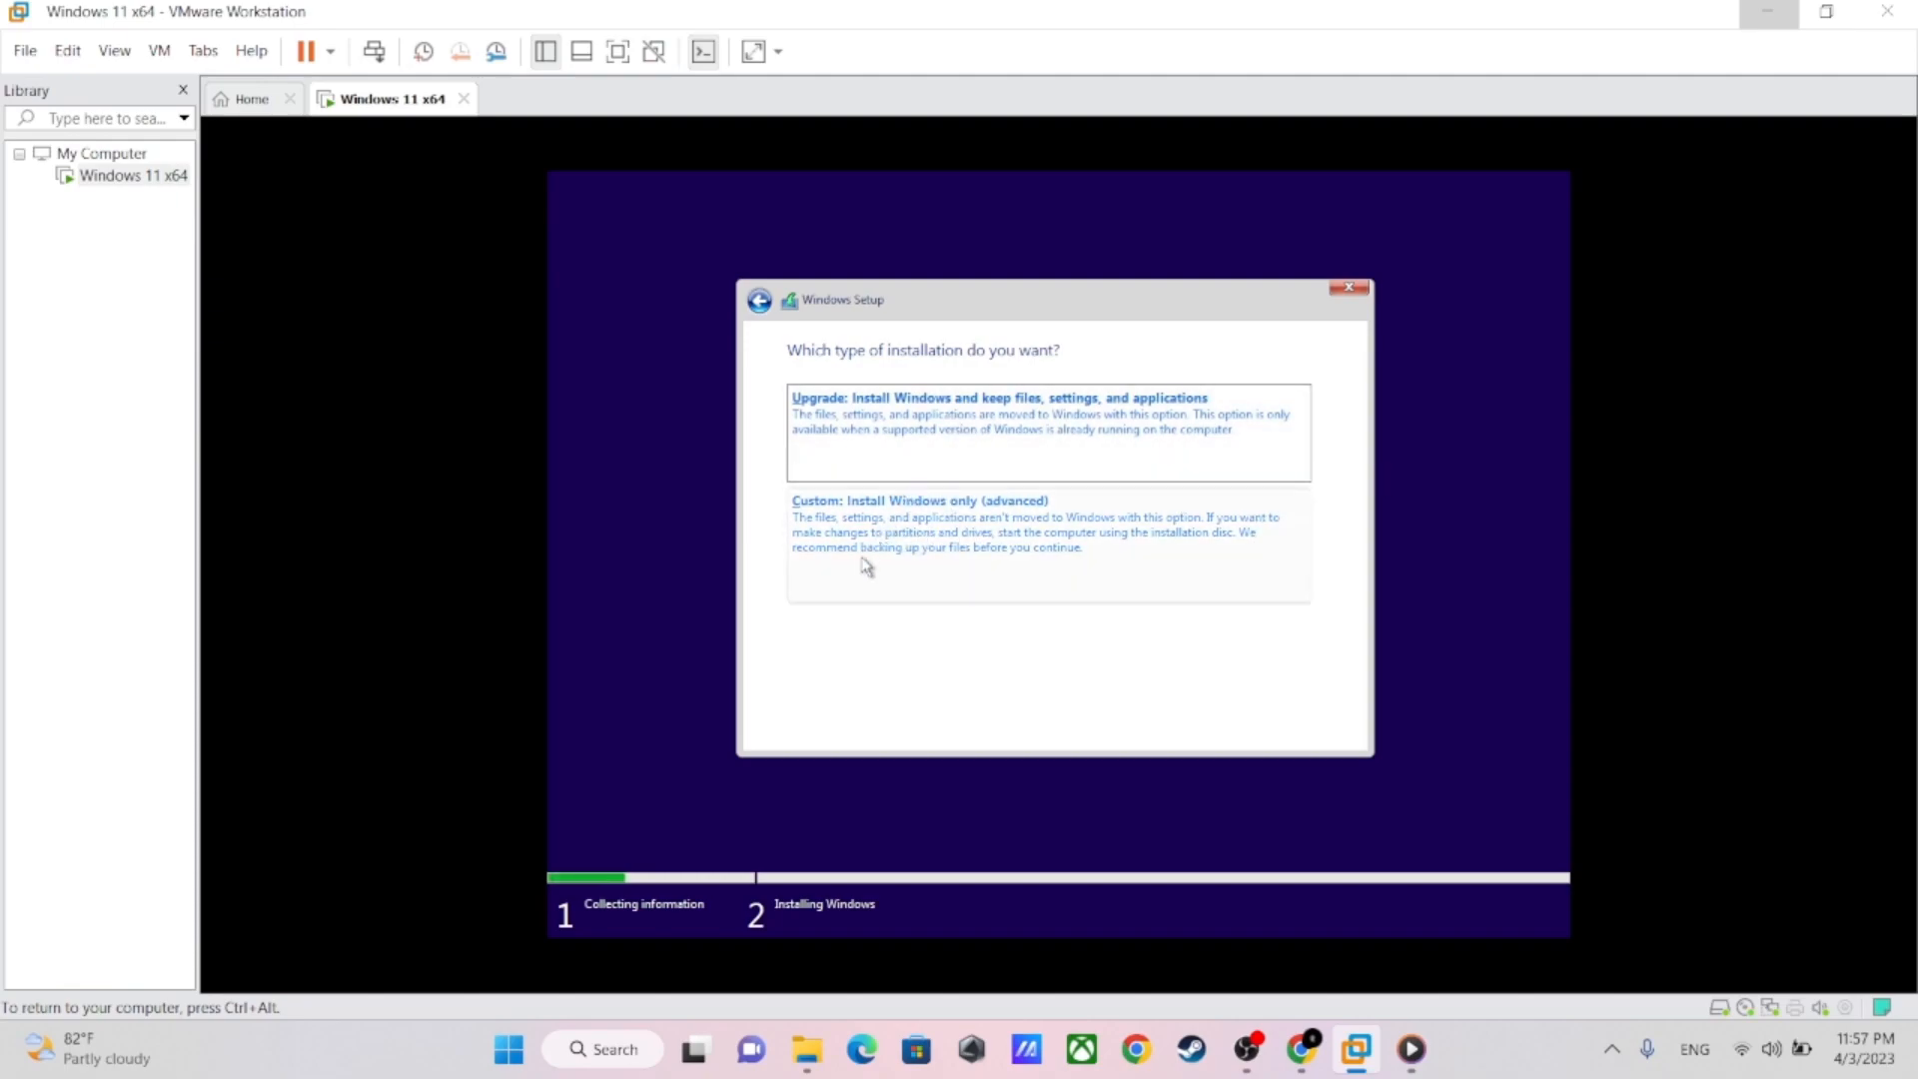
left_click(944, 552)
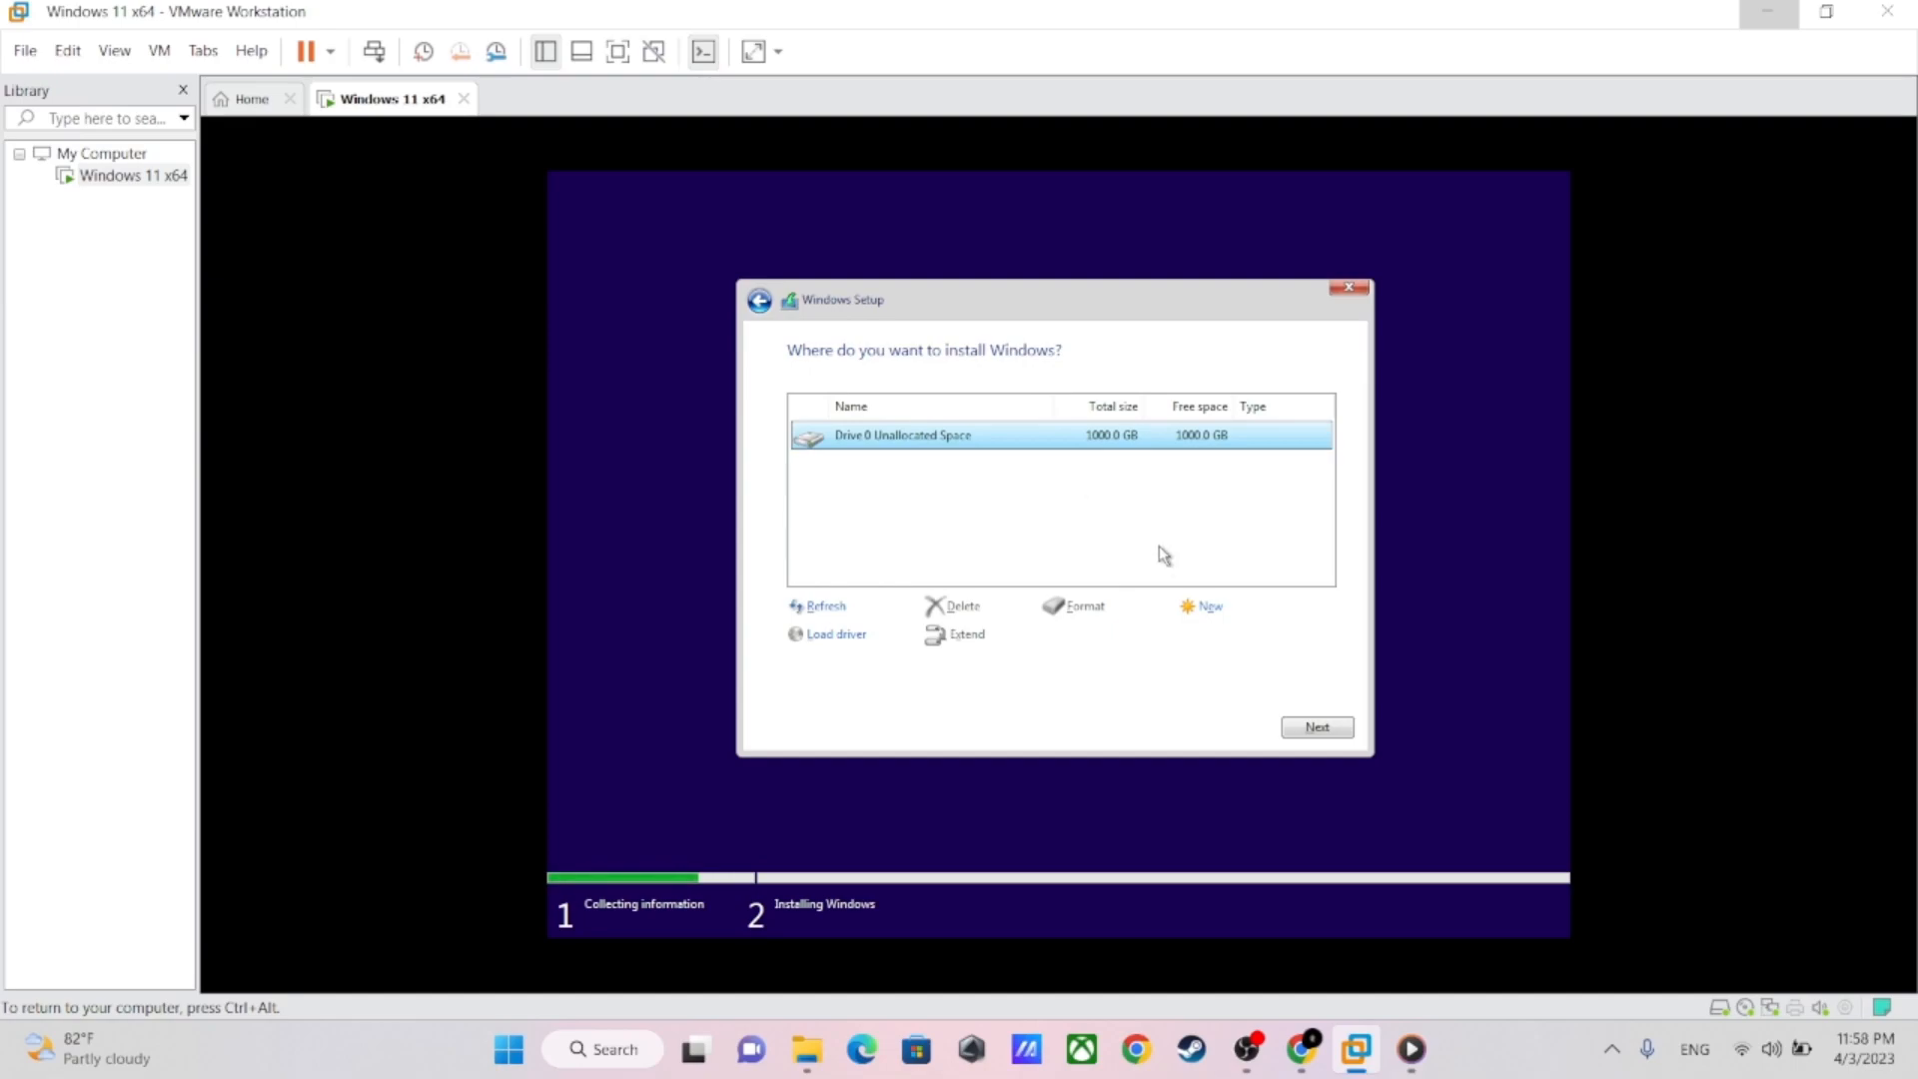
Start a new partition in Drive 0's unallocated space, clear its size, and calculate 200 × 1024 in the host's Calculator
left_click(1209, 620)
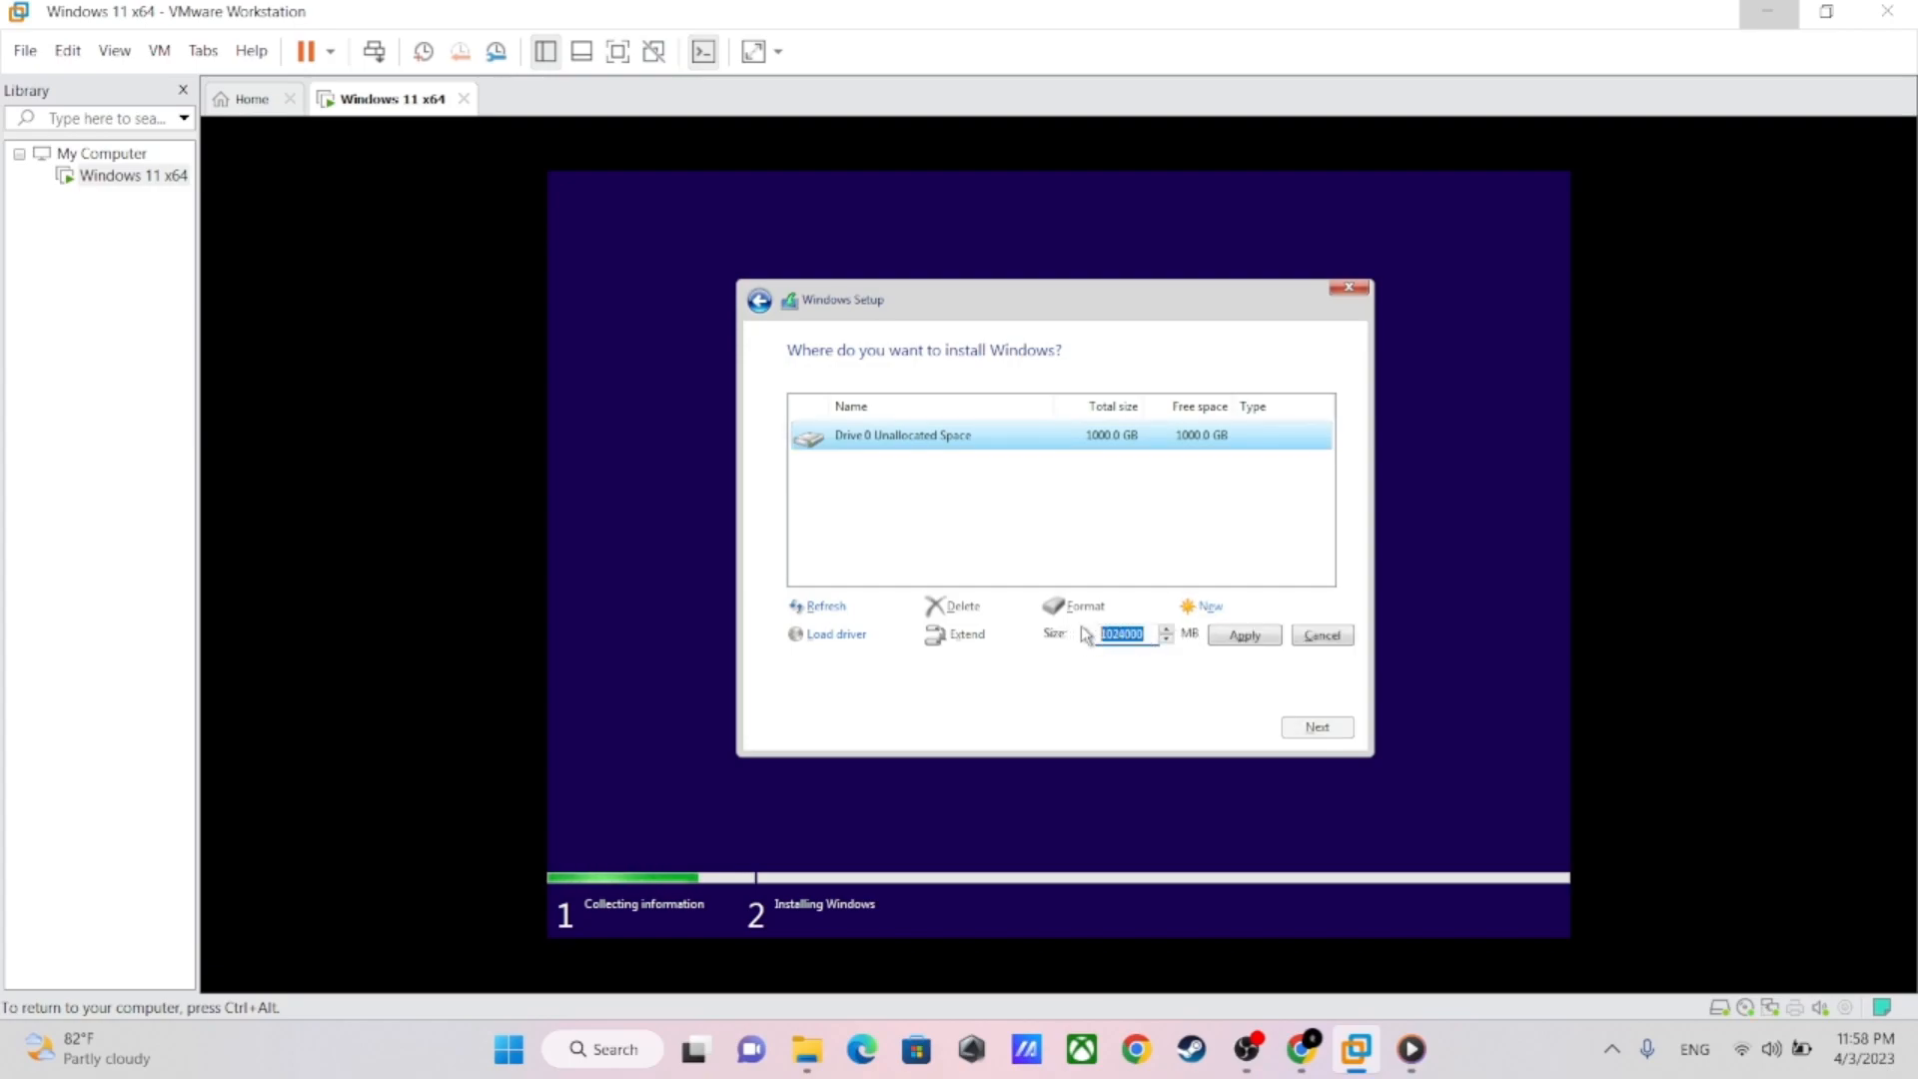
key("BackSpace")
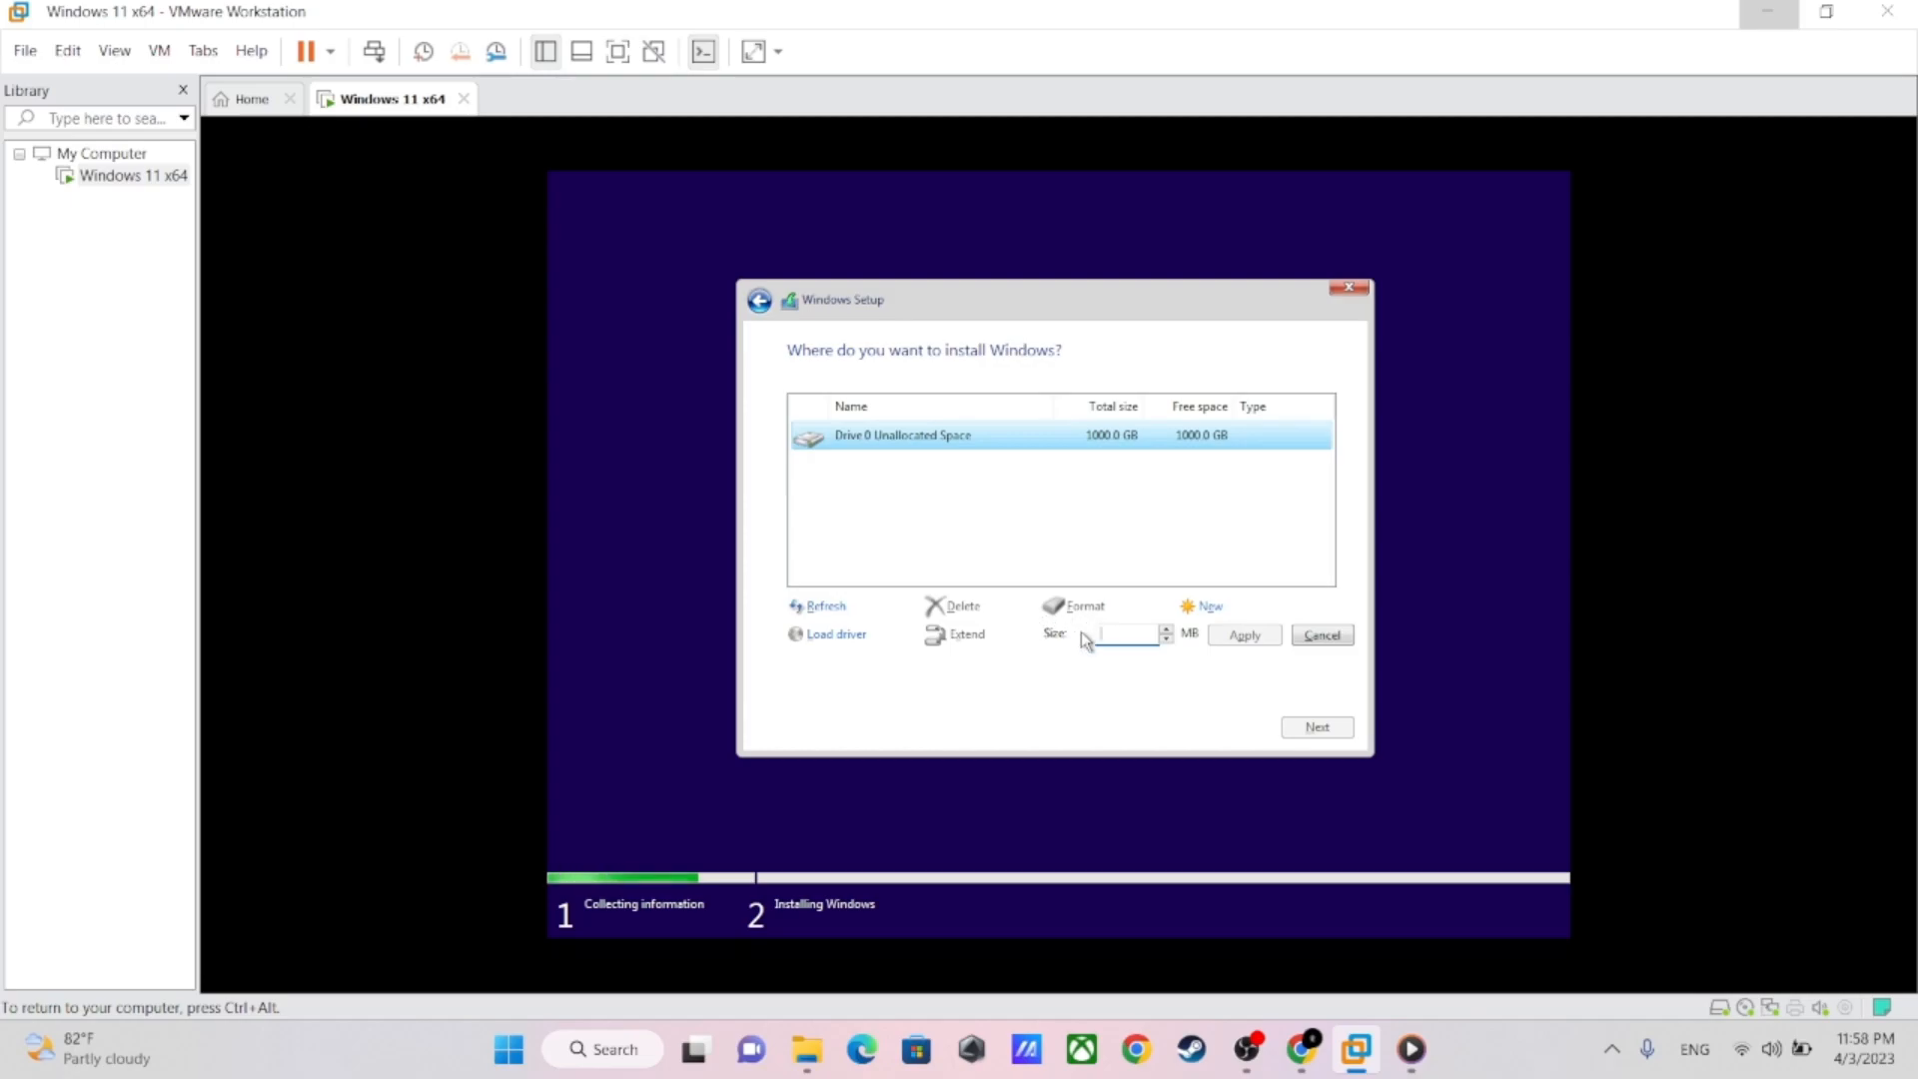
key("ctrl+alt")
left_click(636, 1047)
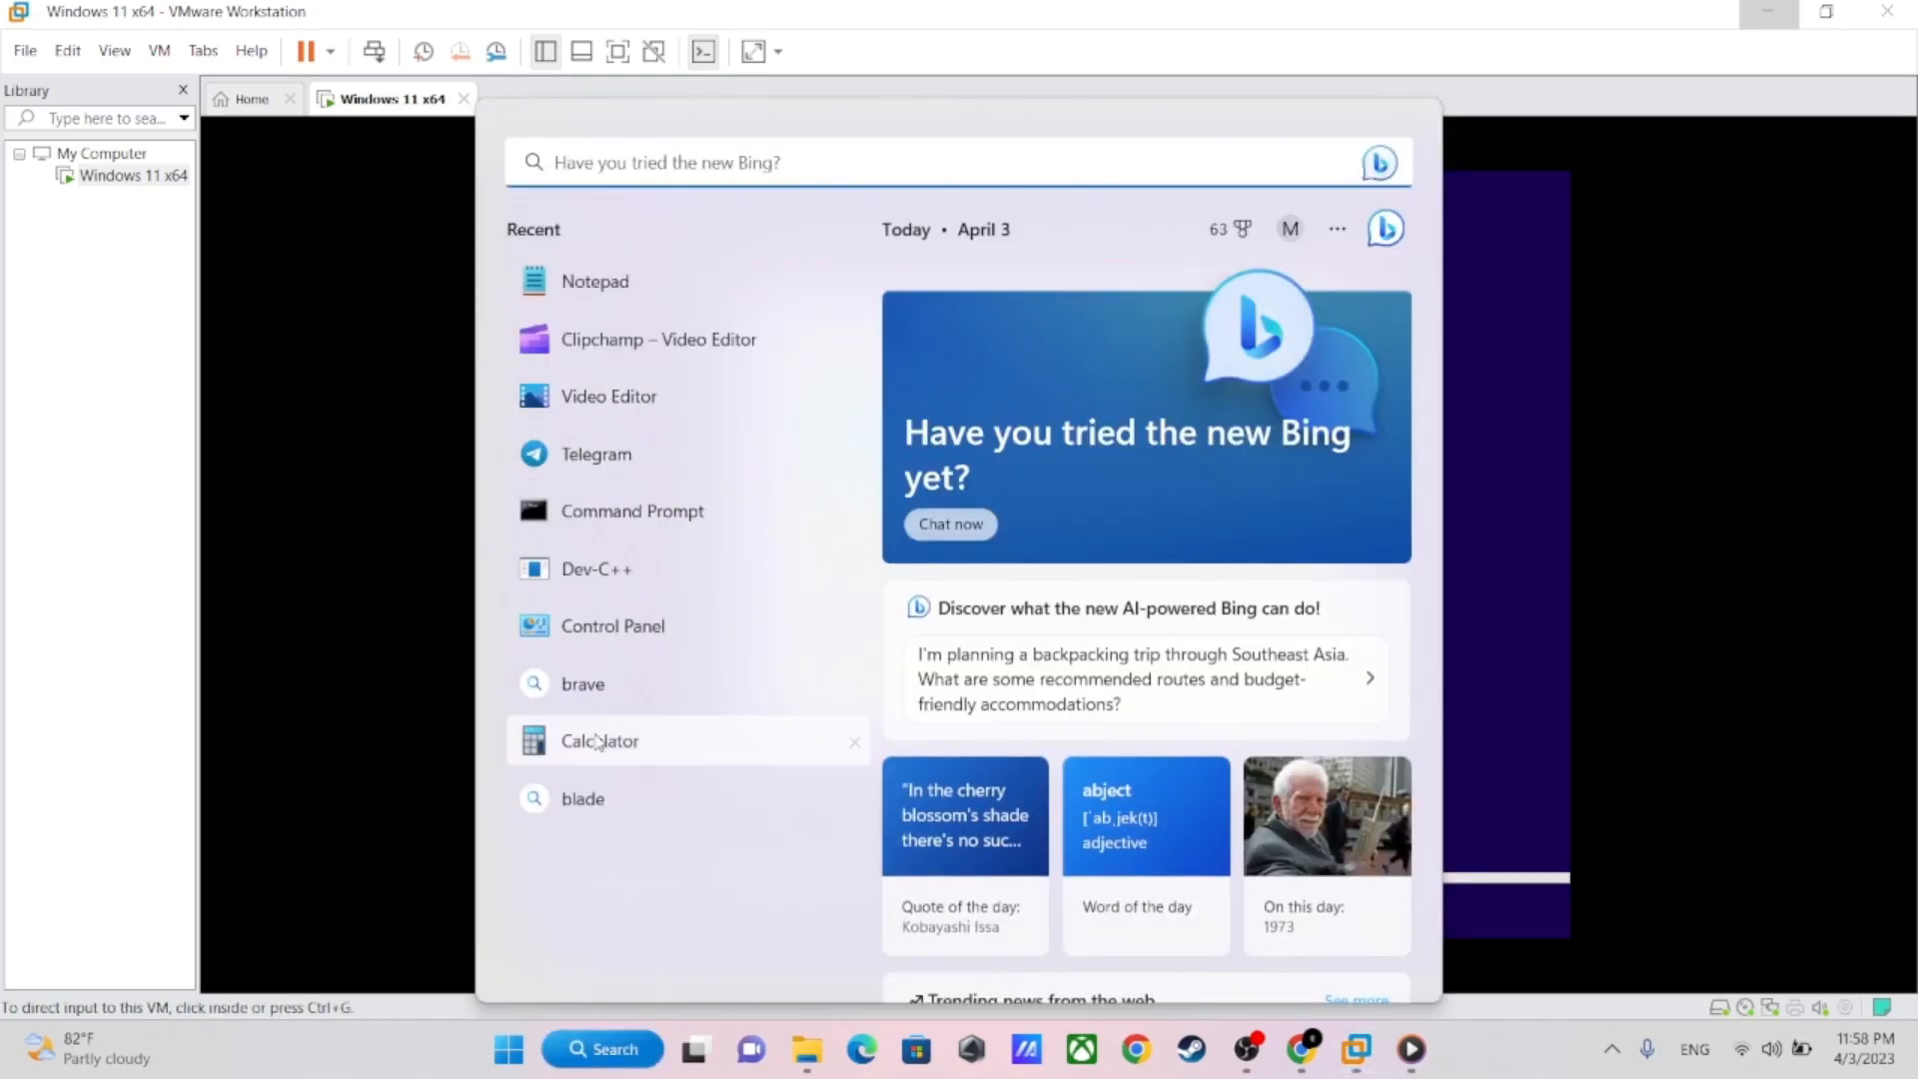
left_click(610, 740)
left_click(777, 655)
left_click(774, 721)
left_click(774, 722)
left_click(974, 523)
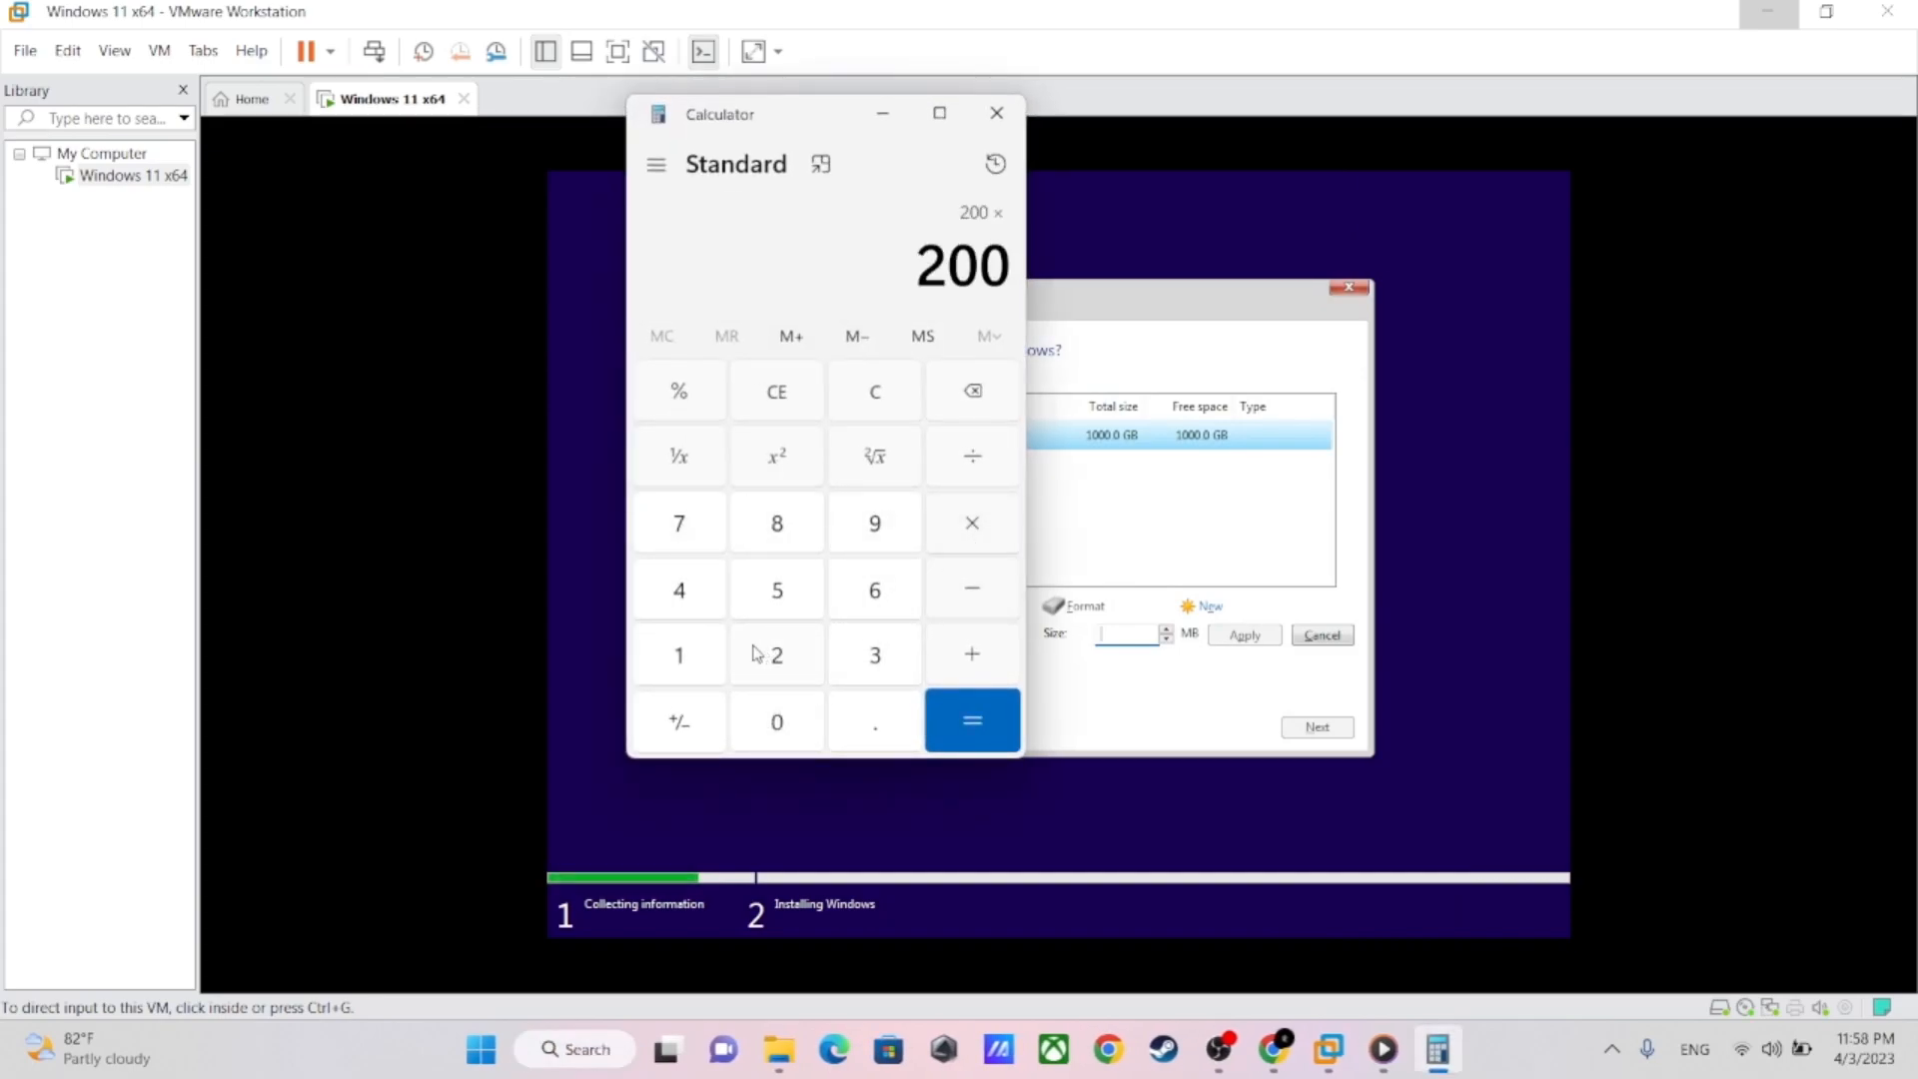
left_click(679, 656)
left_click(776, 721)
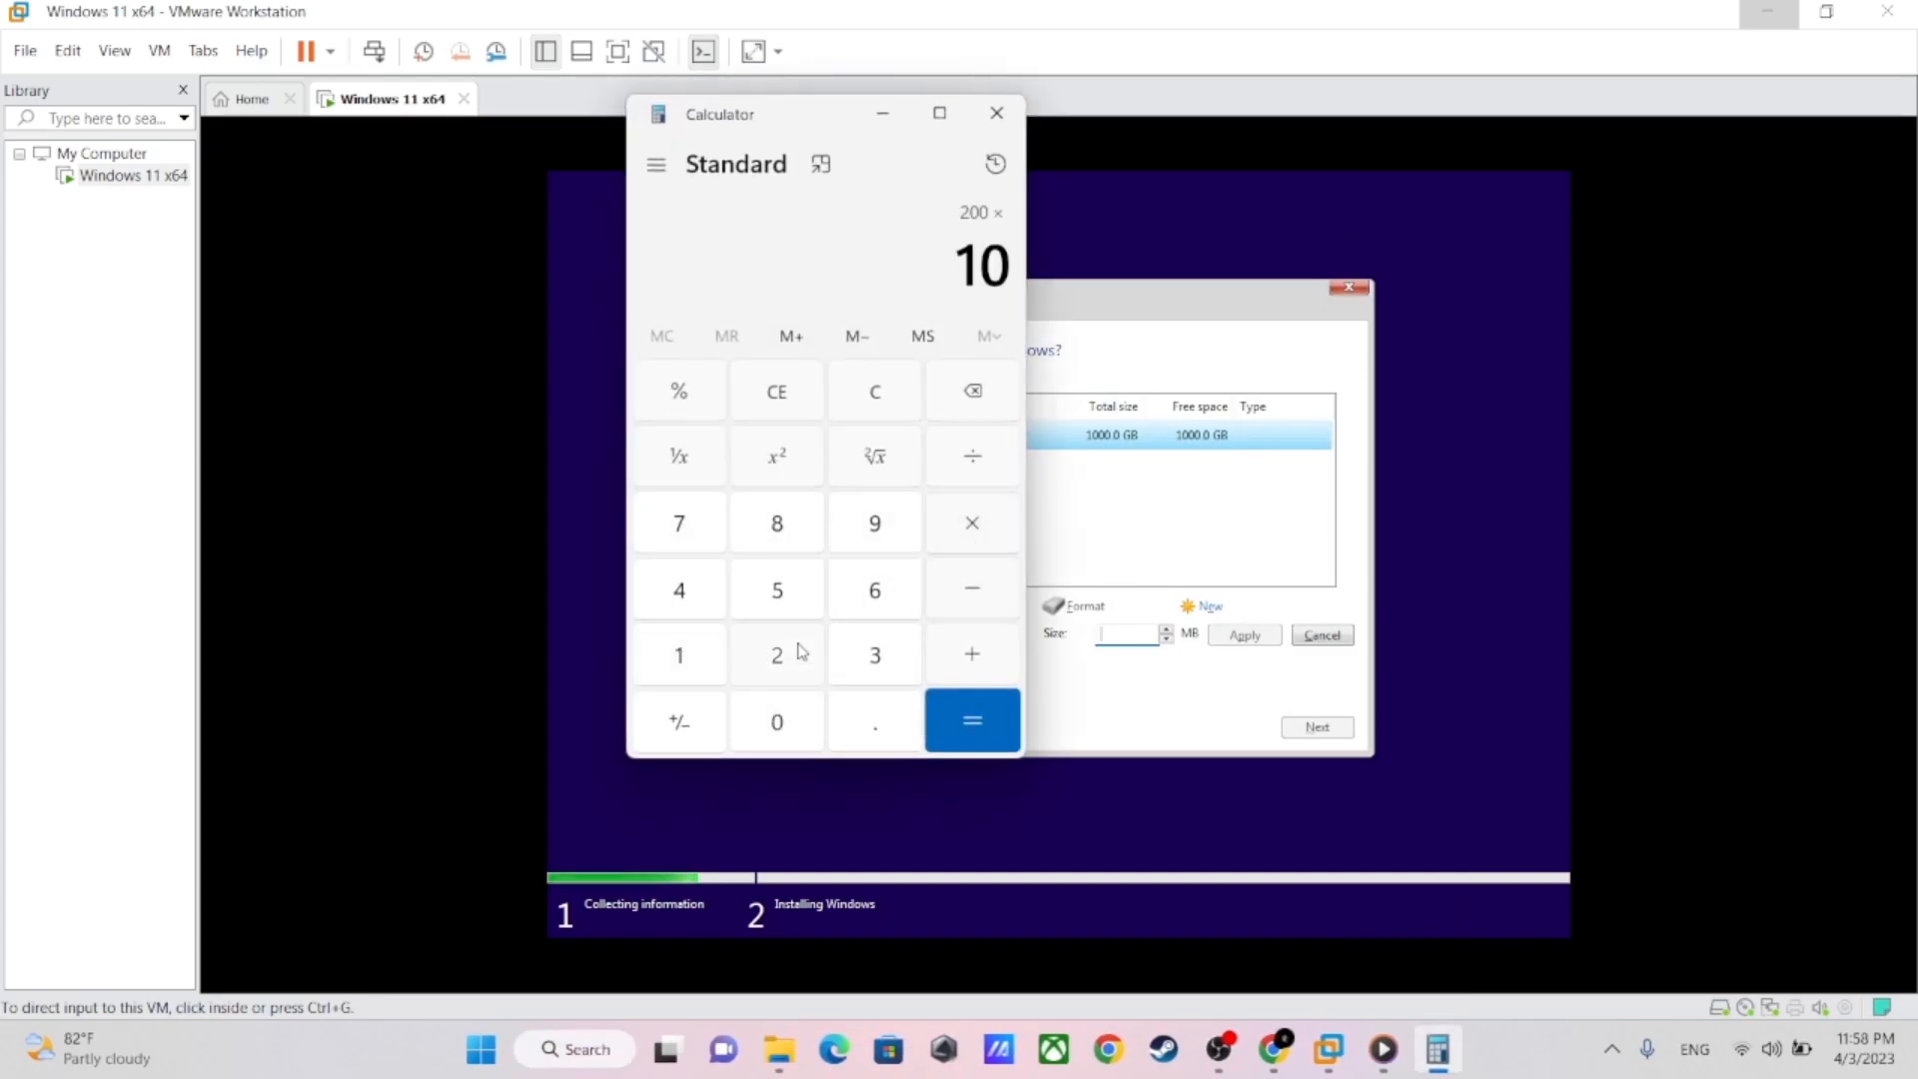
left_click(972, 719)
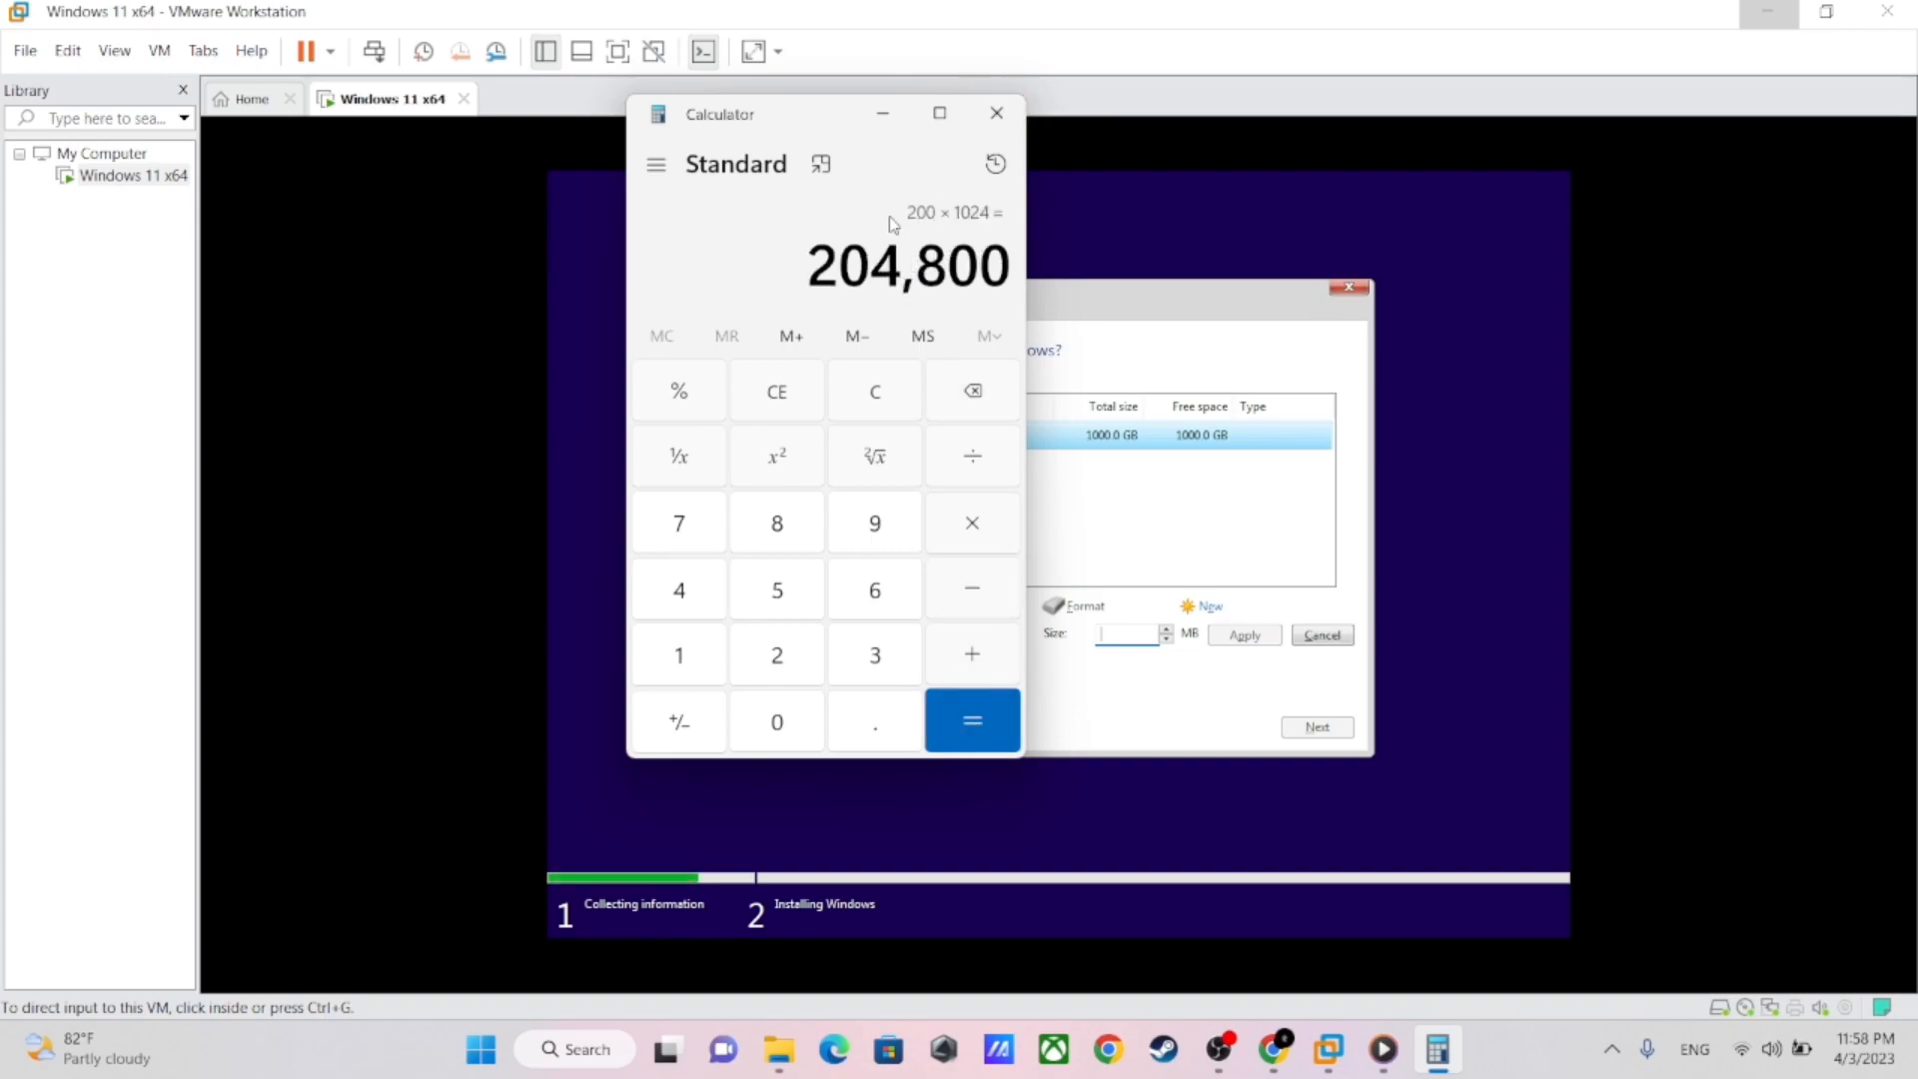
left_click(996, 112)
Create the partition with a size of 204800 MB and start installing Windows on Drive 0 Partition 3
left_click(1126, 636)
type("20480")
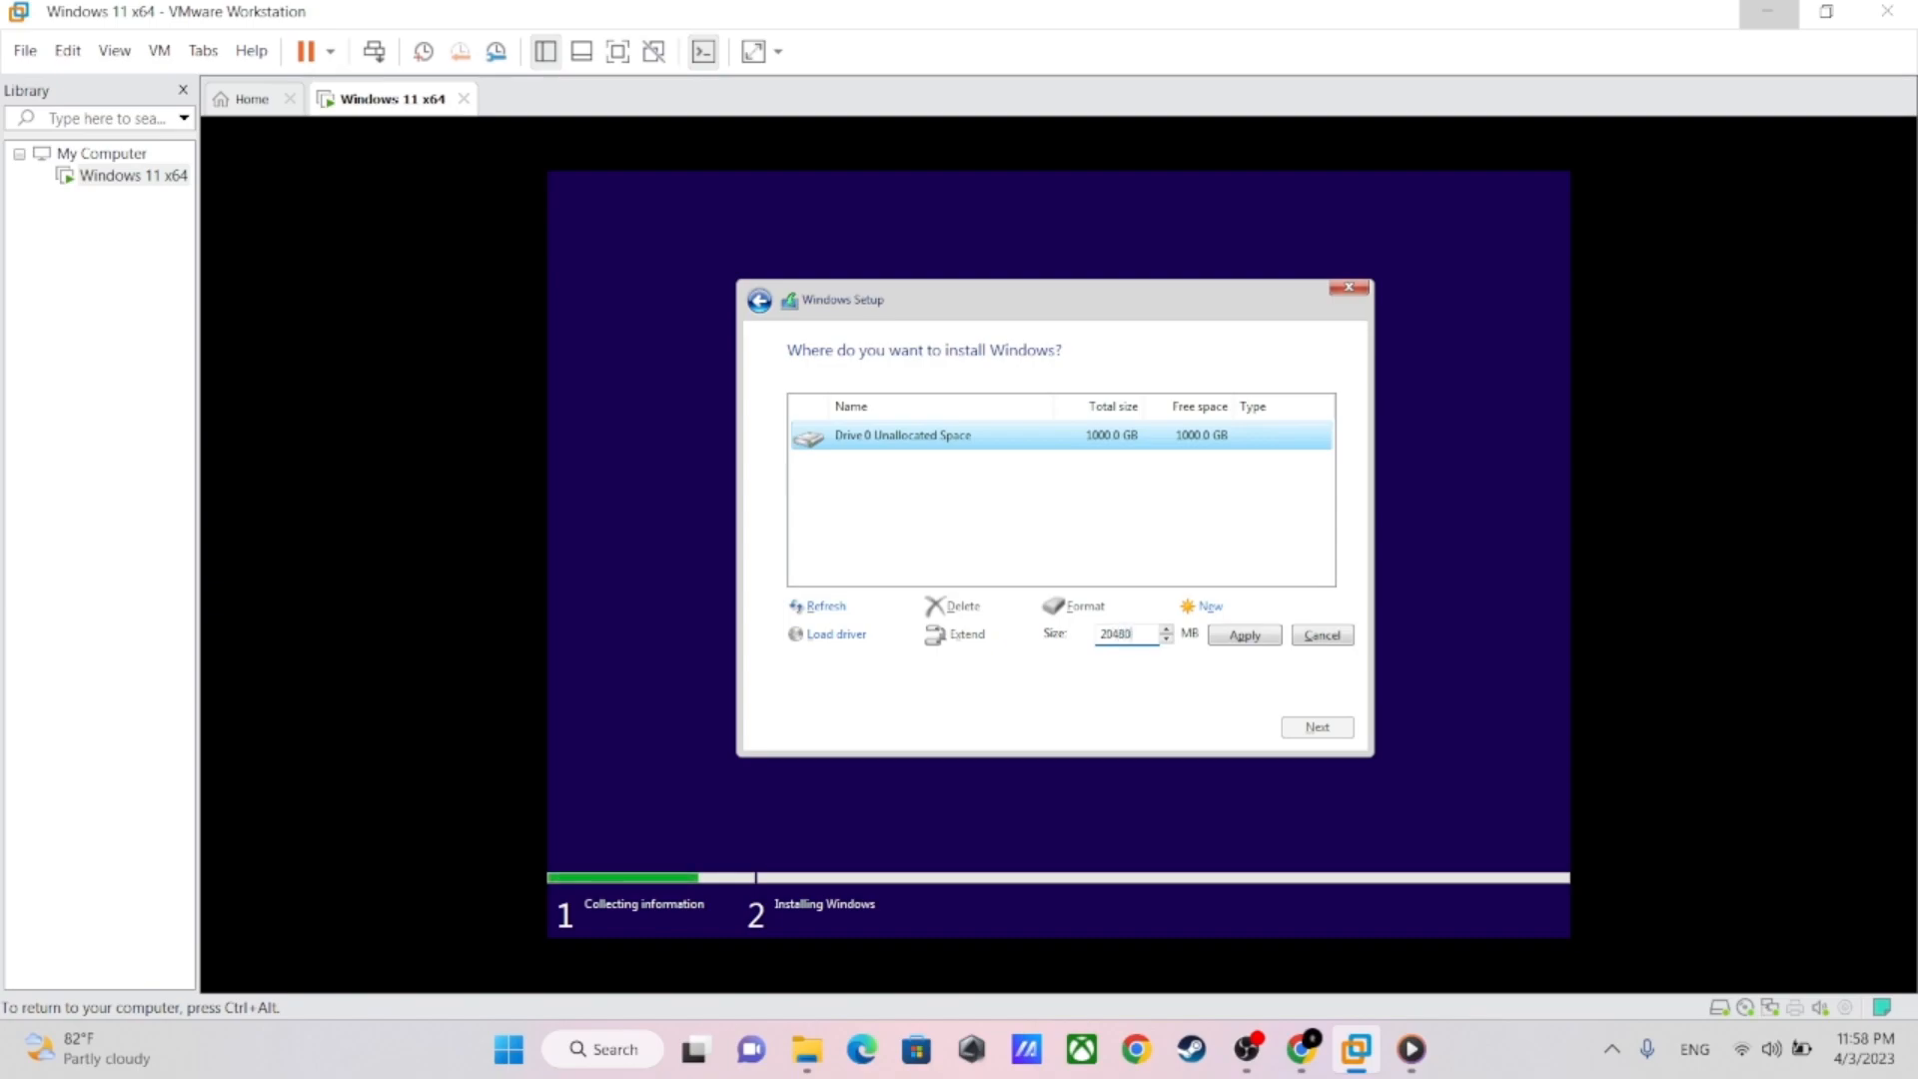
left_click(1220, 635)
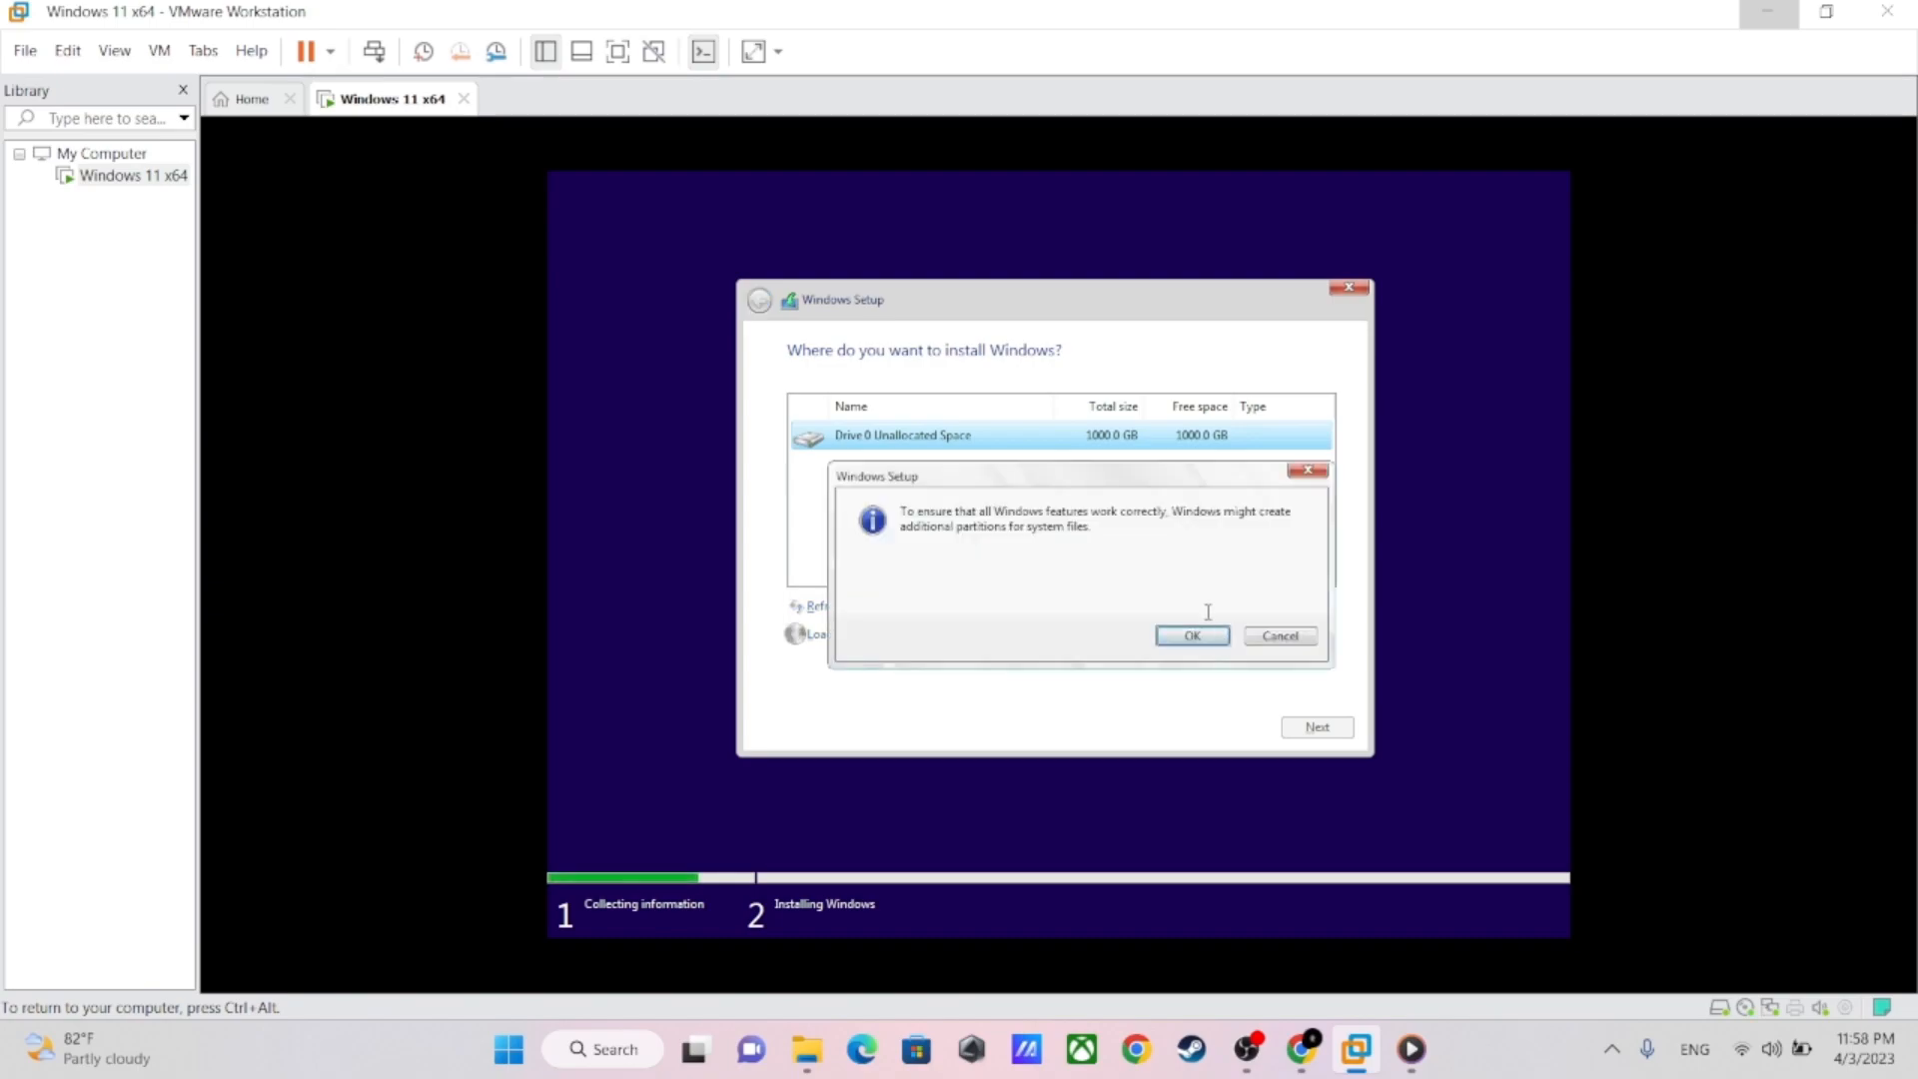
left_click(1194, 635)
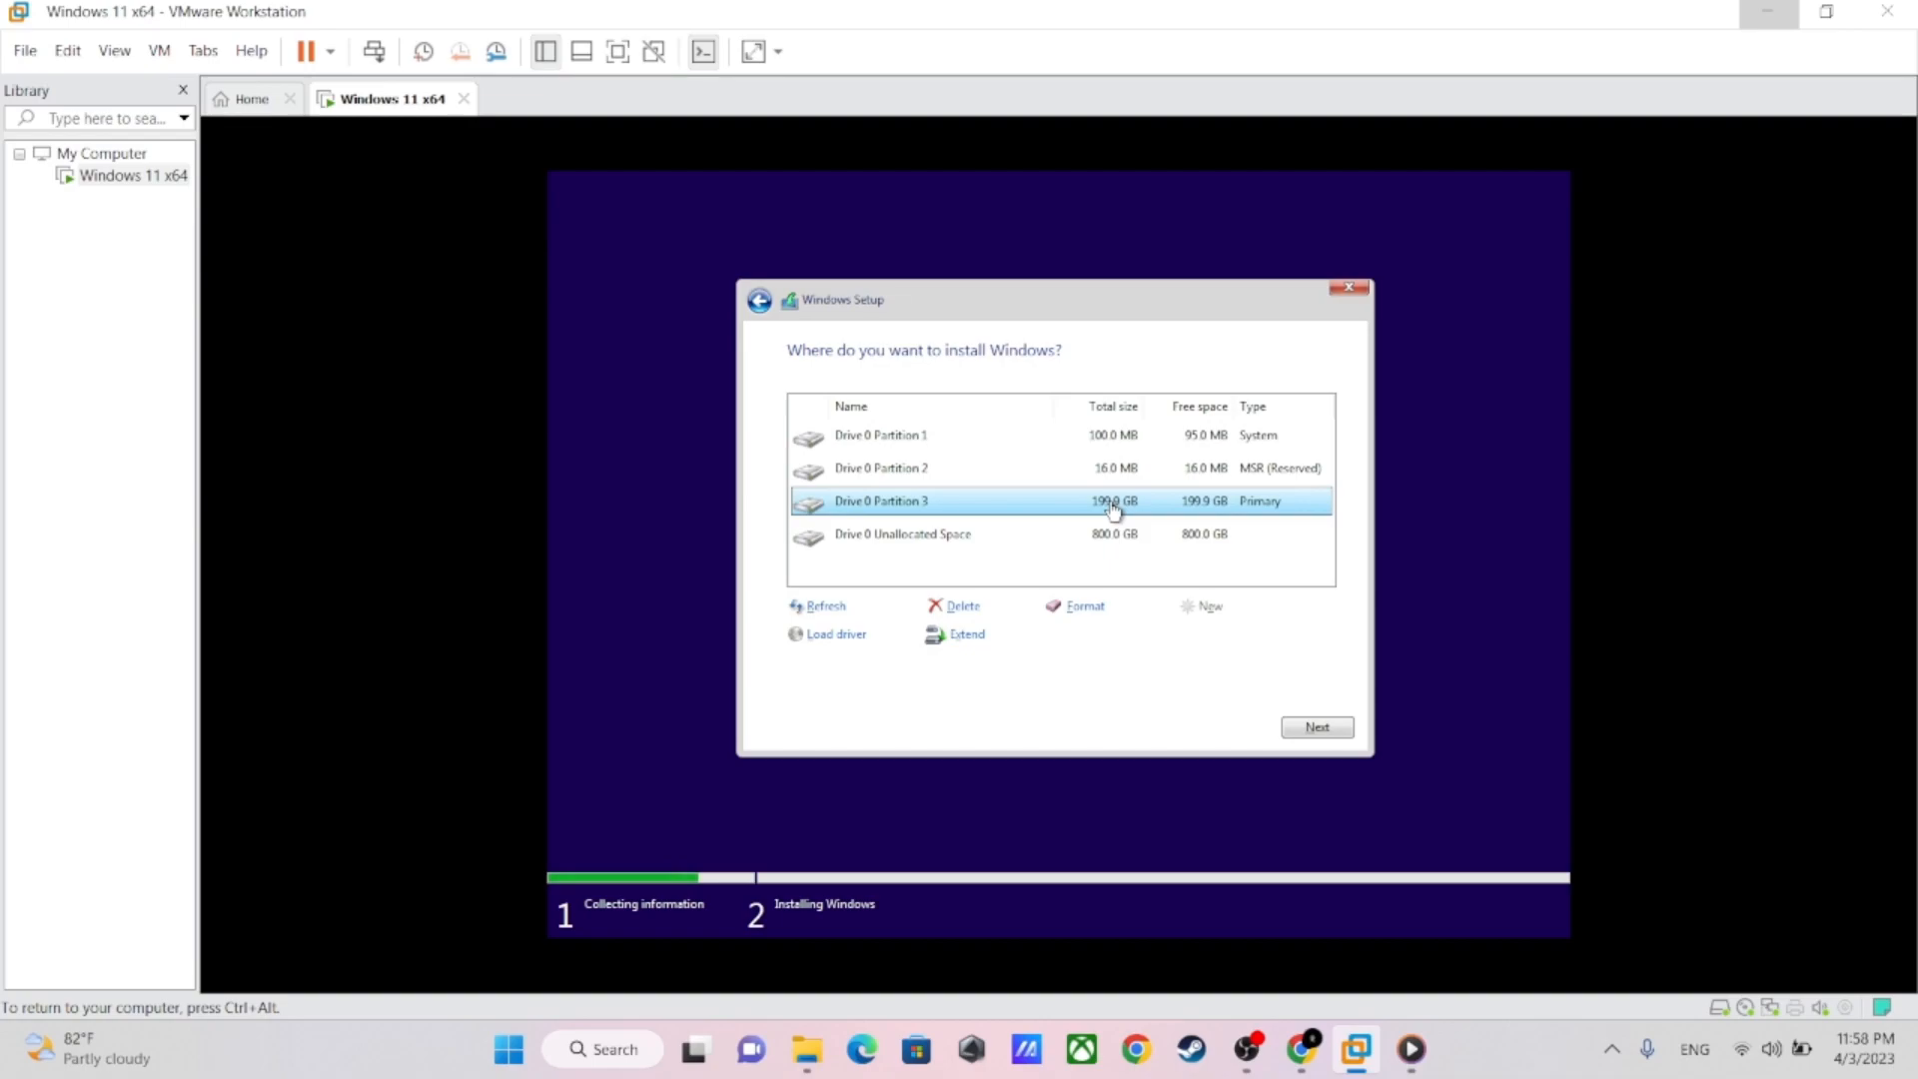
left_click(1315, 729)
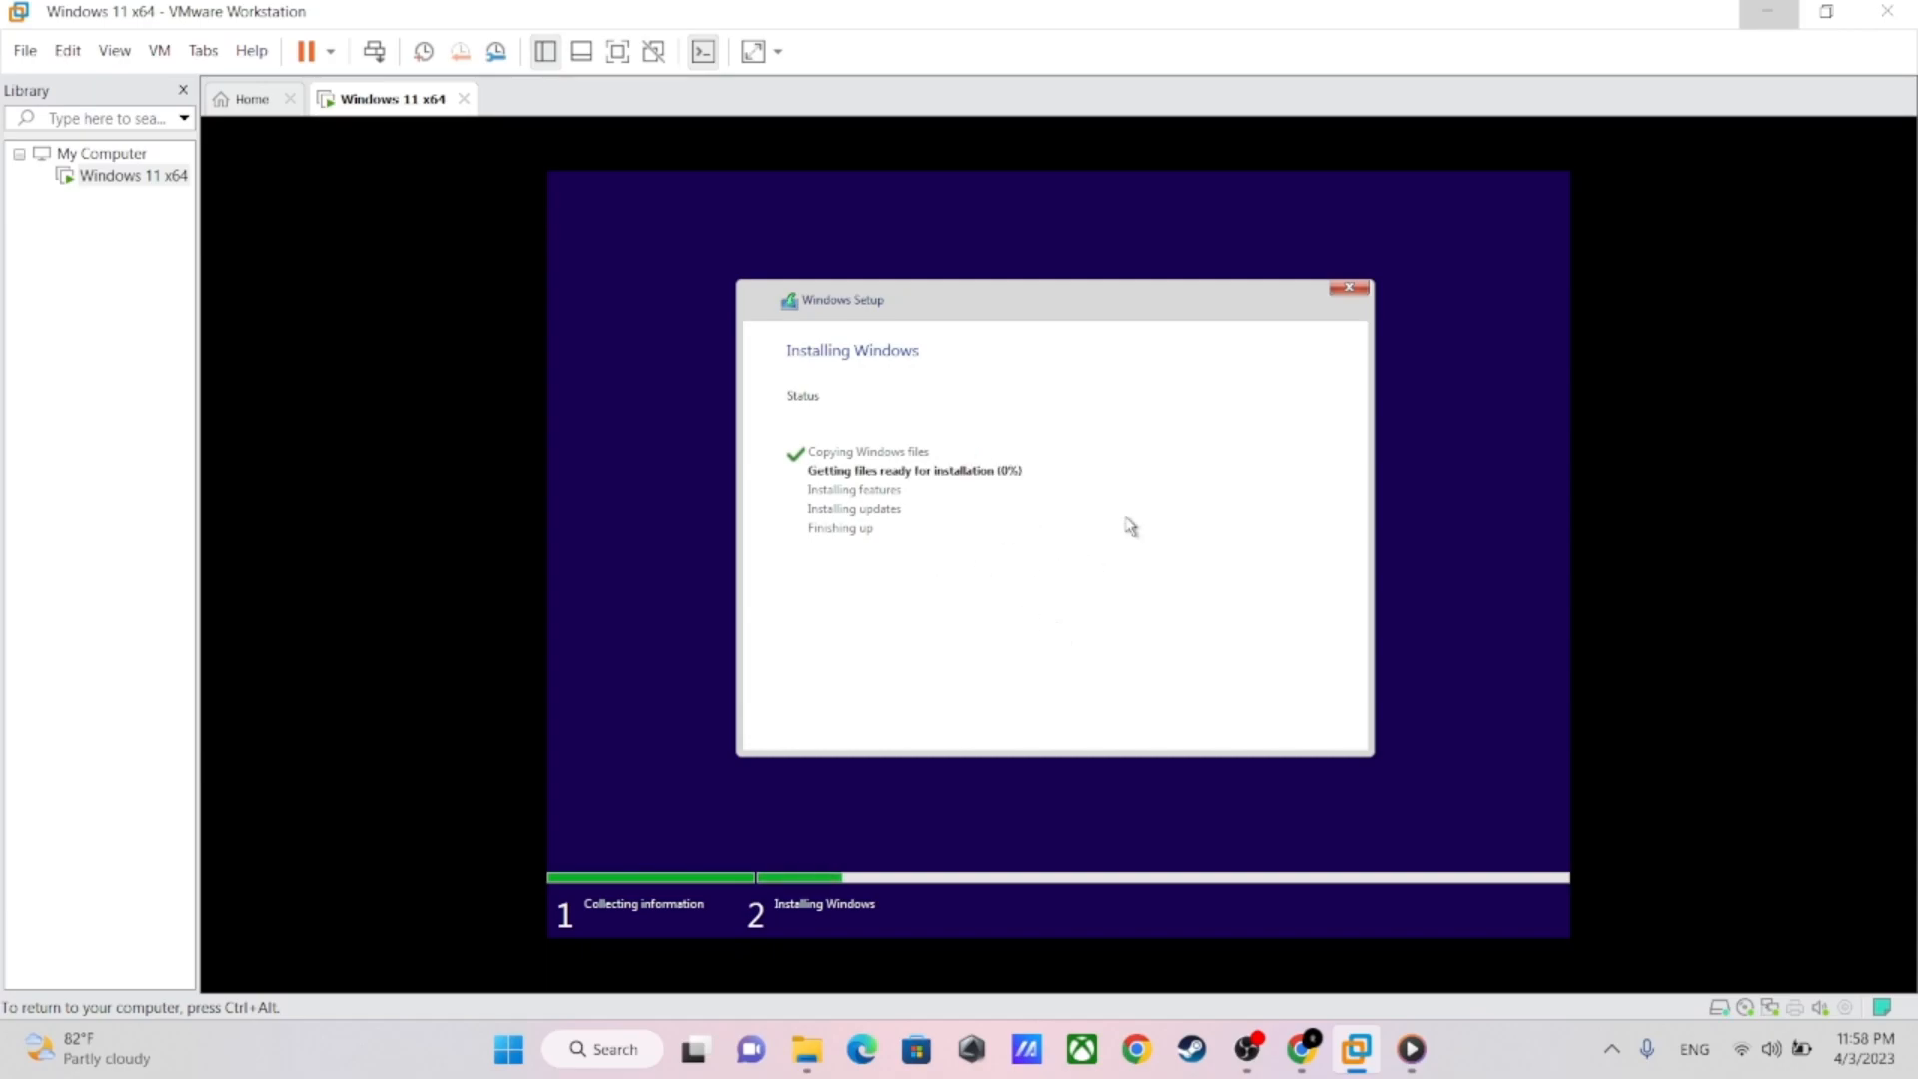
key("ctrl+alt")
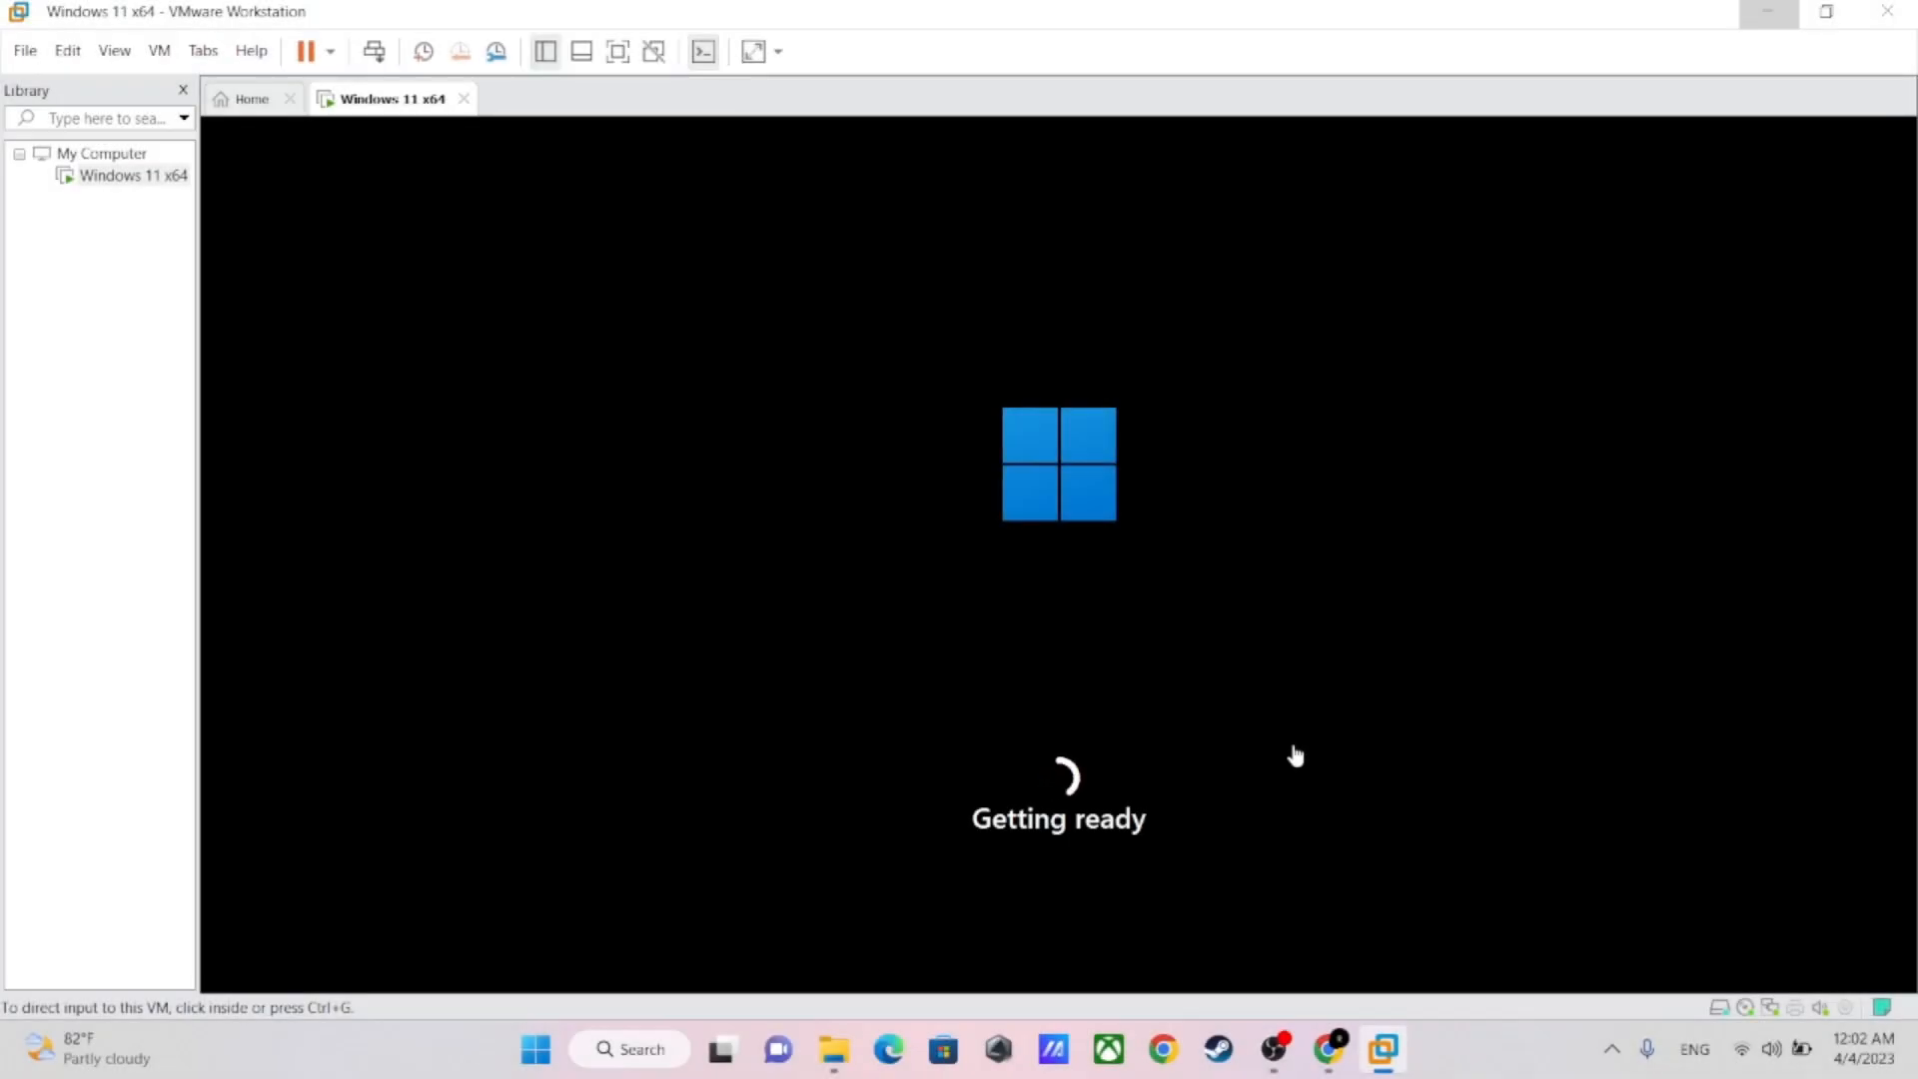
left_click(1024, 629)
key("ctrl+alt")
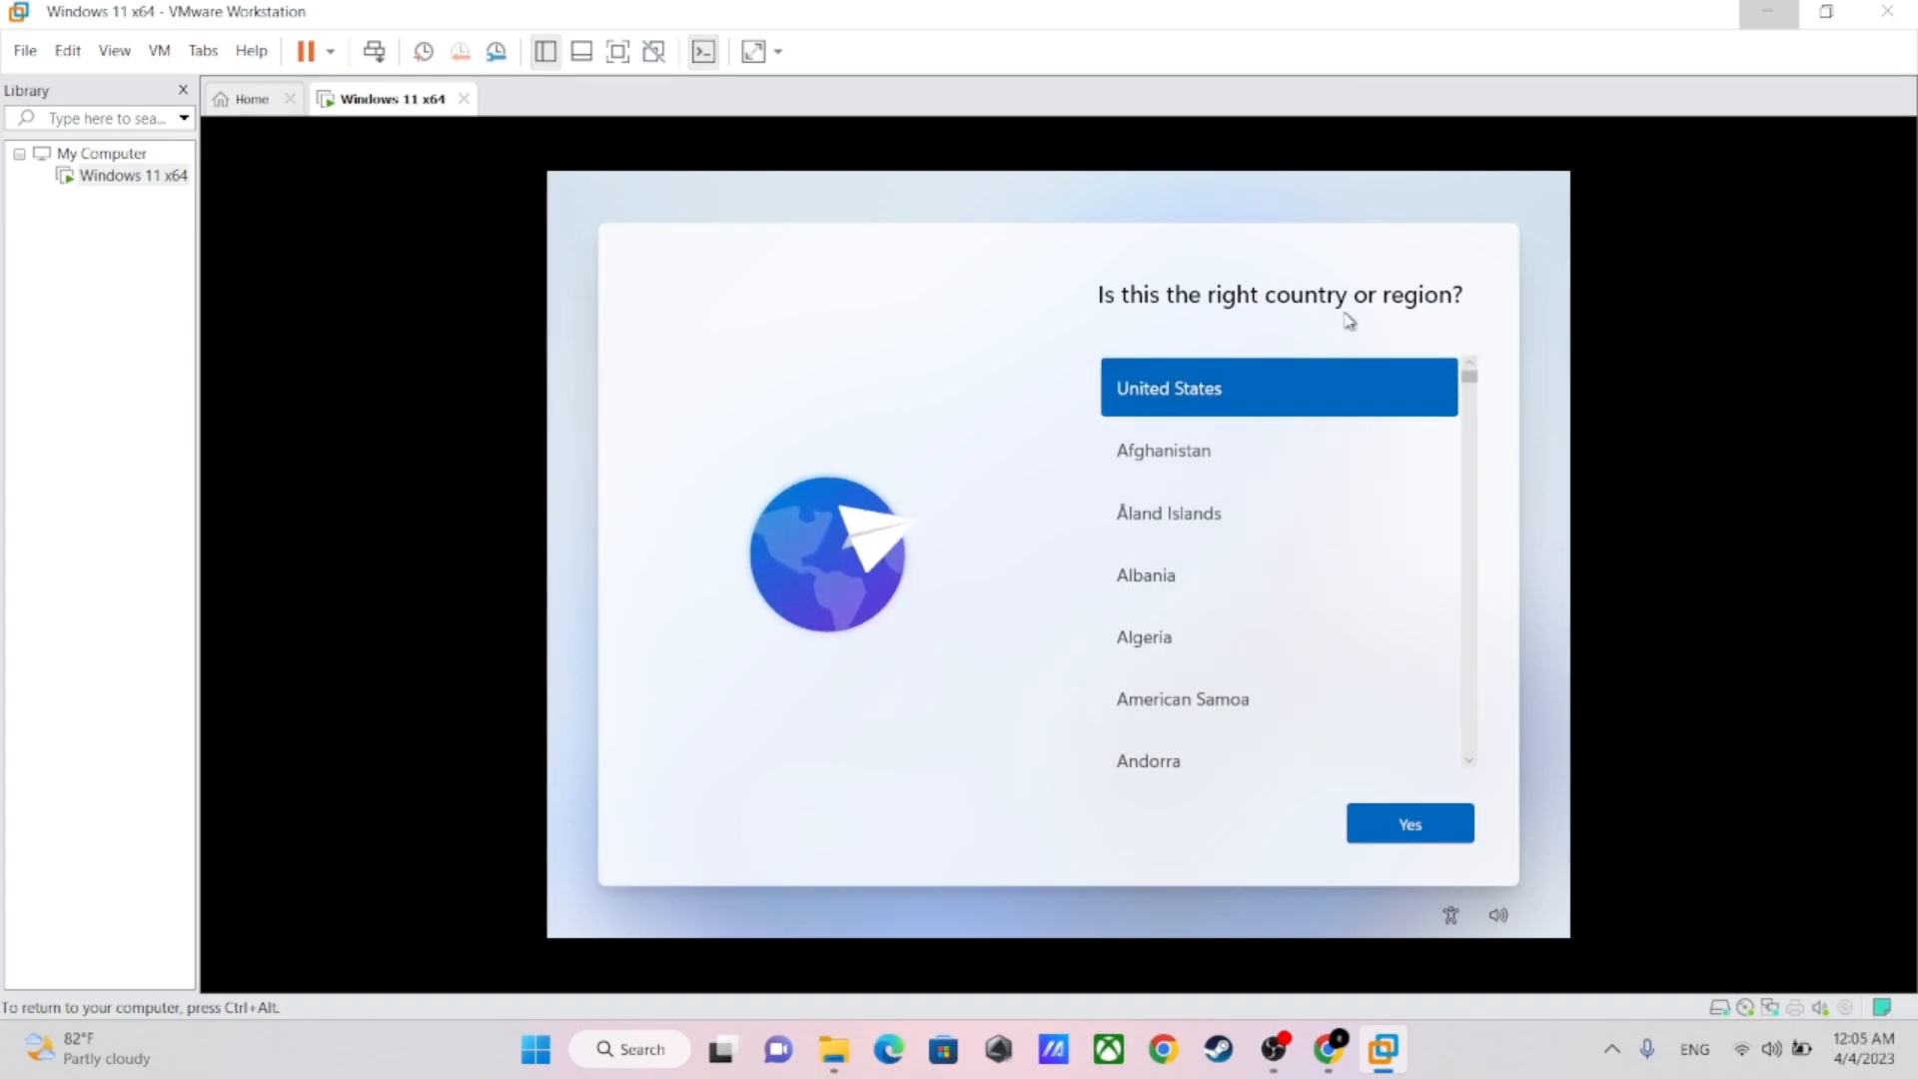
Select Cambodia as the country or region in Windows setup and confirm it
left_click_drag(1473, 388, 1467, 437)
left_click(1239, 406)
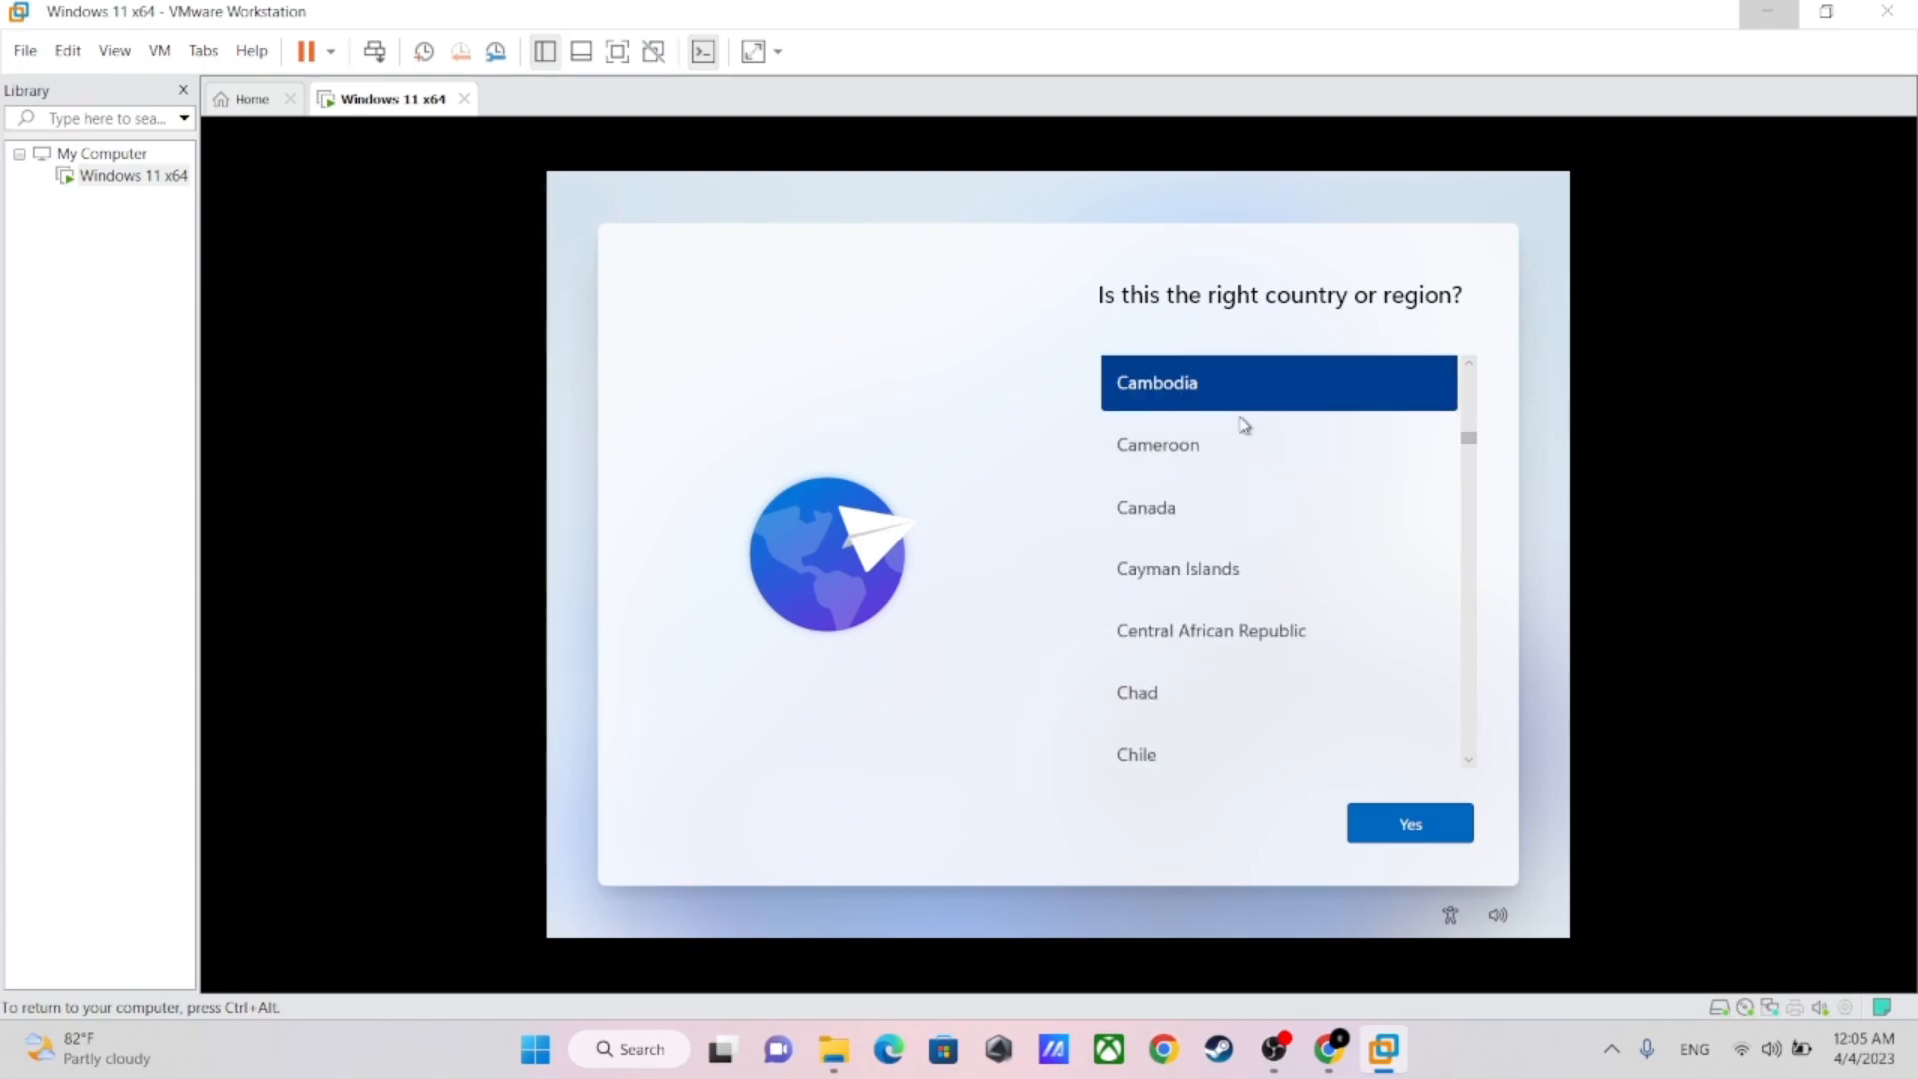
left_click(1469, 371)
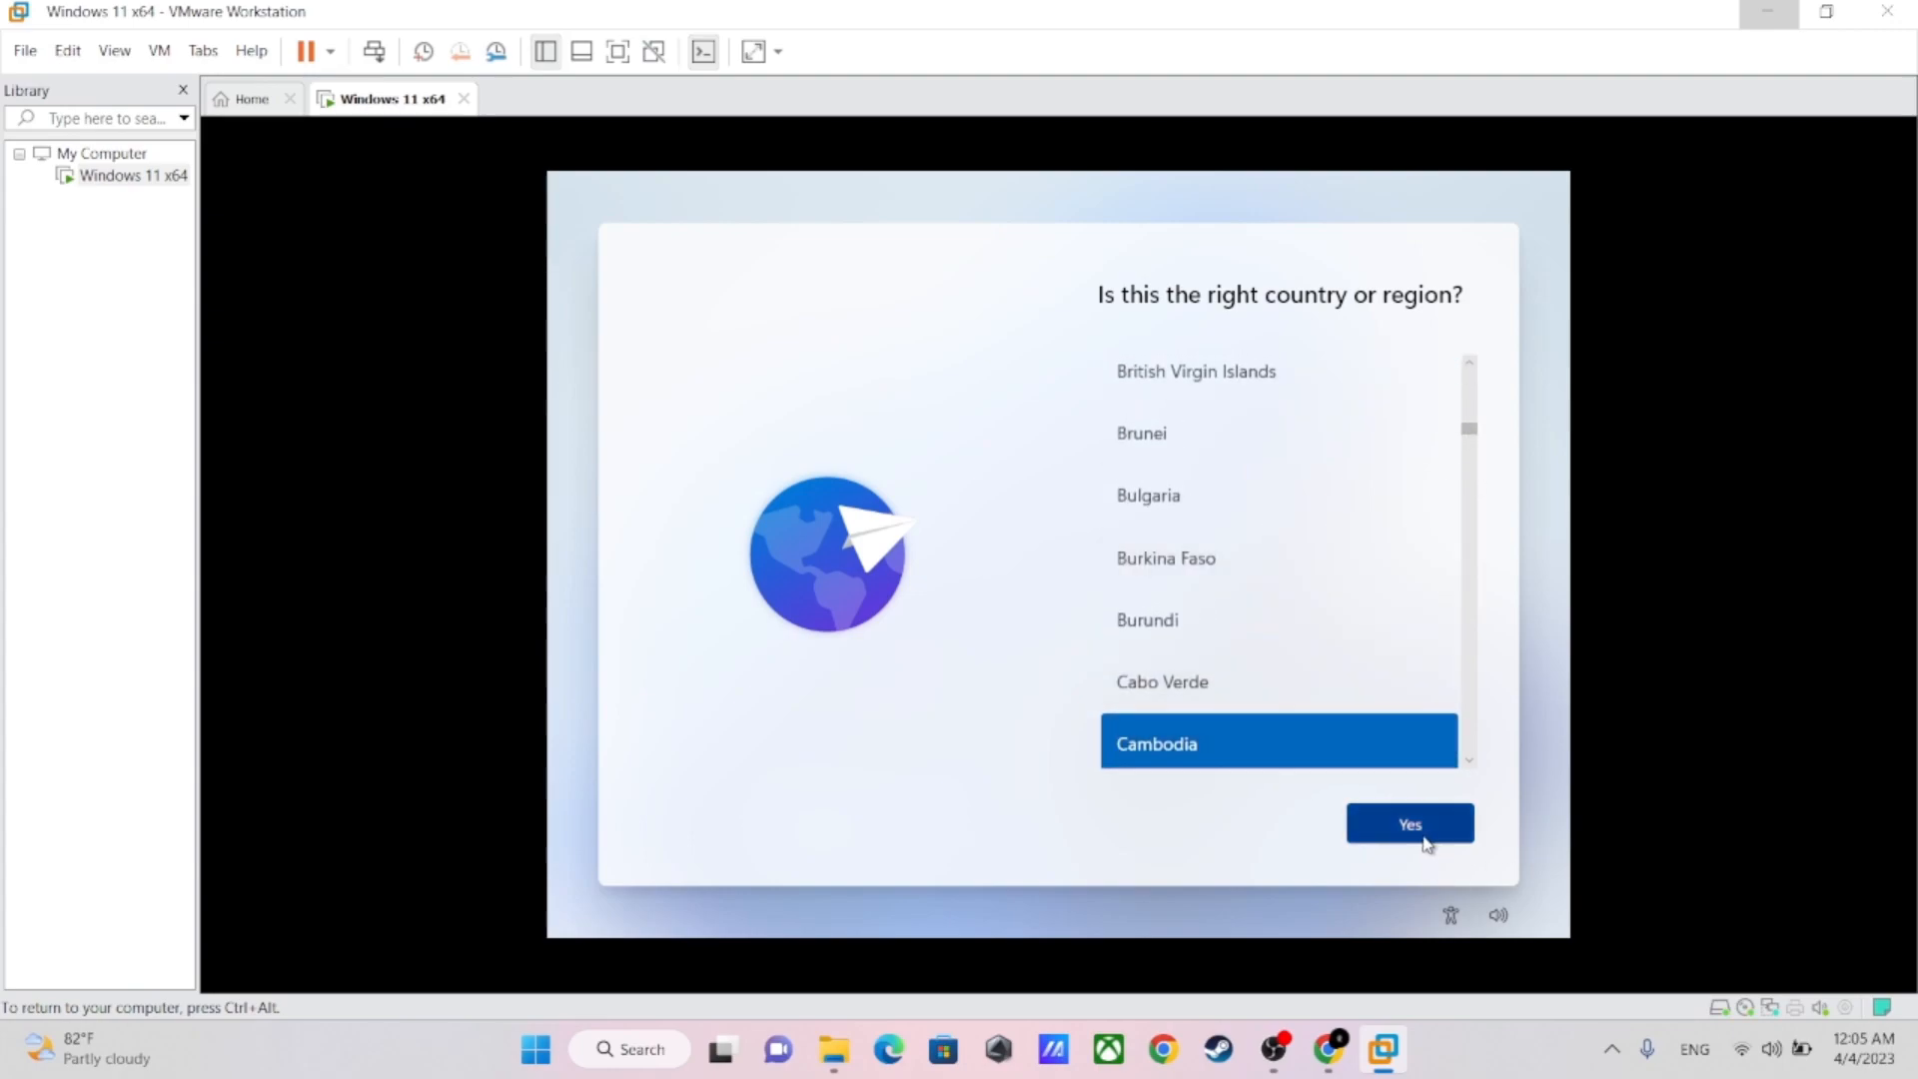
left_click(1419, 833)
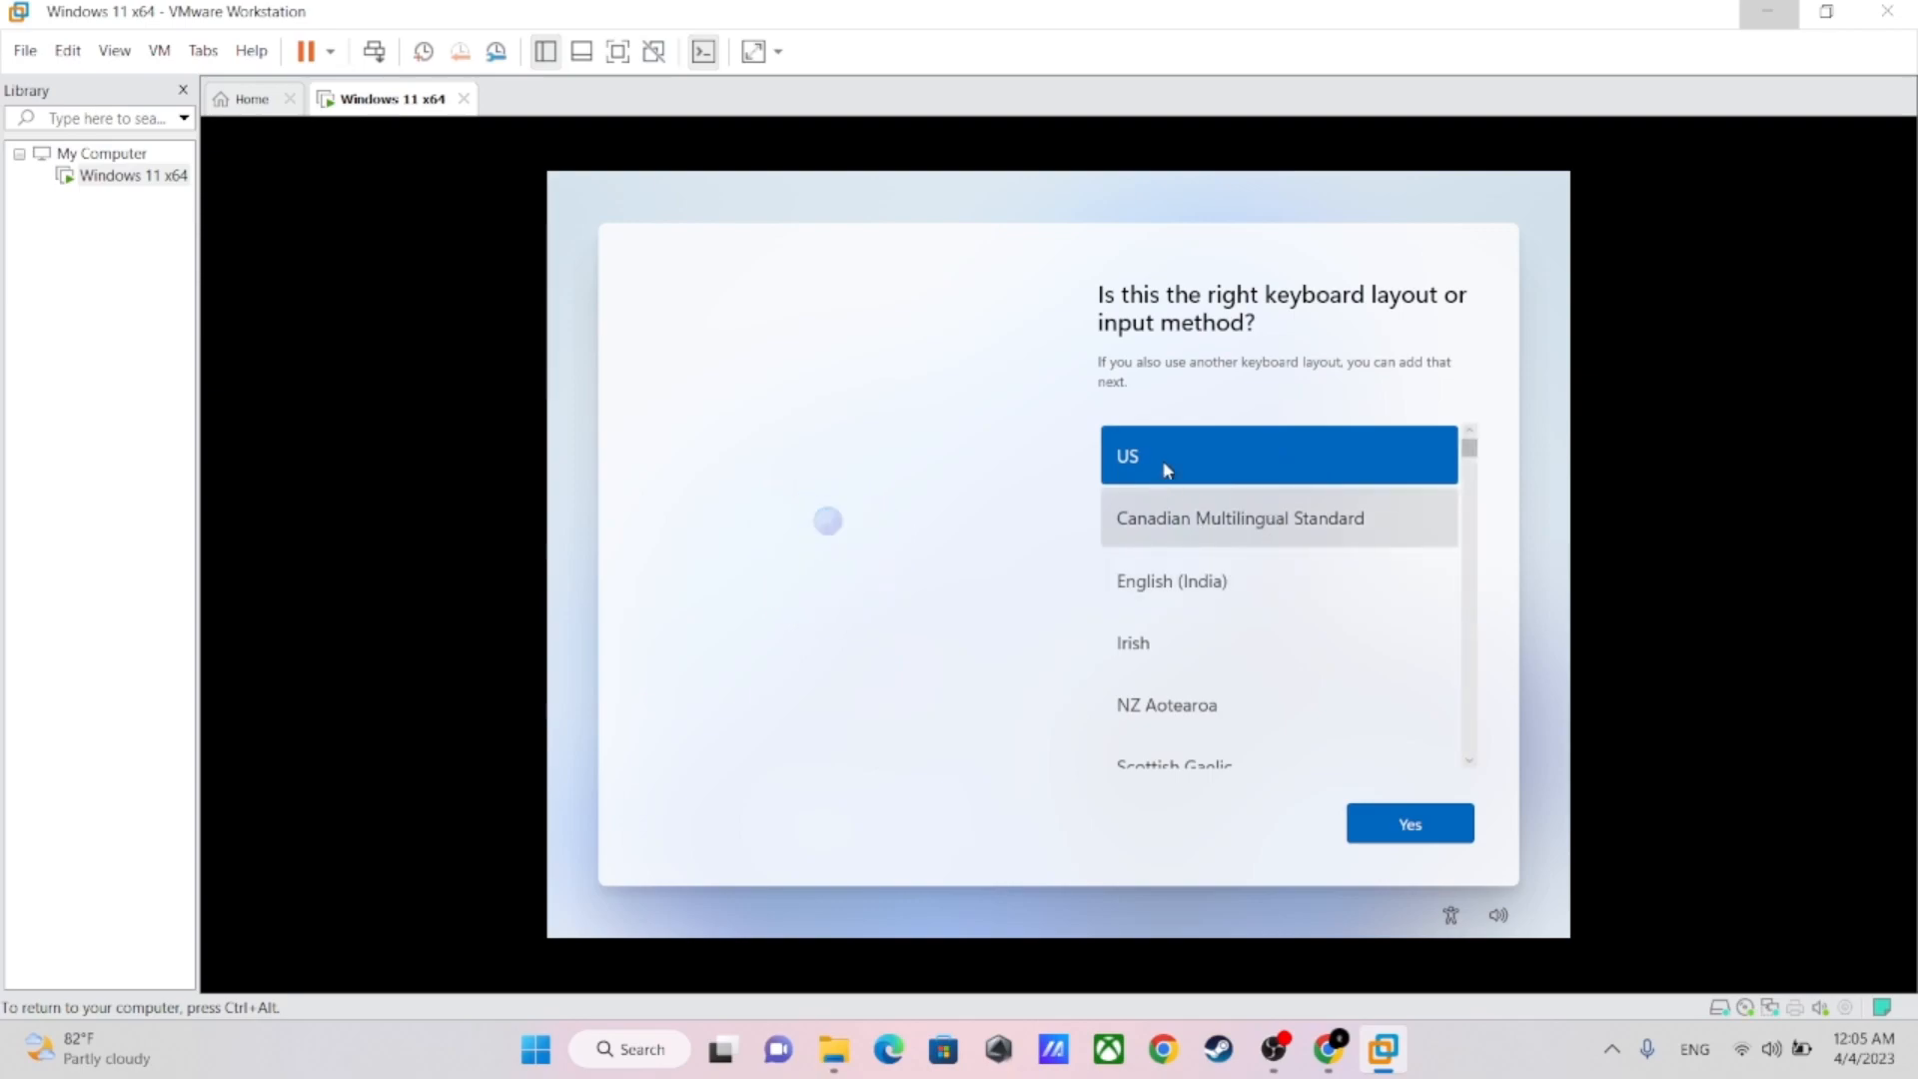
Accept the US keyboard layout and skip adding a second layout
left_click(1419, 832)
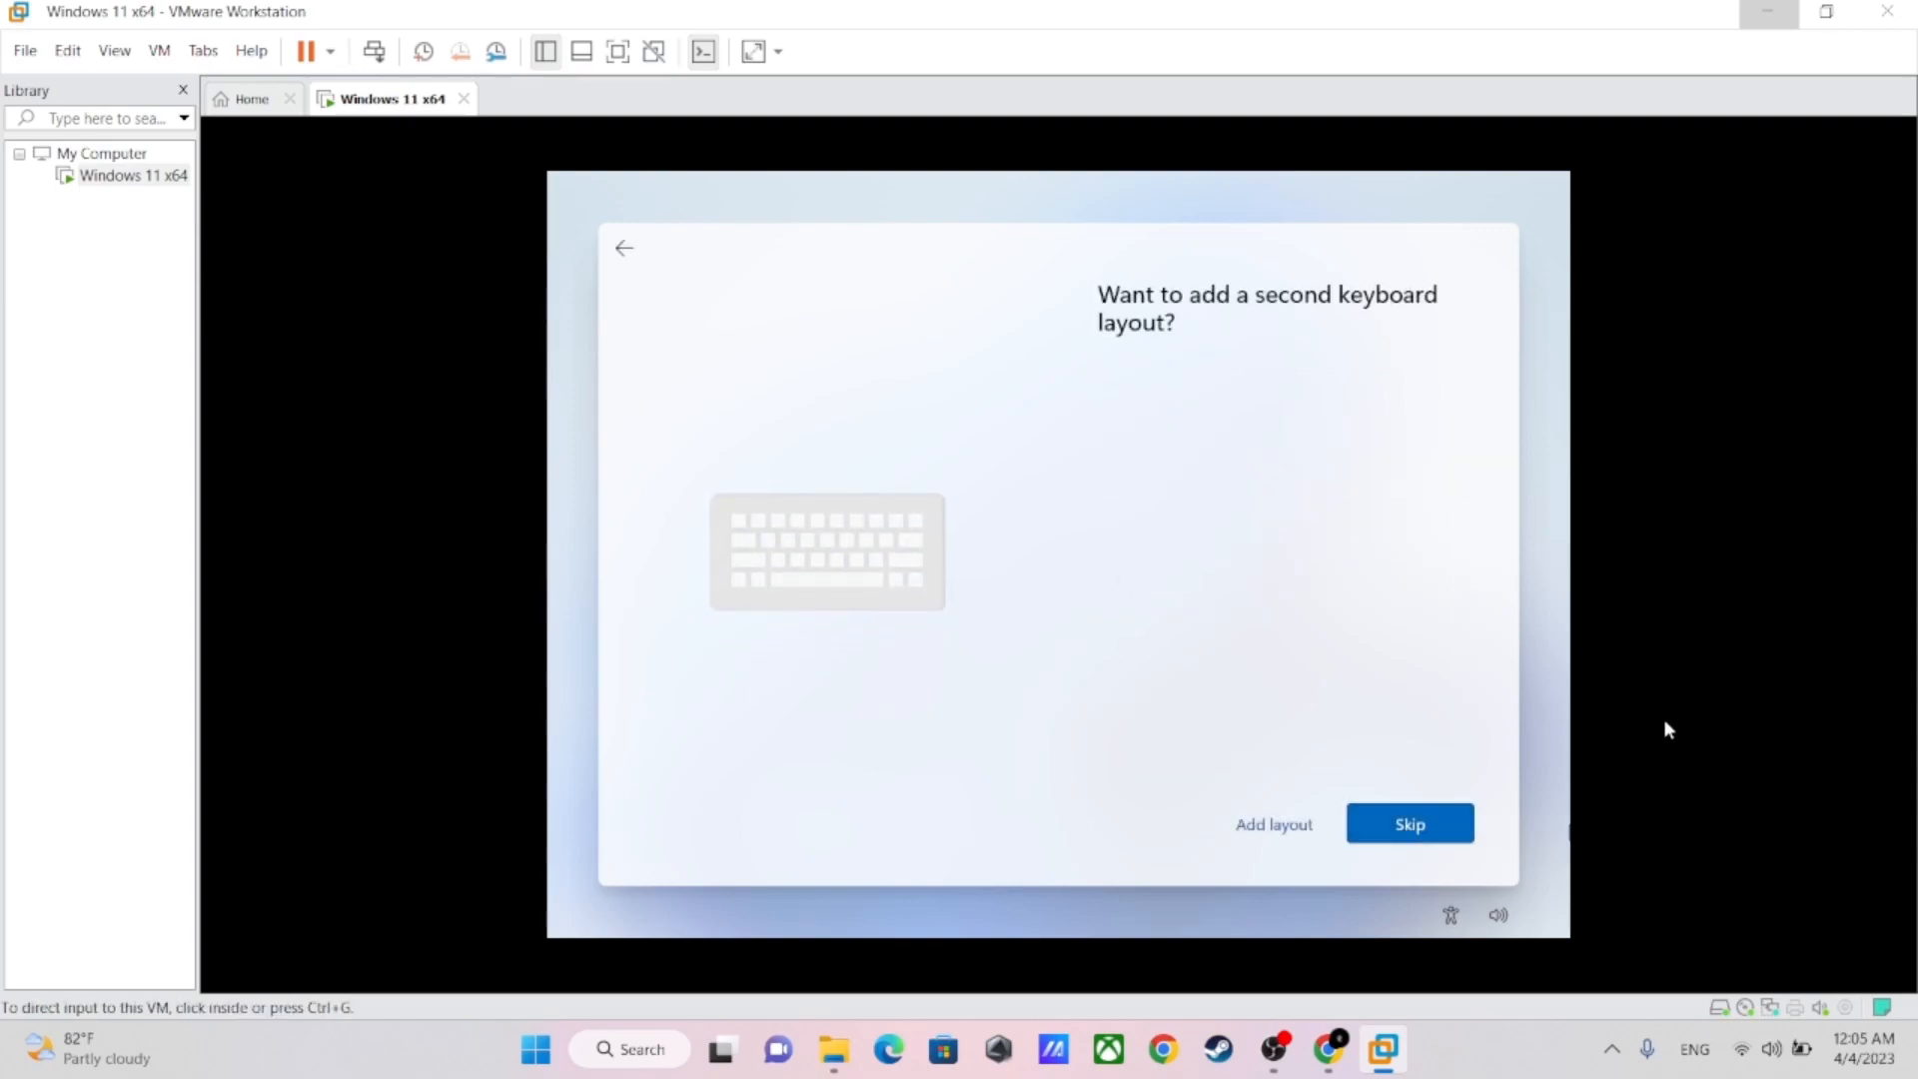
left_click(1420, 832)
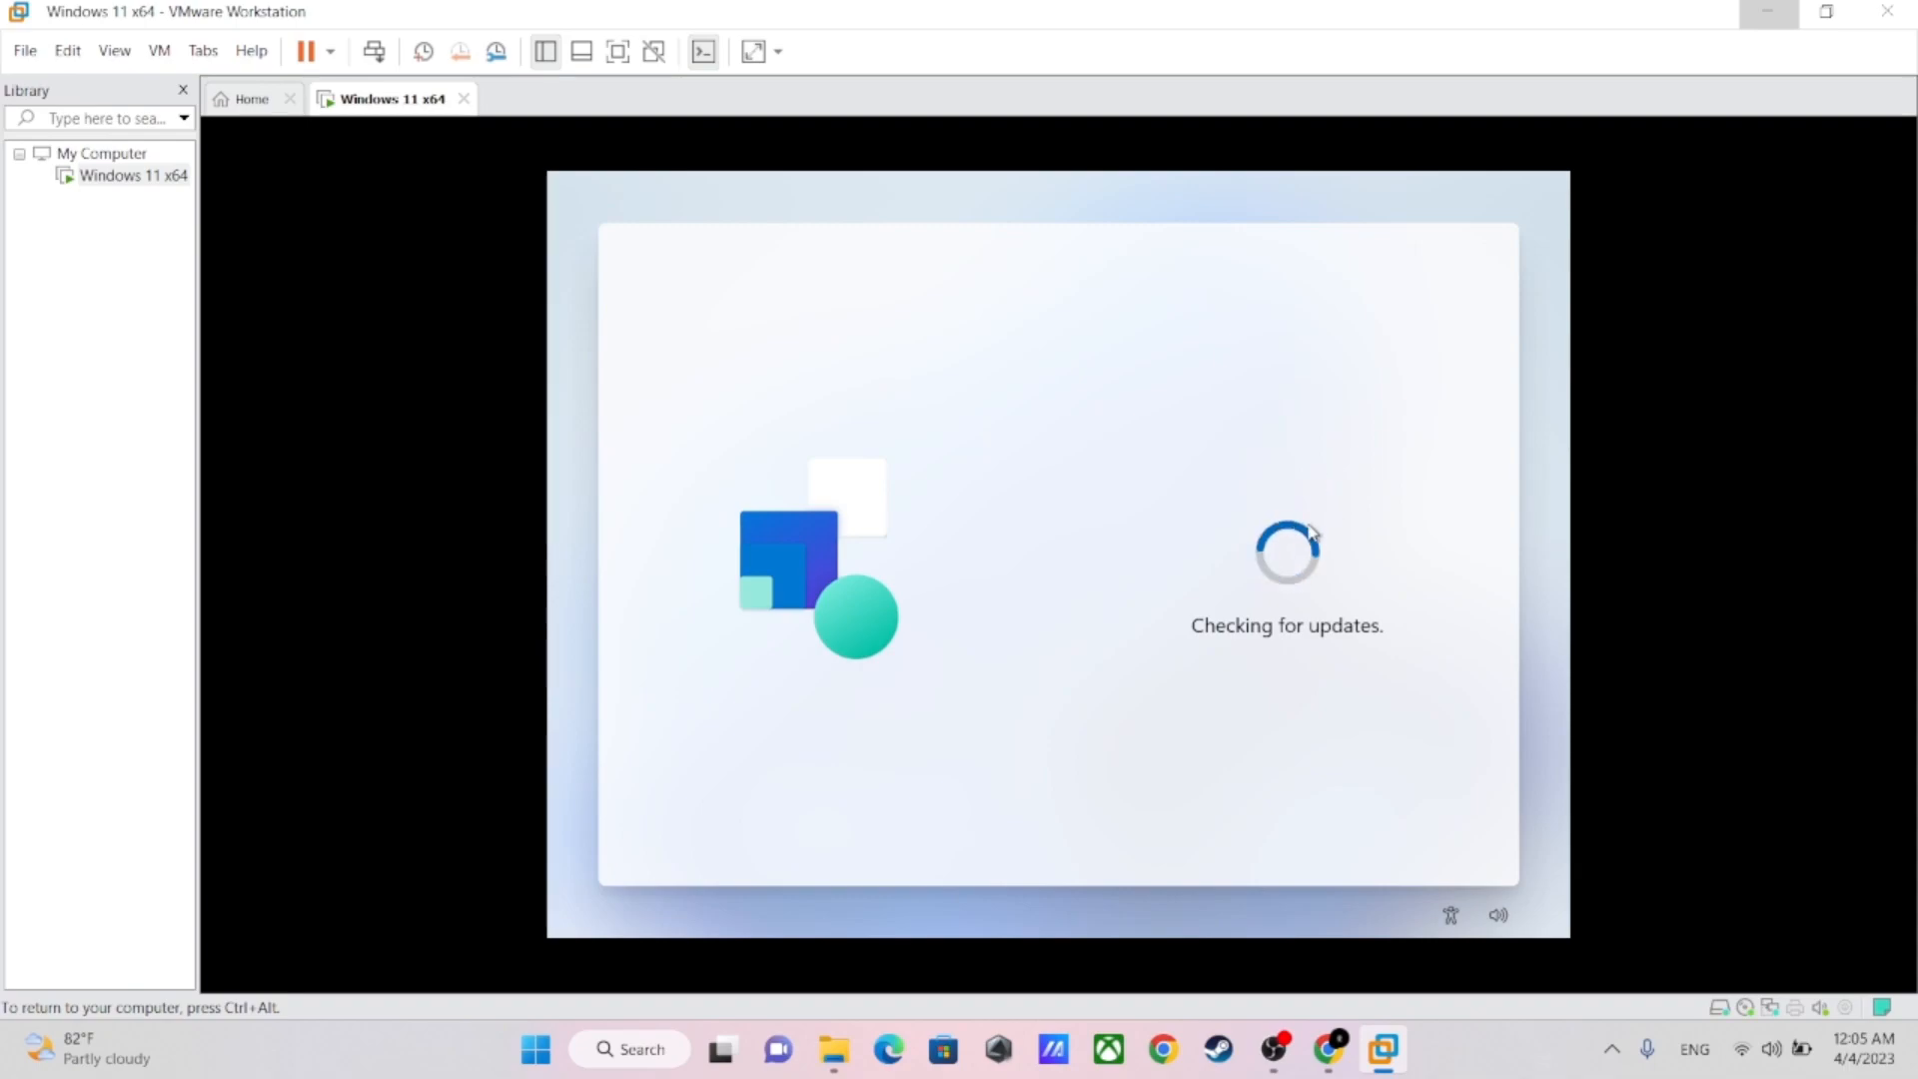
left_click_drag(1305, 483, 1303, 770)
left_click(1305, 770)
key("ctrl+alt")
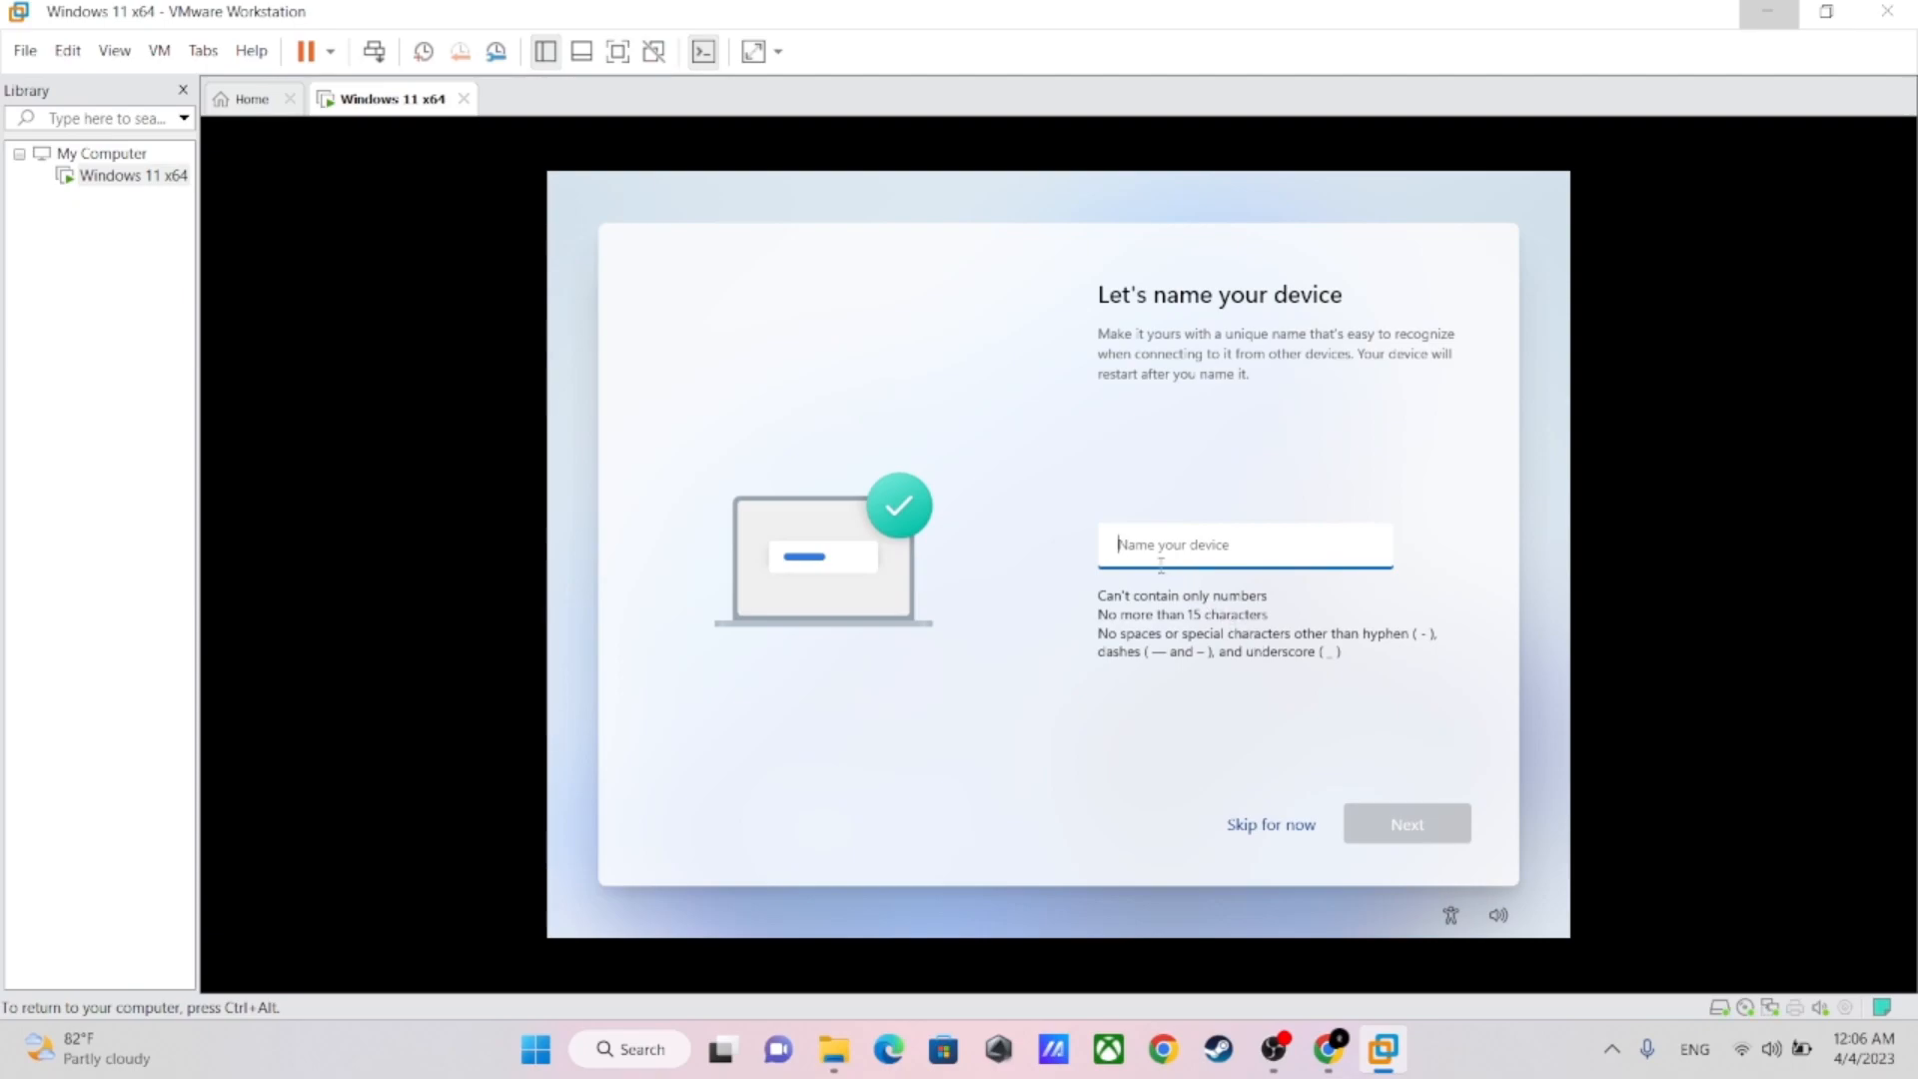
Enter the owner's first name as the device name and continue the setup
type("Piseth")
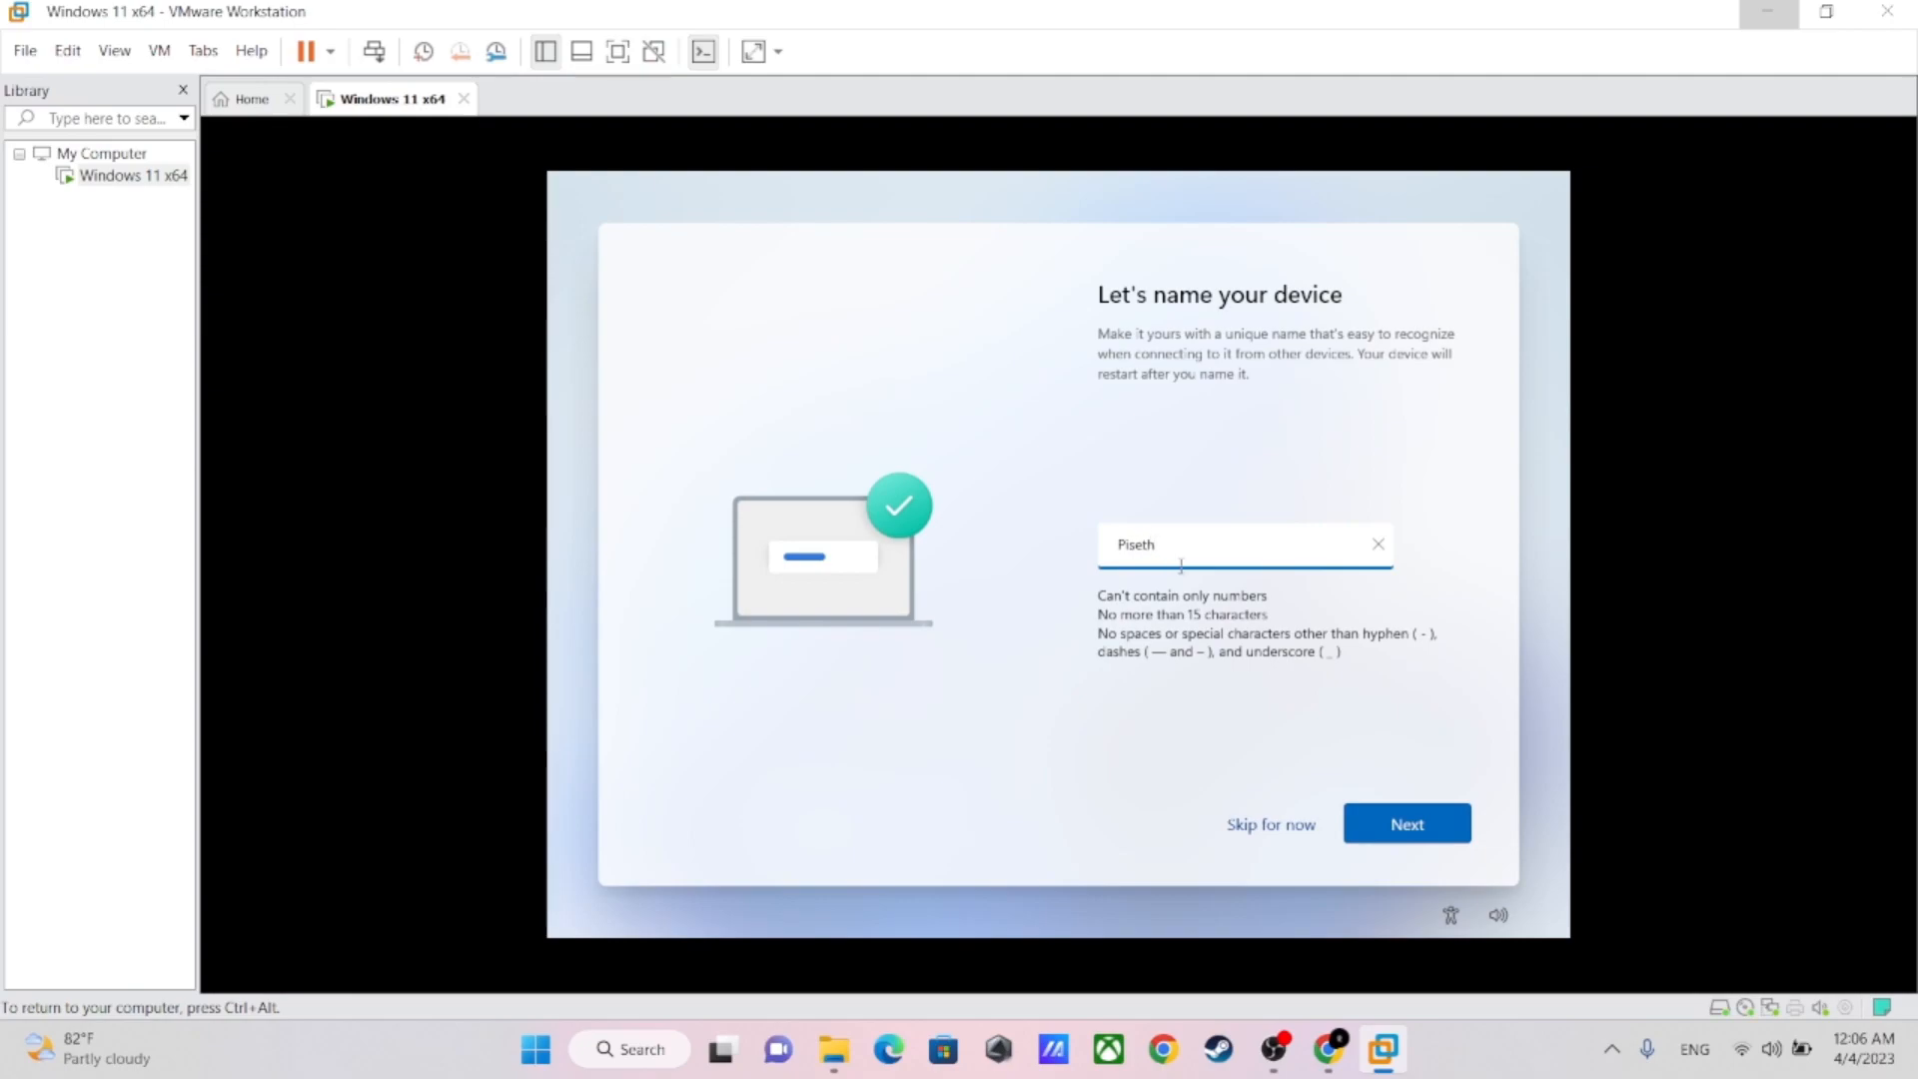
left_click(1418, 827)
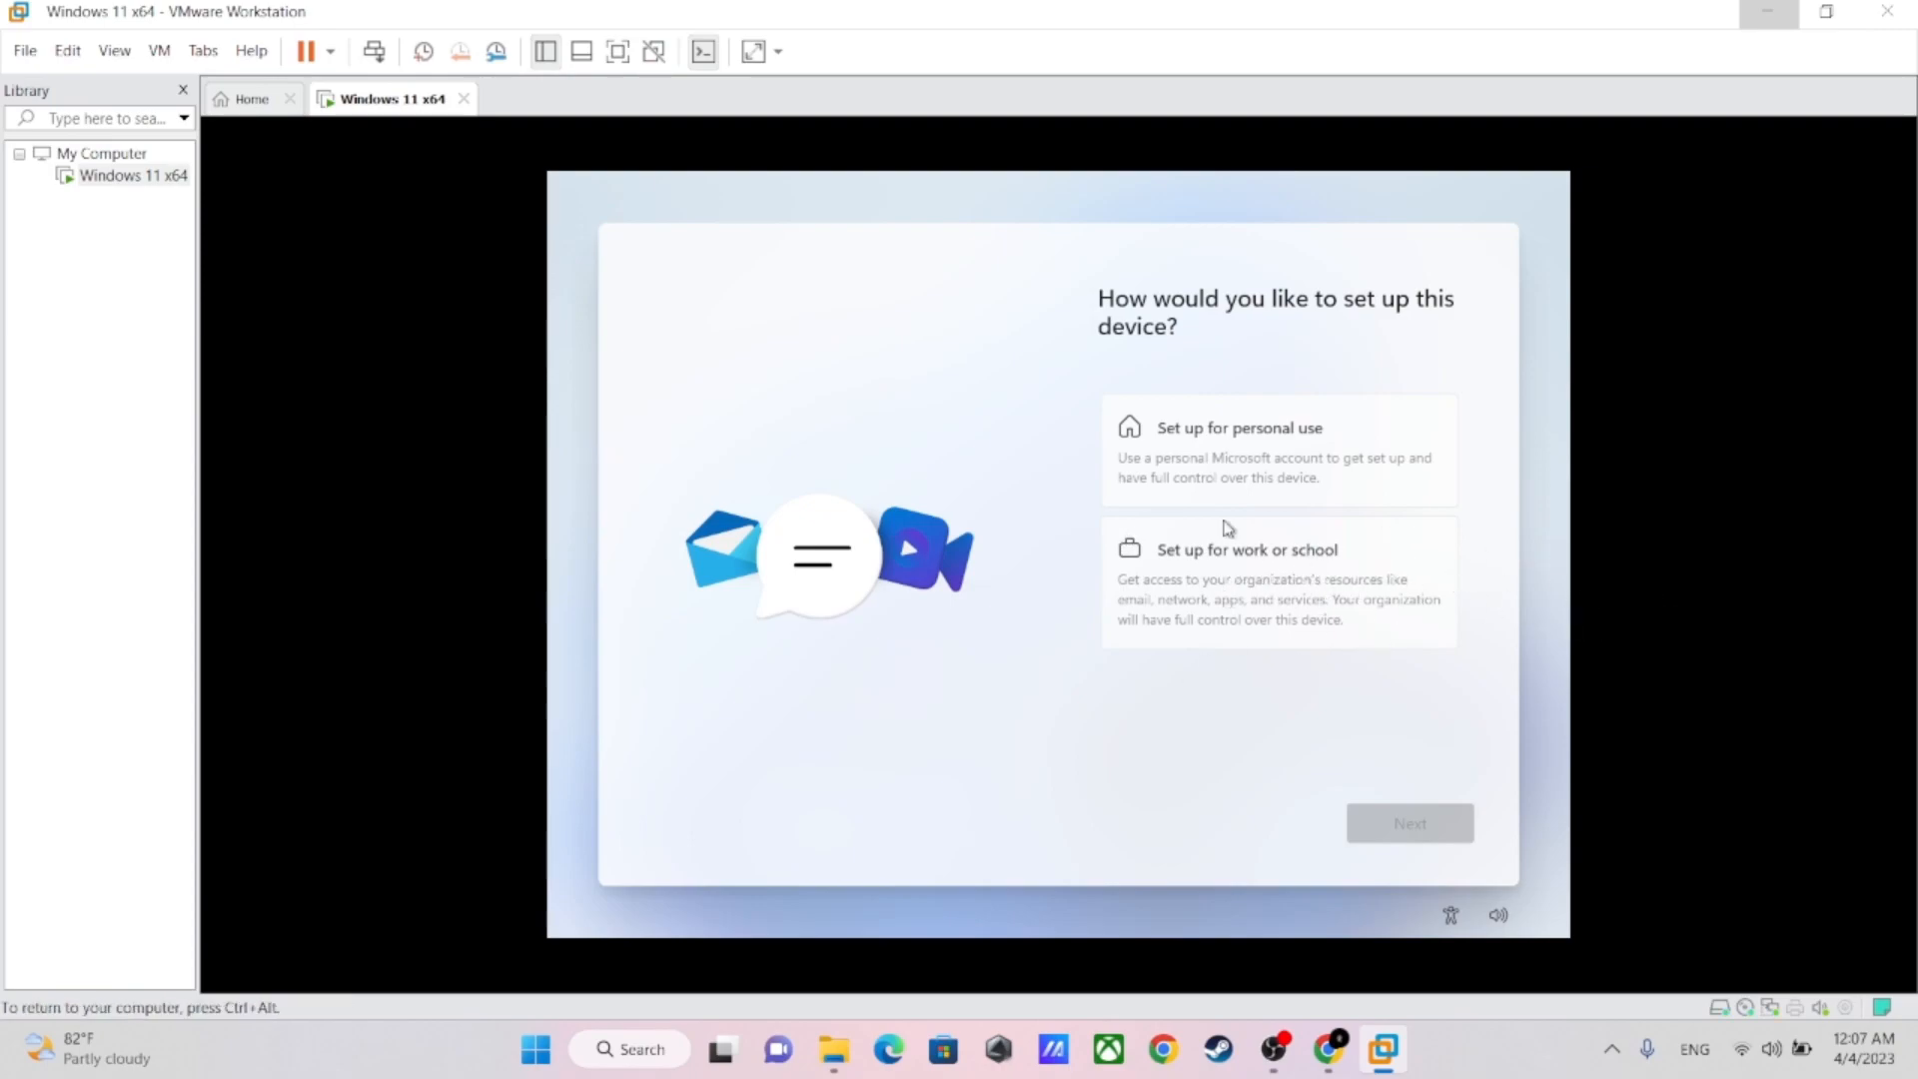
Set up the device for personal use and proceed to the Microsoft account sign-in
left_click(1267, 430)
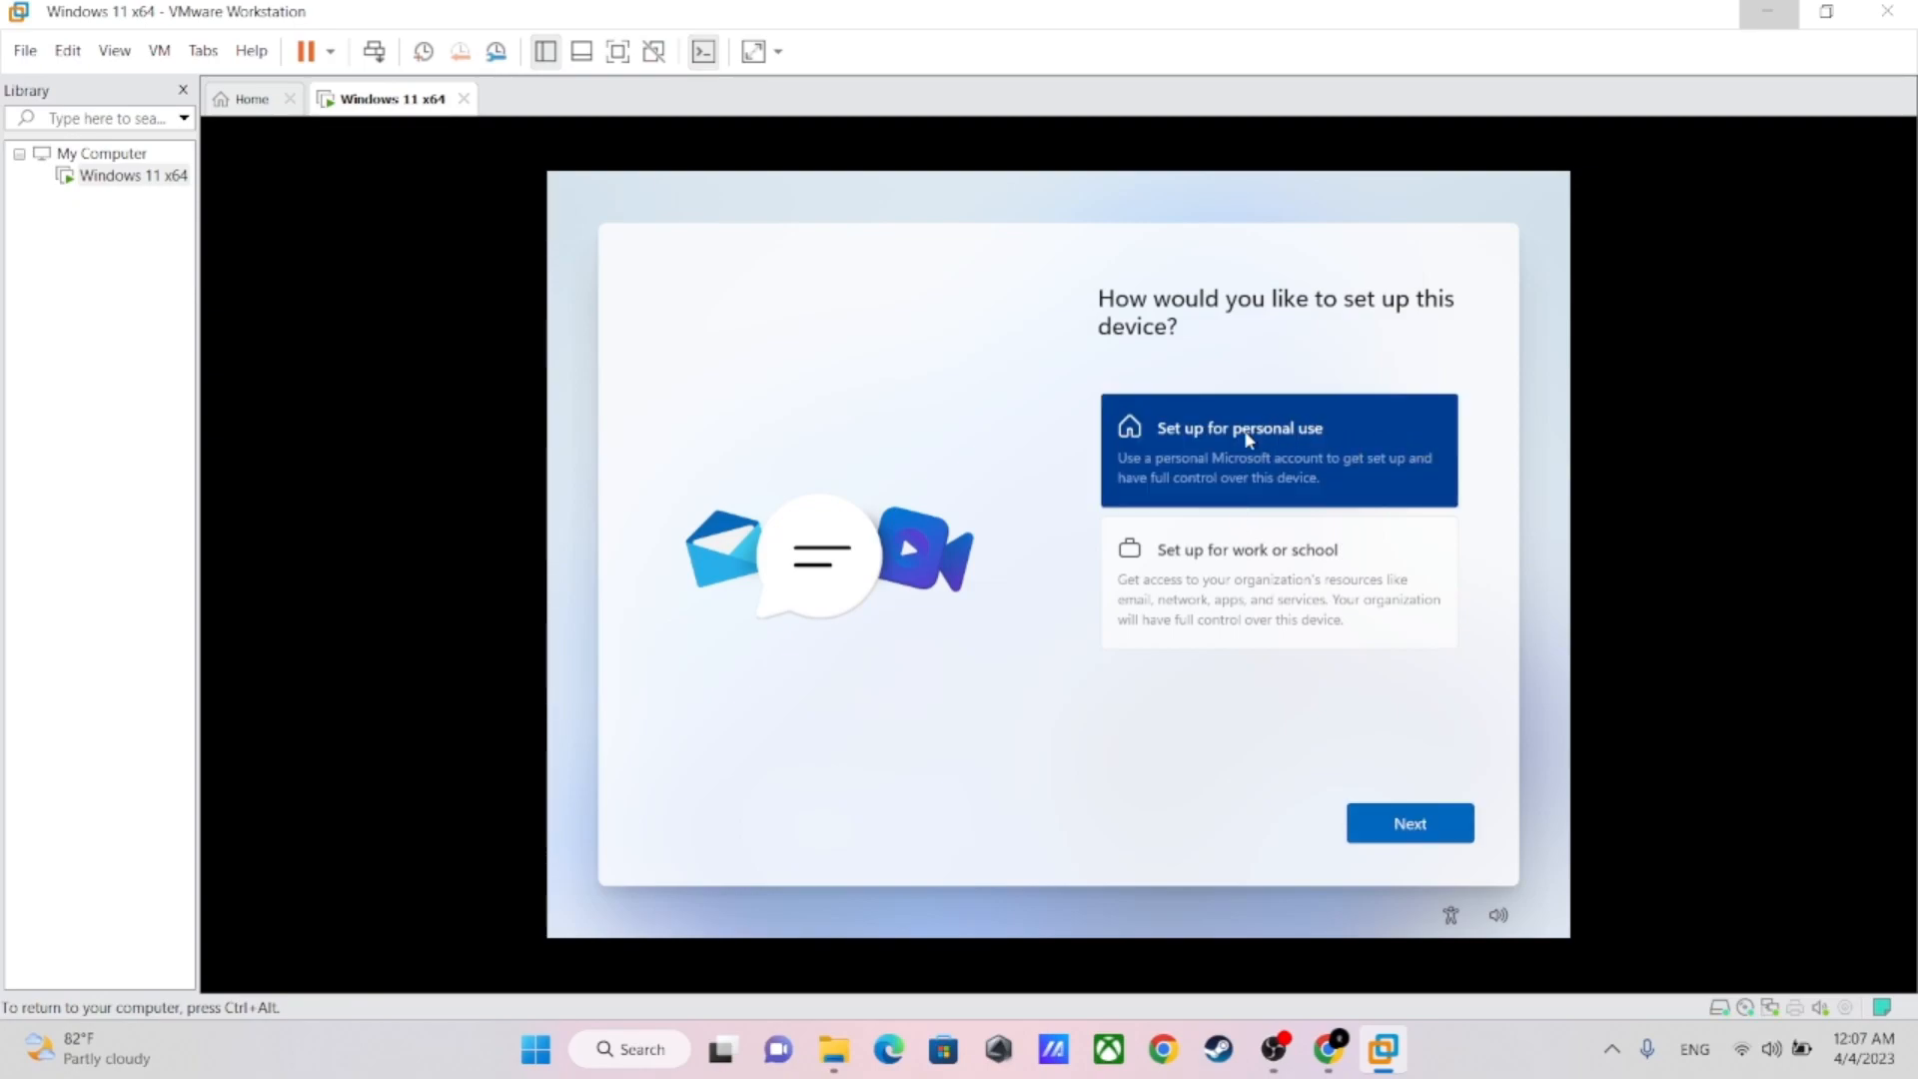
left_click(1427, 833)
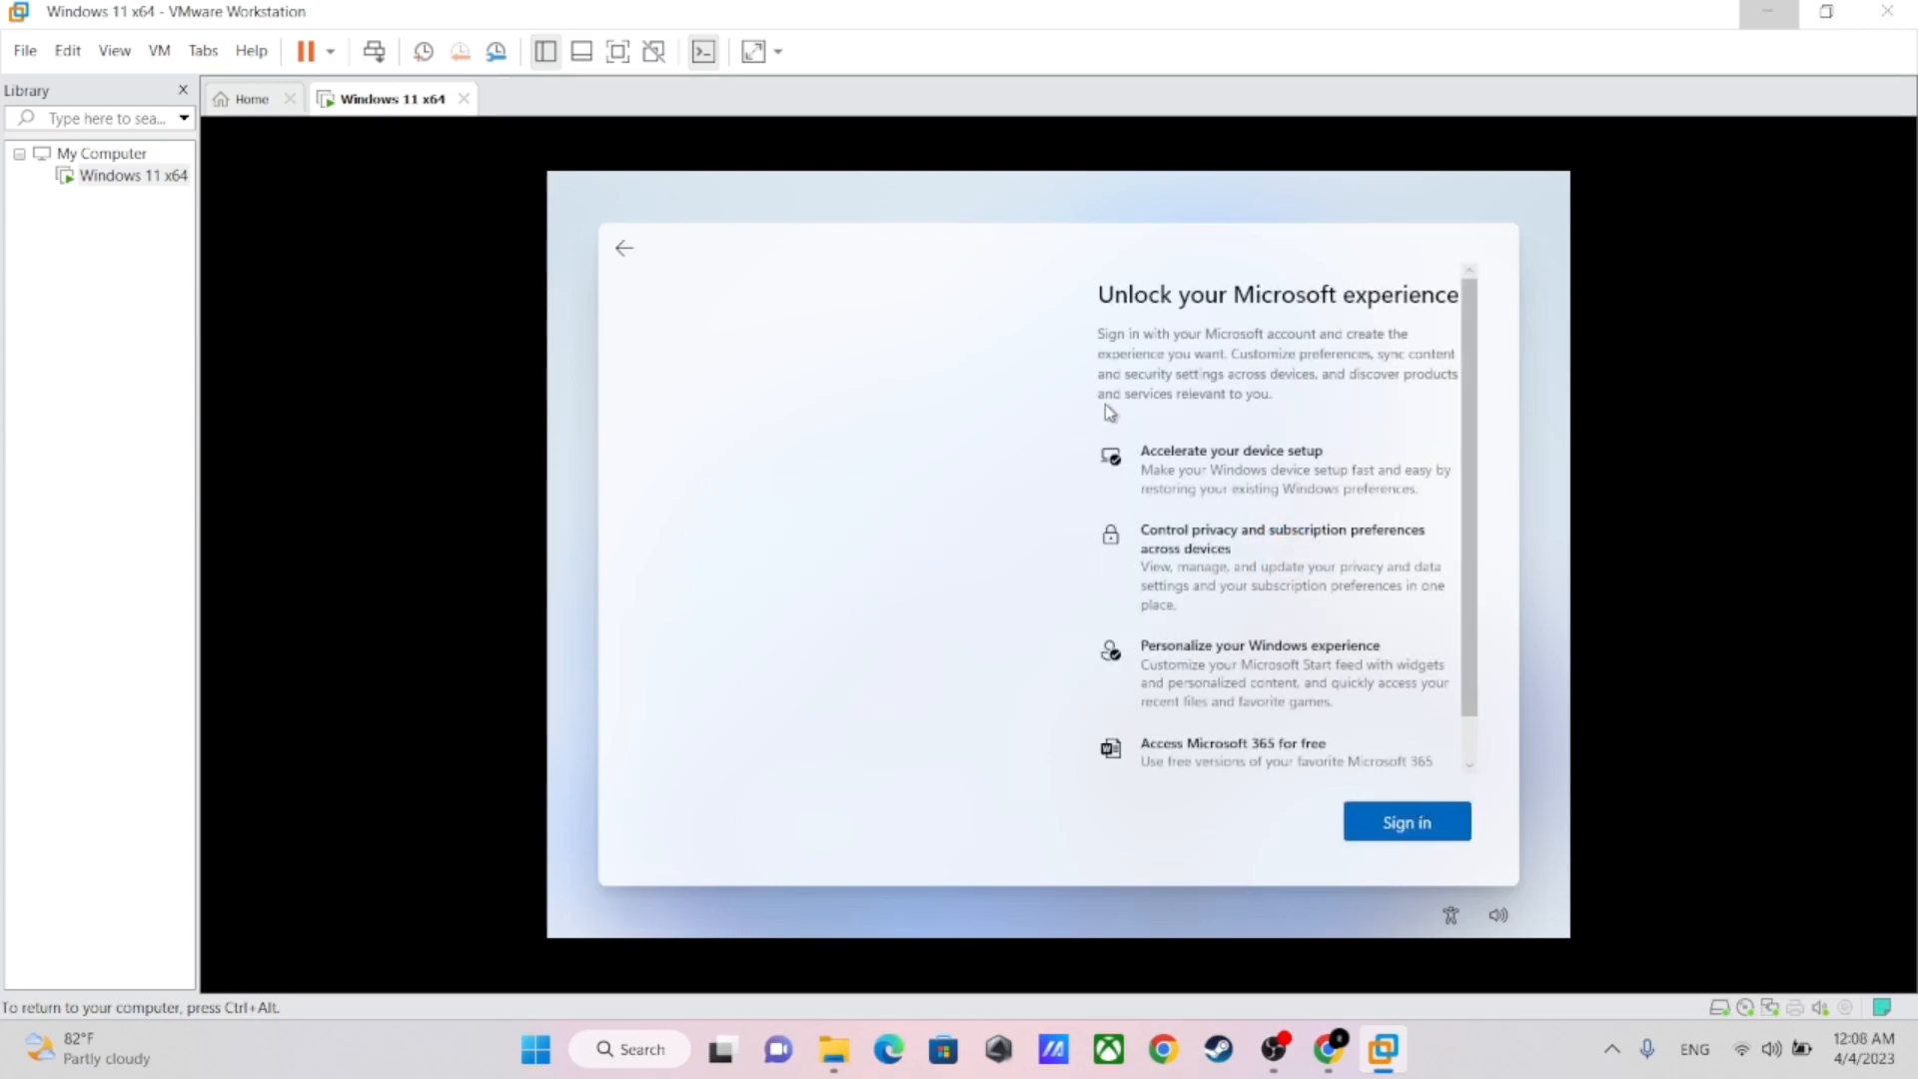
scroll(1241, 602, "down", 2)
left_click(1409, 825)
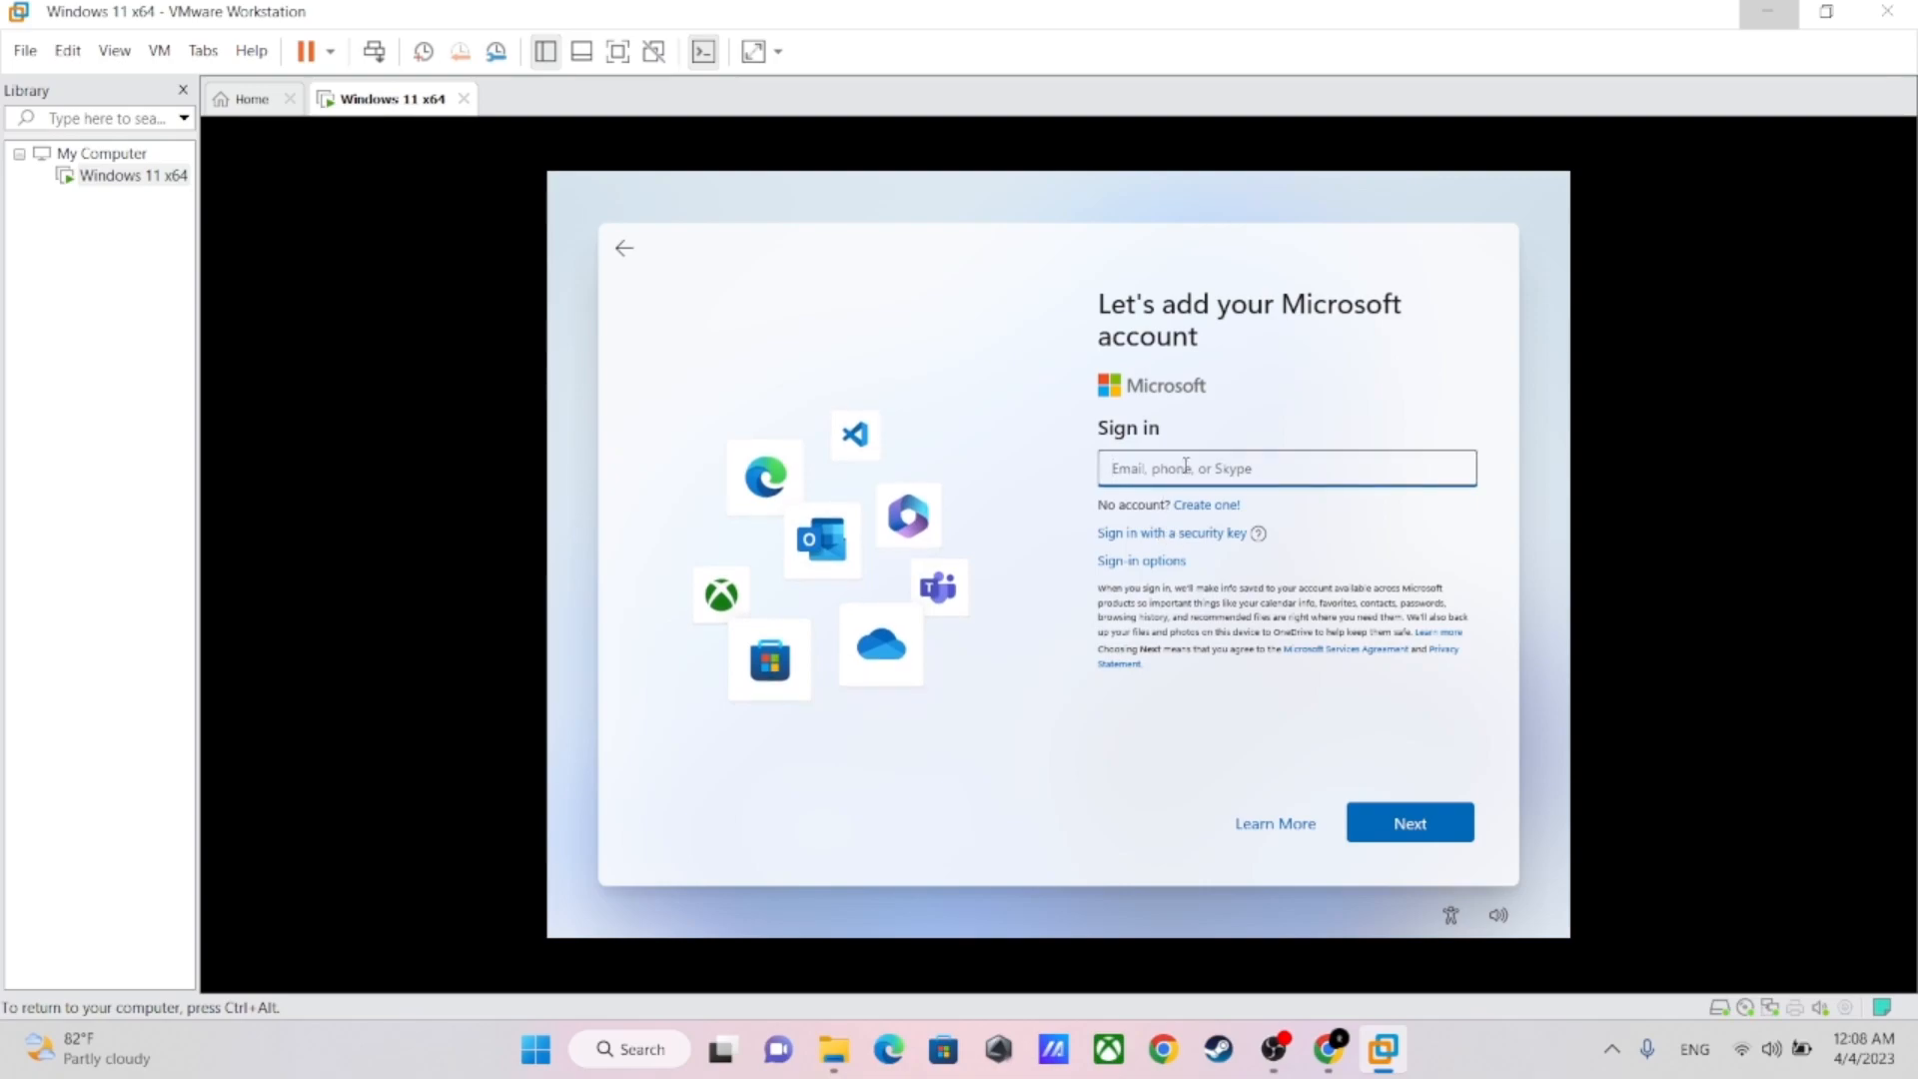
Sign in to the Microsoft account by entering the account e-mail address and password
left_click(1395, 825)
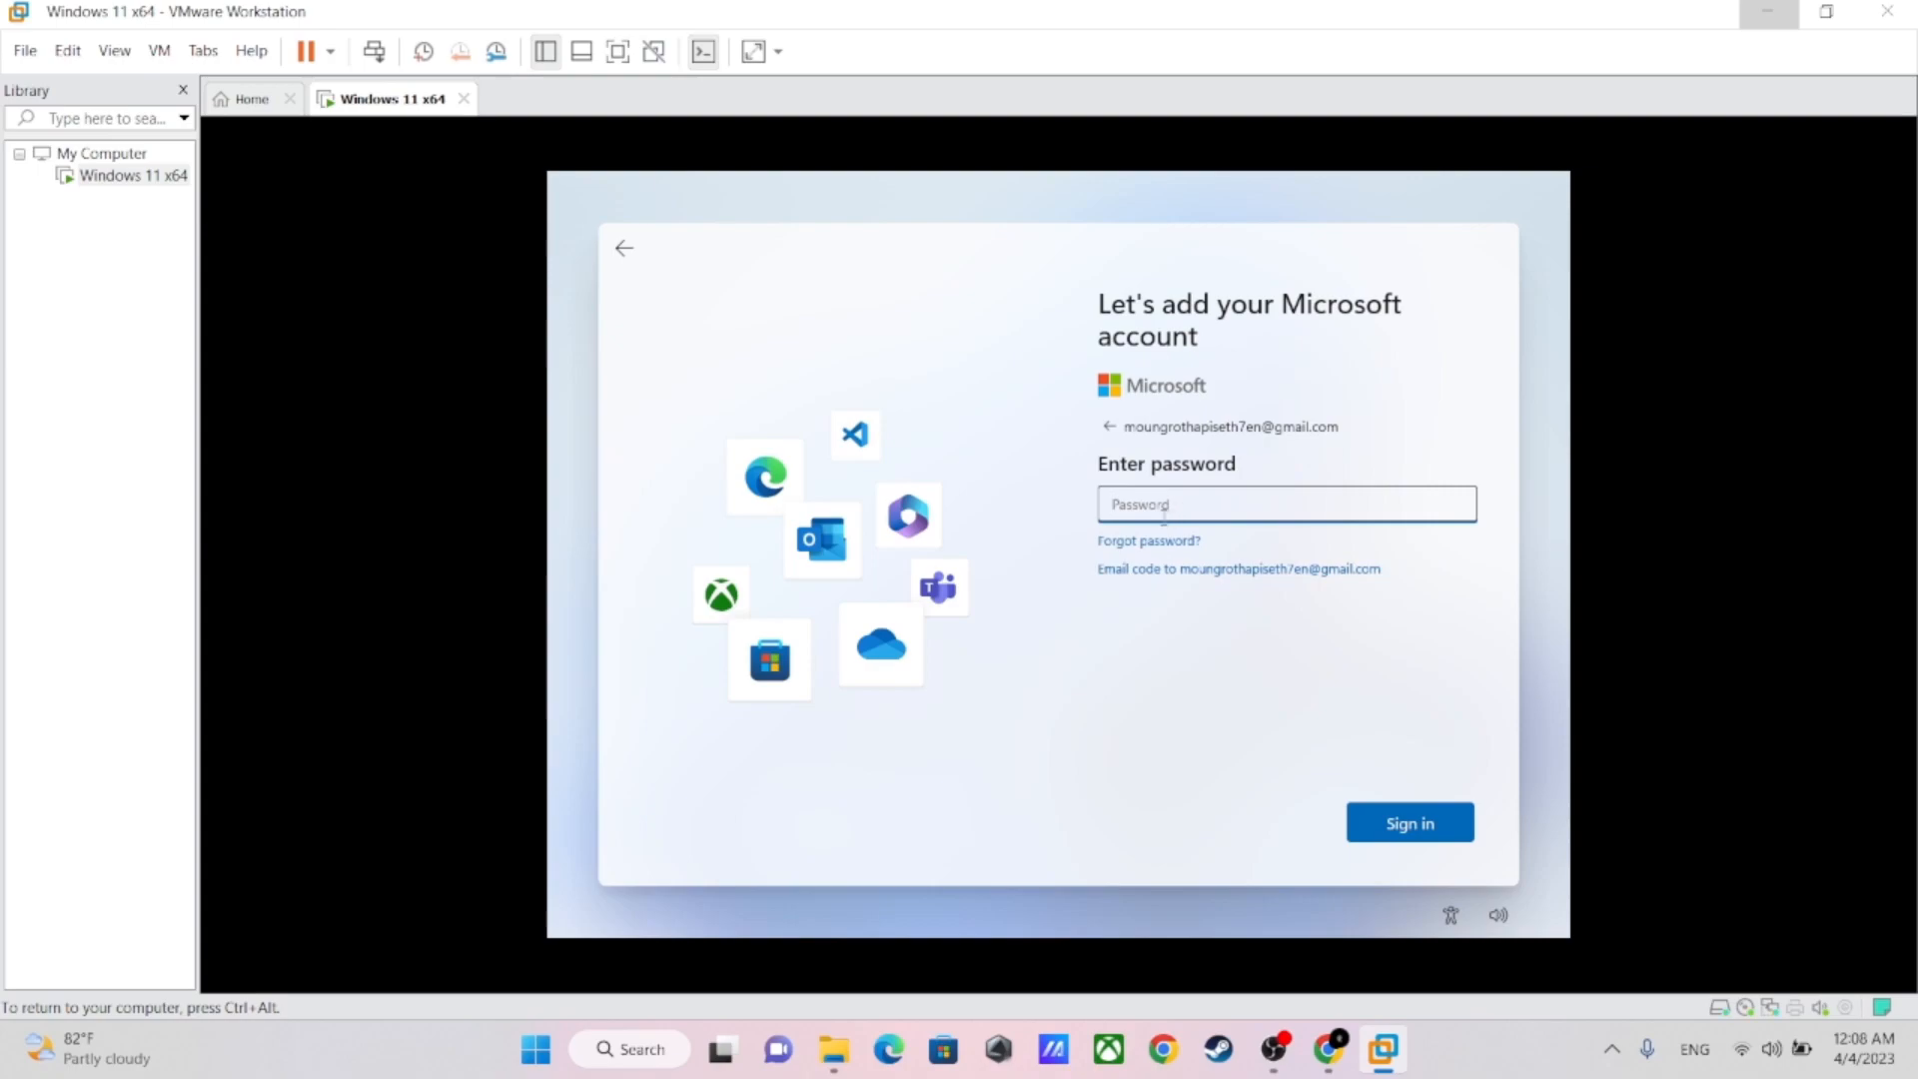
type("••••••••••")
key("Return")
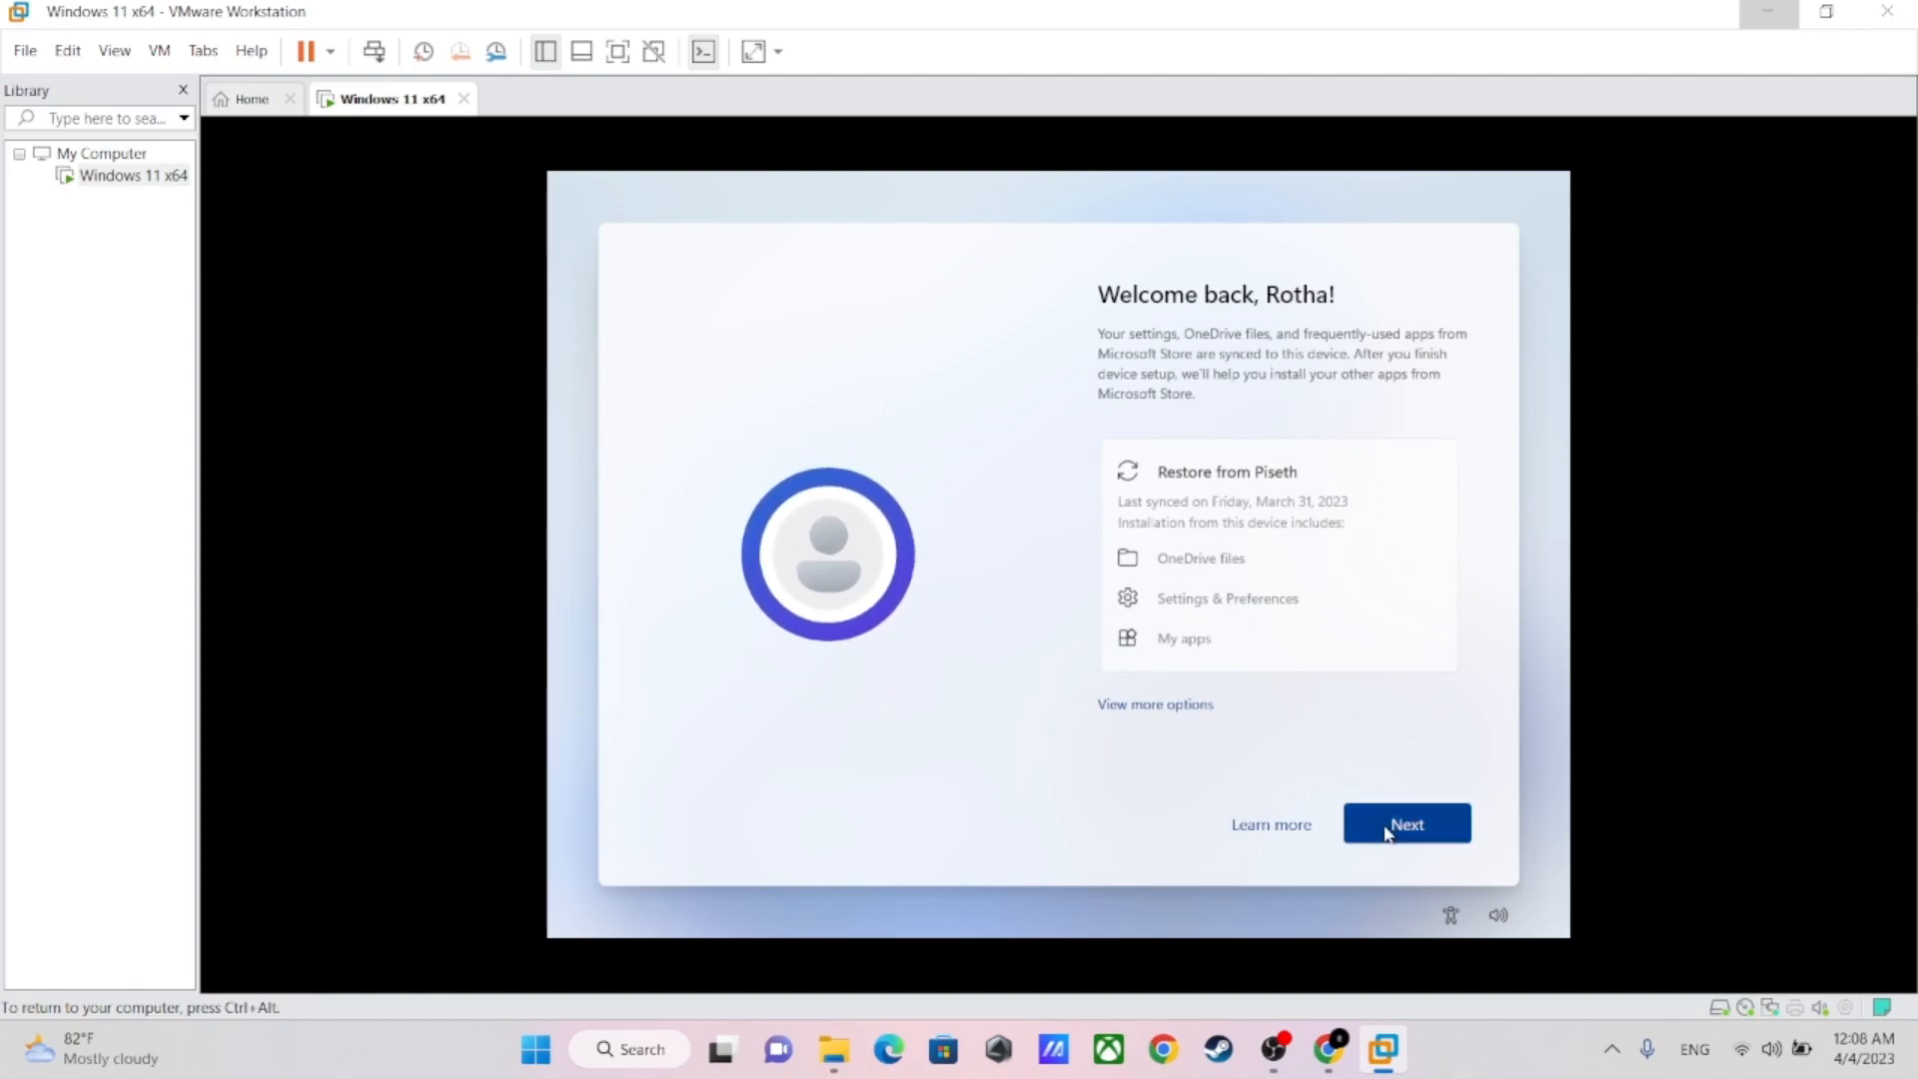
Accept restoring from the previously synced device, and create a Windows Hello PIN by entering and confirming it
left_click(1406, 825)
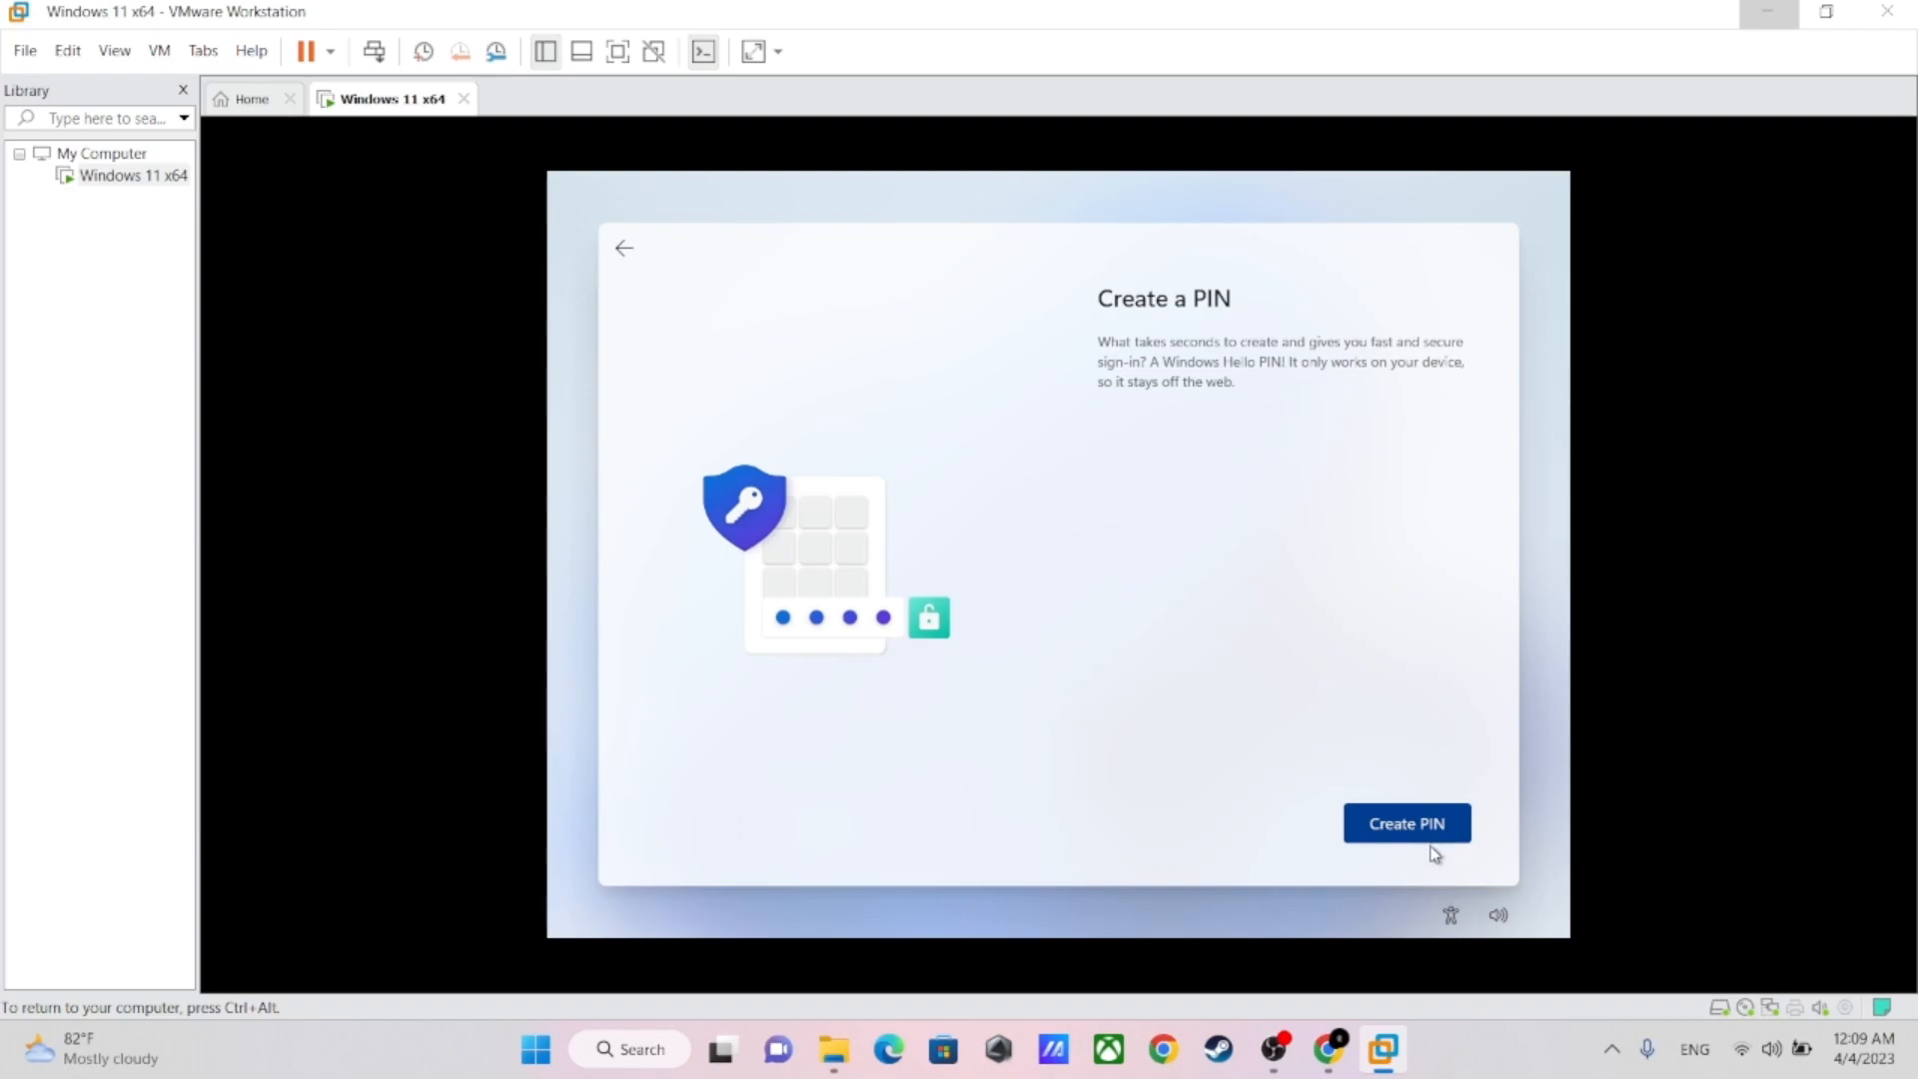
left_click(1393, 827)
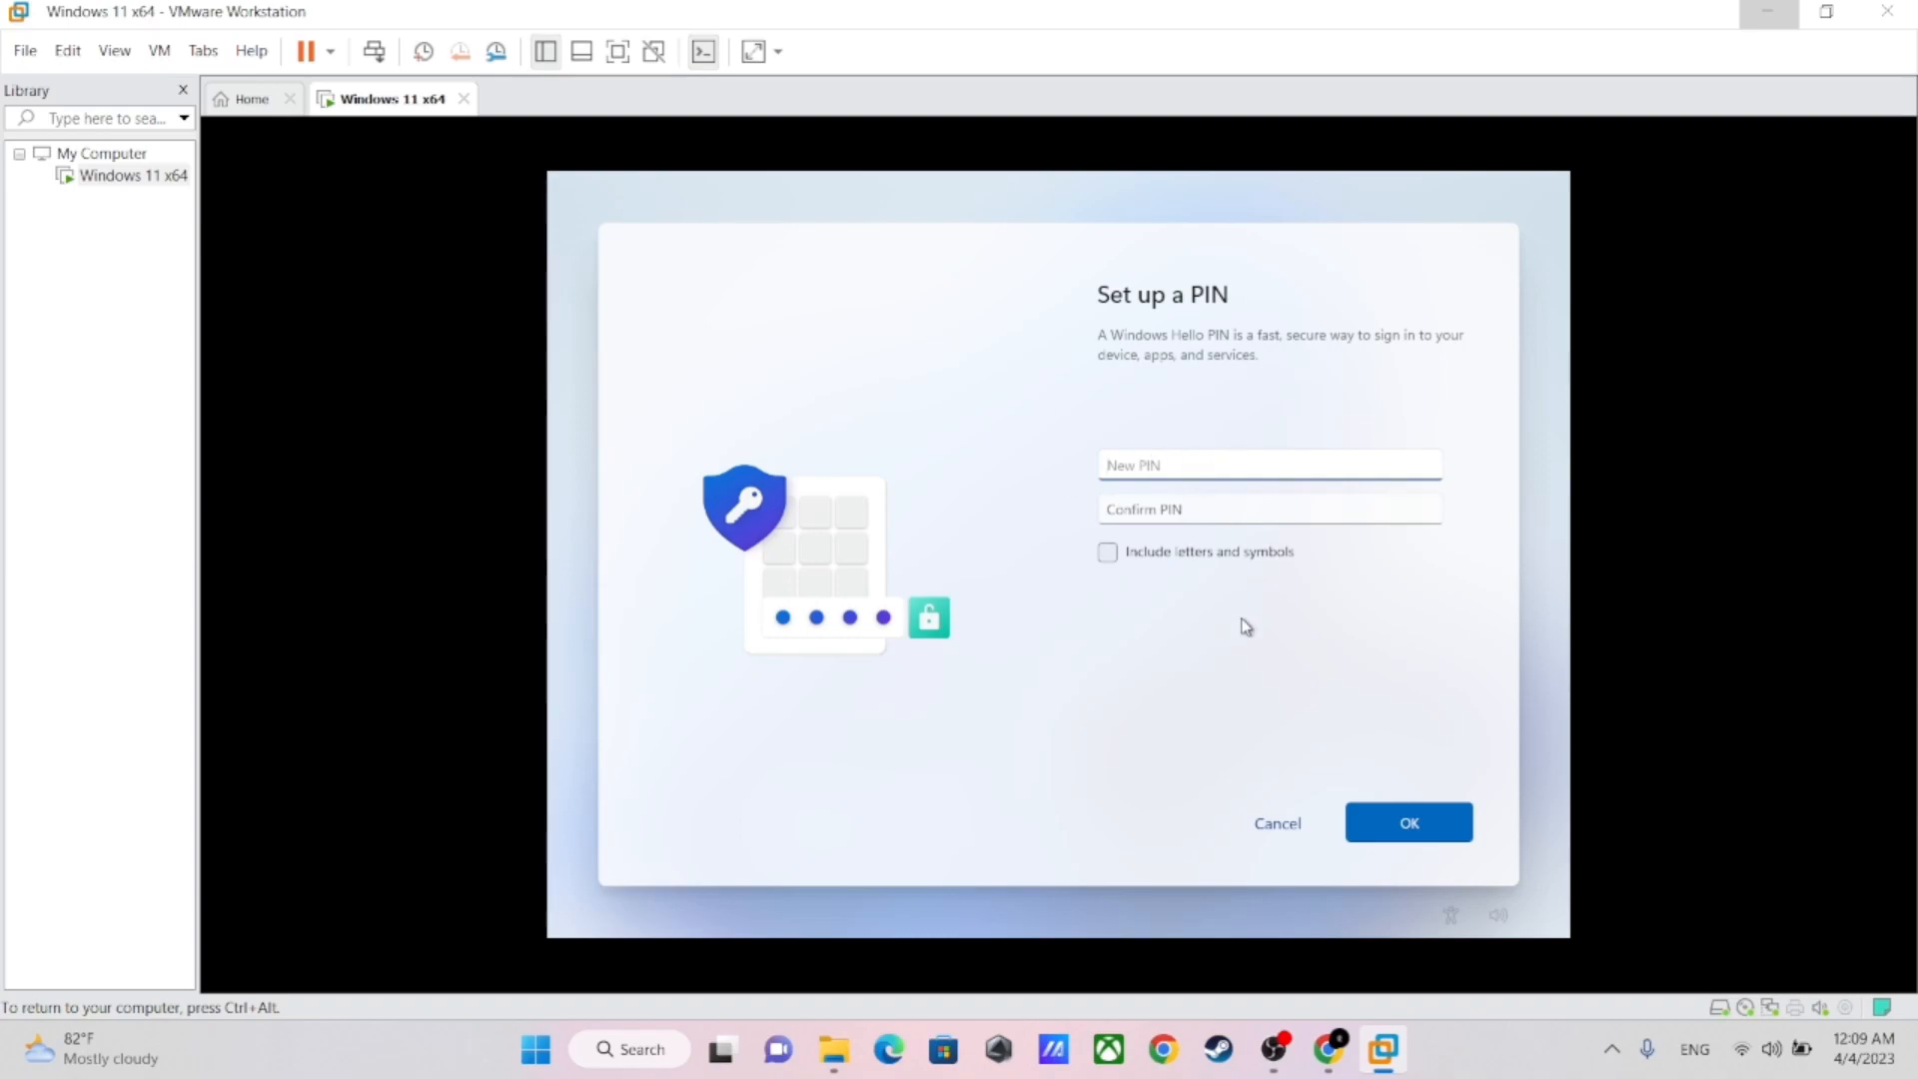
key("ctrl+a")
left_click(1154, 511)
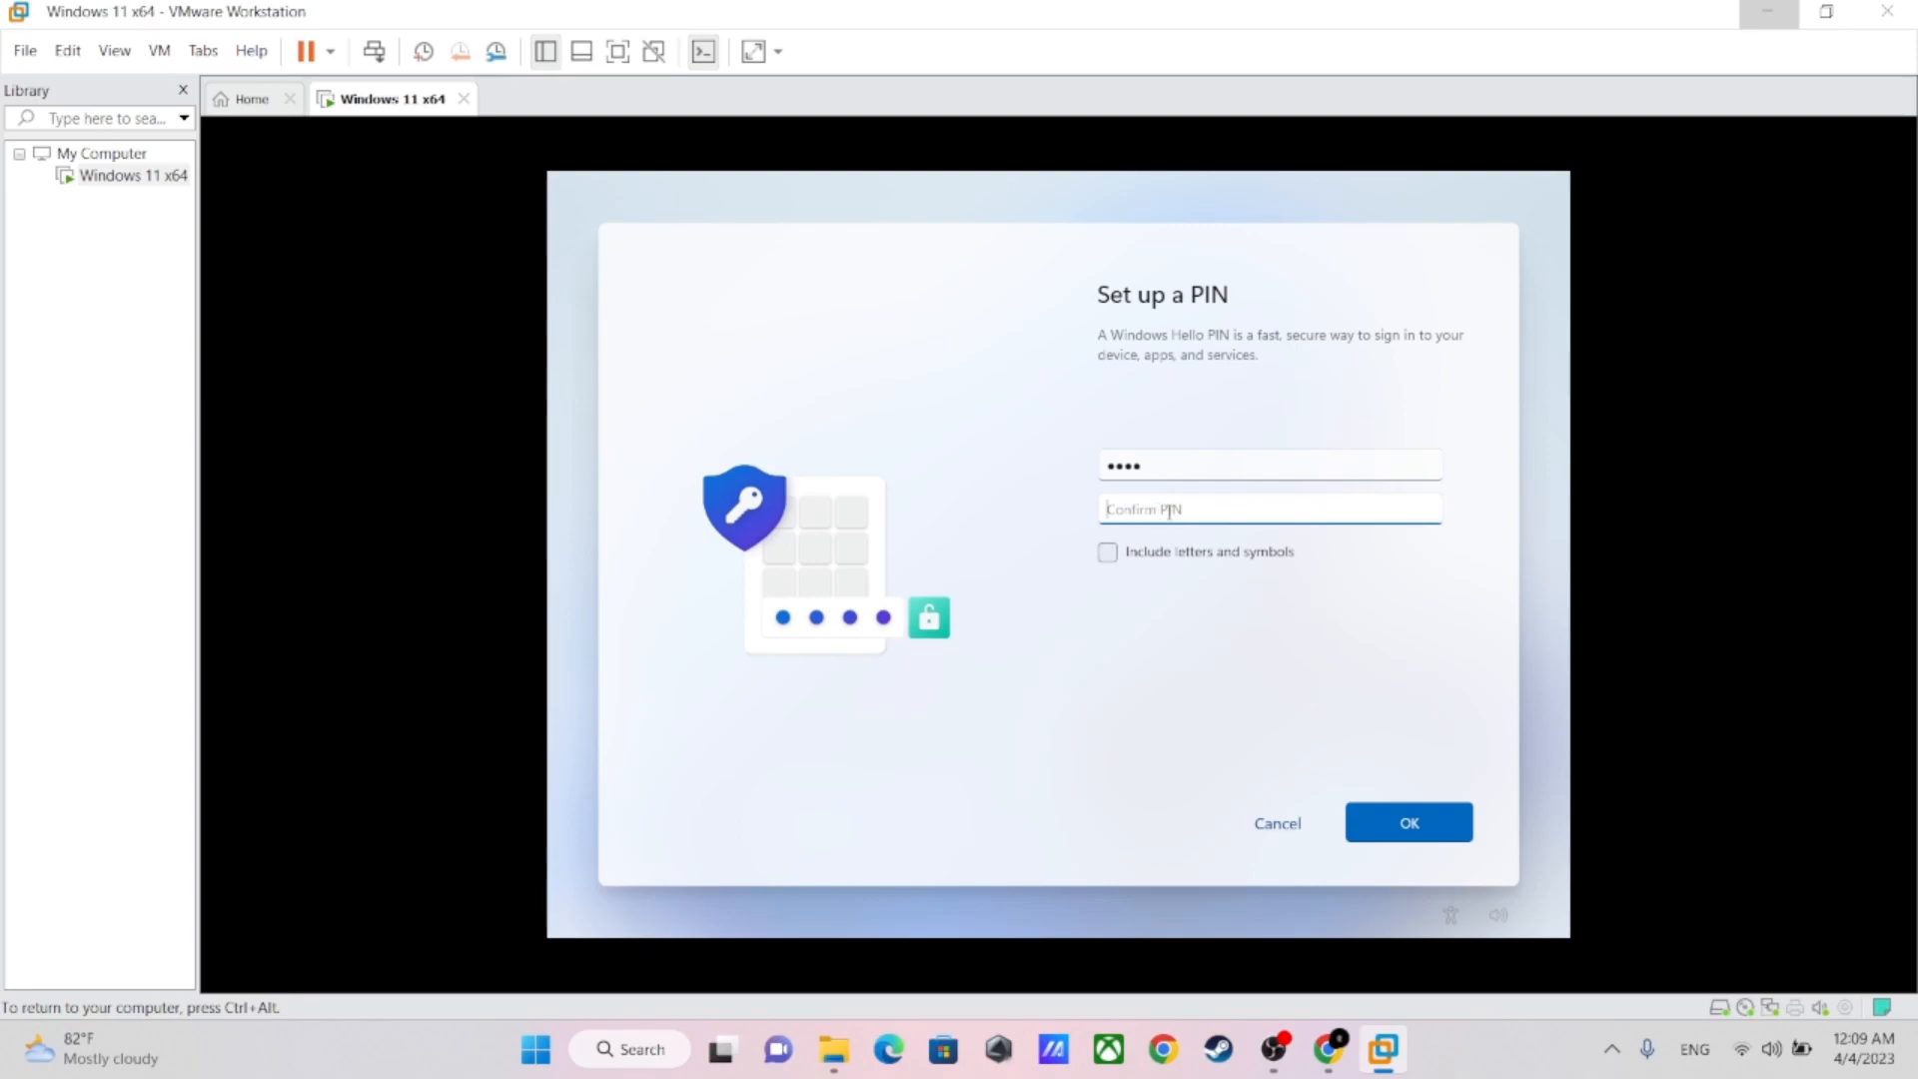
key("Return")
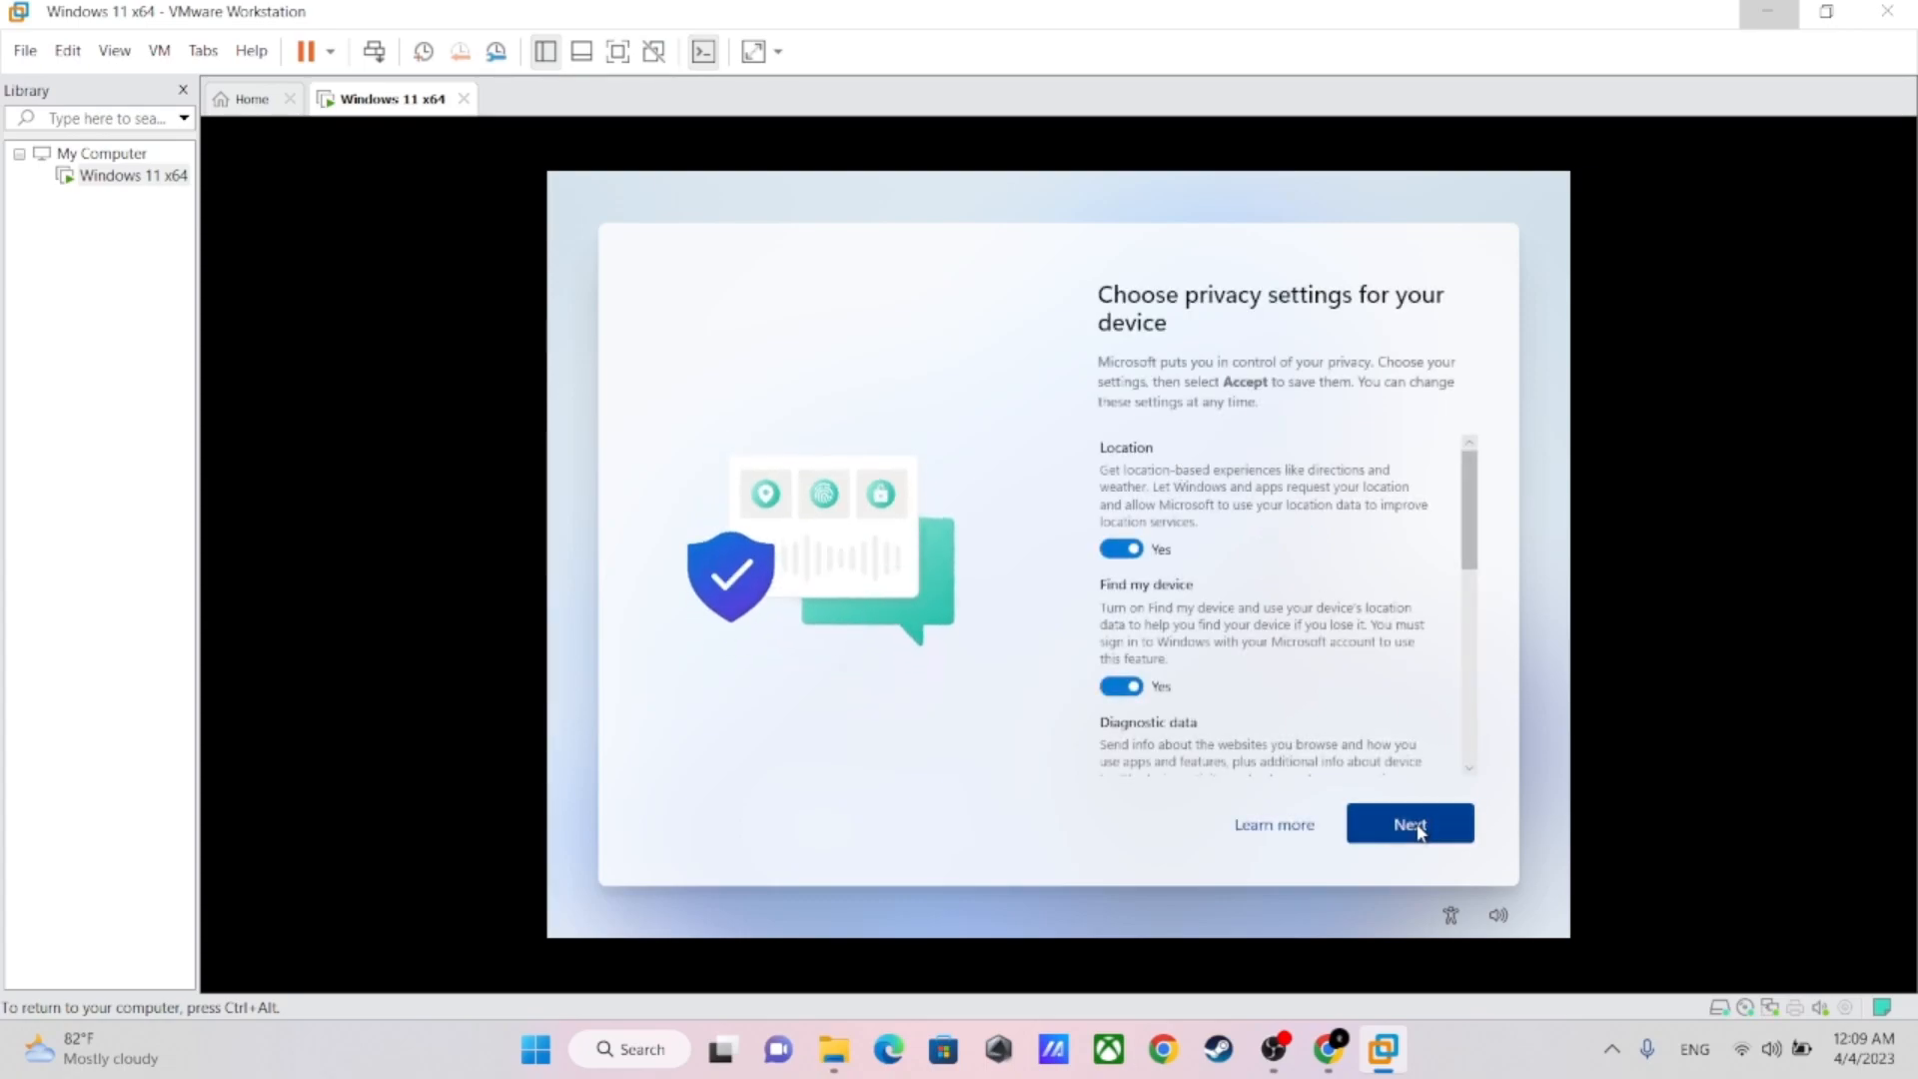
Go through all the privacy settings for the device and accept them with the defaults left on
left_click(1418, 829)
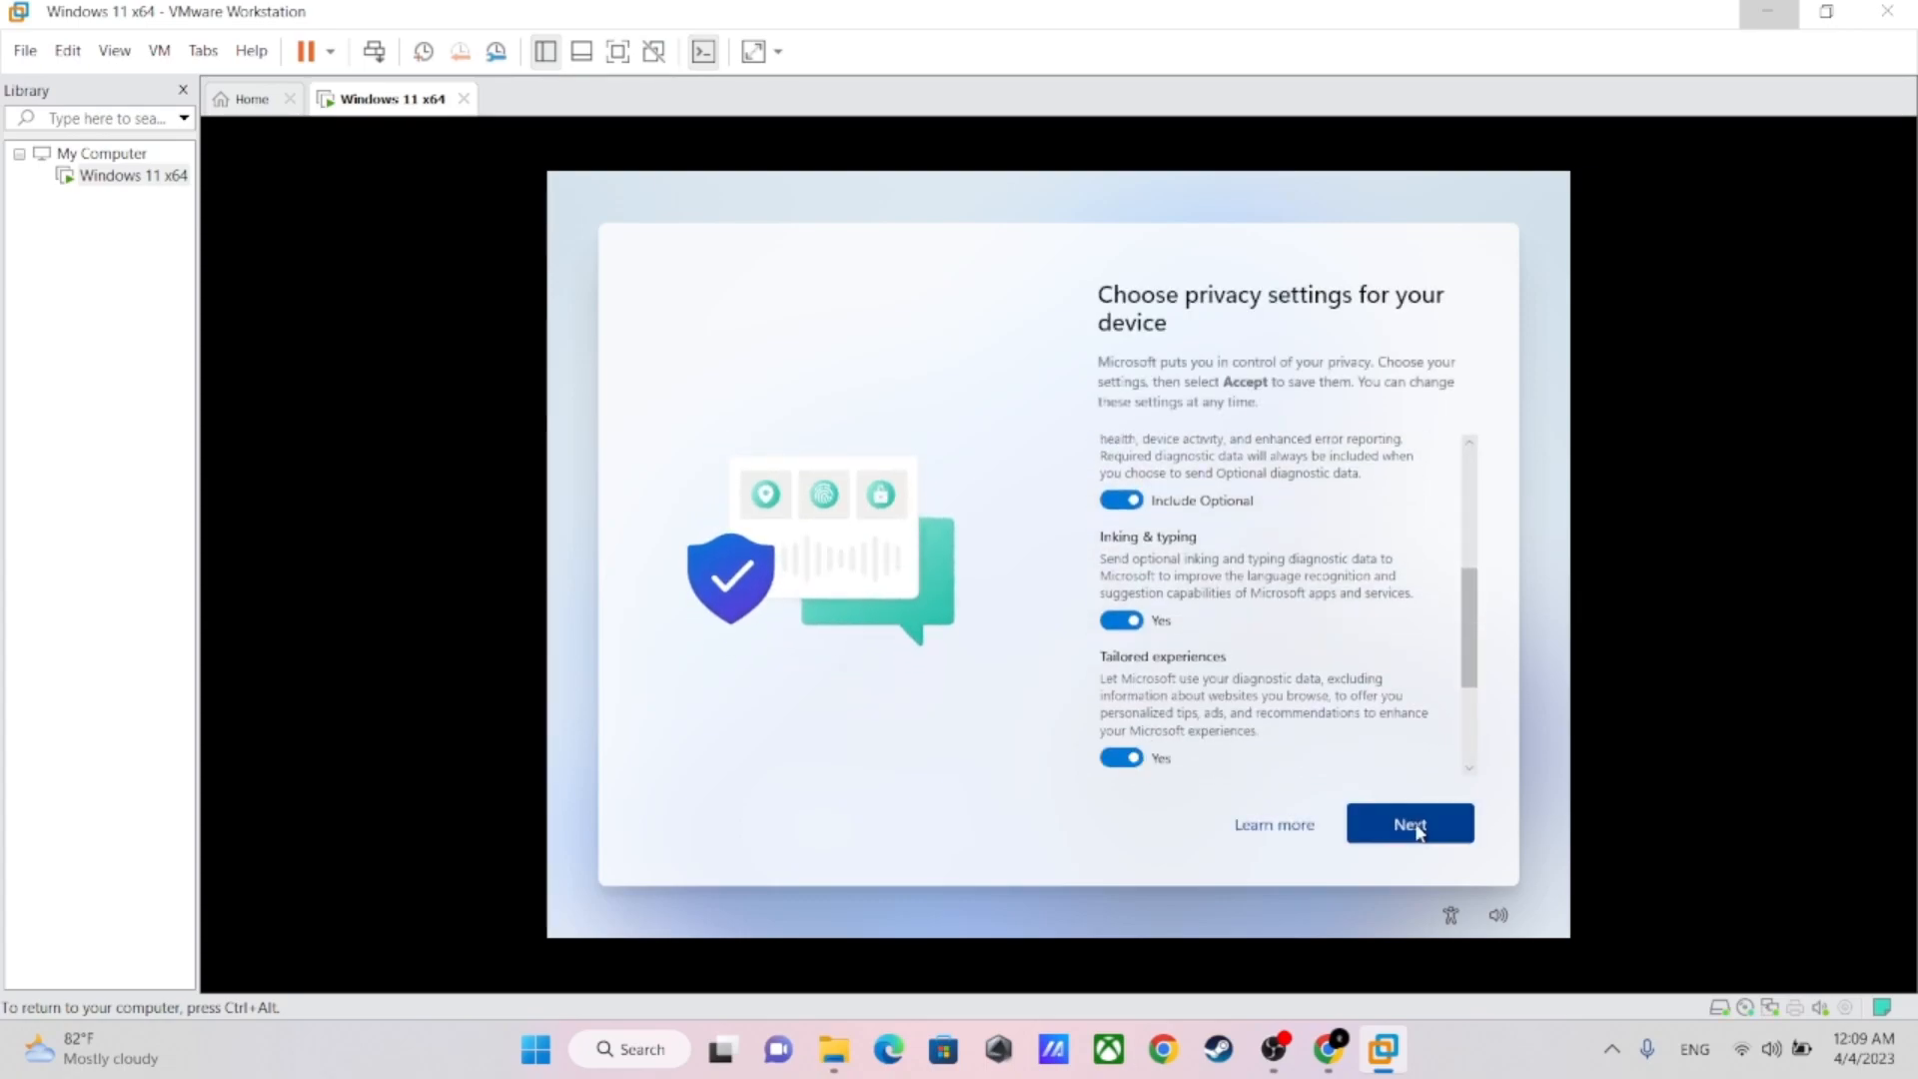
left_click(1419, 829)
left_click(1419, 829)
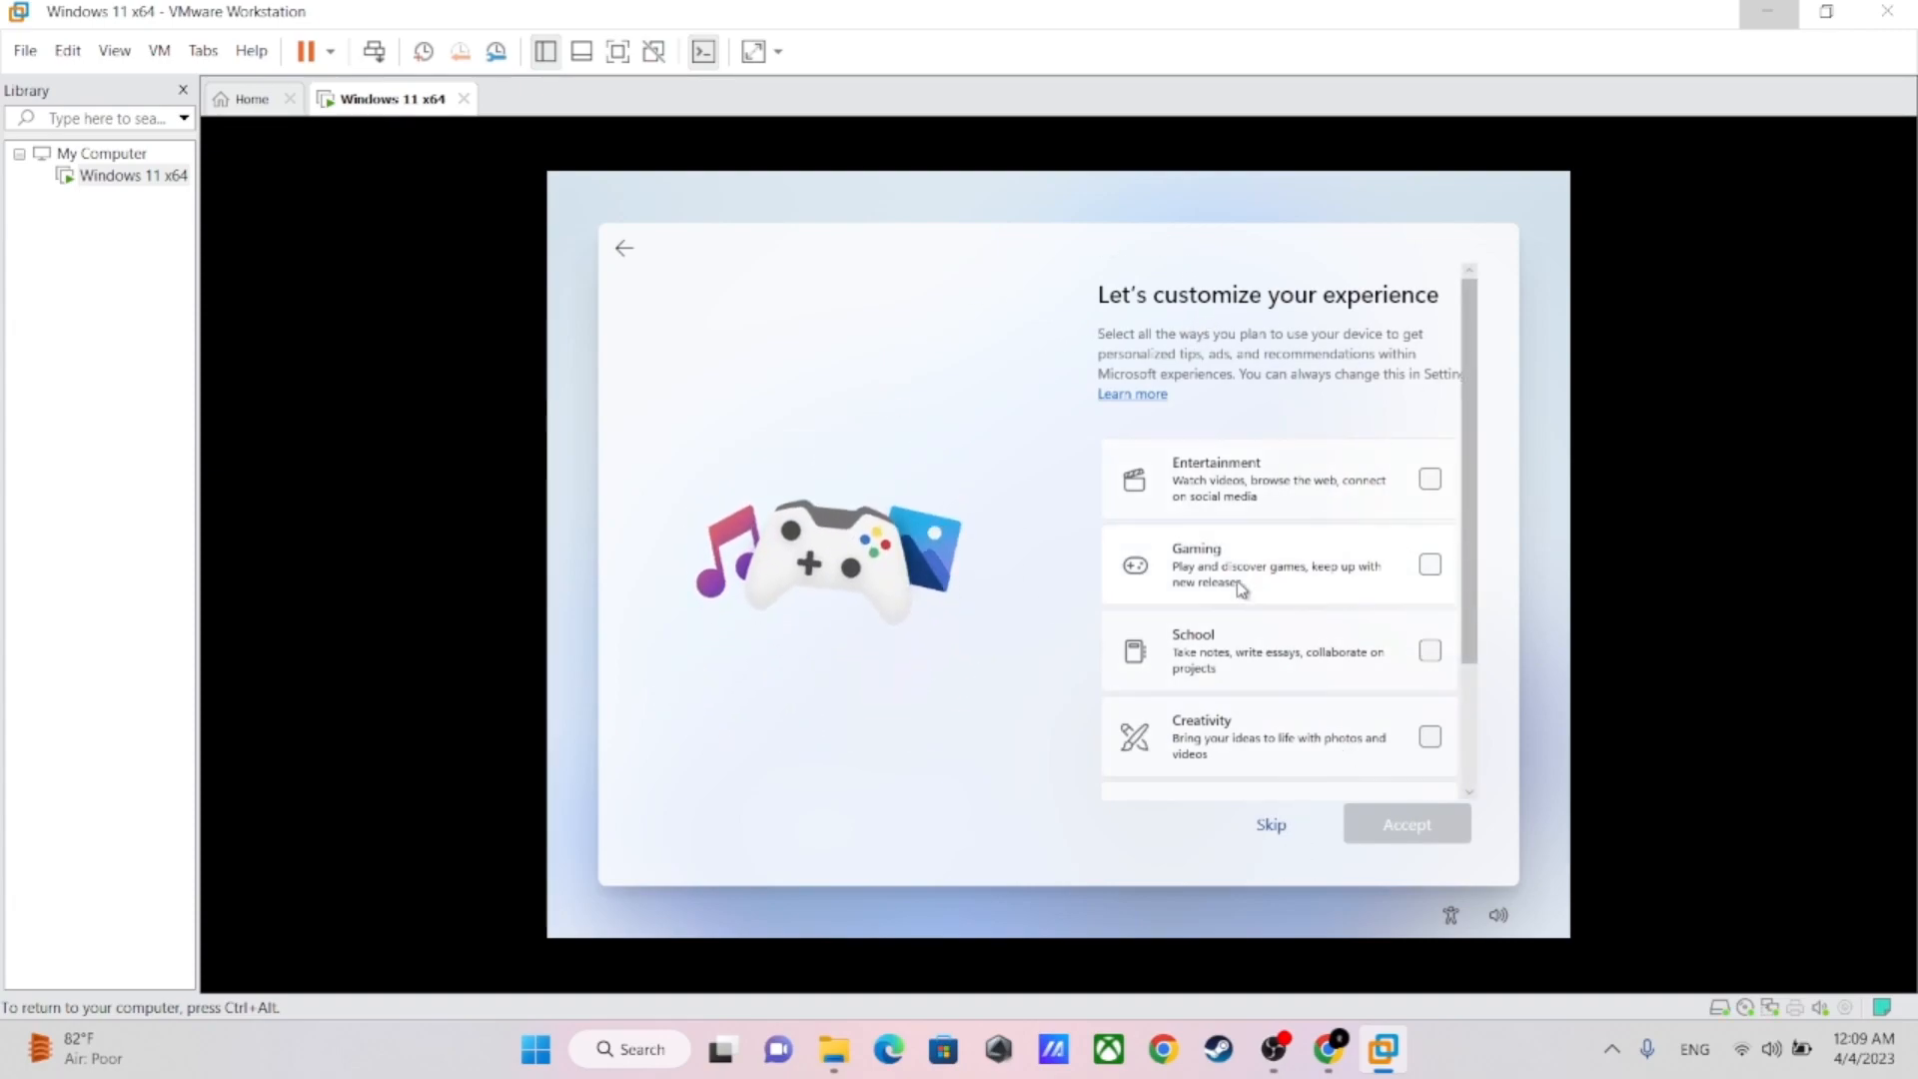
Skip the experience customization and Android phone linking, and decline the Microsoft 365 trial and 100 GB cloud storage offers
left_click(1272, 828)
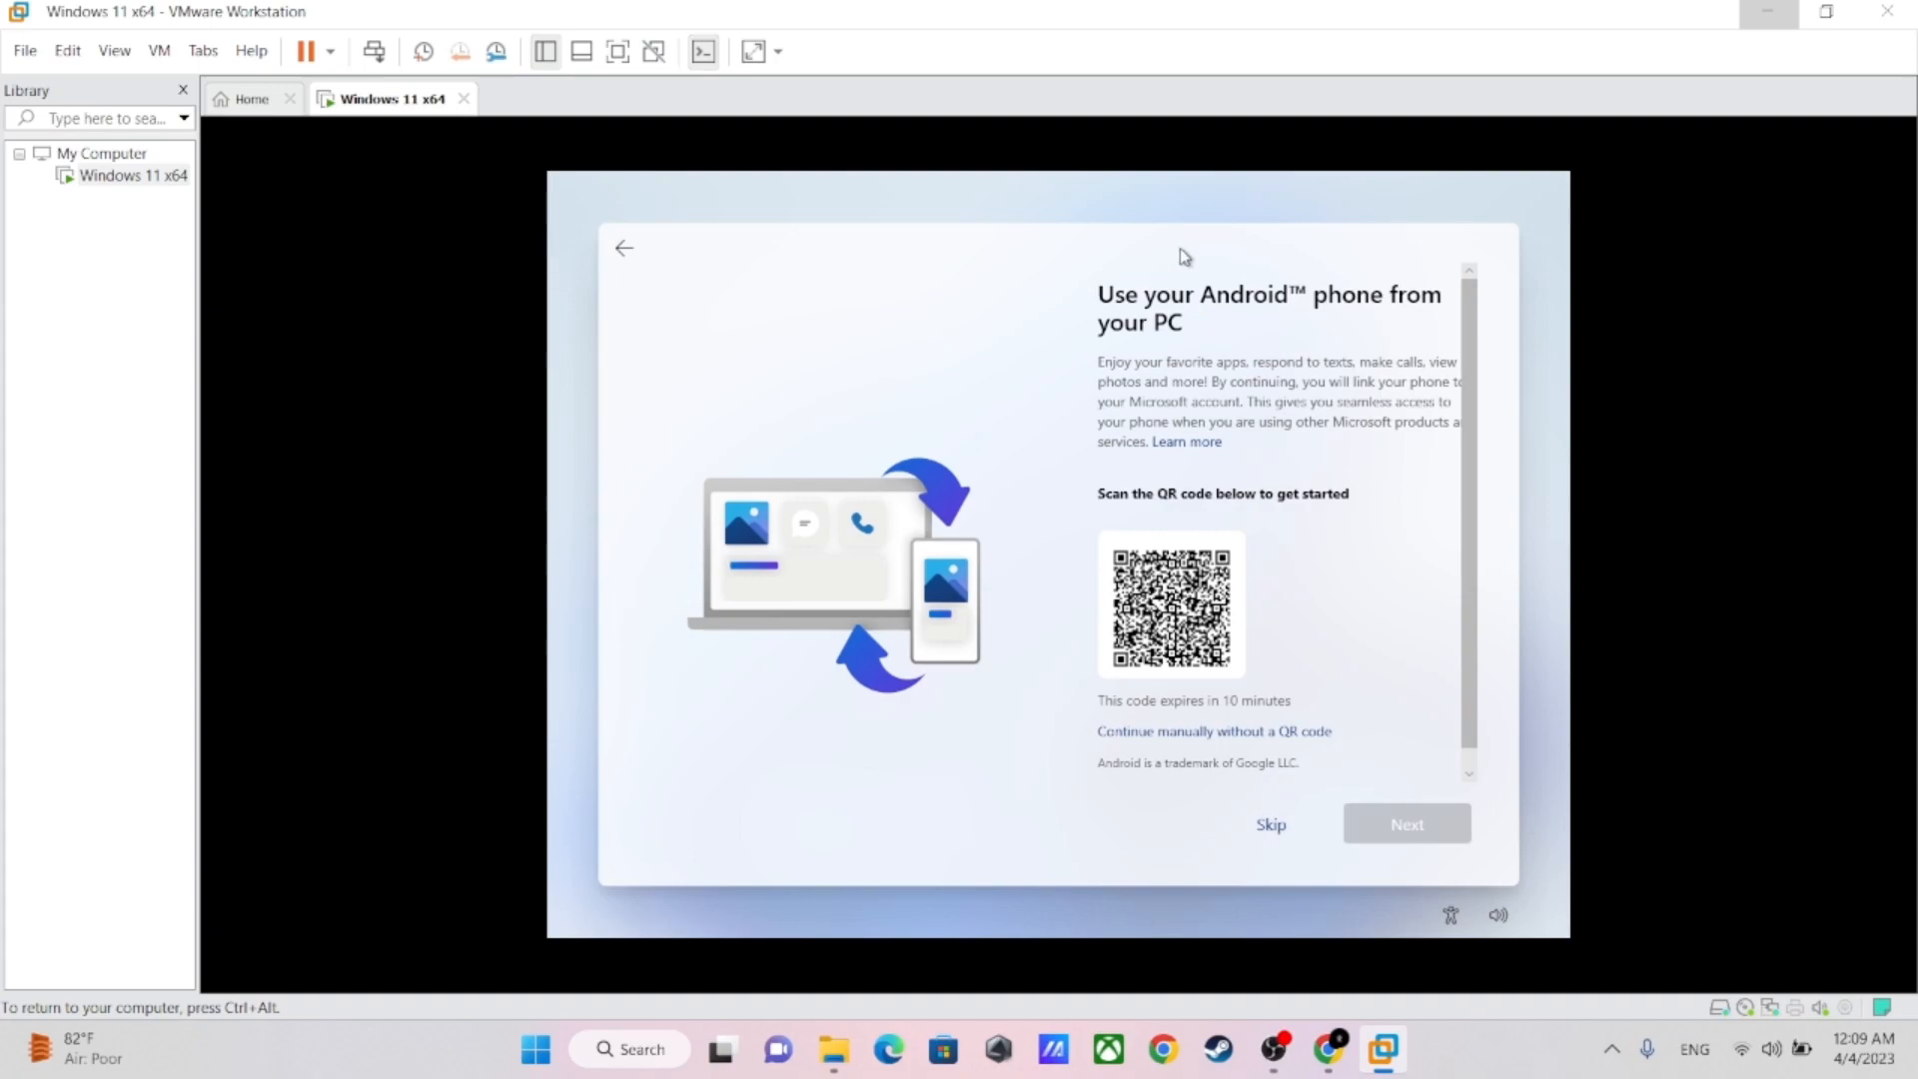
left_click(1273, 828)
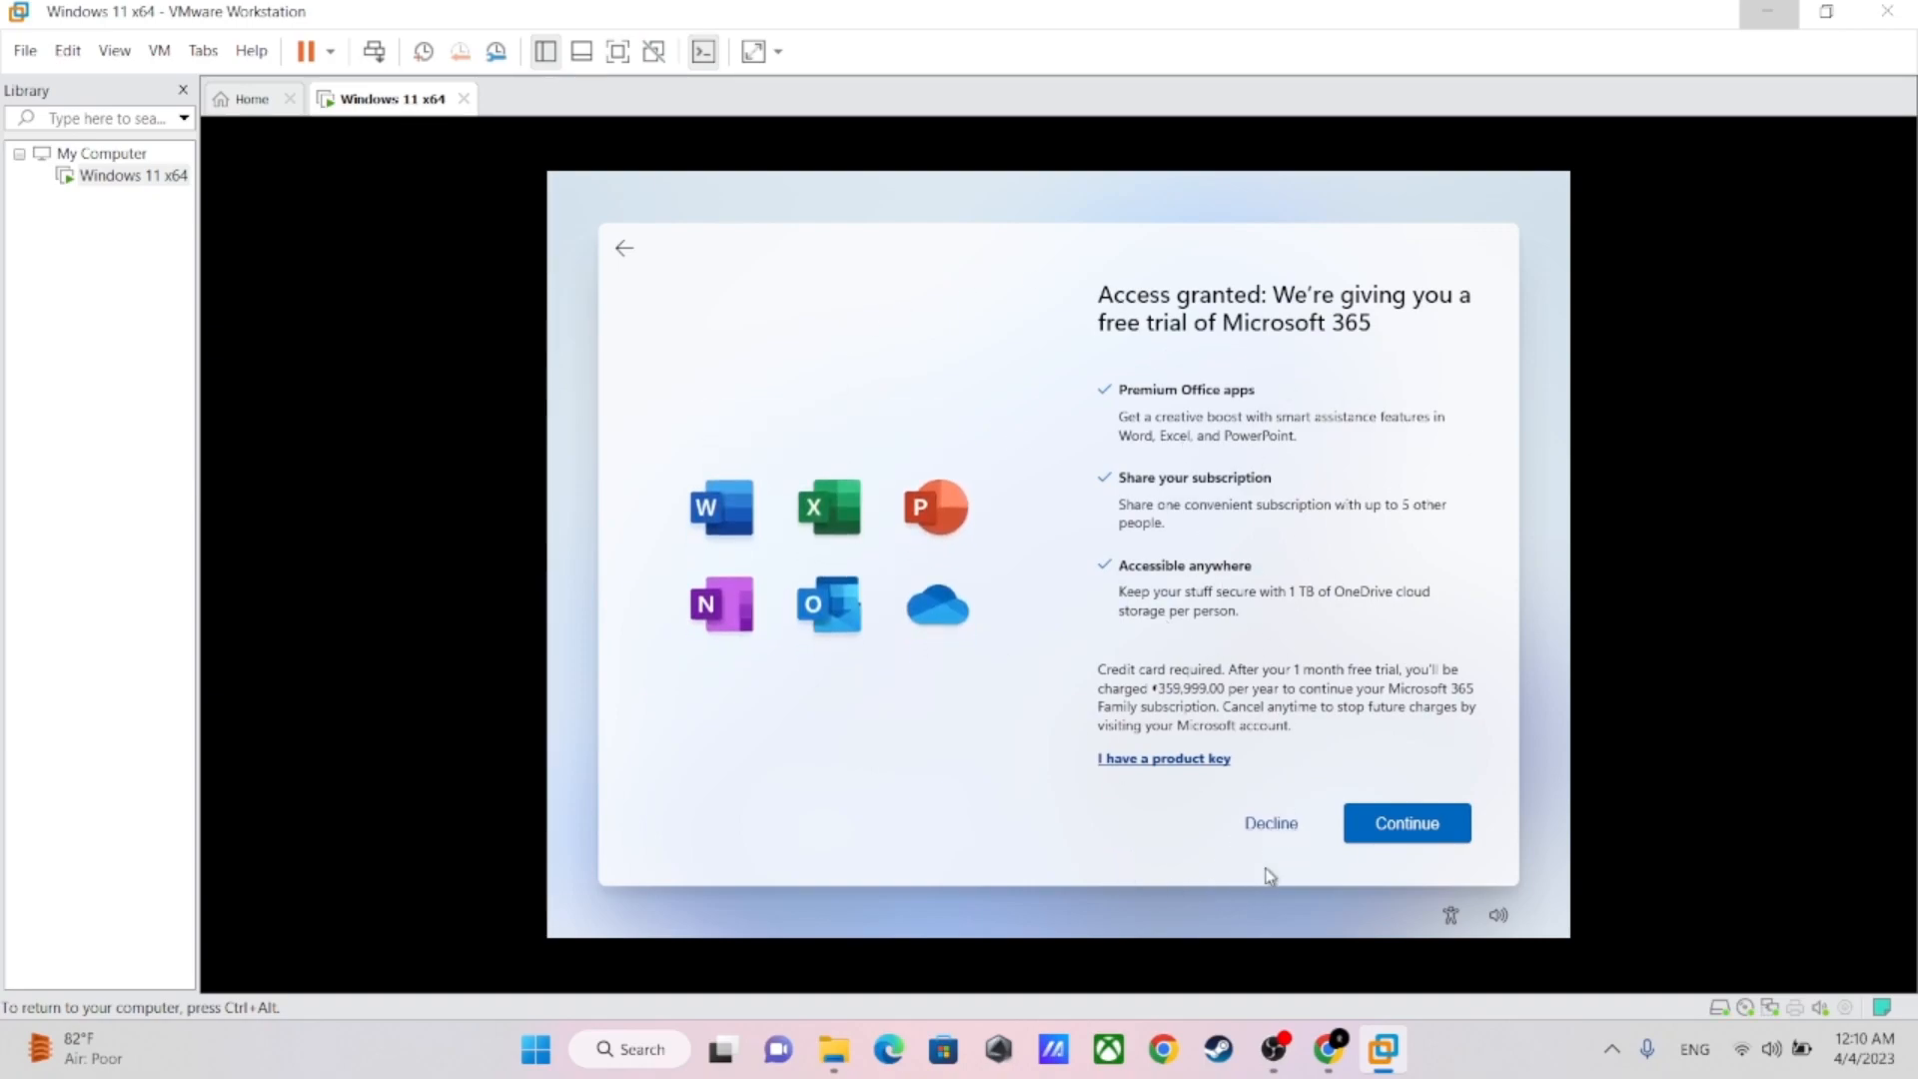
left_click(1265, 832)
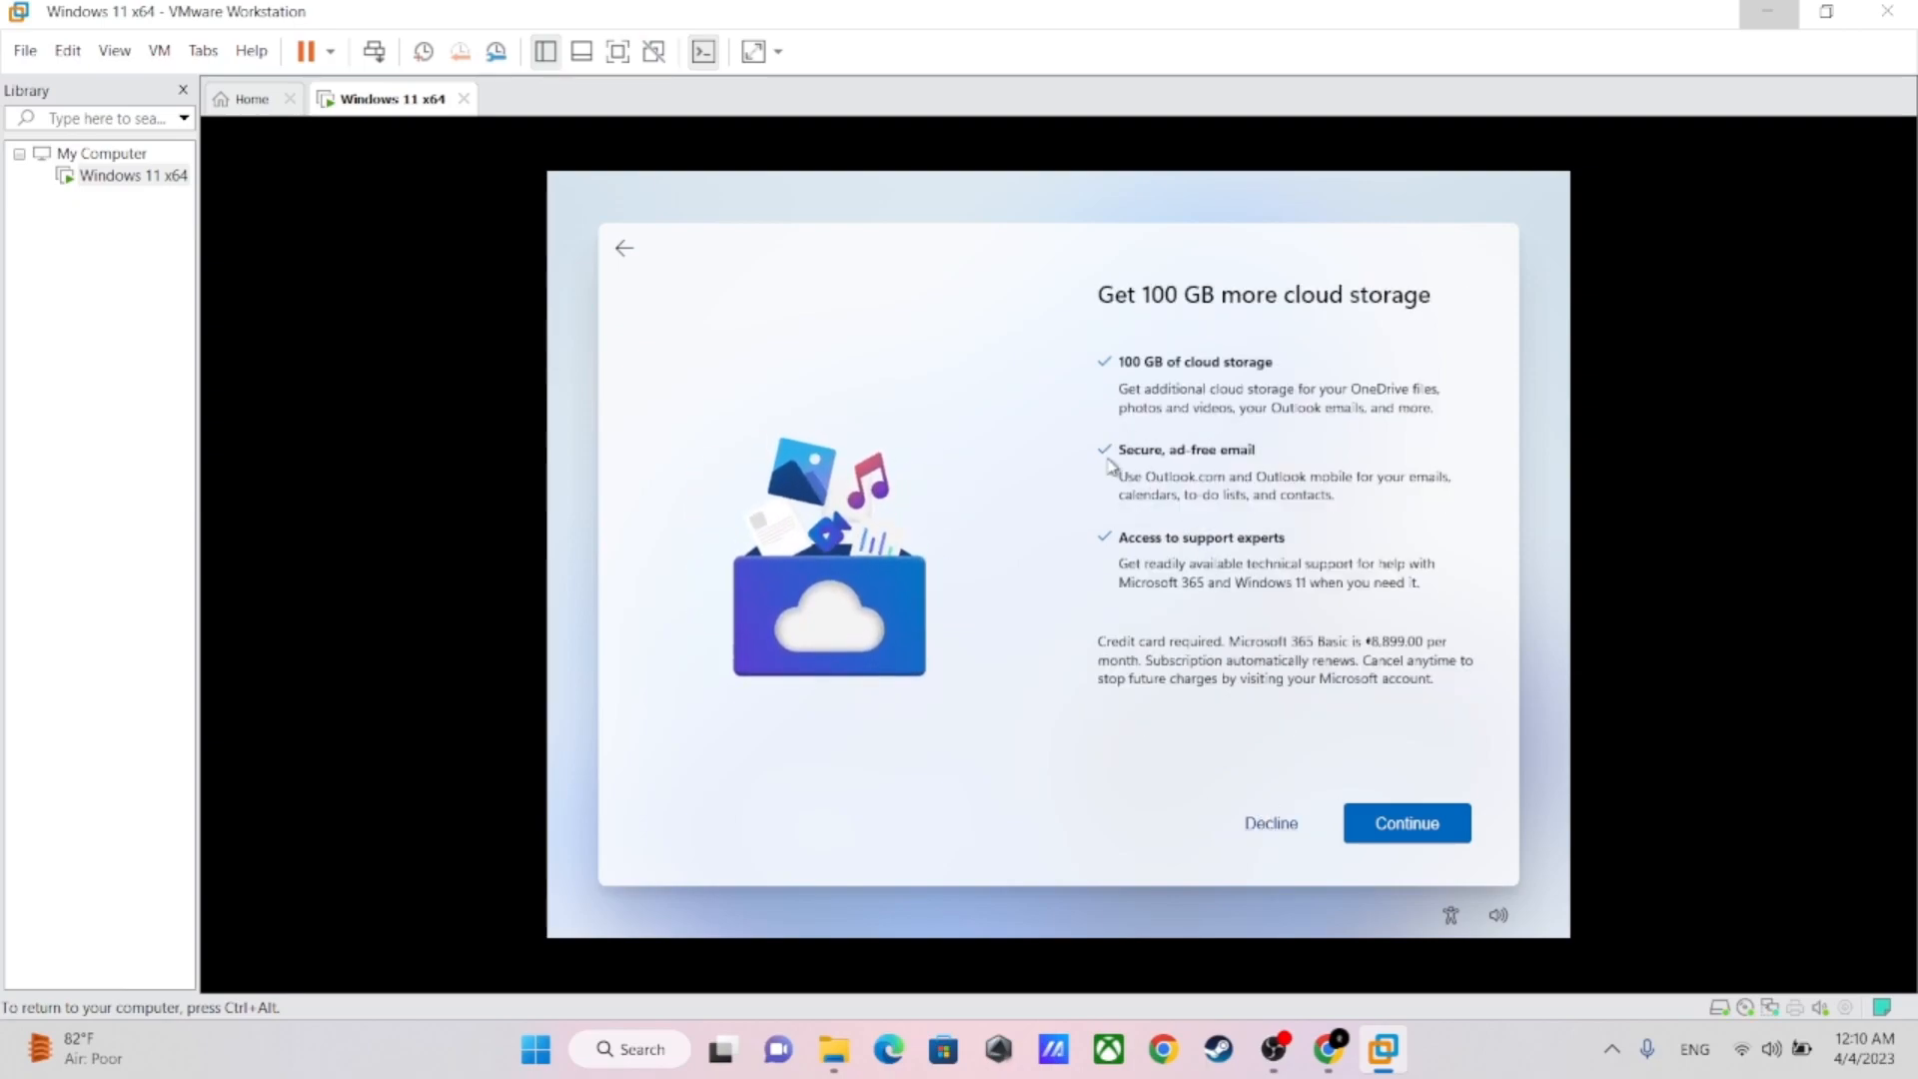
left_click(1272, 825)
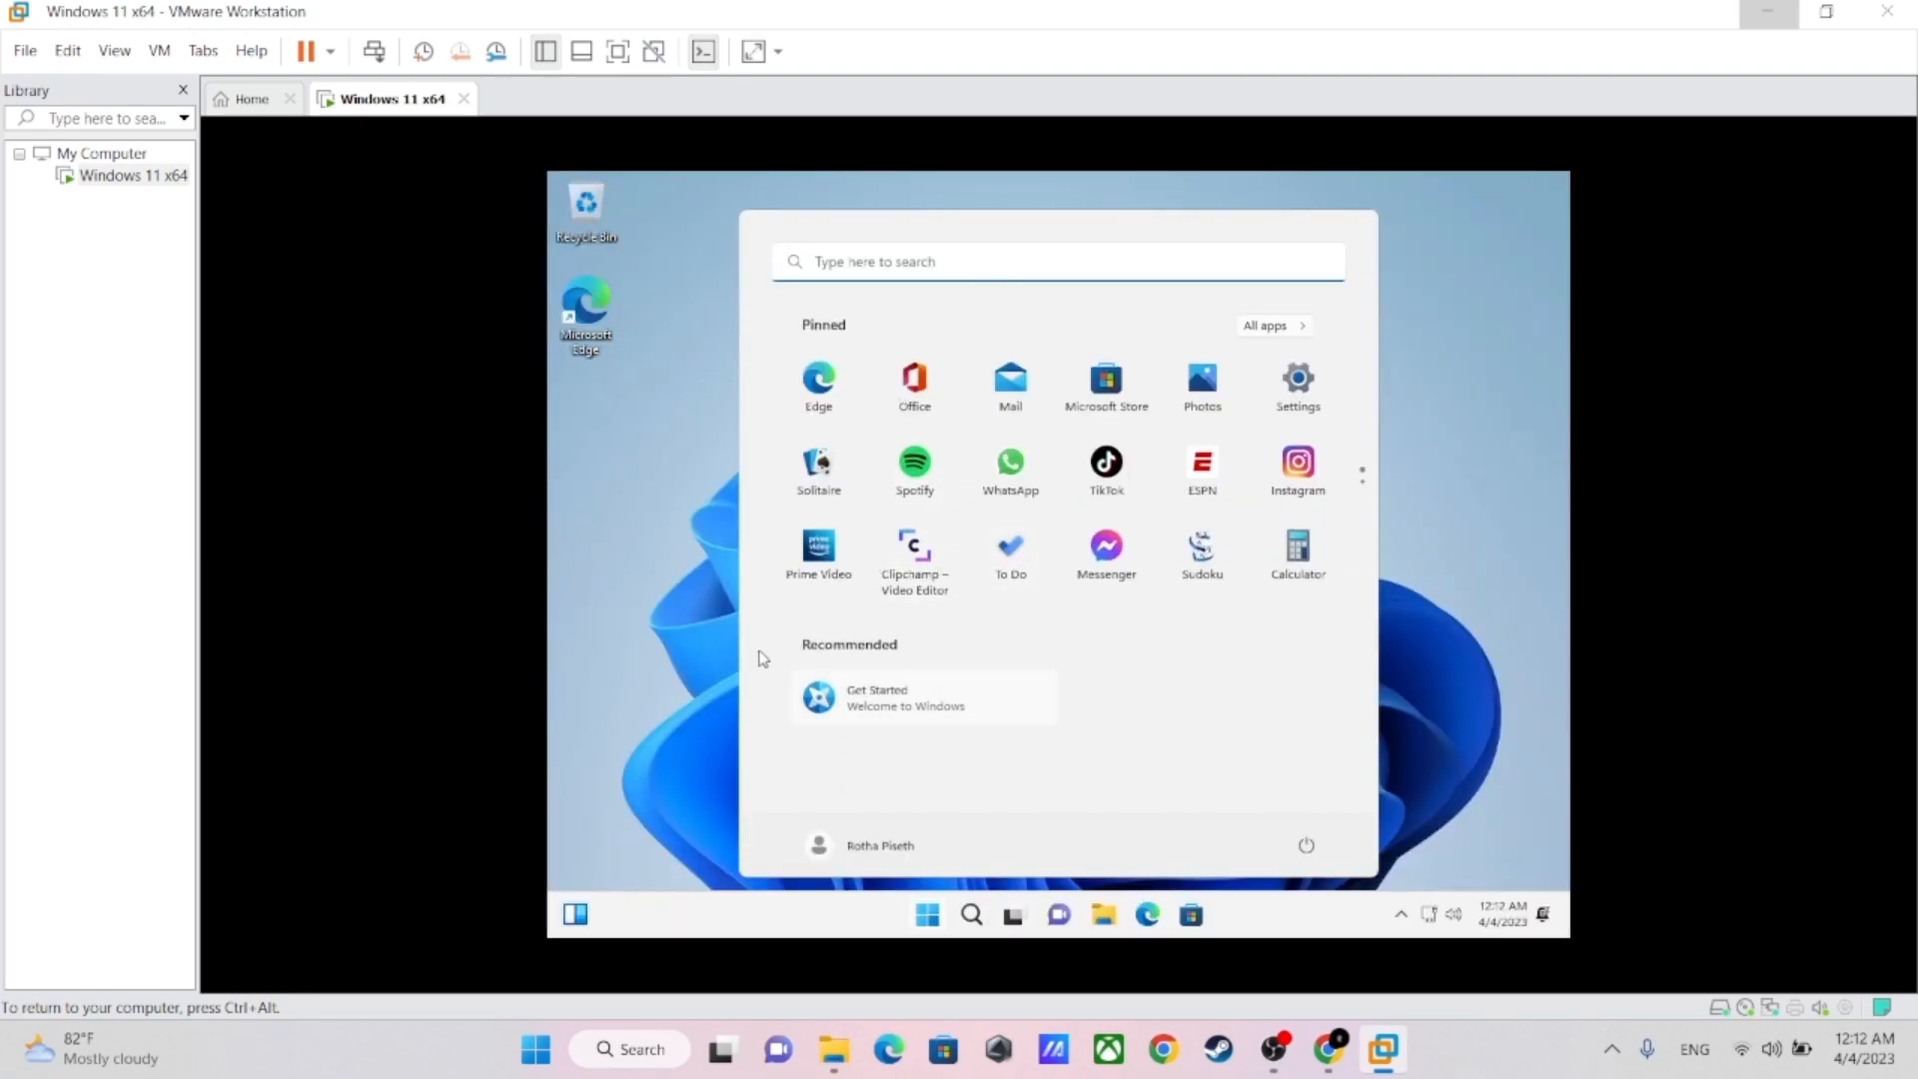
Close the virtual machine's Start menu and select the DVD drive under This PC in File Explorer
left_click(707, 579)
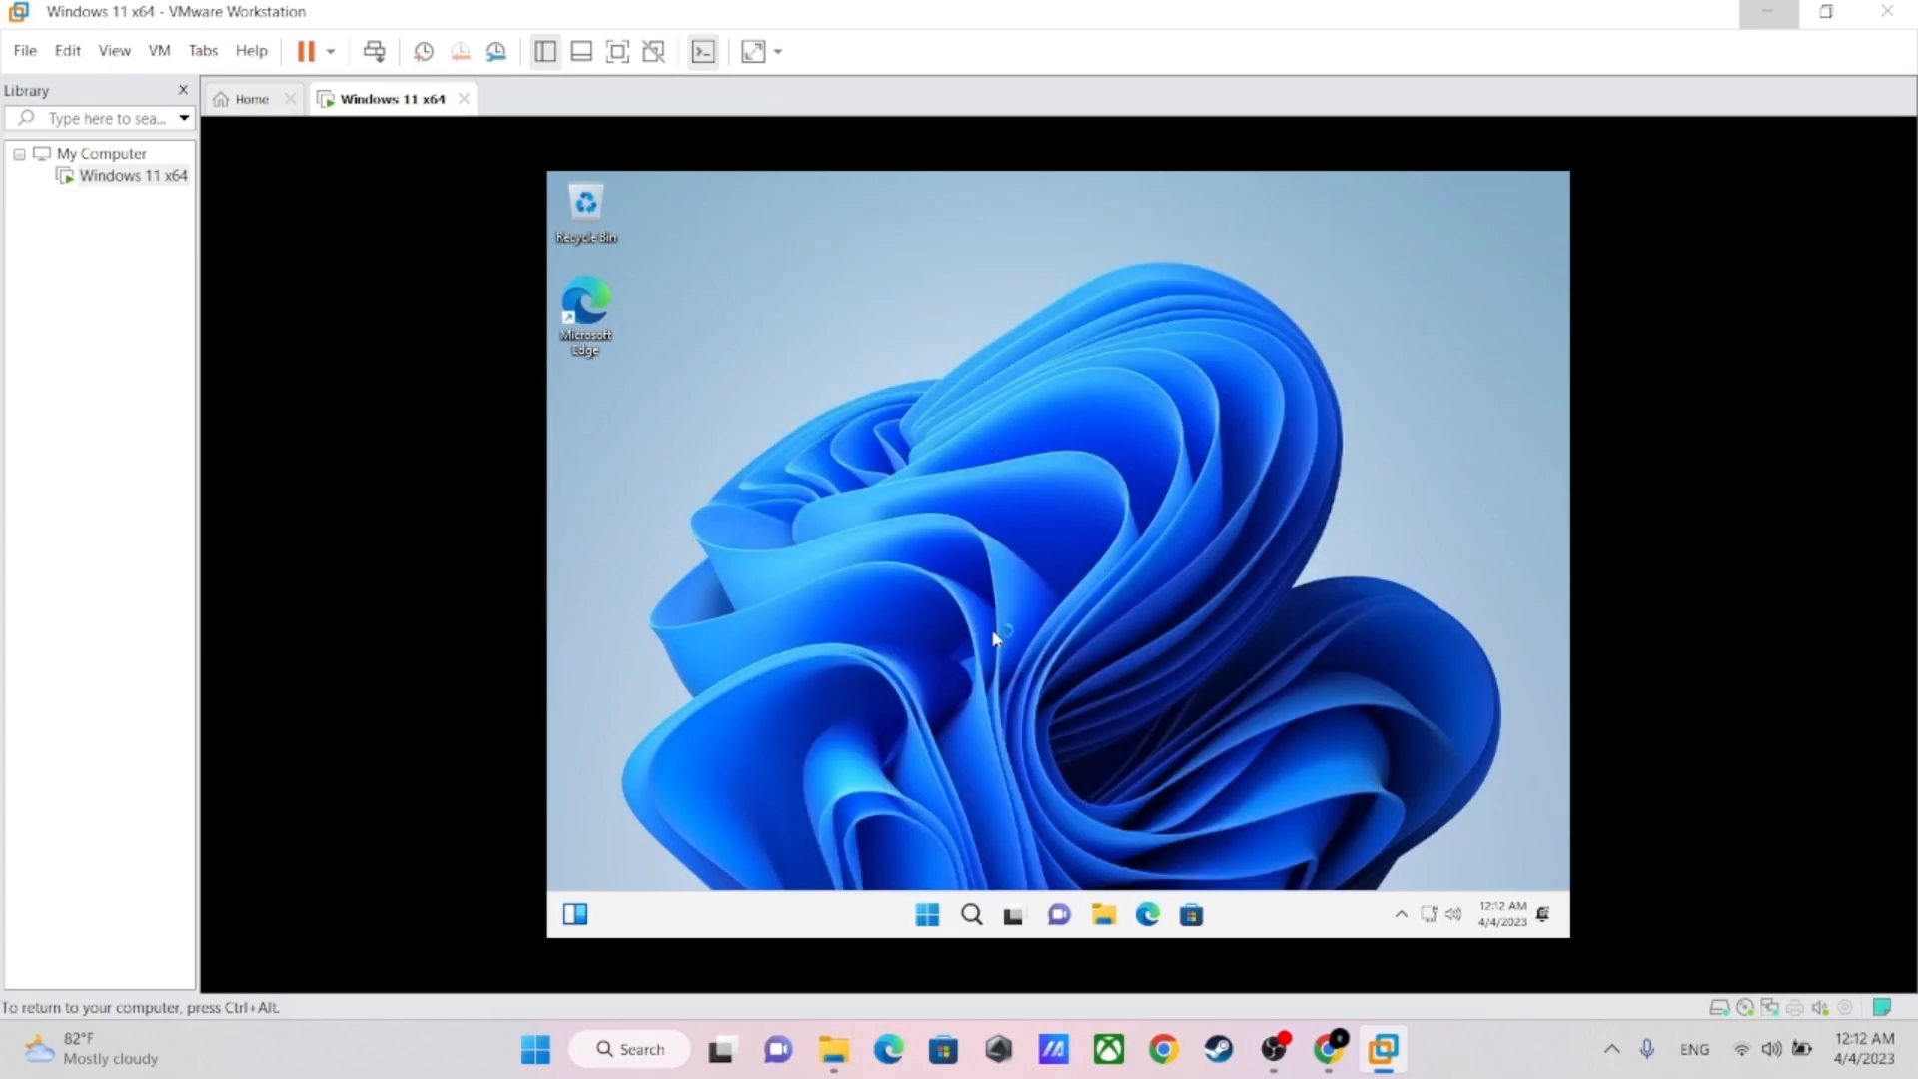
right_click(975, 424)
left_click(1149, 510)
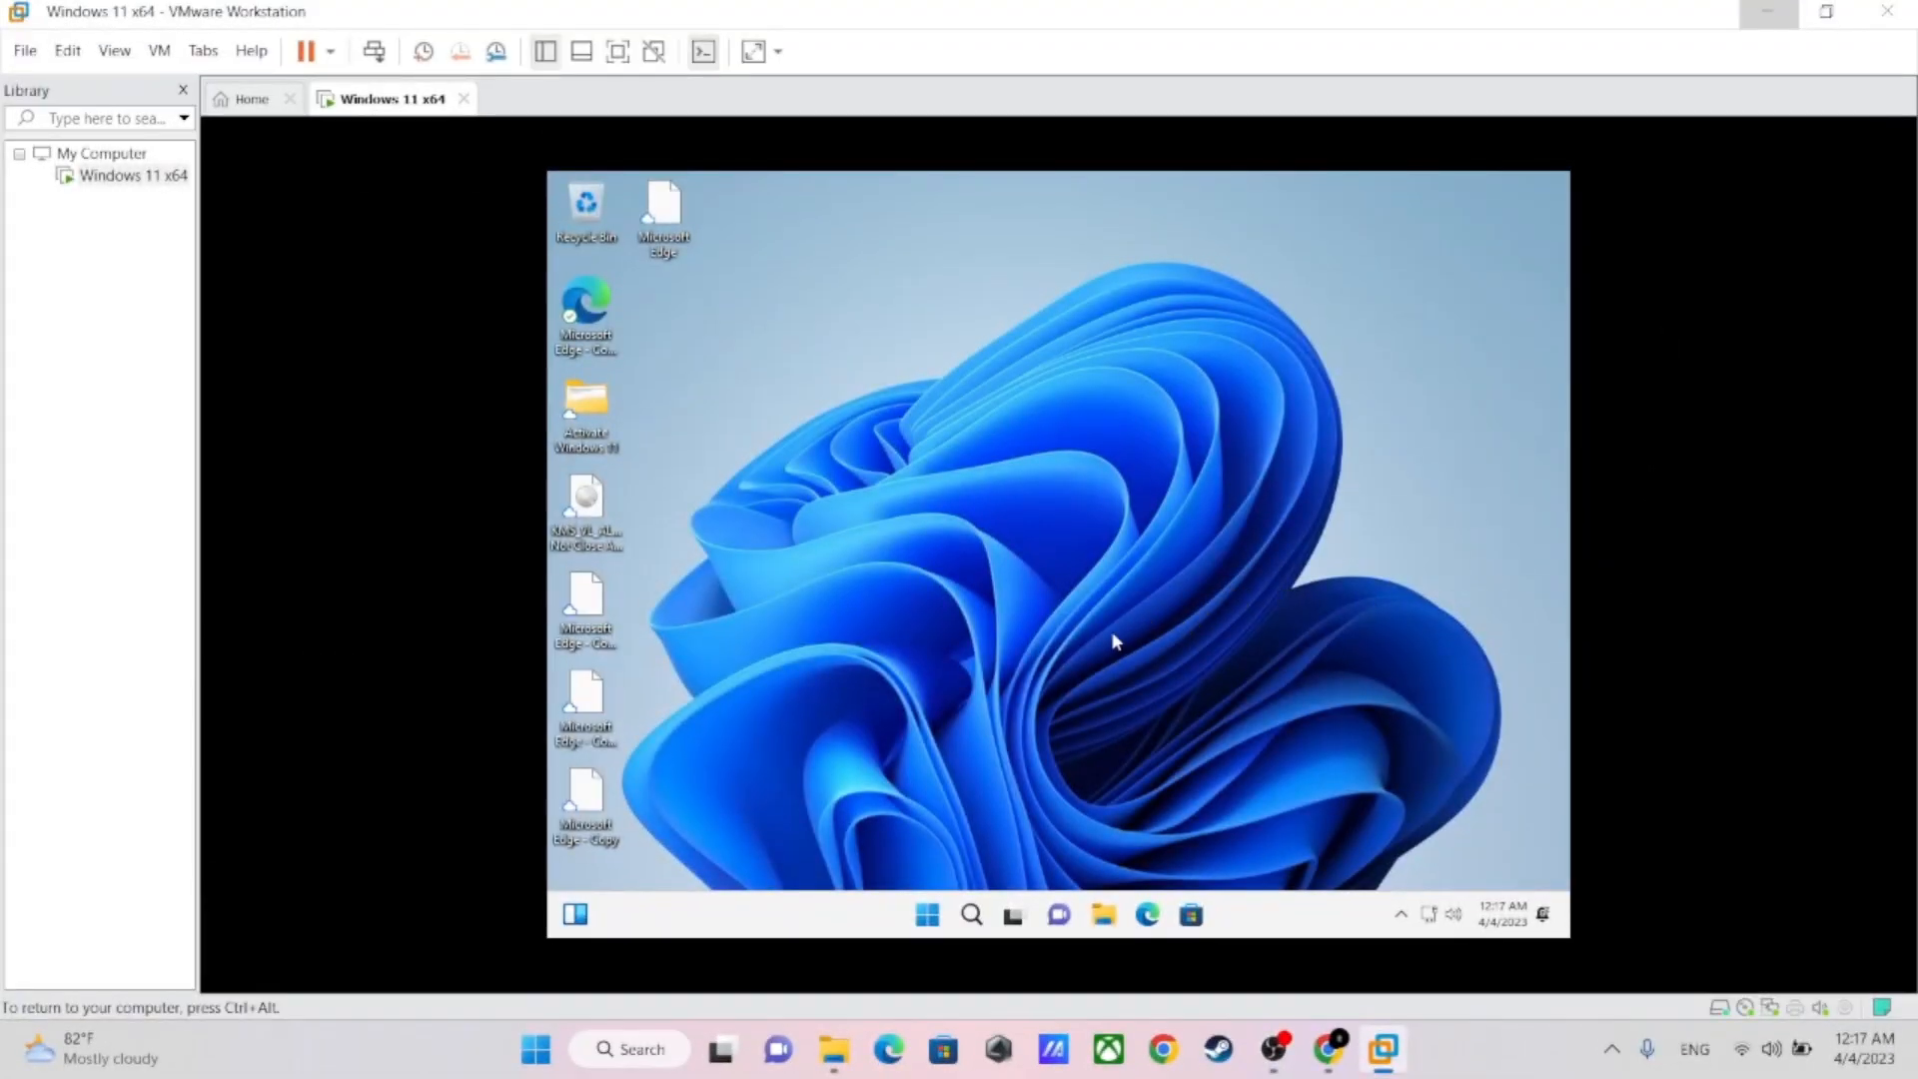
left_click(1111, 919)
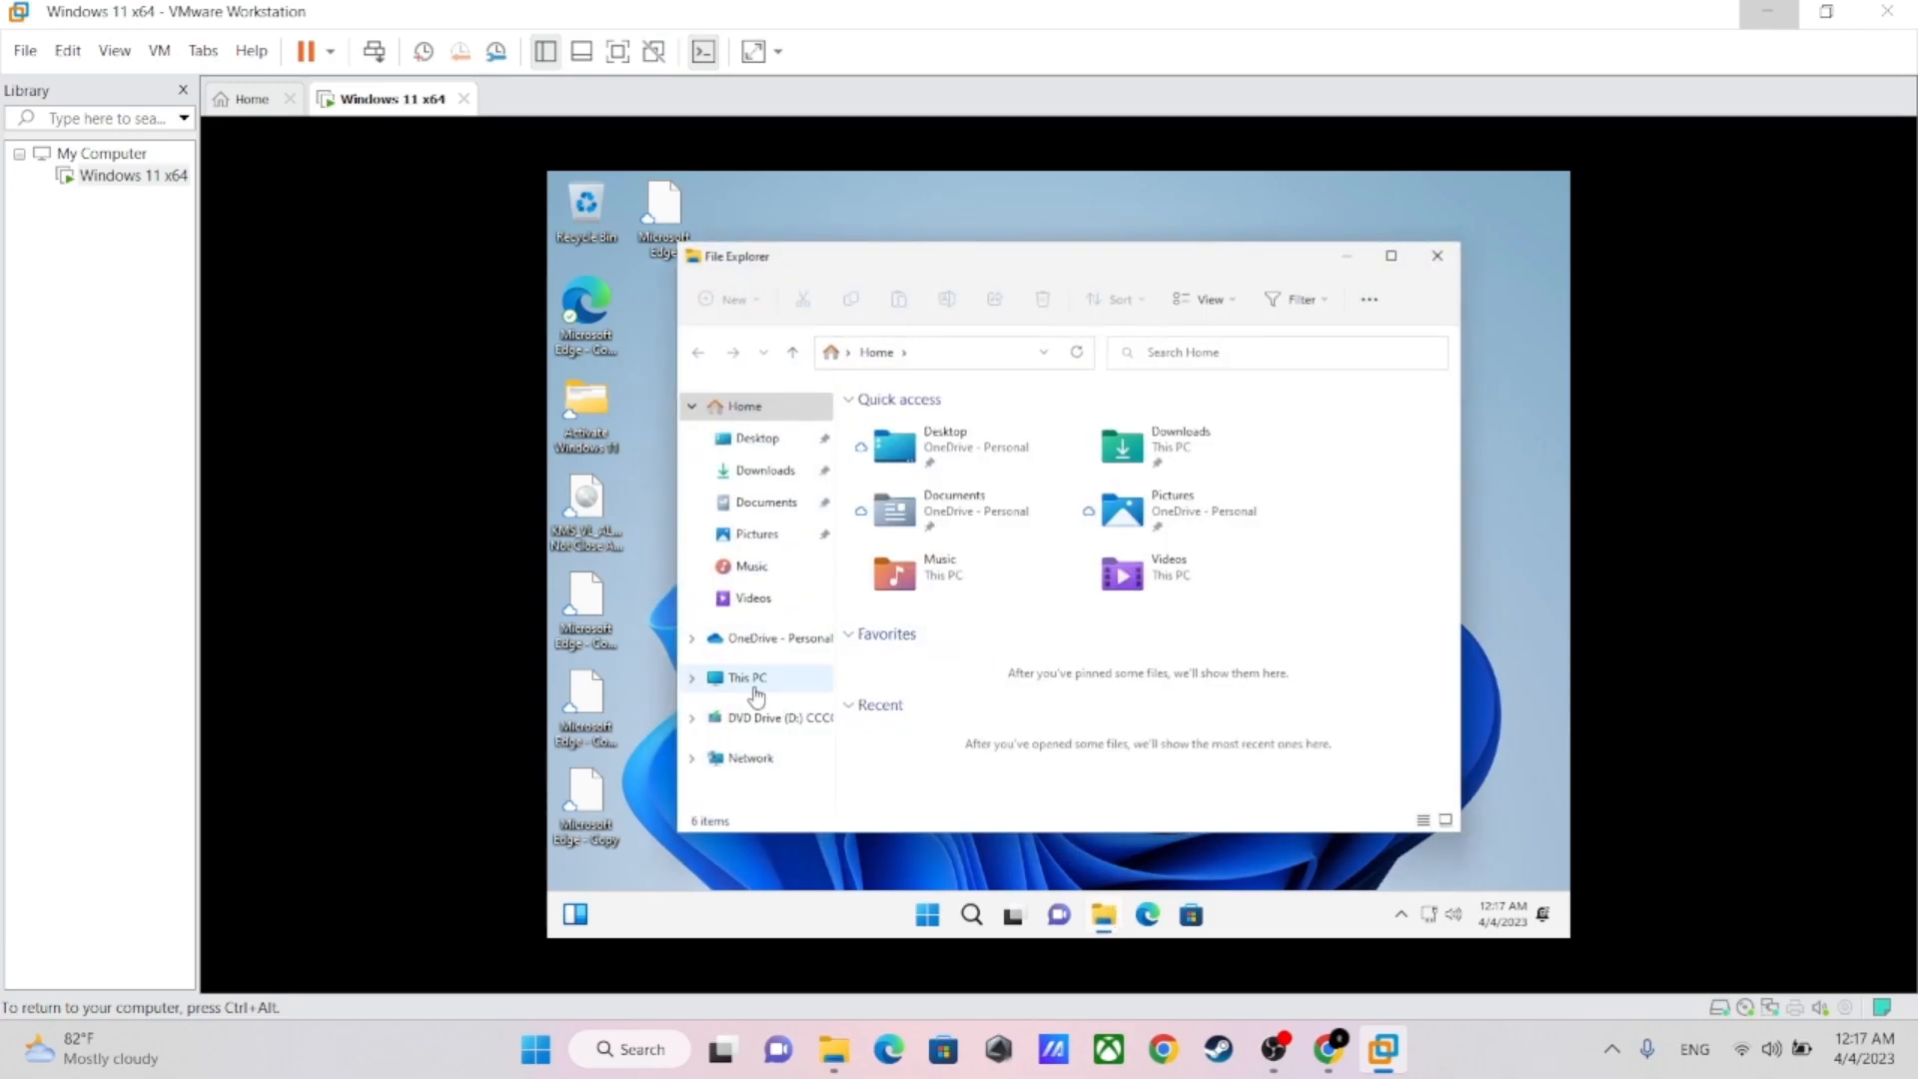
left_click(749, 679)
left_click(1189, 647)
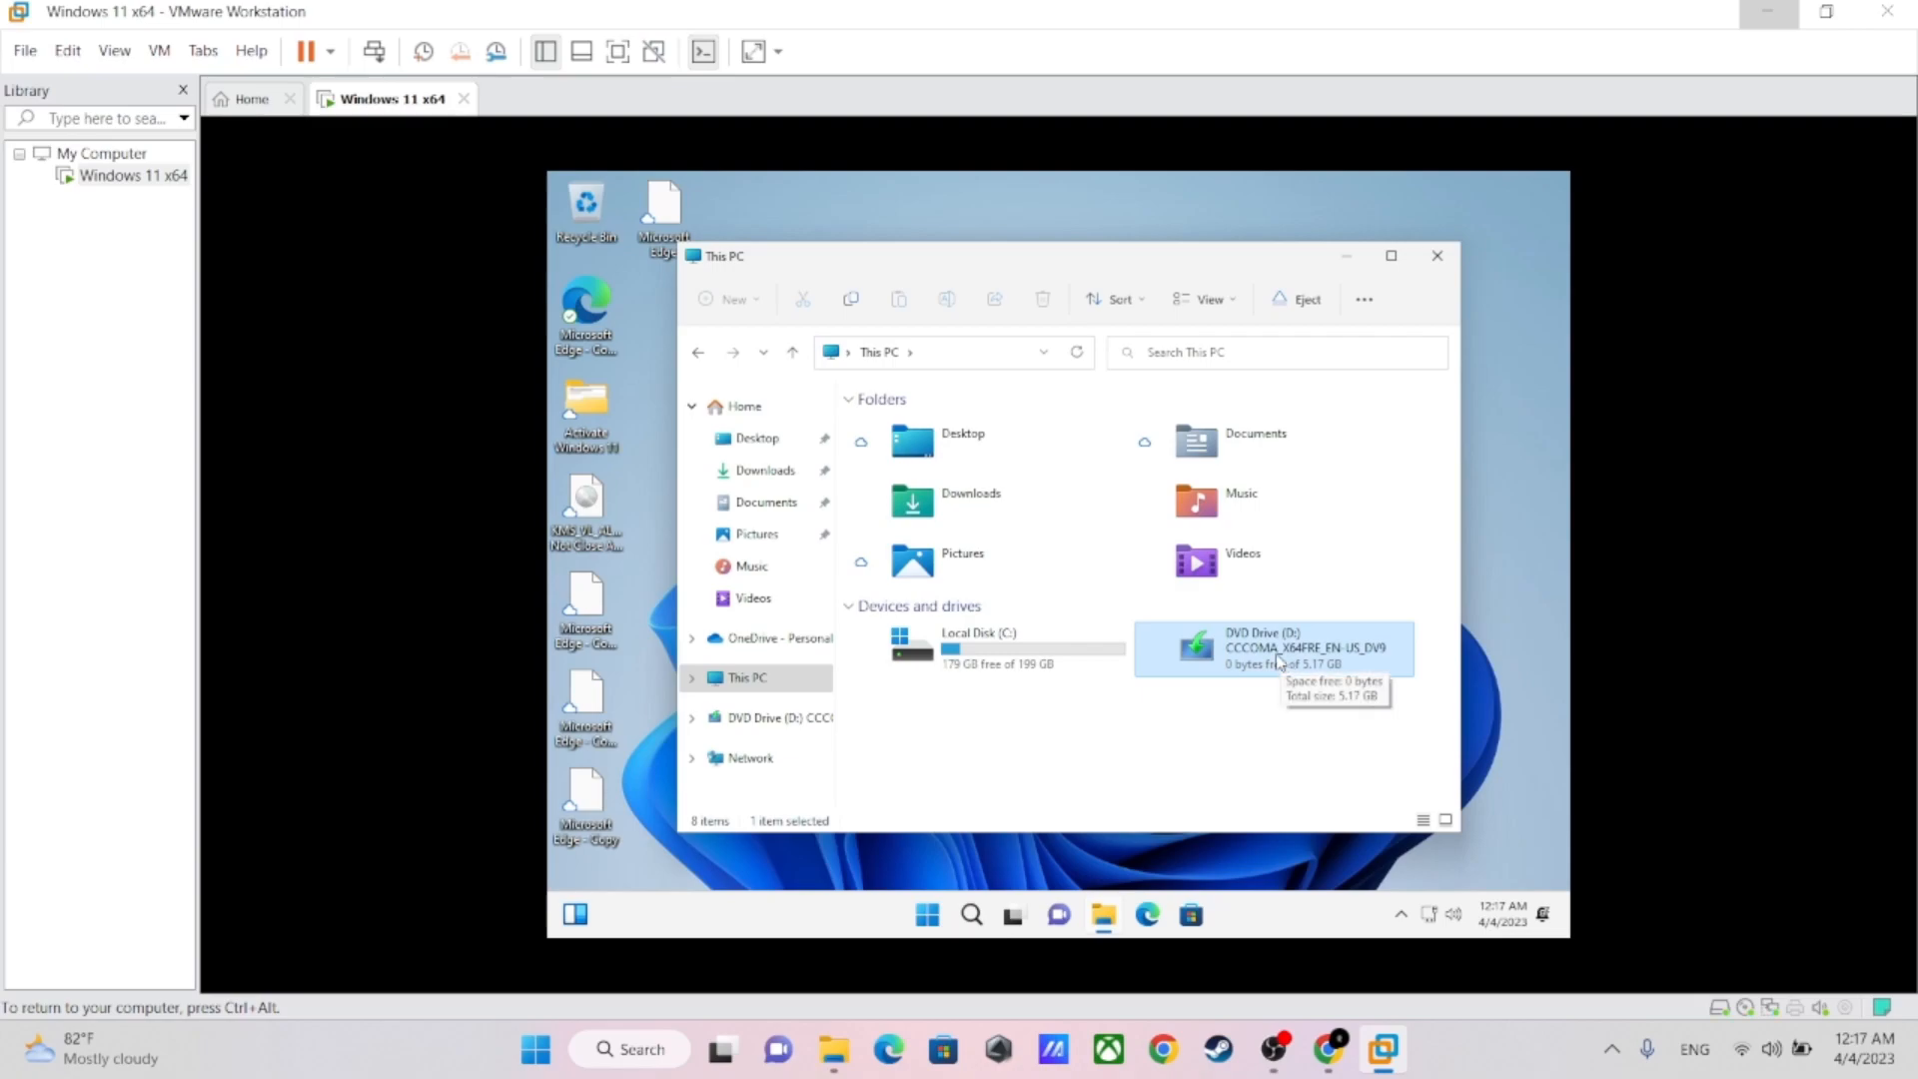
Mount the VMware Tools installer disc in the Windows 11 x64 virtual machine and dismiss the hint bar
left_click(152, 57)
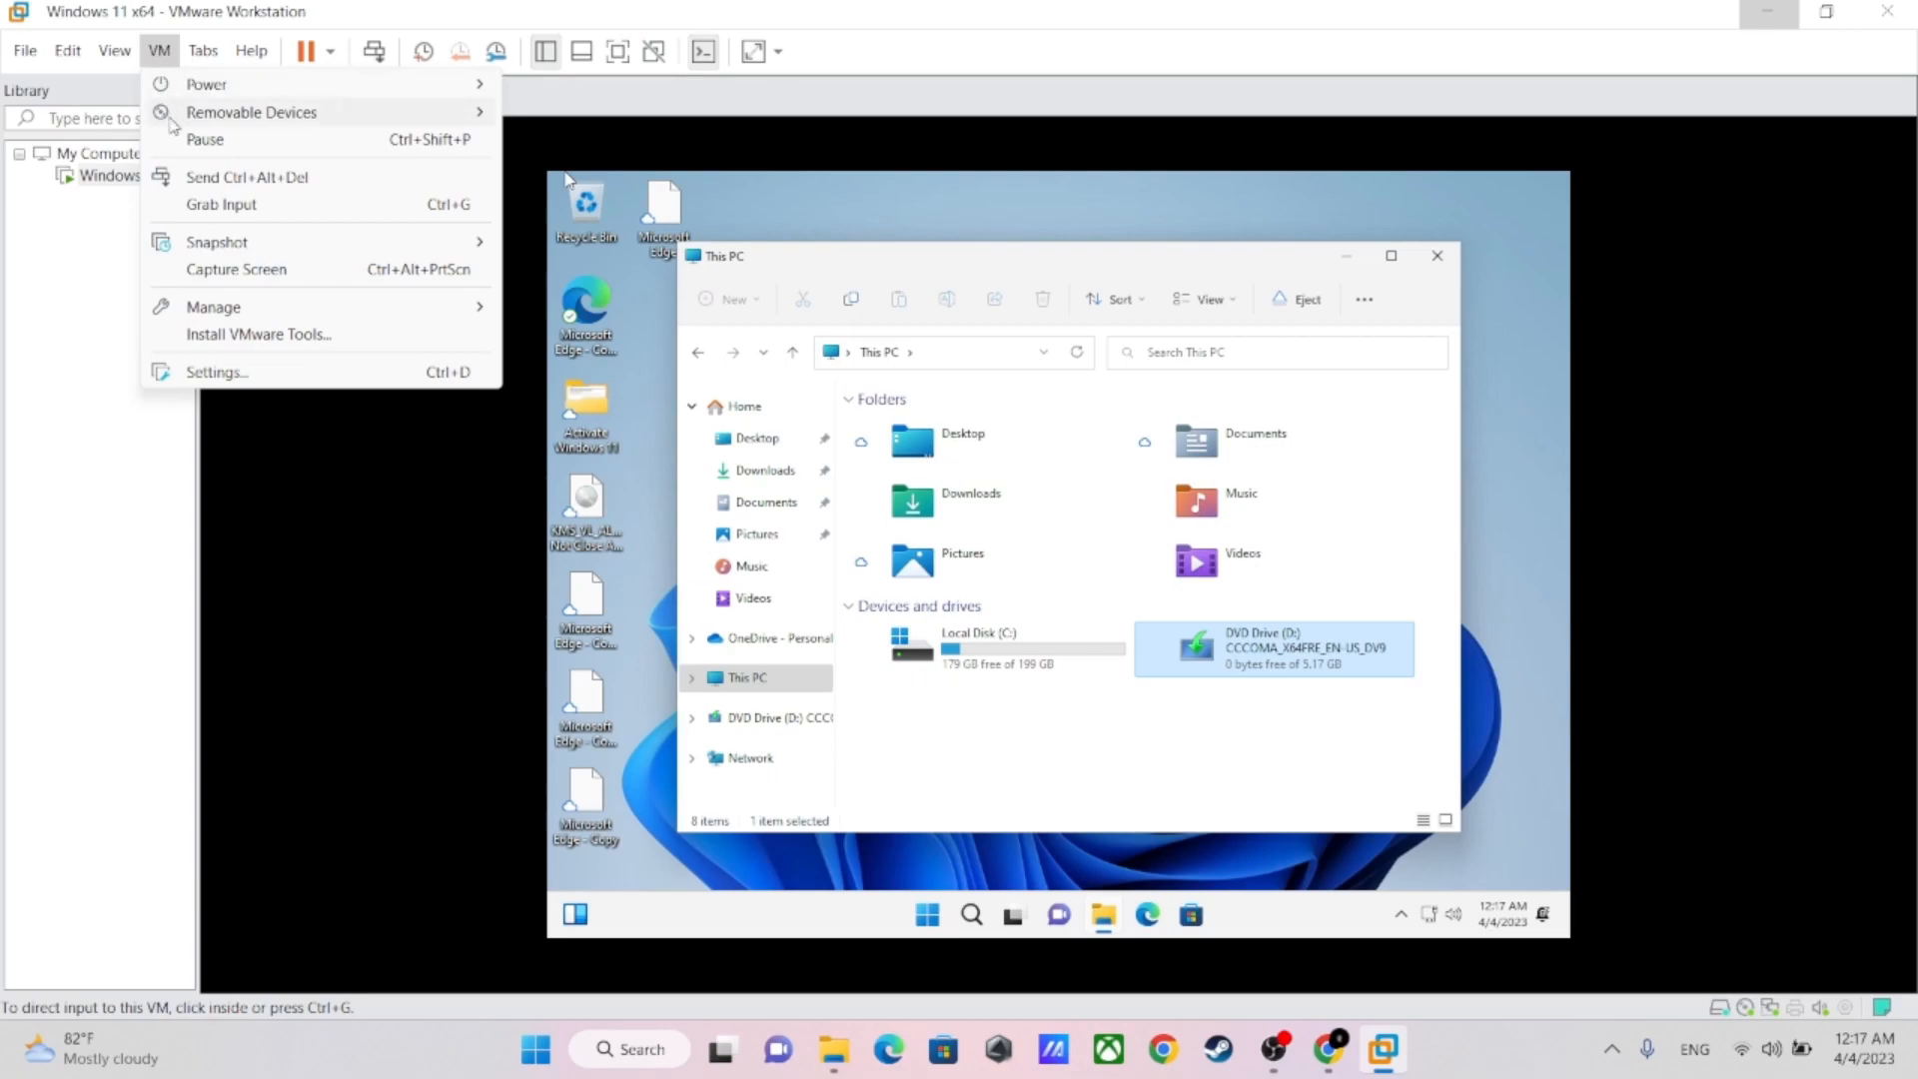
left_click(224, 336)
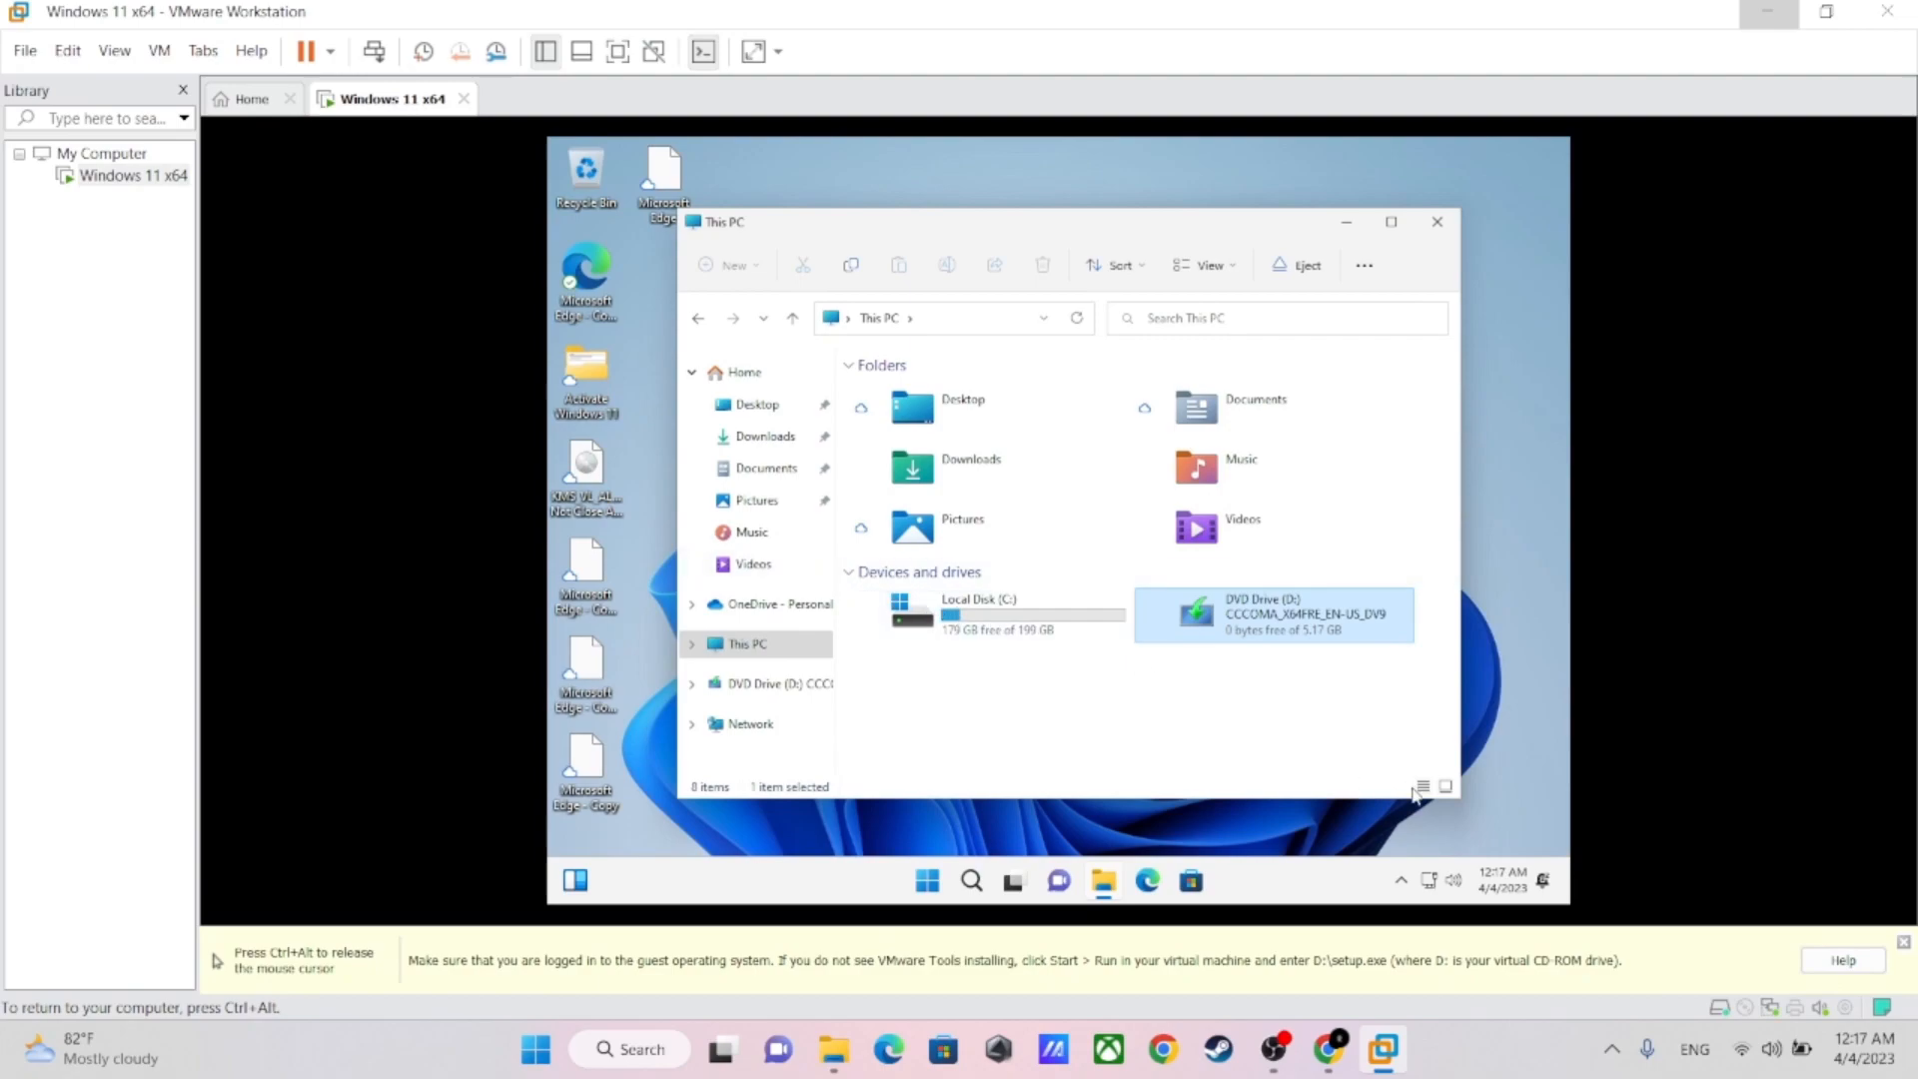
left_click(1904, 942)
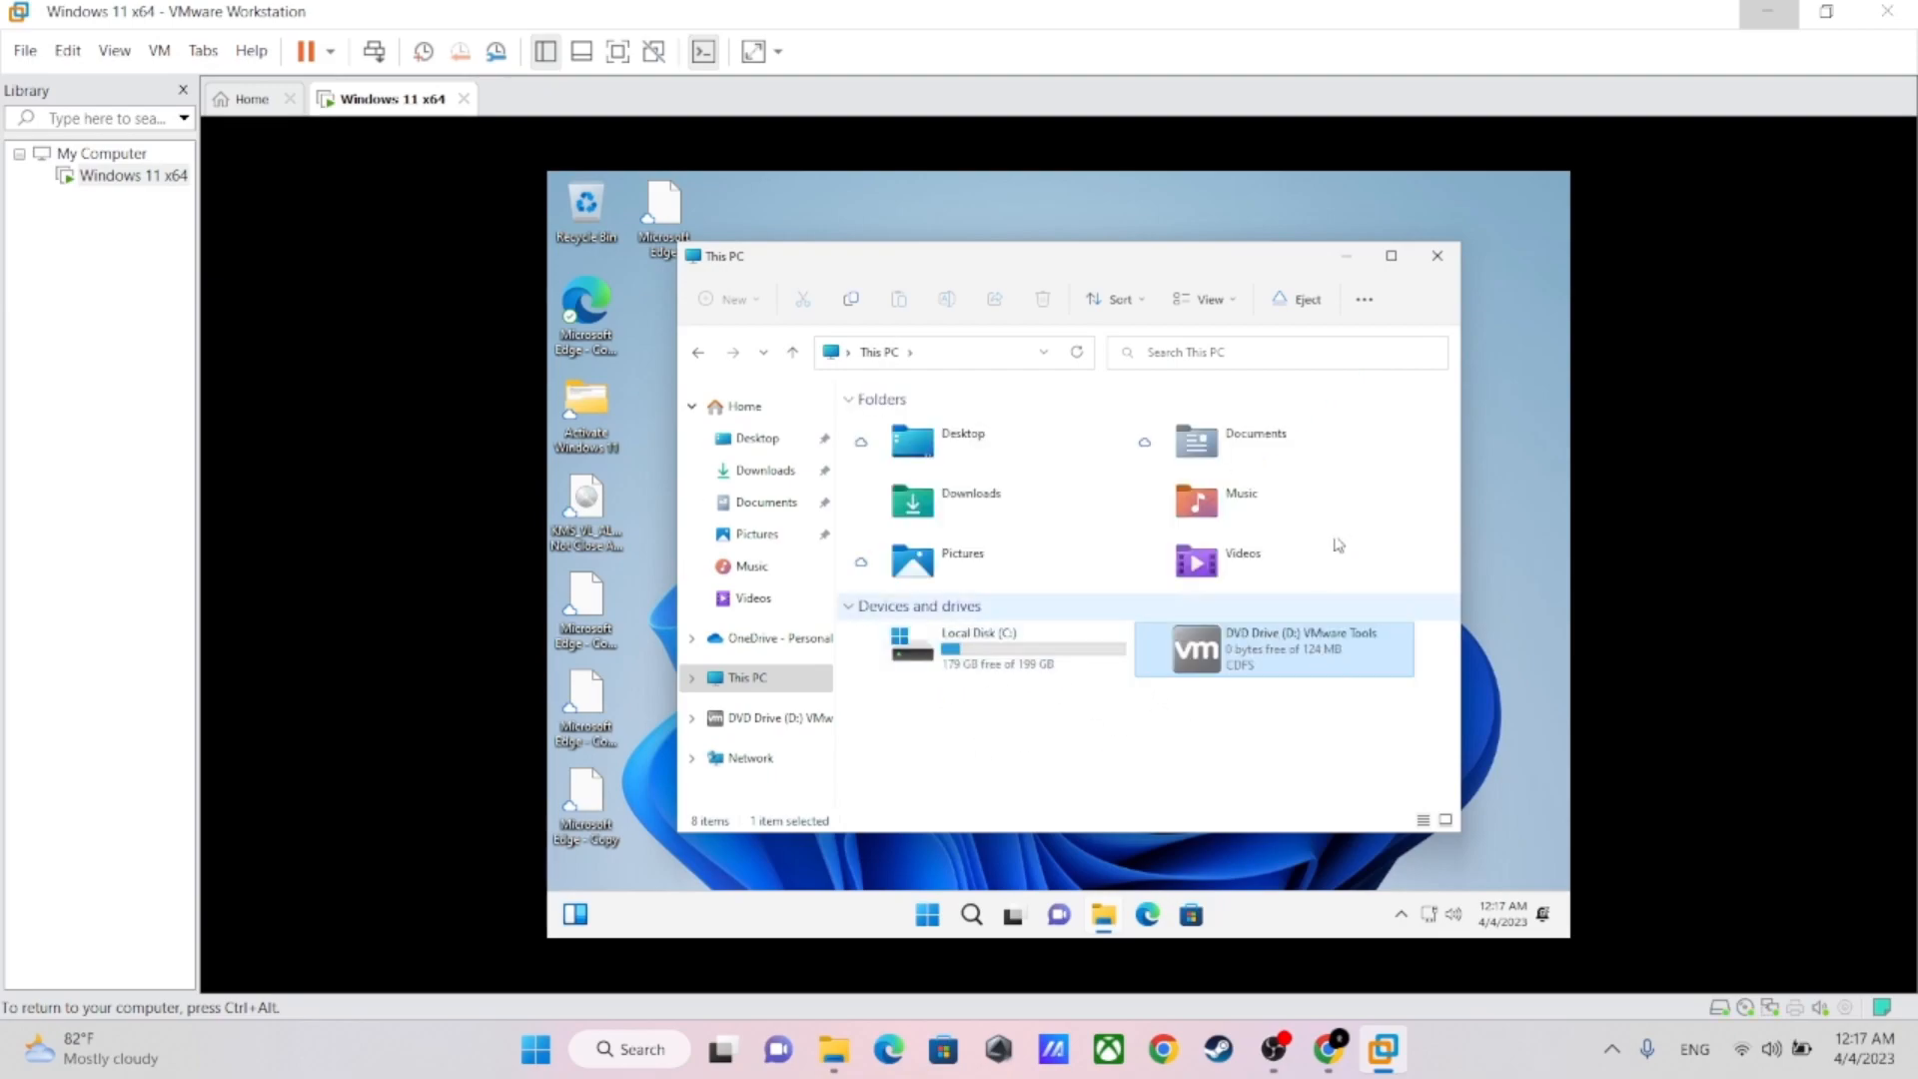
Run the VMware Tools installer from DVD Drive (D:), allow it to make changes, and minimize the This PC window
double_click(1244, 659)
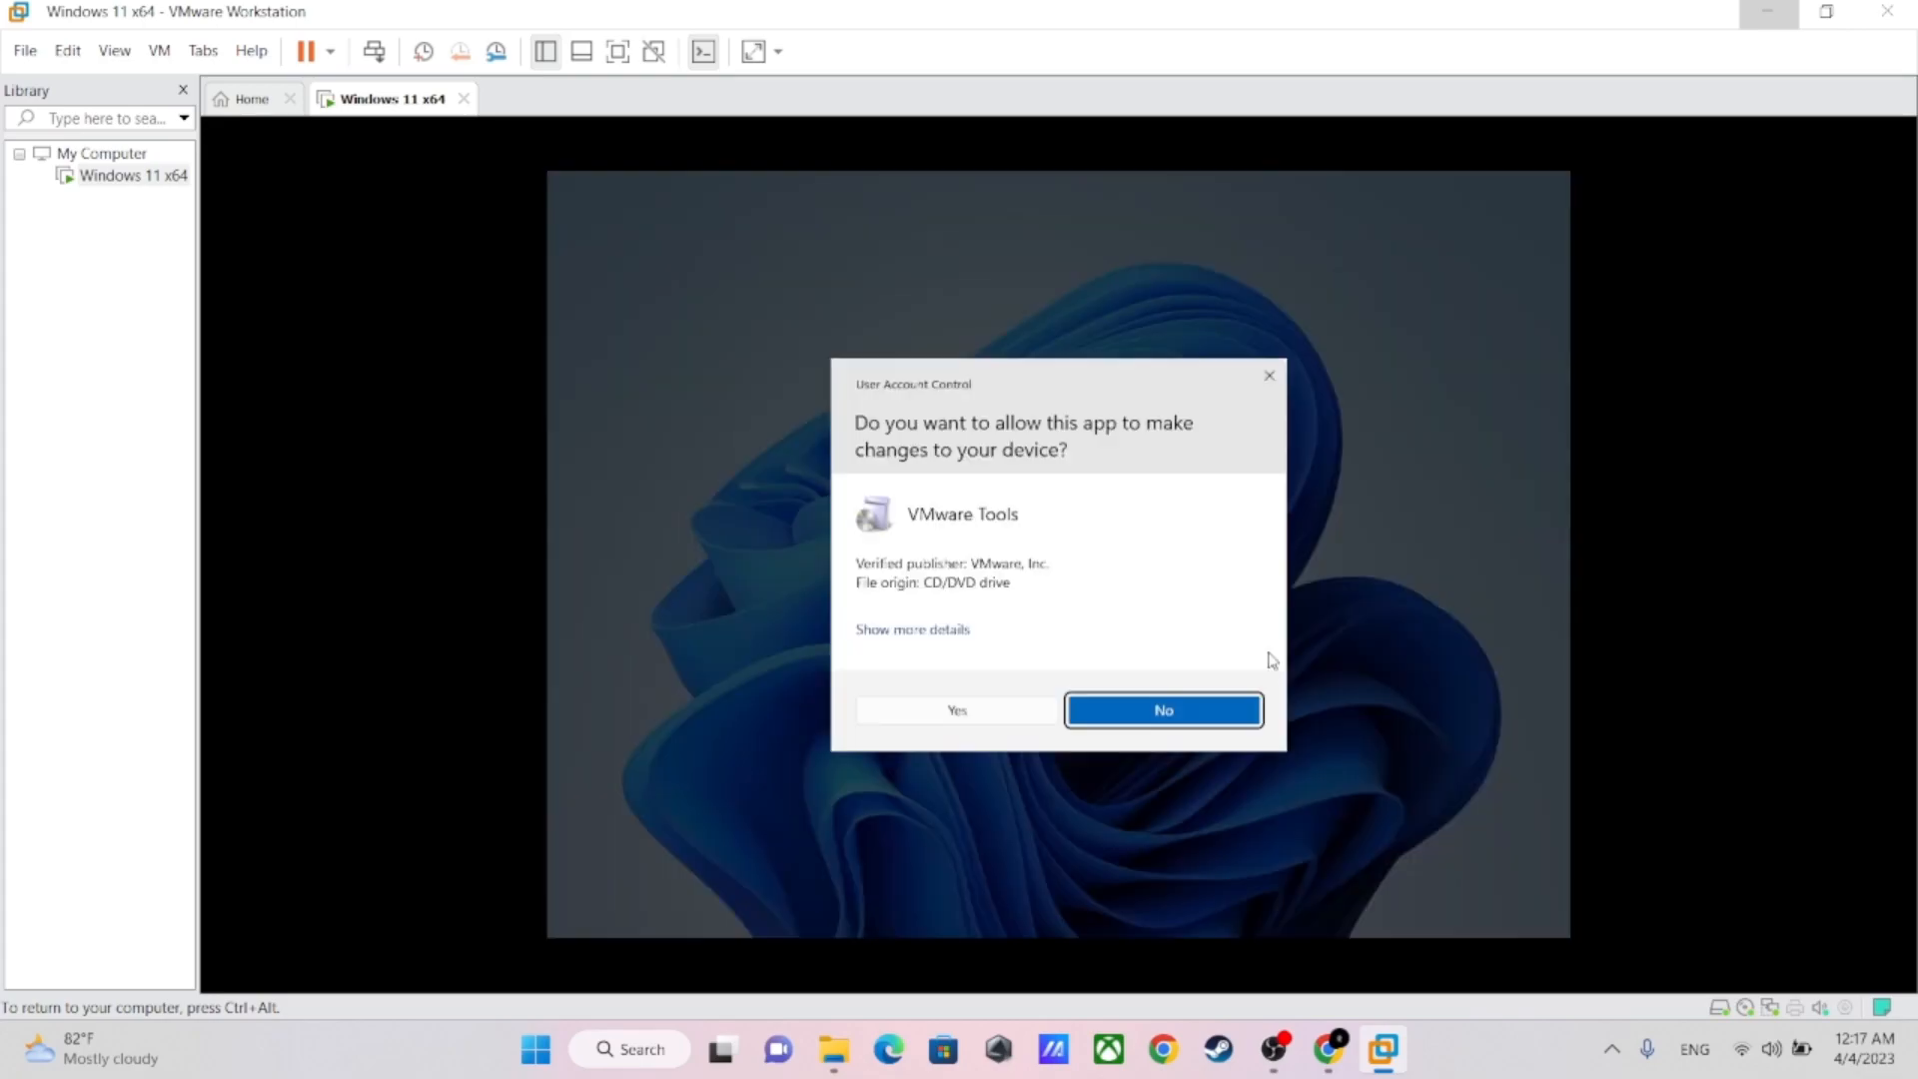
left_click(954, 710)
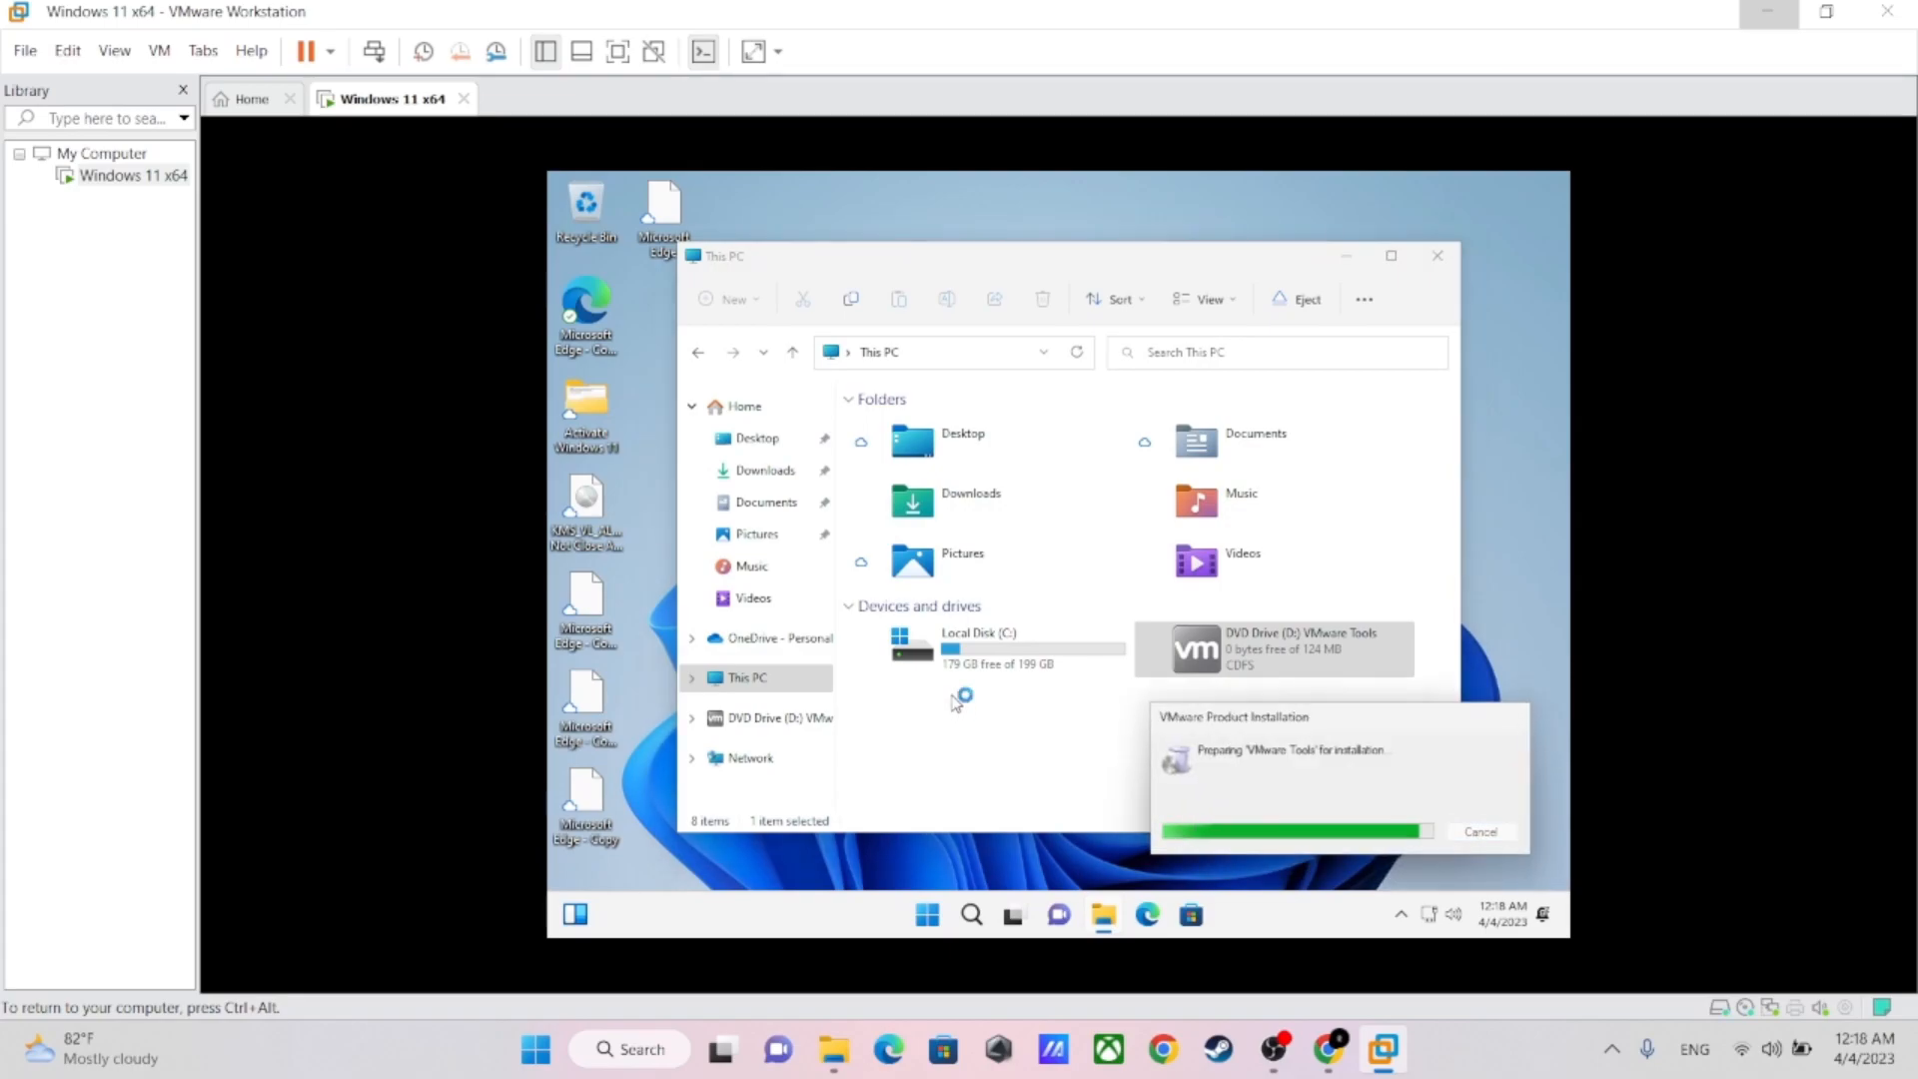
left_click(1345, 262)
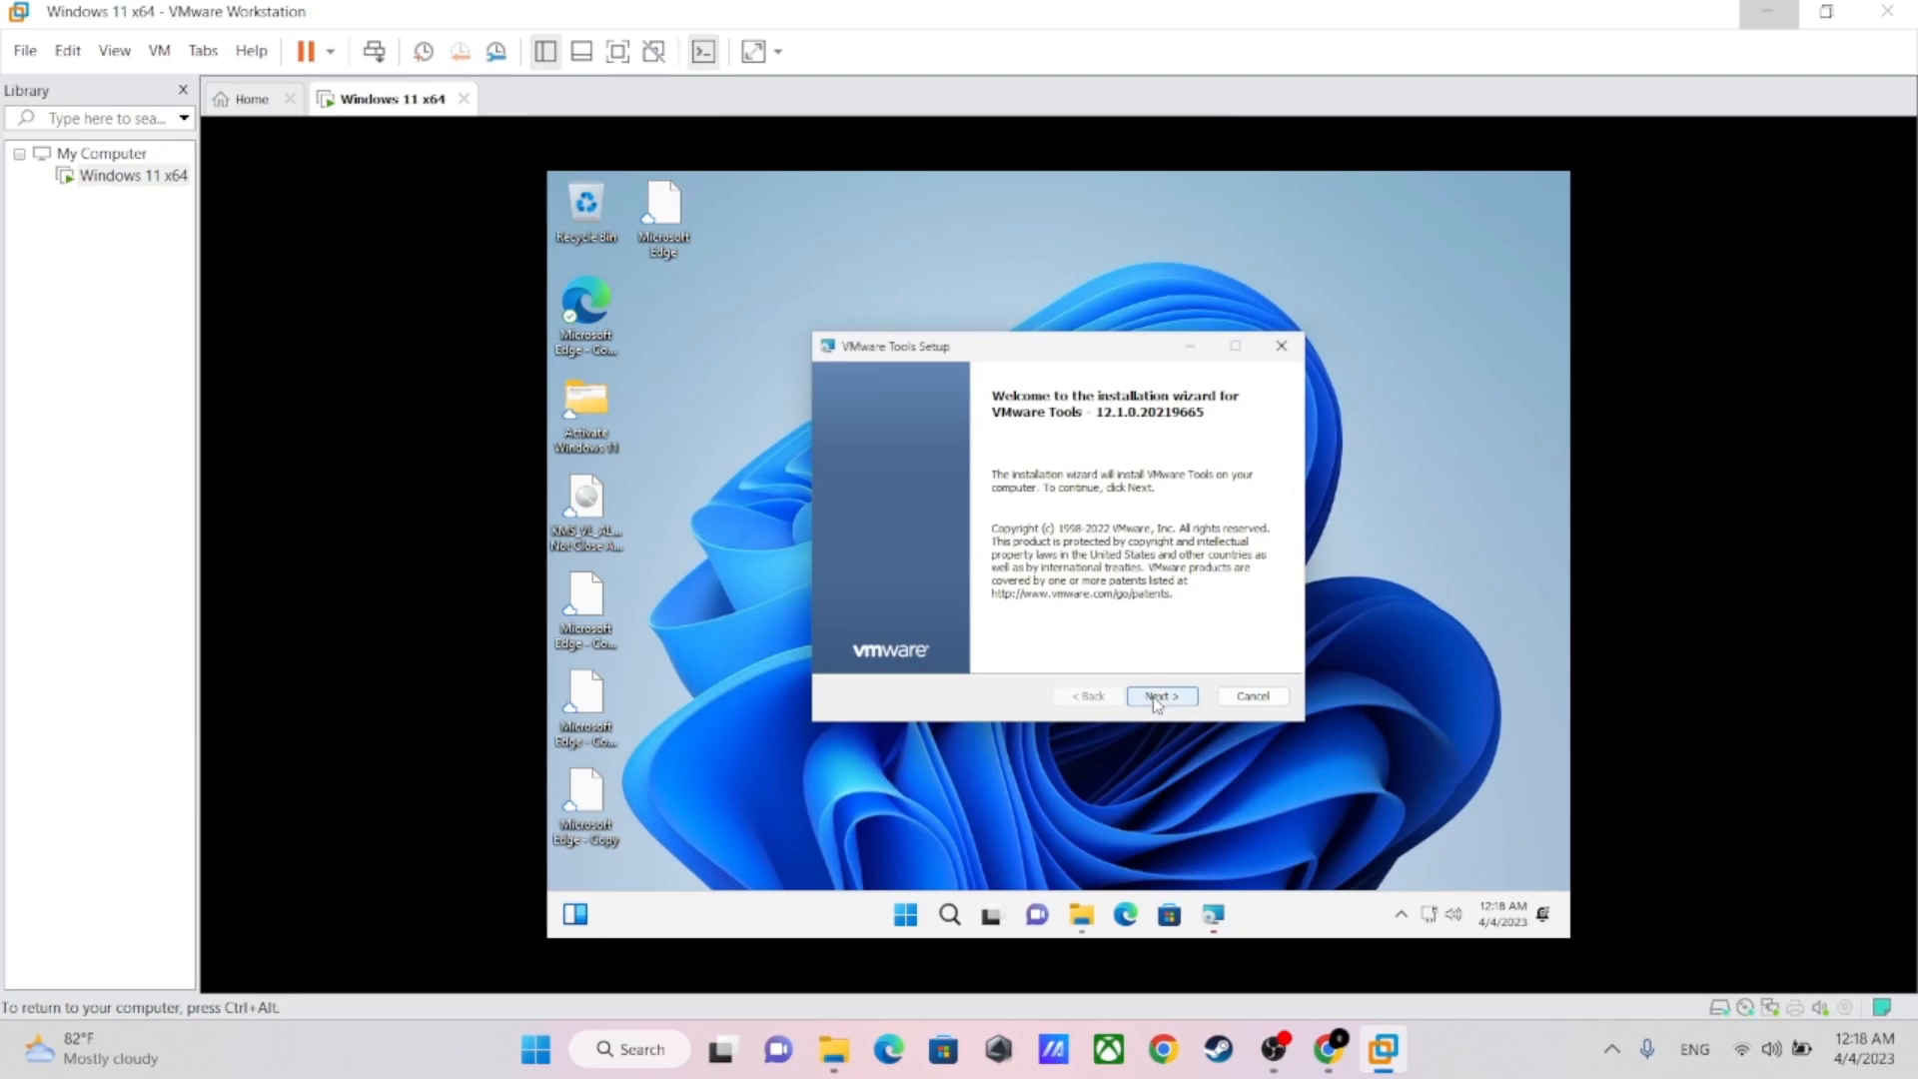
Install VMware Tools with the Complete setup type, finish the wizard and restart the virtual machine
left_click(1156, 699)
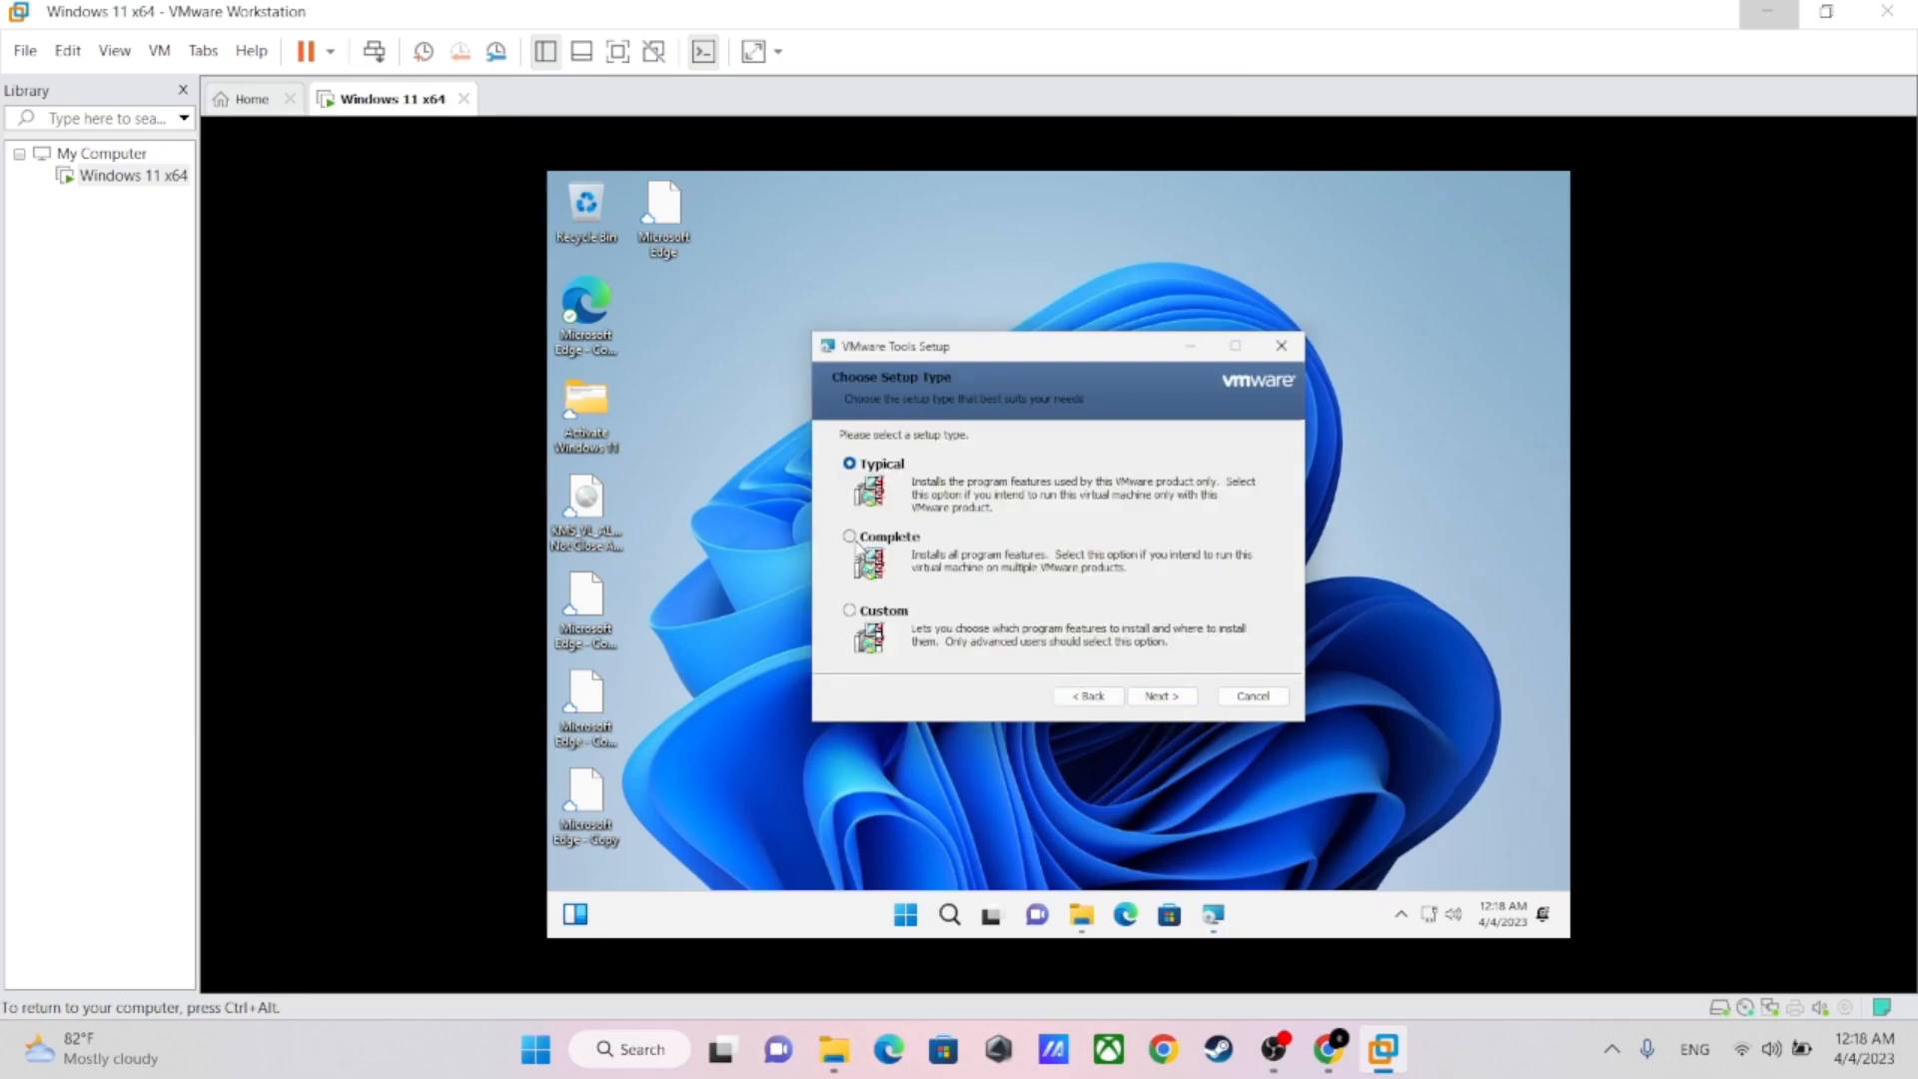
left_click(853, 539)
left_click(1159, 697)
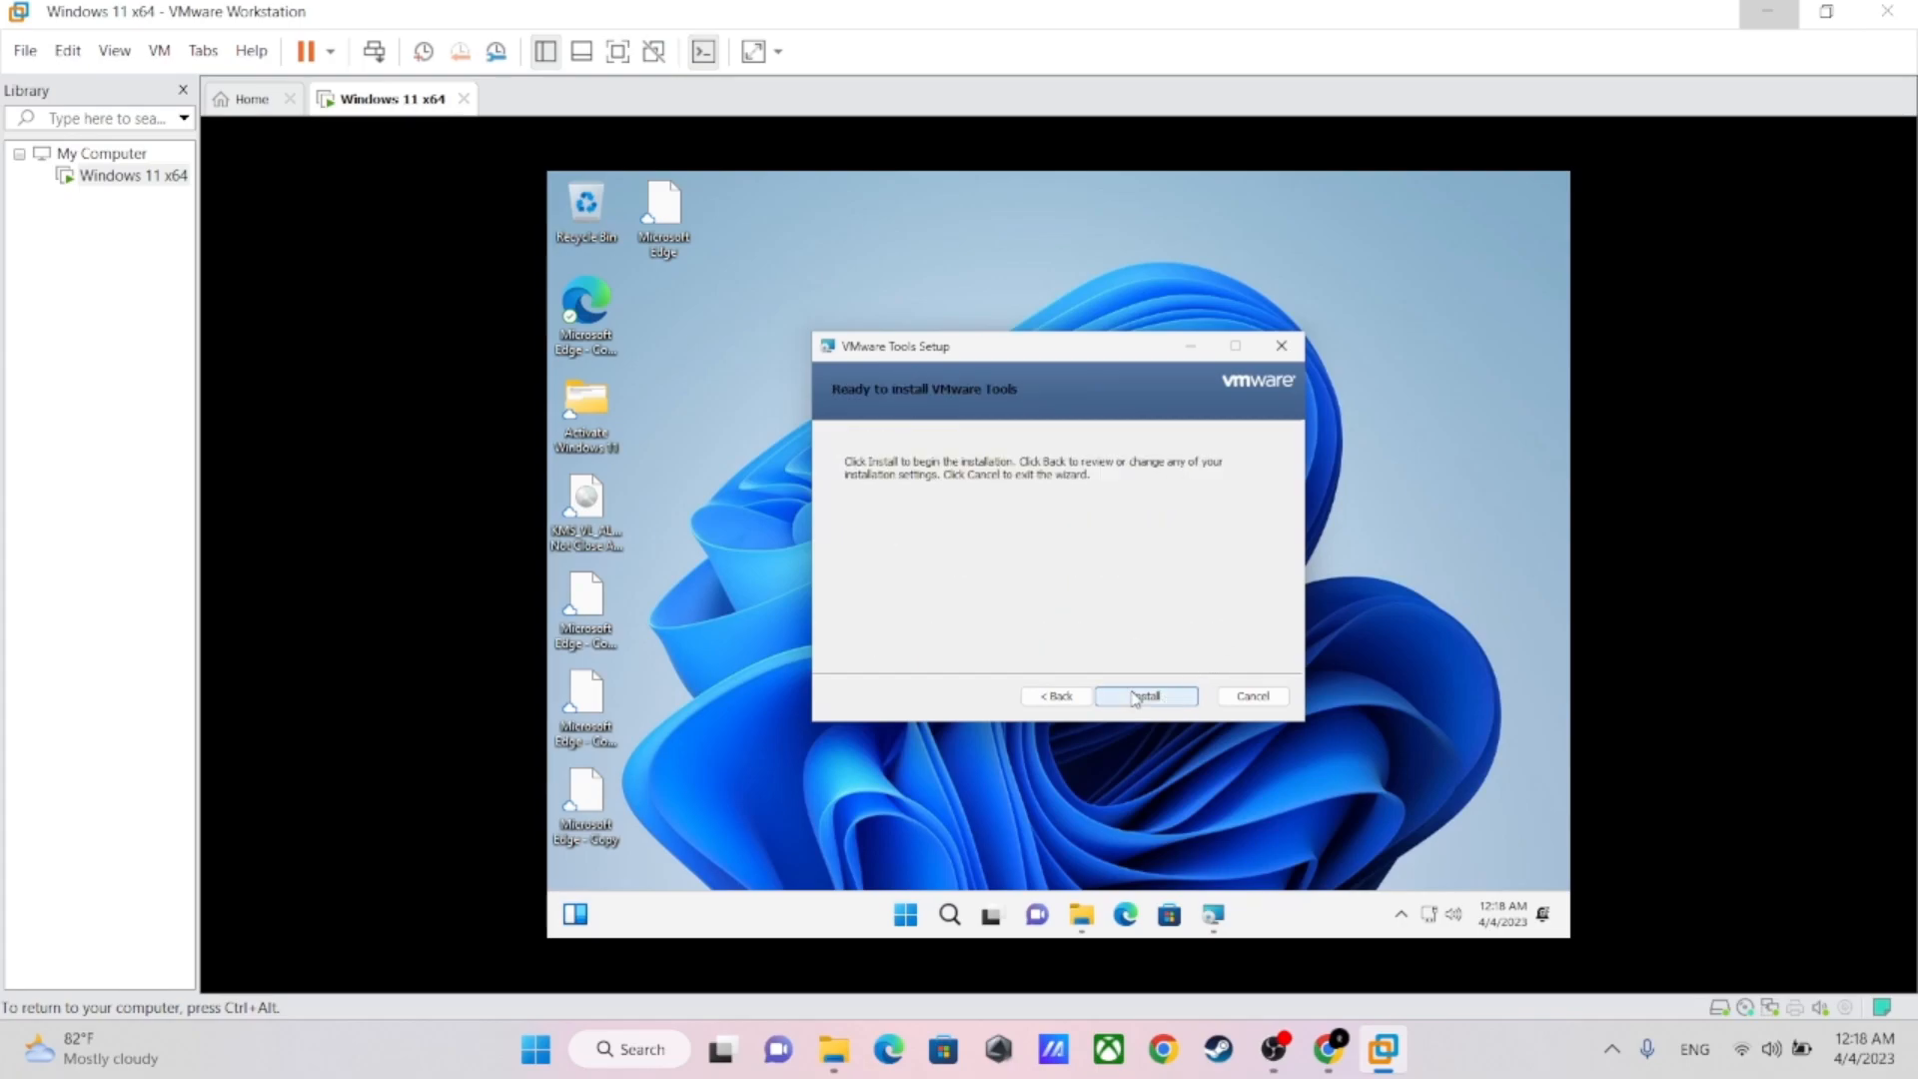
left_click(1146, 700)
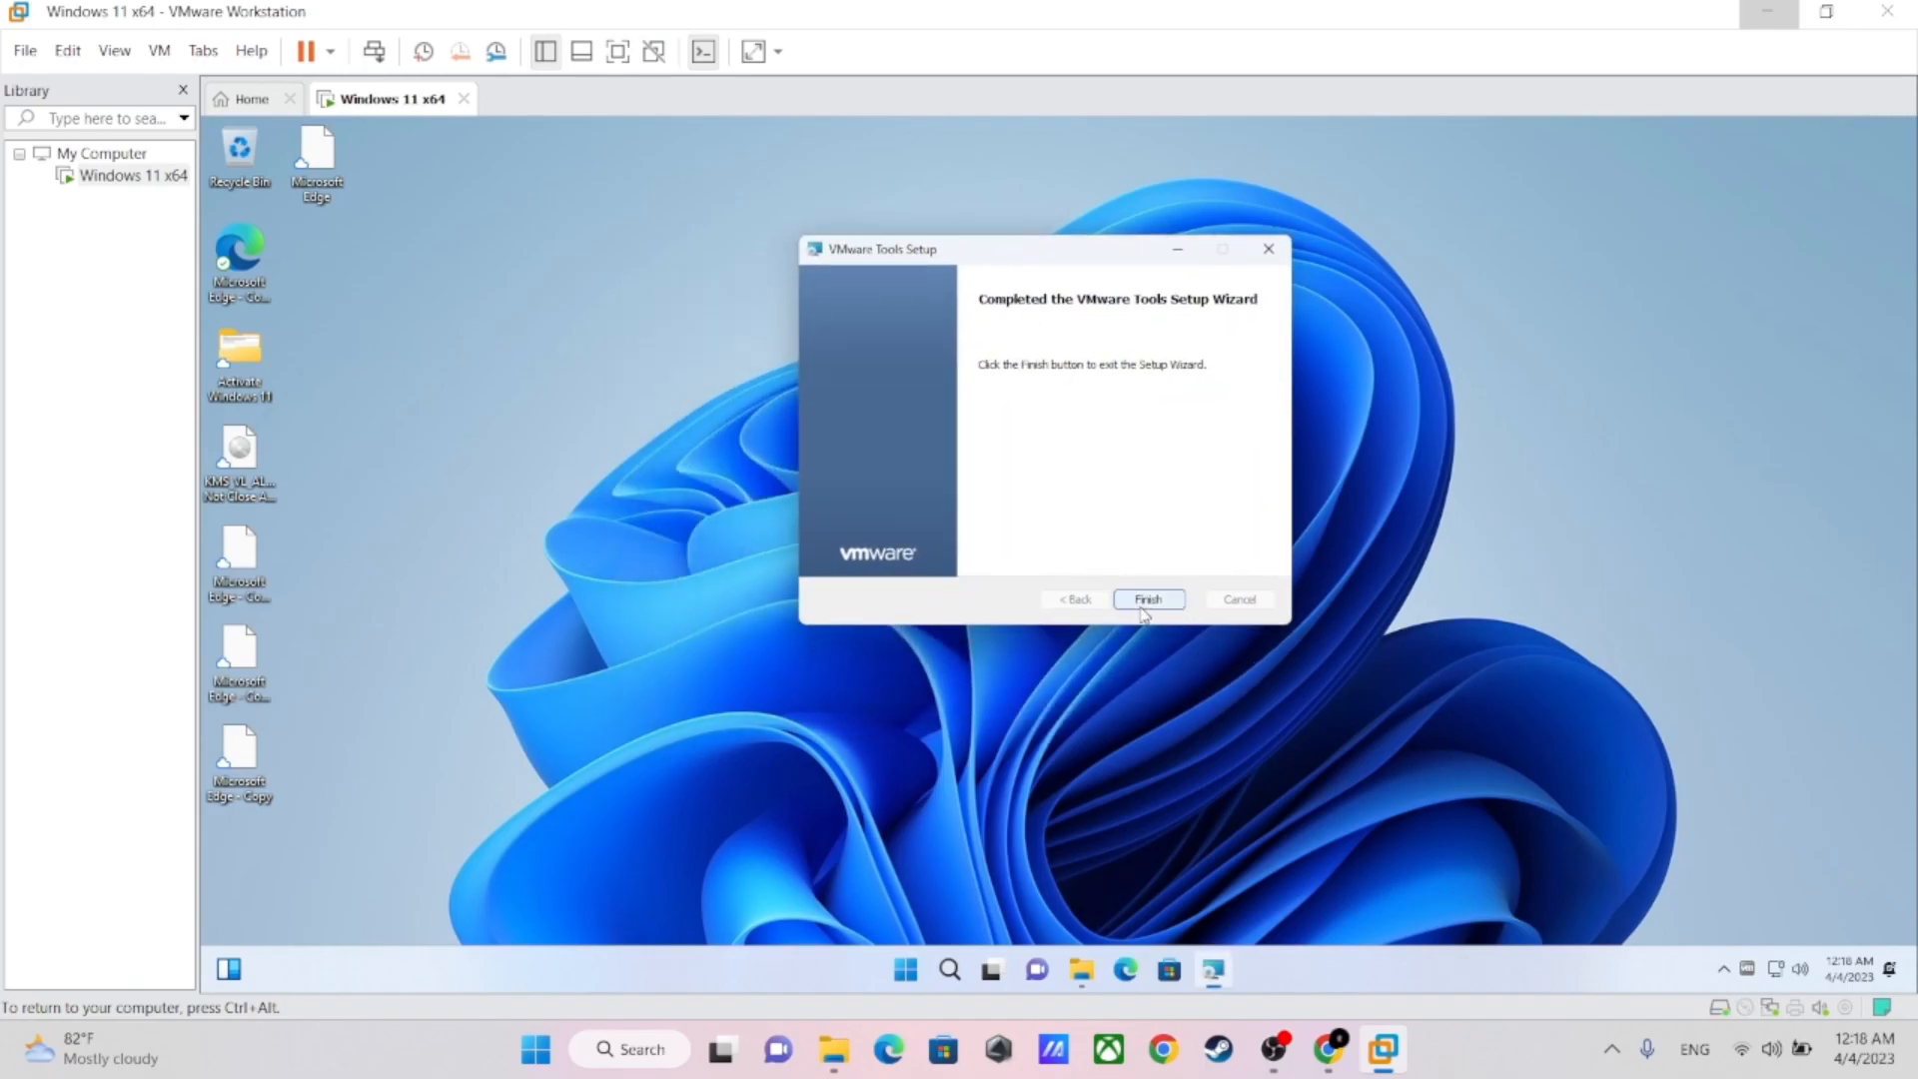
left_click(1149, 600)
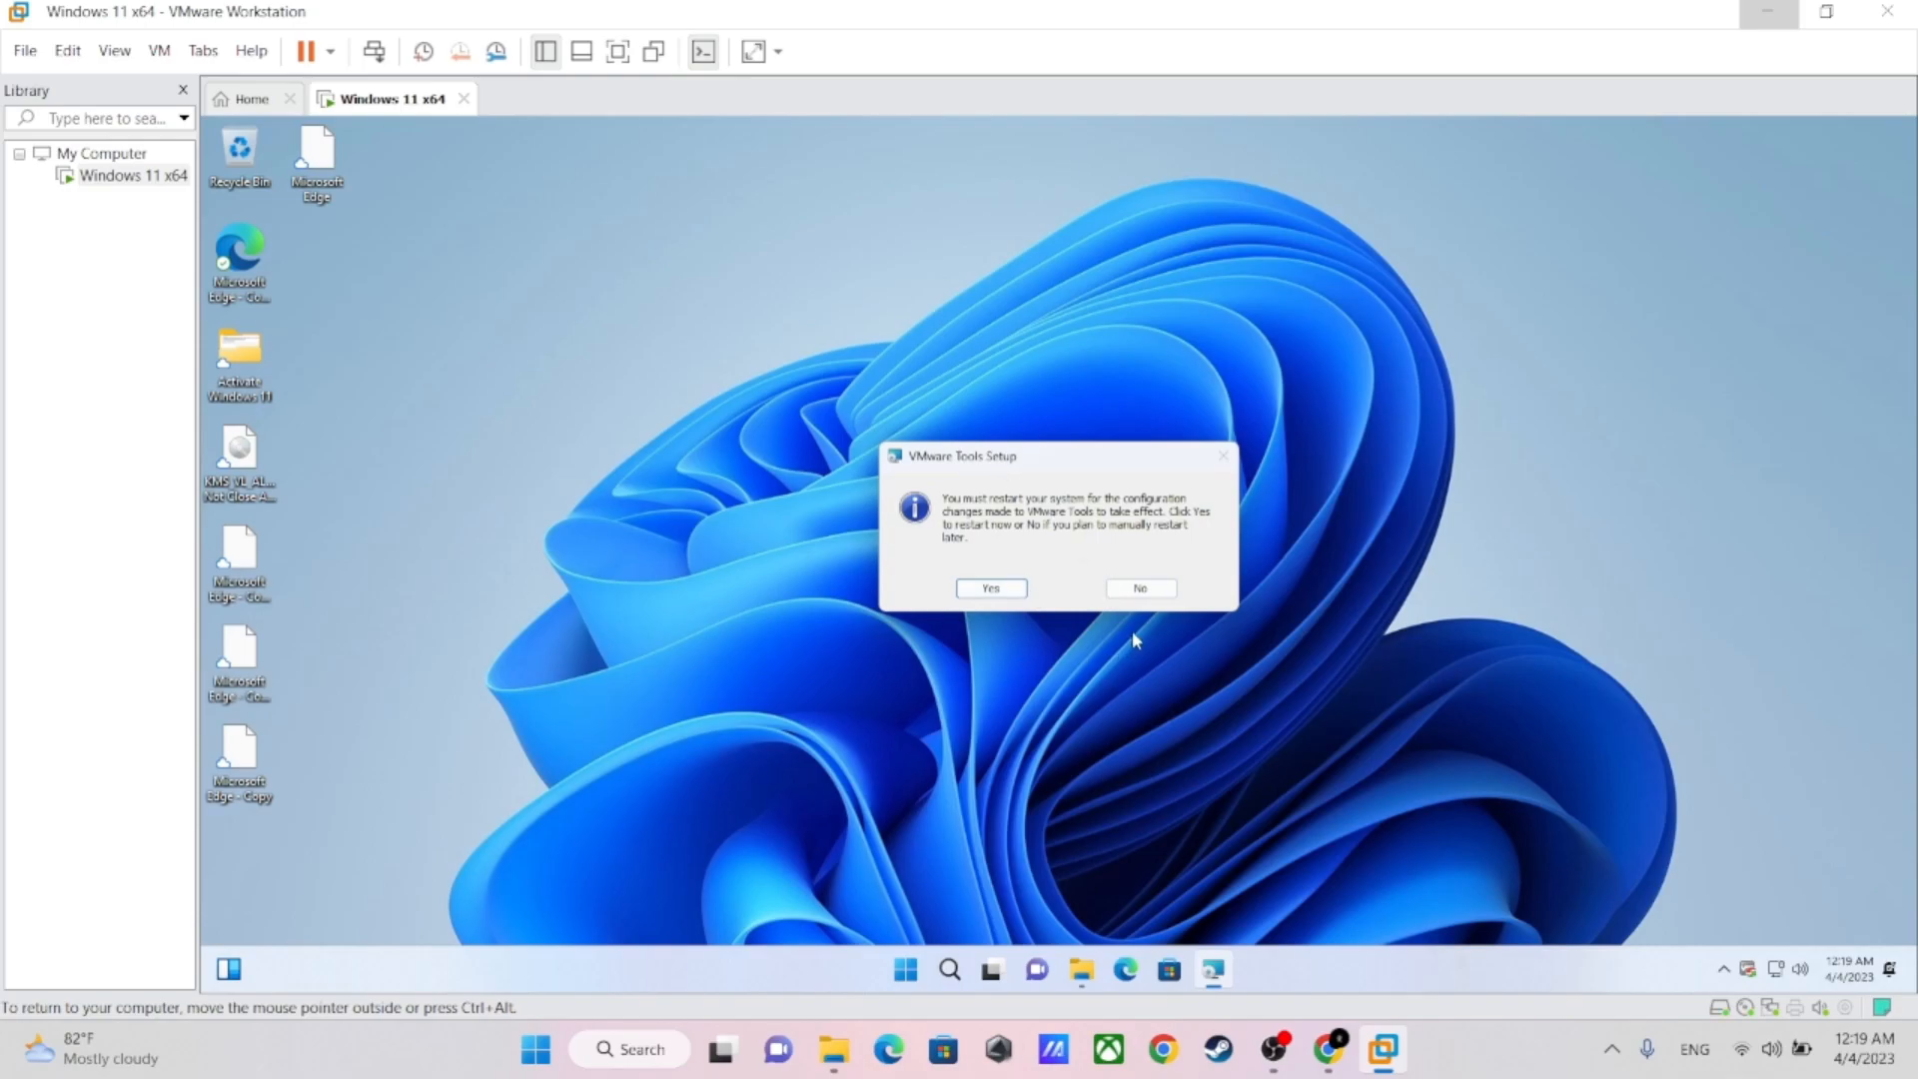
left_click(992, 590)
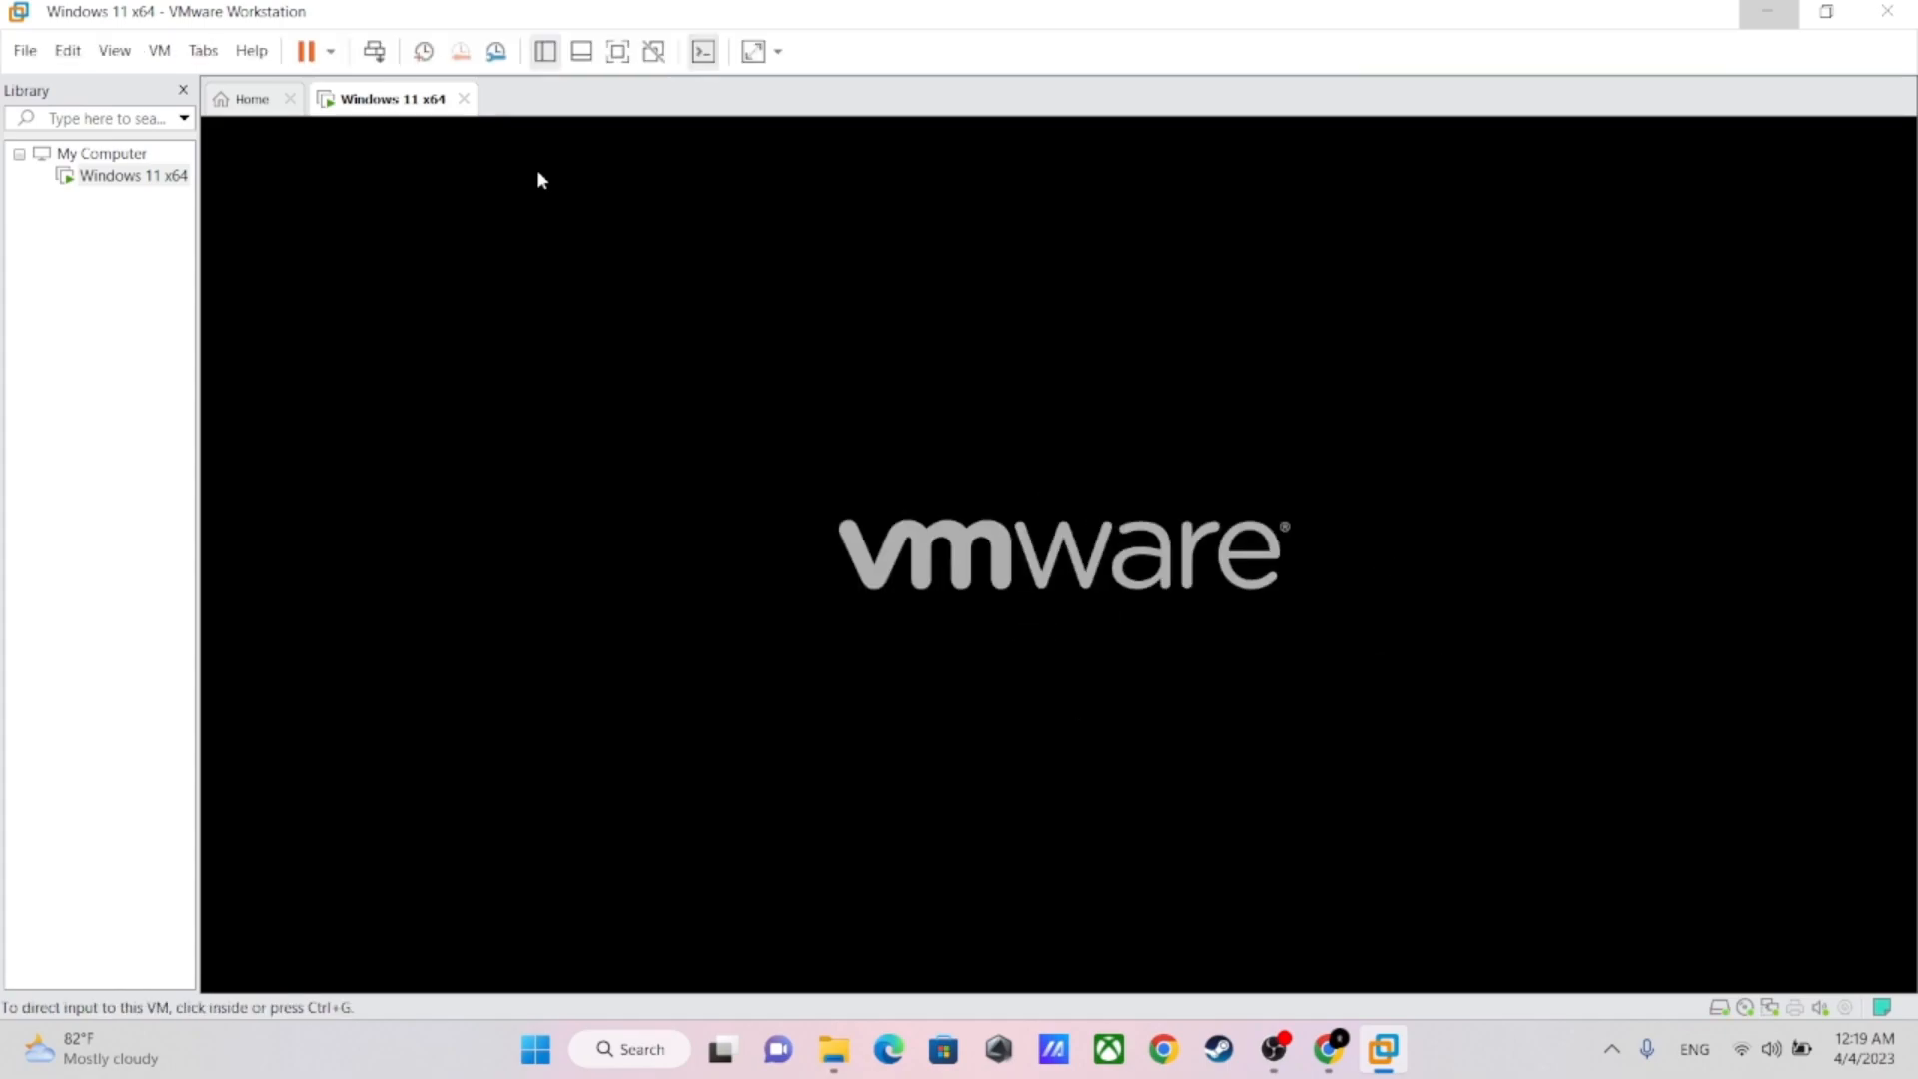
Dismiss the Windows lock screen in the virtual machine and sign in with the account PIN
left_click(857, 489)
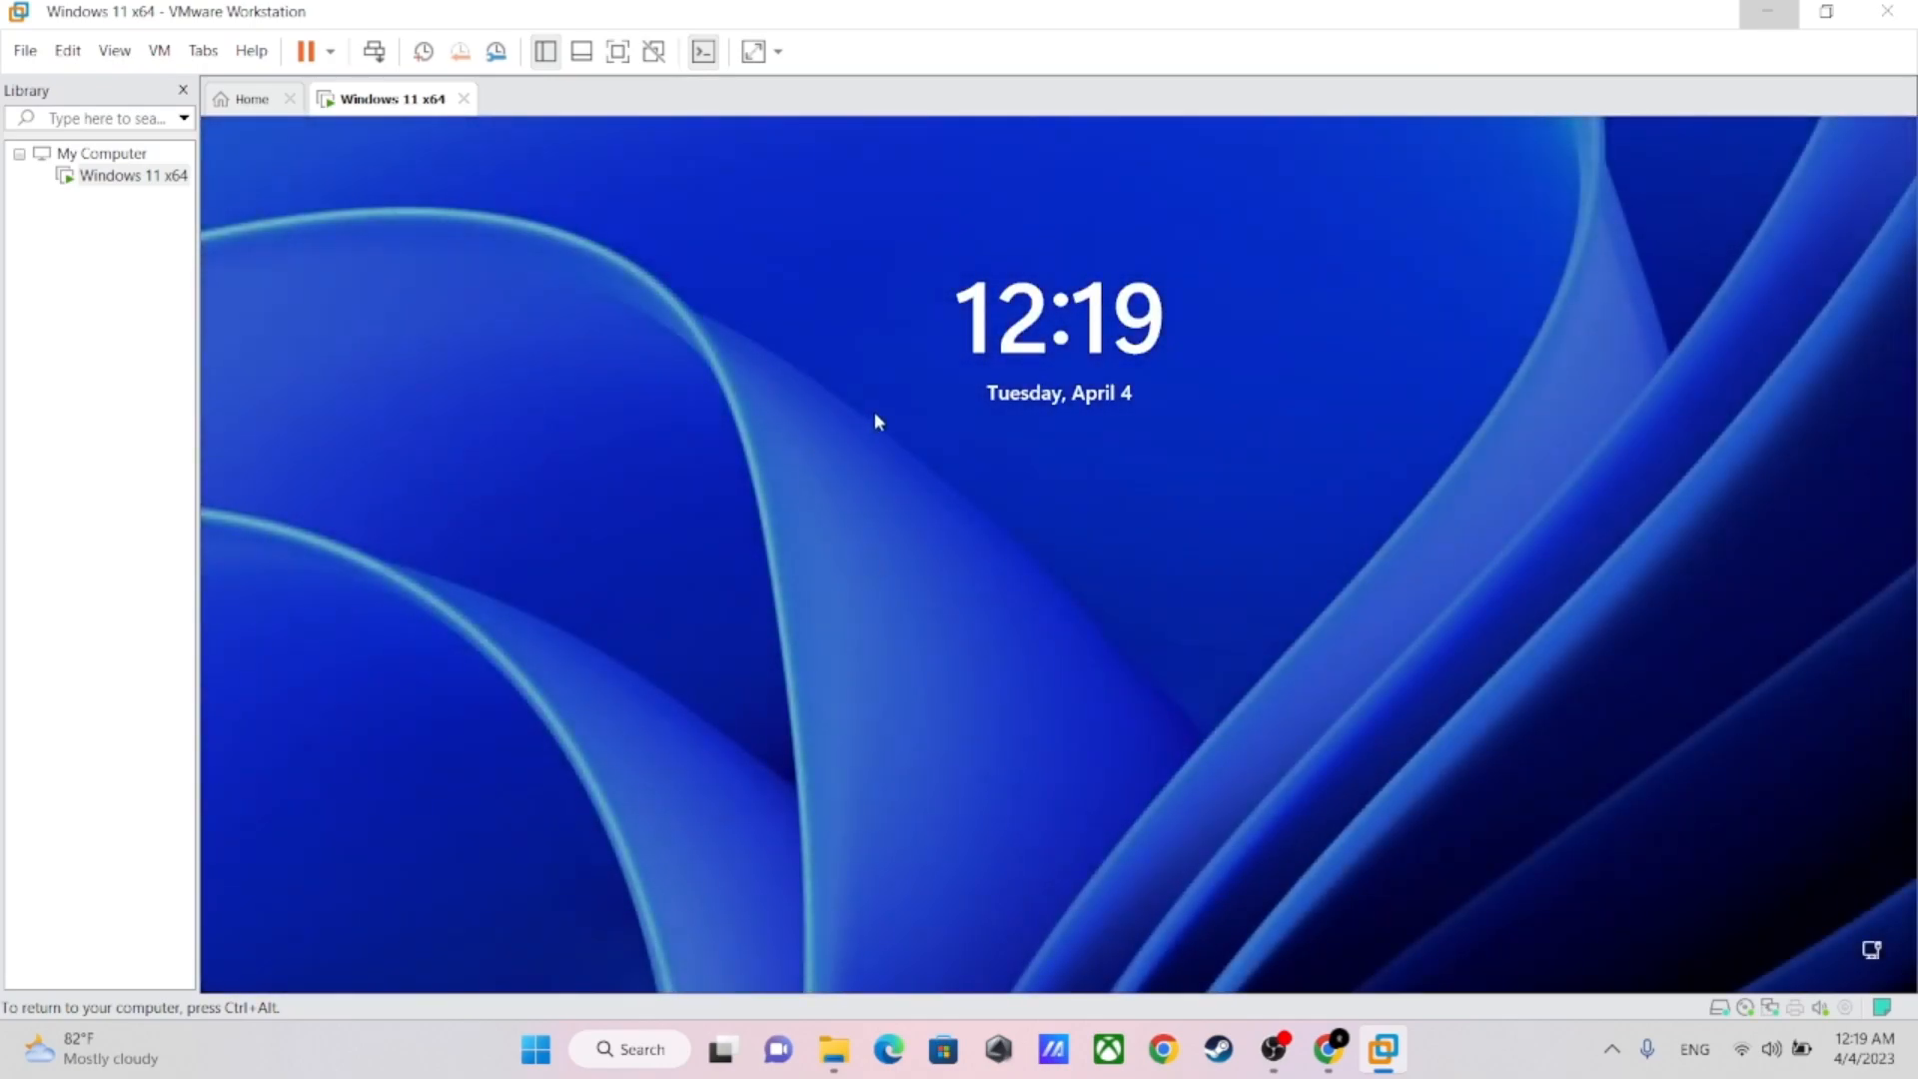
left_click(876, 421)
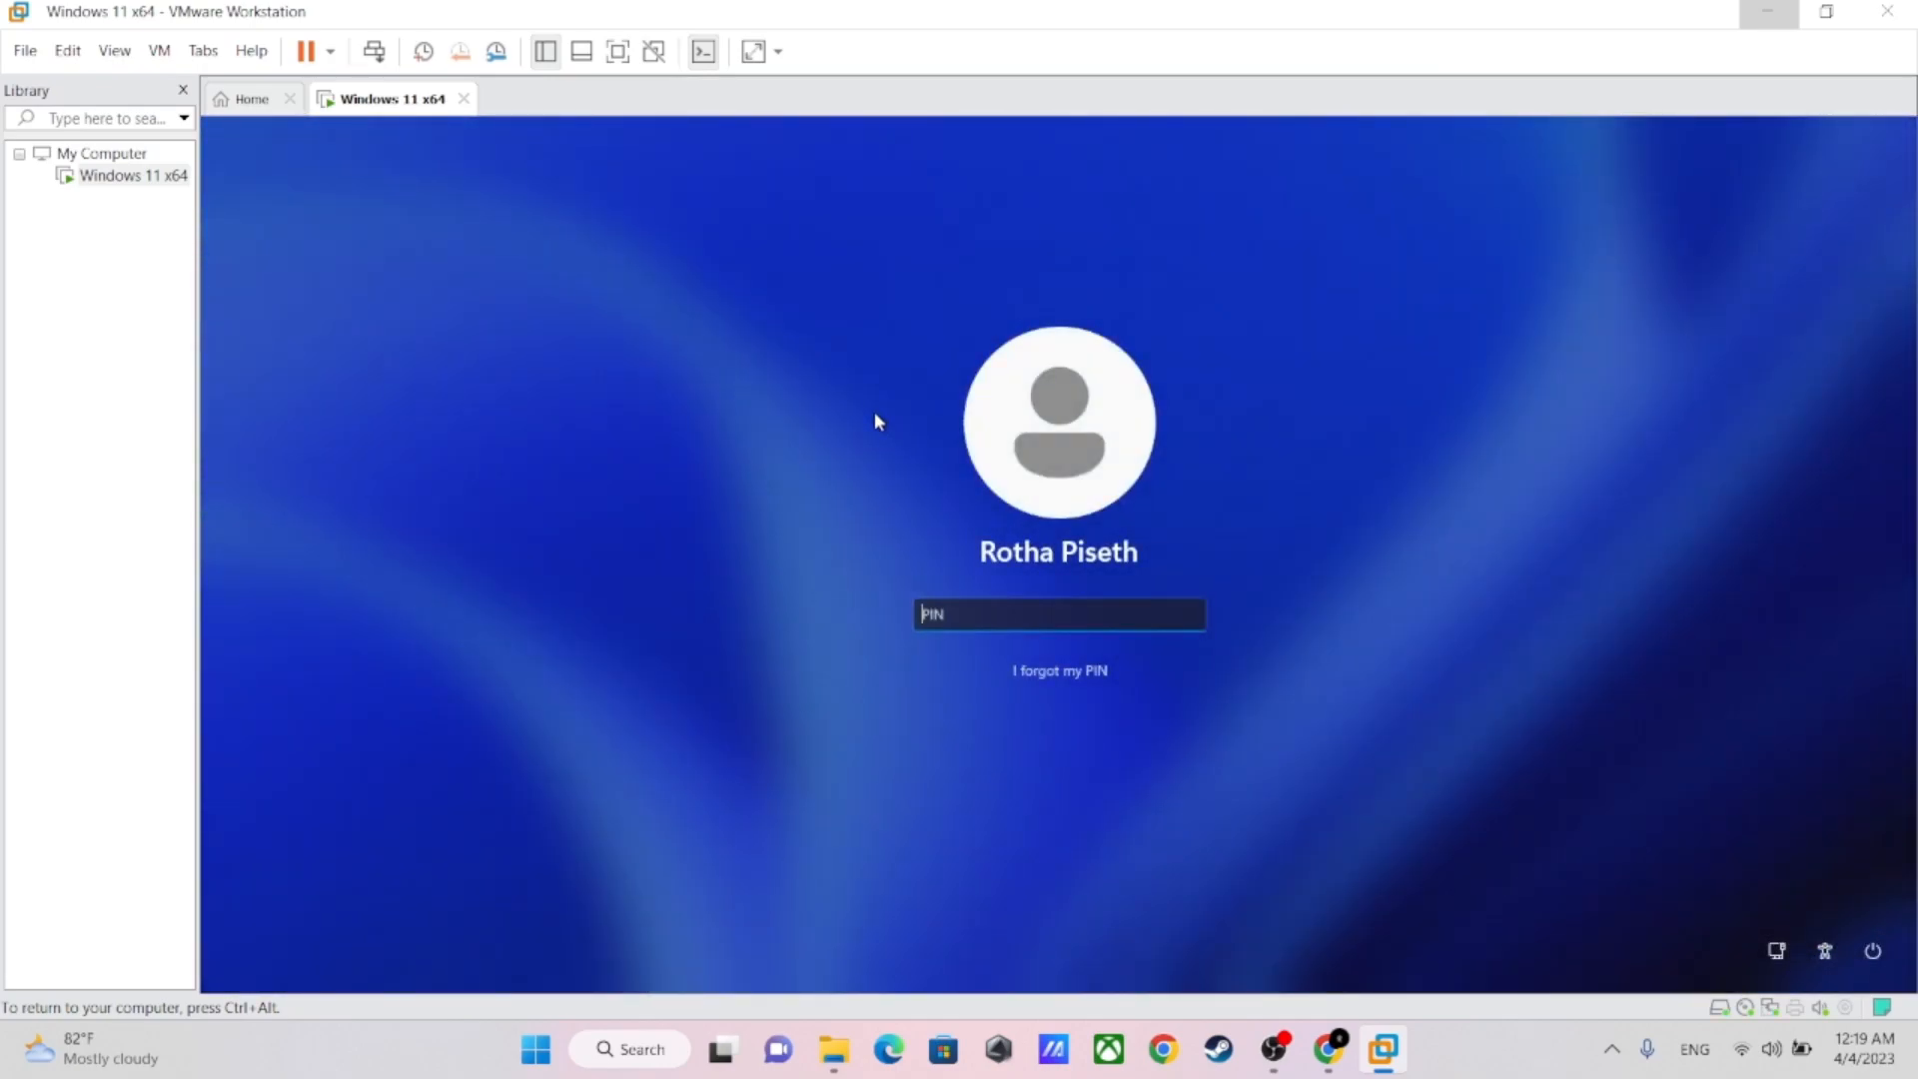
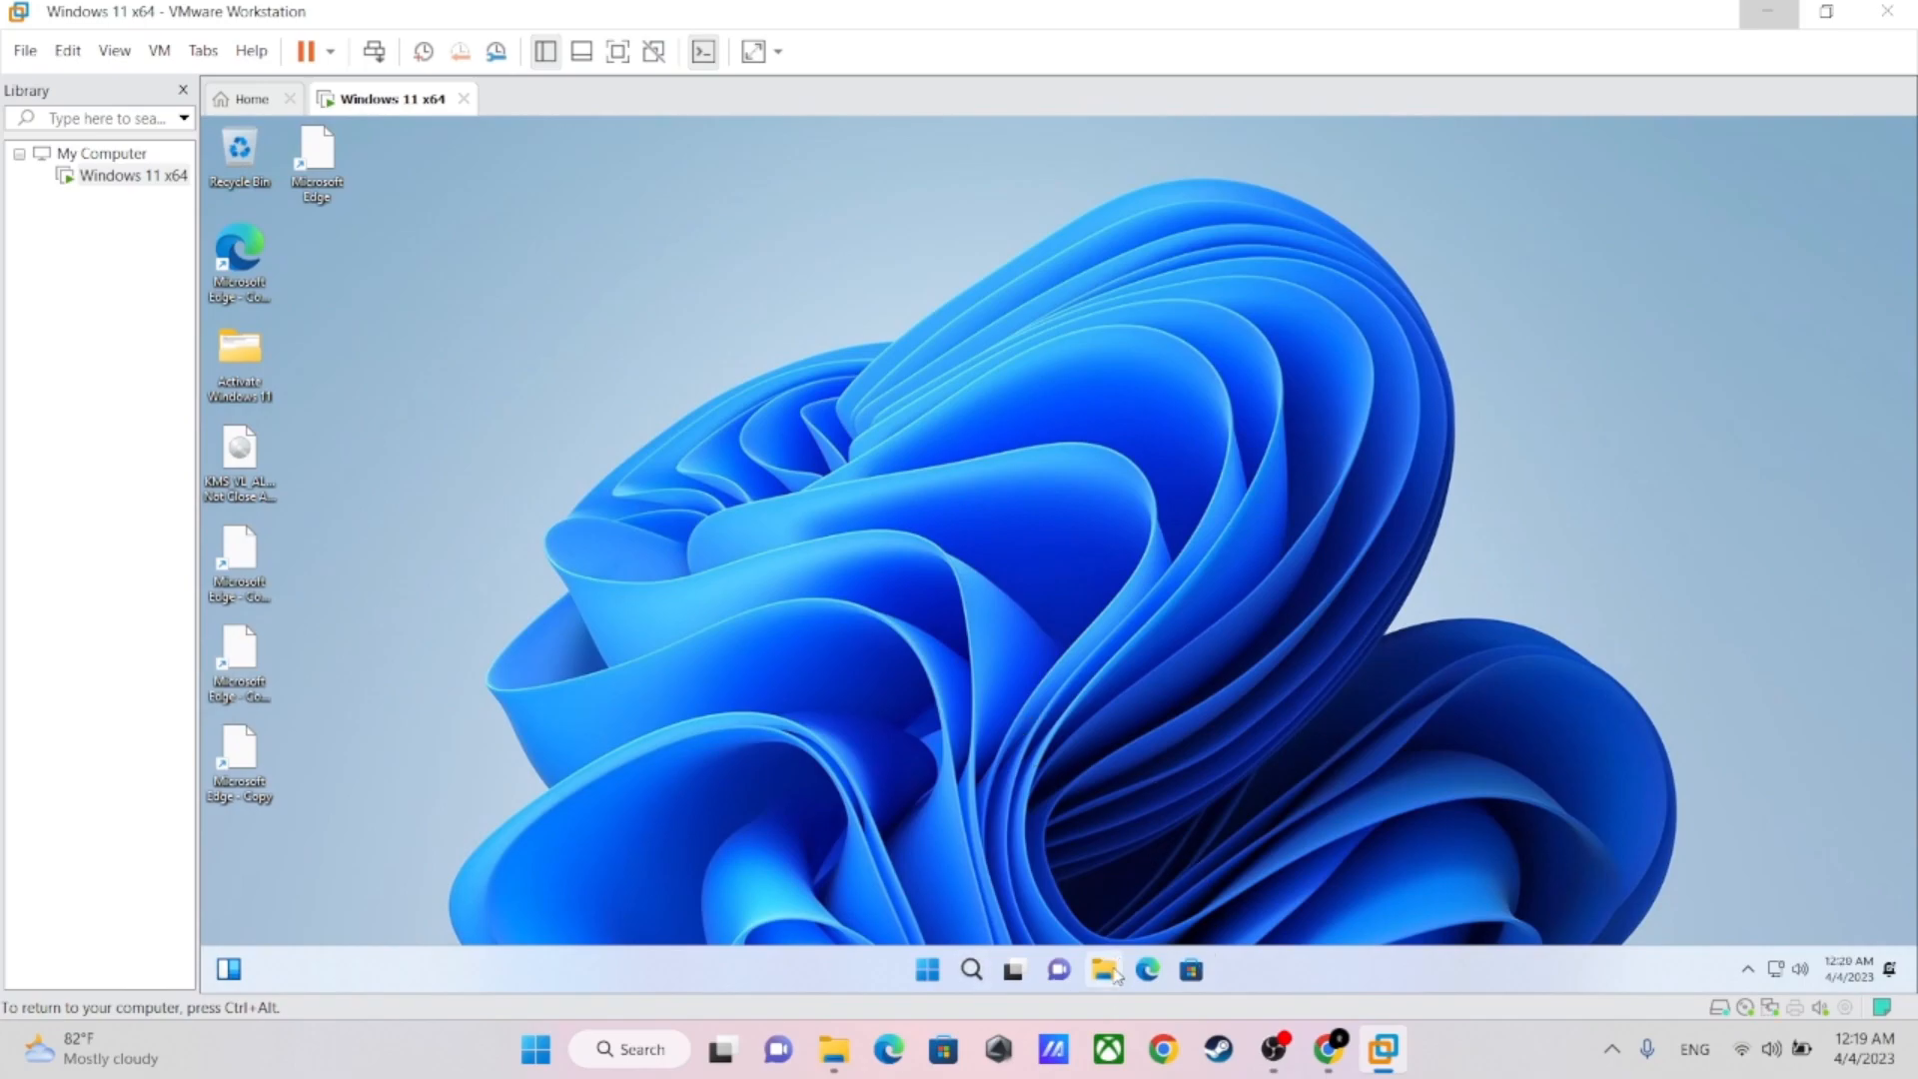
Open a maximized File Explorer window in the virtual machine and show This PC
key("super+e")
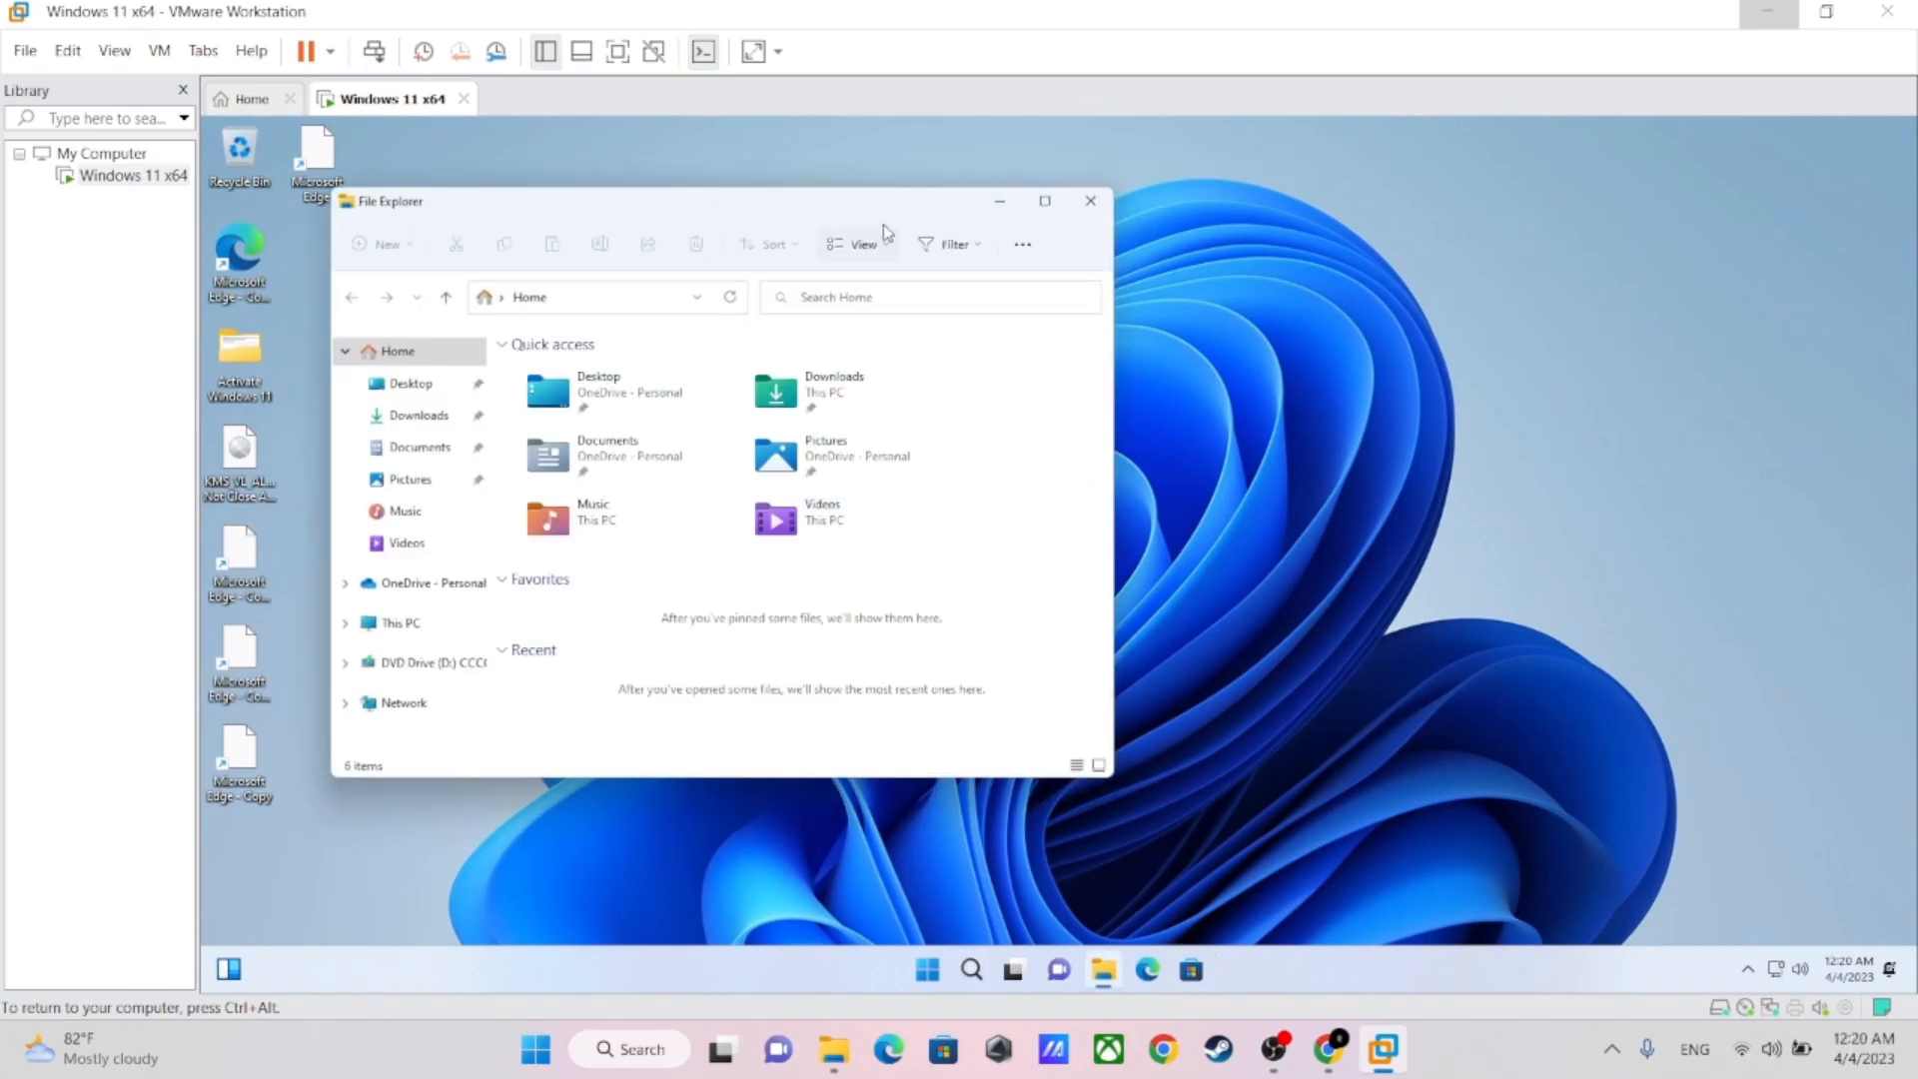
left_click(1039, 204)
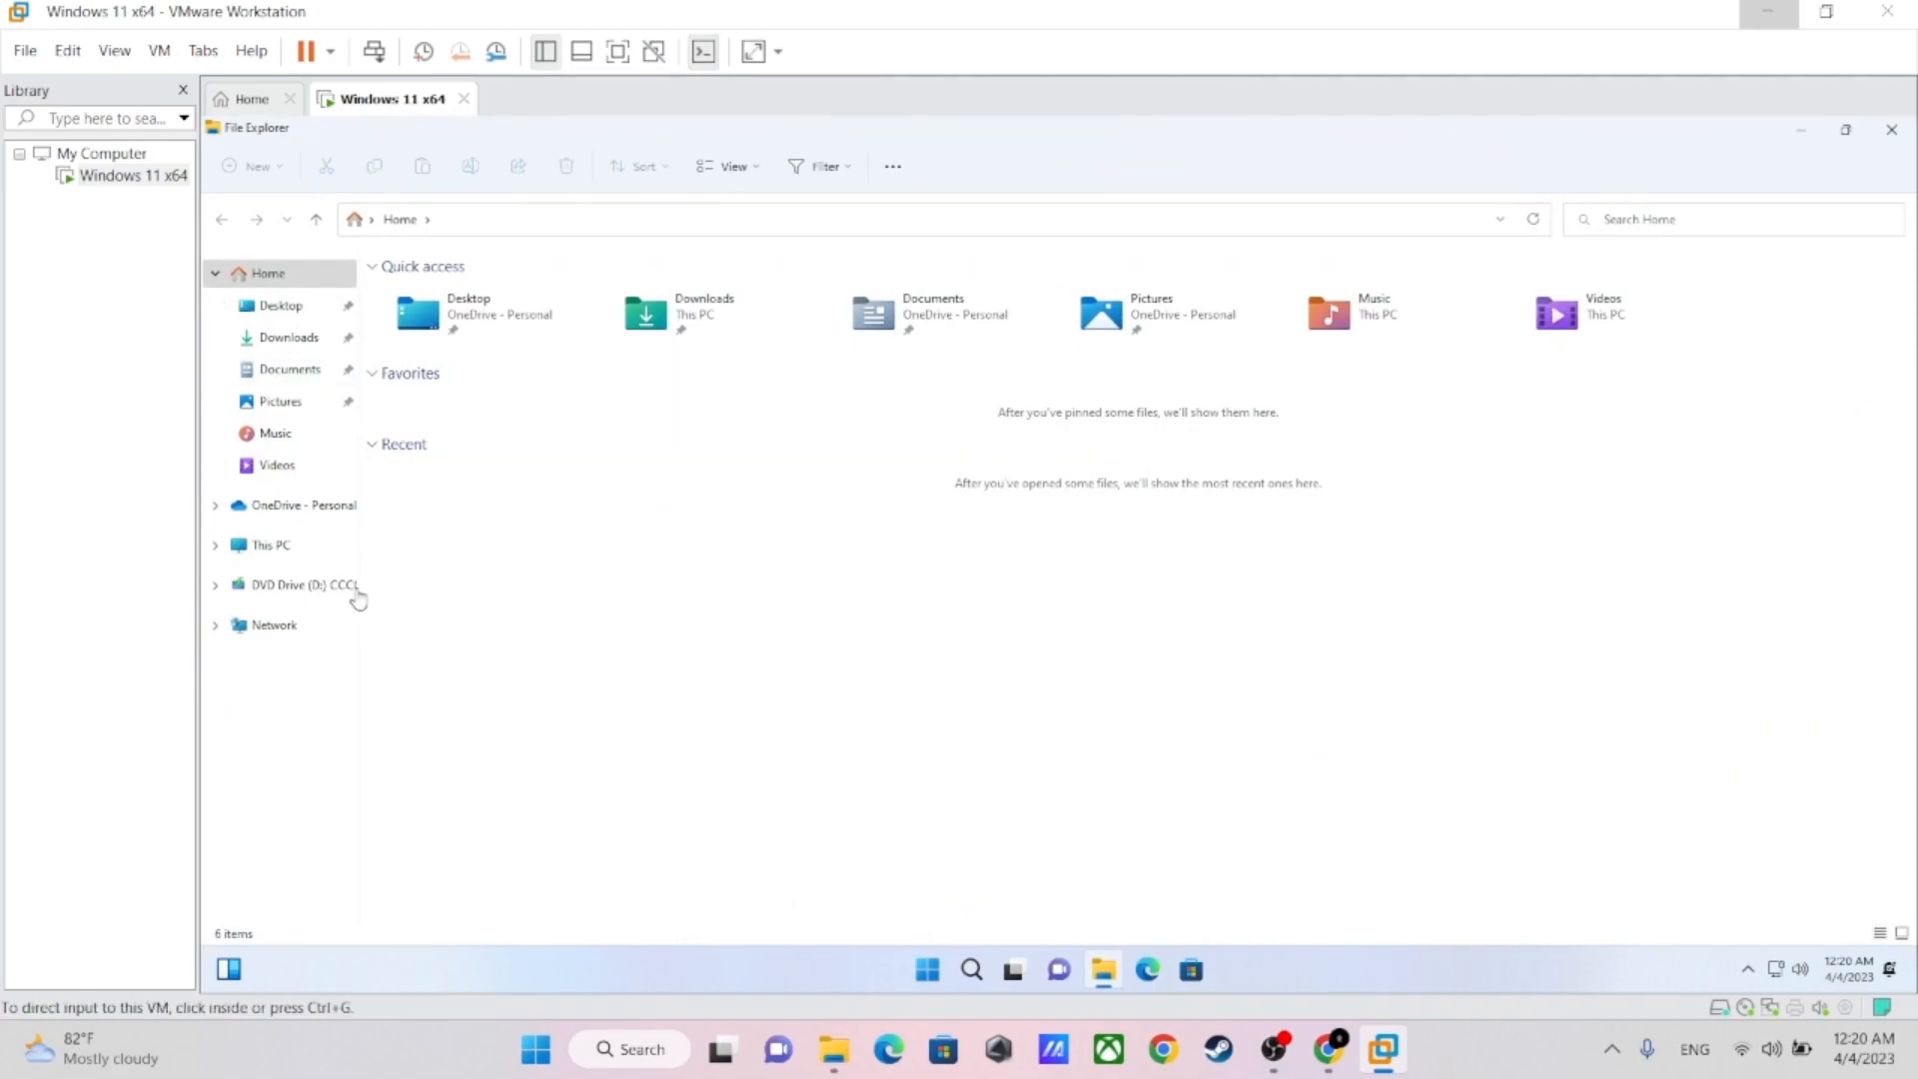
left_click(272, 550)
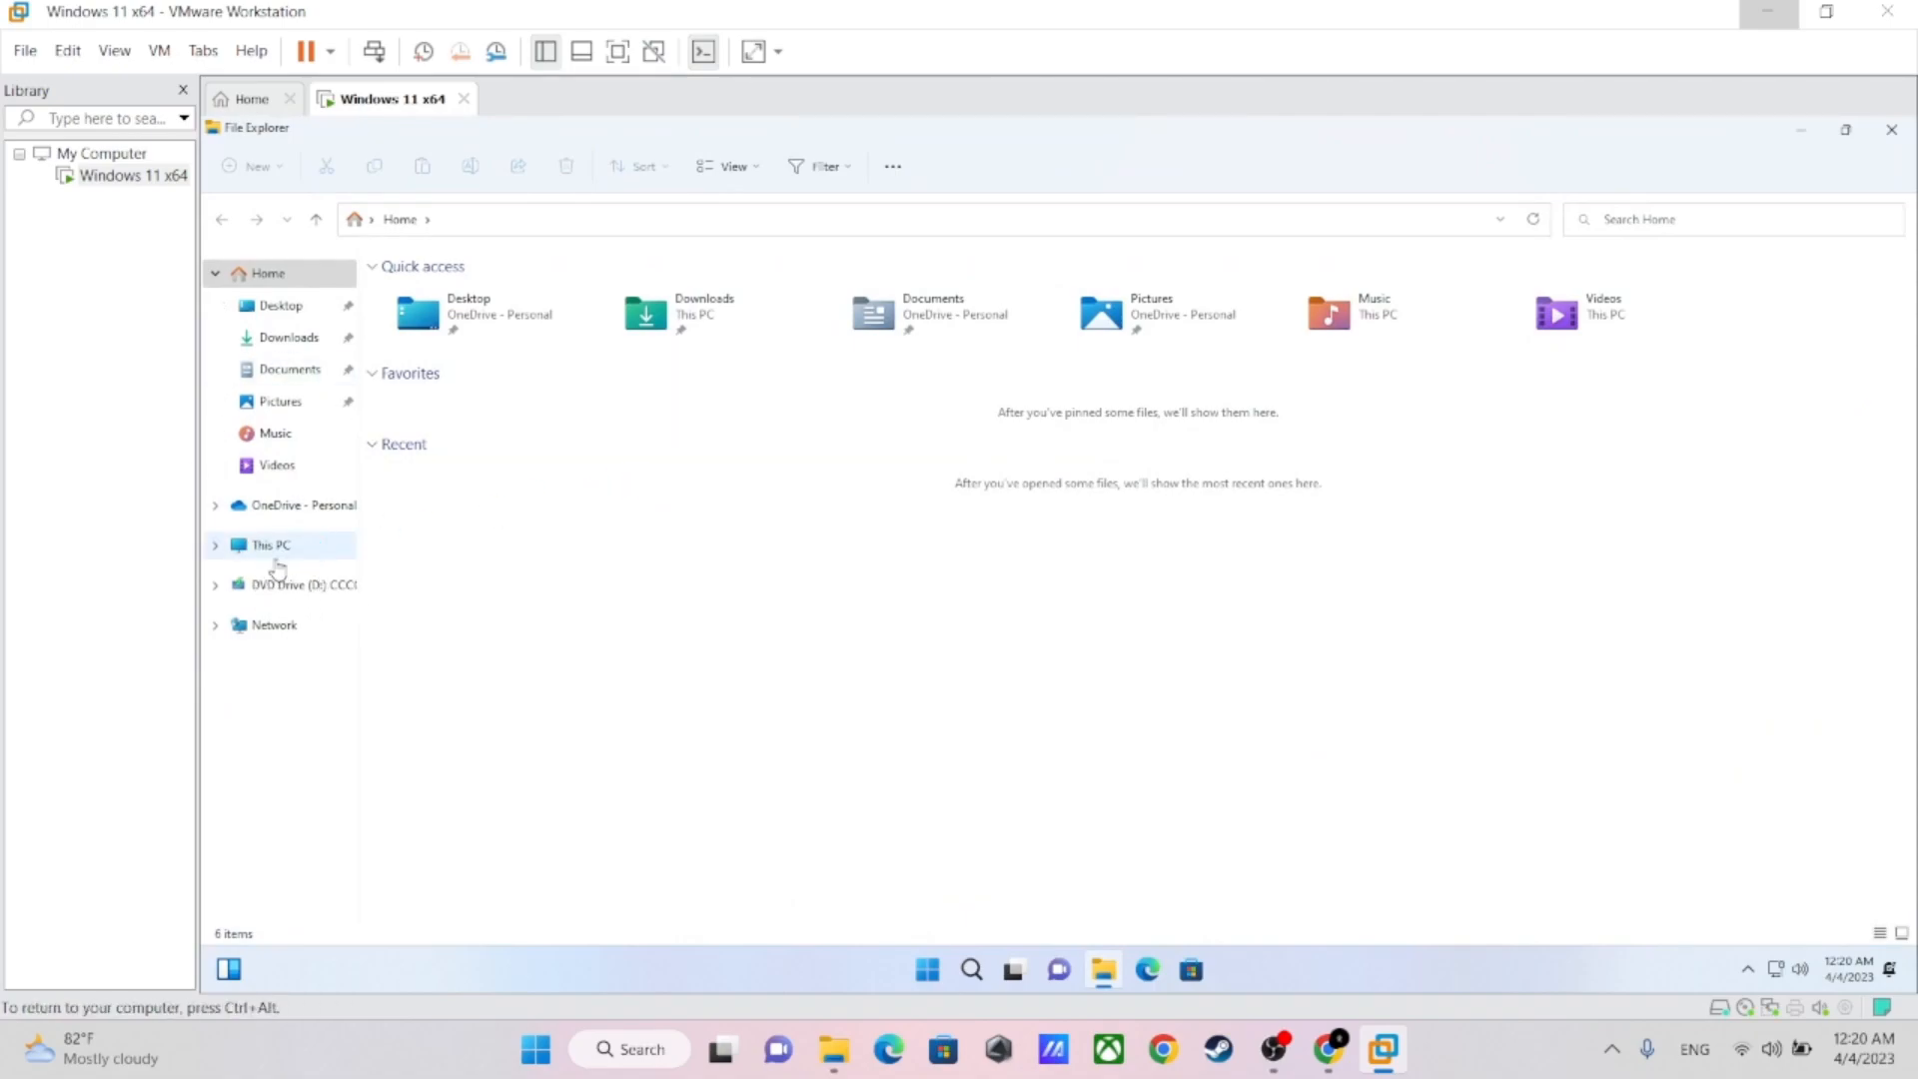
left_click(270, 547)
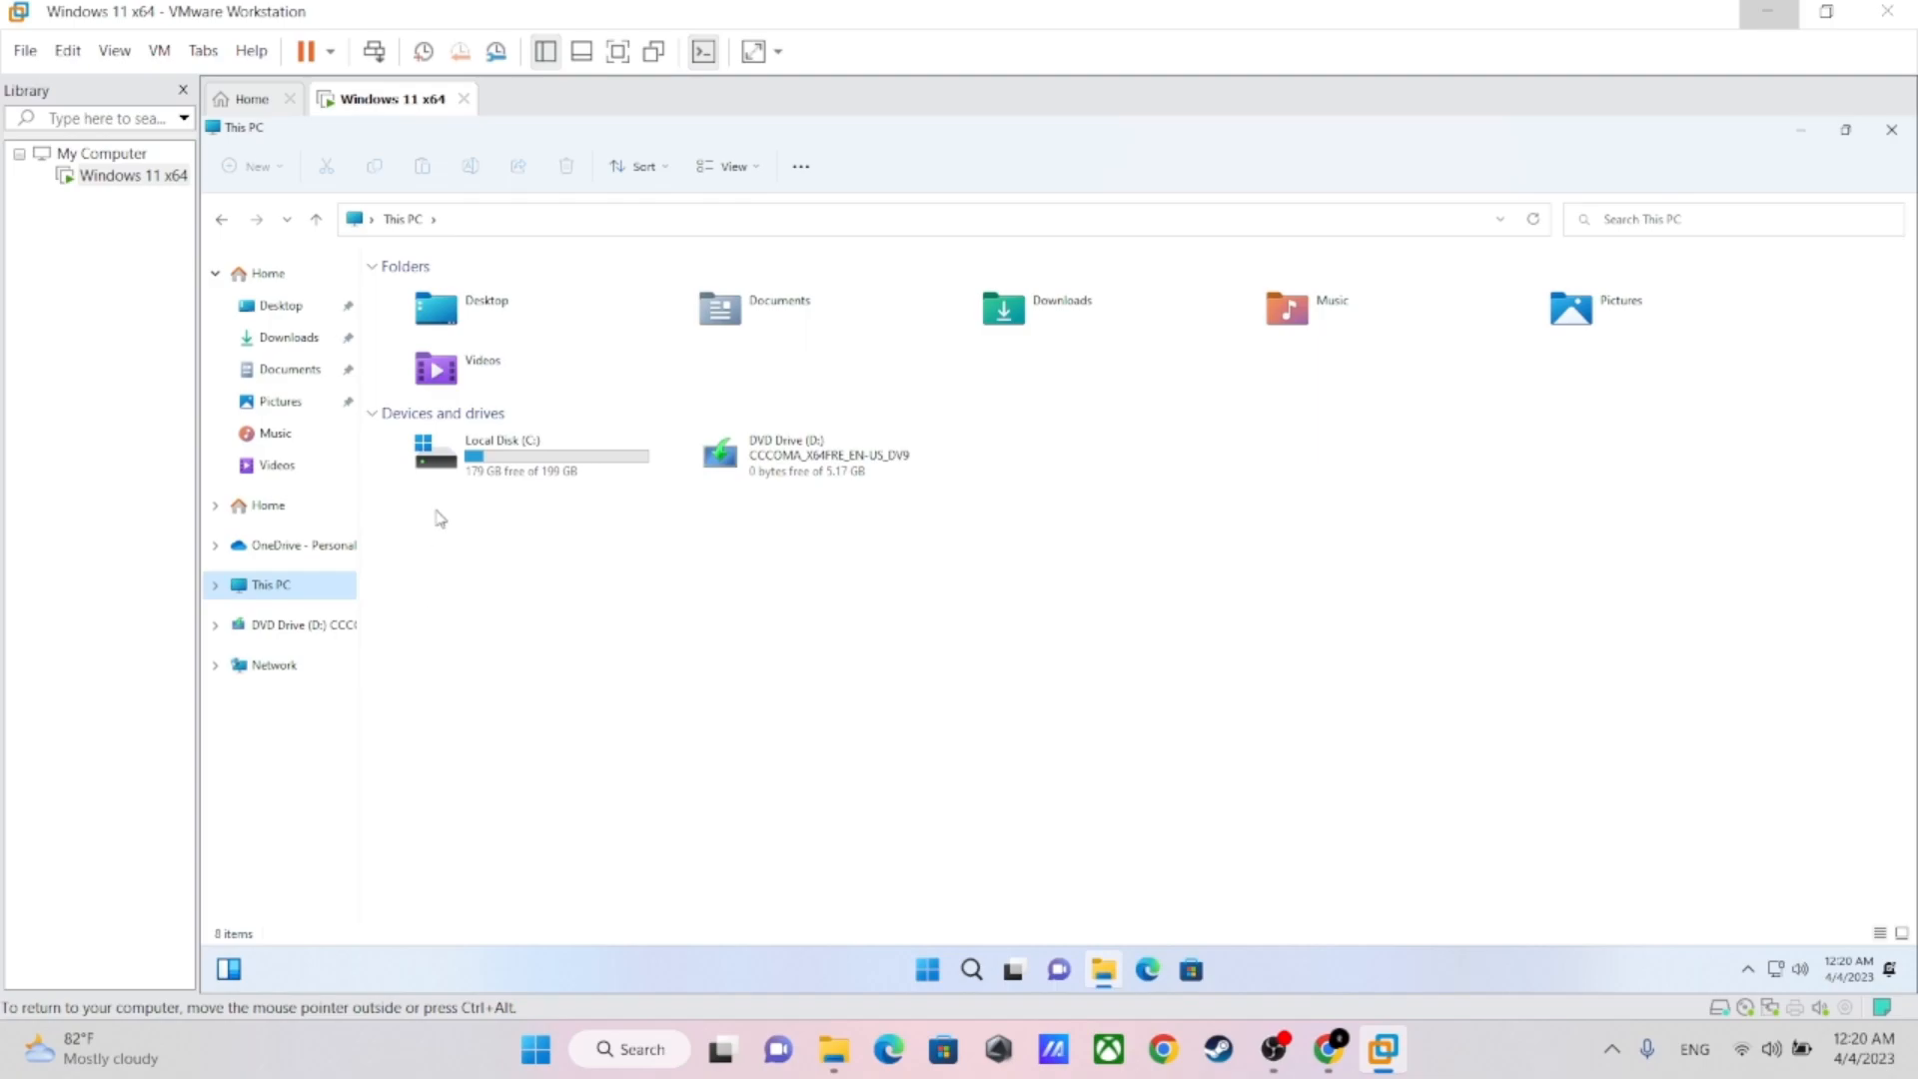
Open Computer Management for This PC and show Disk Management
right_click(265, 597)
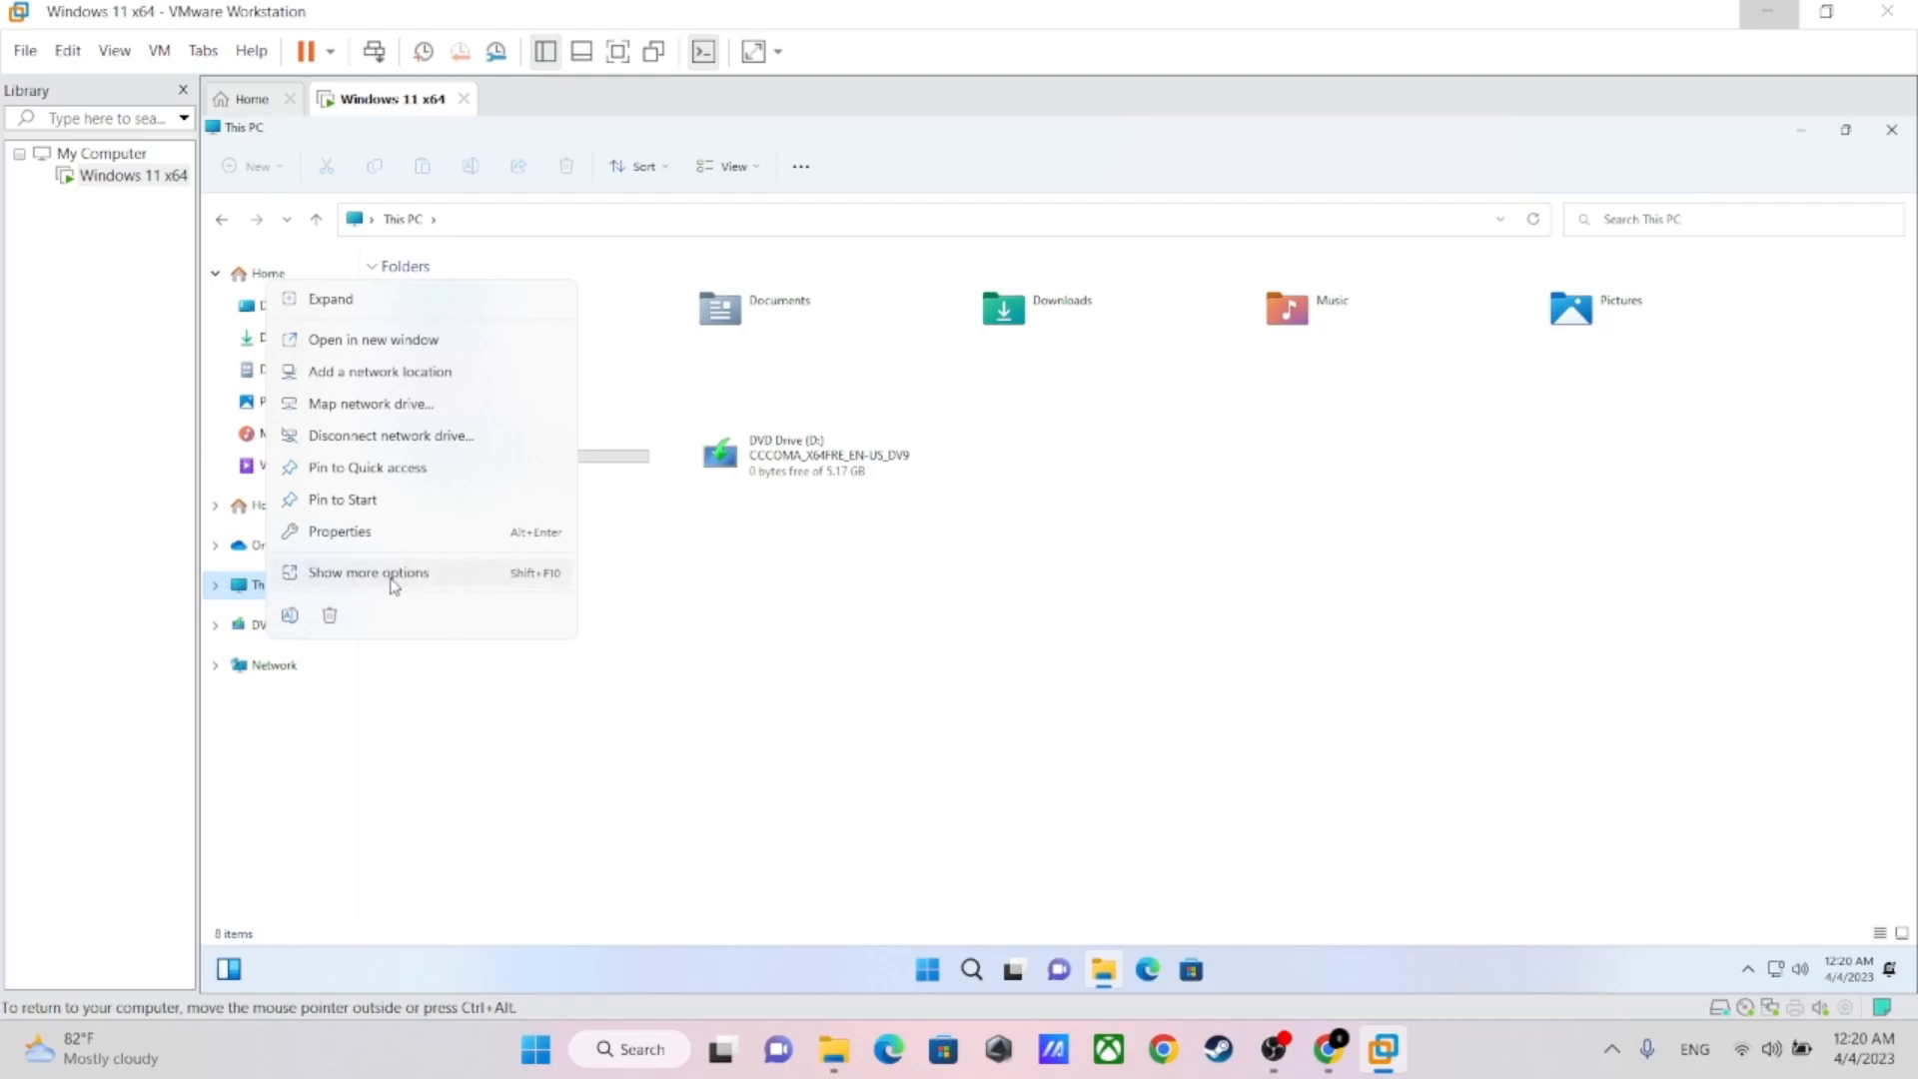
left_click(405, 575)
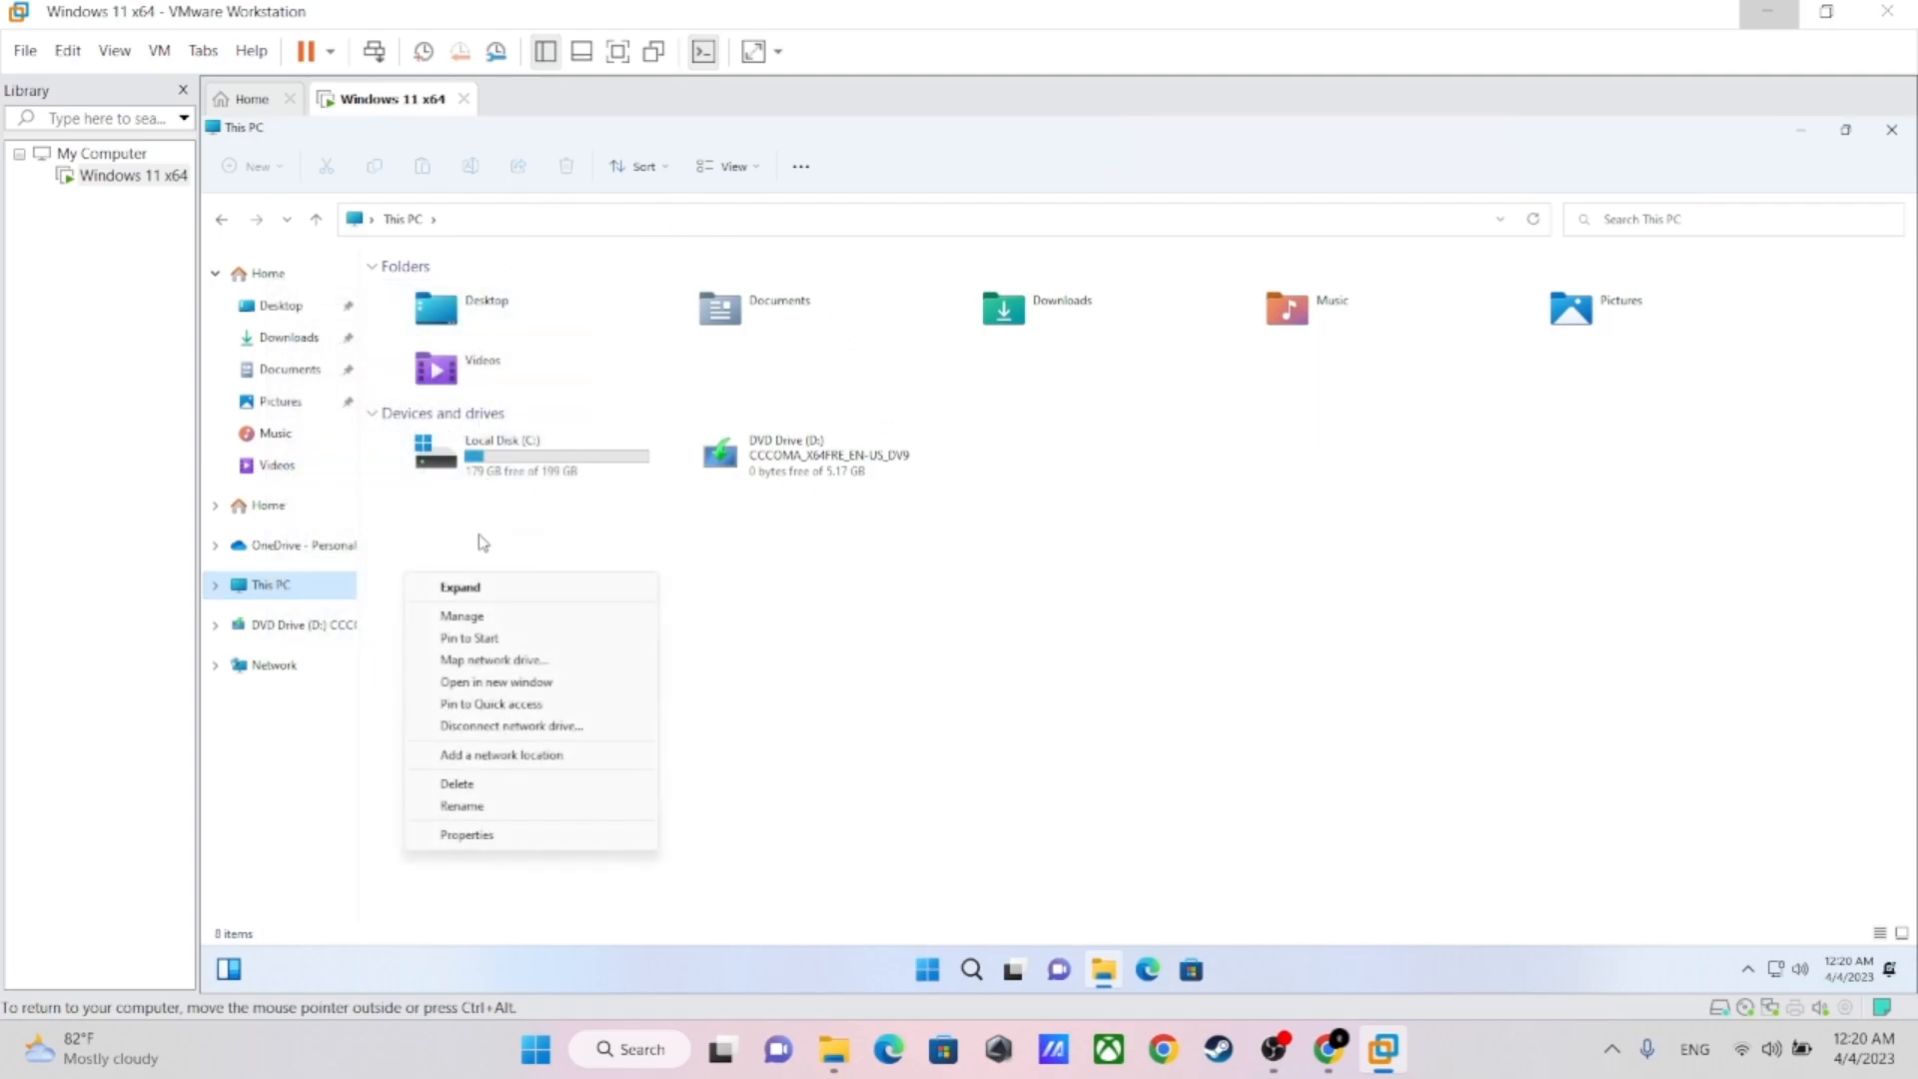
left_click(467, 621)
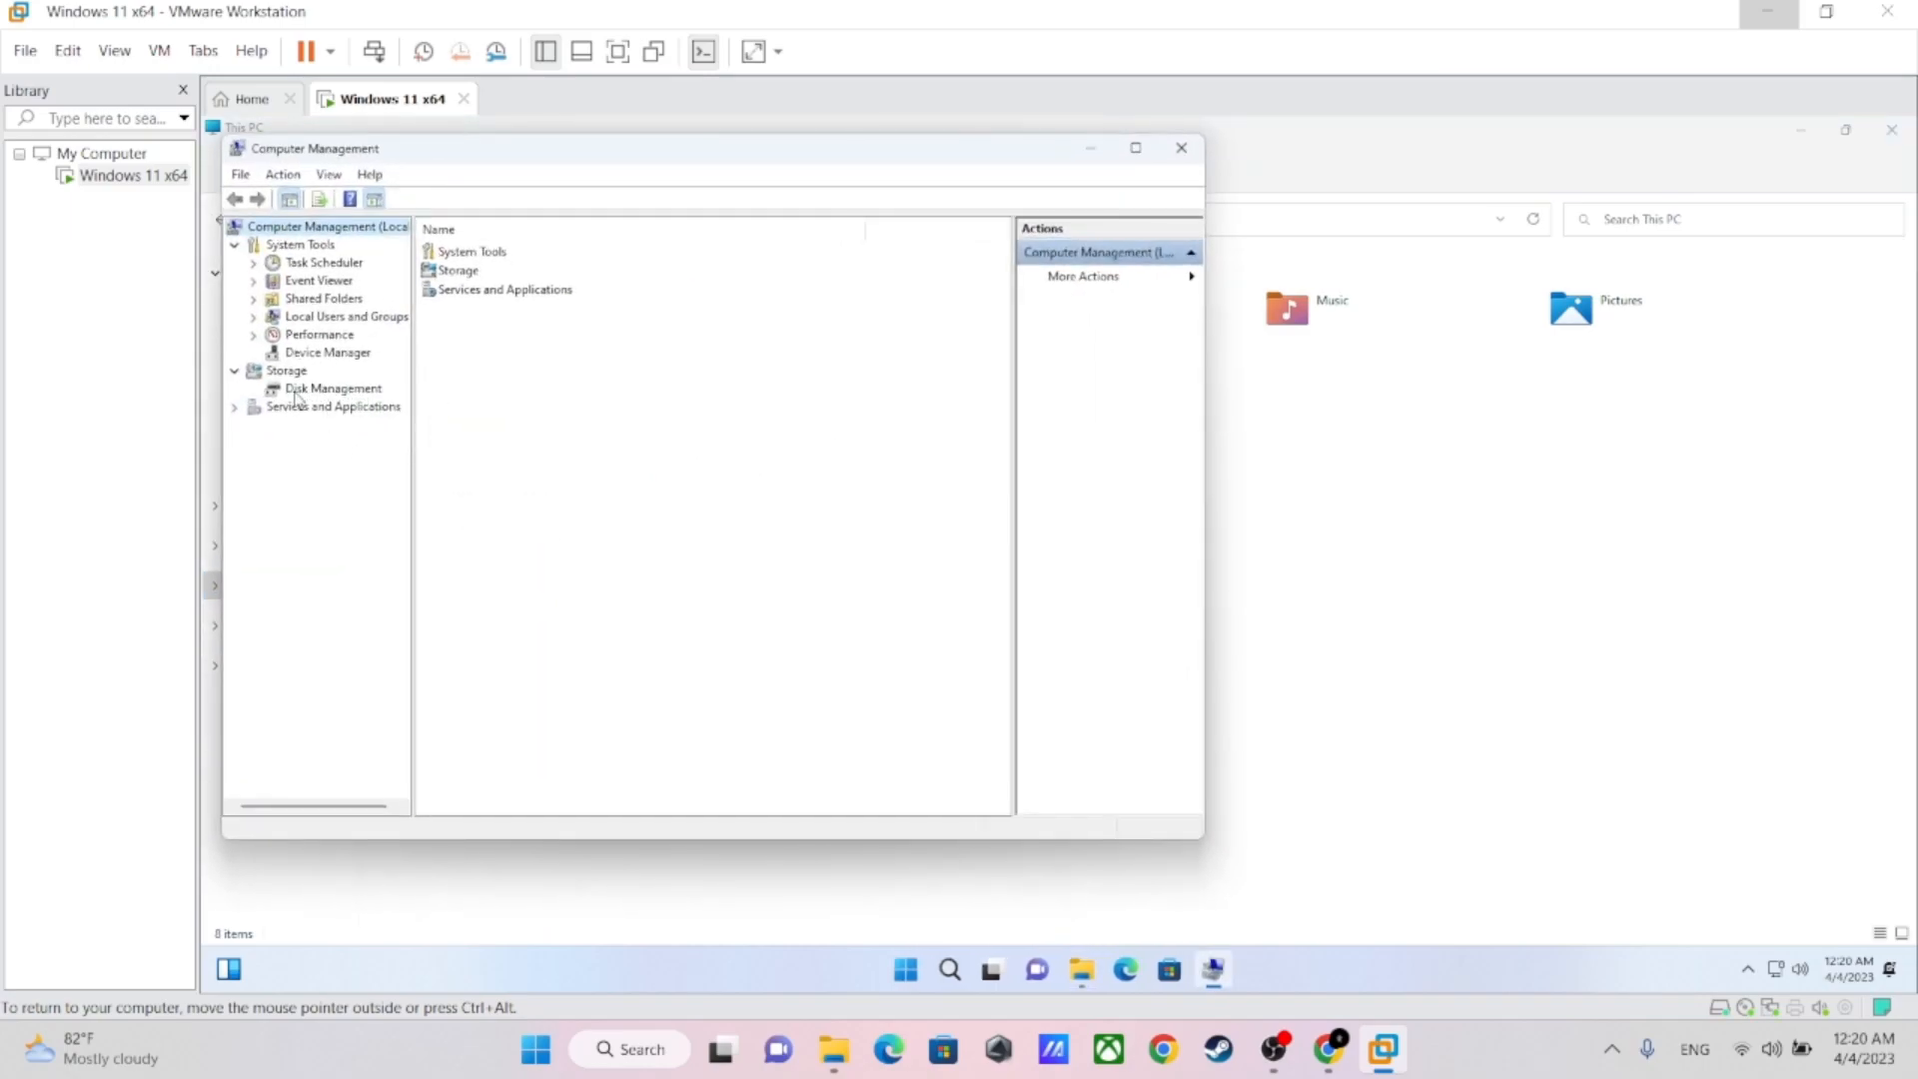
left_click(300, 389)
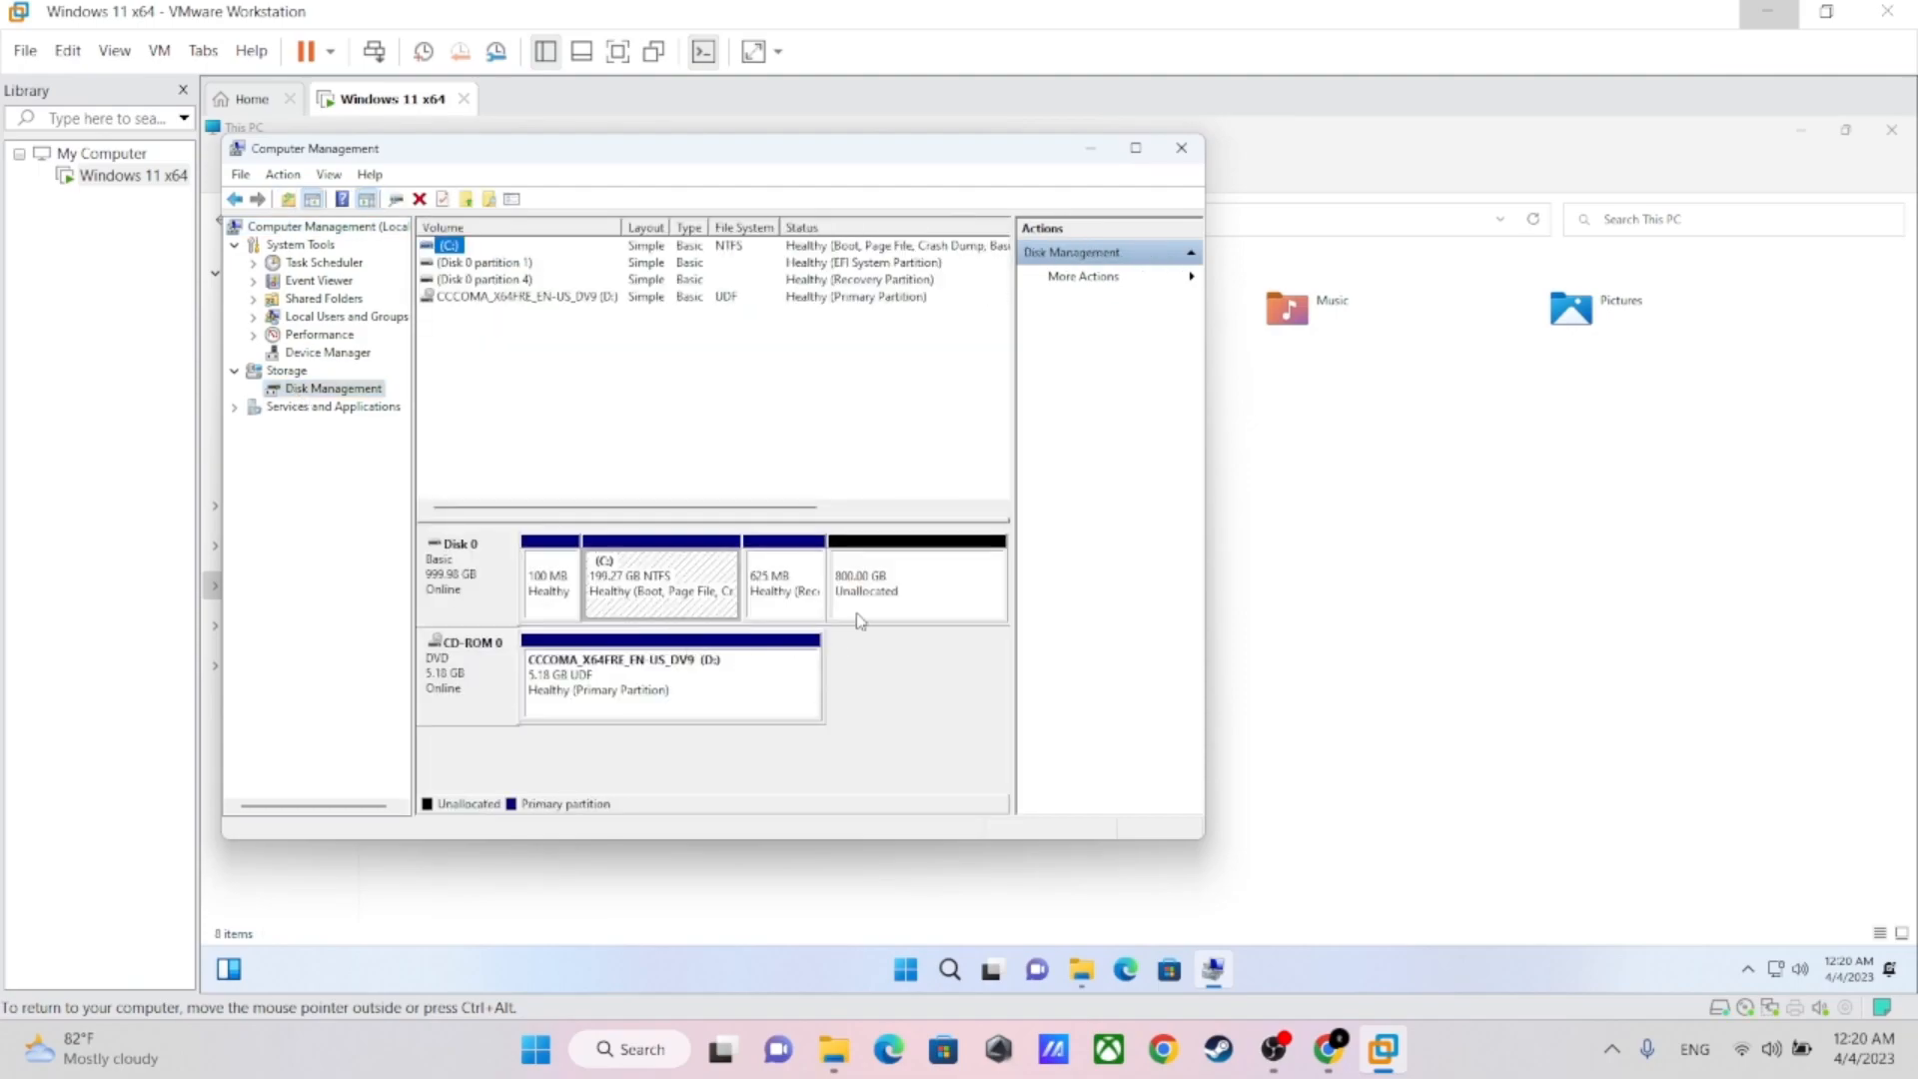
Create a simple volume of 819199 MB in Disk 0's unallocated space, with drive letter E, NTFS and the default format settings
left_click(892, 584)
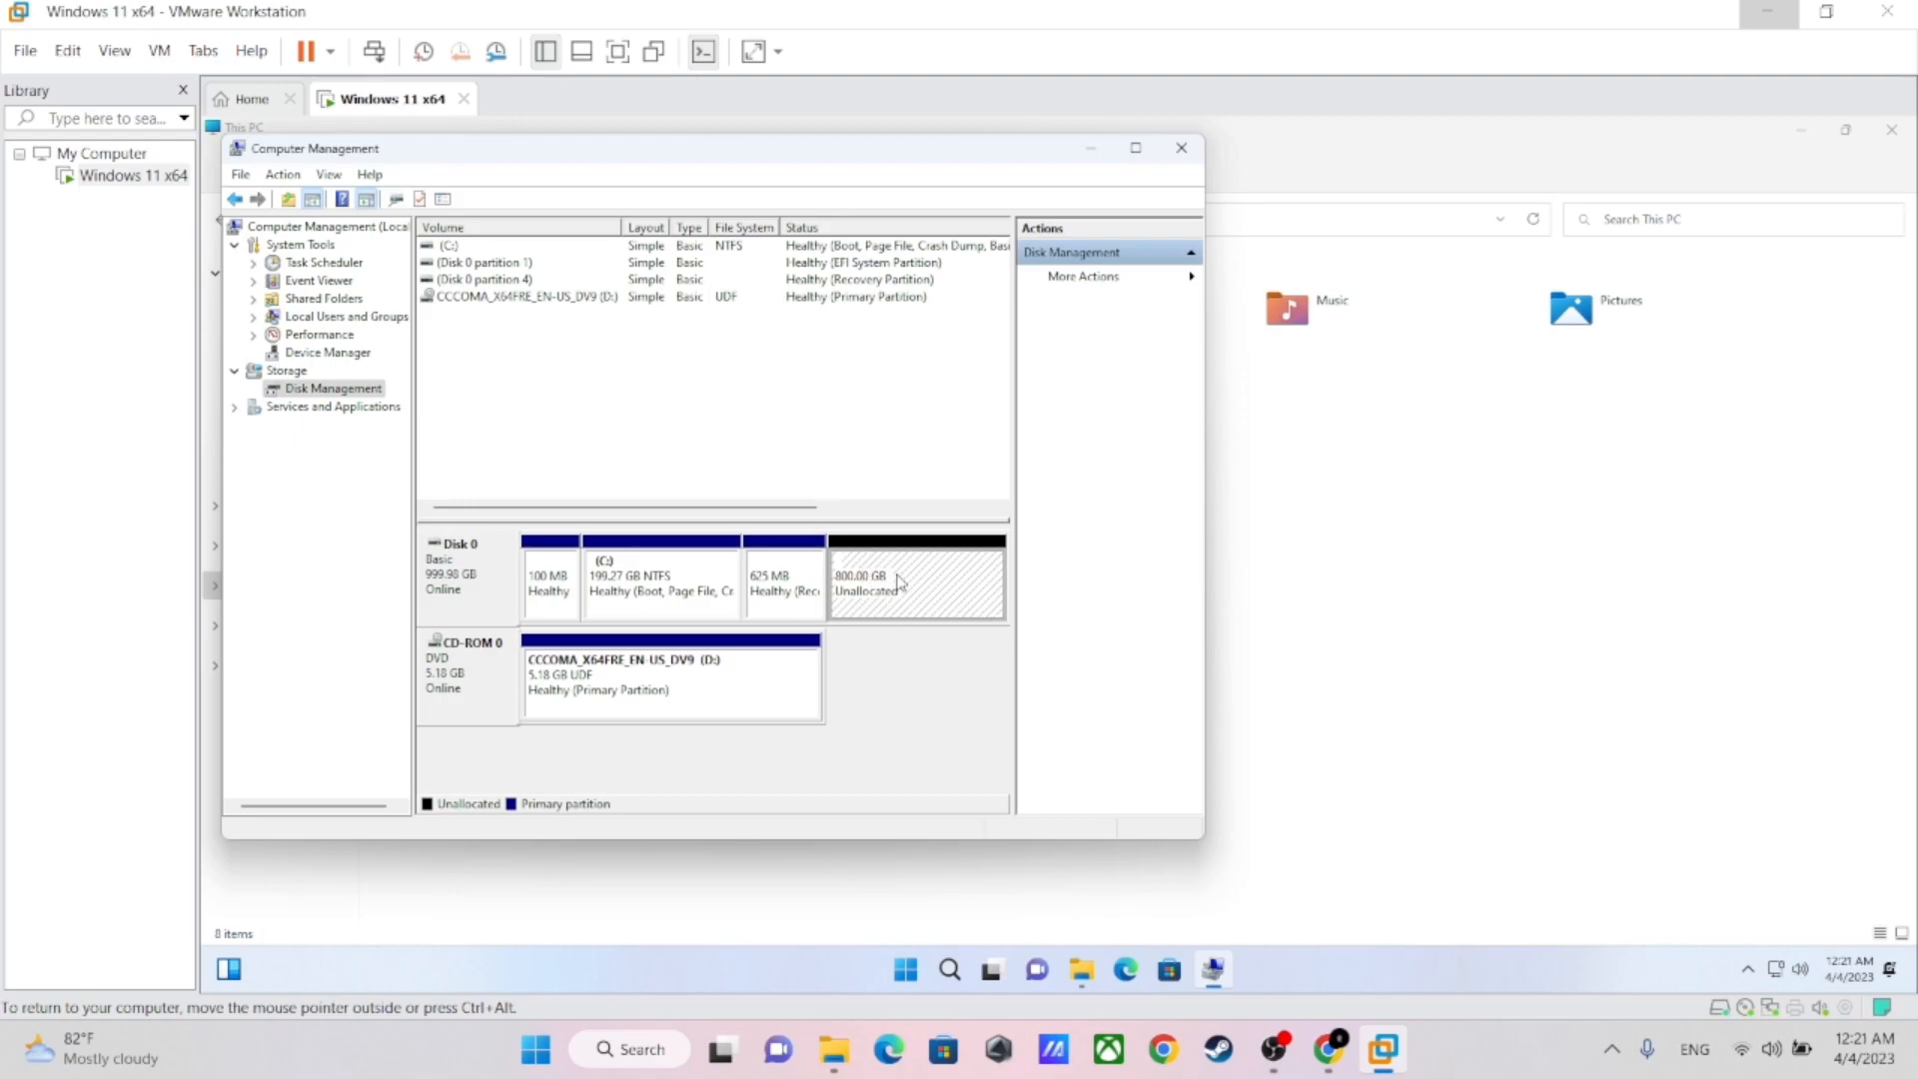
right_click(892, 585)
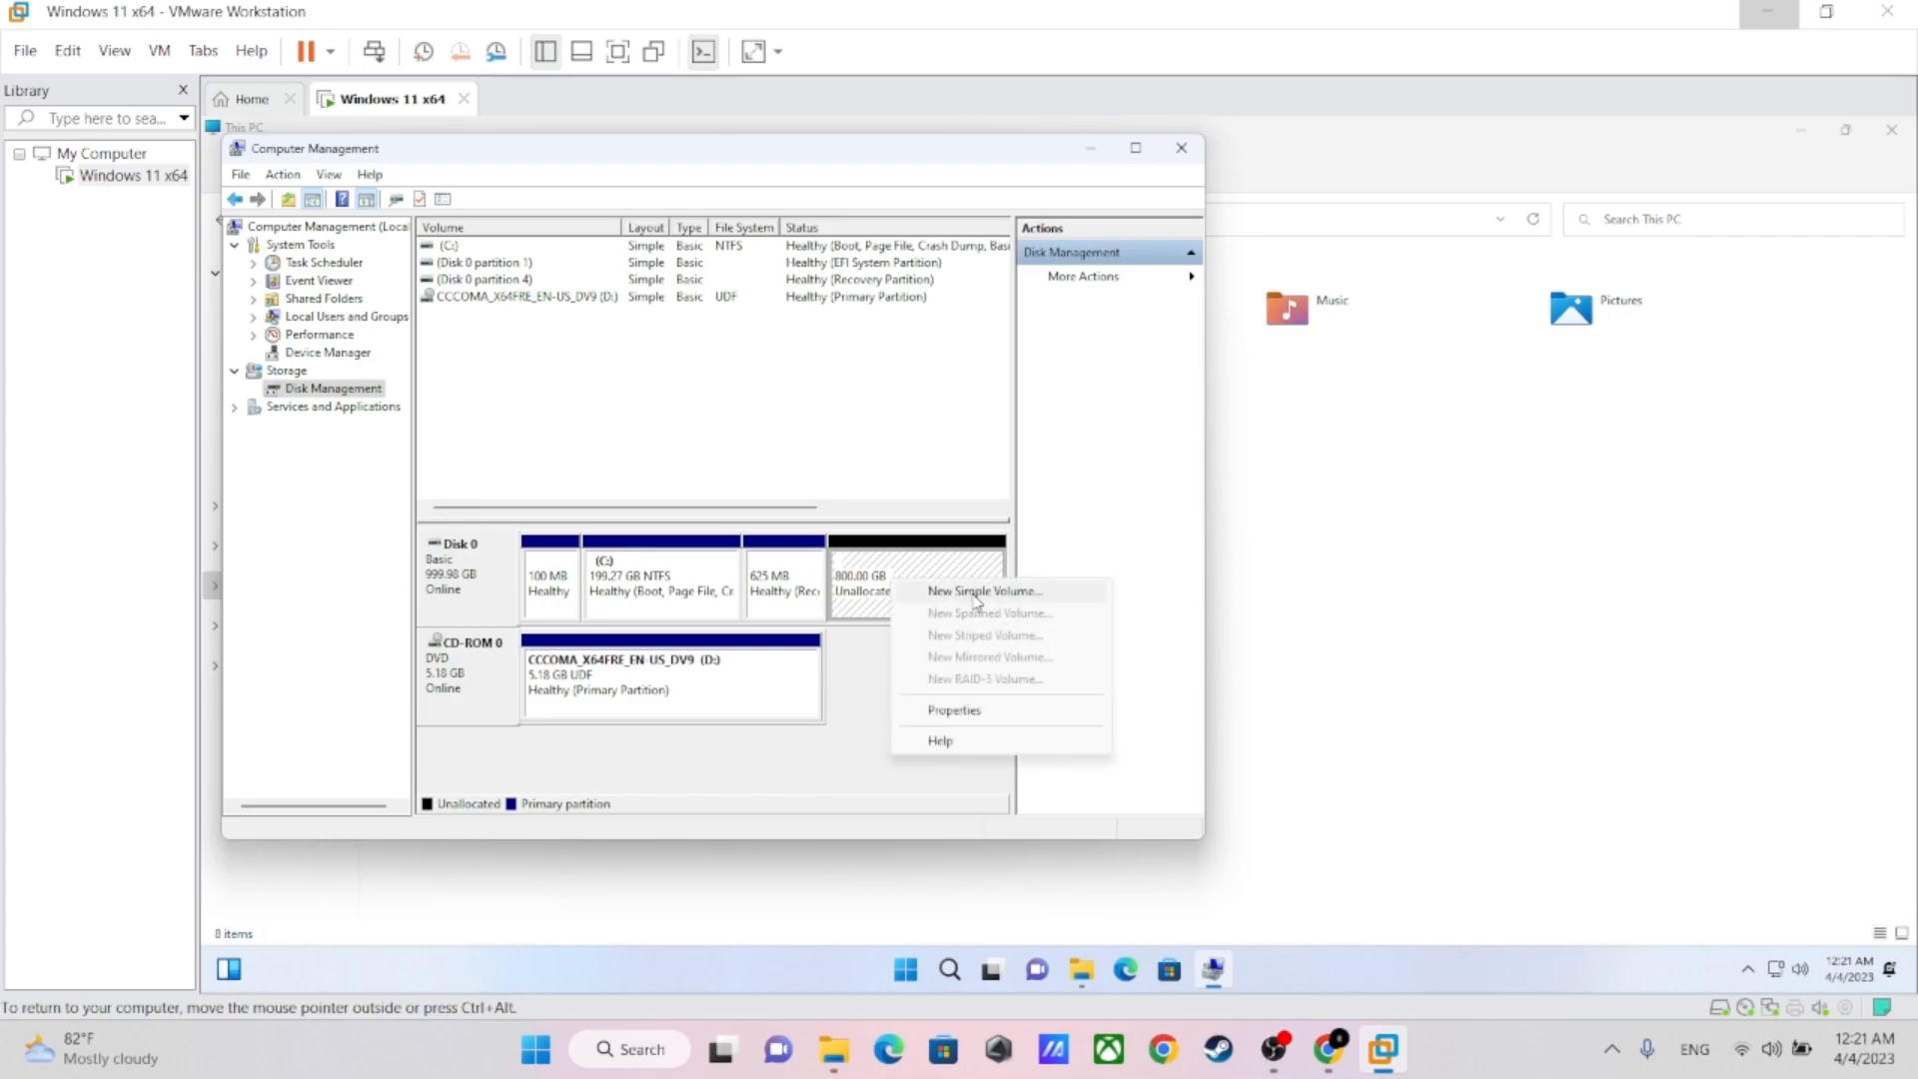
left_click(977, 591)
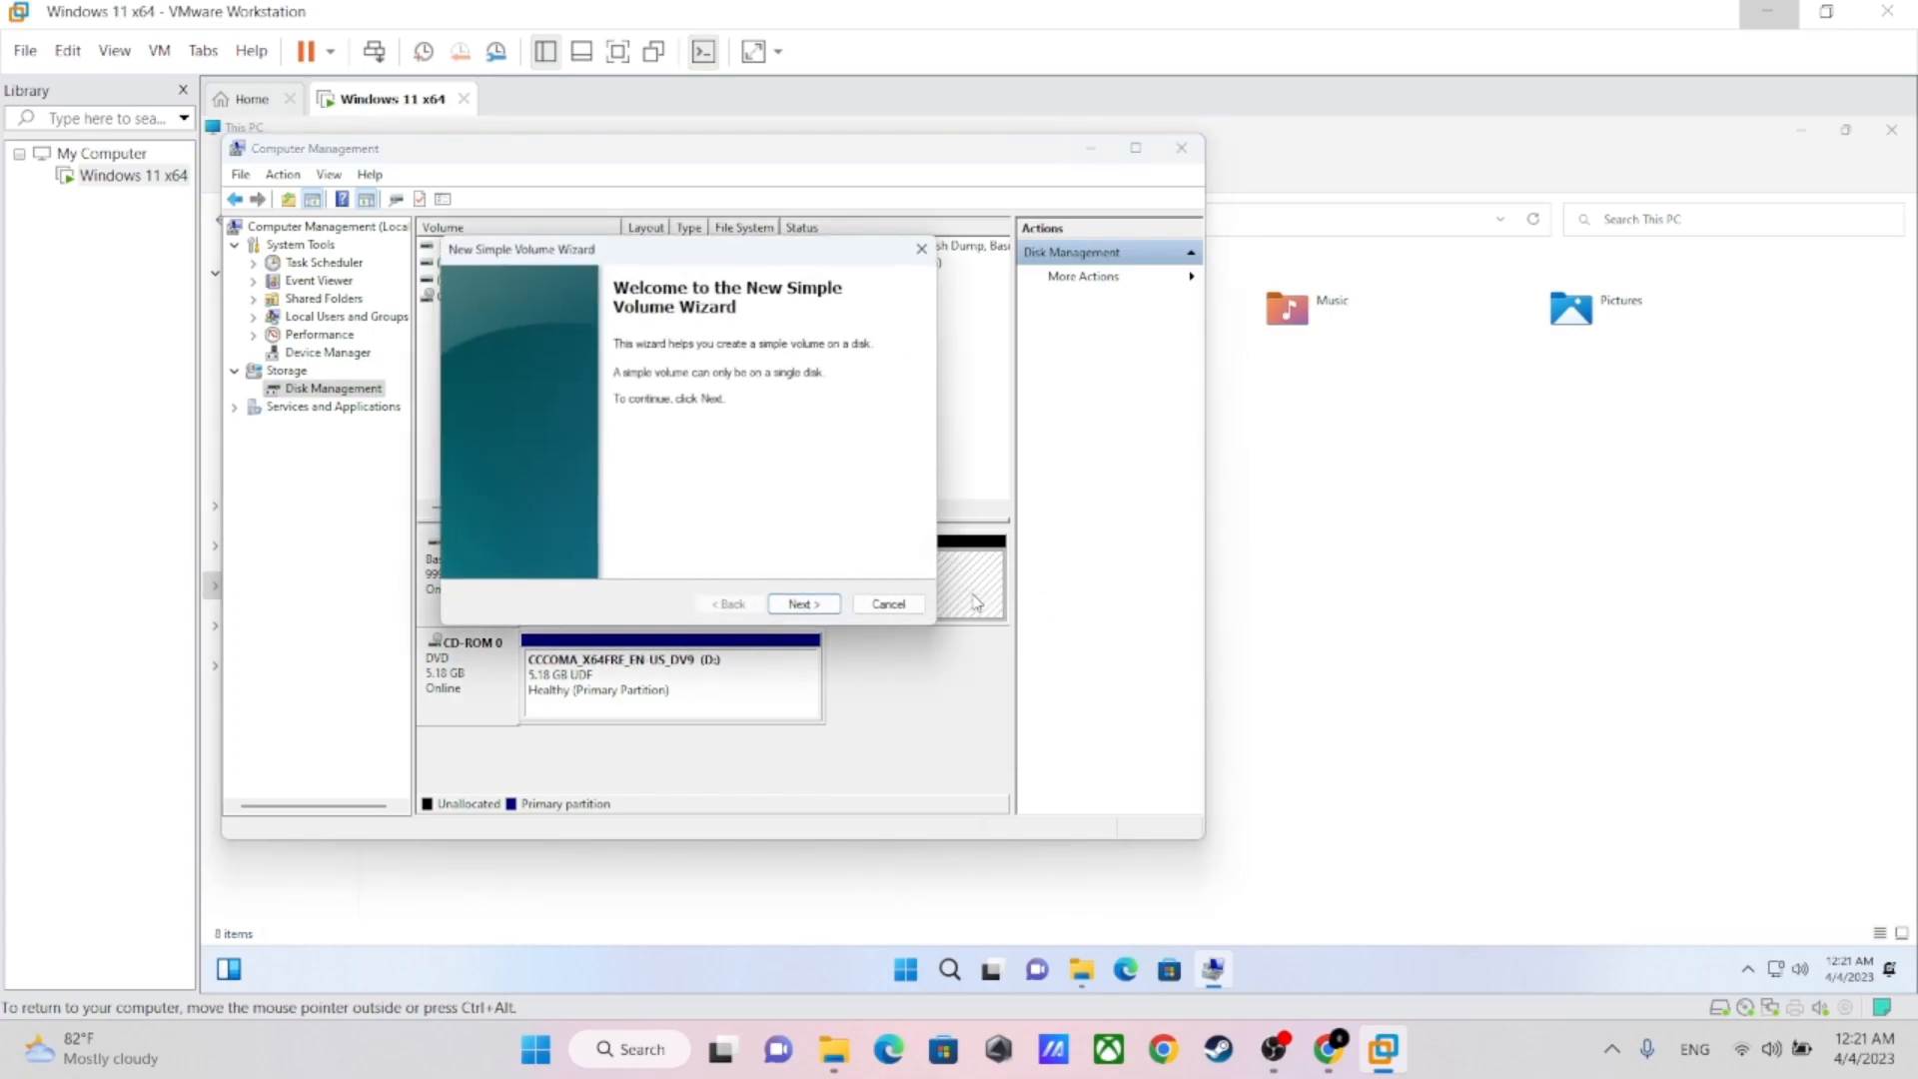
left_click(805, 605)
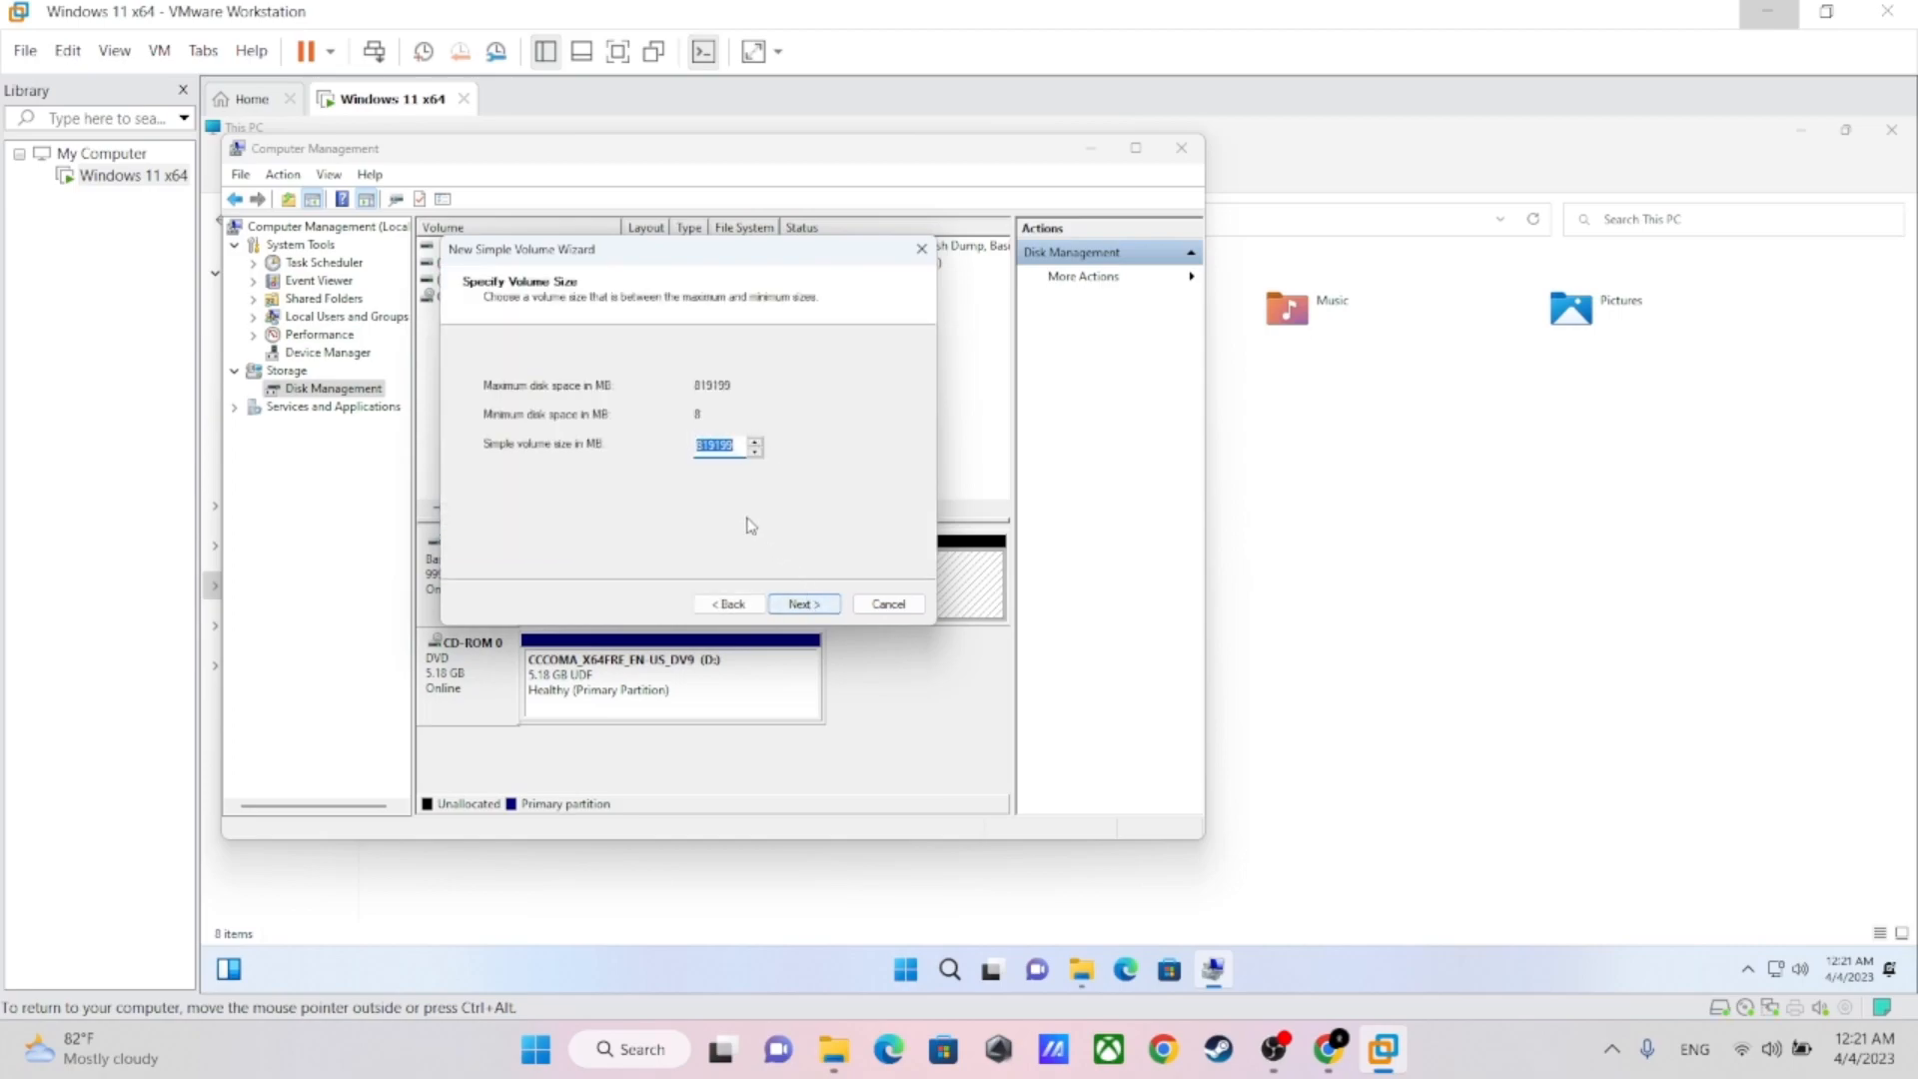
left_click(819, 610)
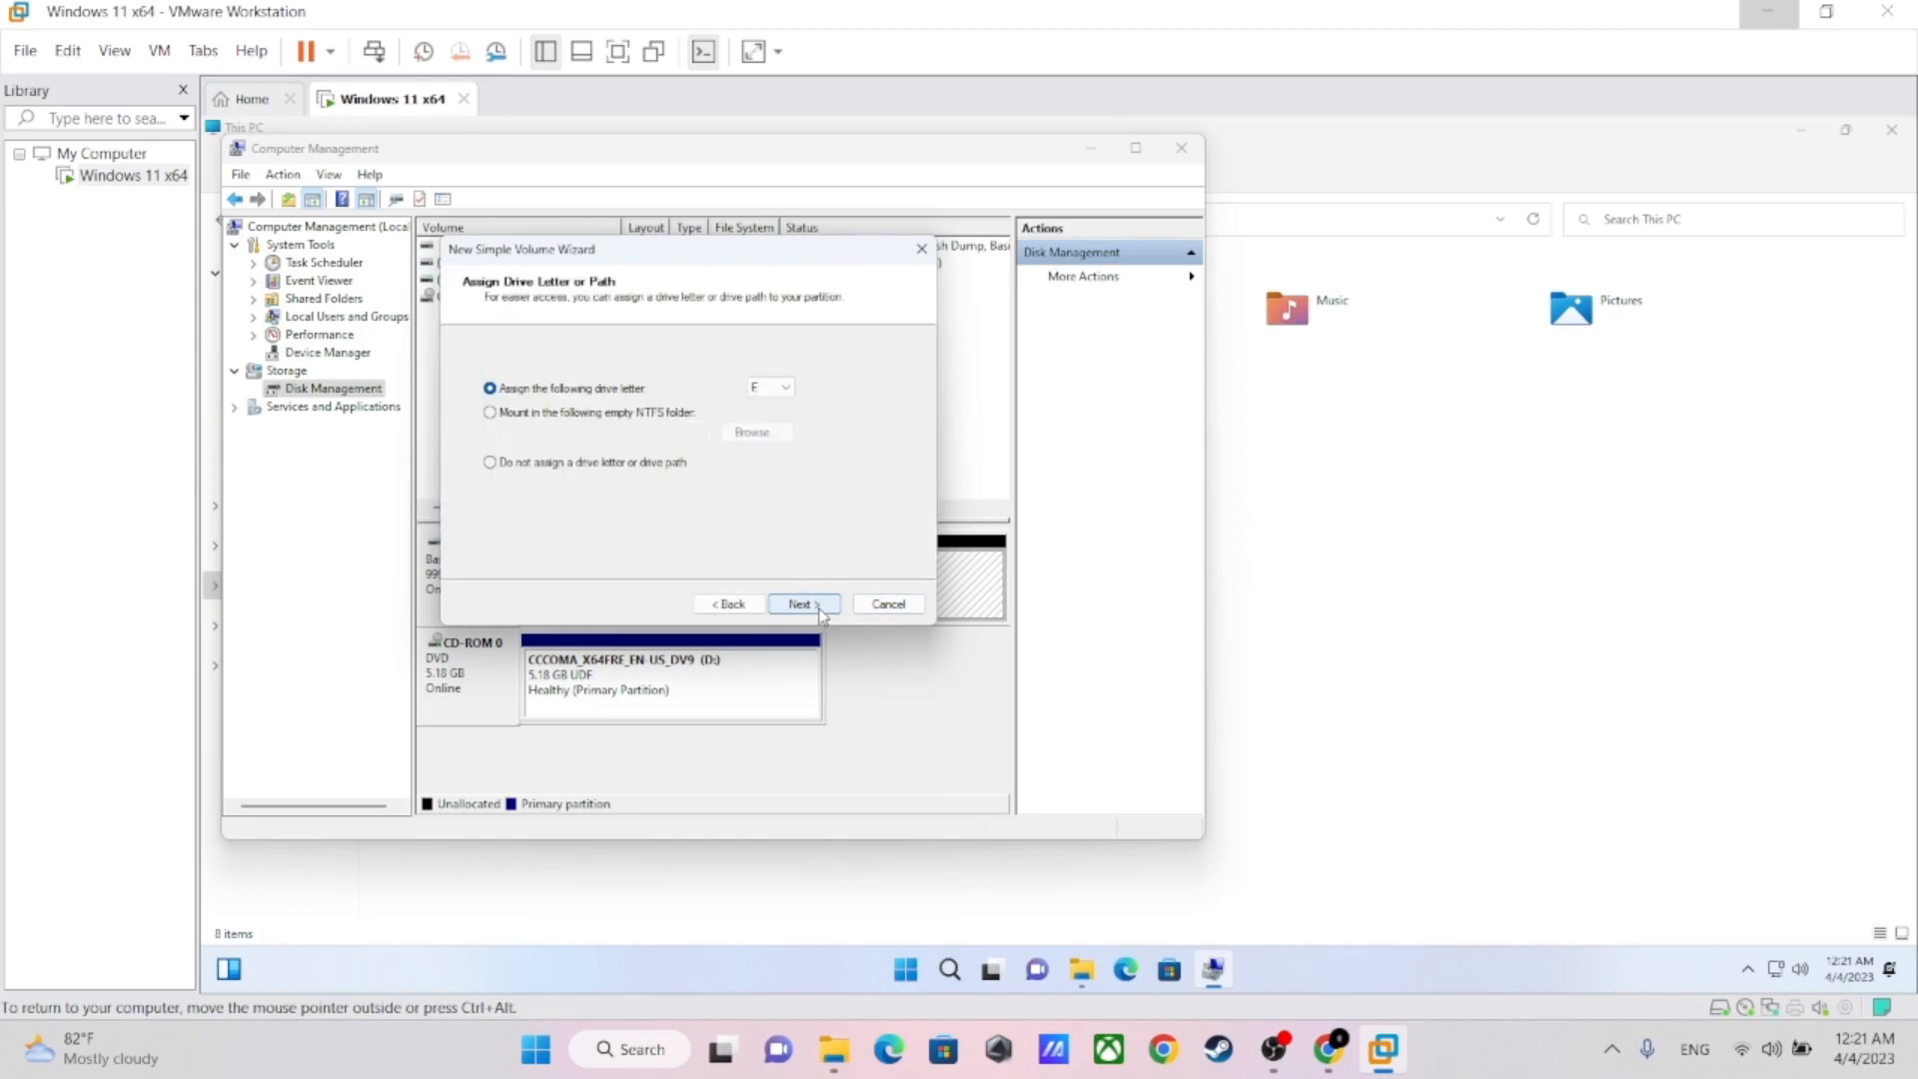
left_click(771, 388)
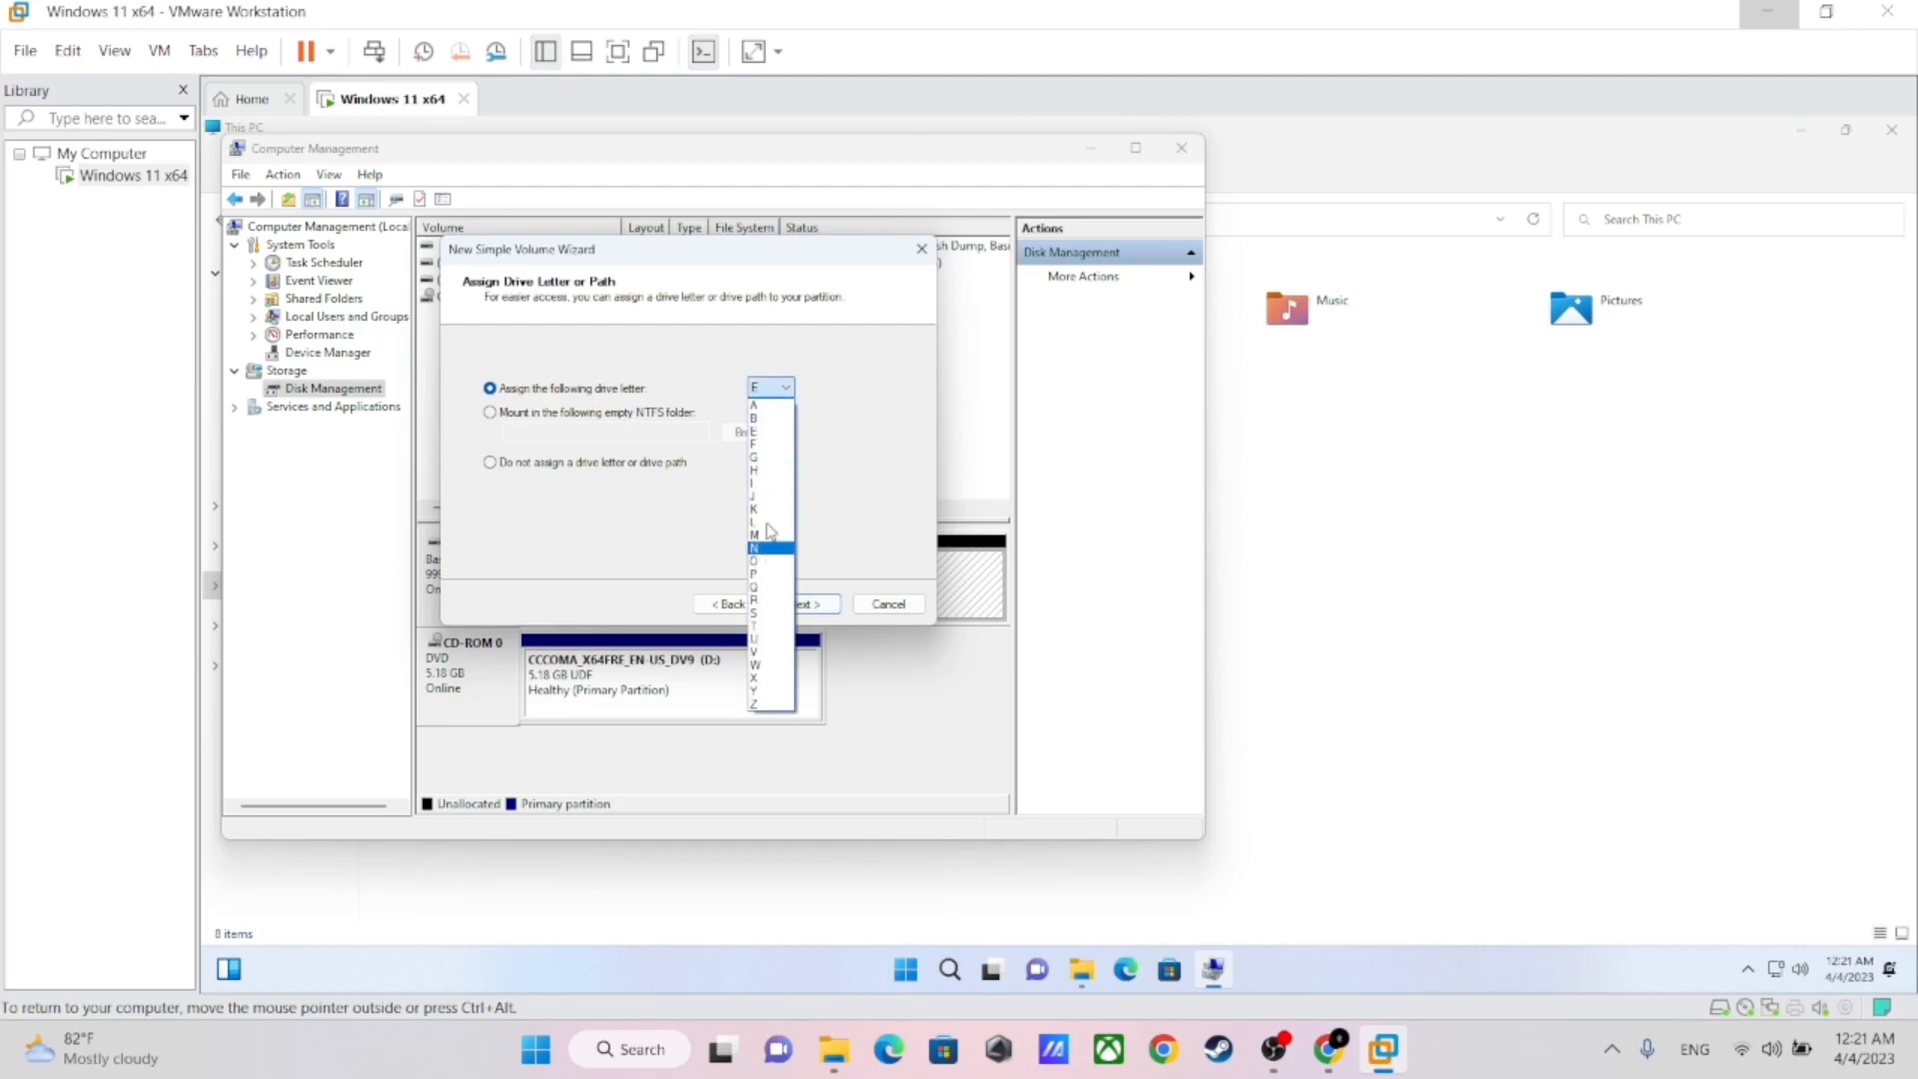
left_click(787, 388)
left_click(802, 606)
left_click(815, 606)
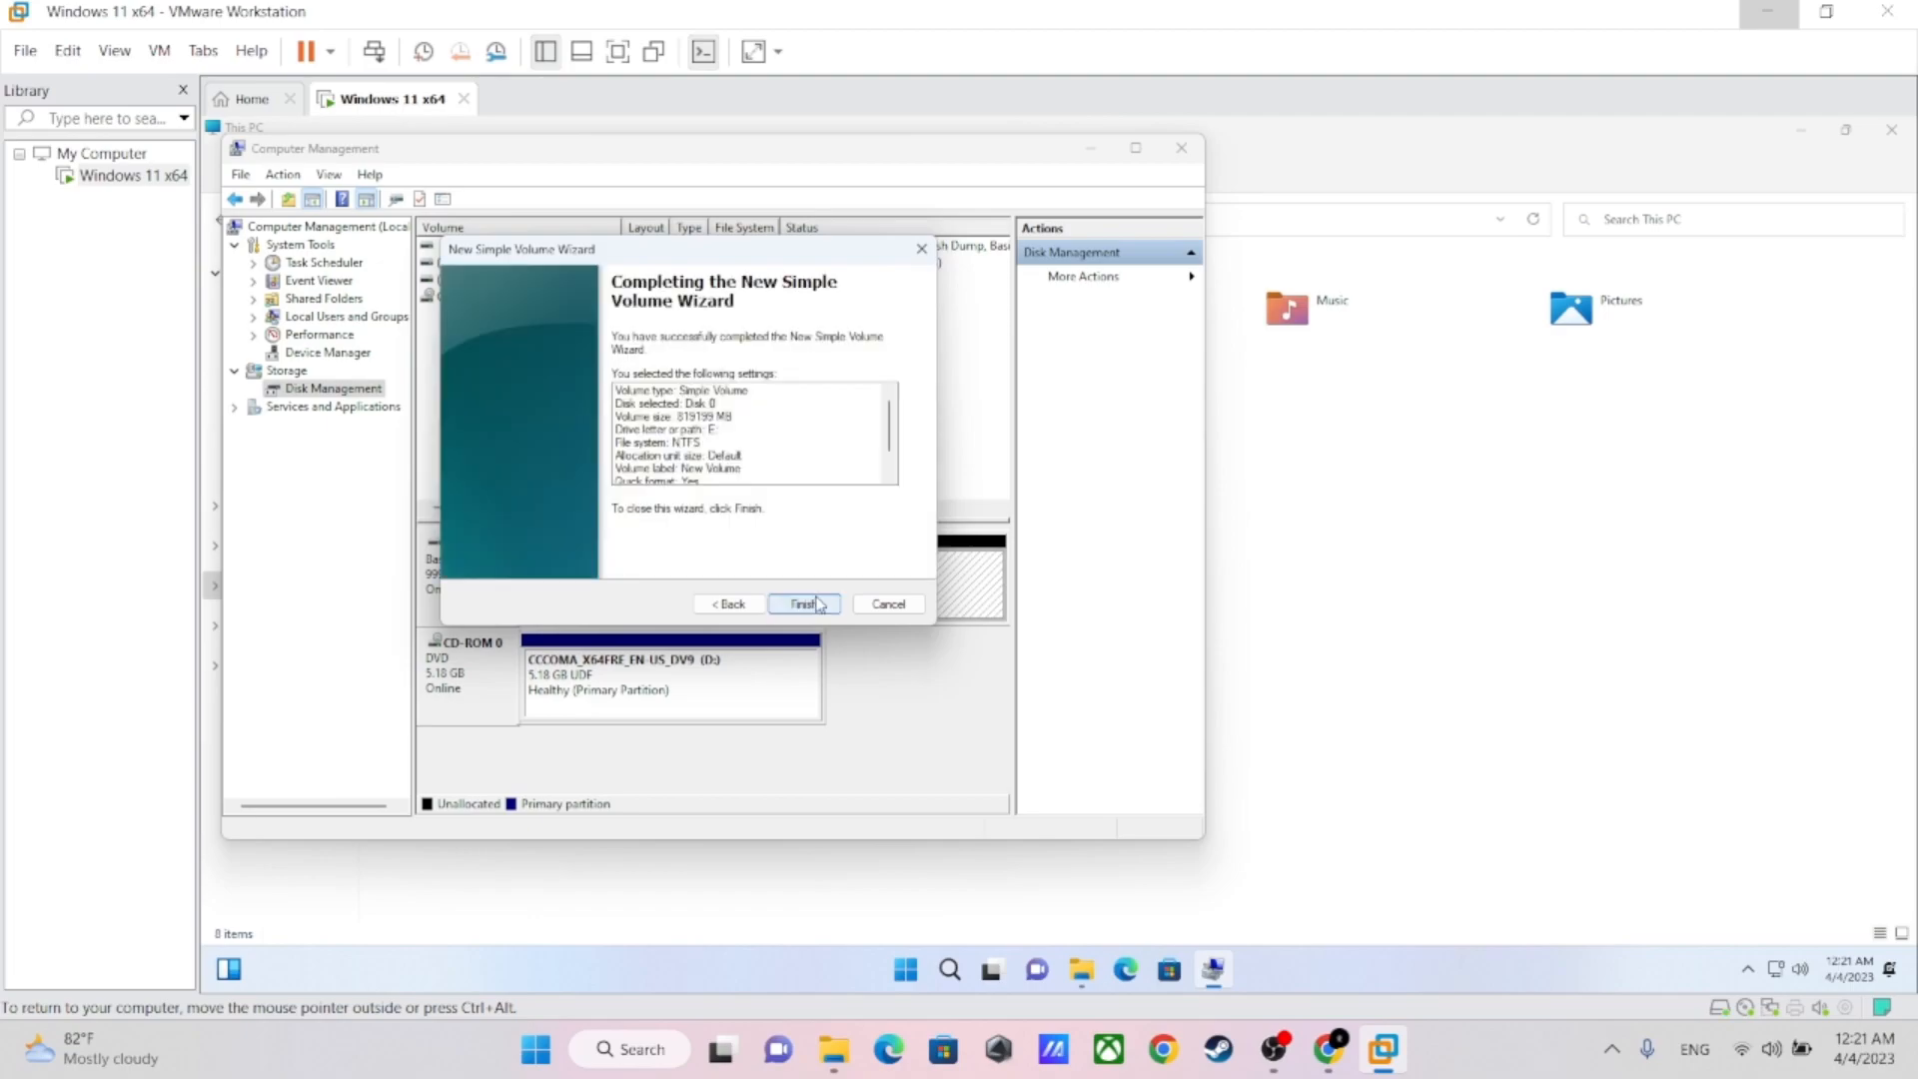
left_click(805, 606)
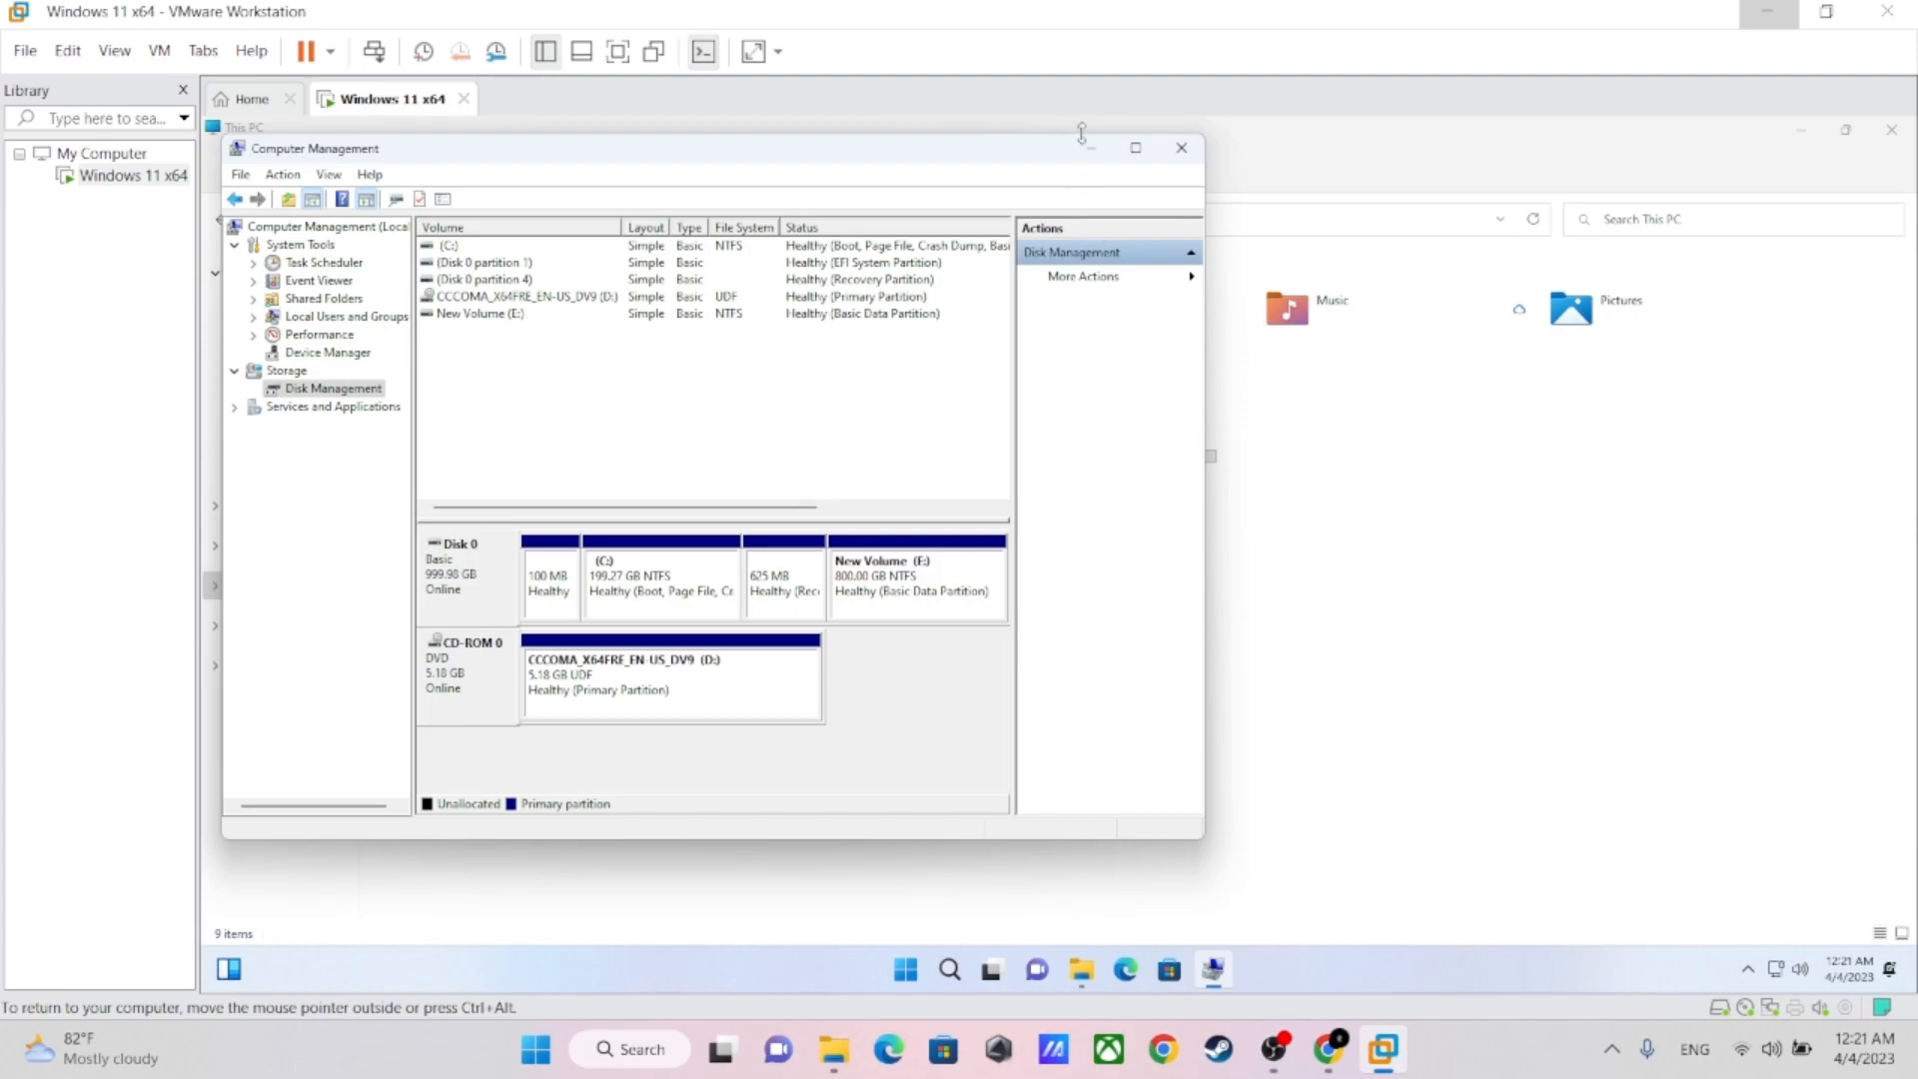
Close Computer Management and look into New Volume (E:) and Local Disk (C:) from This PC
left_click(1201, 156)
left_click(1171, 460)
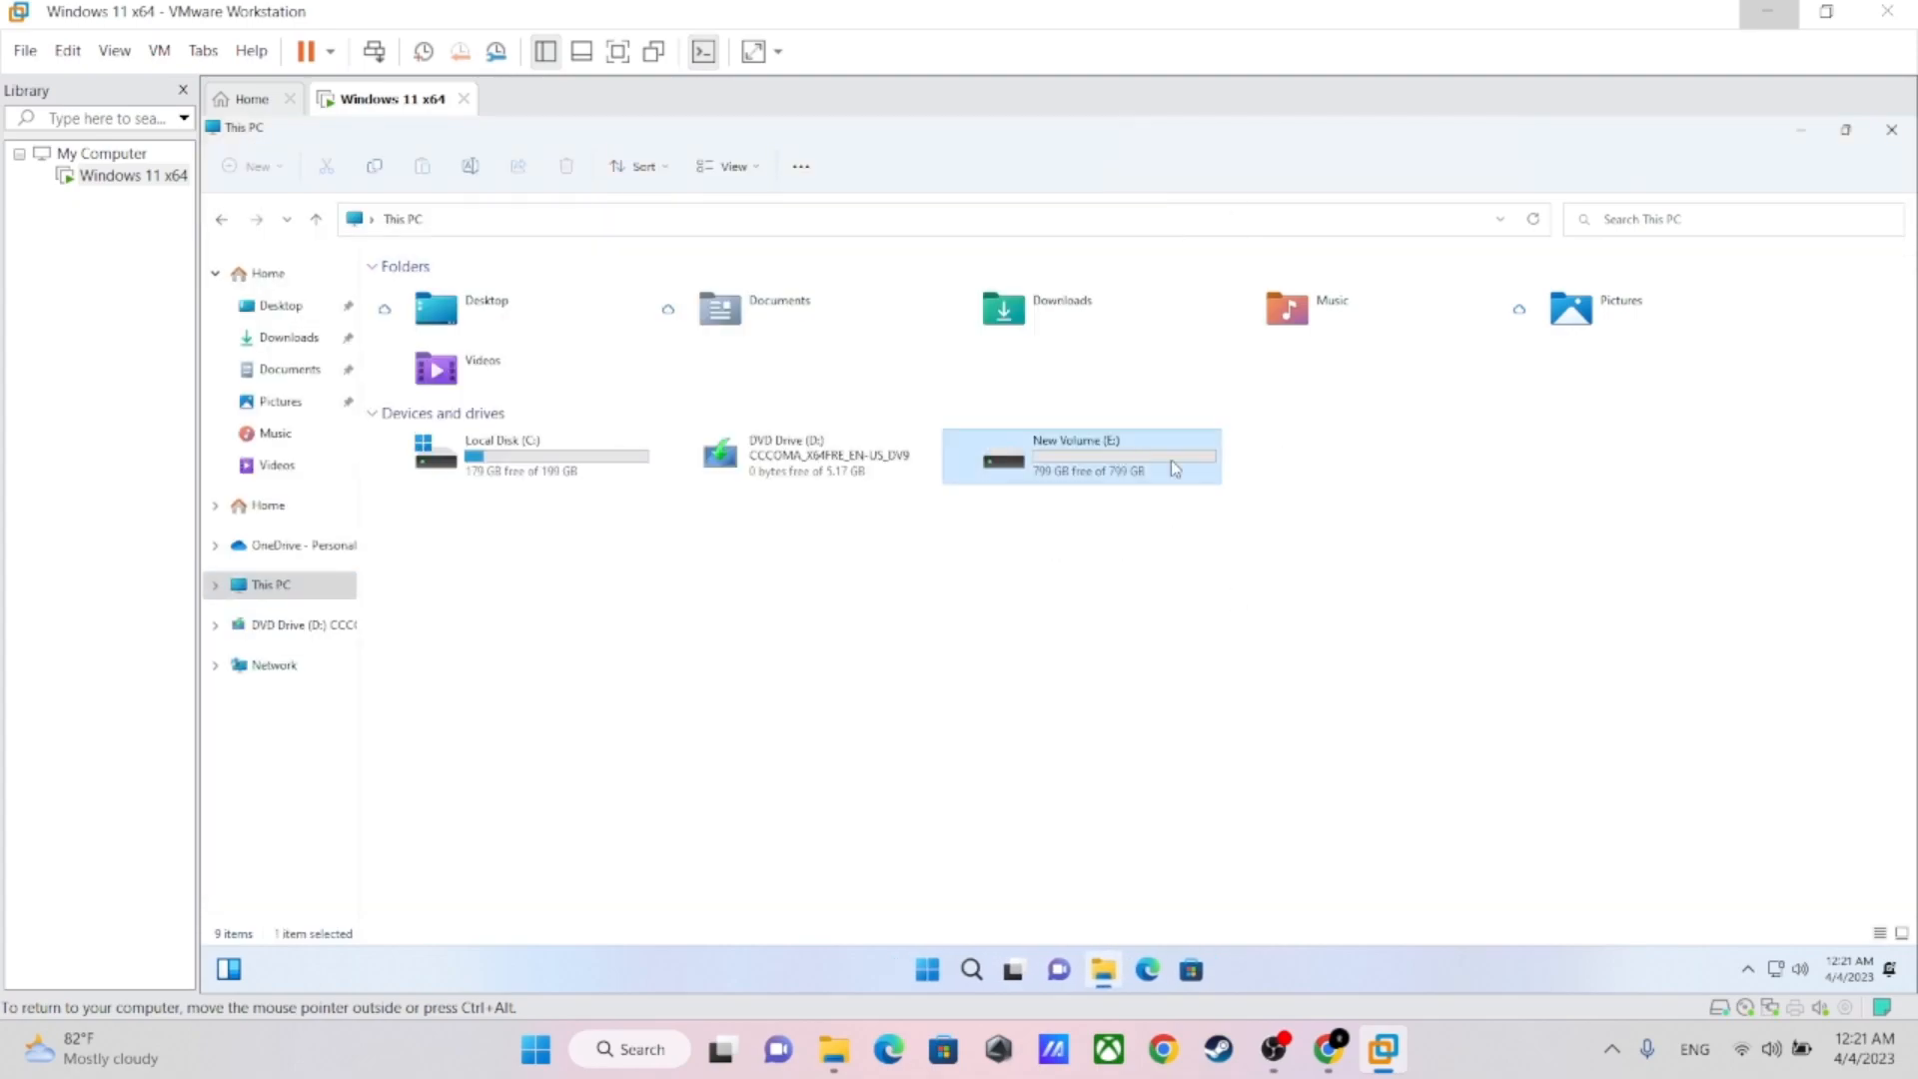
double_click(1087, 458)
left_click(222, 219)
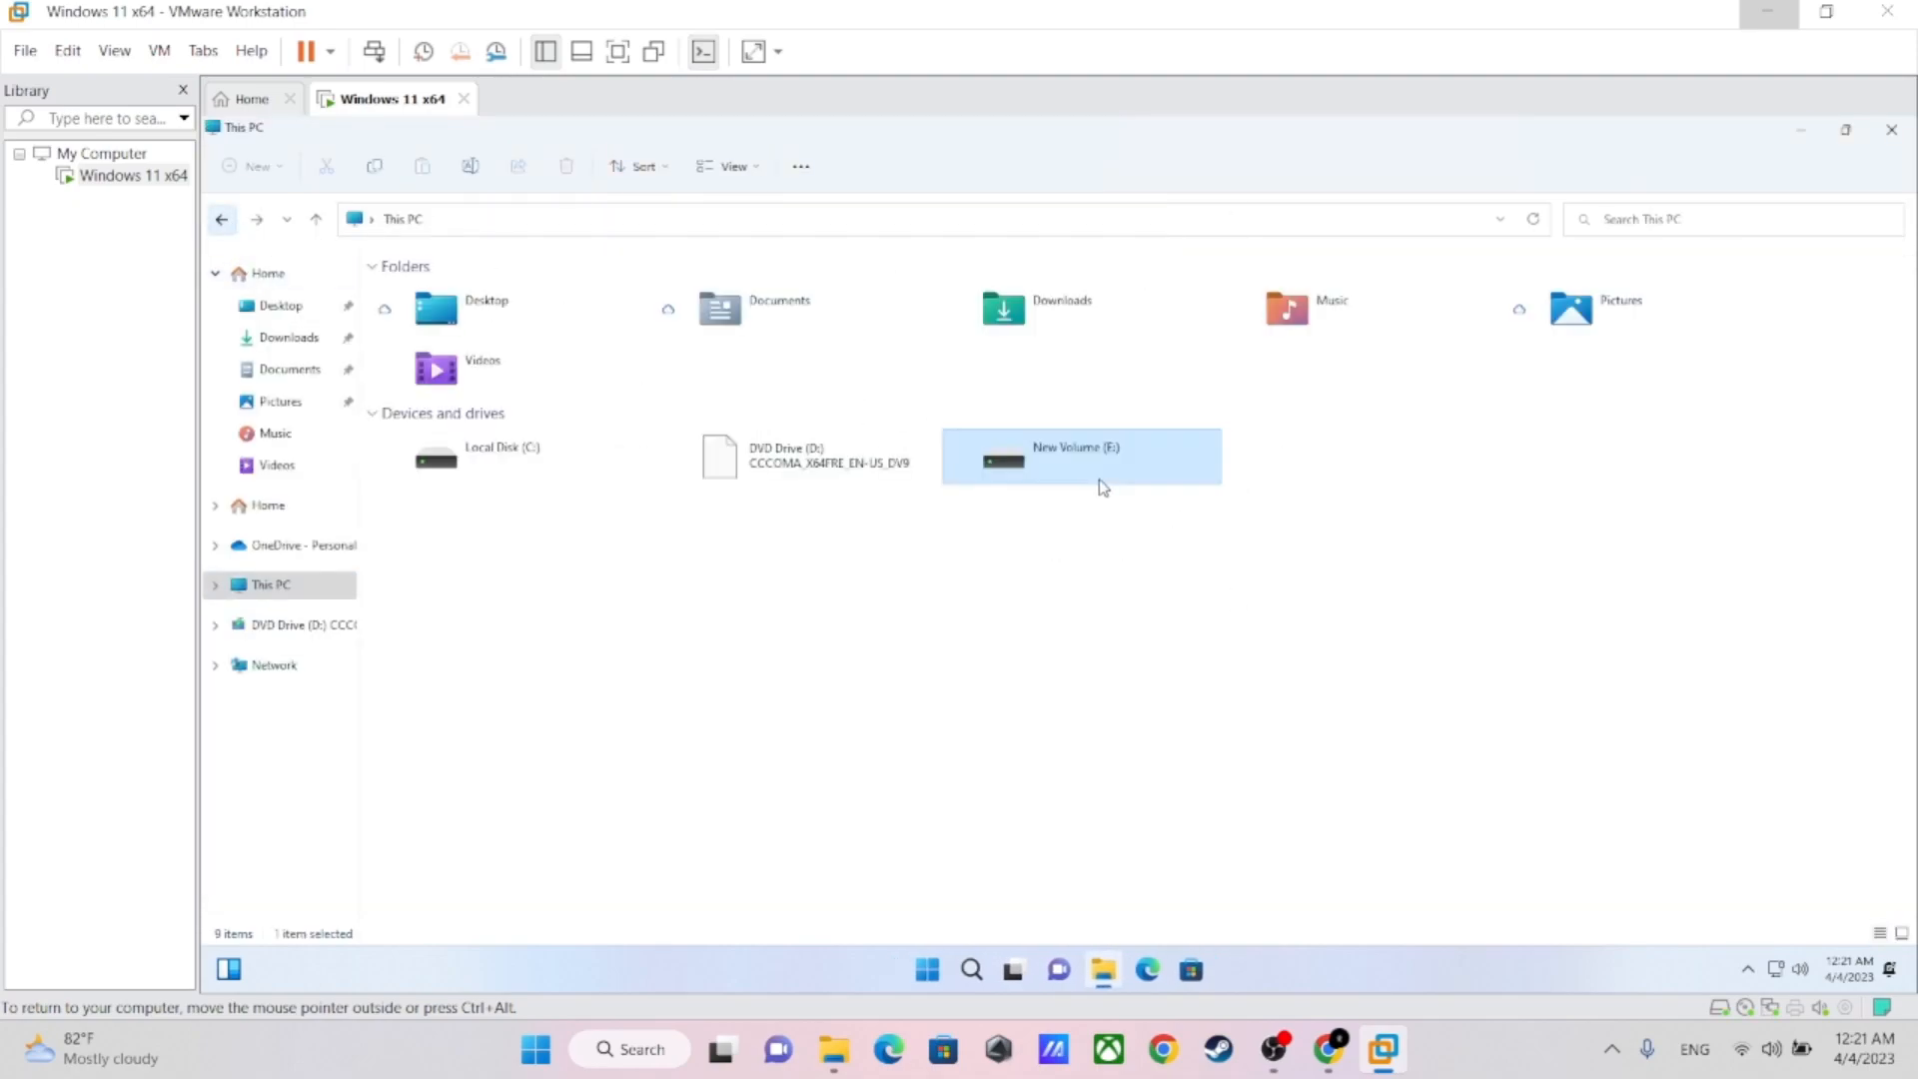
double_click(480, 458)
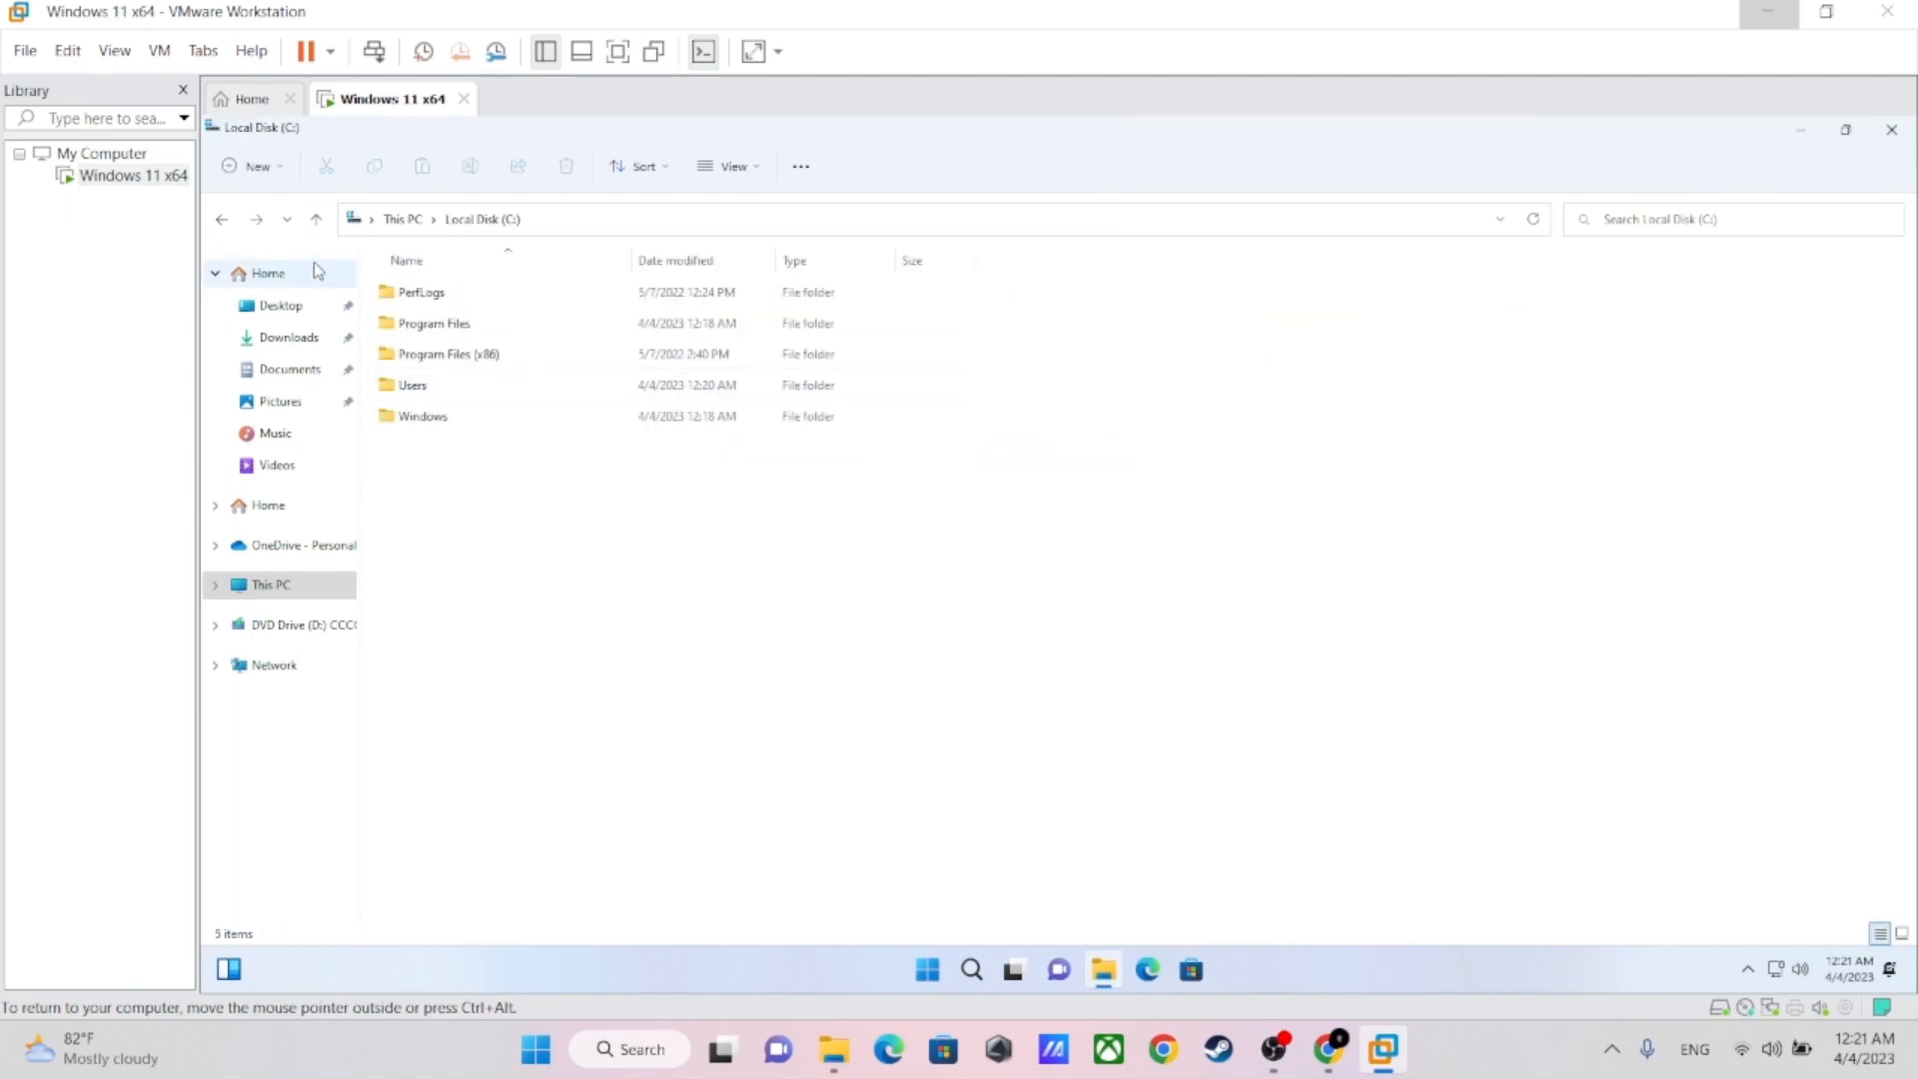
left_click(222, 218)
Create two folders named a and k on New Volume (E:)
double_click(1059, 458)
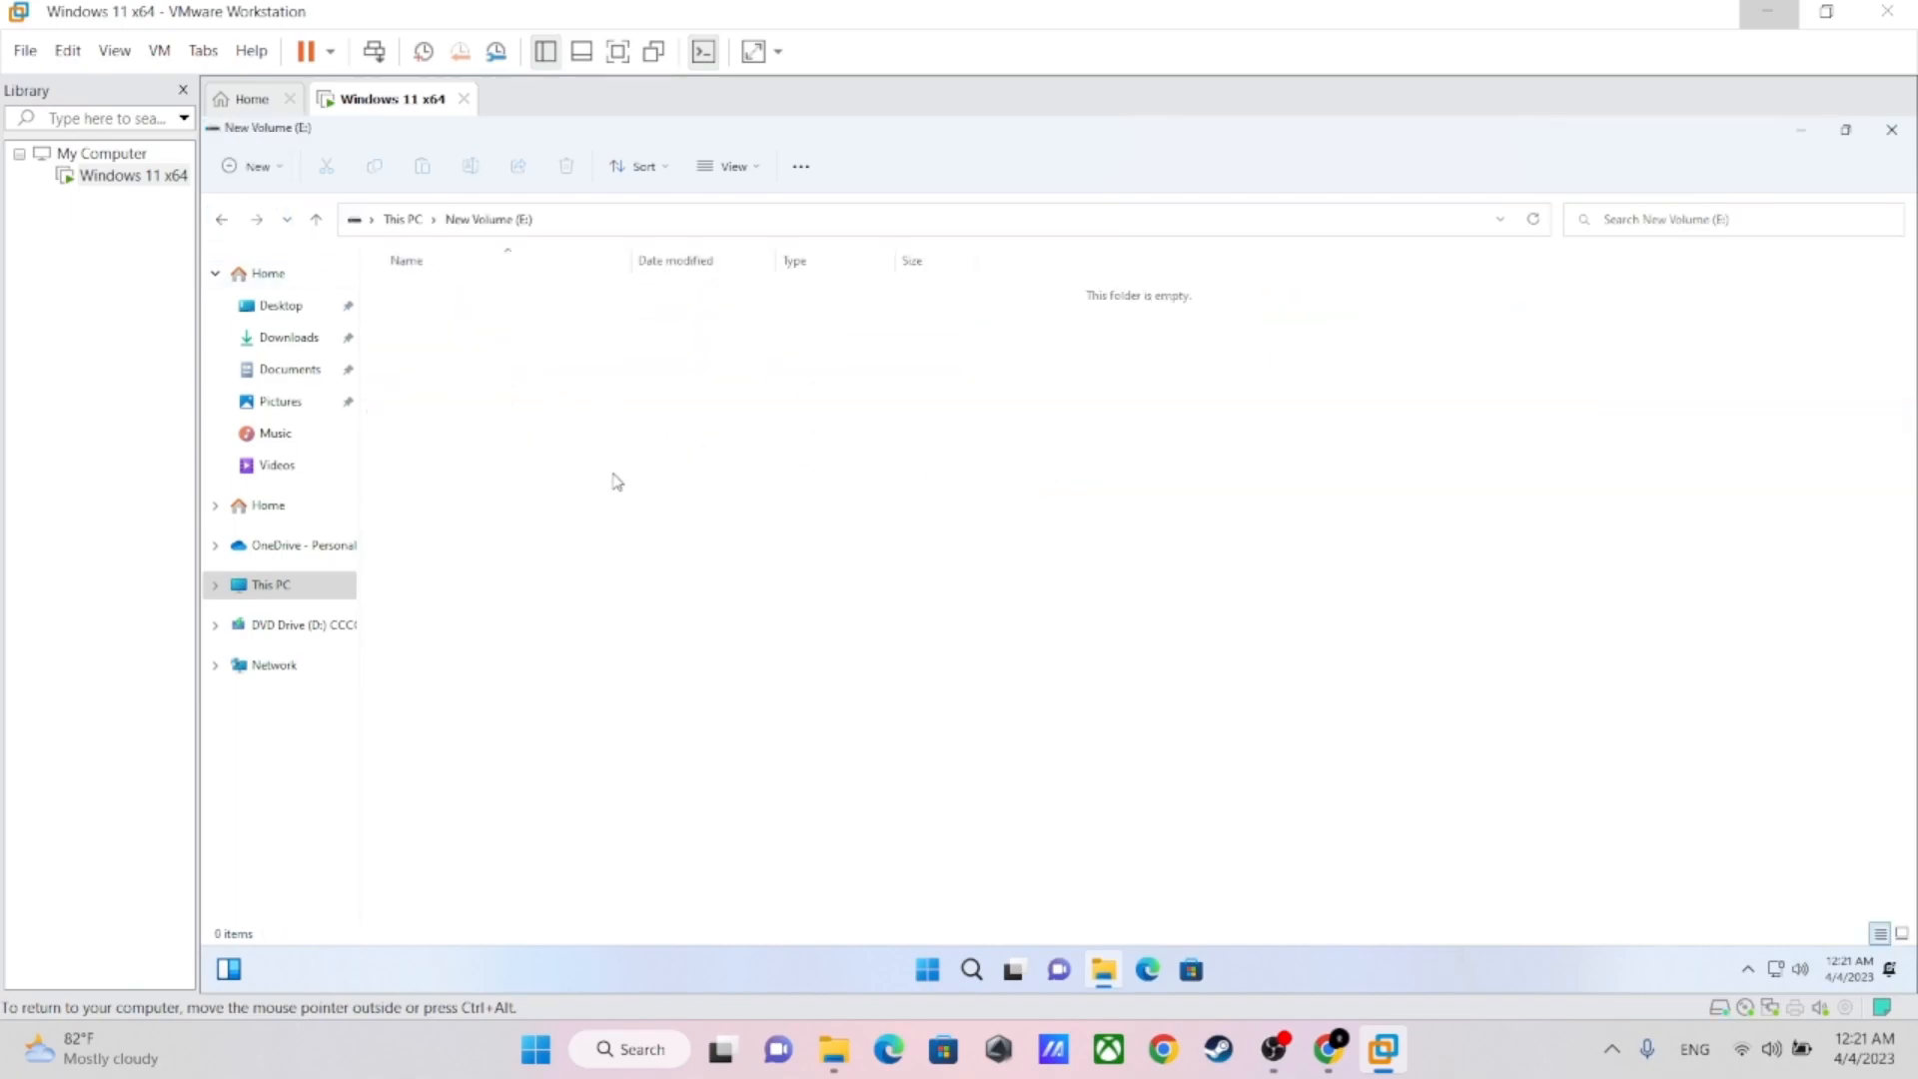
right_click(458, 376)
mouse_move(542, 502)
left_click(820, 502)
type("a")
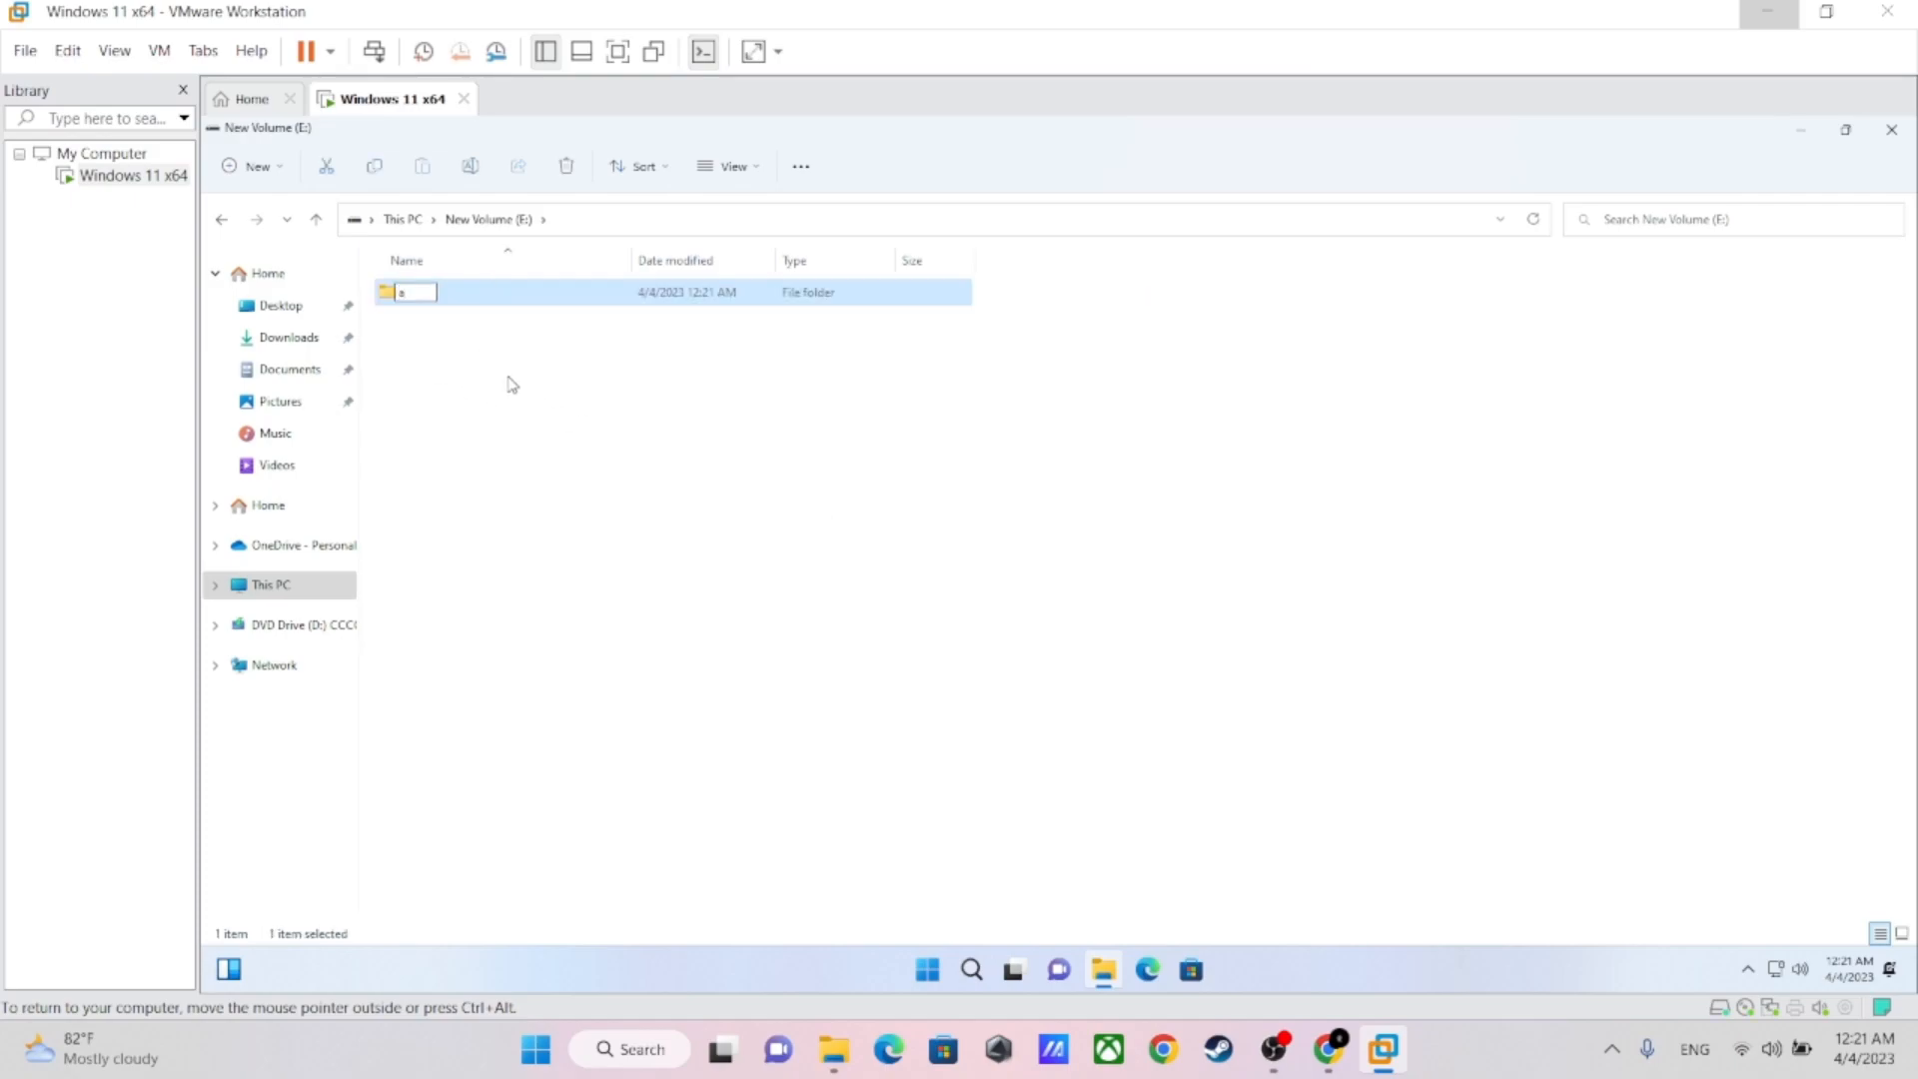
right_click(484, 372)
mouse_move(552, 525)
left_click(810, 537)
type("k")
key("Return")
Recheck New Volume (E:) from This PC, close File Explorer and refresh the virtual machine's desktop
left_click(316, 220)
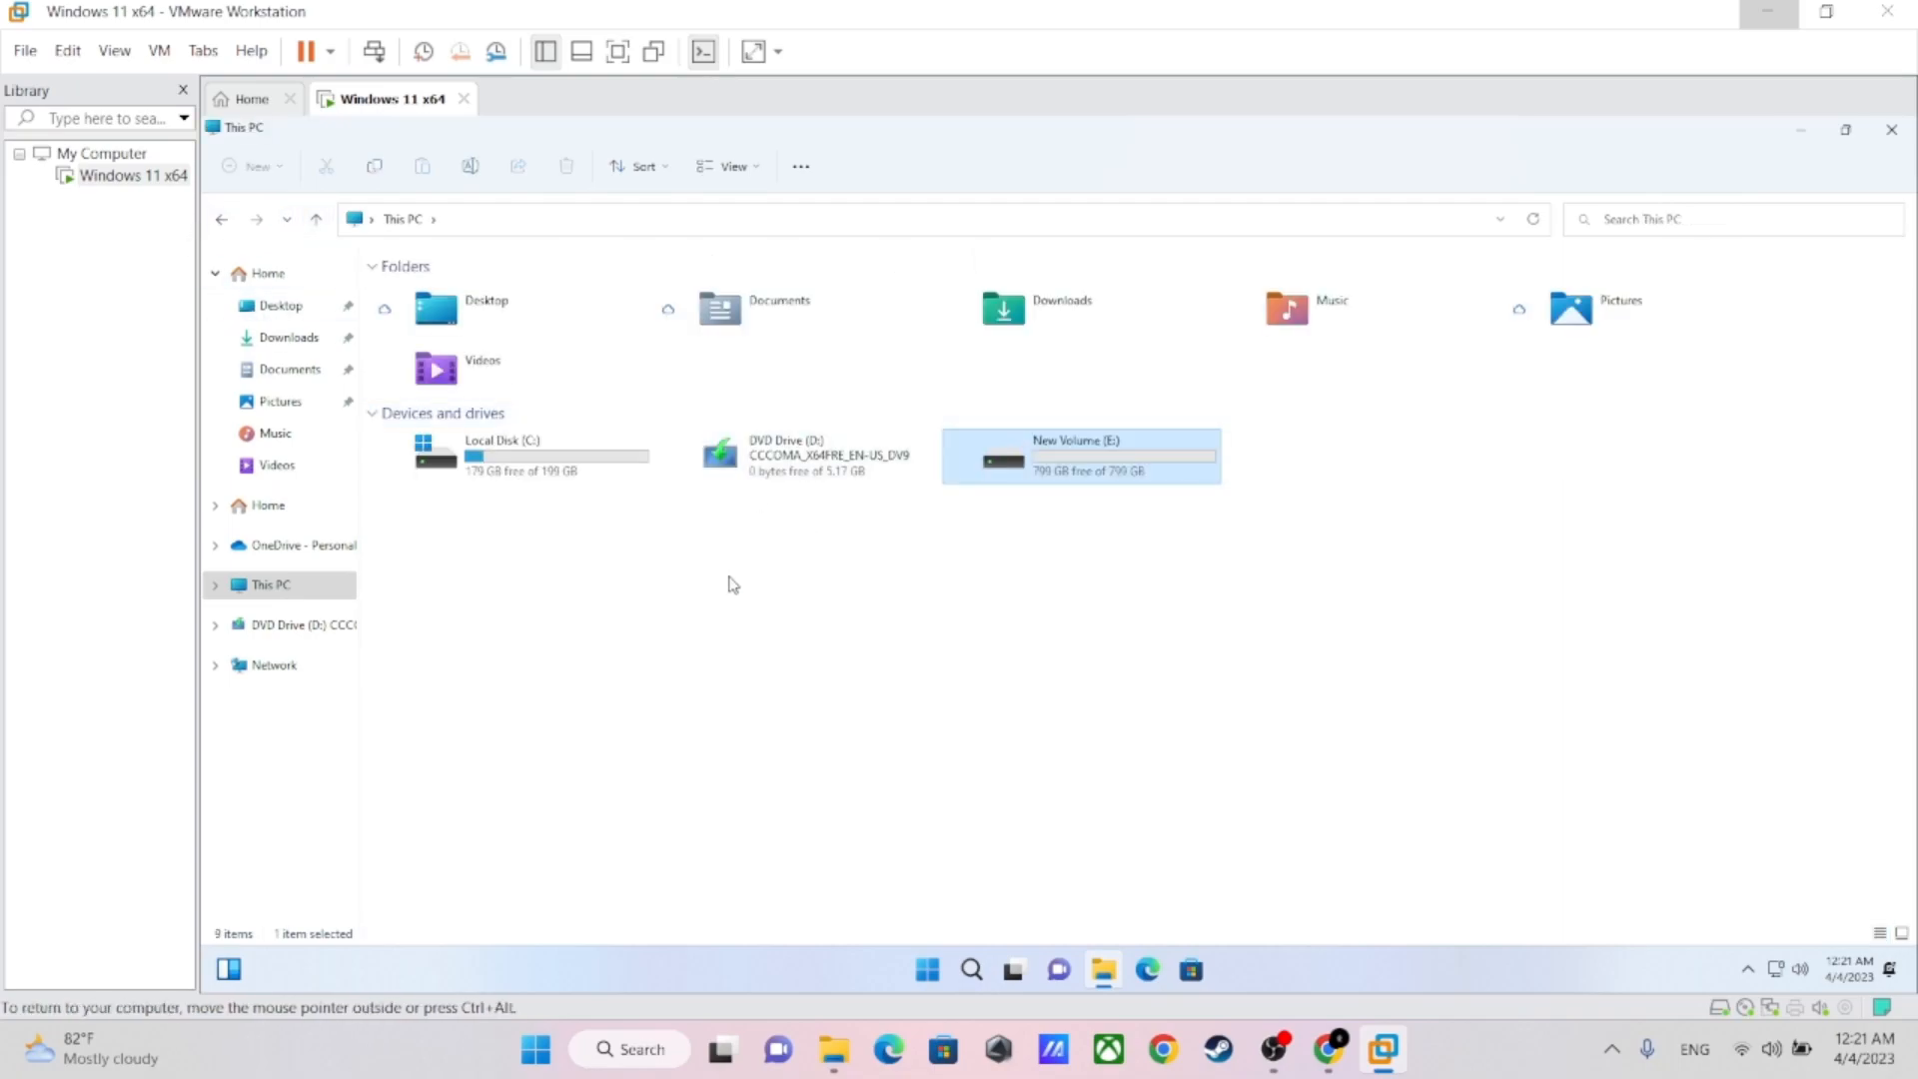
double_click(1078, 464)
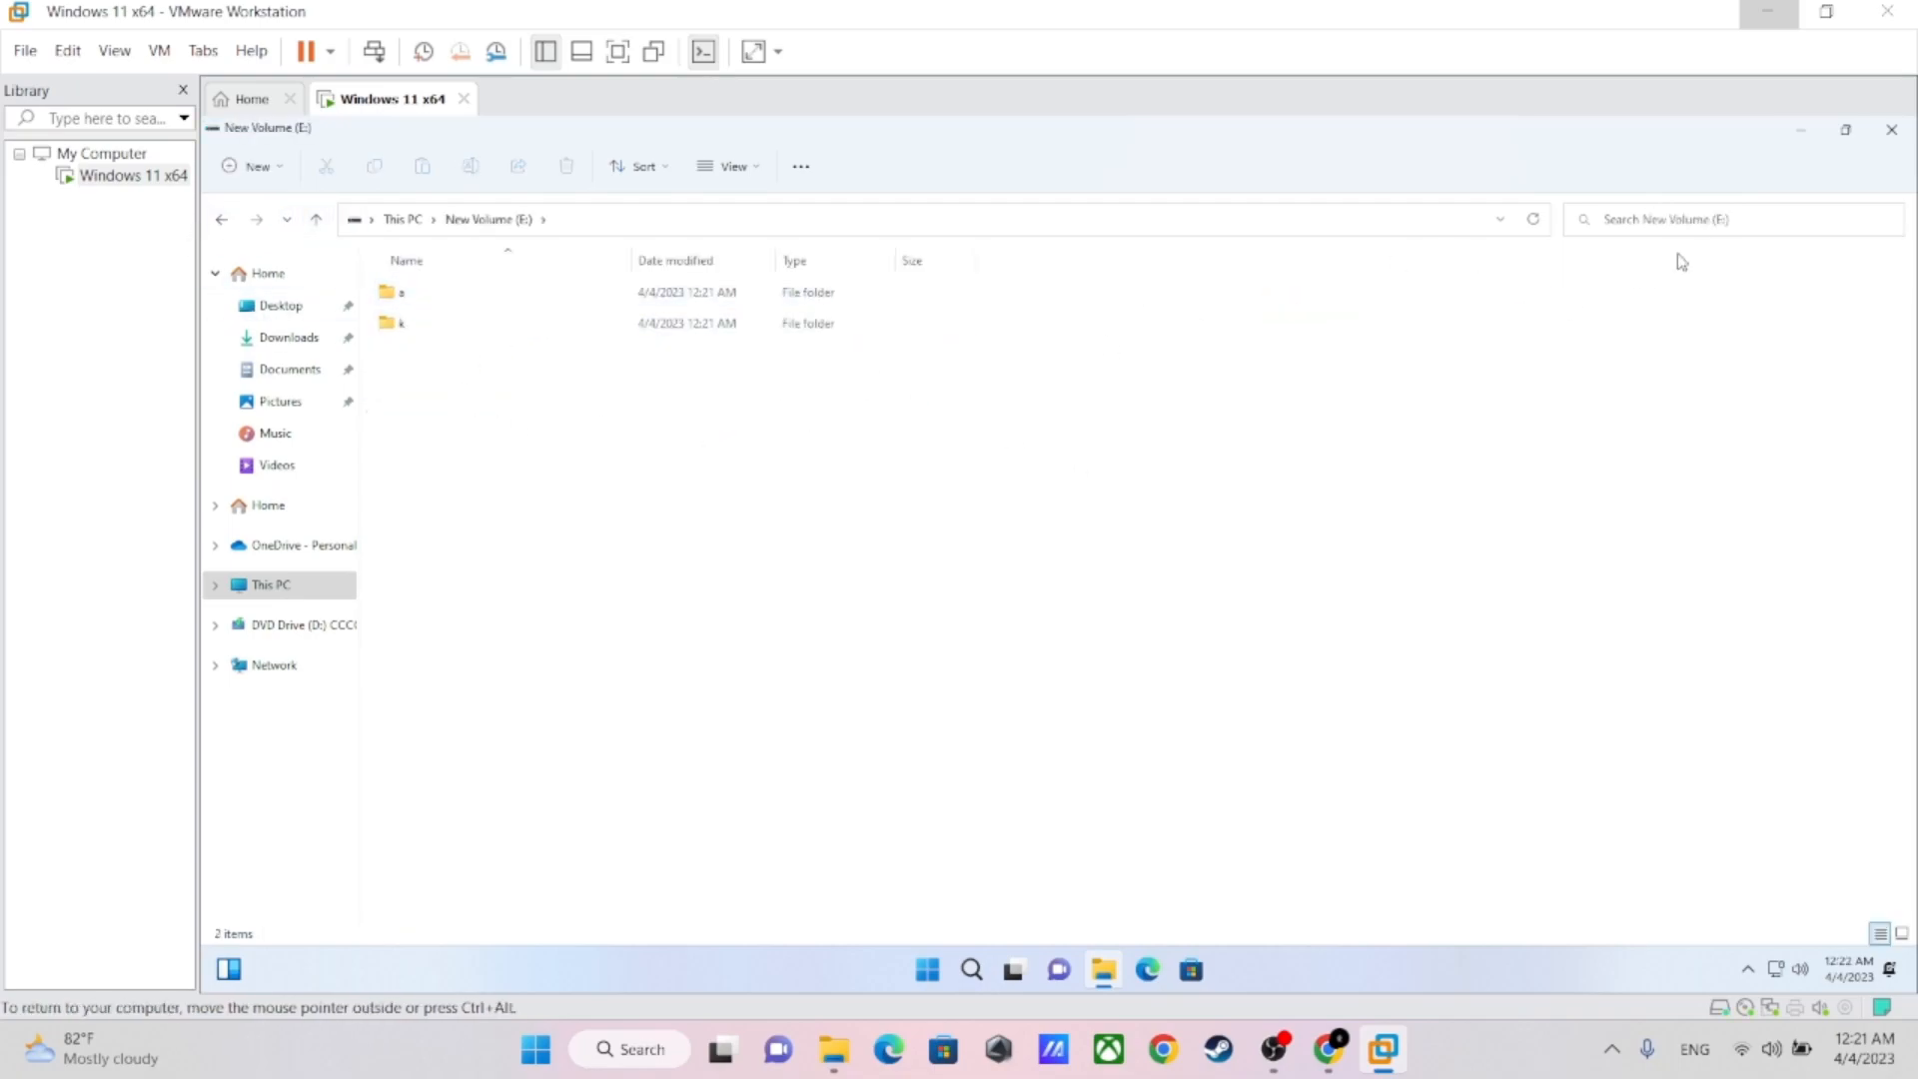
left_click(1891, 130)
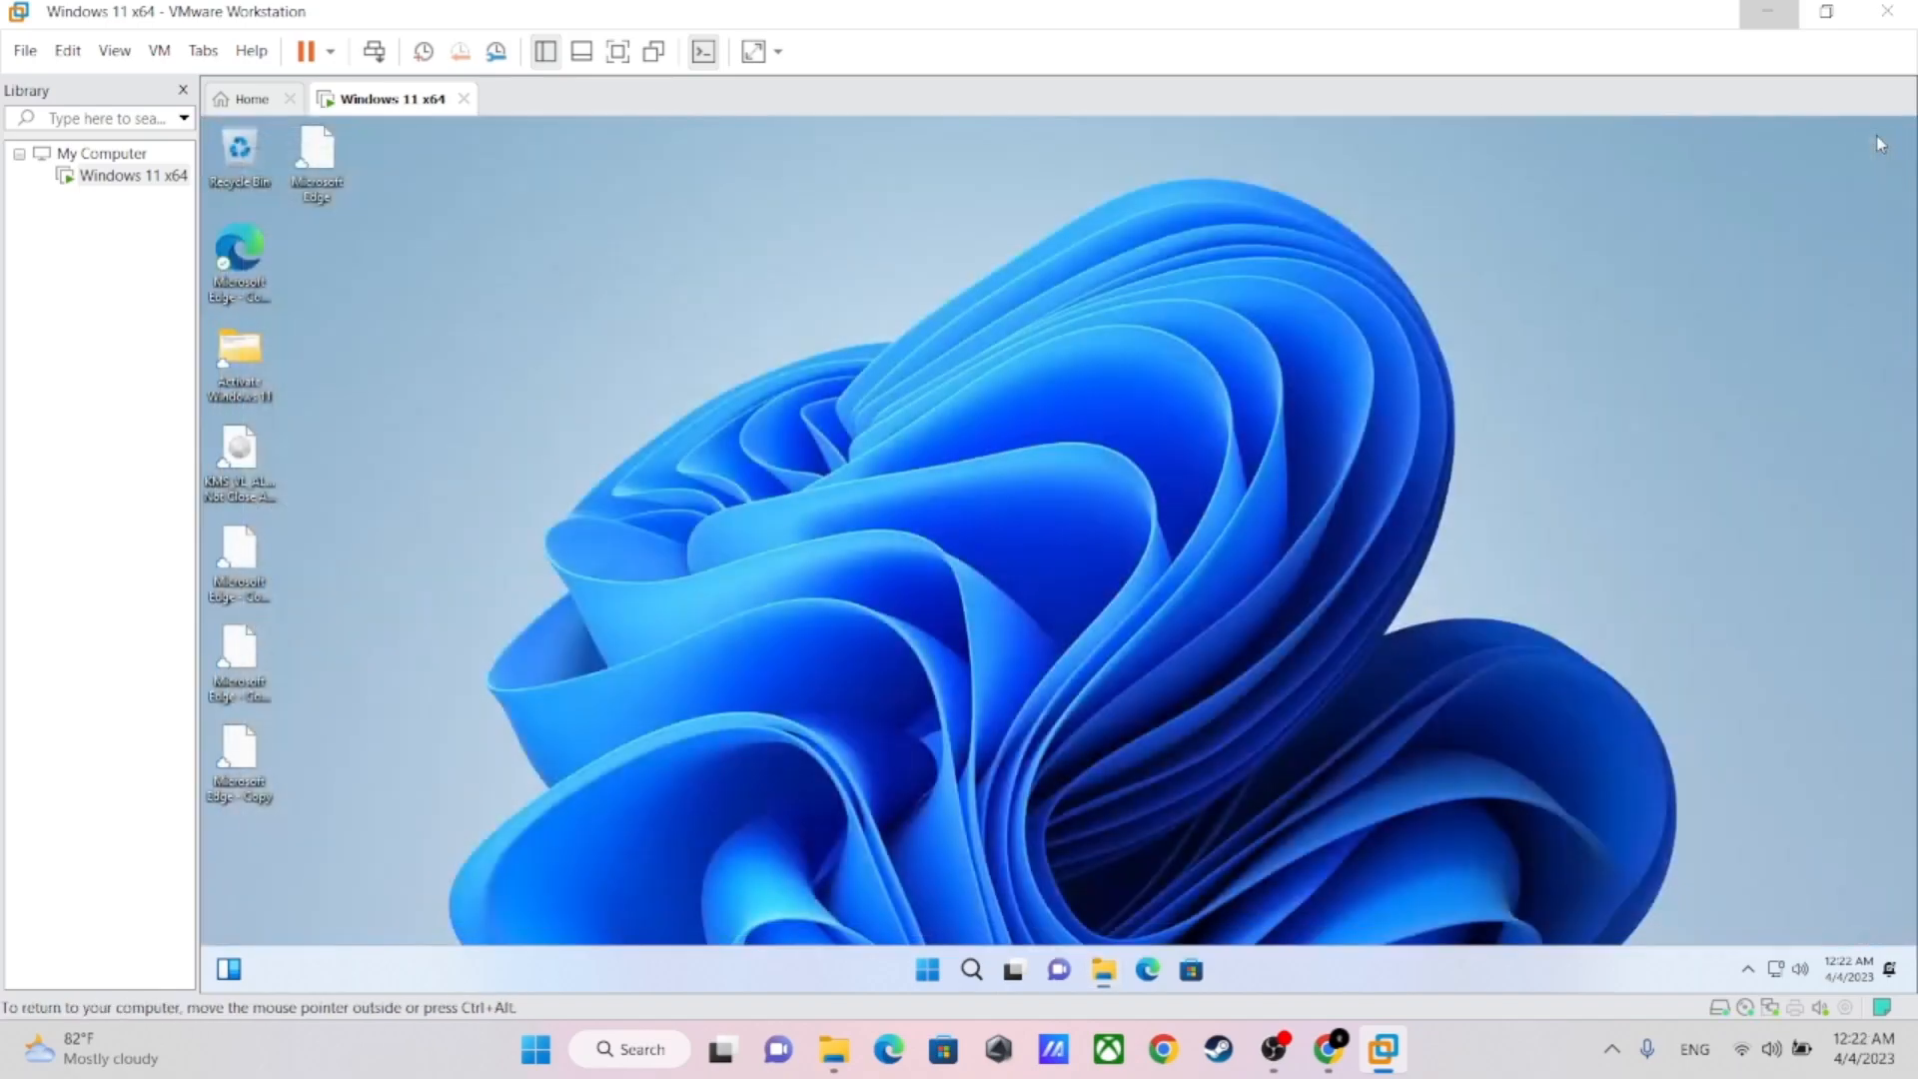
right_click(648, 285)
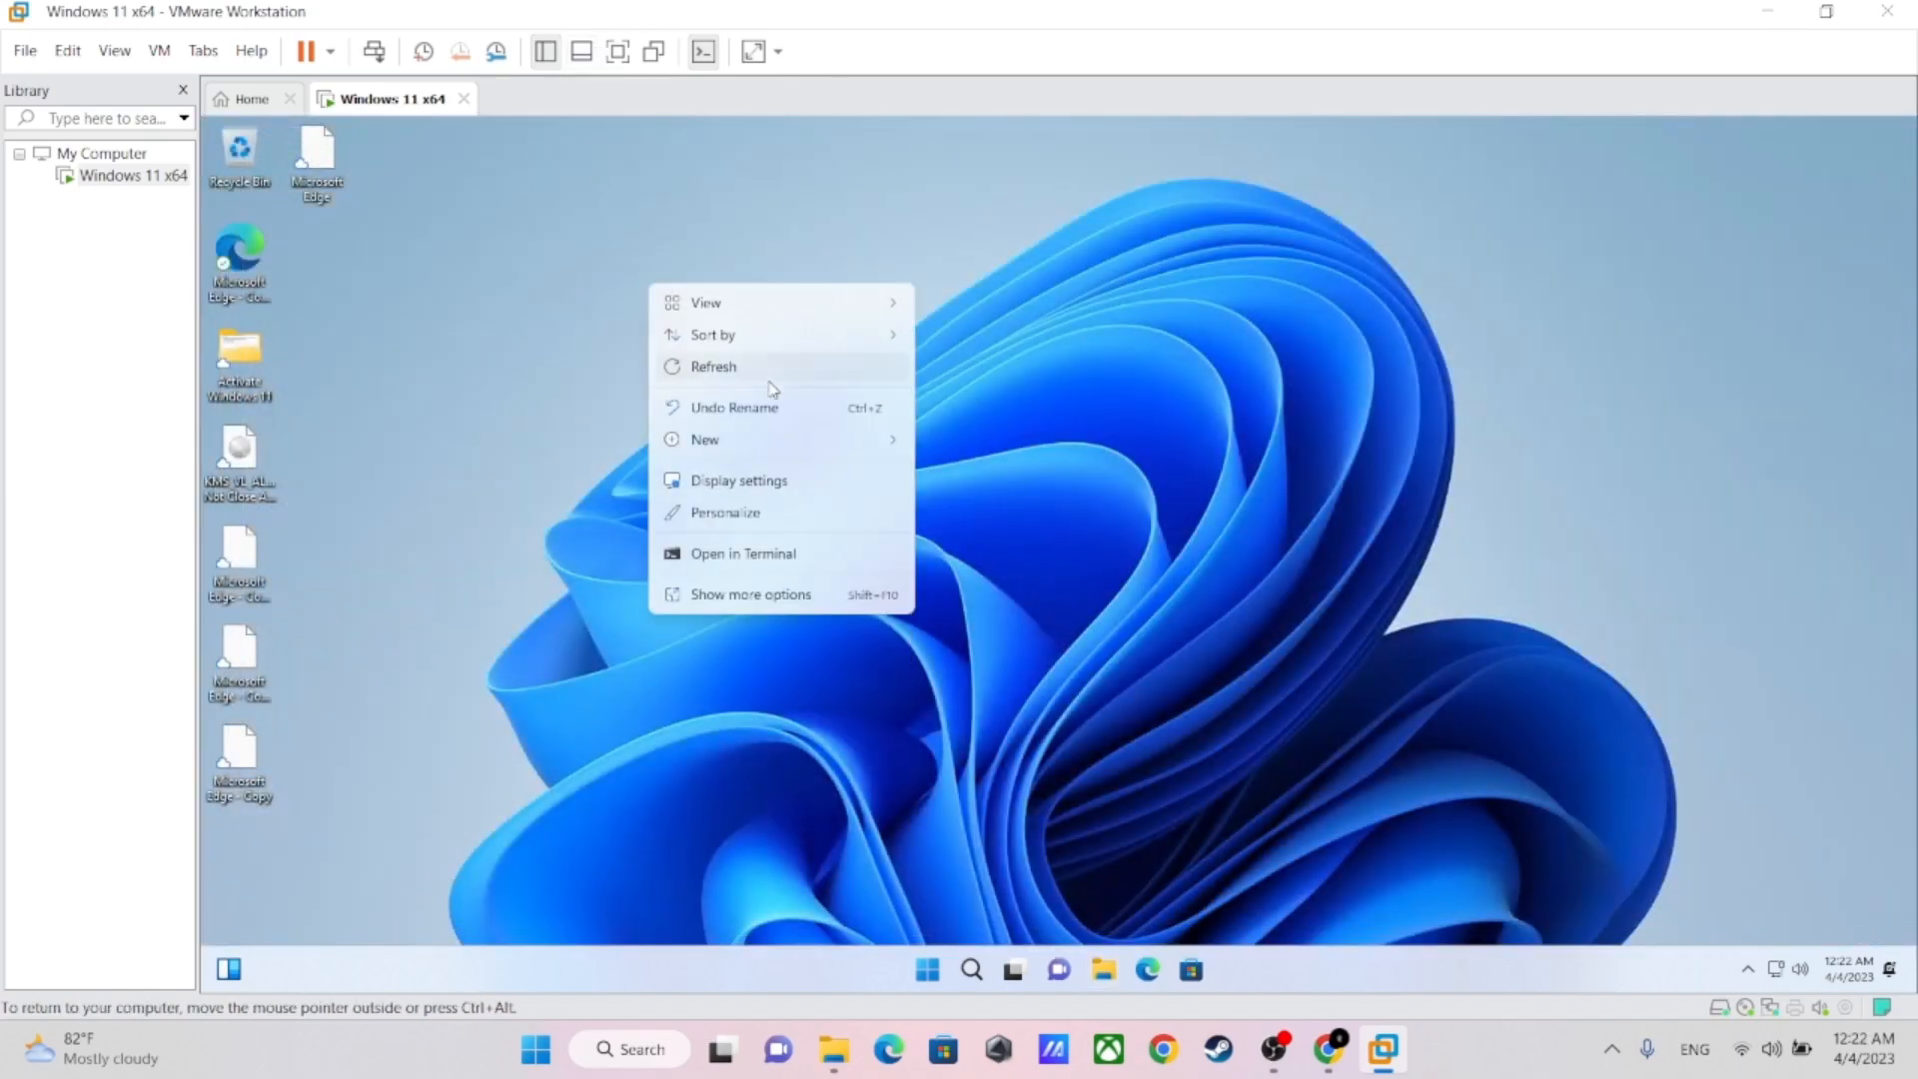
left_click(755, 376)
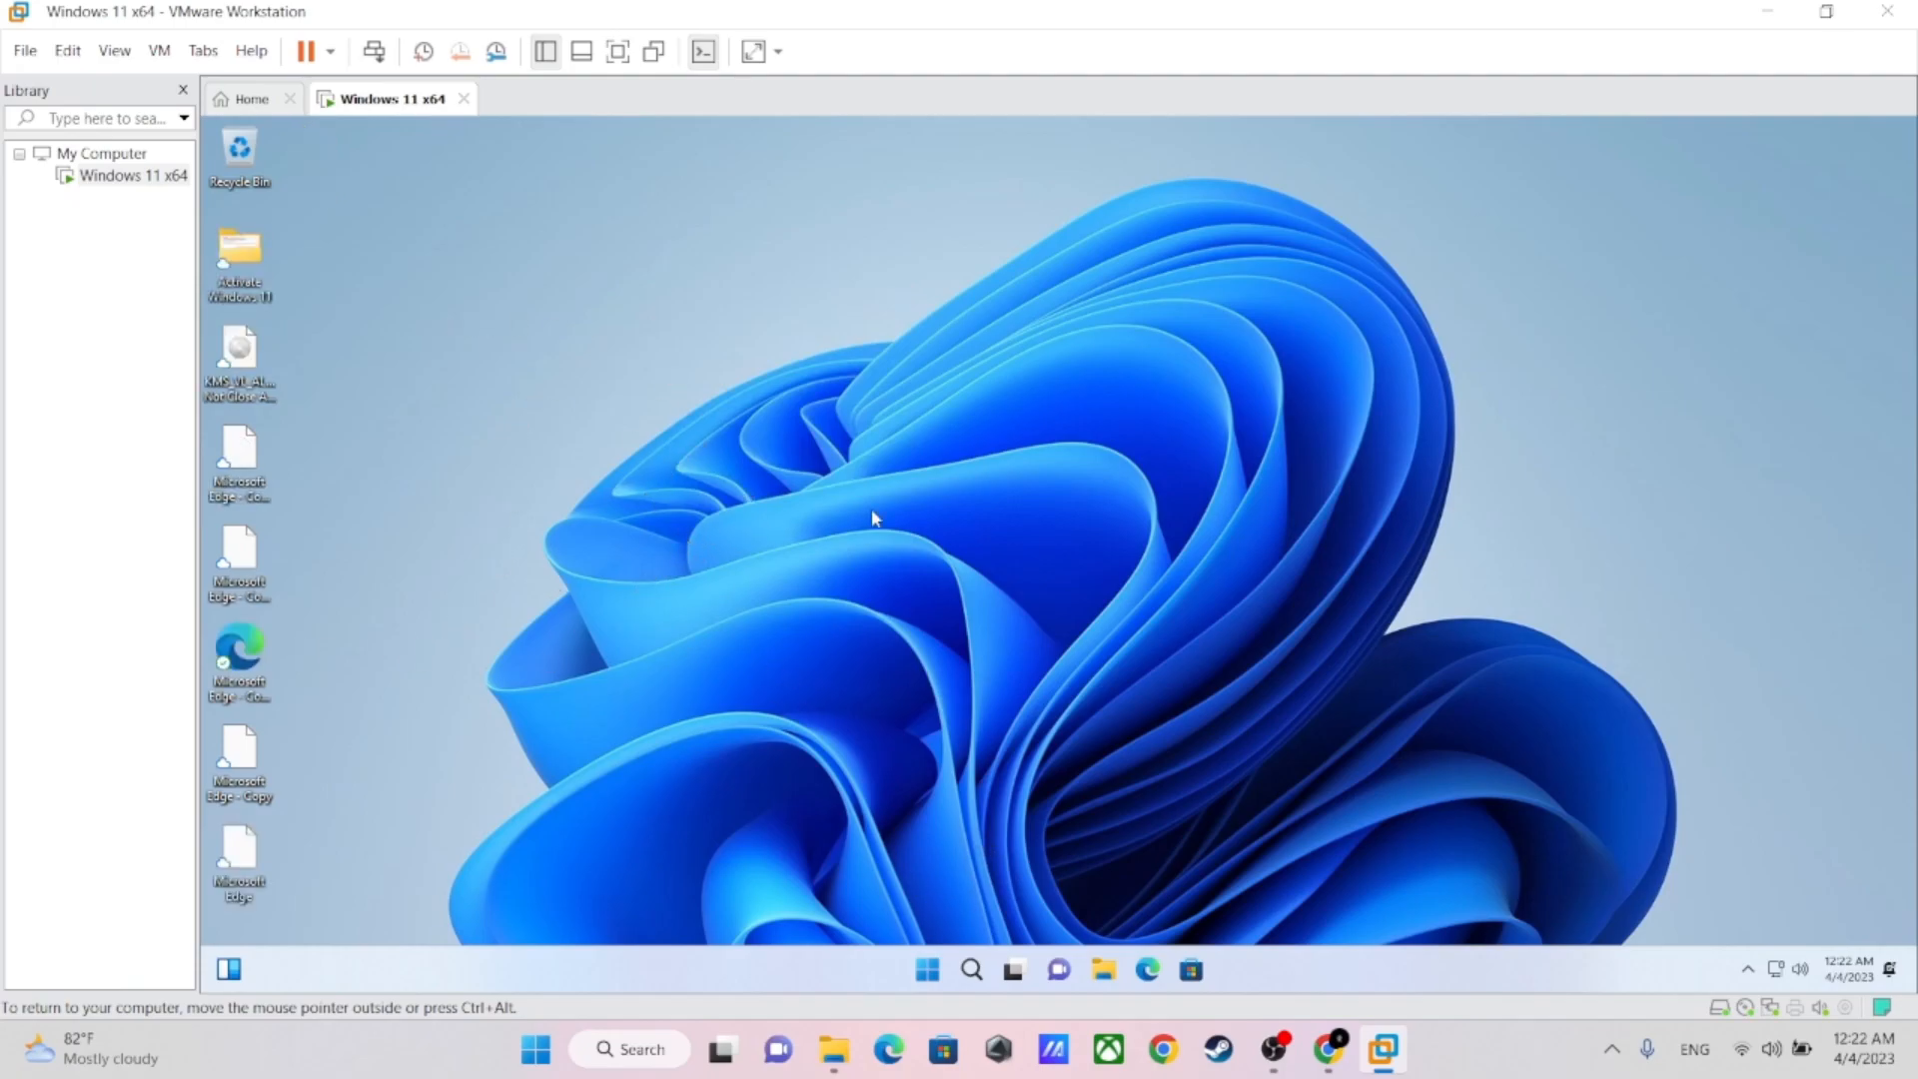
Search Windows in the virtual machine for Activation and open the Activation settings
mouse_move(972, 967)
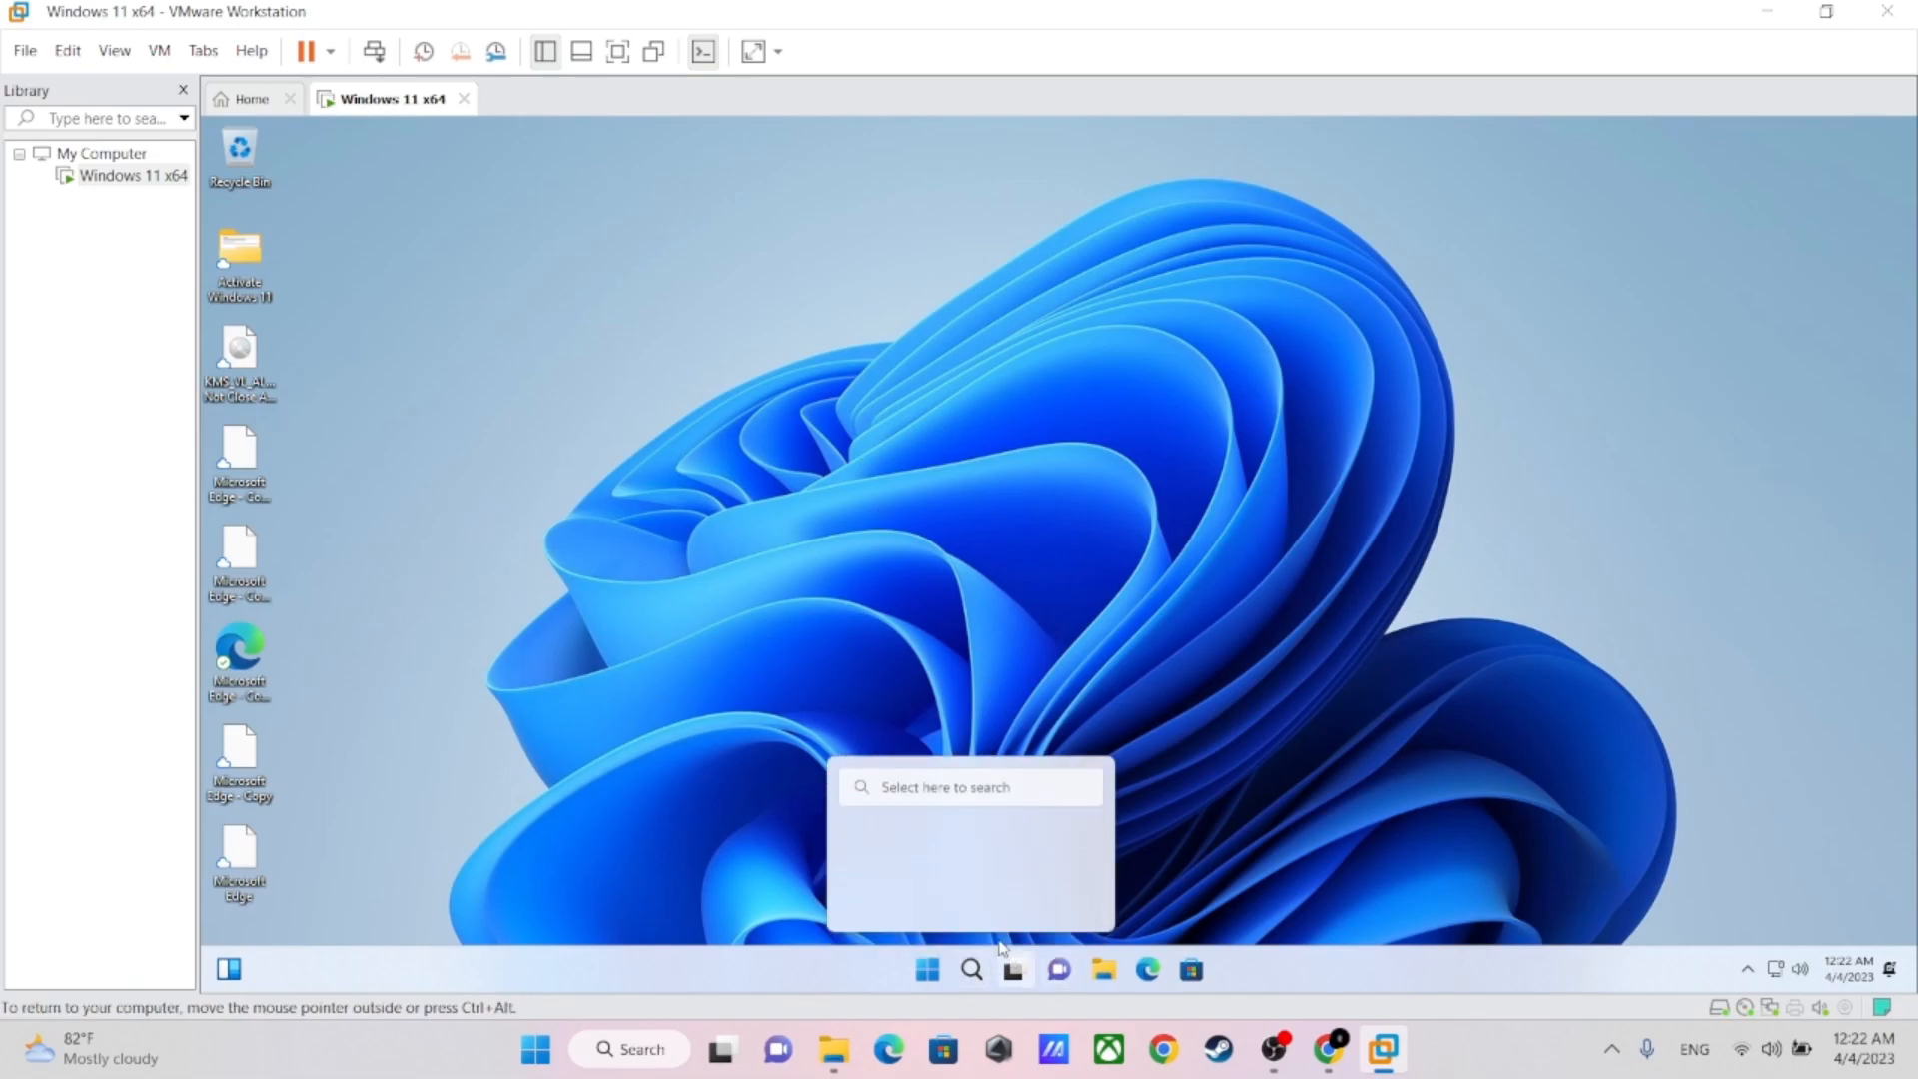
left_click(962, 965)
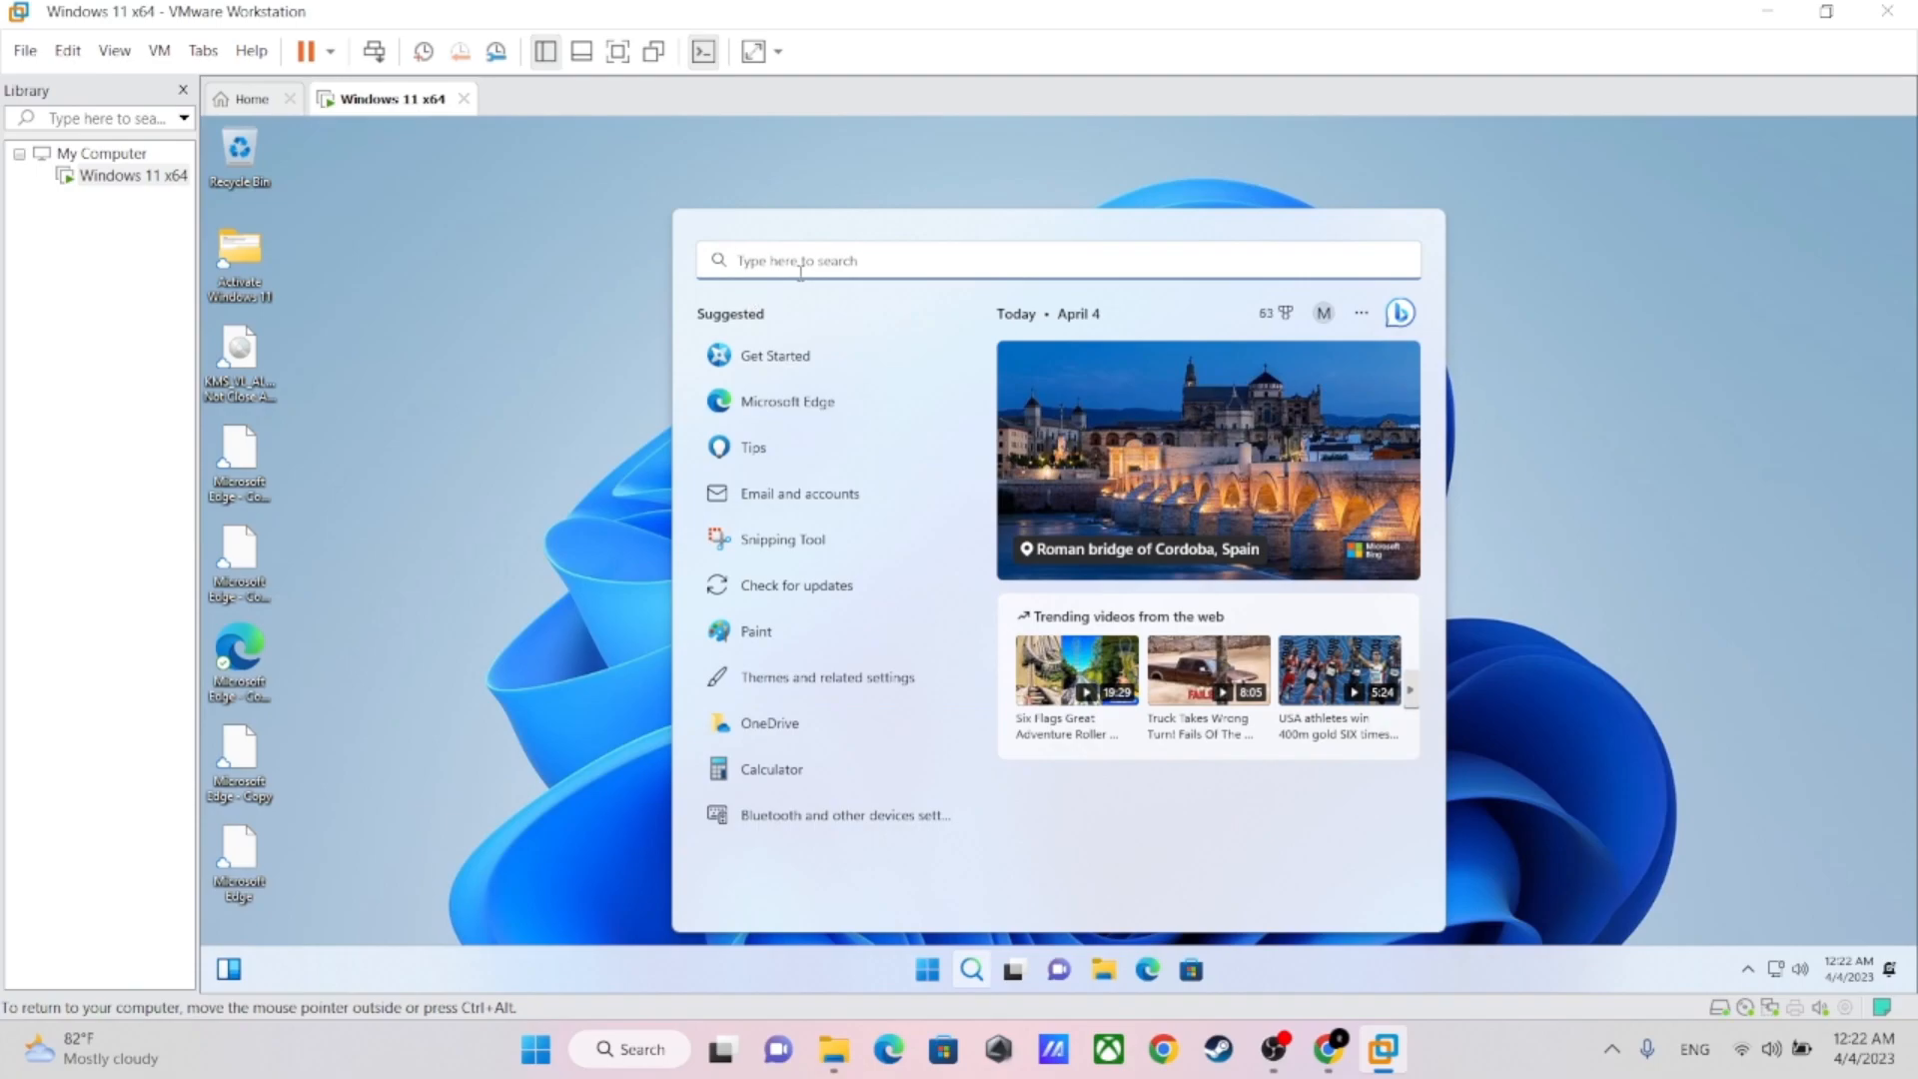
type("Ac")
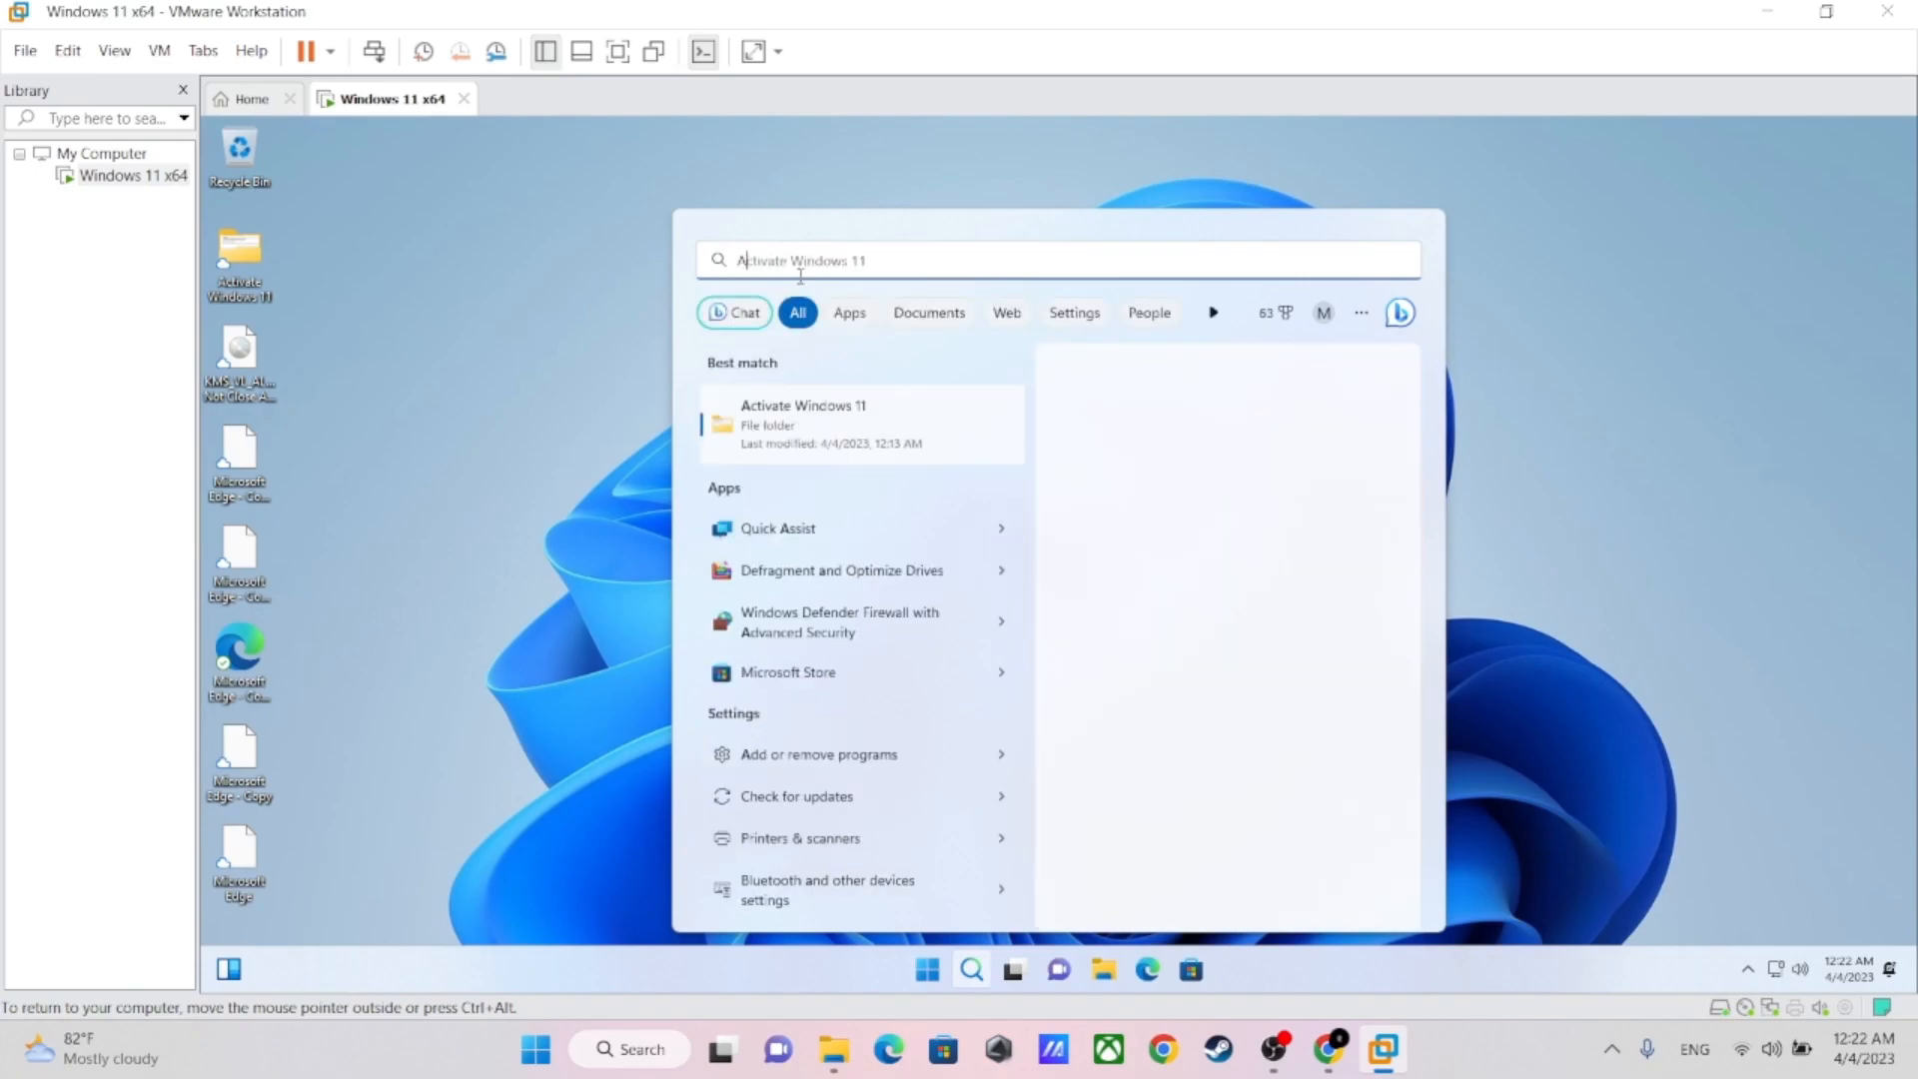
type("tivation")
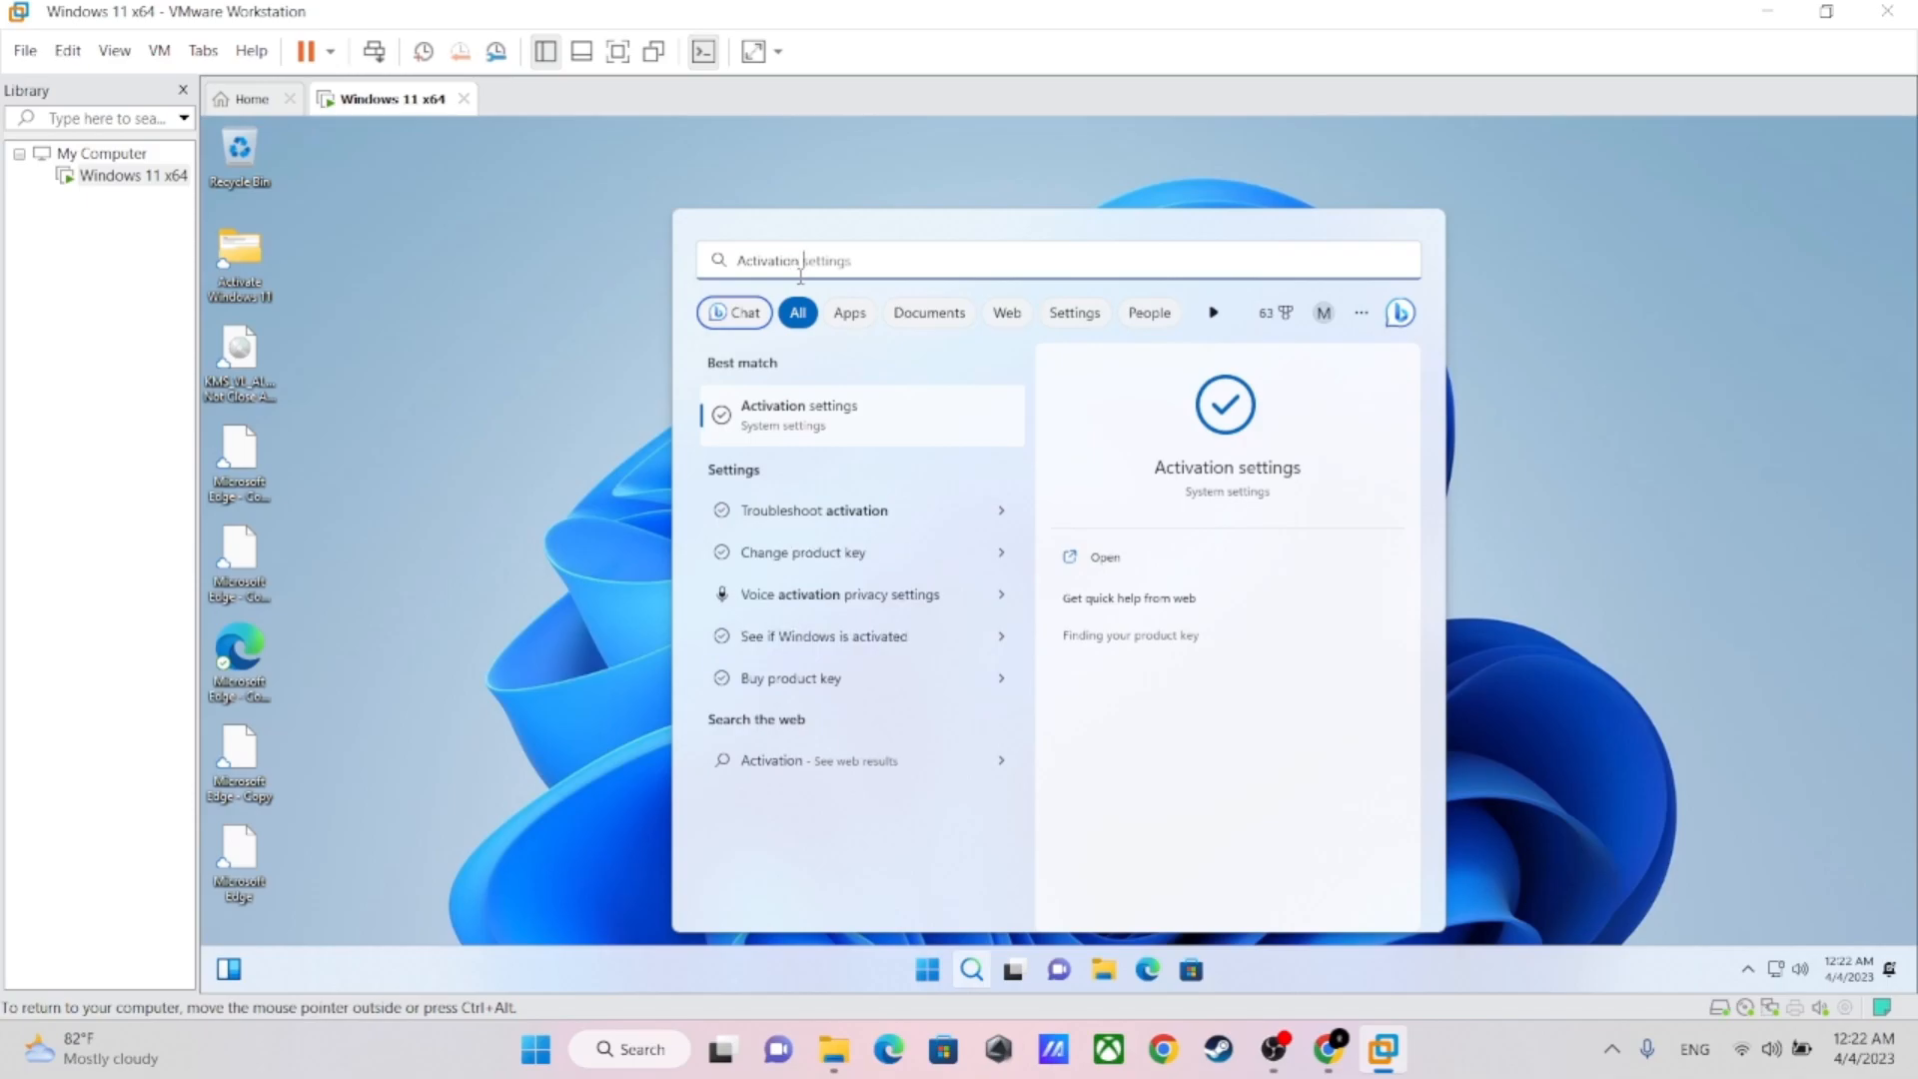
left_click(842, 417)
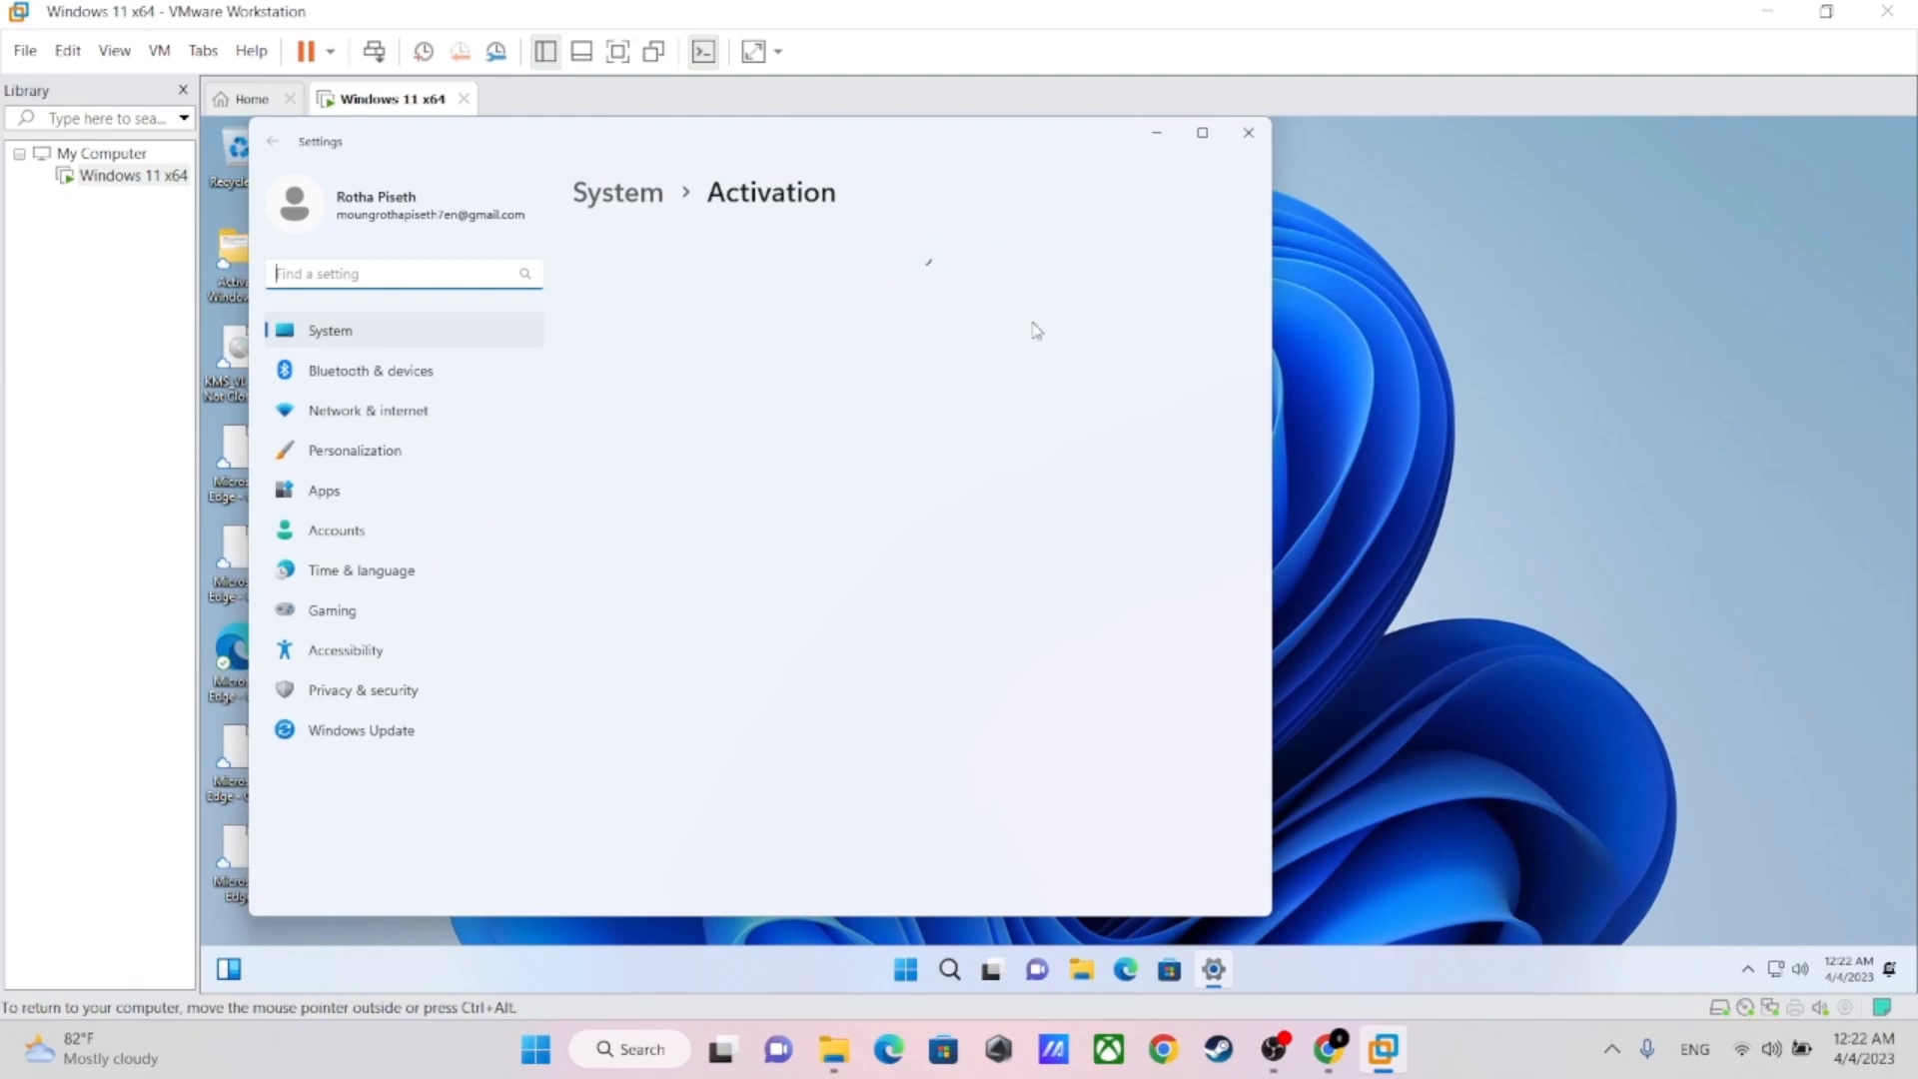
Examine the activation state details of Windows 11 Pro, collapsing and expanding them once, and close Settings
left_click(880, 334)
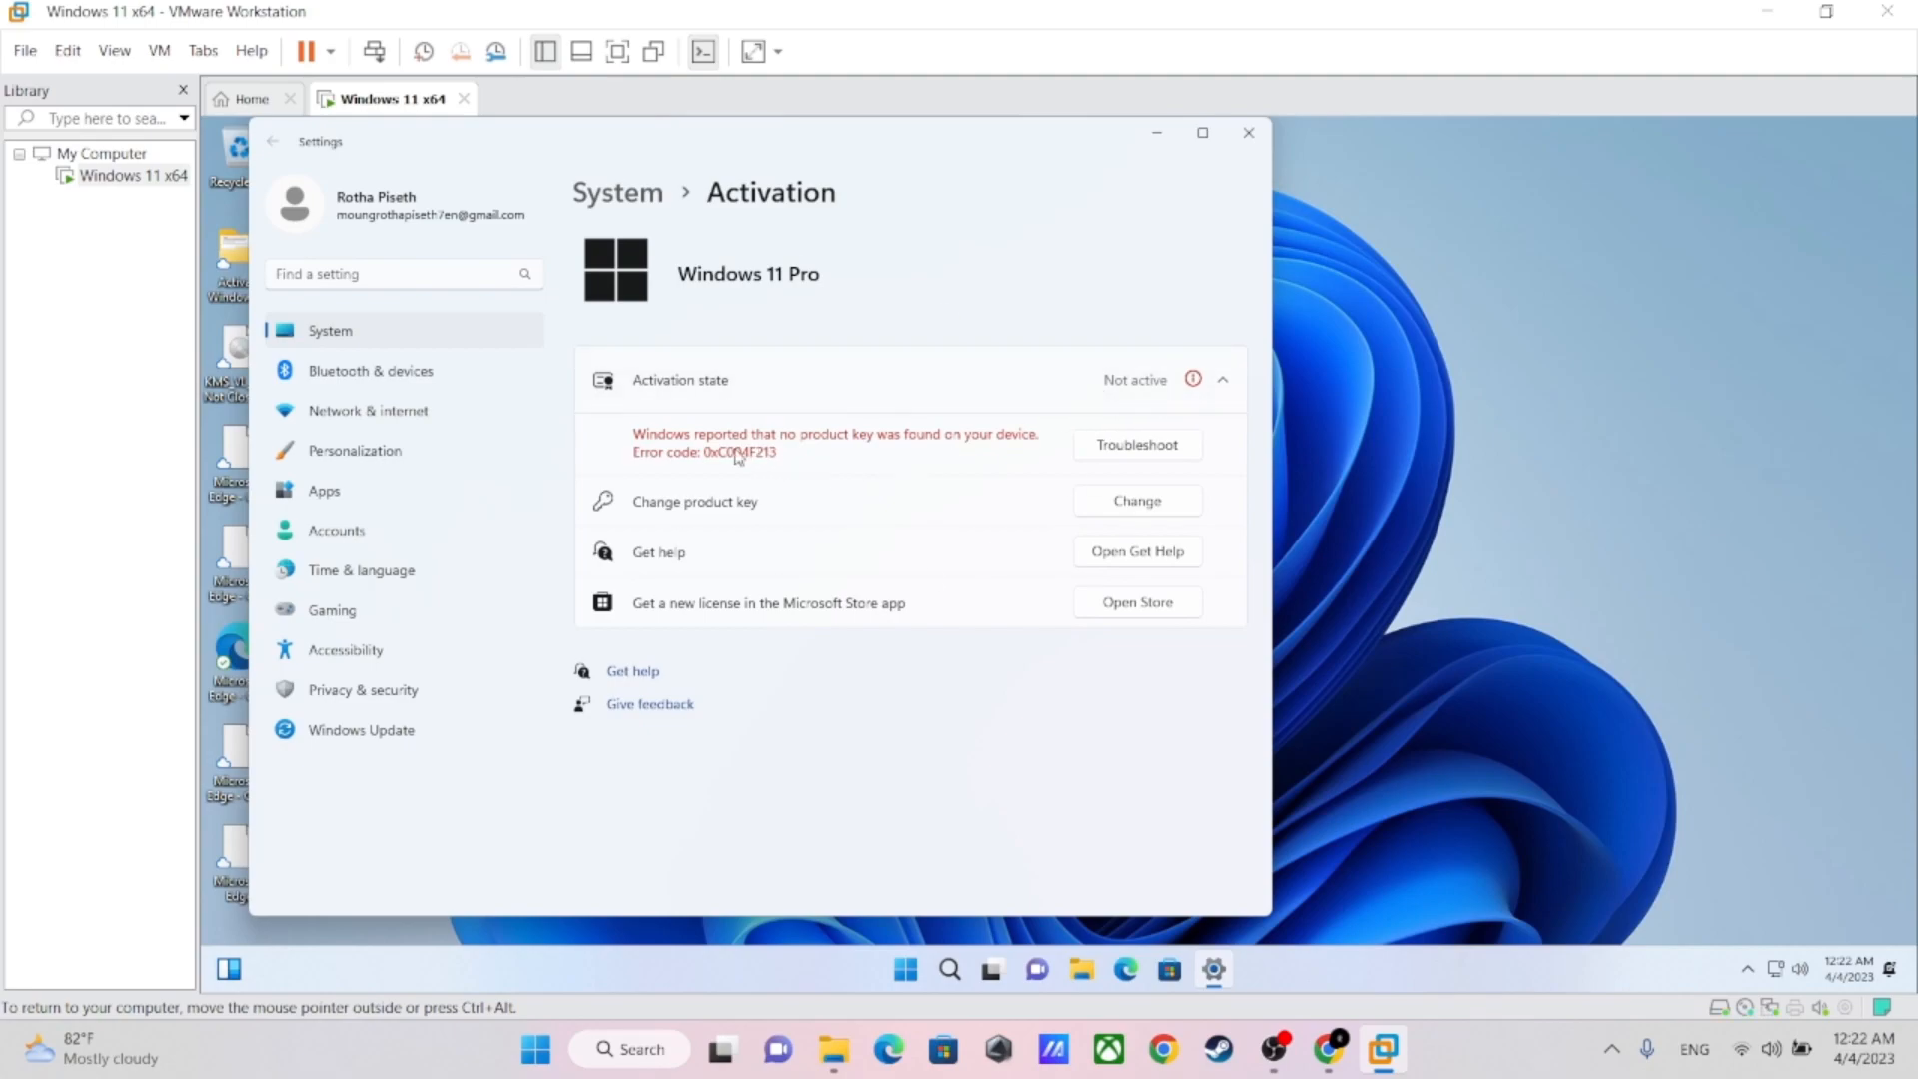
left_click(1222, 384)
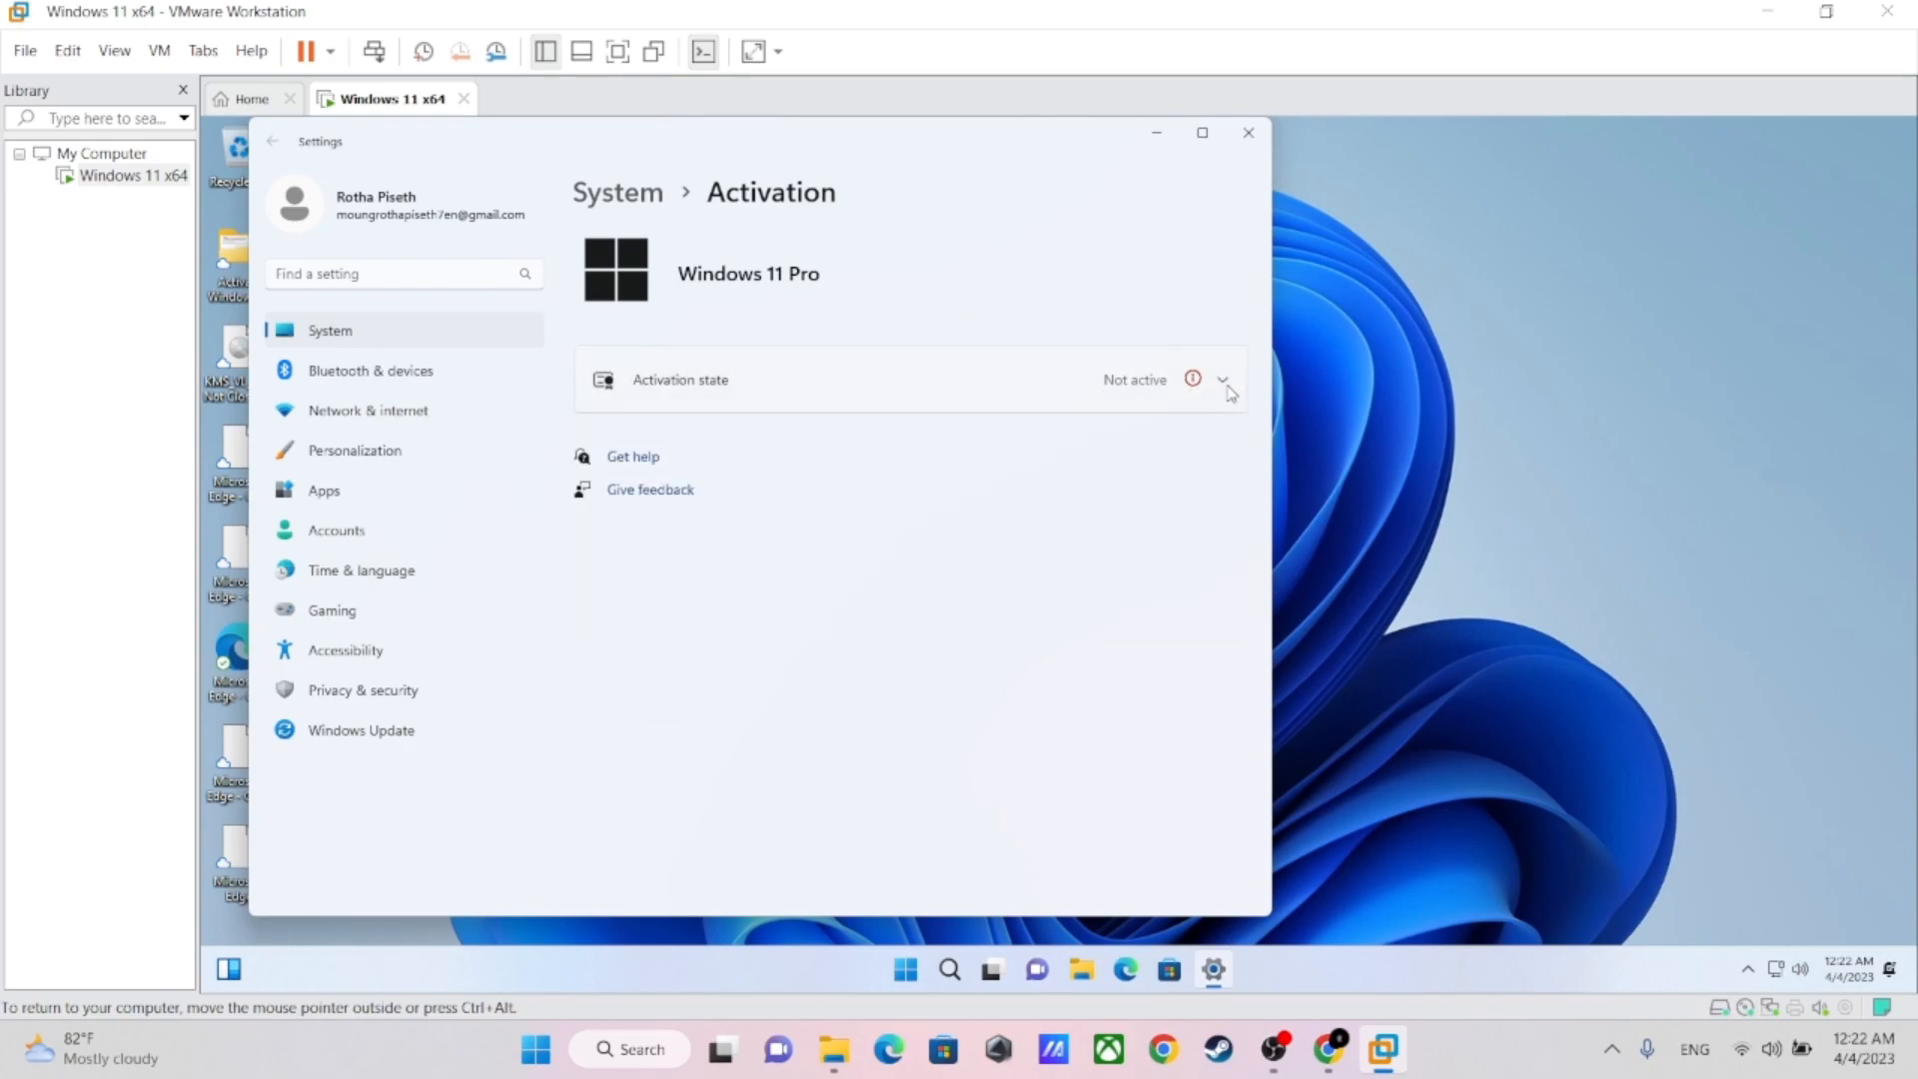
left_click(1223, 388)
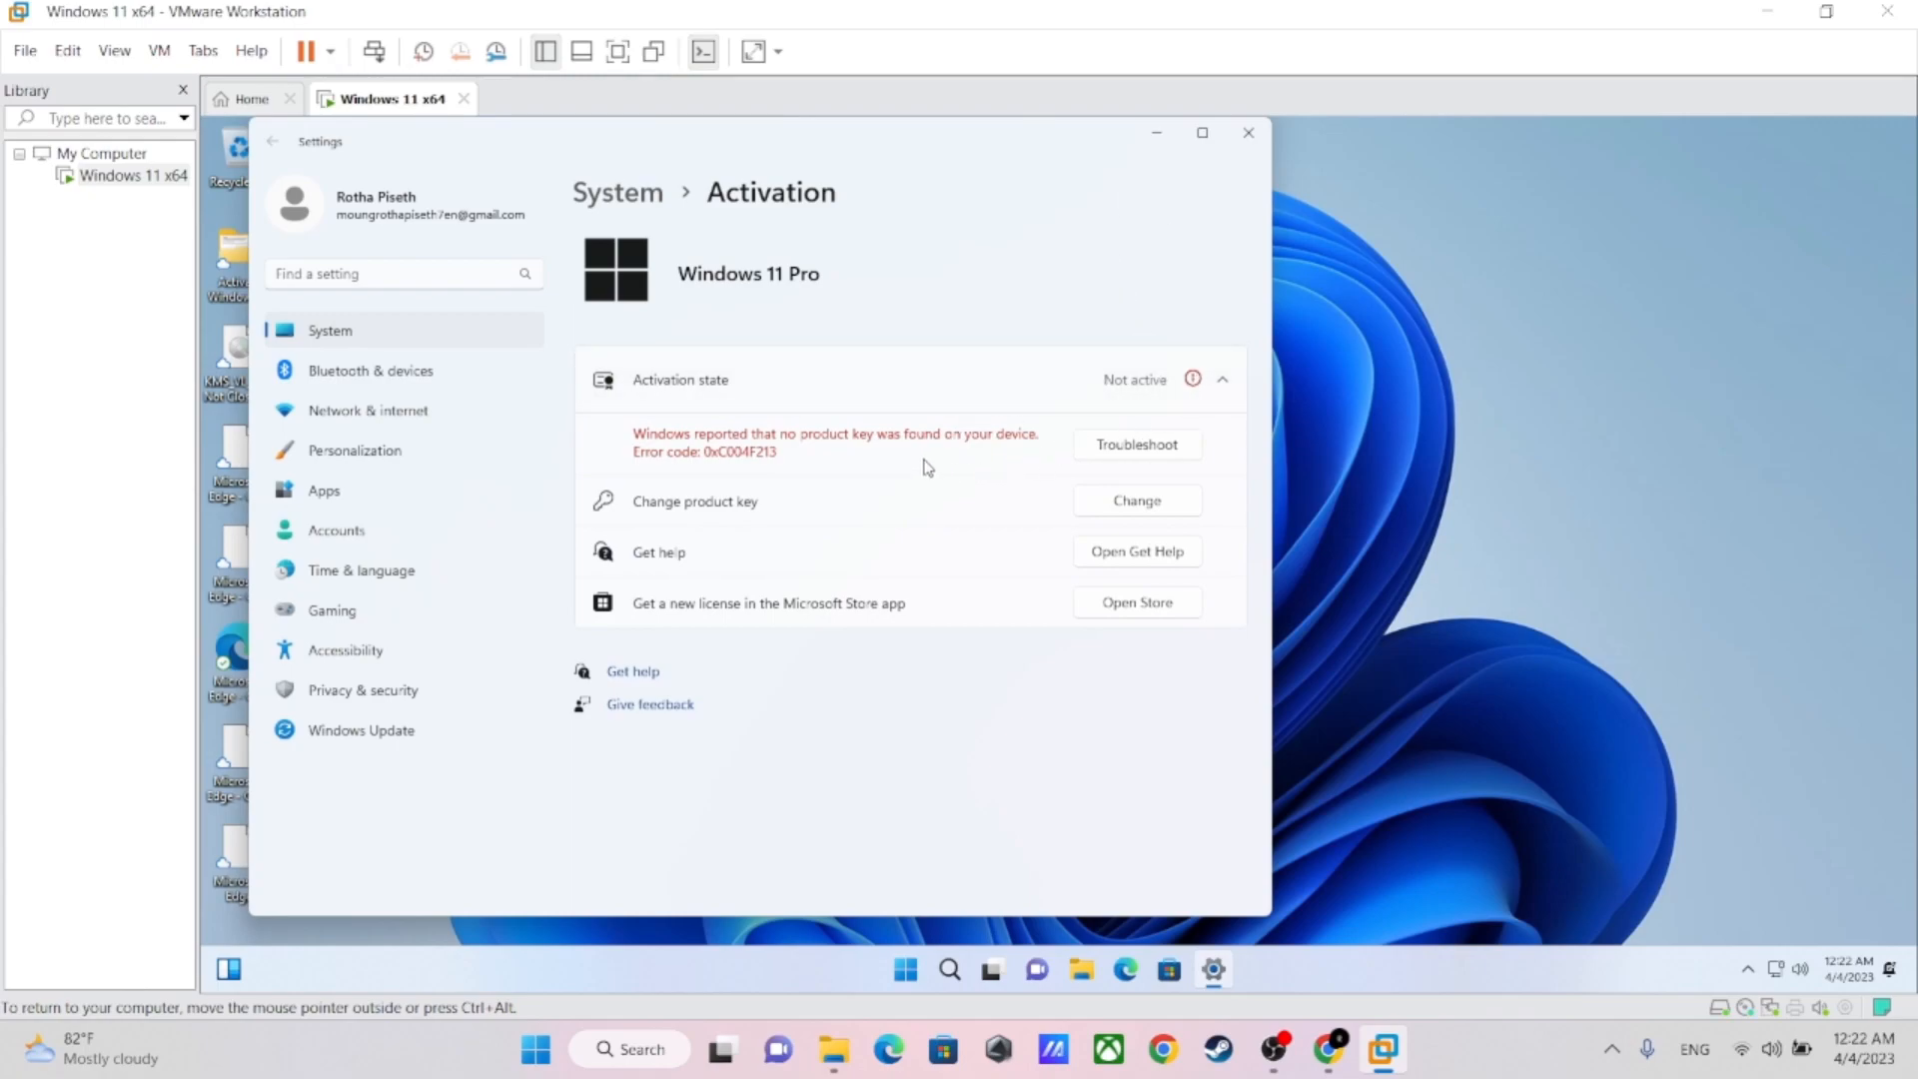
left_click(1249, 134)
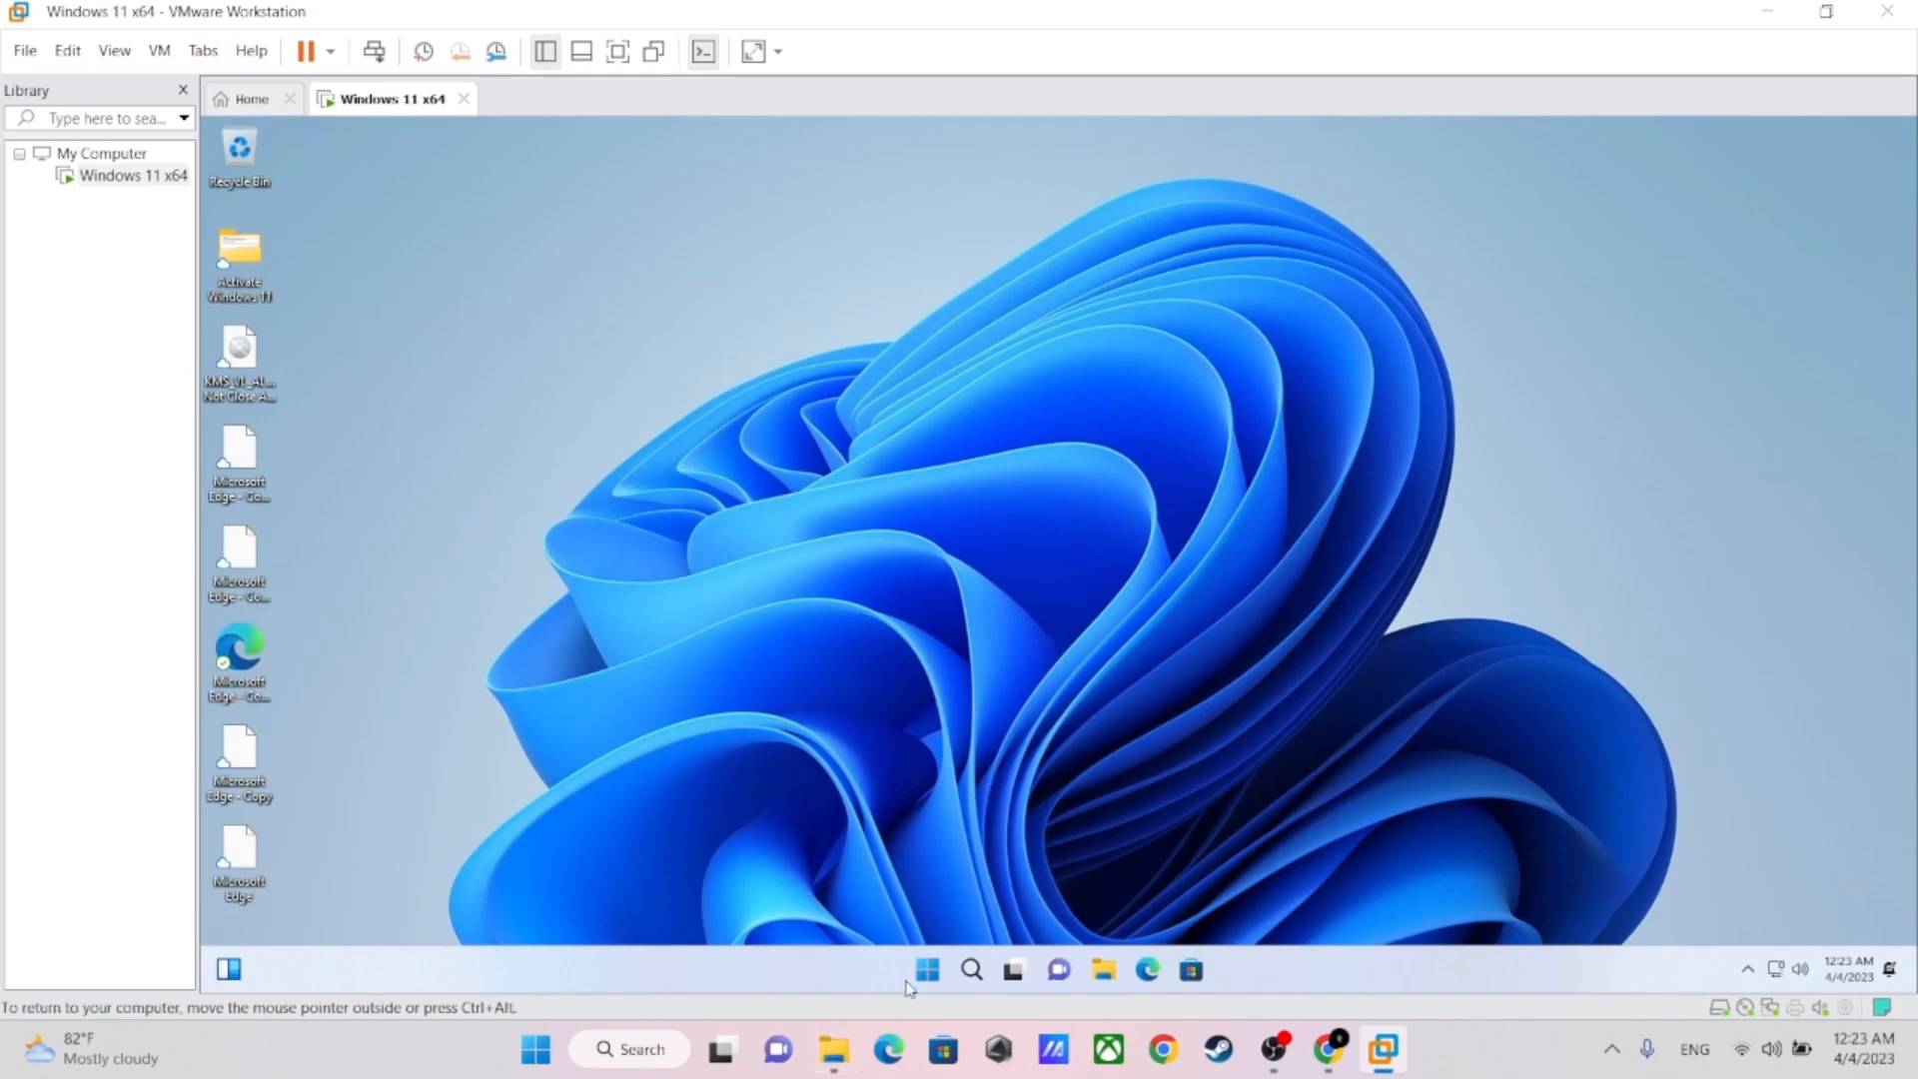
On the host computer, open the Activate Windows & Office folder inside Downloads > Telegram Desktop in File Explorer
left_click(834, 1049)
left_click_drag(1005, 470, 1209, 81)
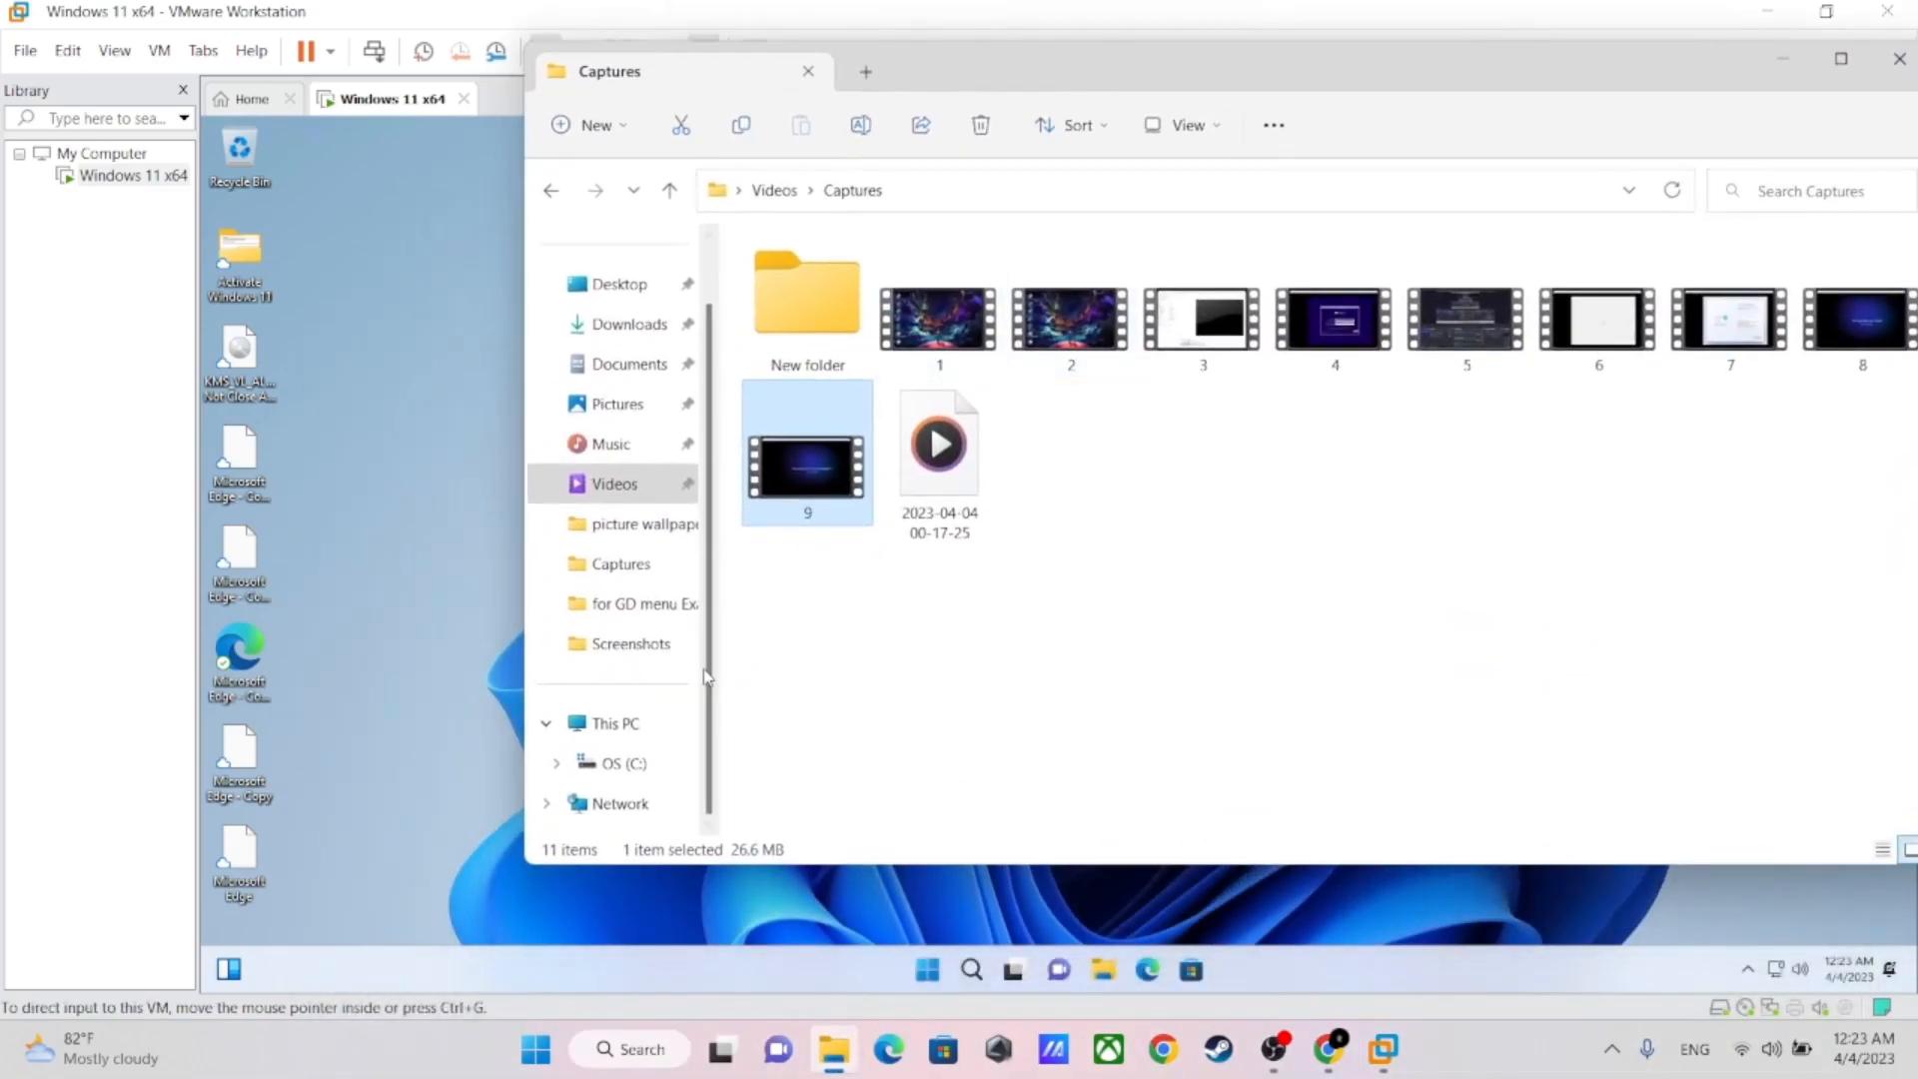
left_click(624, 766)
left_click(628, 323)
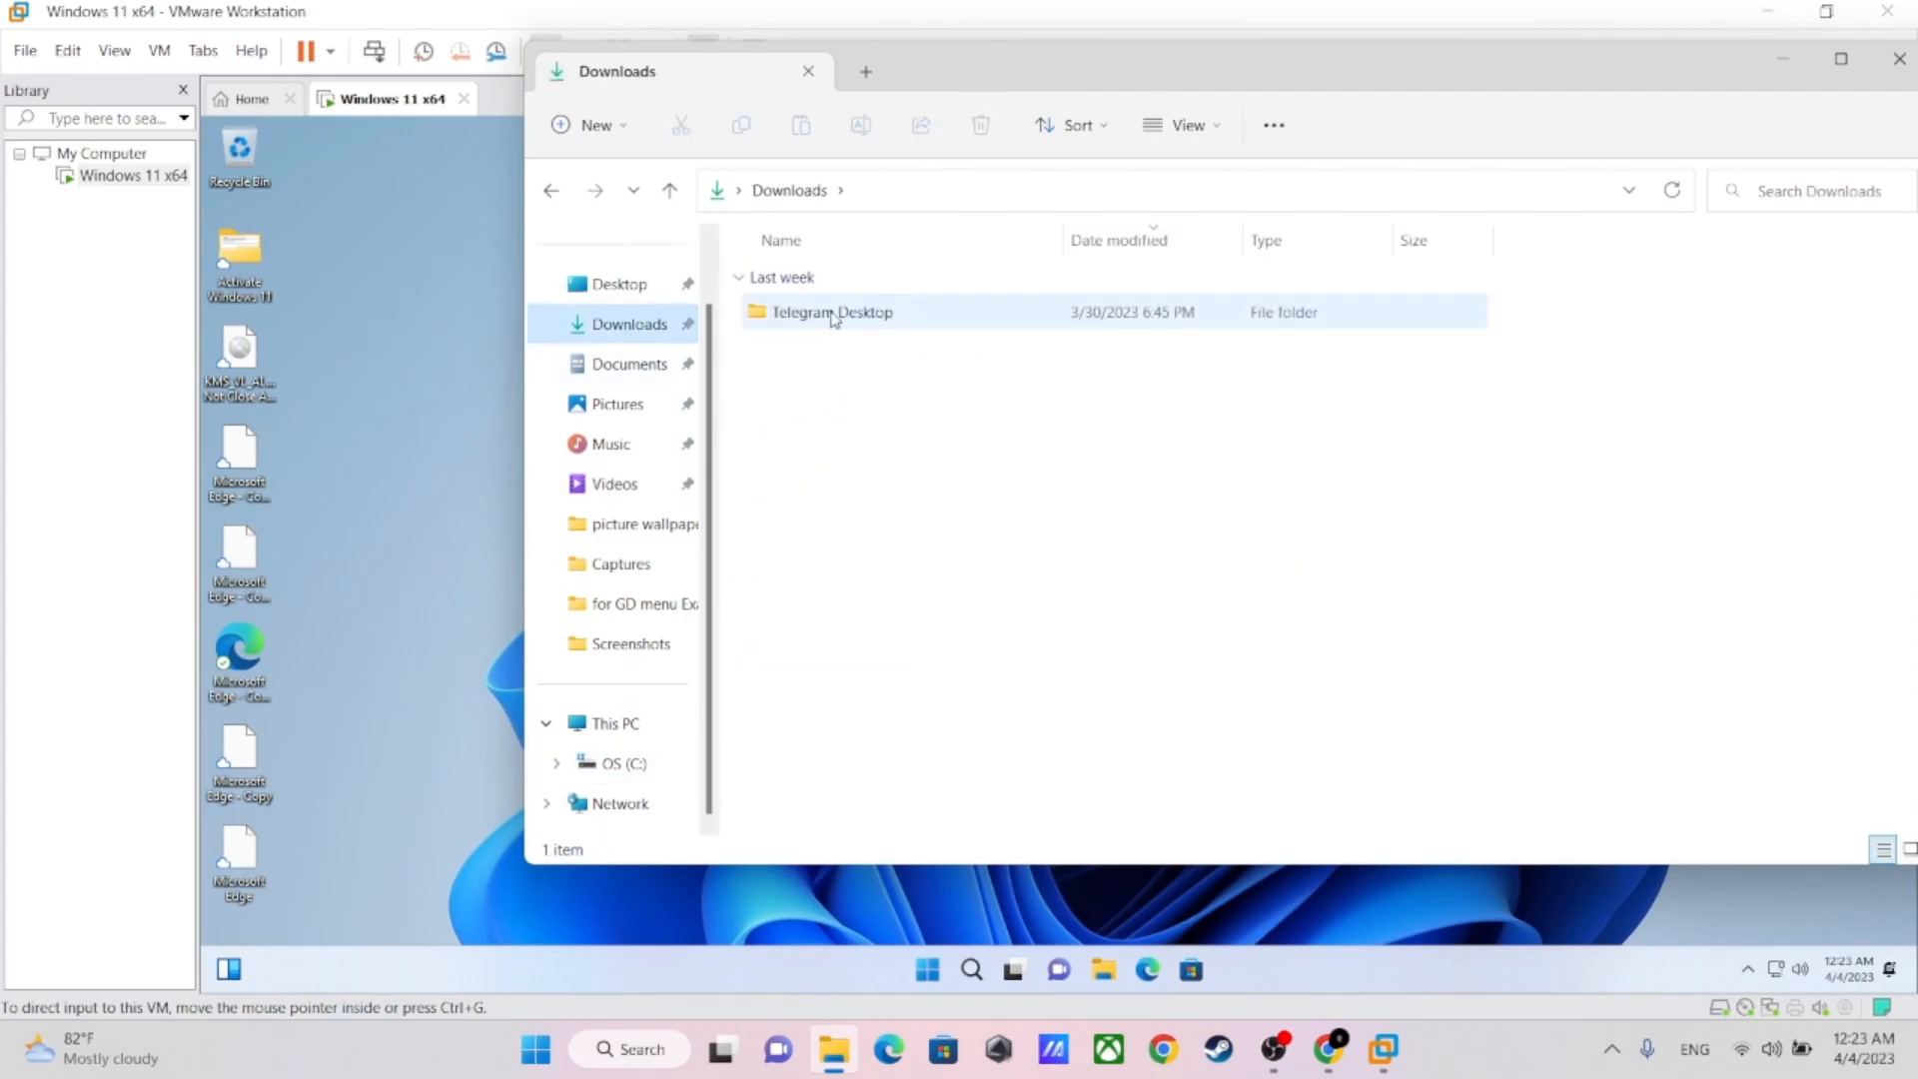
double_click(801, 316)
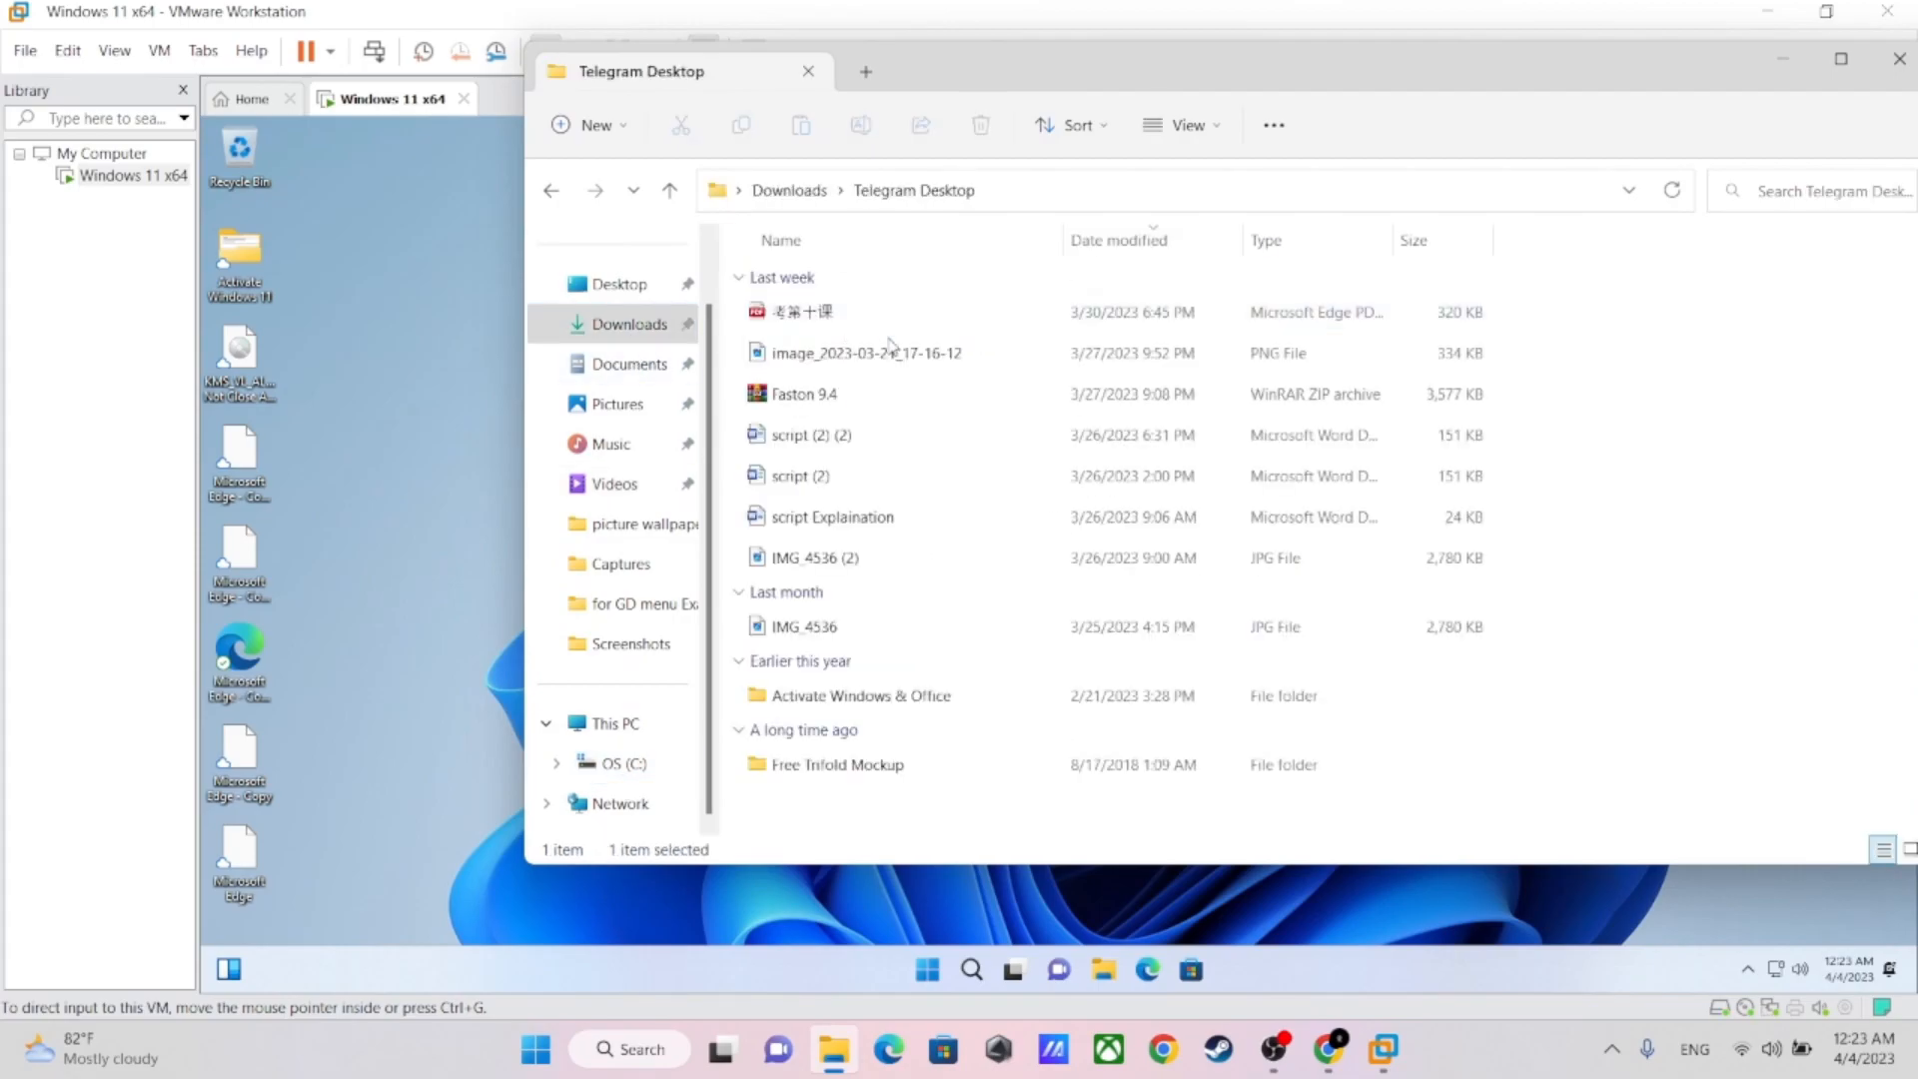
double_click(783, 700)
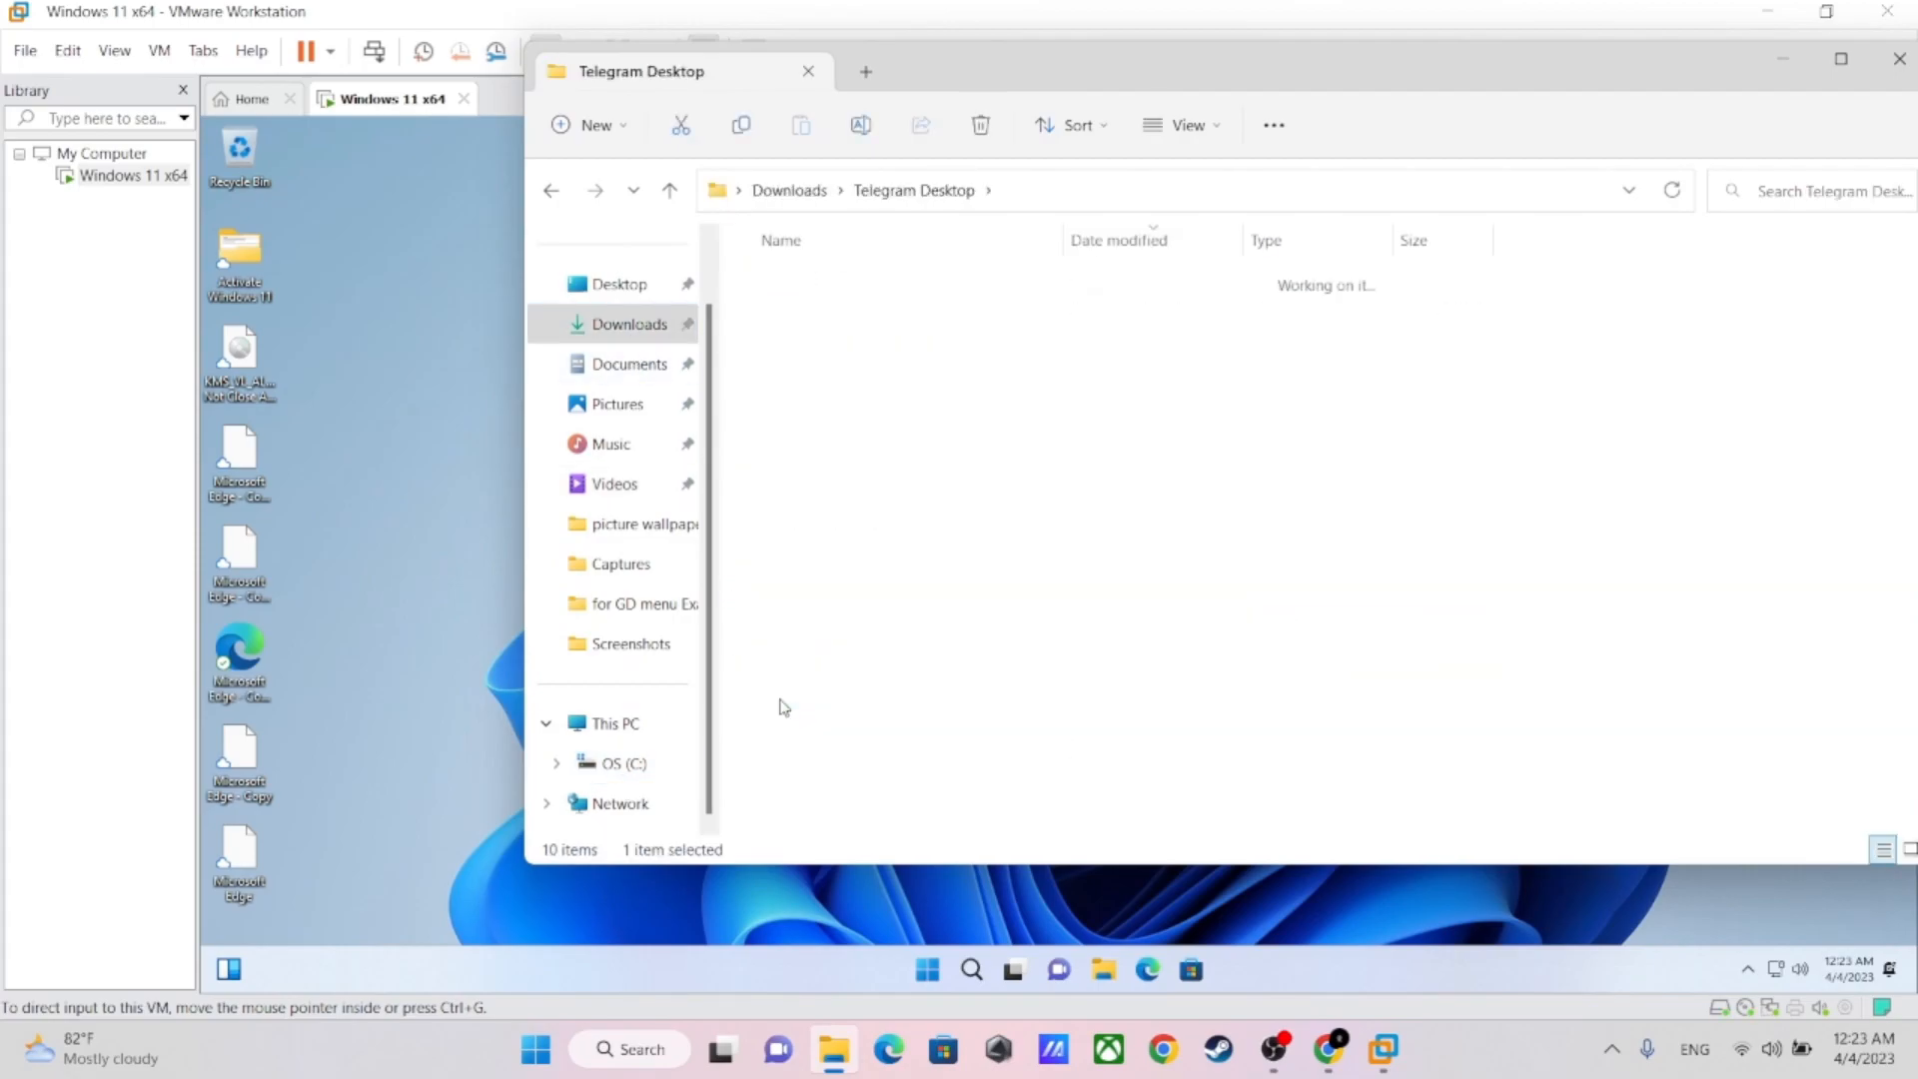
Go back, reopen Activate Windows & Office, copy KMS_VL_ALL-47 Not Close Antivirus.iso and minimize the host's File Explorer
left_click(552, 191)
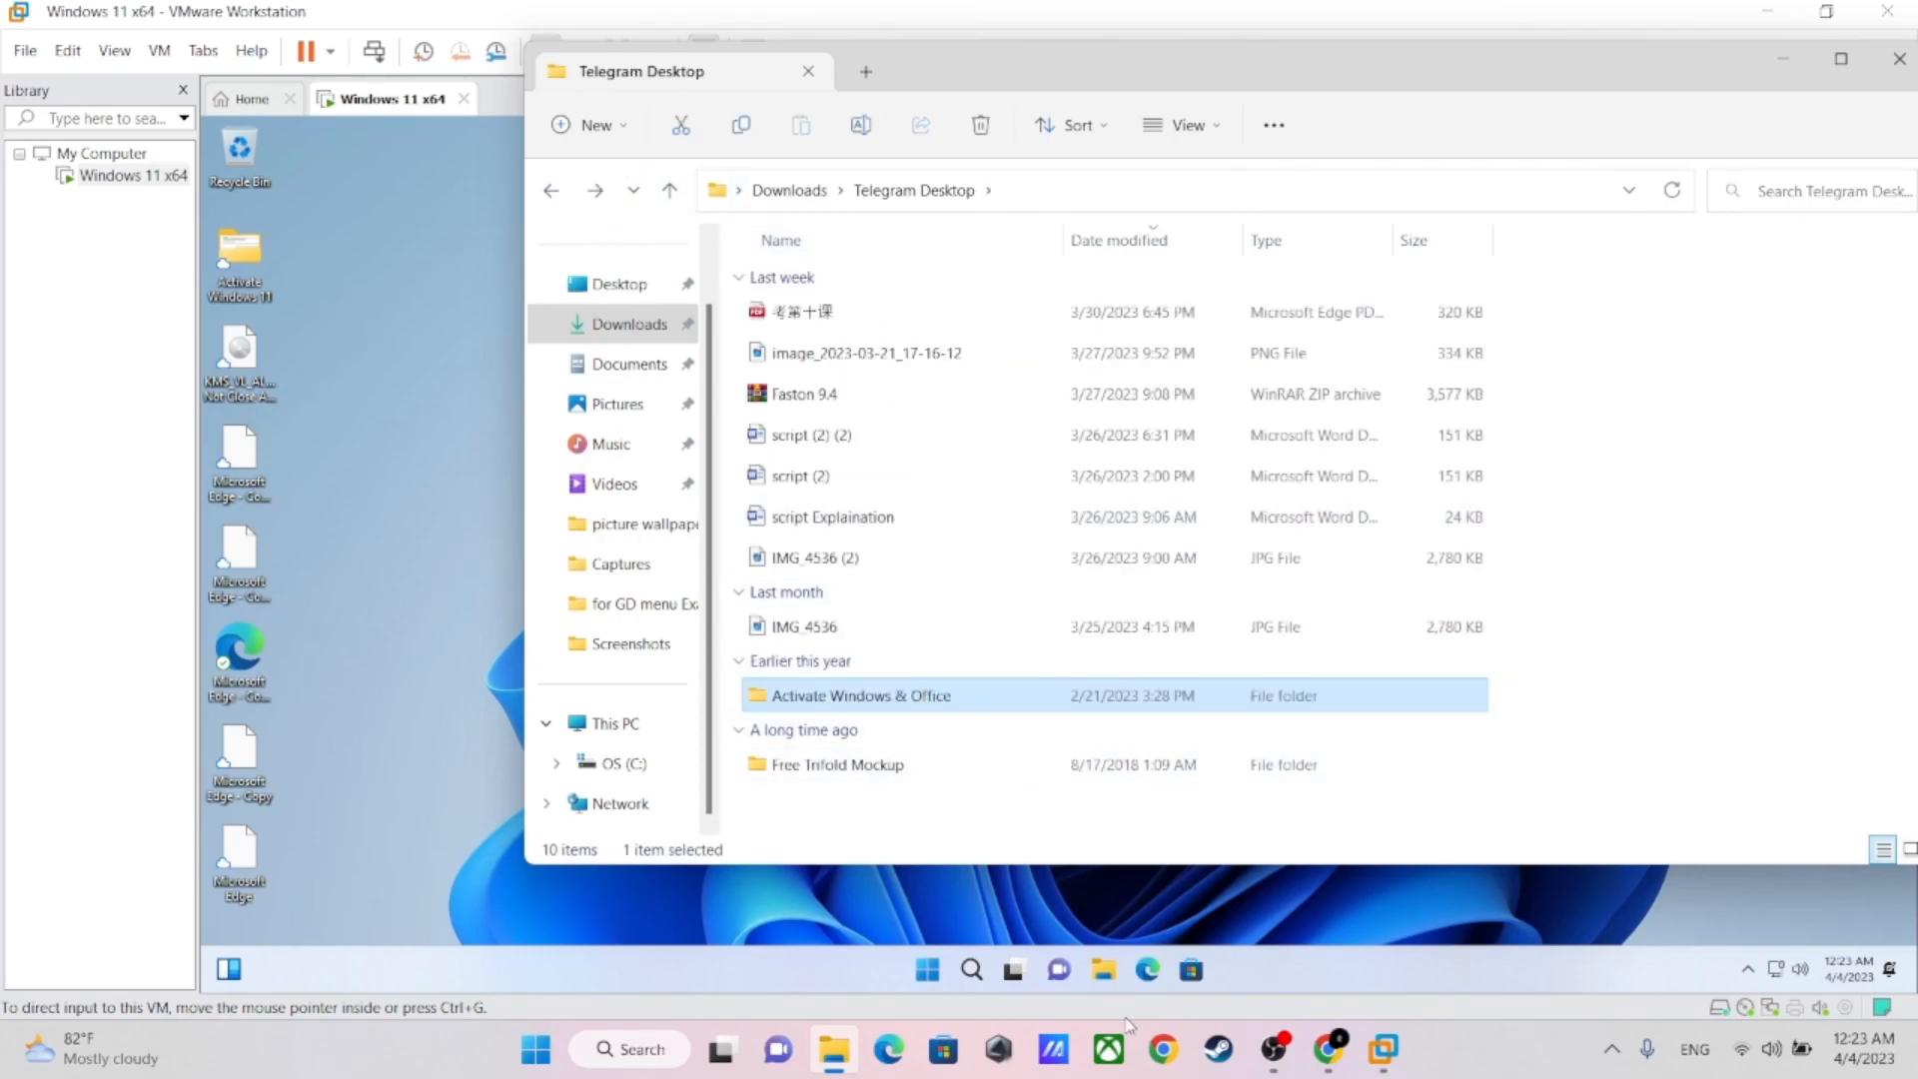
left_click(796, 699)
double_click(838, 696)
left_click(1039, 711)
double_click(1039, 711)
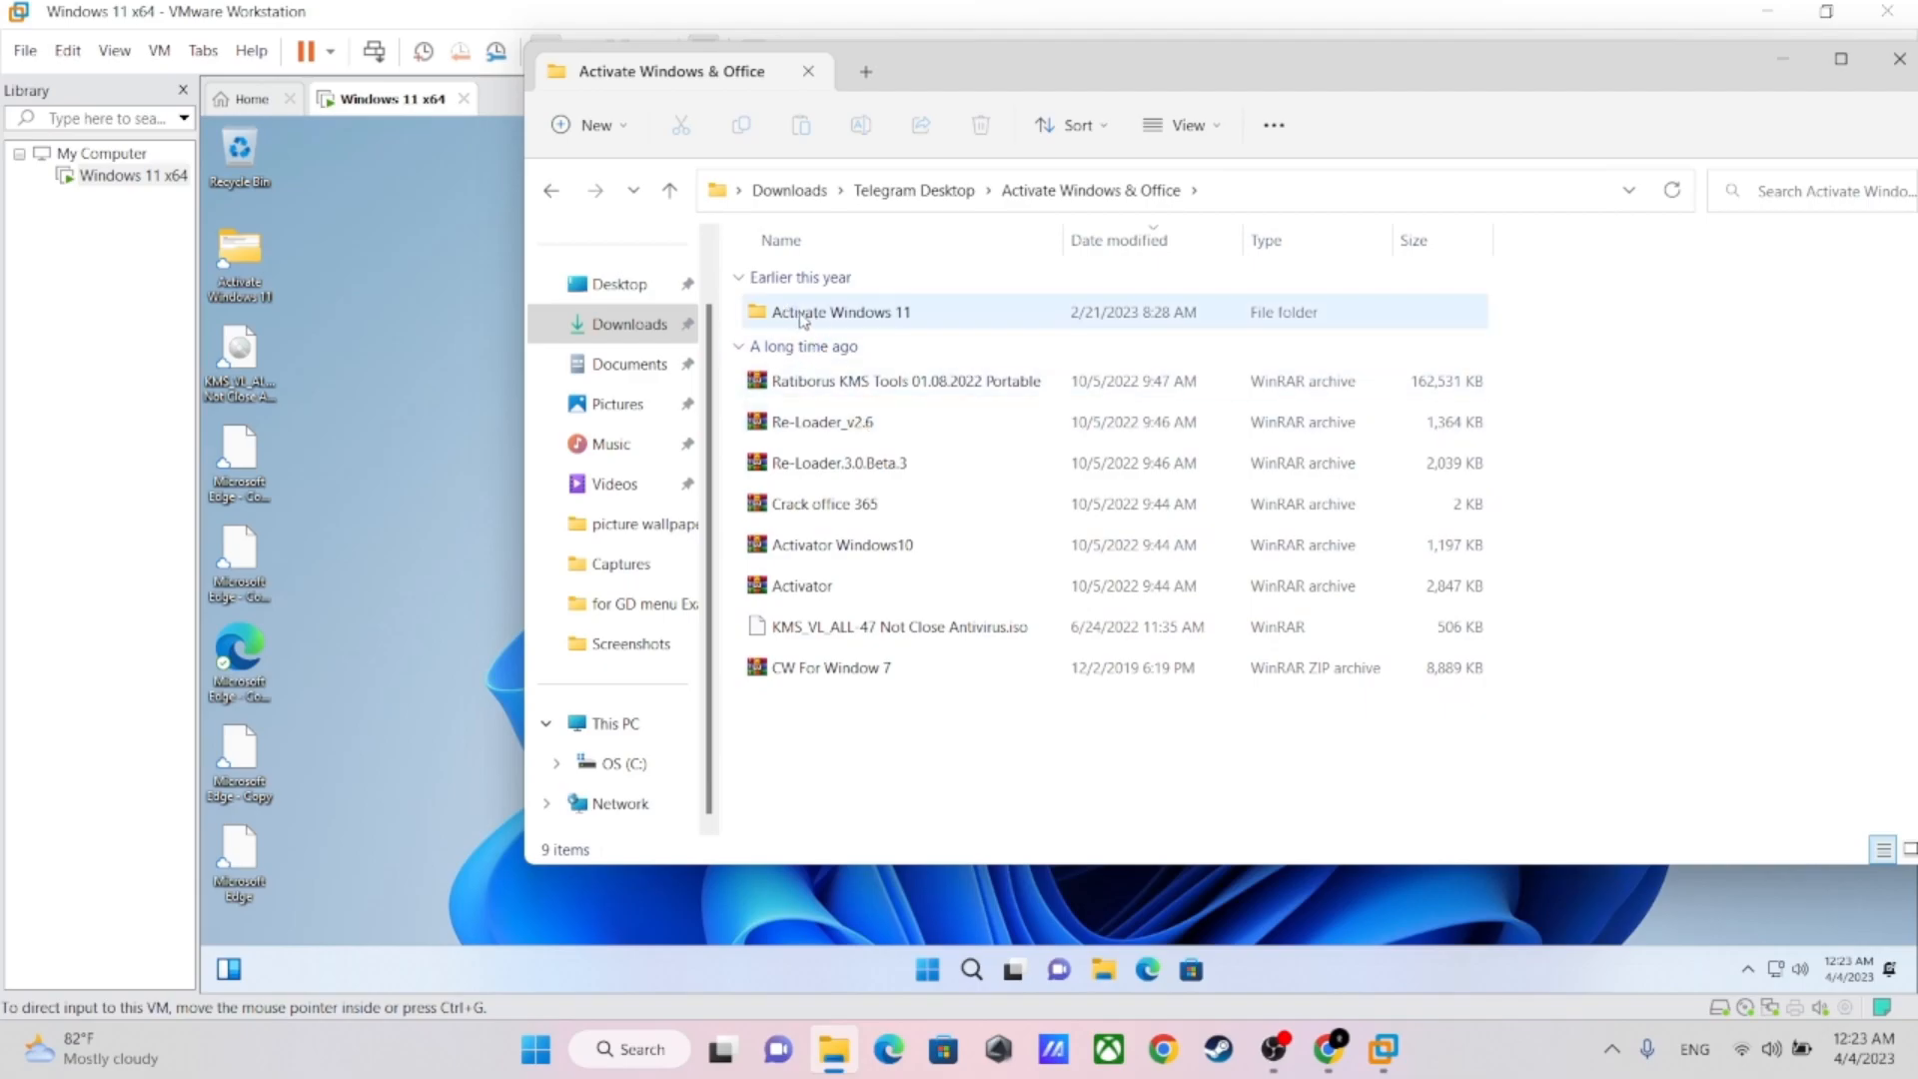
left_click(829, 637)
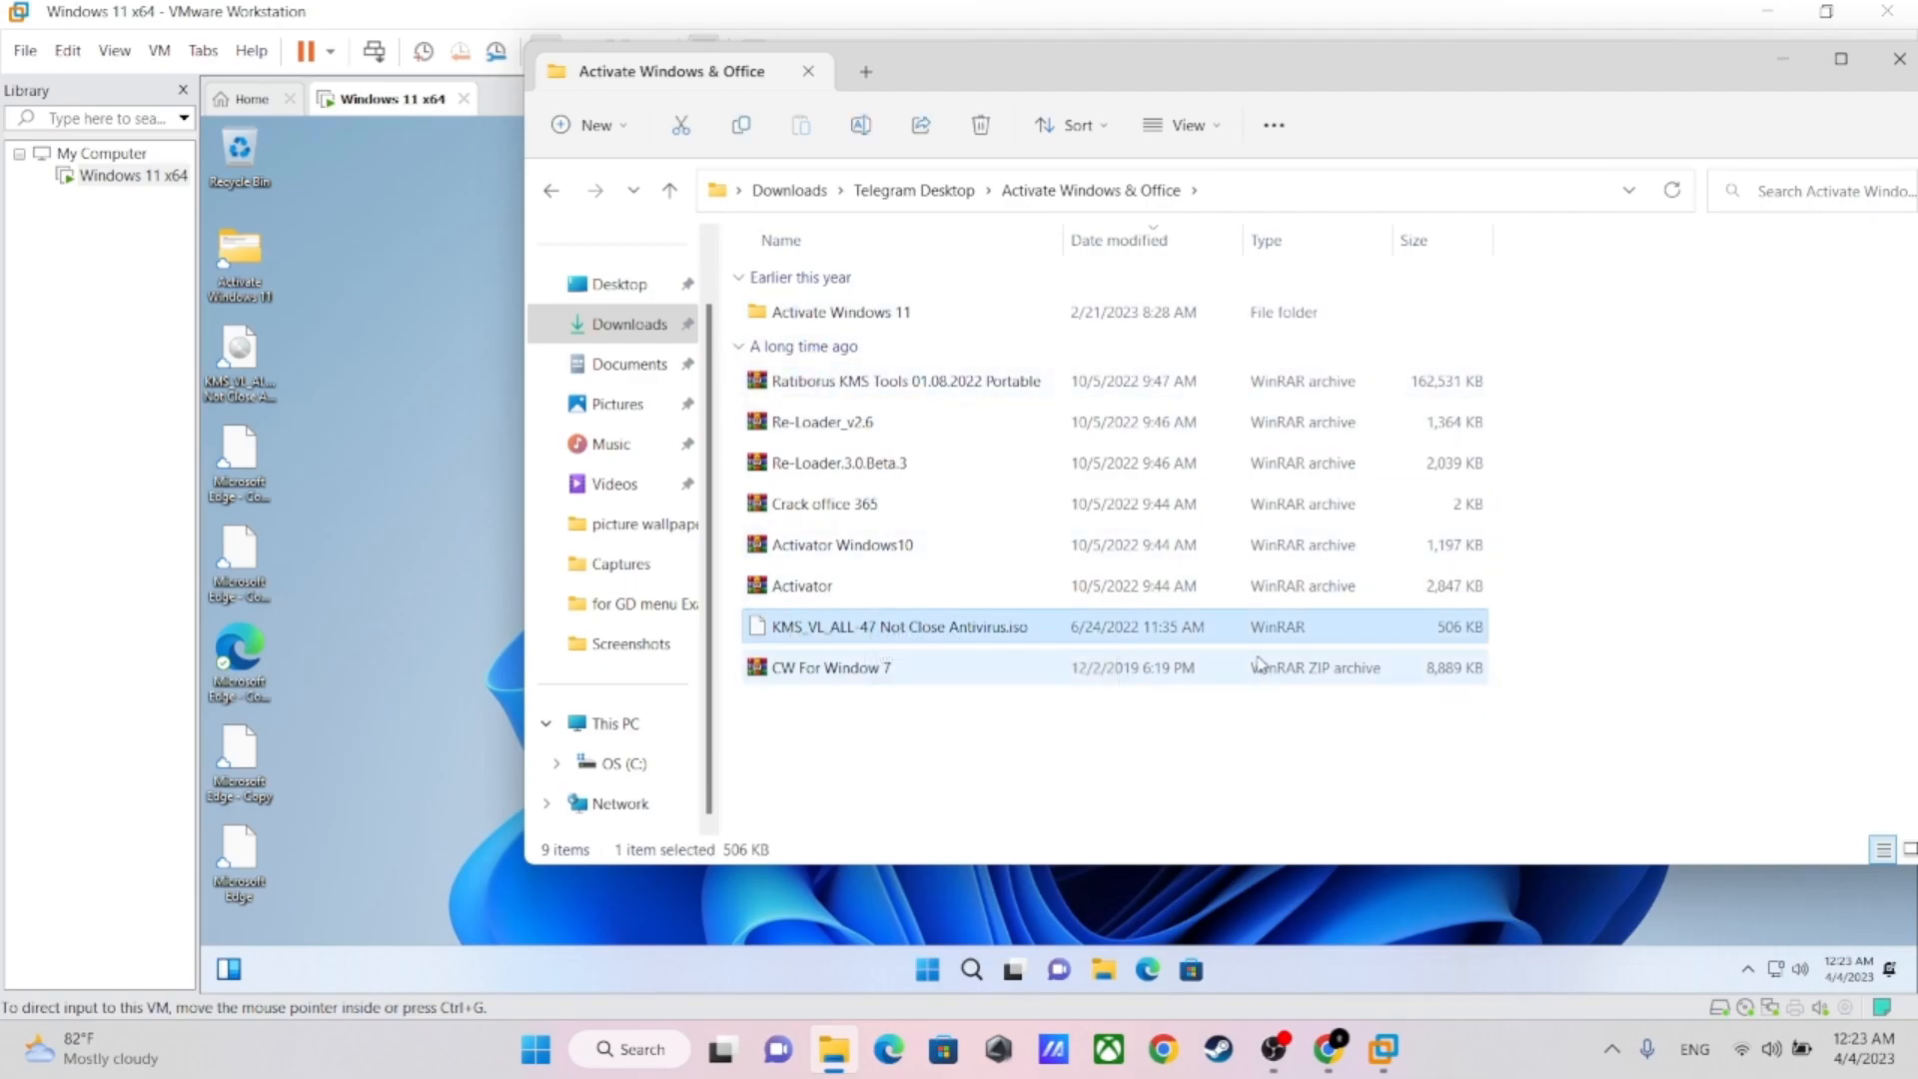
left_click(1783, 58)
Replace the KMS_VL_ALL-47 Not Close Antivirus file on the virtual machine's desktop with the copied one, placed below the Activate Windows 11 folder
right_click(249, 373)
left_click(429, 404)
left_click(1107, 575)
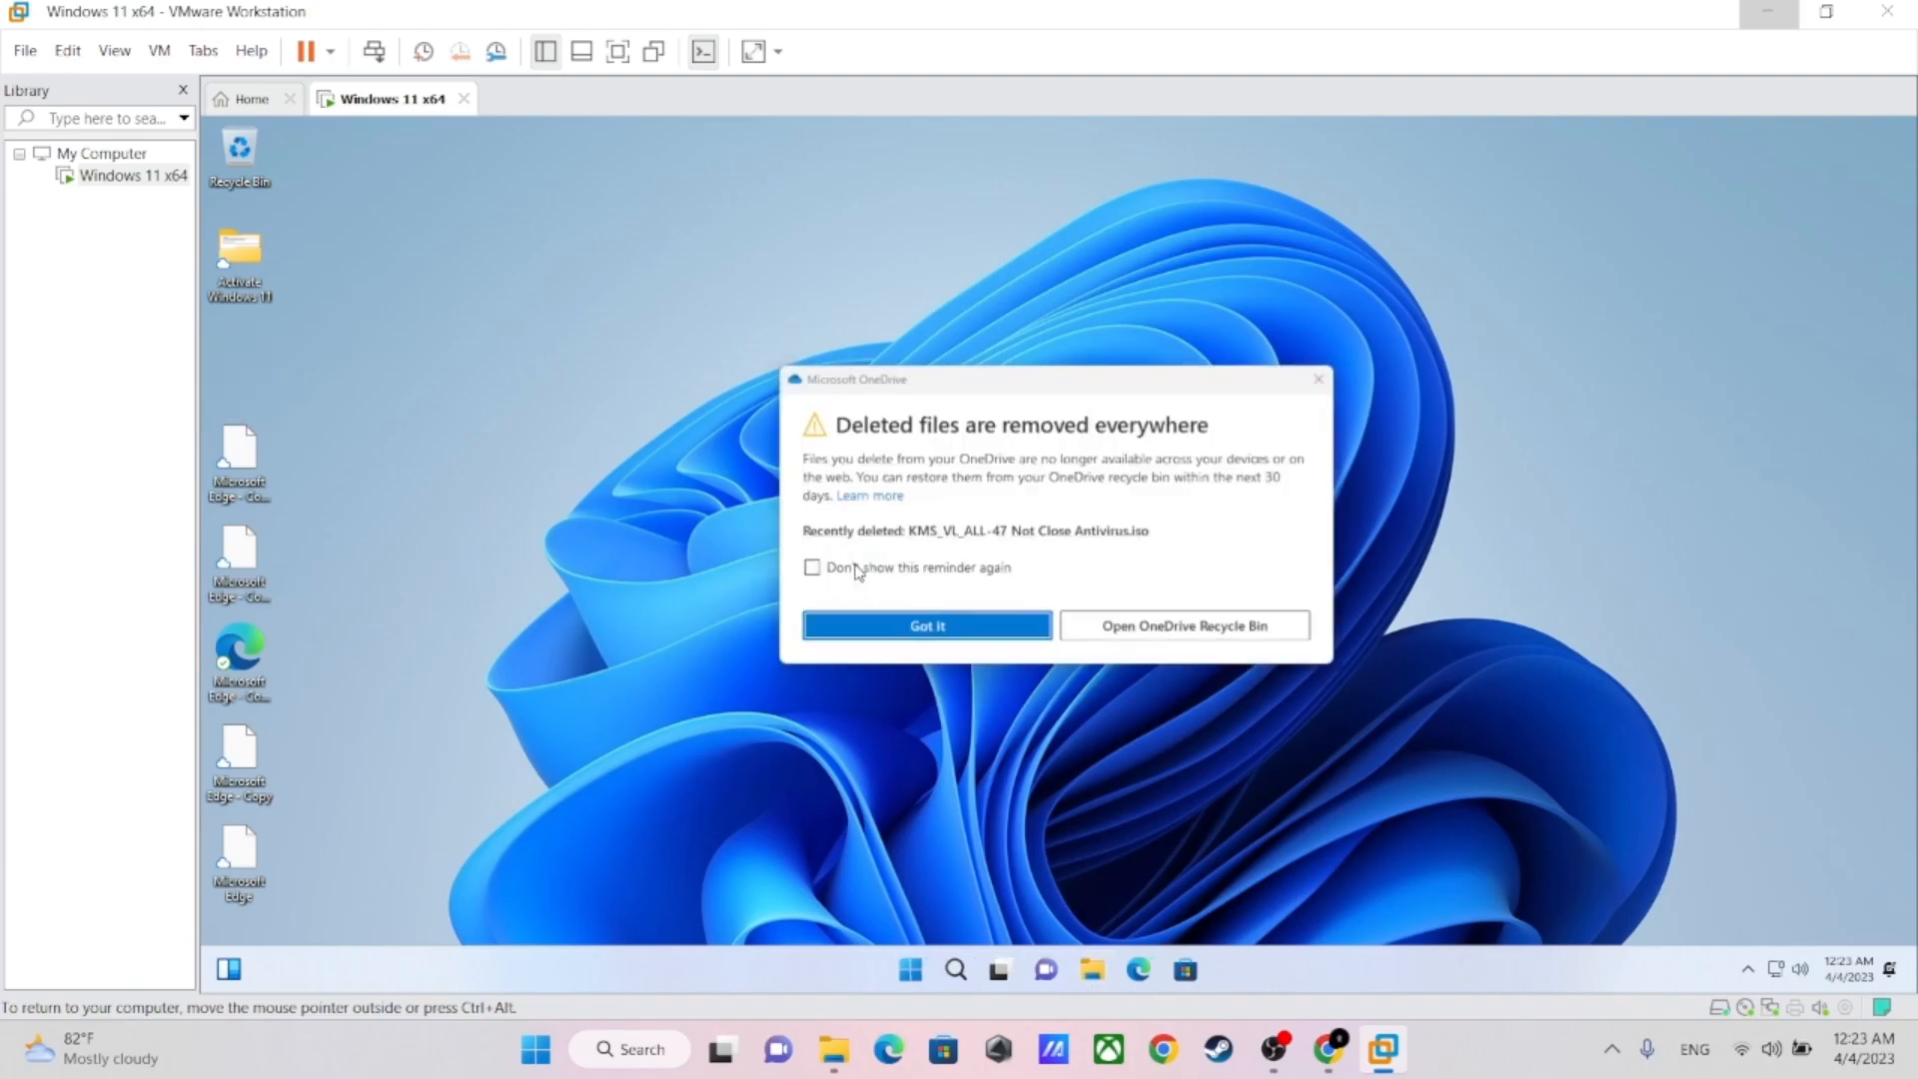
left_click(860, 631)
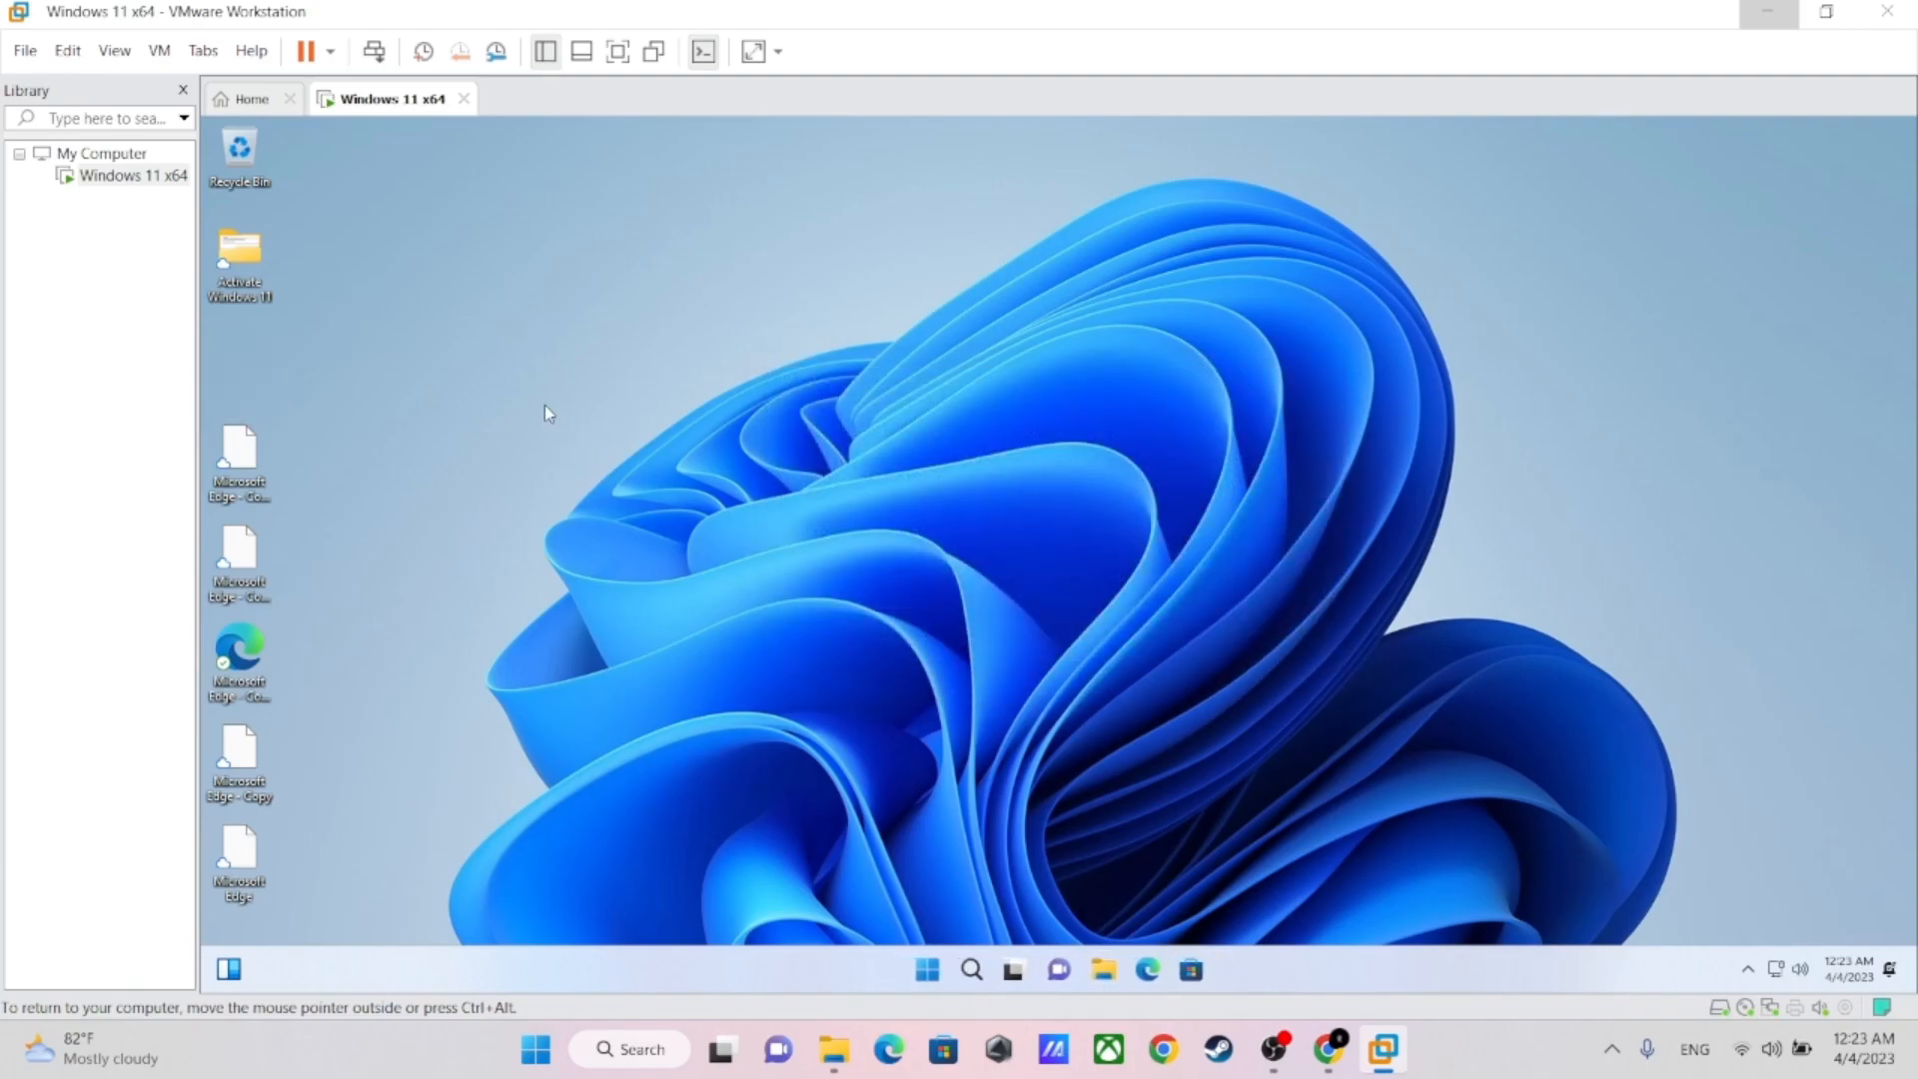
key("ctrl+v")
left_click_drag(326, 171, 242, 358)
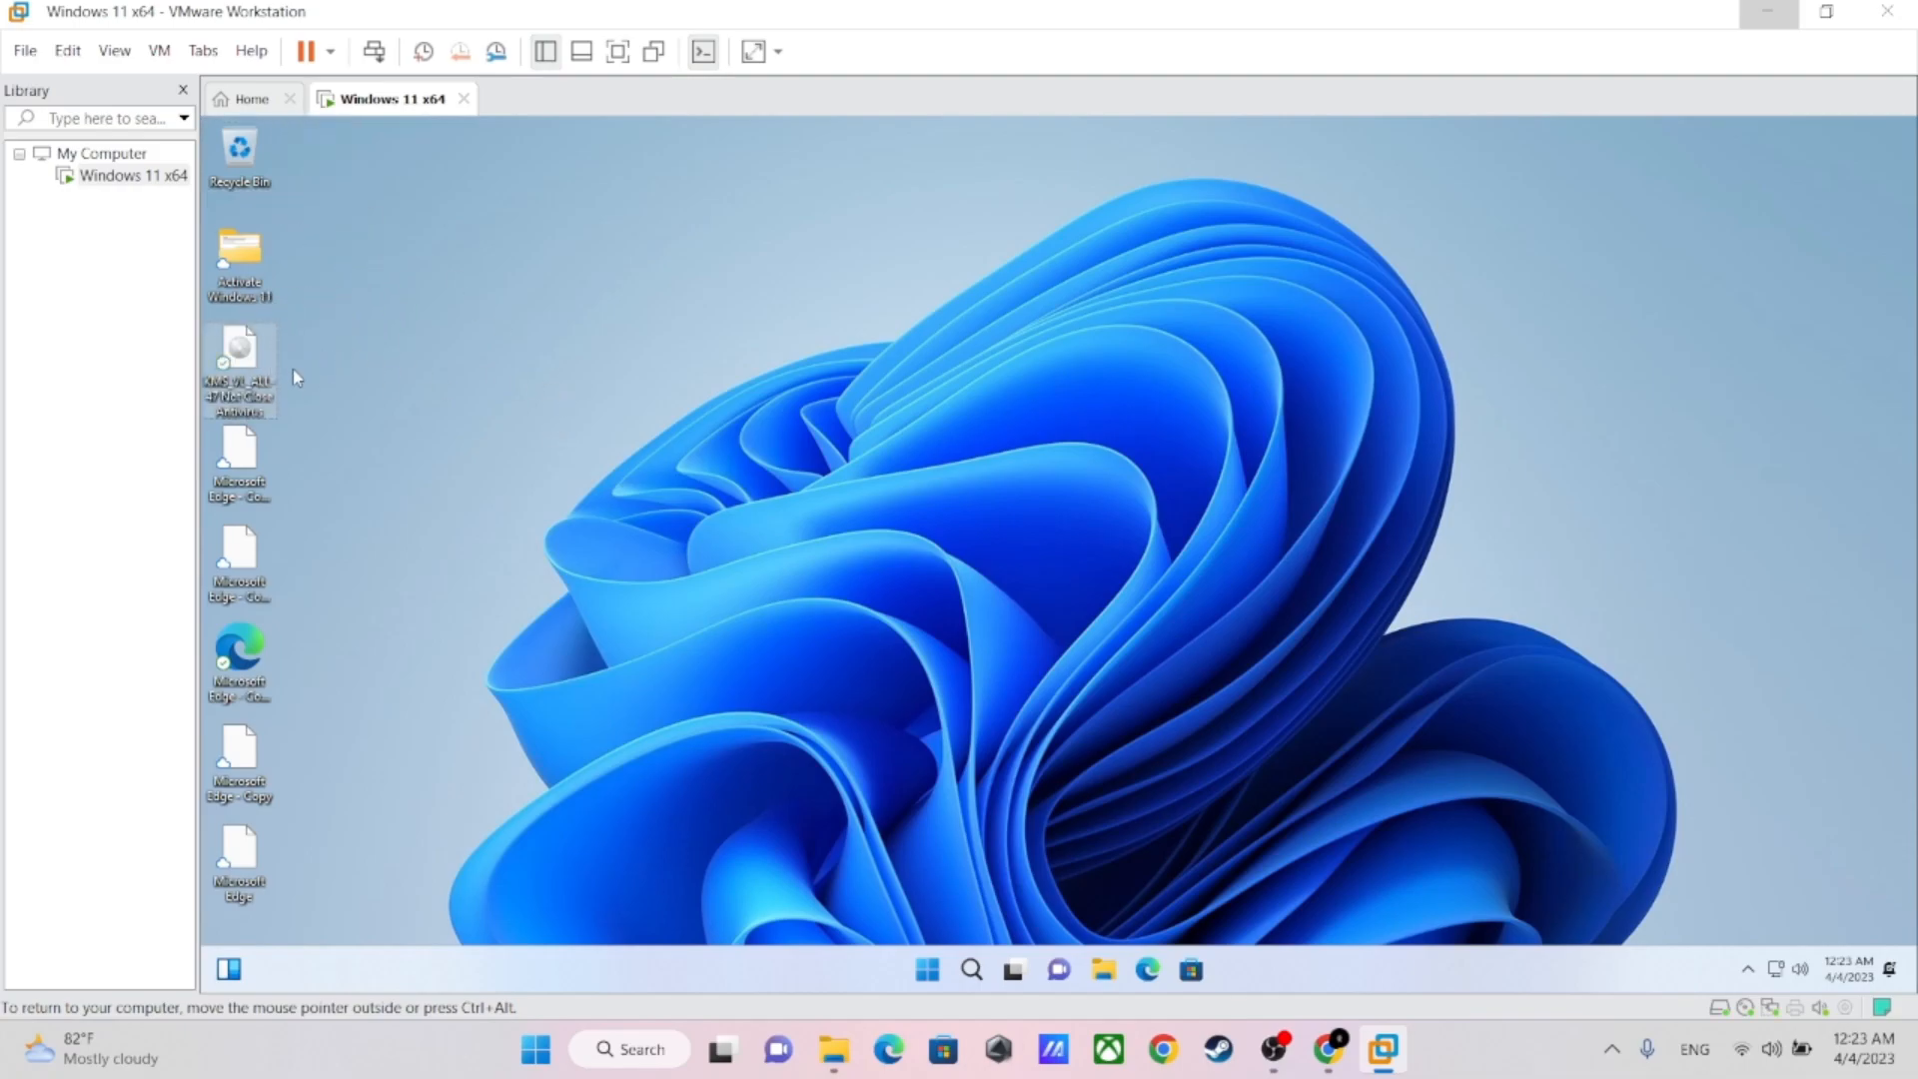
Mount the KMS_VL_ALL-47 ISO and run the Activate script from its KMS_VL_ALL-47 folder as administrator, allowing it to run
double_click(240, 355)
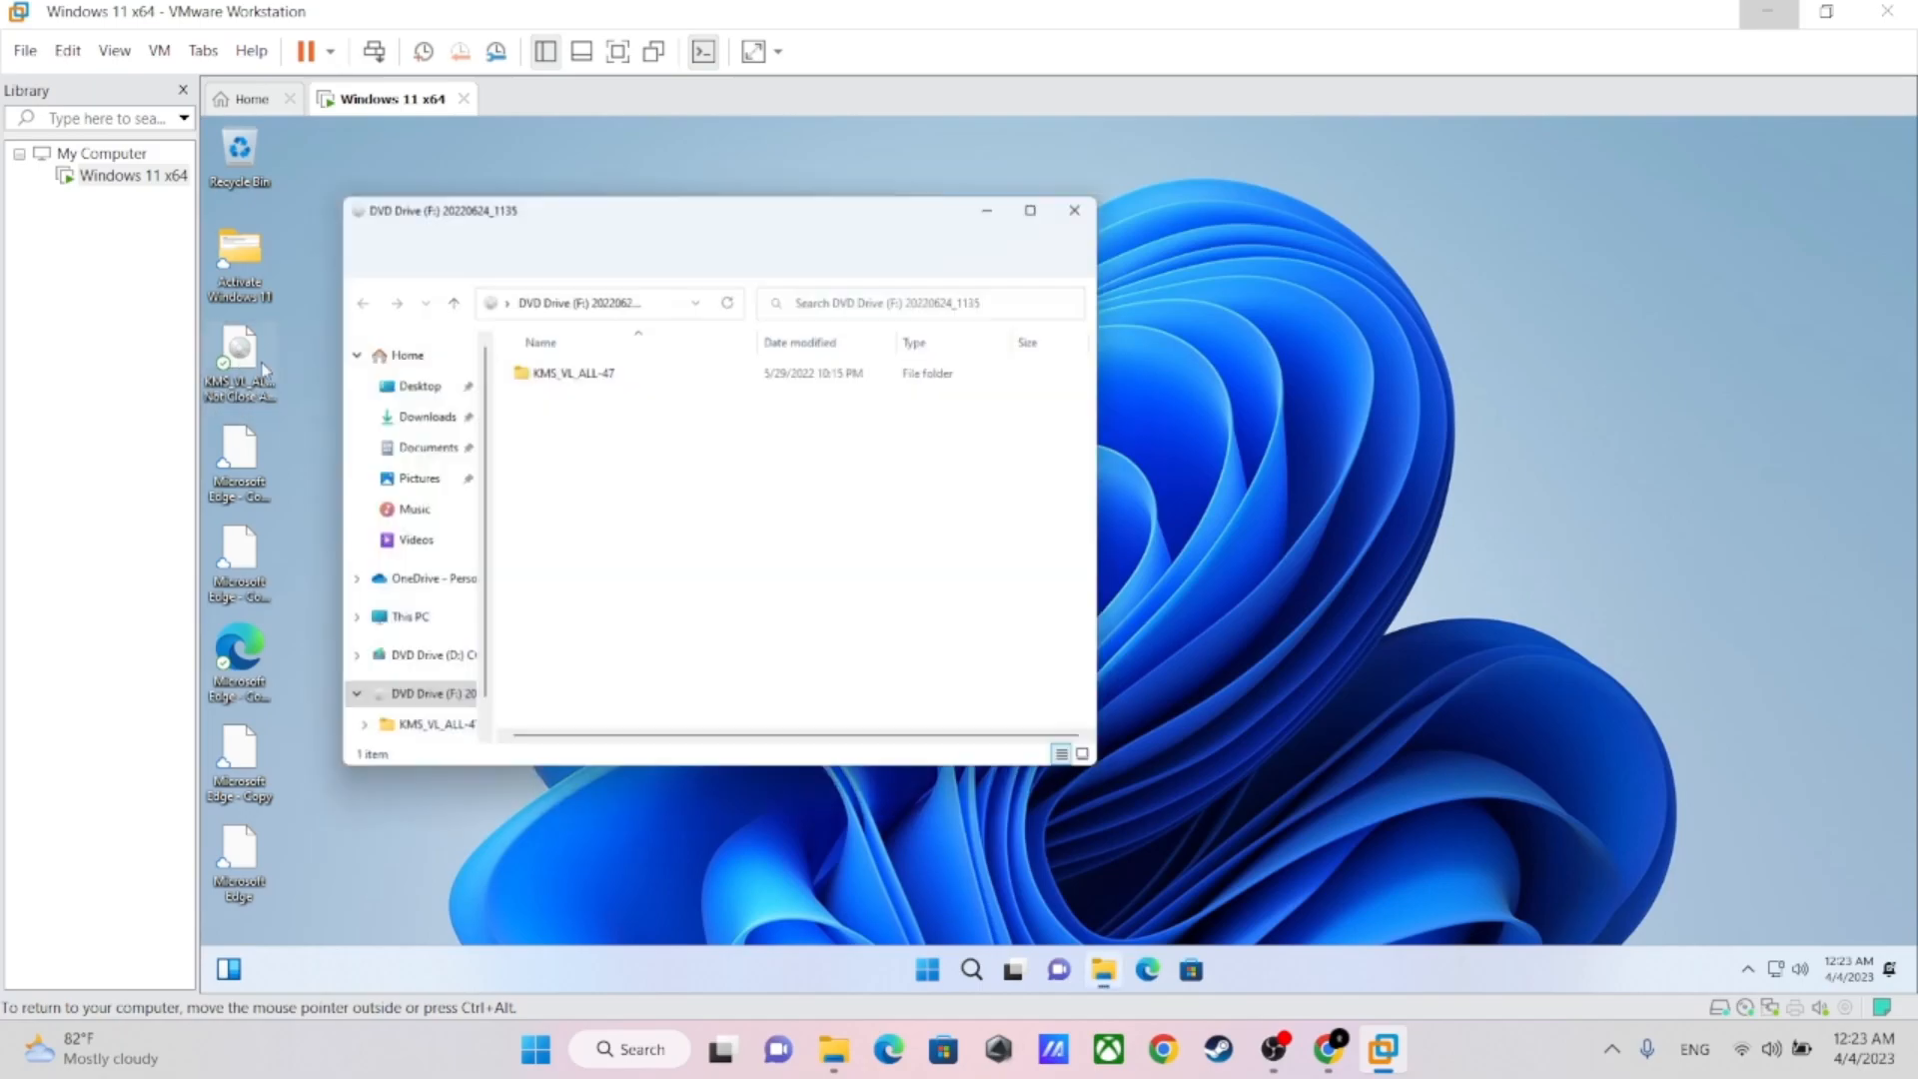
double_click(558, 372)
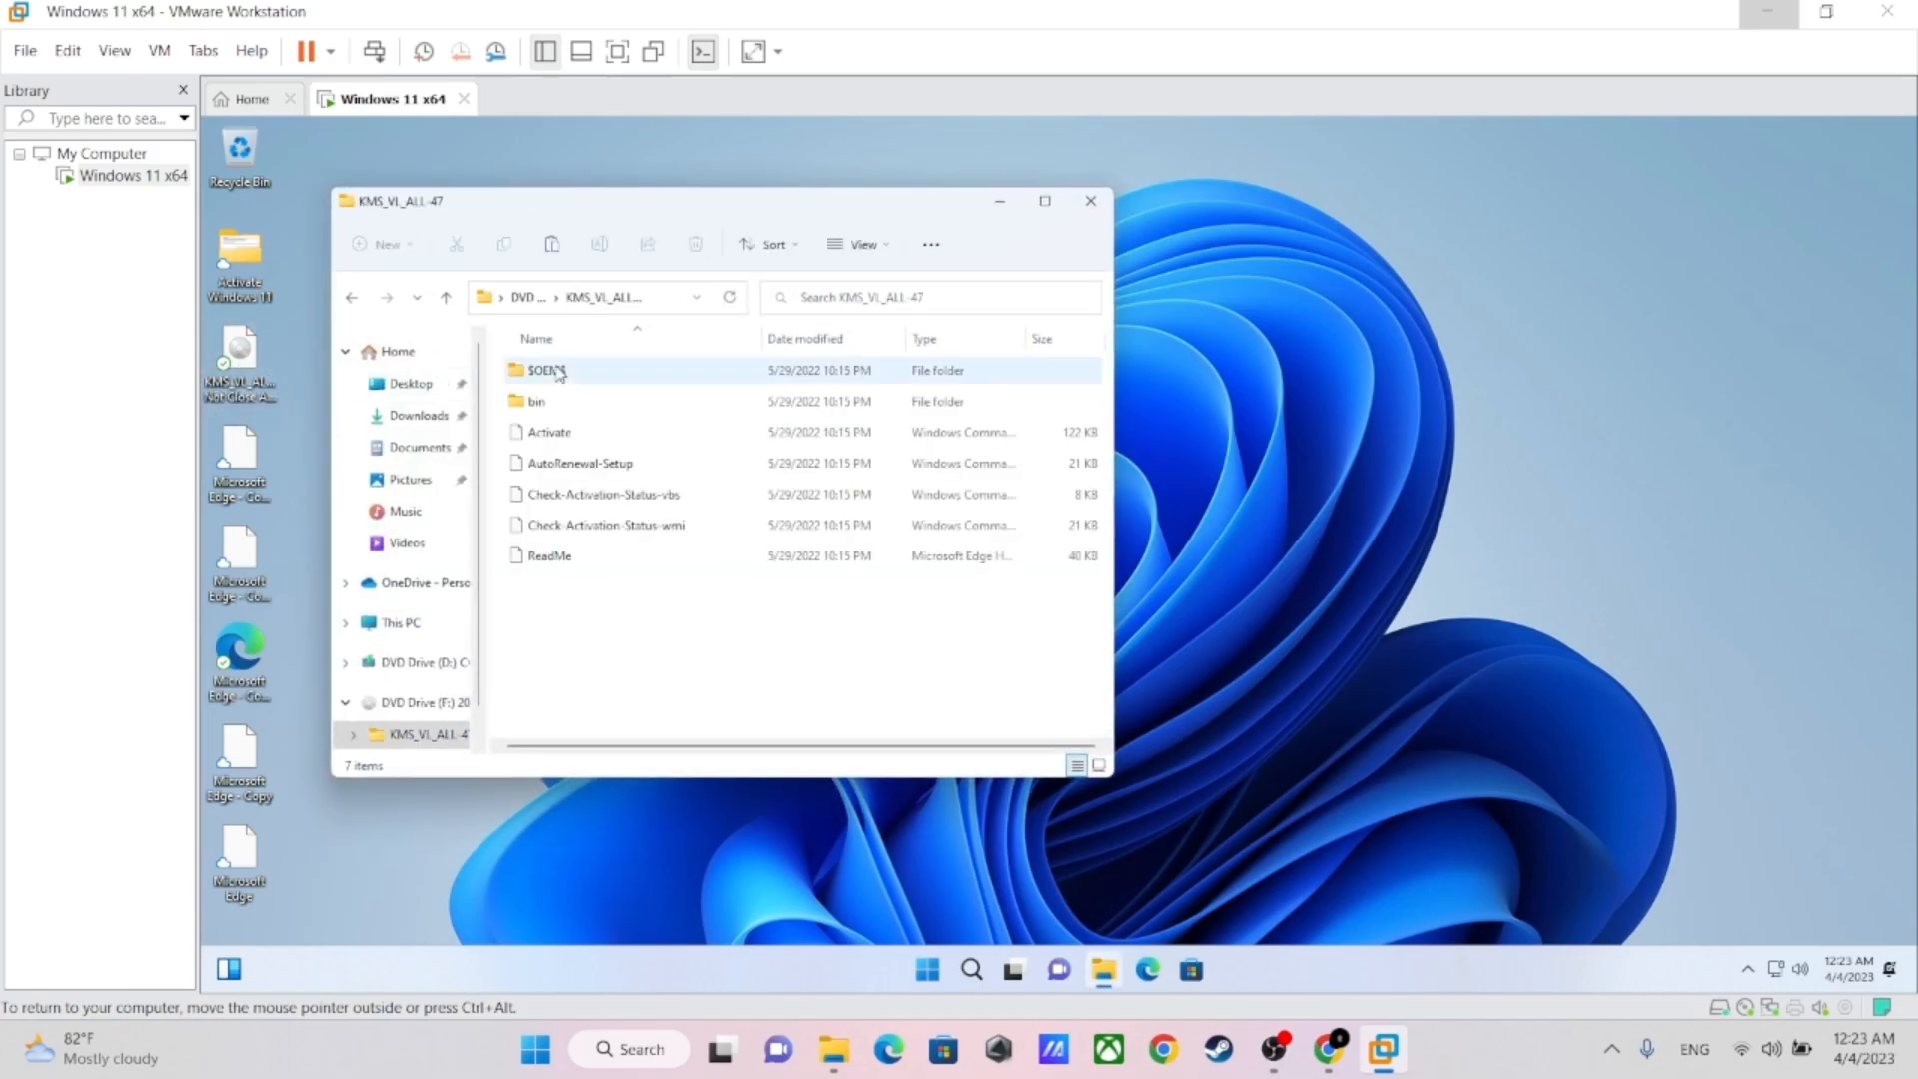
right_click(552, 440)
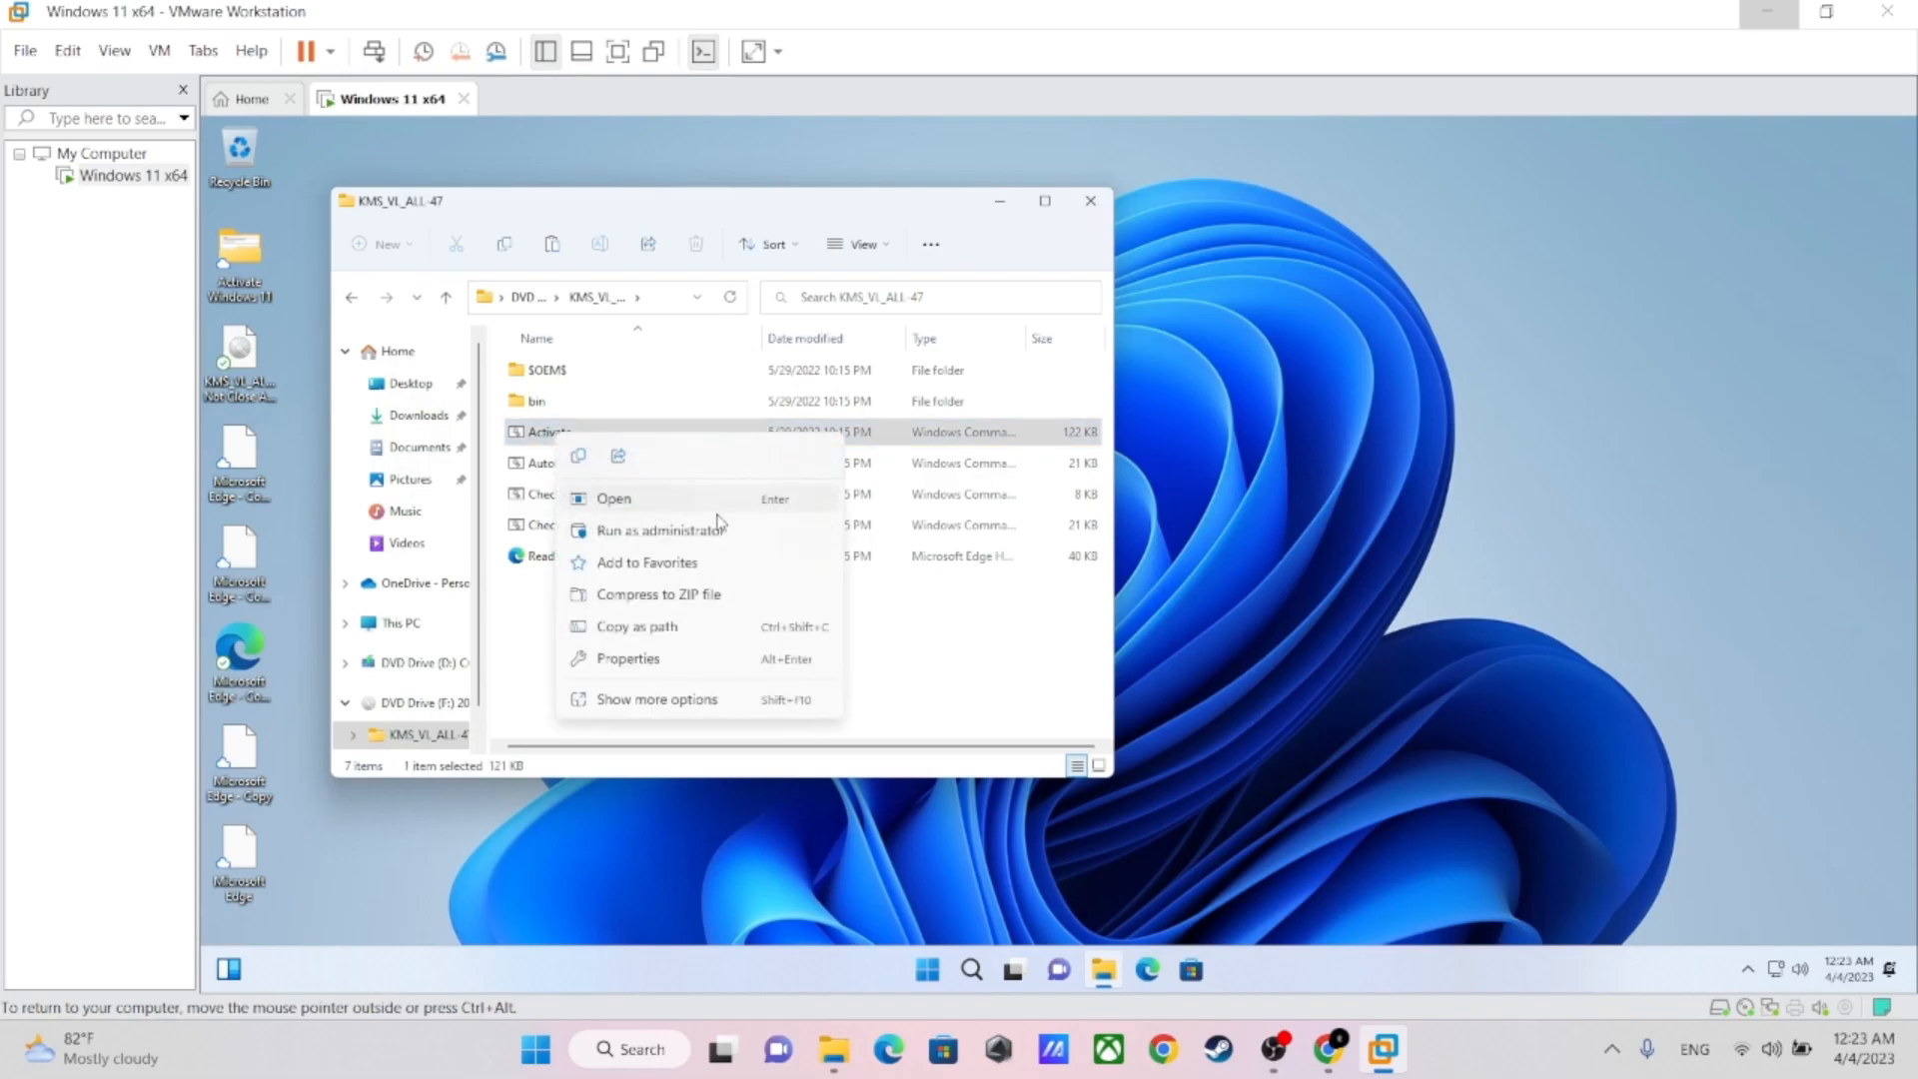
left_click(620, 536)
left_click(927, 697)
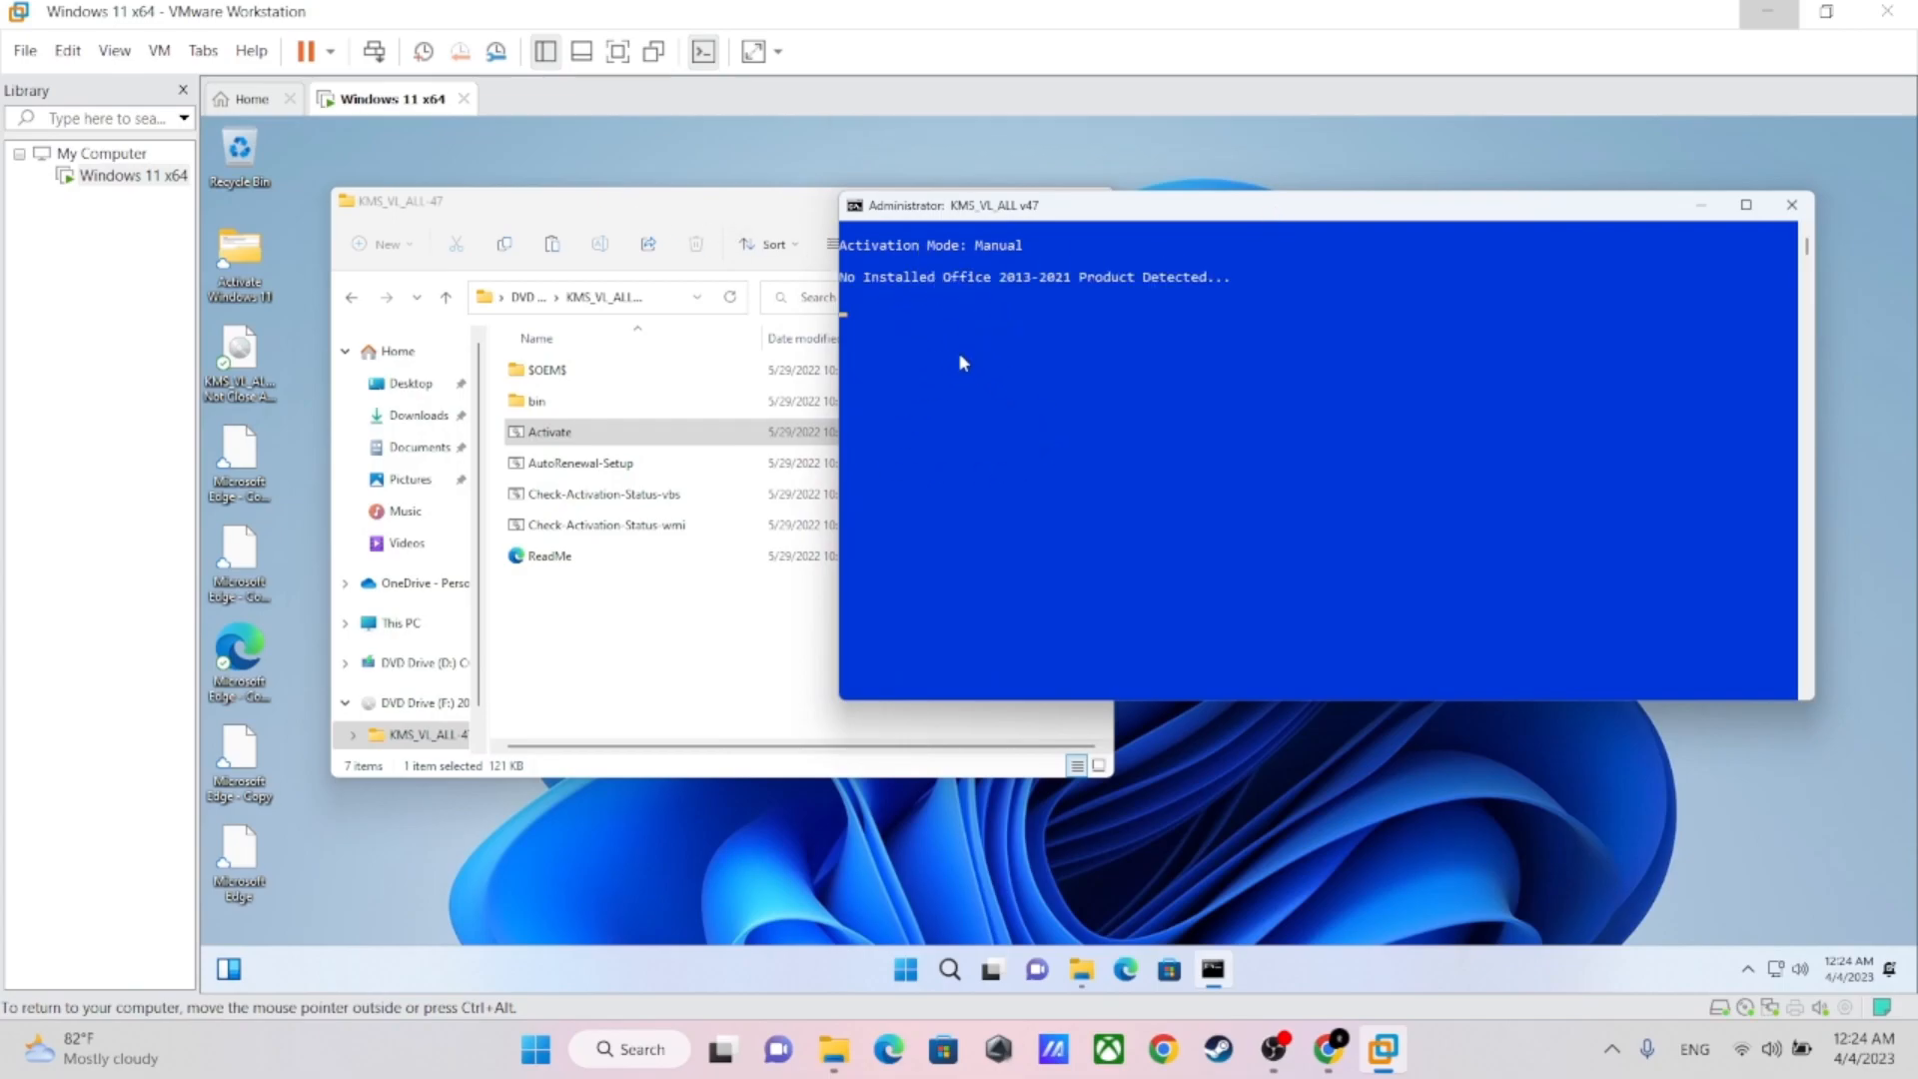
Close File Explorer, let the KMS_VL_ALL script finish, close its console window and refresh the desktop
left_click(723, 210)
left_click(1079, 211)
left_click_drag(1079, 211, 925, 178)
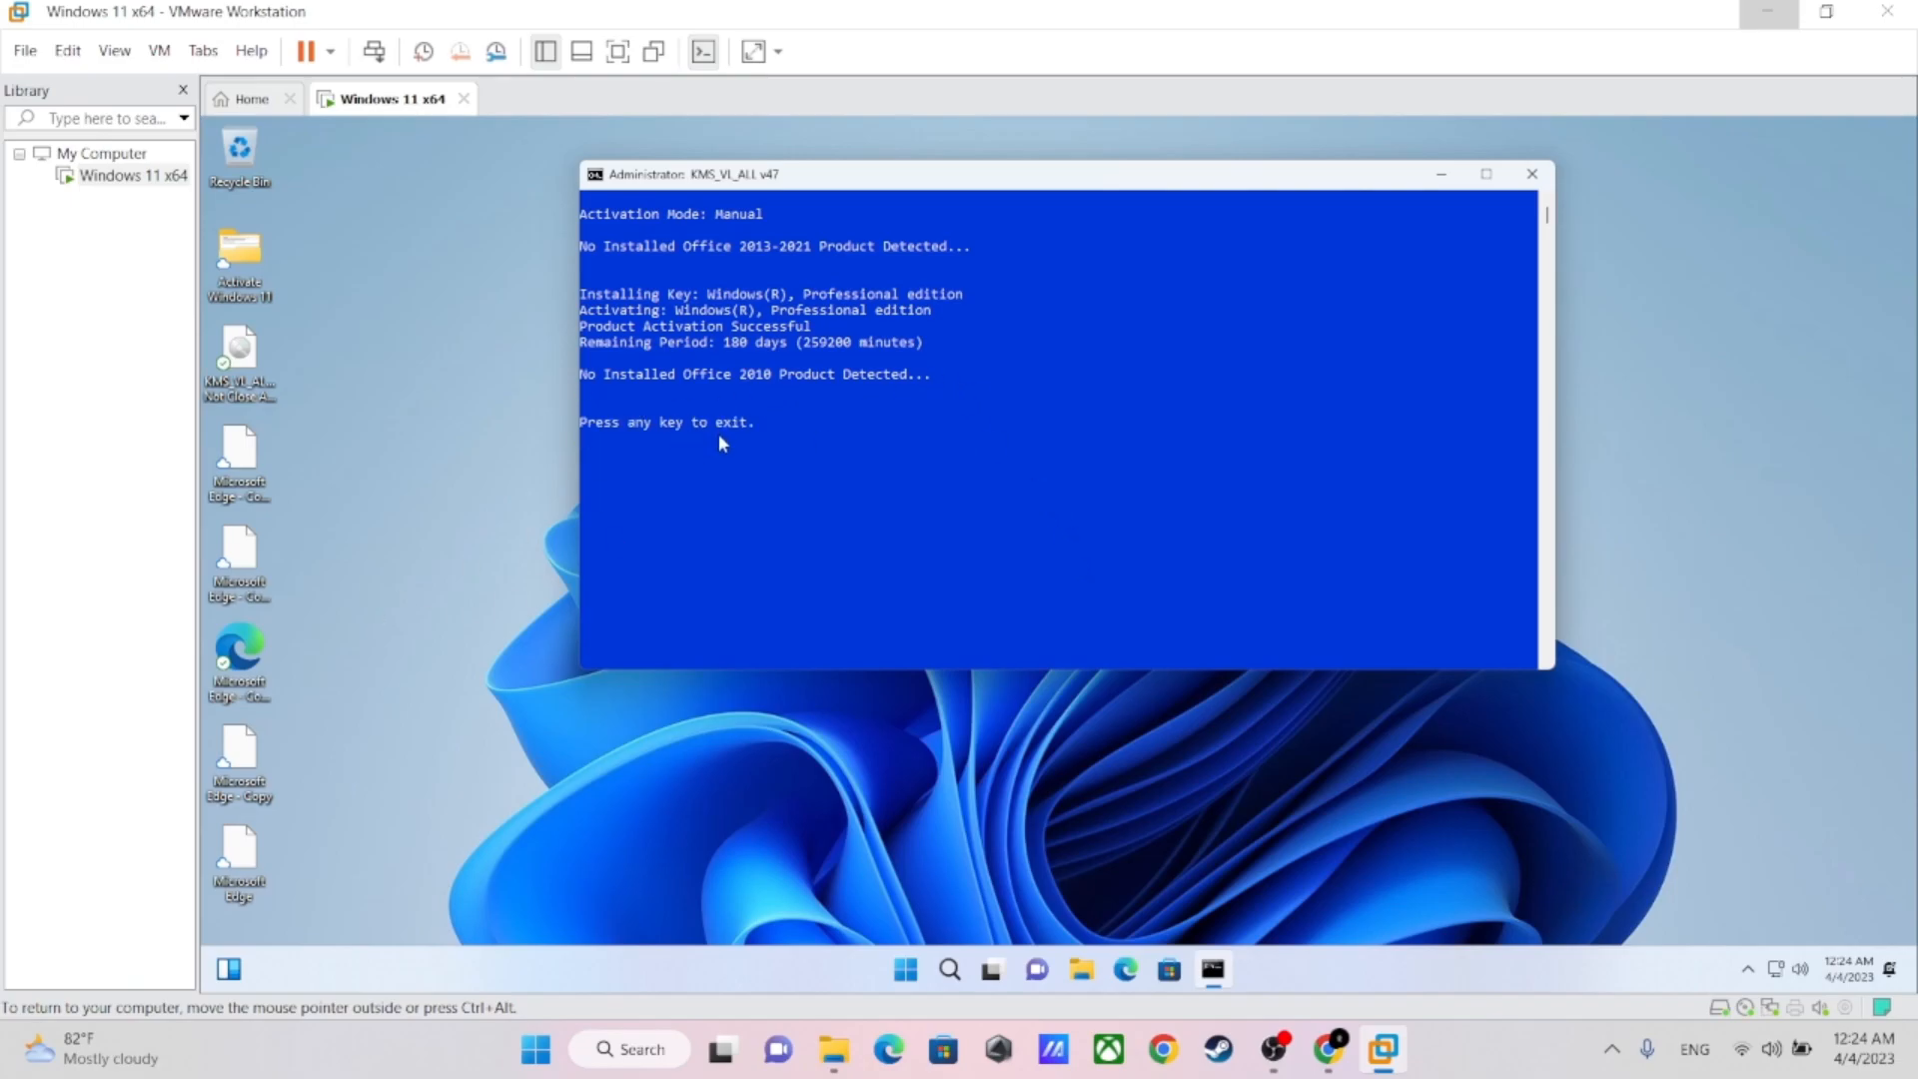
left_click(761, 420)
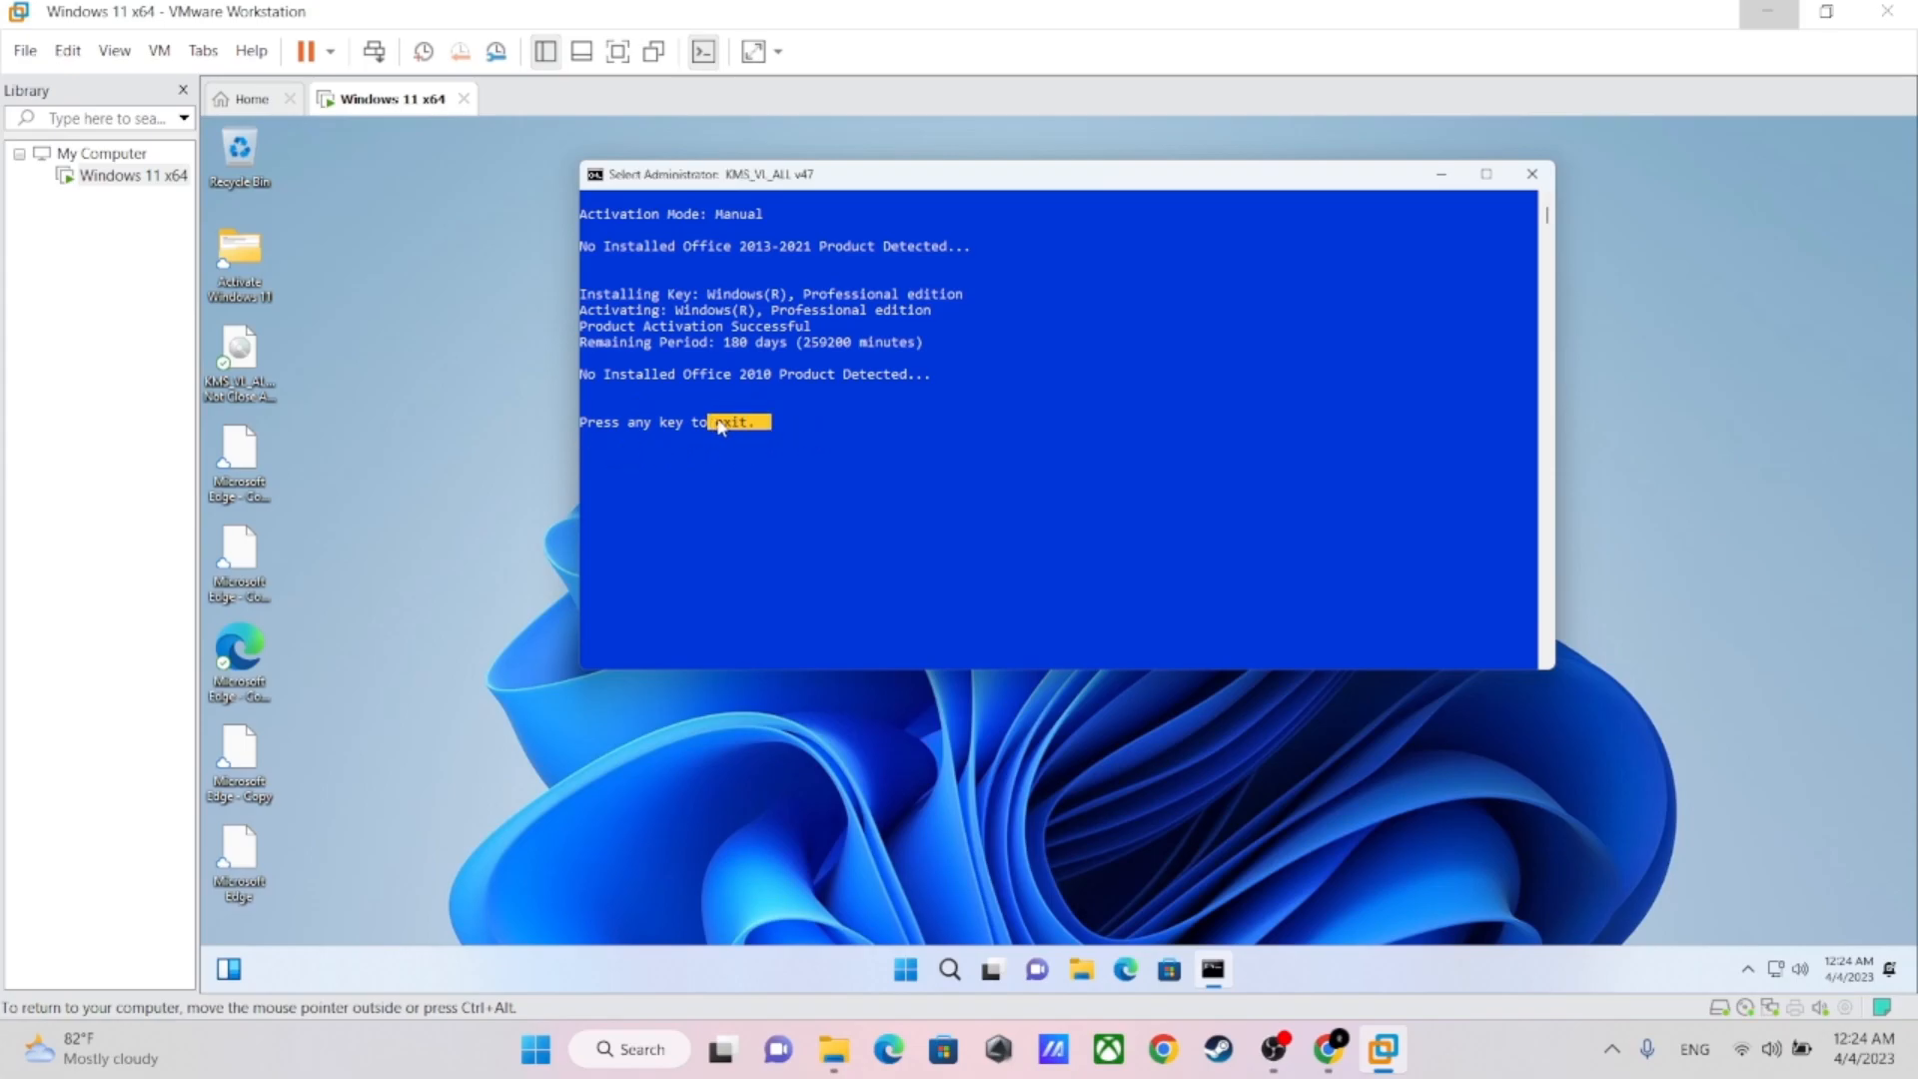
left_click(1532, 174)
right_click(832, 327)
left_click(930, 460)
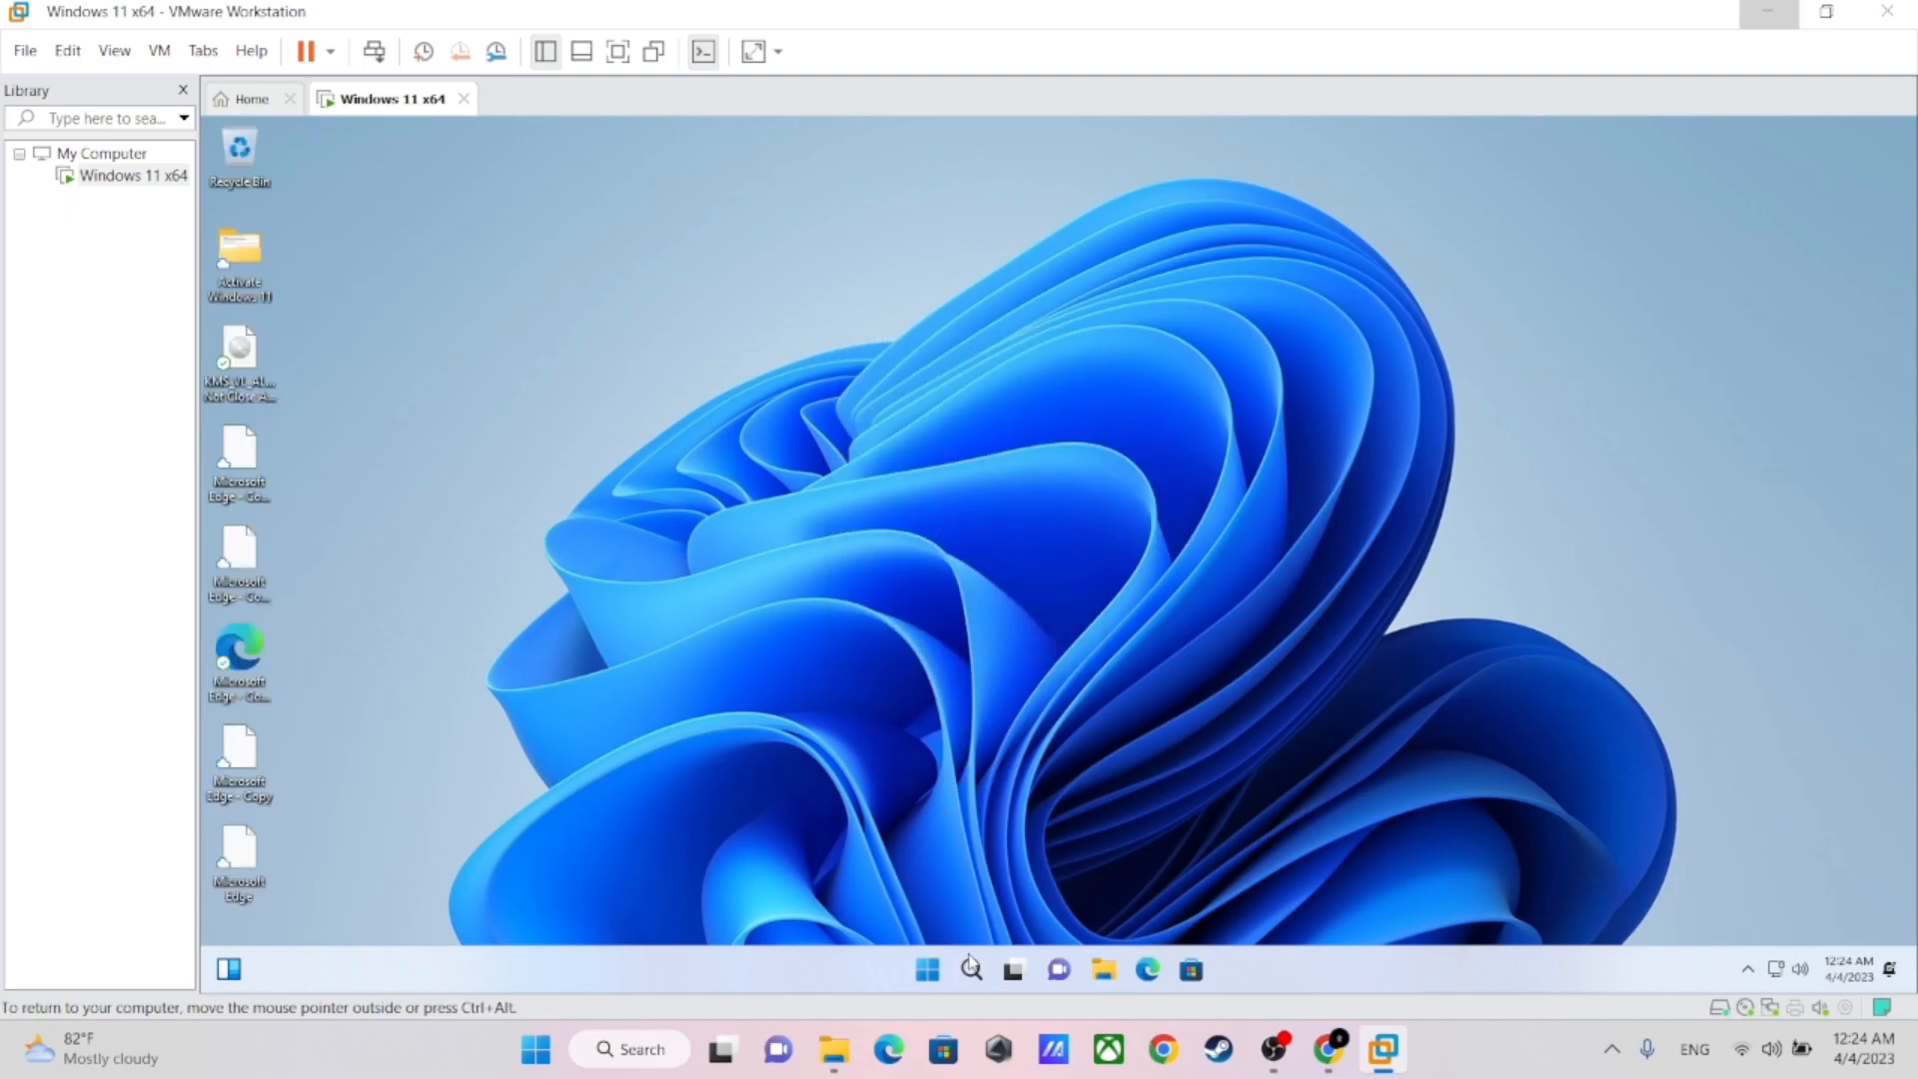
Check the activation state in the recently opened Activation settings, close Settings and refresh the desktop
left_click(971, 969)
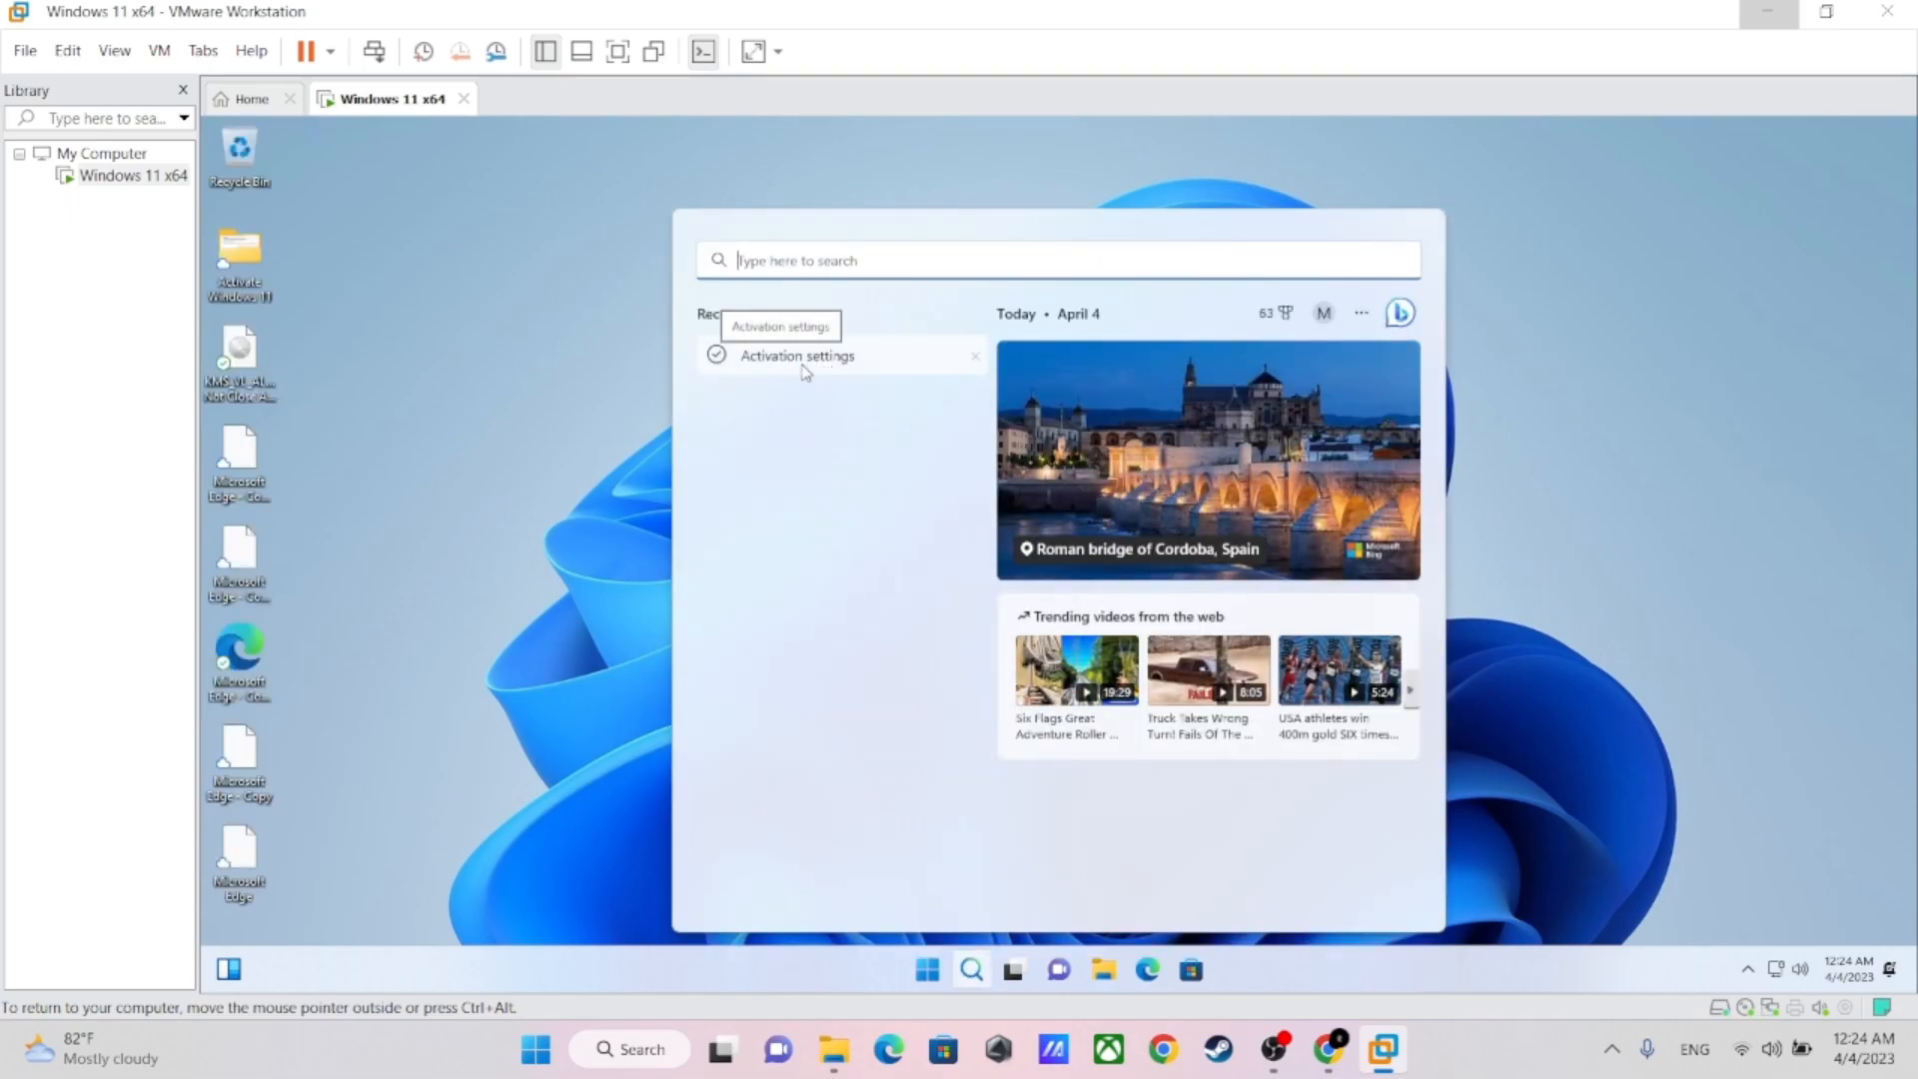
left_click(807, 369)
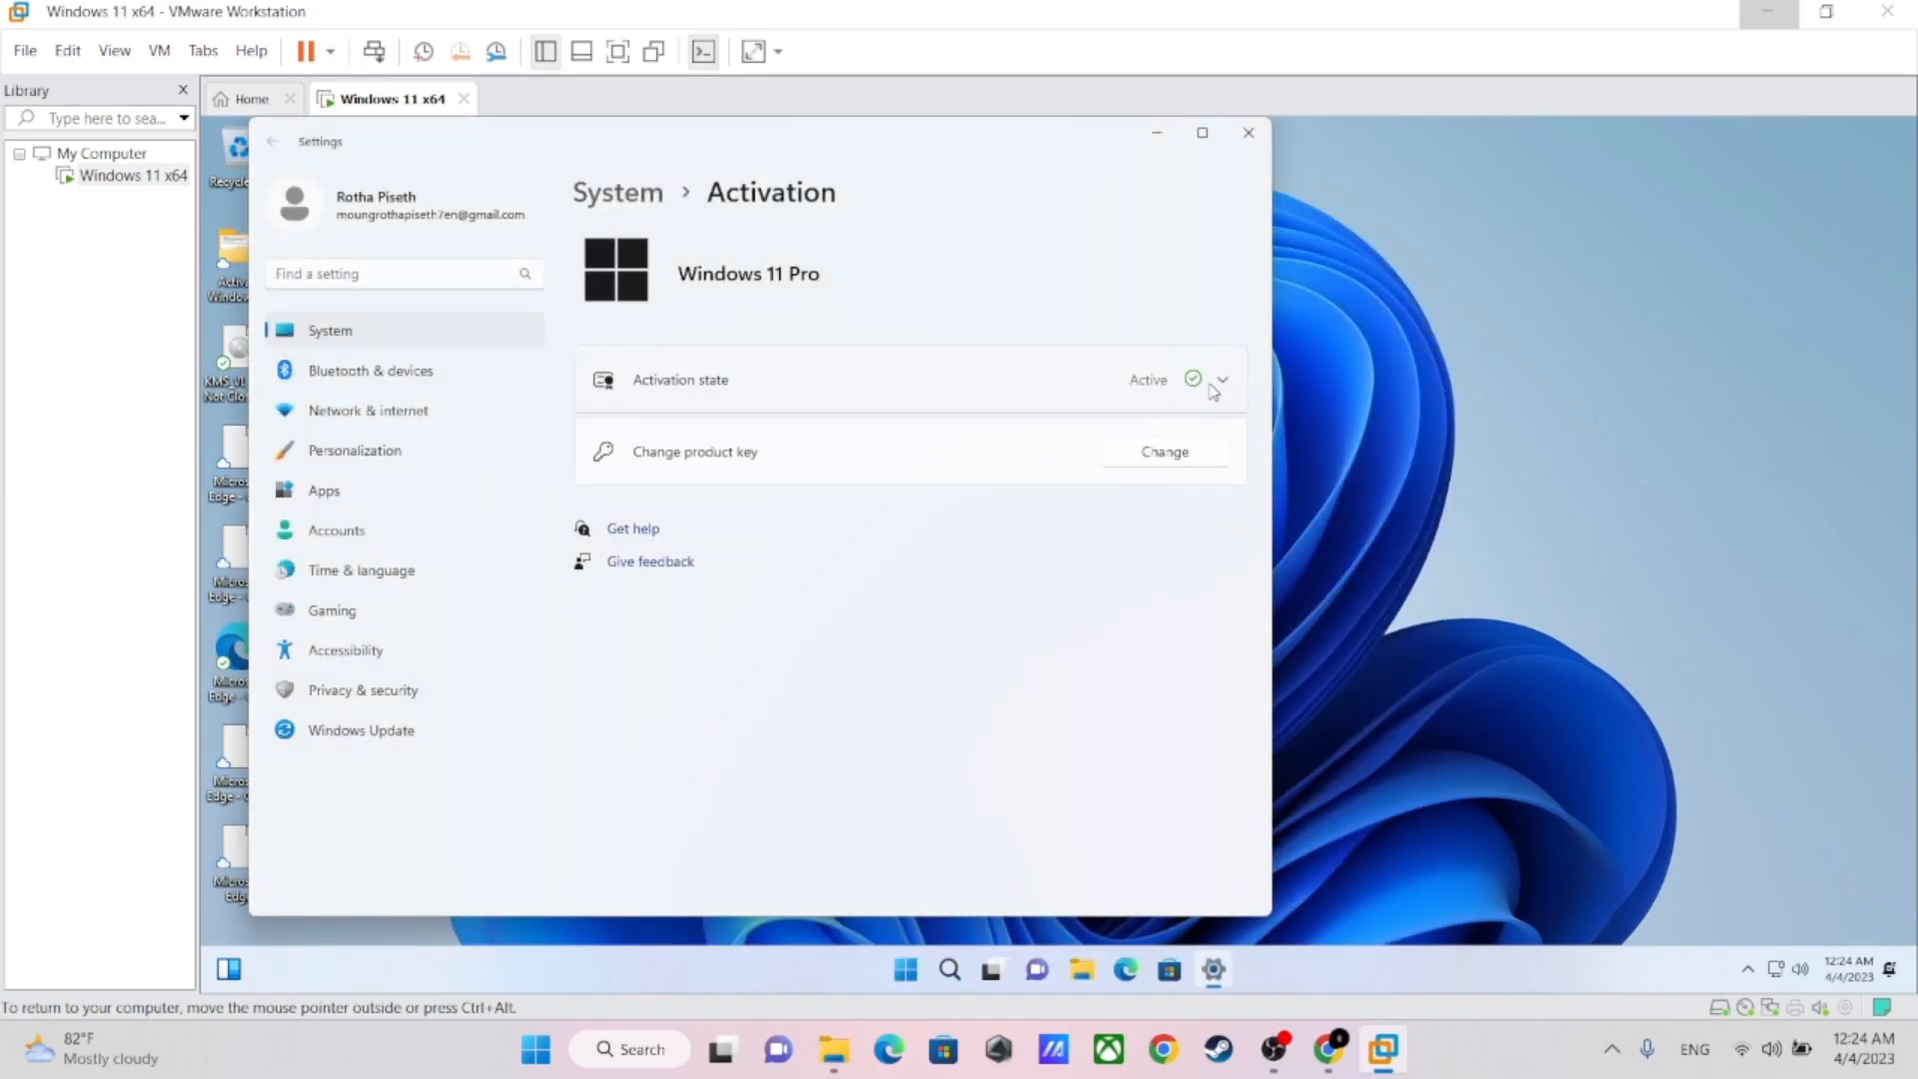
left_click(1247, 132)
right_click(744, 278)
left_click(825, 400)
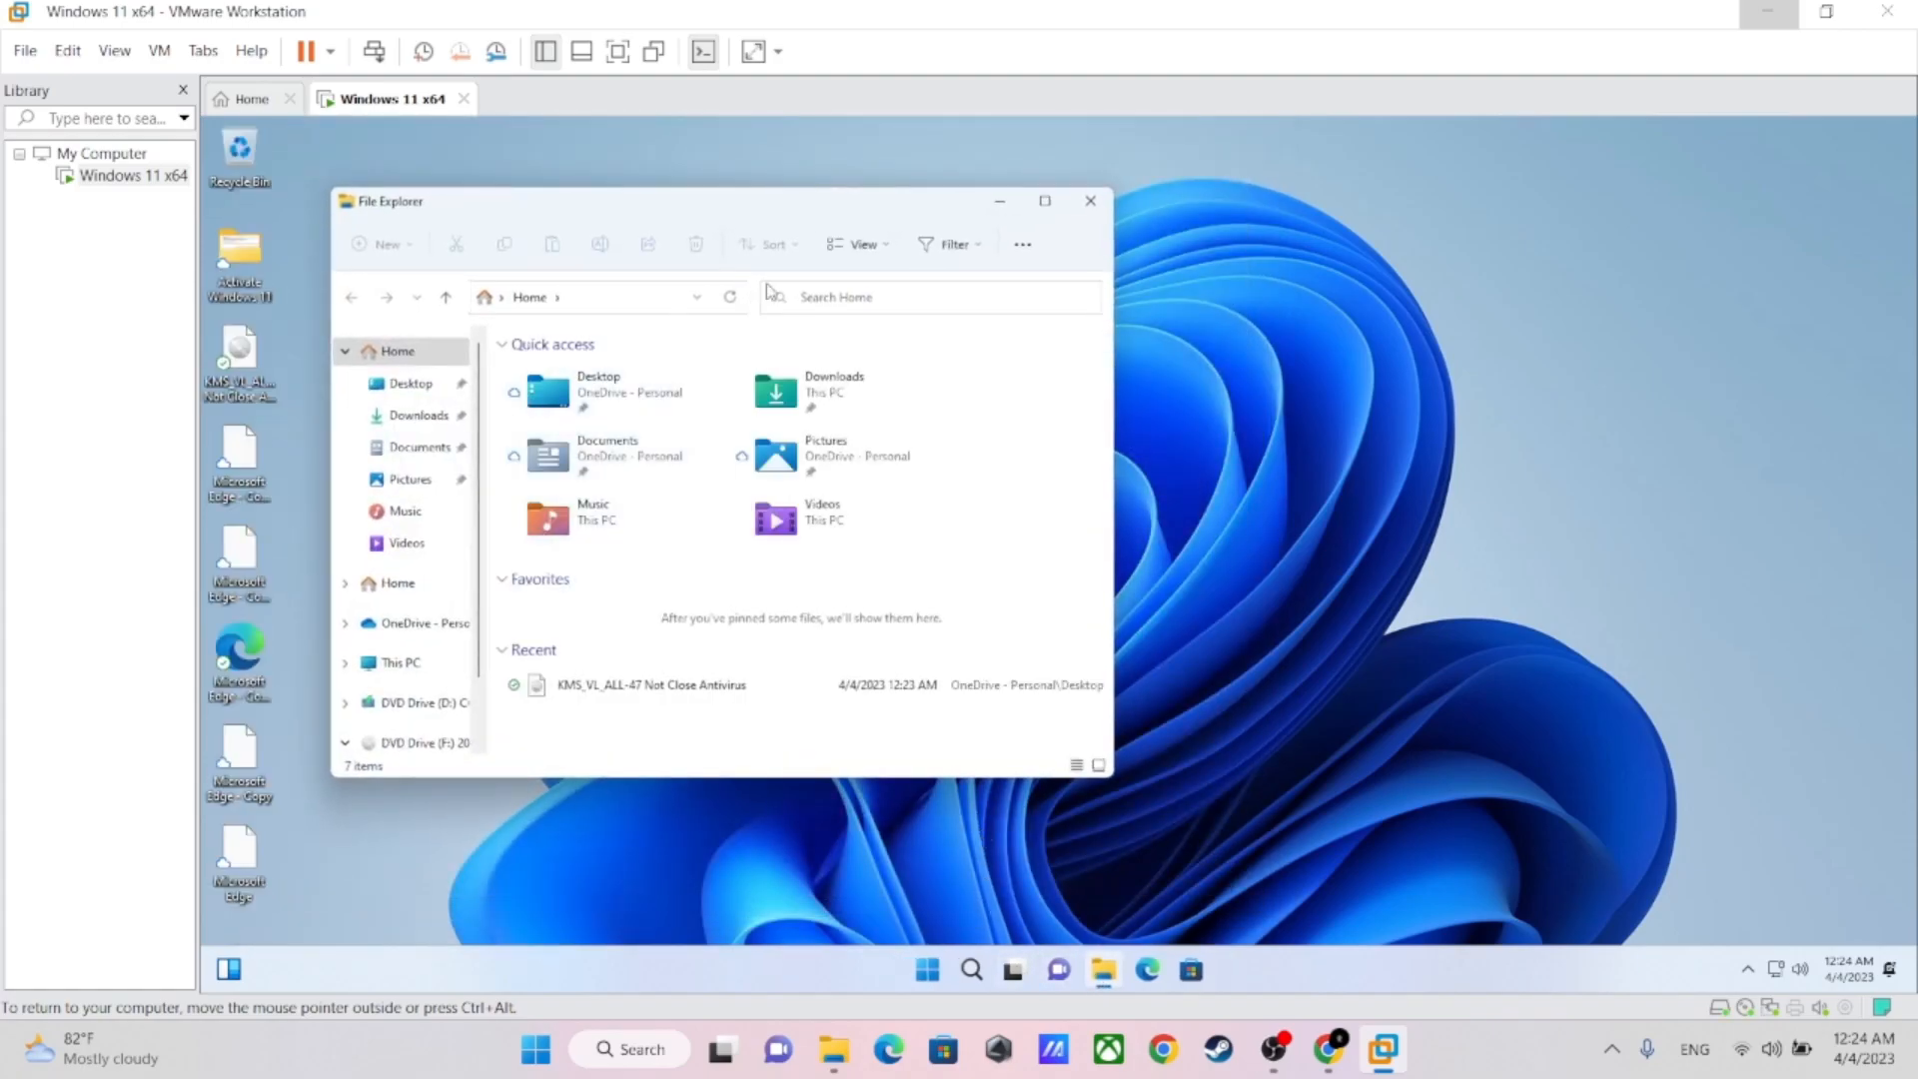
Maximize File Explorer, switch the virtual machine to full screen mode and show This PC
left_click(1040, 202)
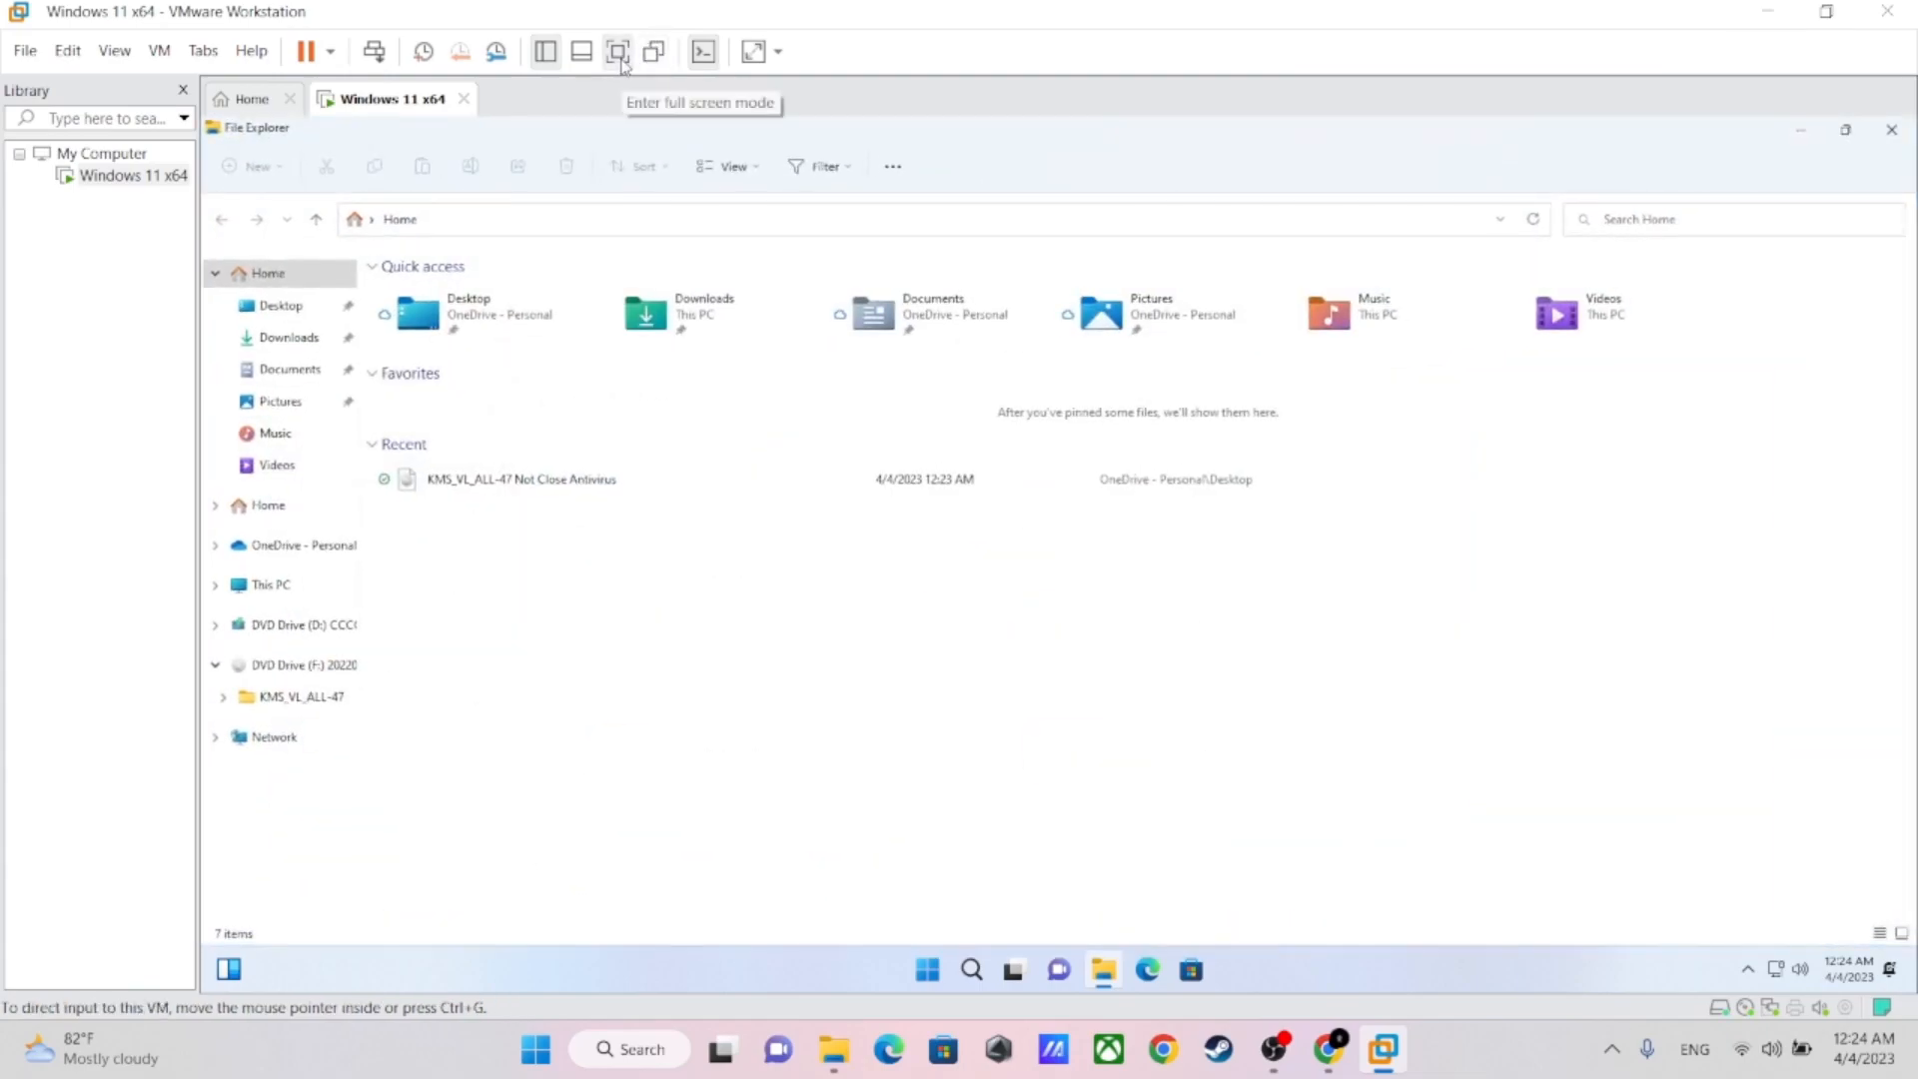
left_click(617, 60)
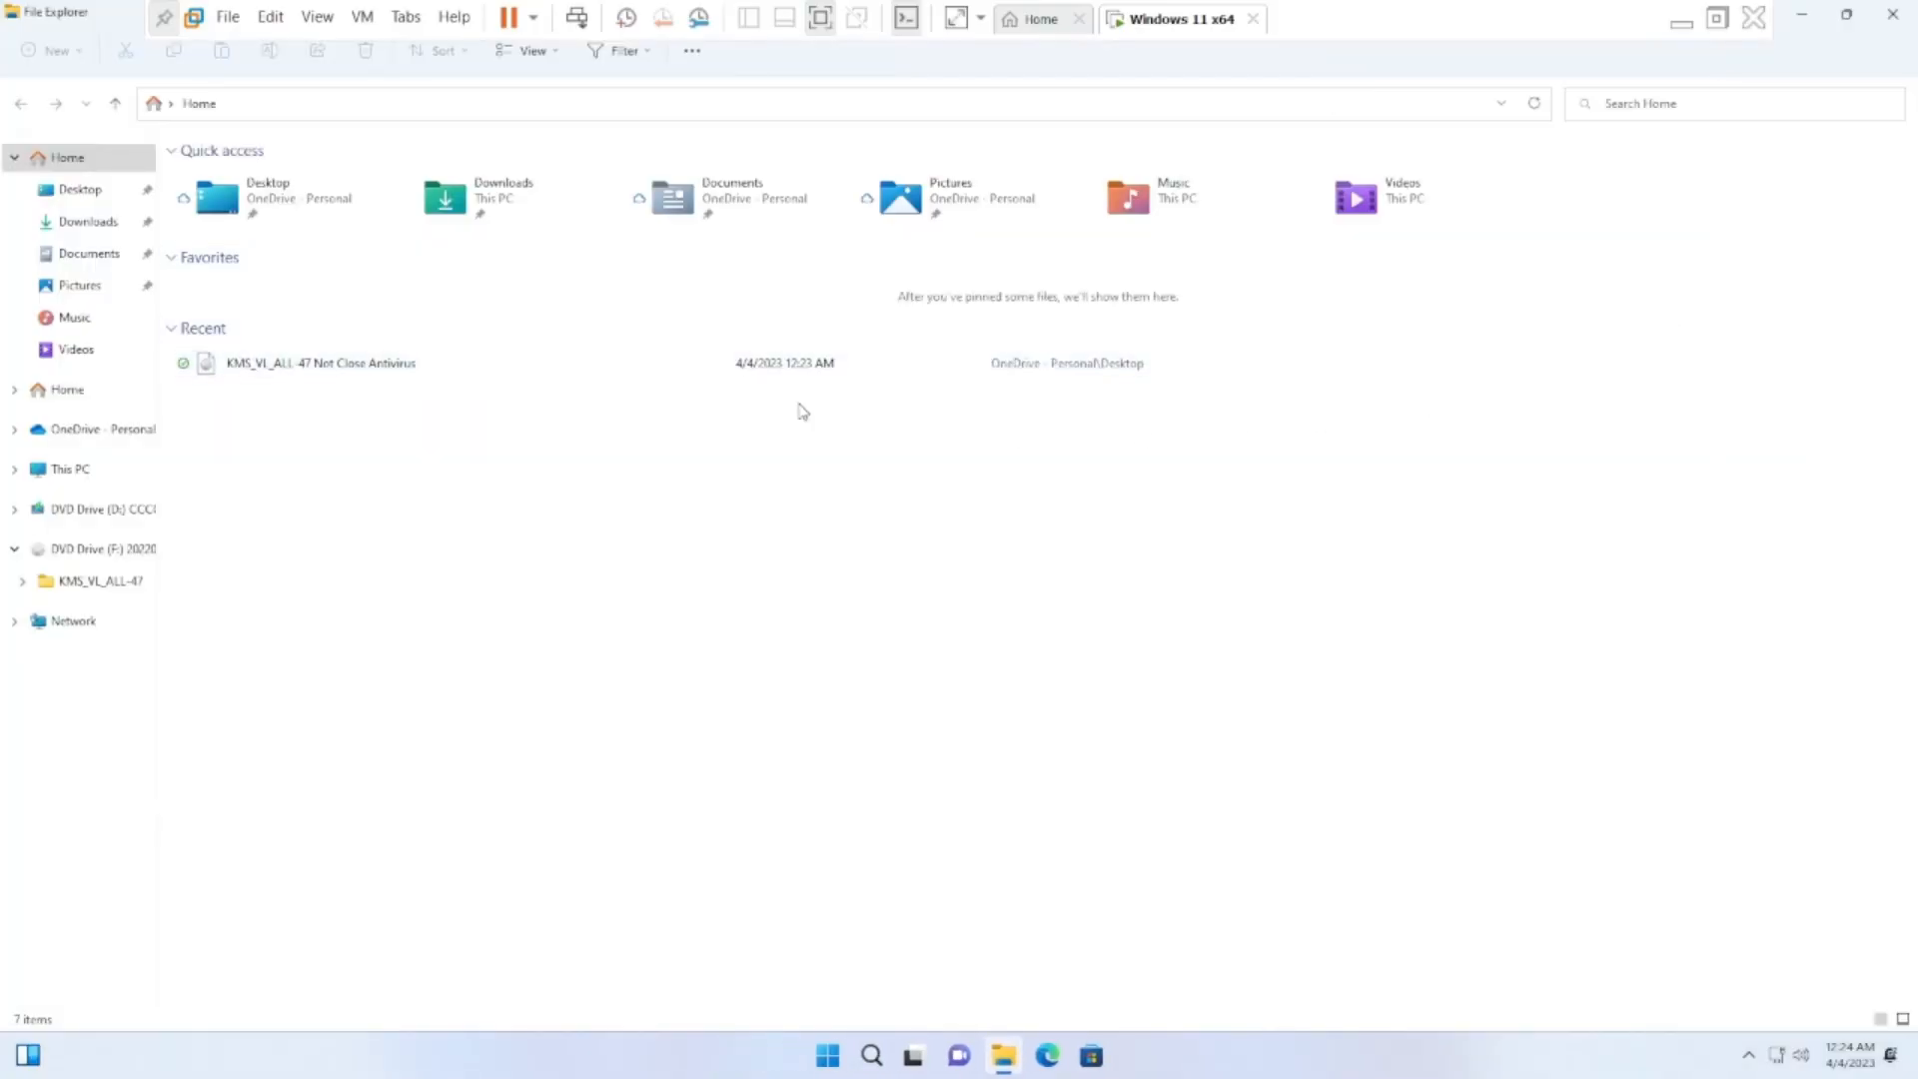
left_click(76, 475)
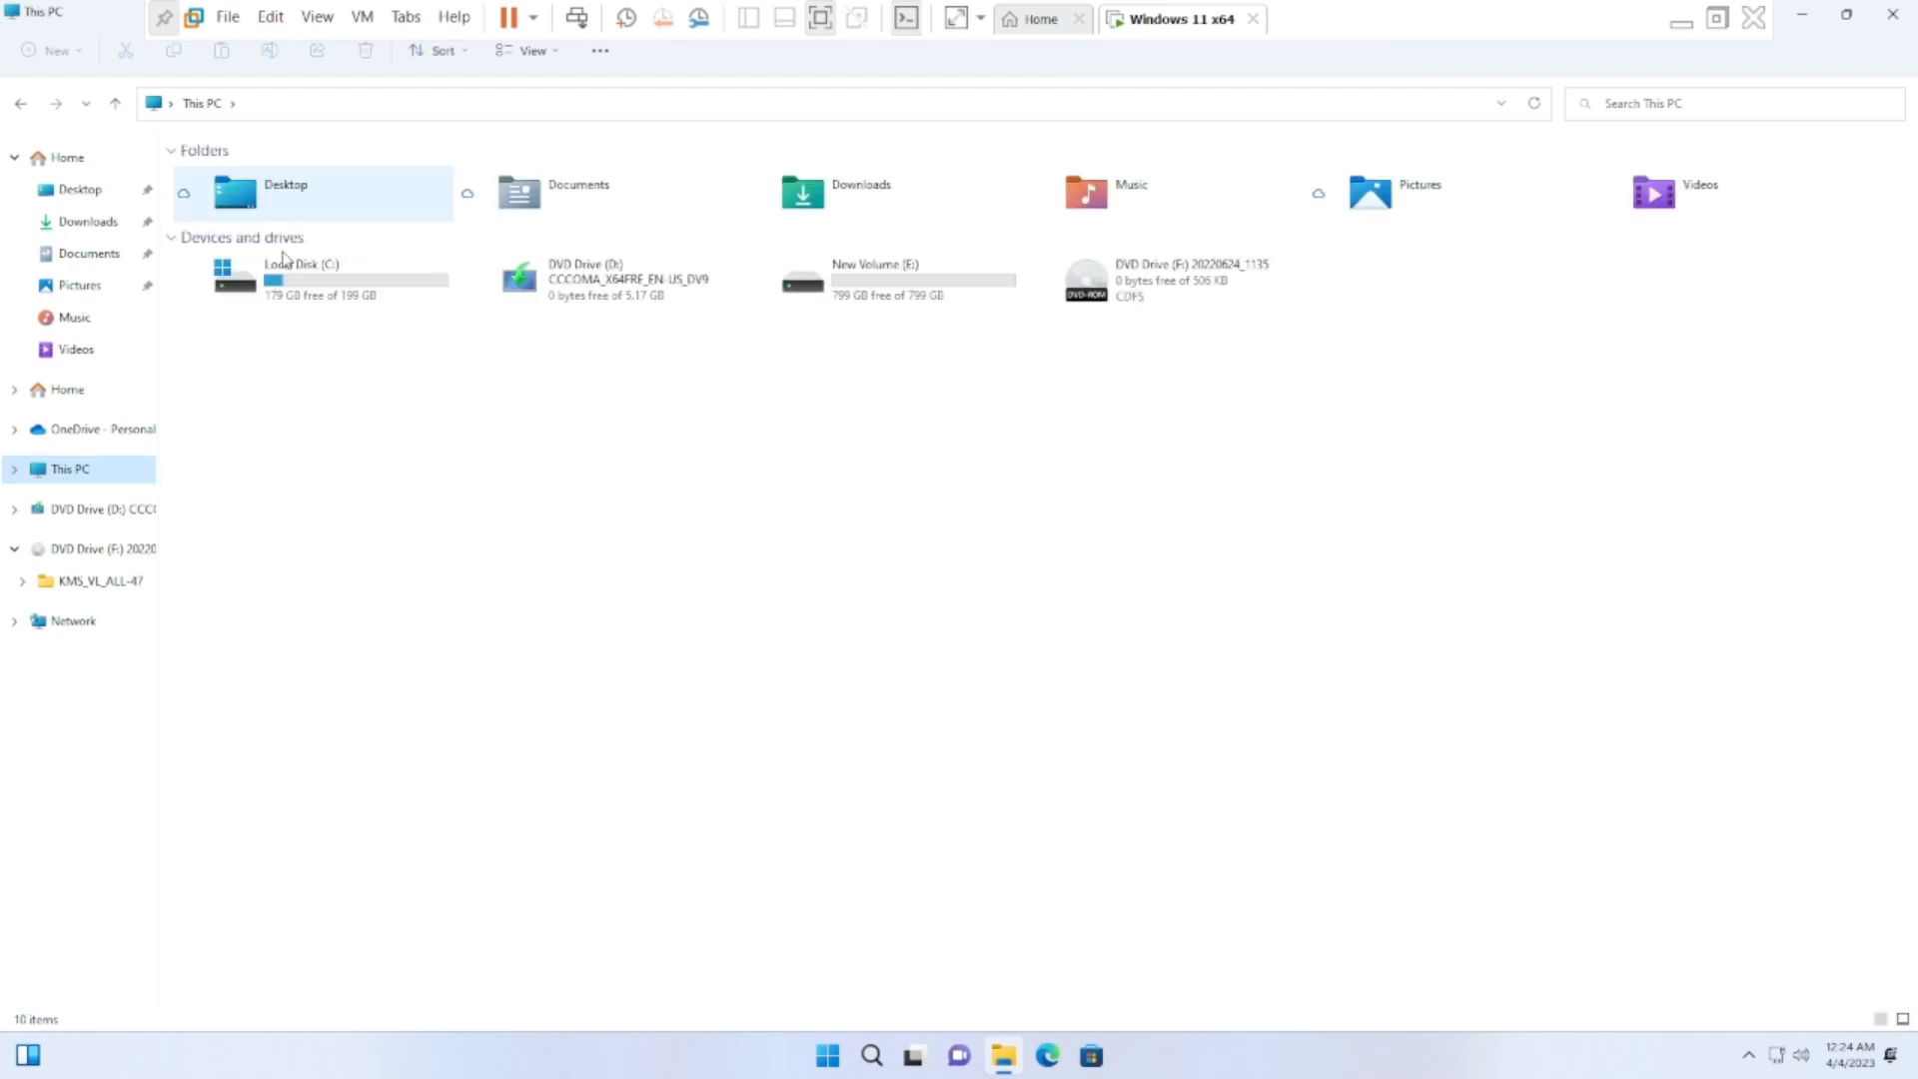
Look through New Volume (E:) and its folder a, return to This PC to check the drives, and close File Explorer
double_click(947, 303)
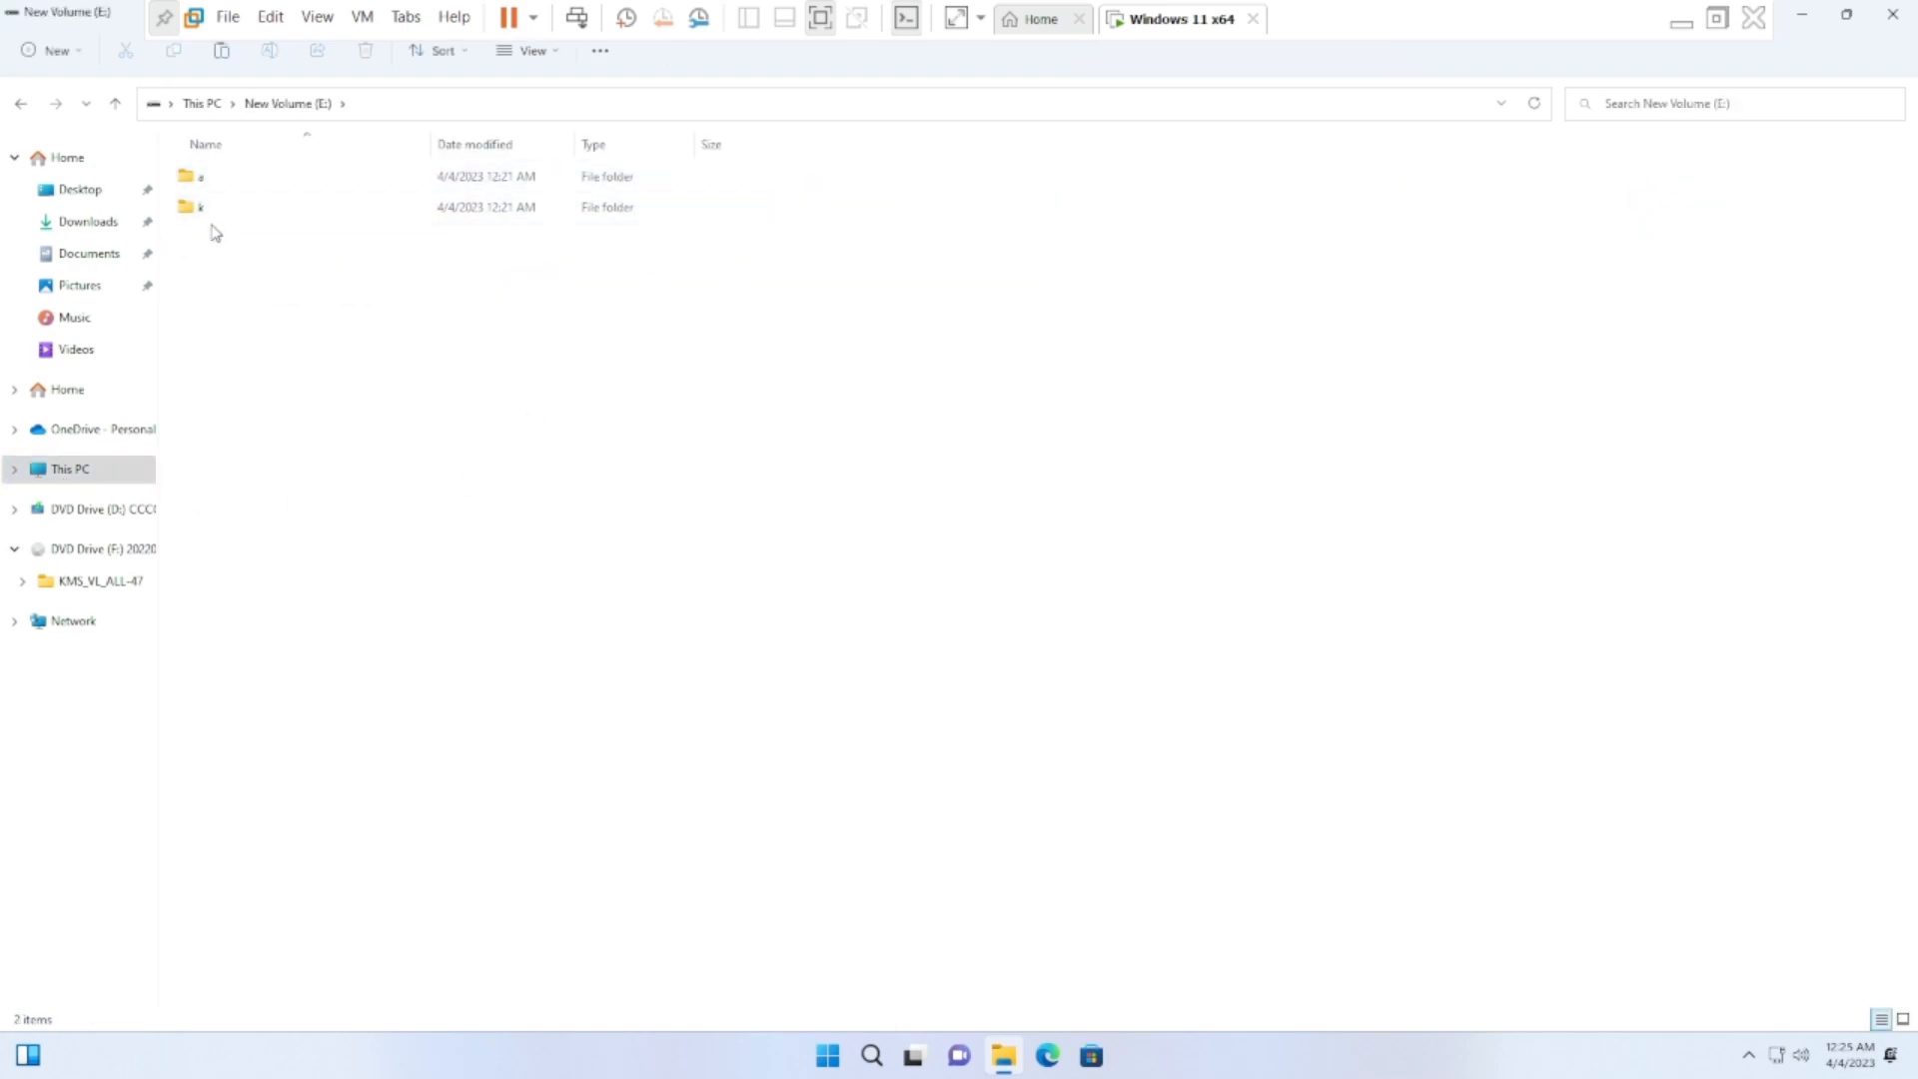
double_click(251, 197)
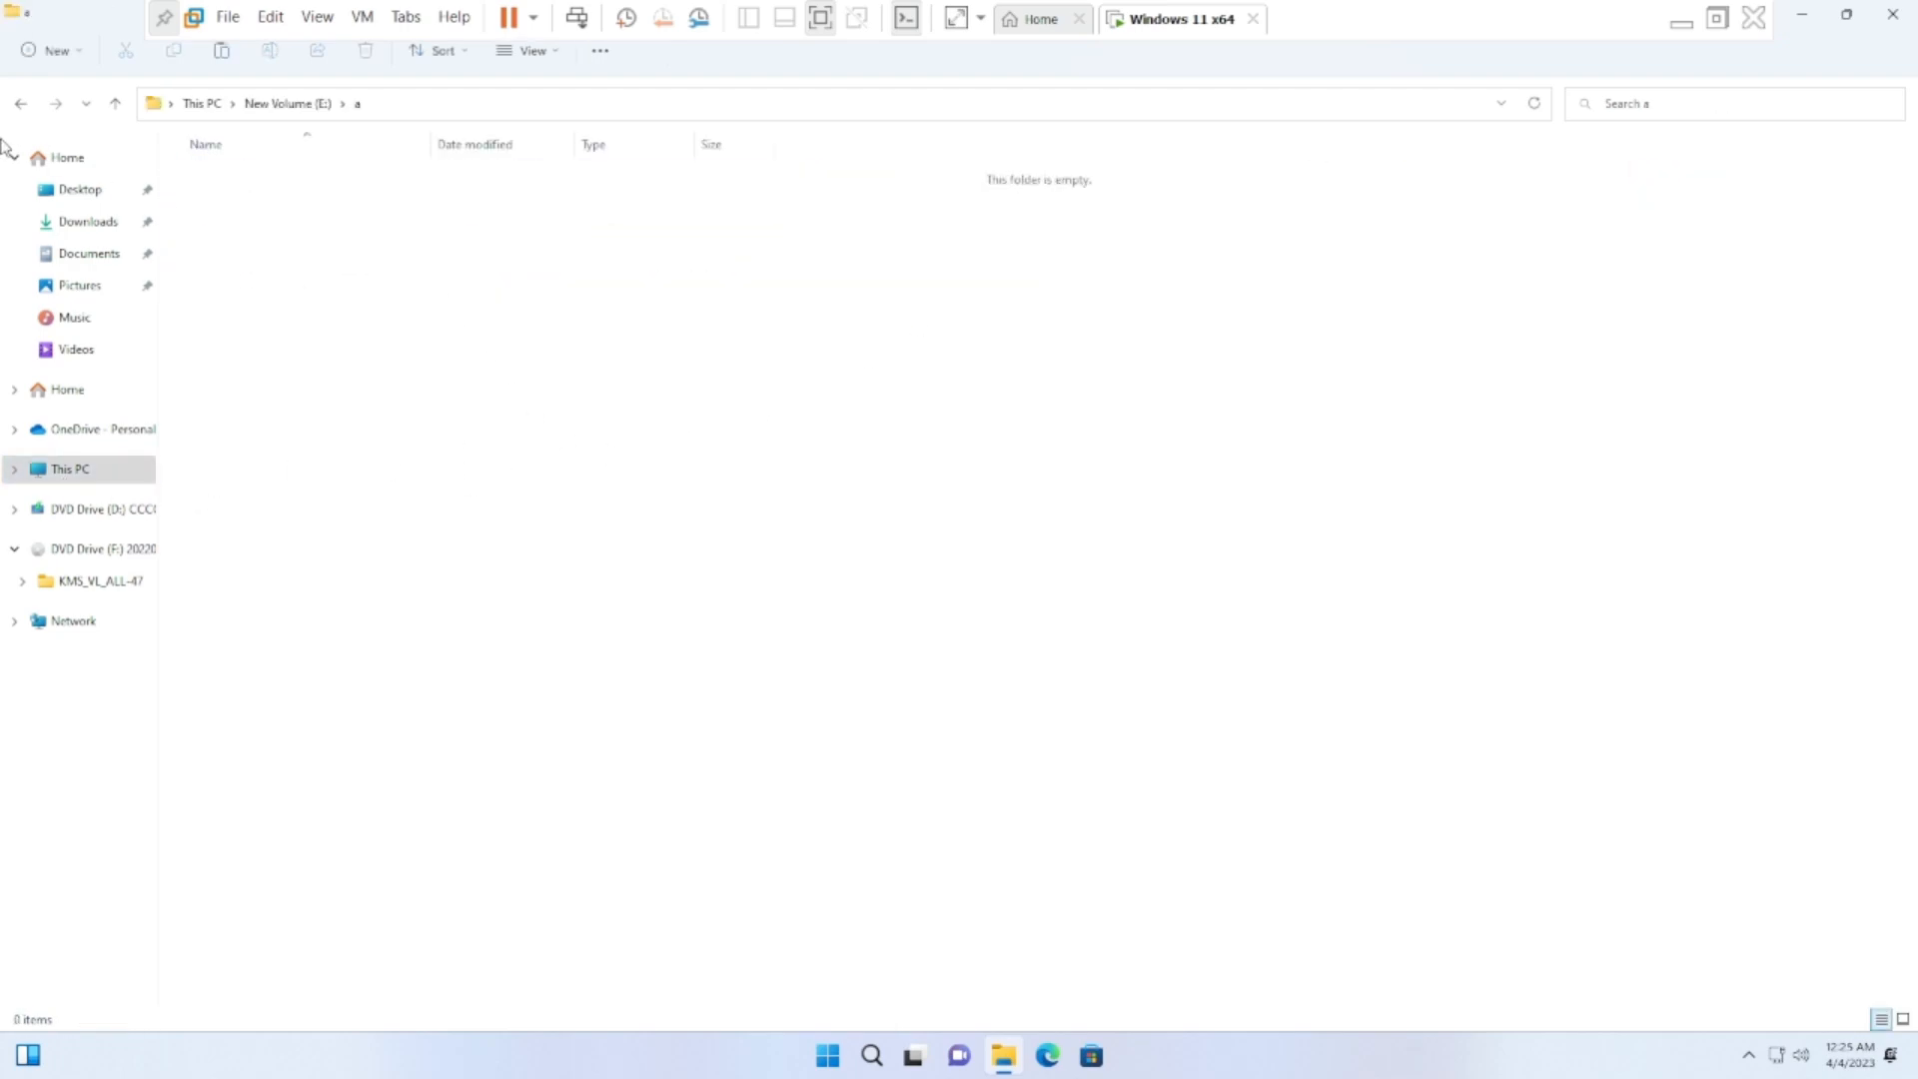
left_click(20, 102)
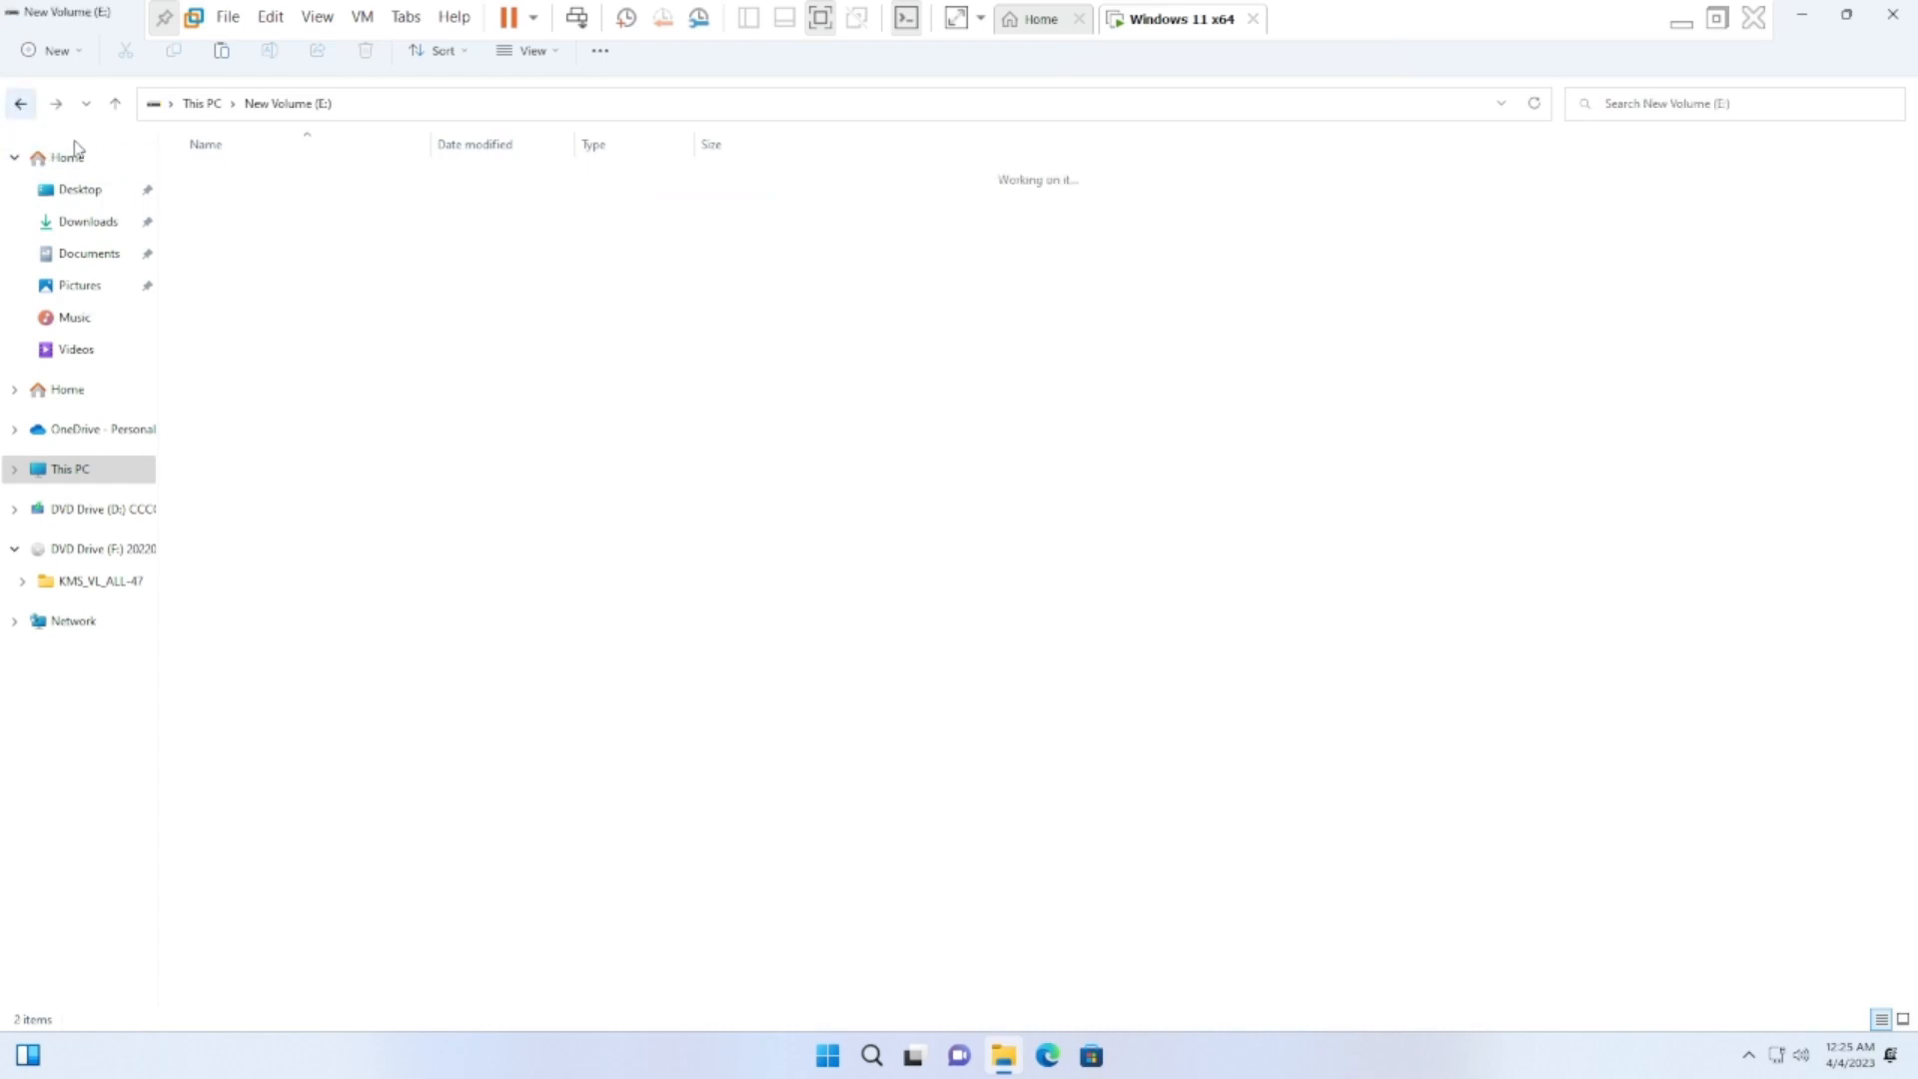
left_click(20, 102)
left_click(825, 303)
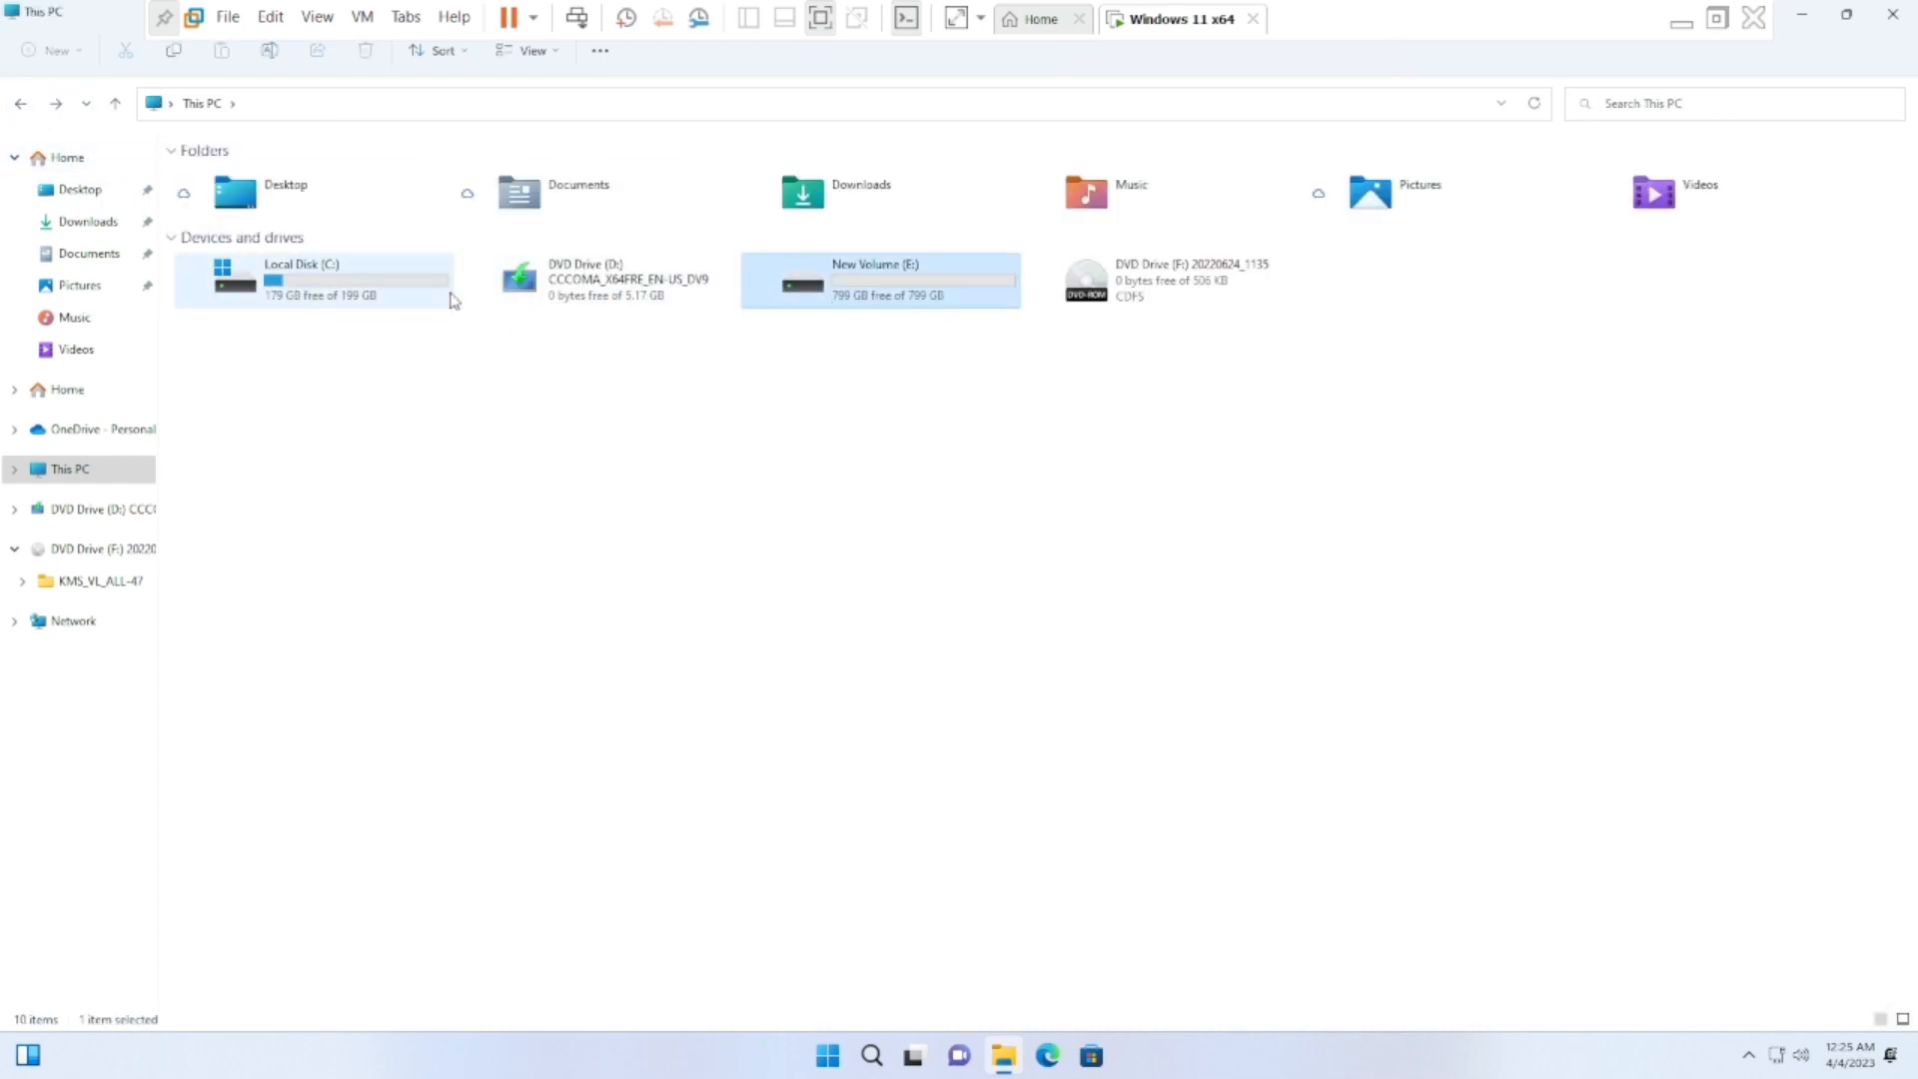
left_click(855, 364)
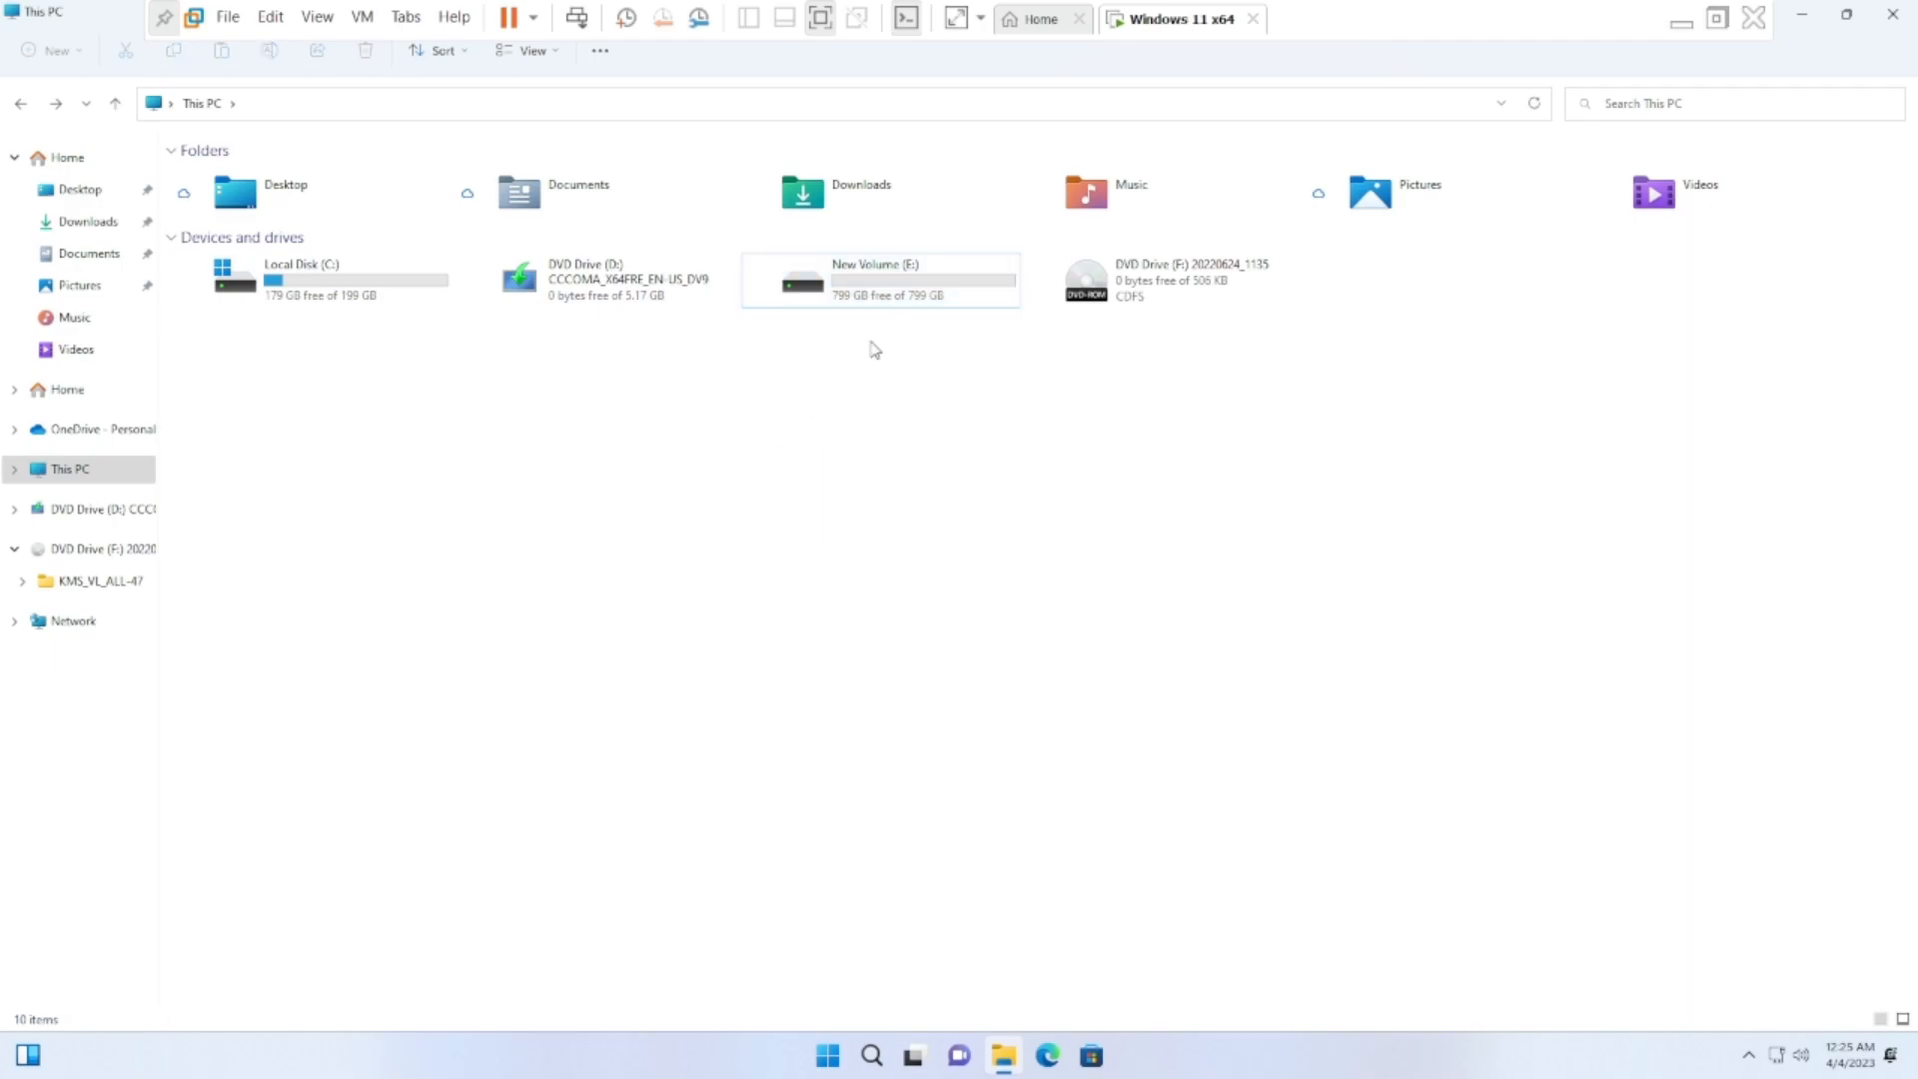
left_click(886, 293)
left_click(293, 283)
left_click(1892, 14)
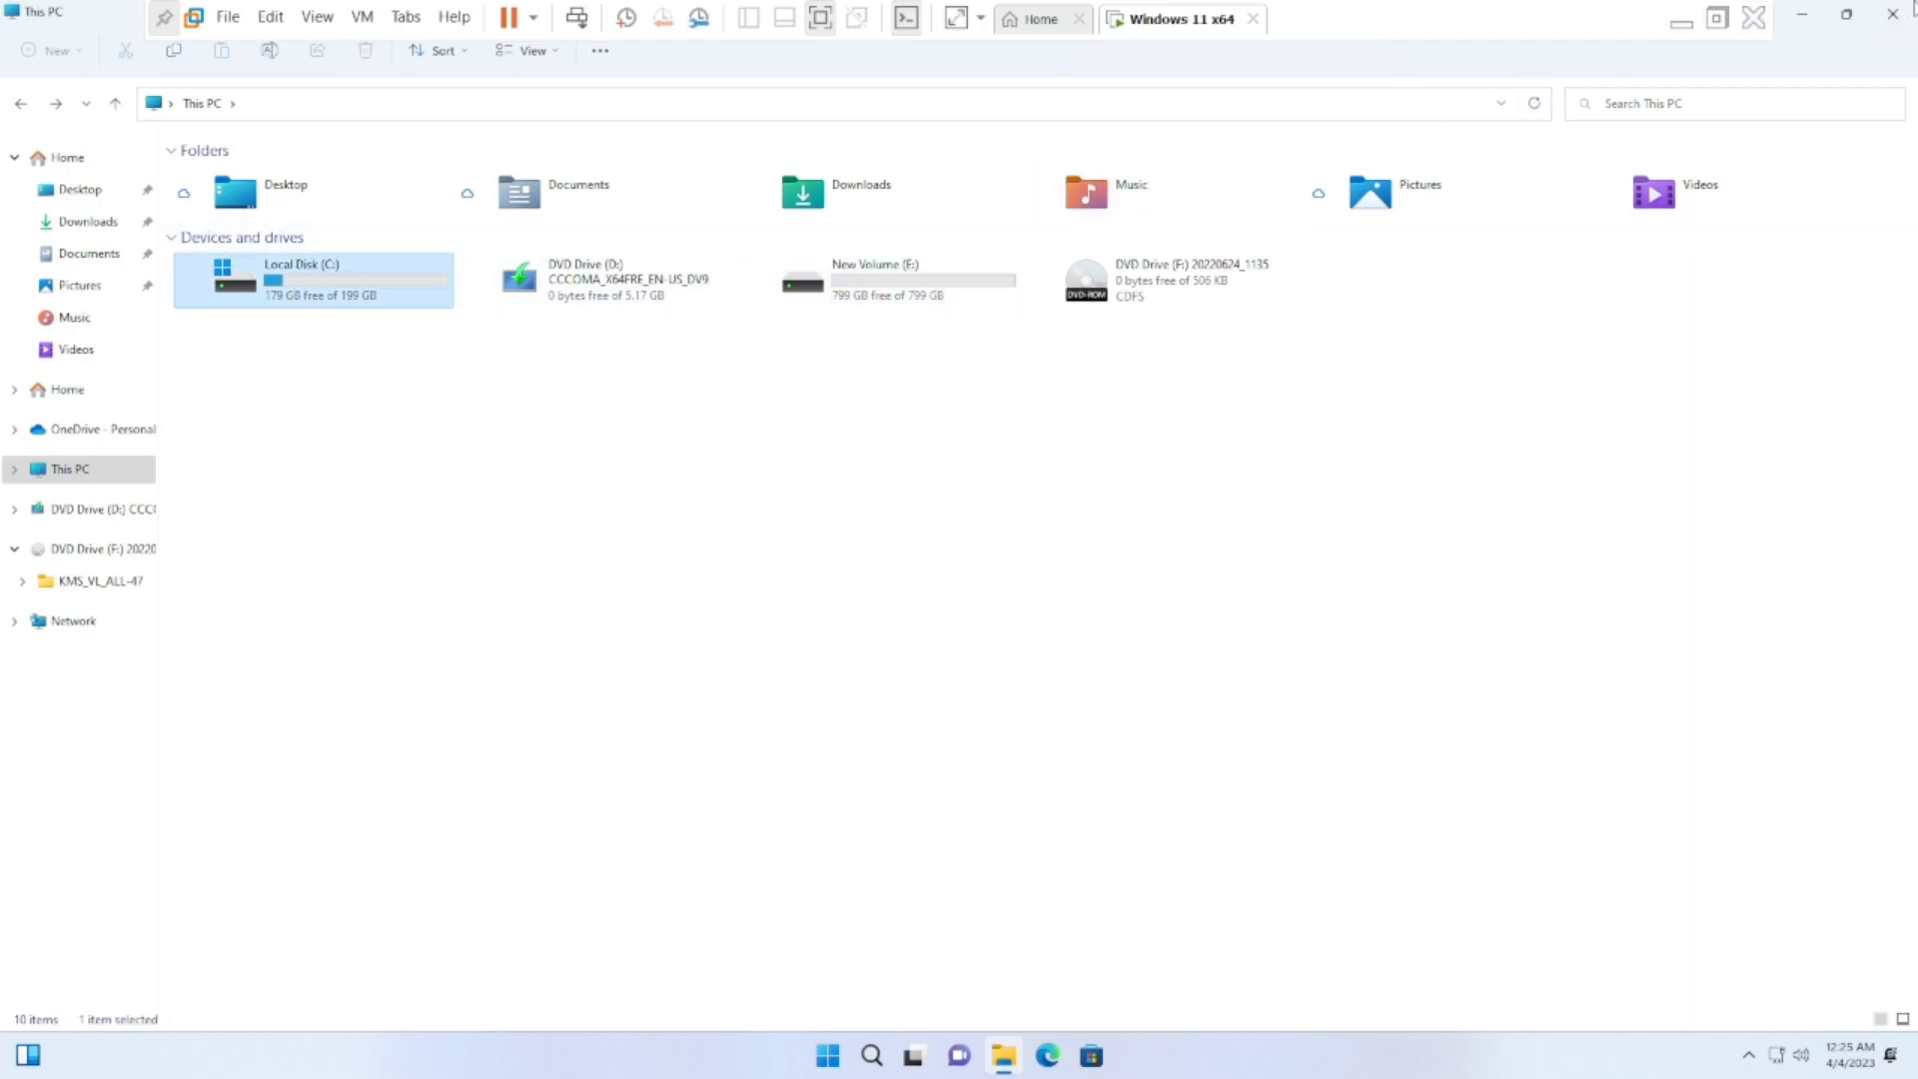
Reopen the Activation settings from the recent searches, expand and collapse the activation state details, and close Settings
left_click(871, 1055)
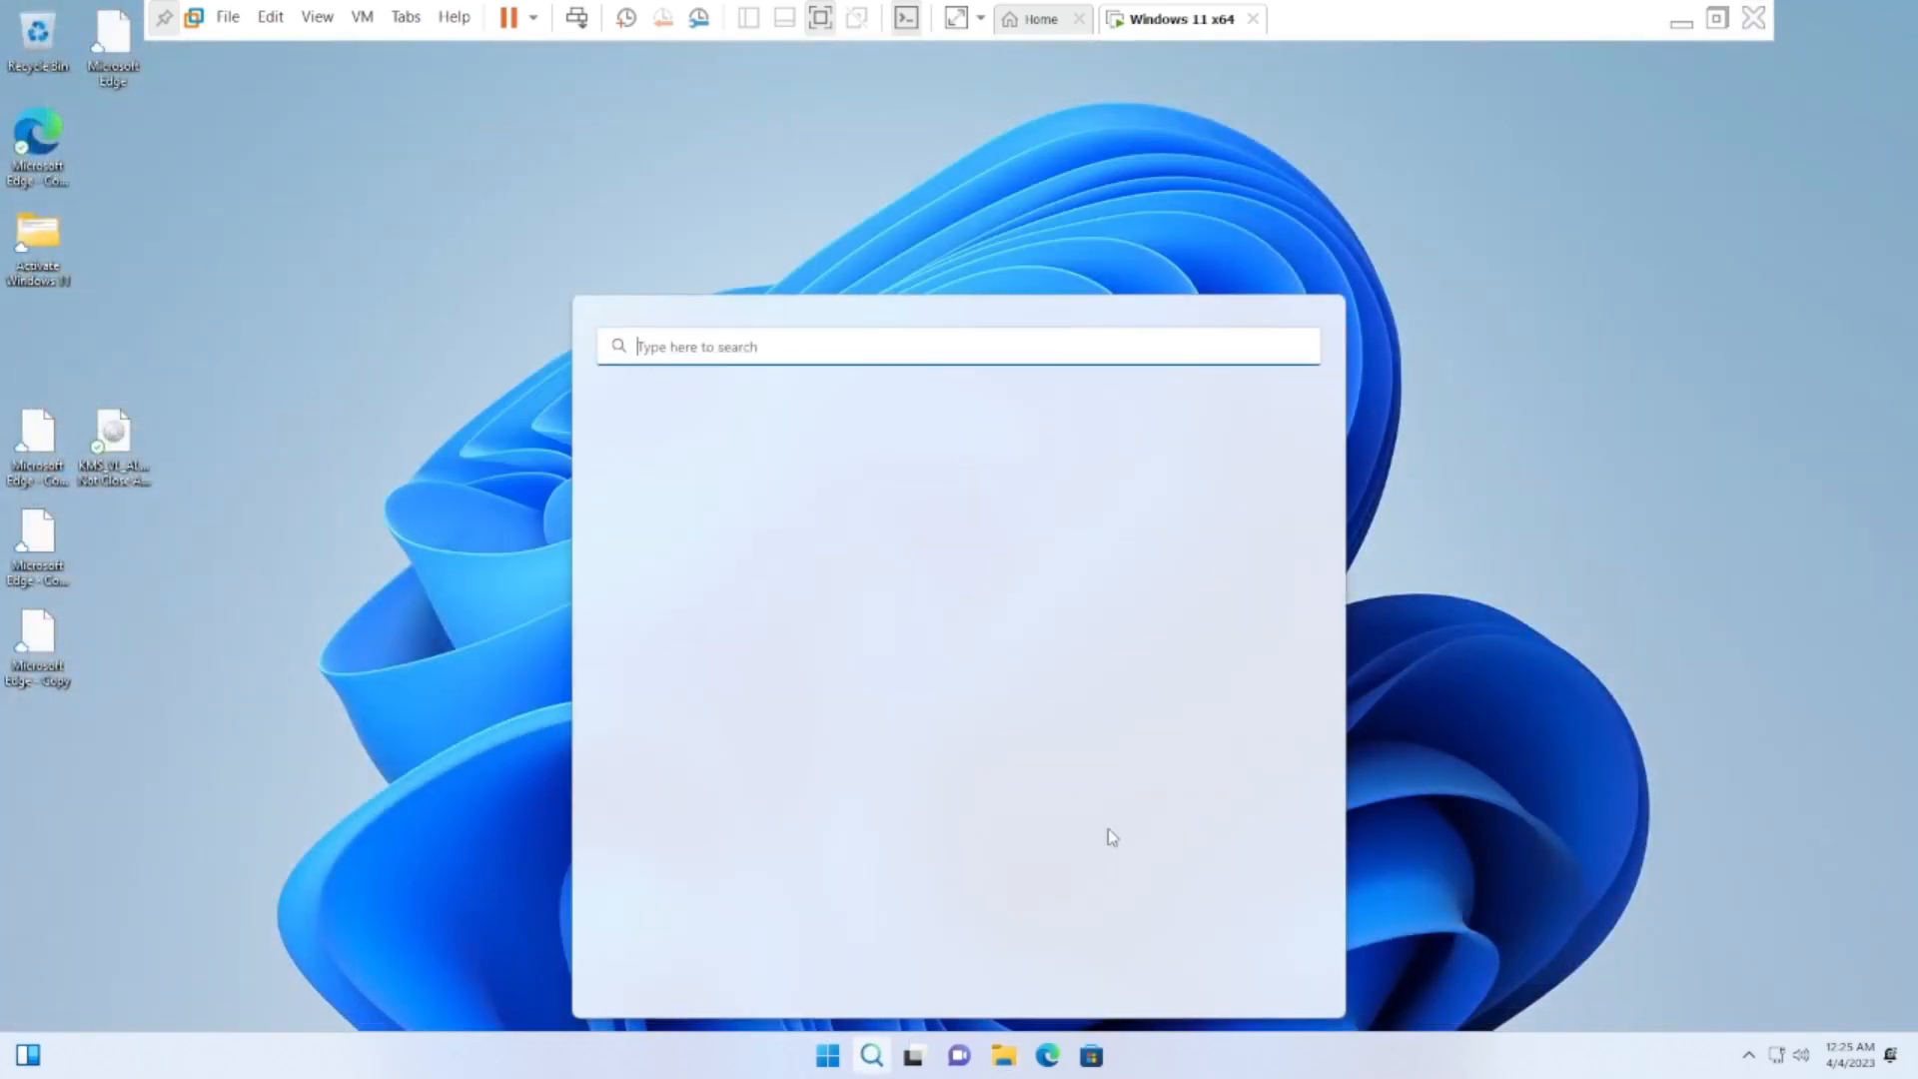
left_click(691, 452)
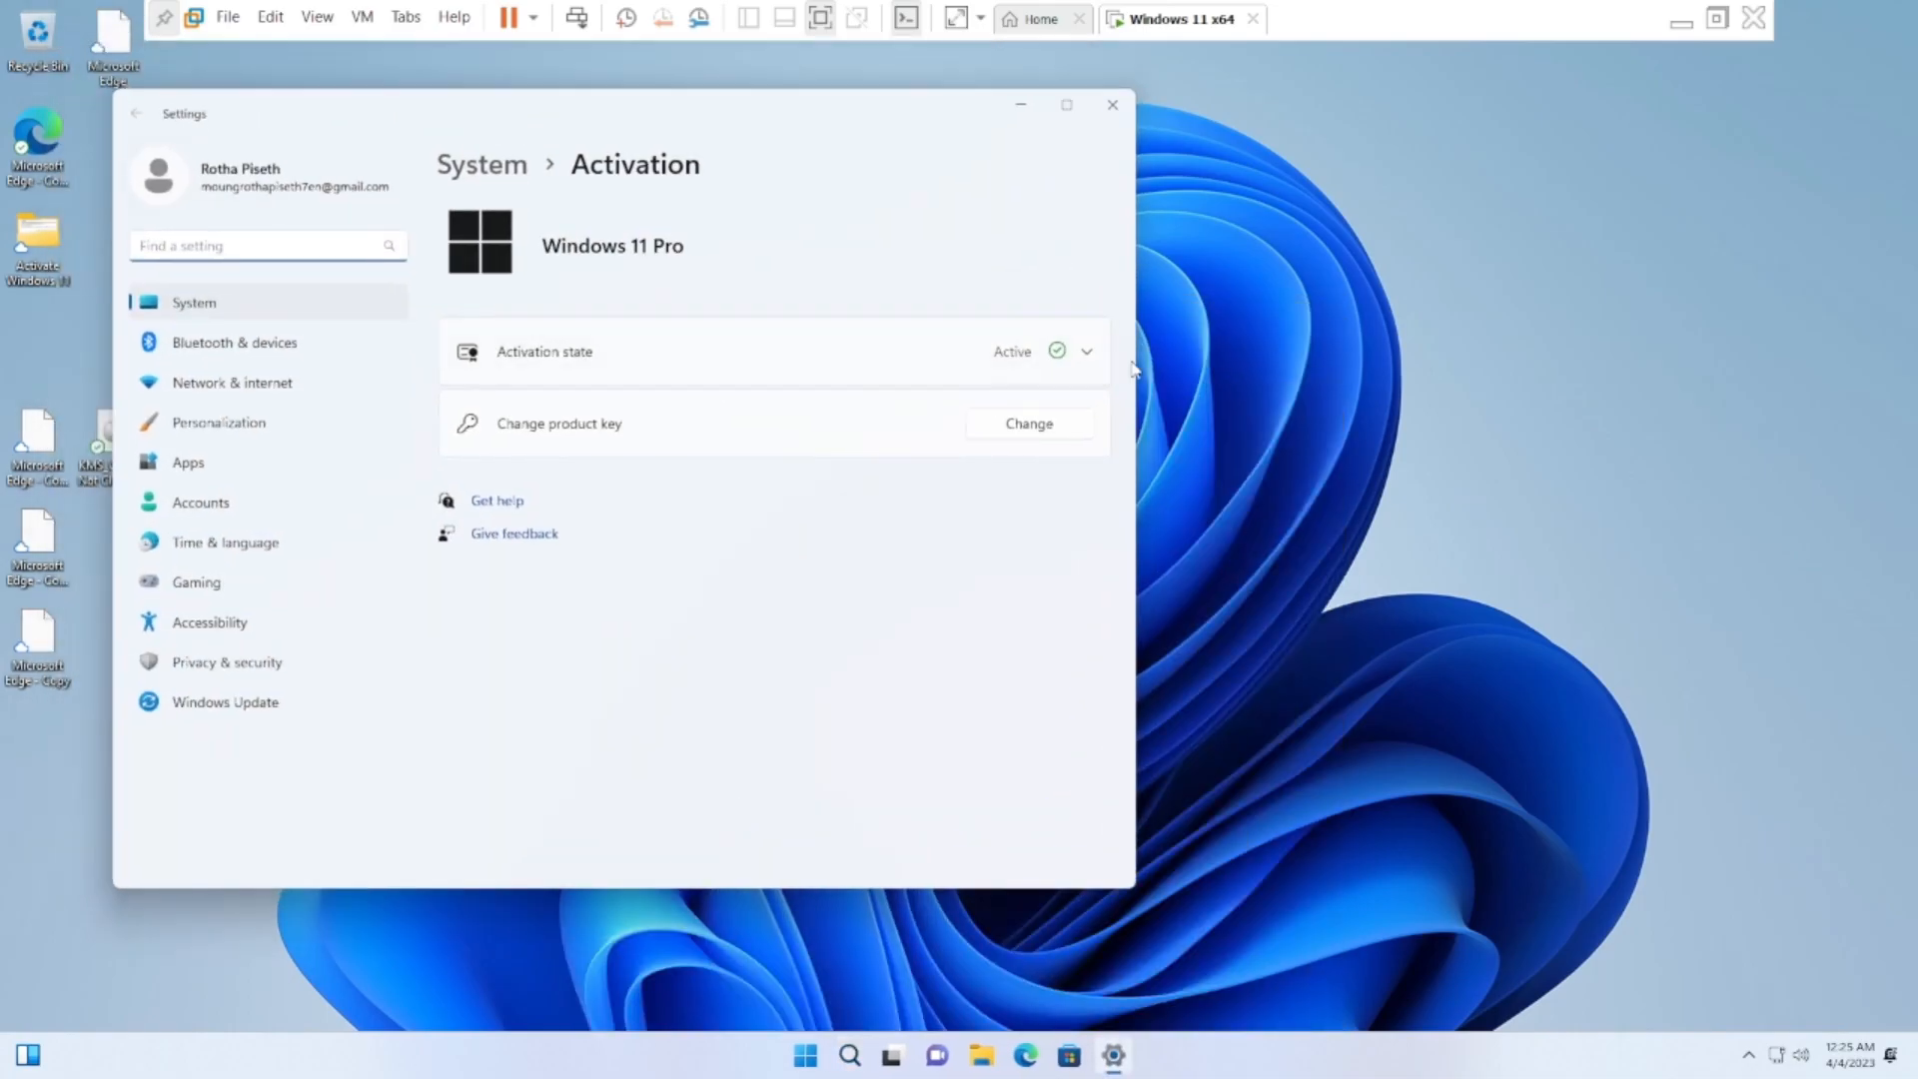
left_click(1088, 359)
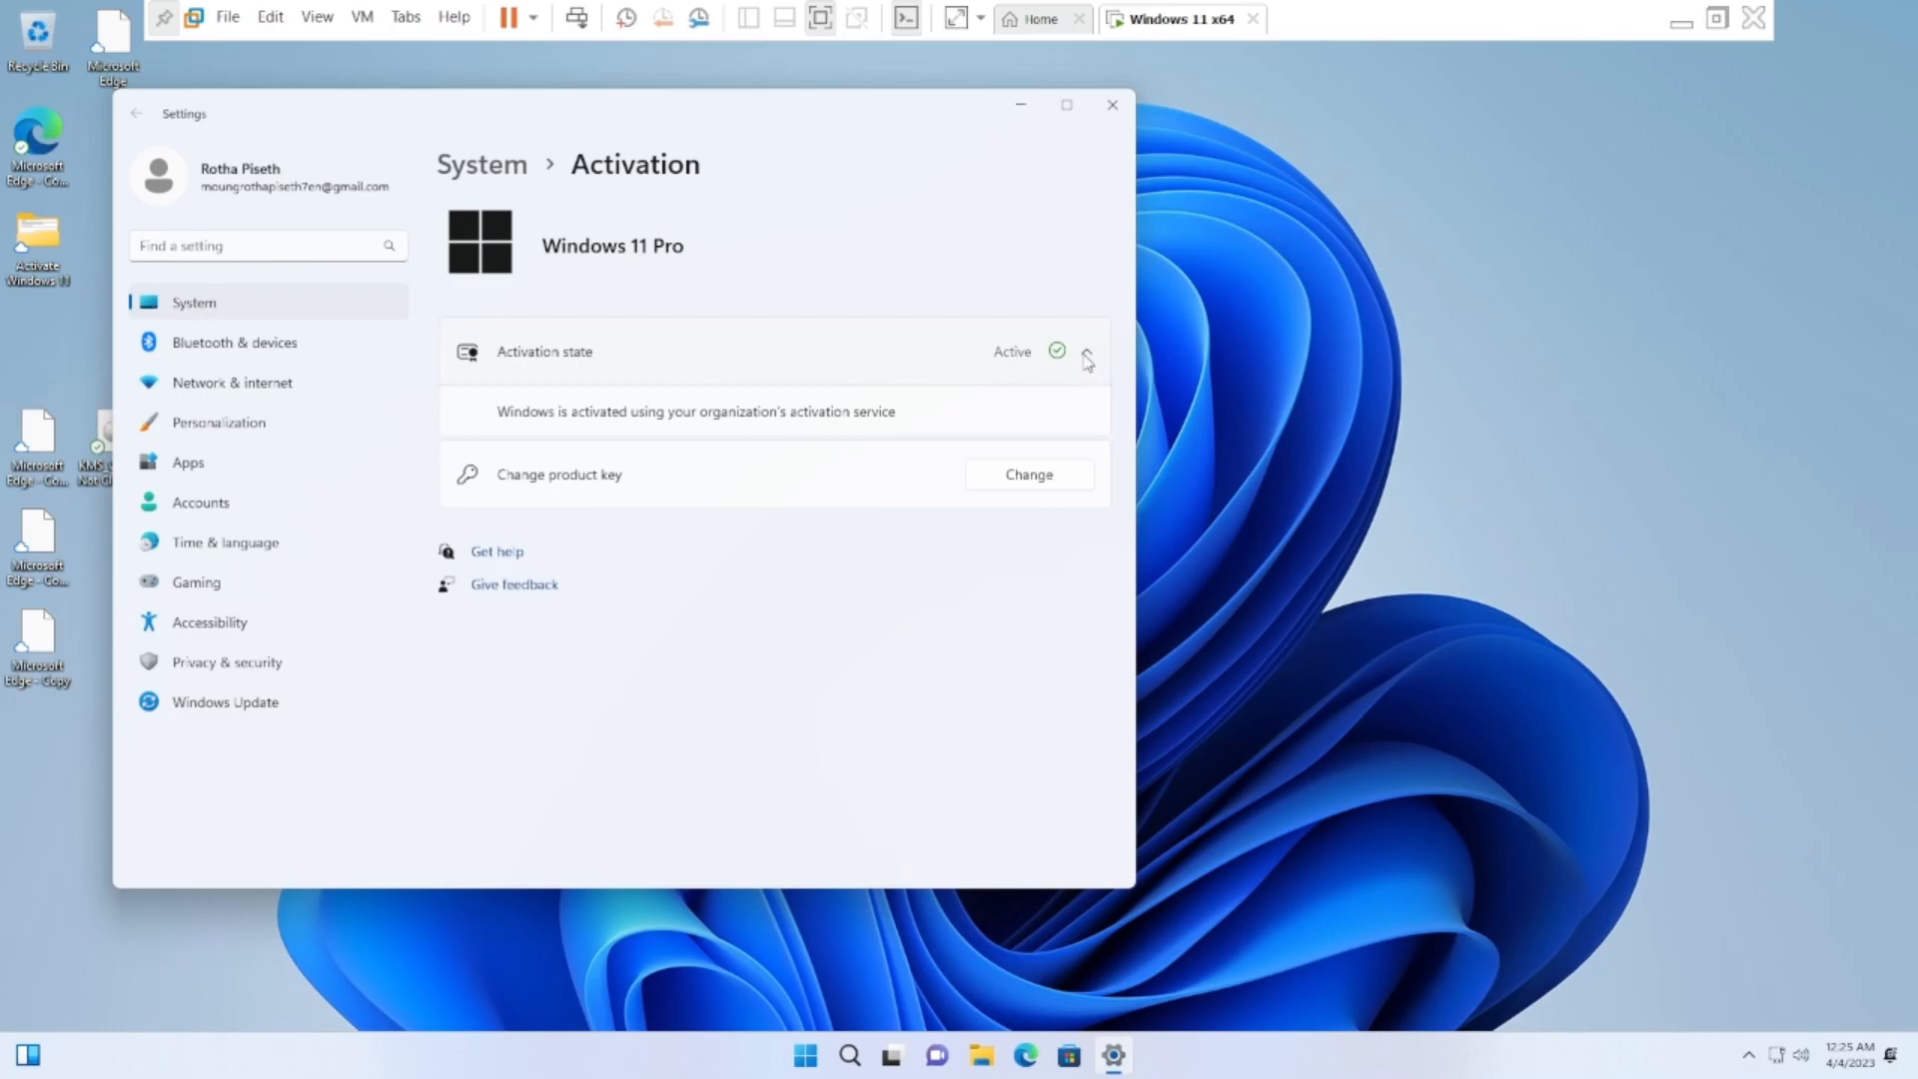
left_click(1088, 359)
left_click(1112, 104)
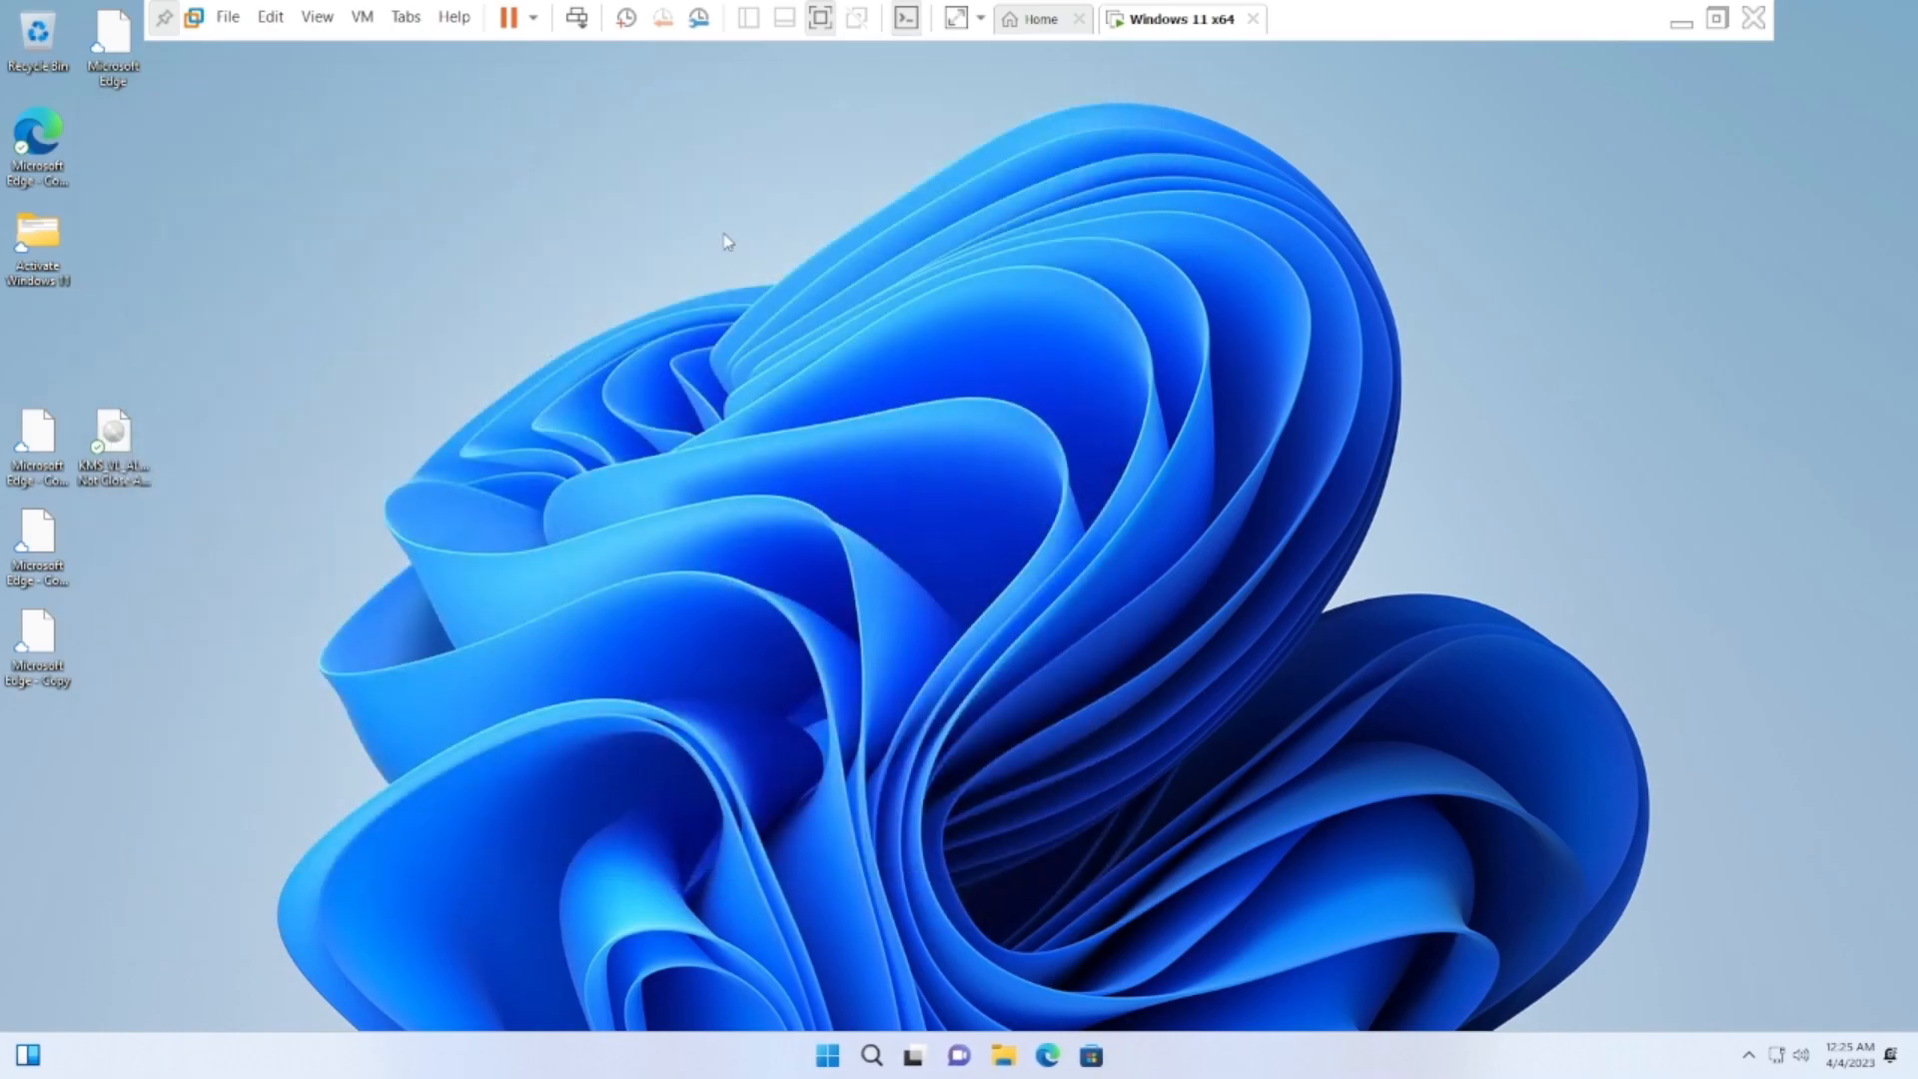
Refresh the desktop and move the KMS_VL_ALL-47 Not Close Antivirus icon directly below the Activate Windows 11 folder
right_click(729, 240)
left_click(814, 370)
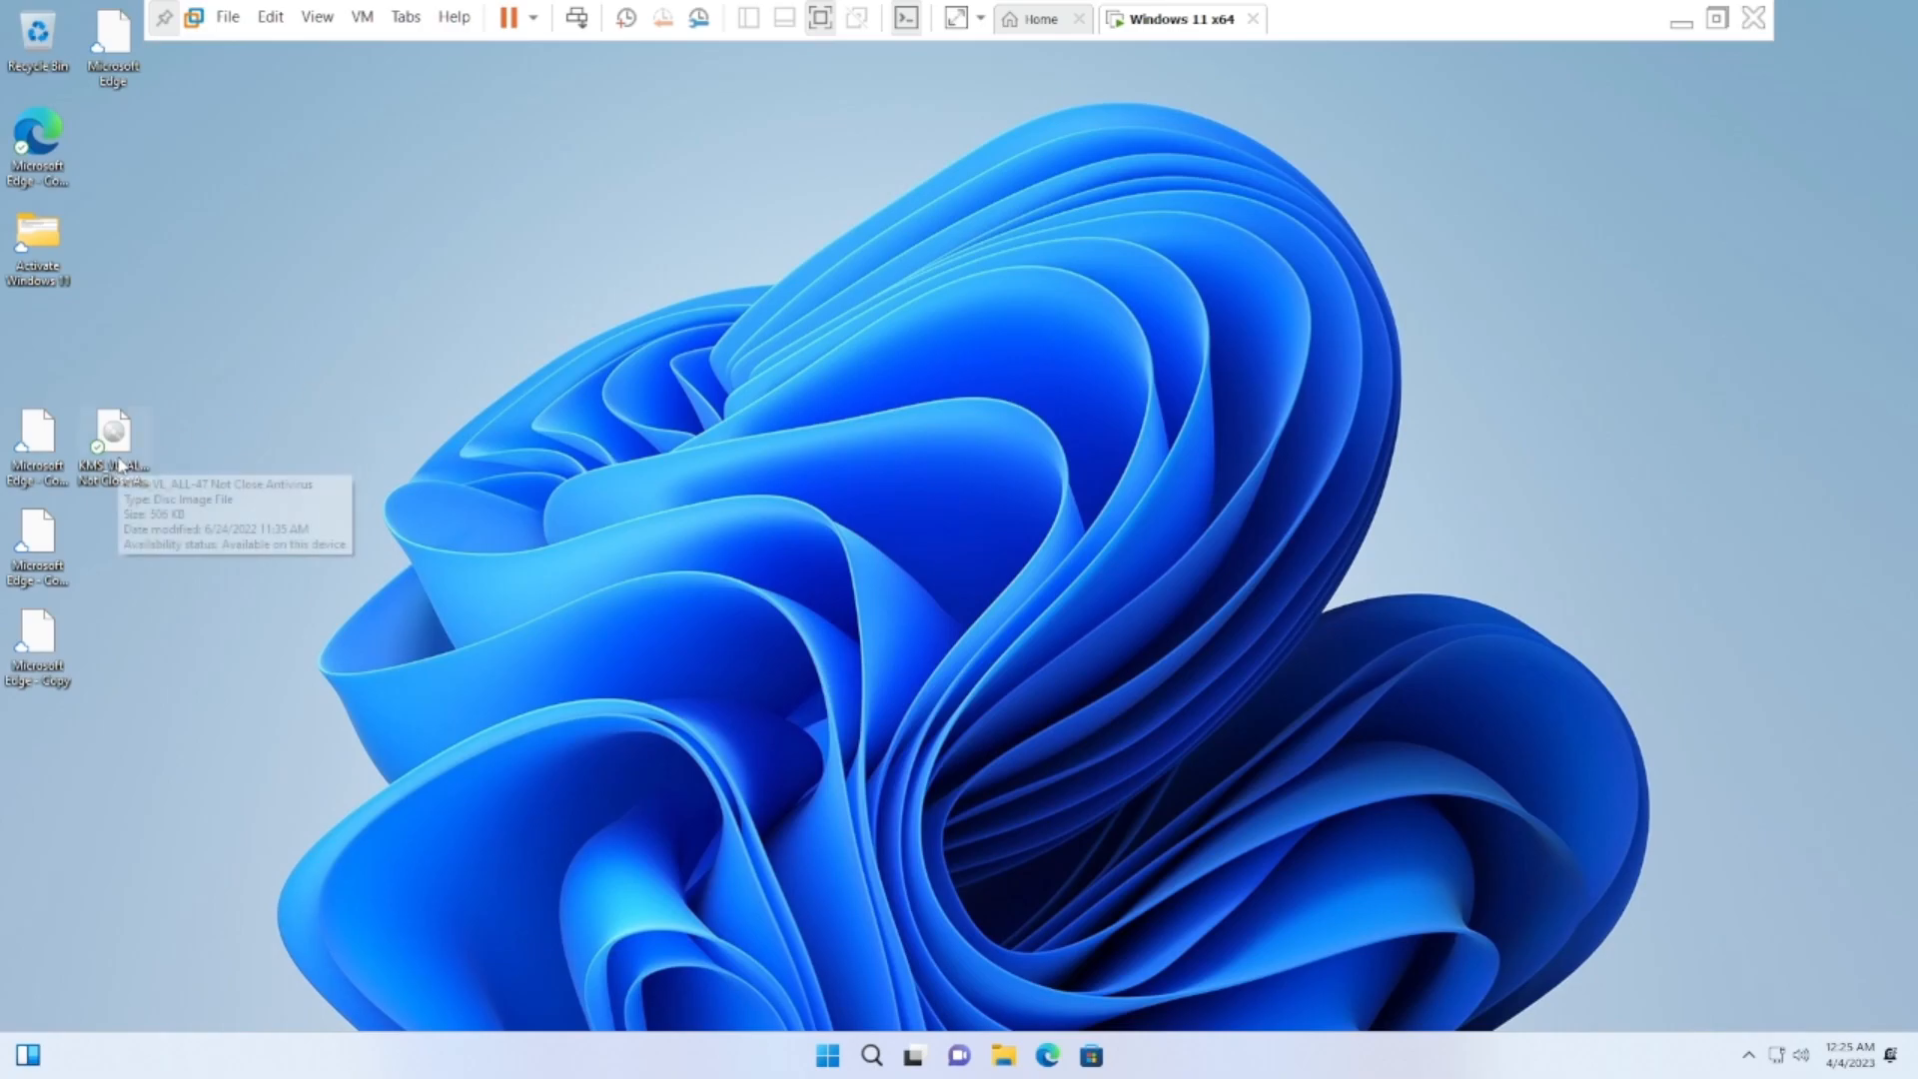
left_click_drag(120, 466, 110, 355)
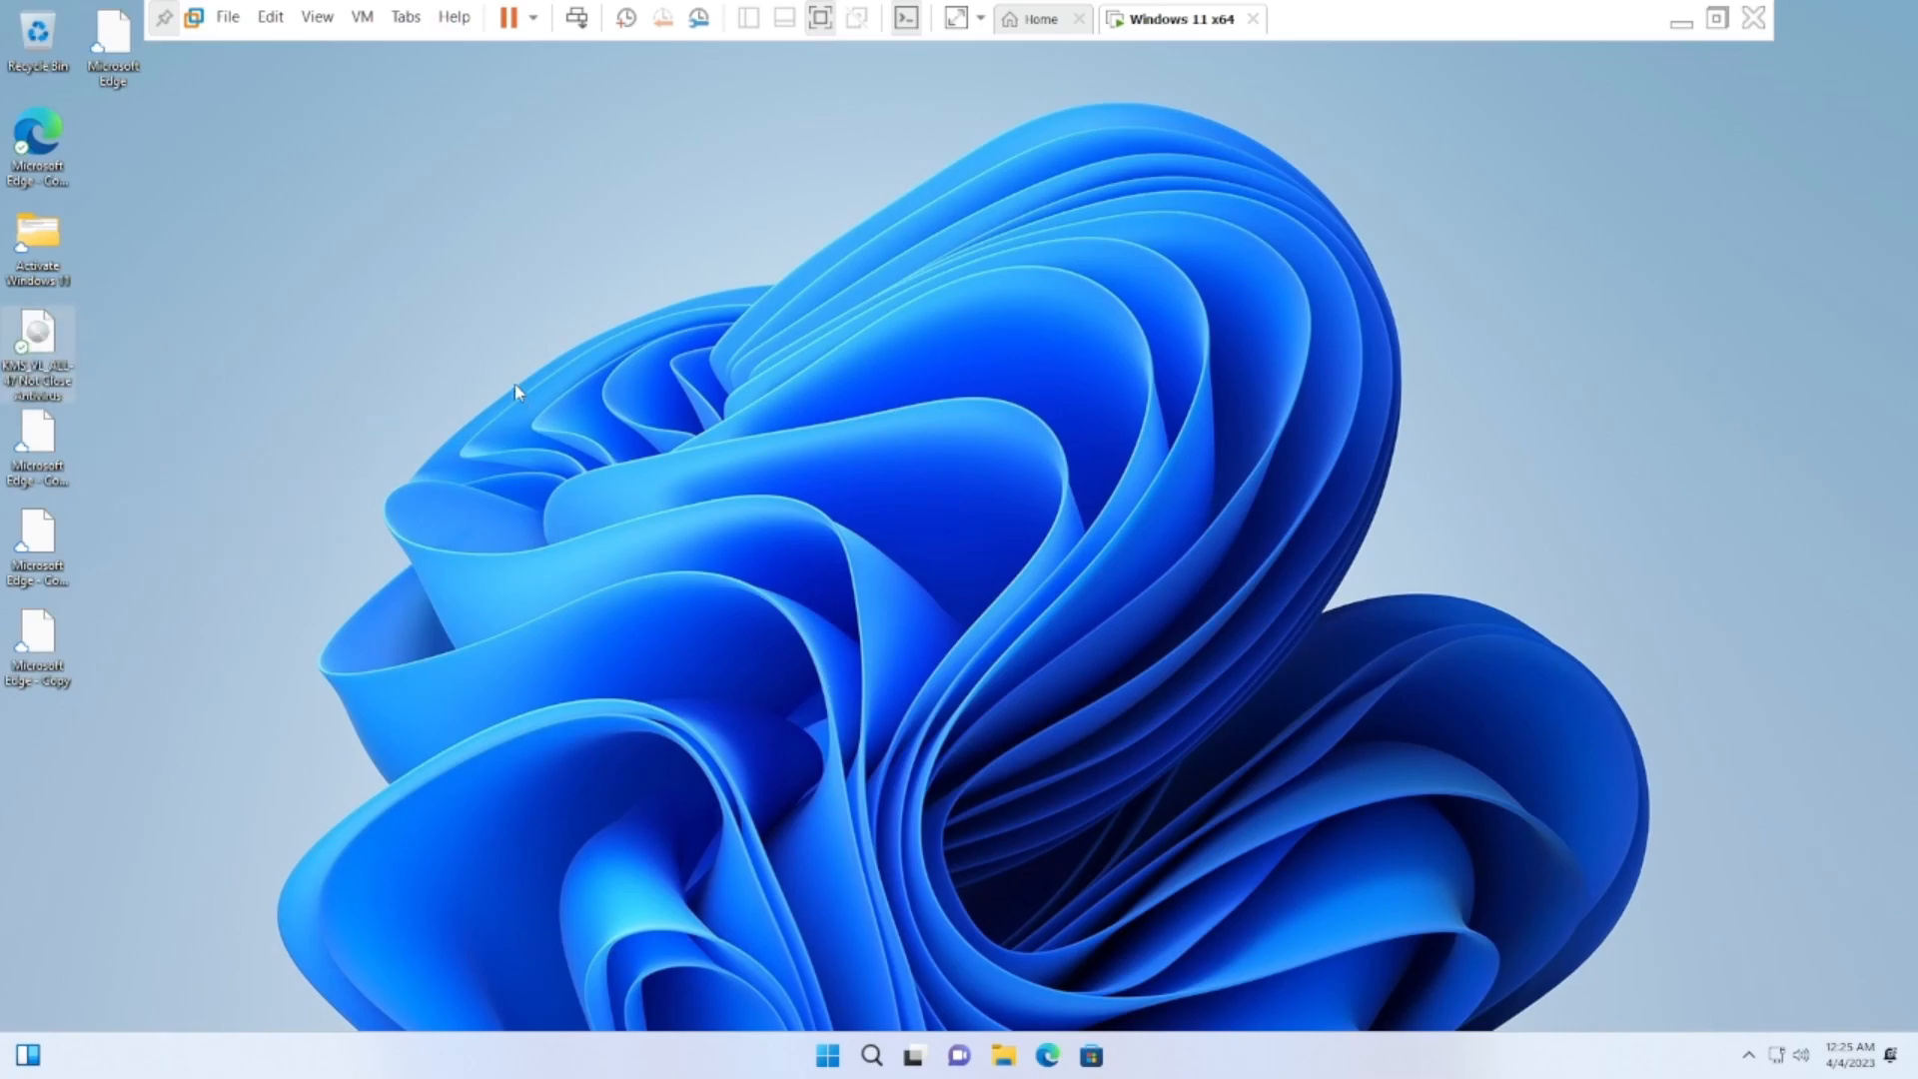